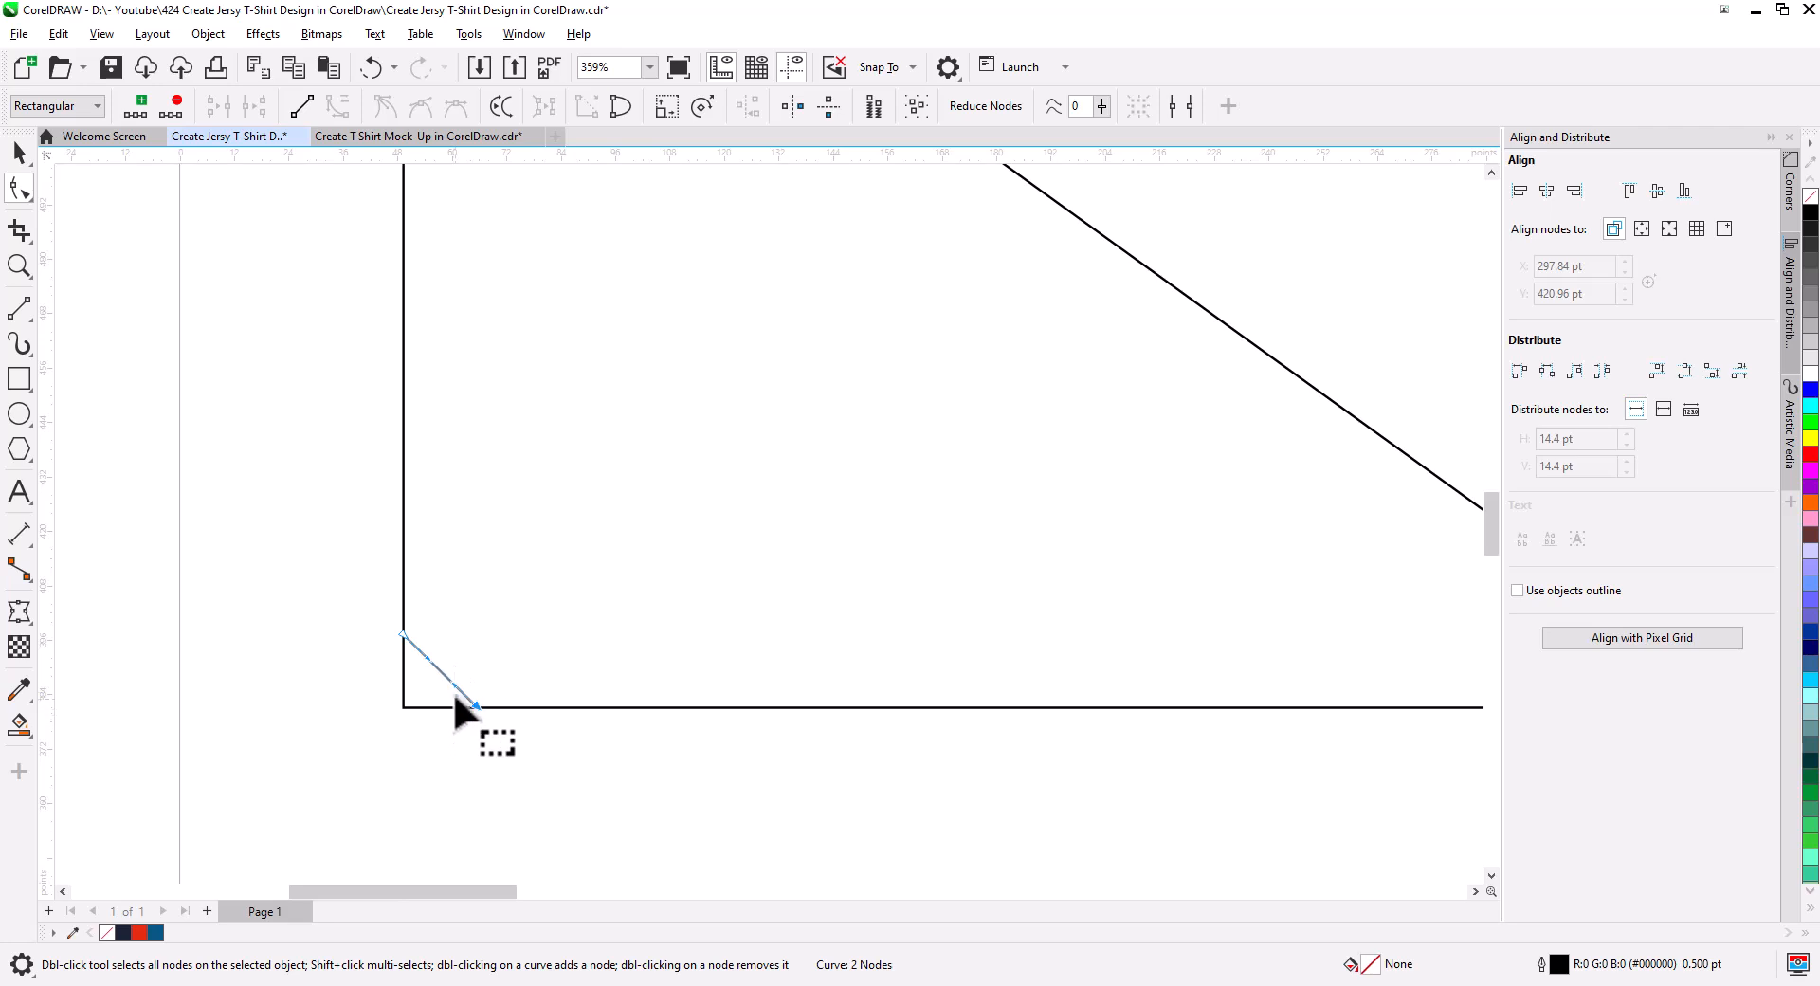
- Bend the short line across the rectangle's lower-left corner into an arc tangent to the two adjoining sides
drag(452, 683, 404, 652)
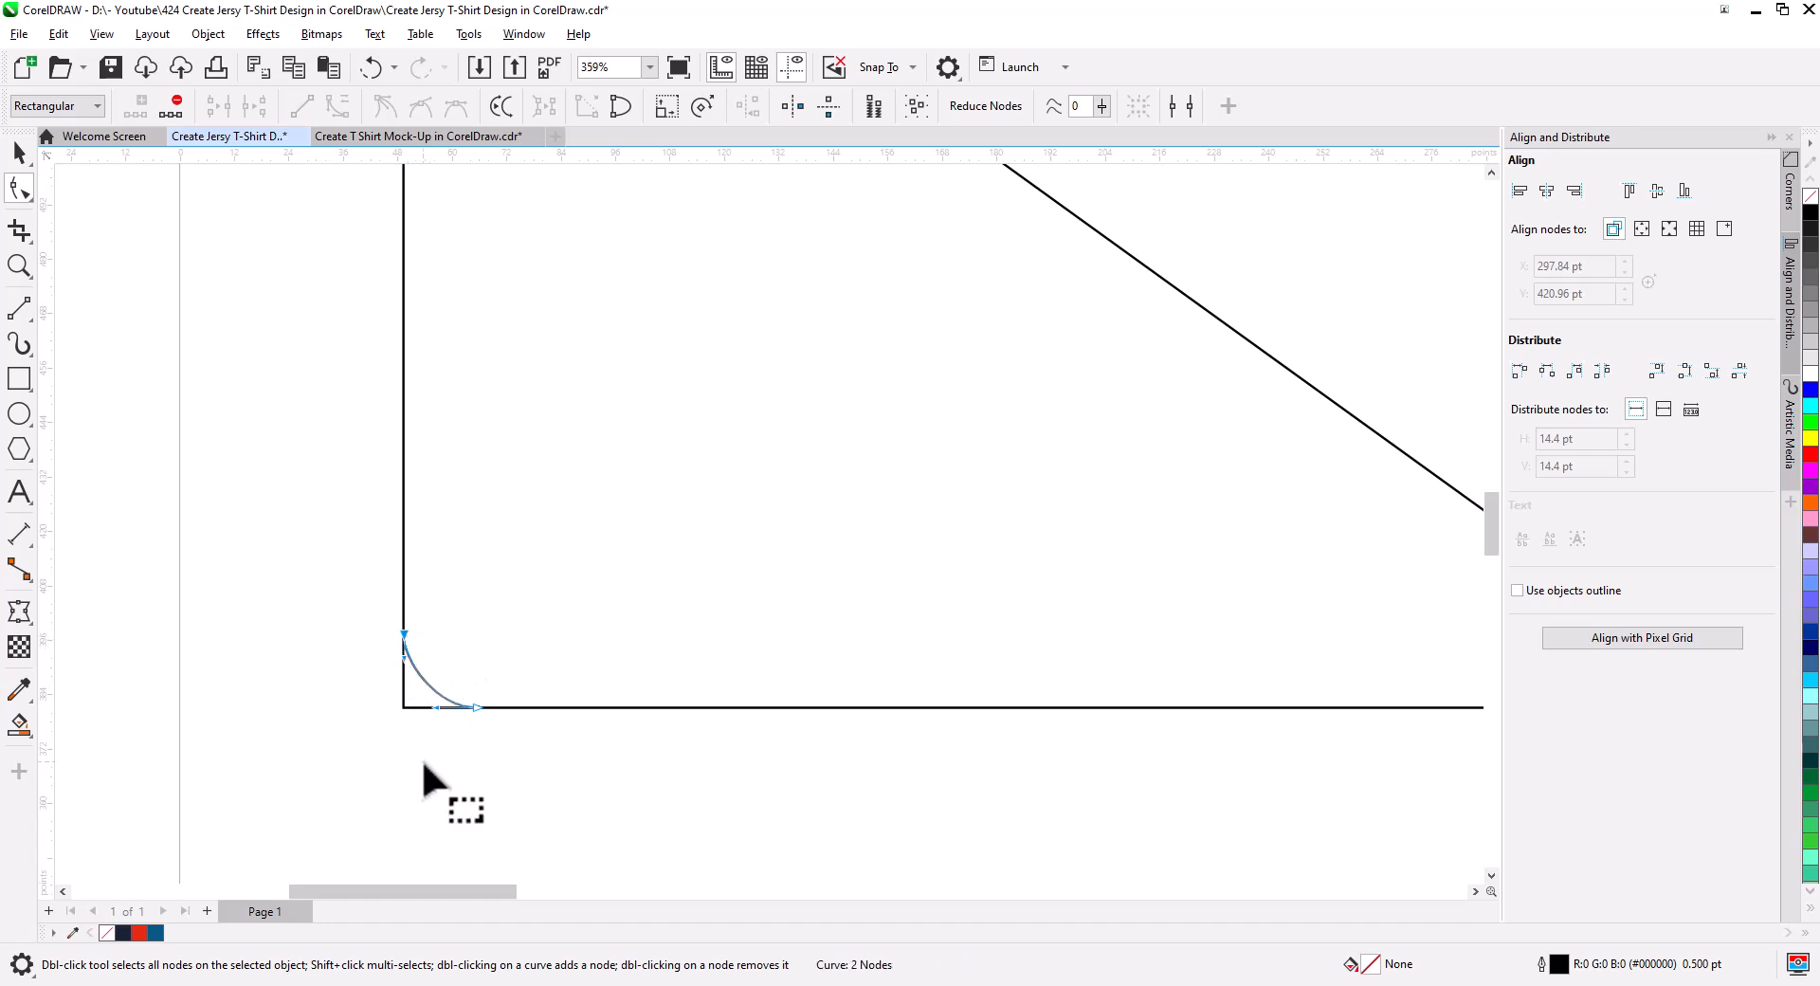
scroll(537, 636, down, 1)
drag(540, 642, 569, 714)
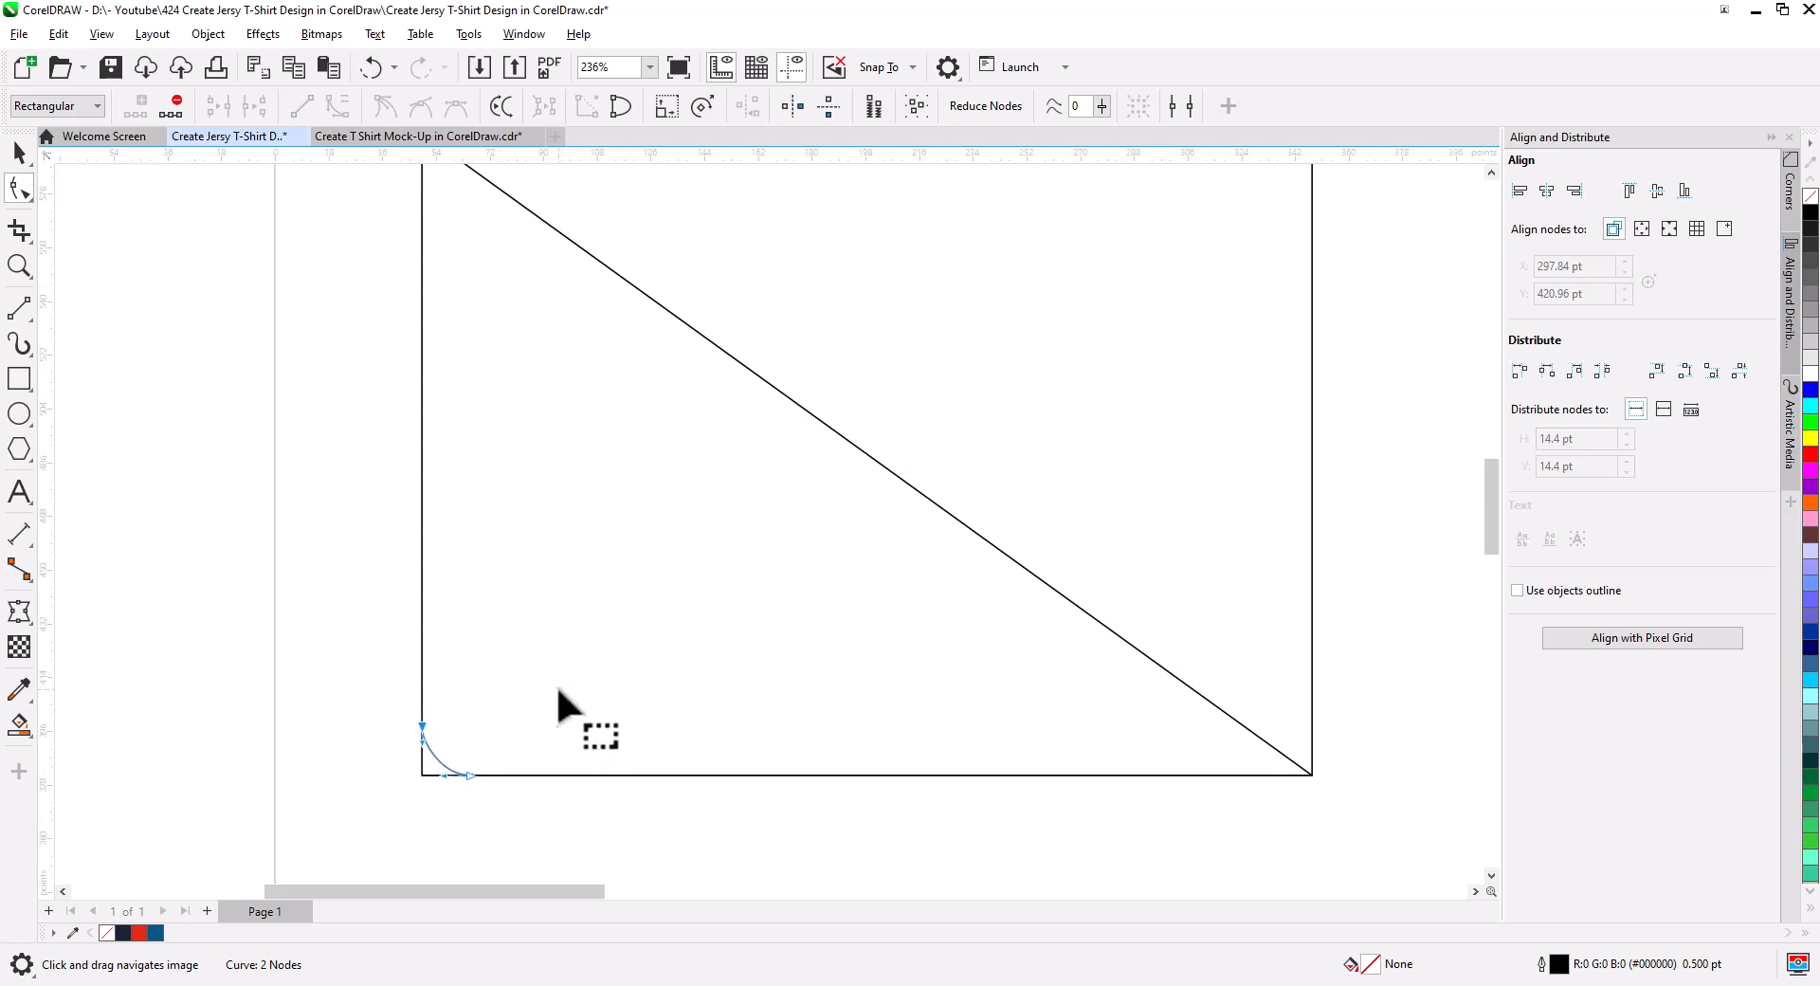
- Convert the rectangle's diagonal line to a curve and shape it into an S whose ends run along the top and bottom edges
click(888, 467)
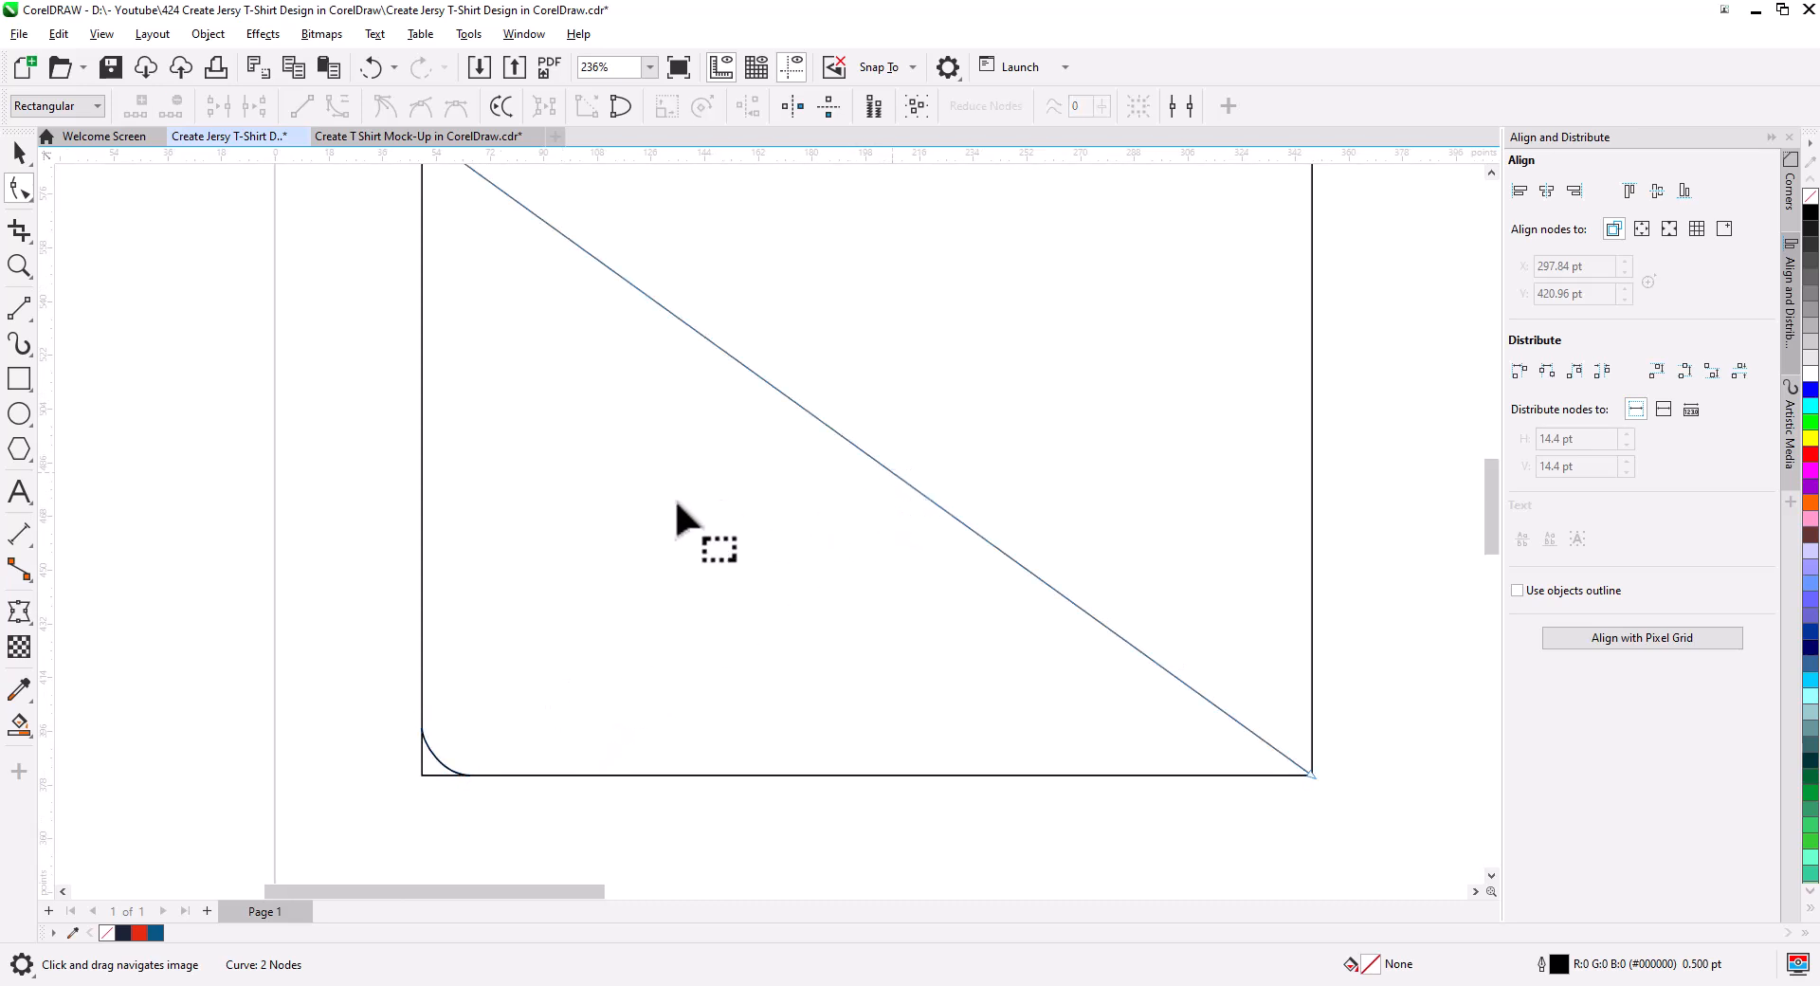
click(19, 188)
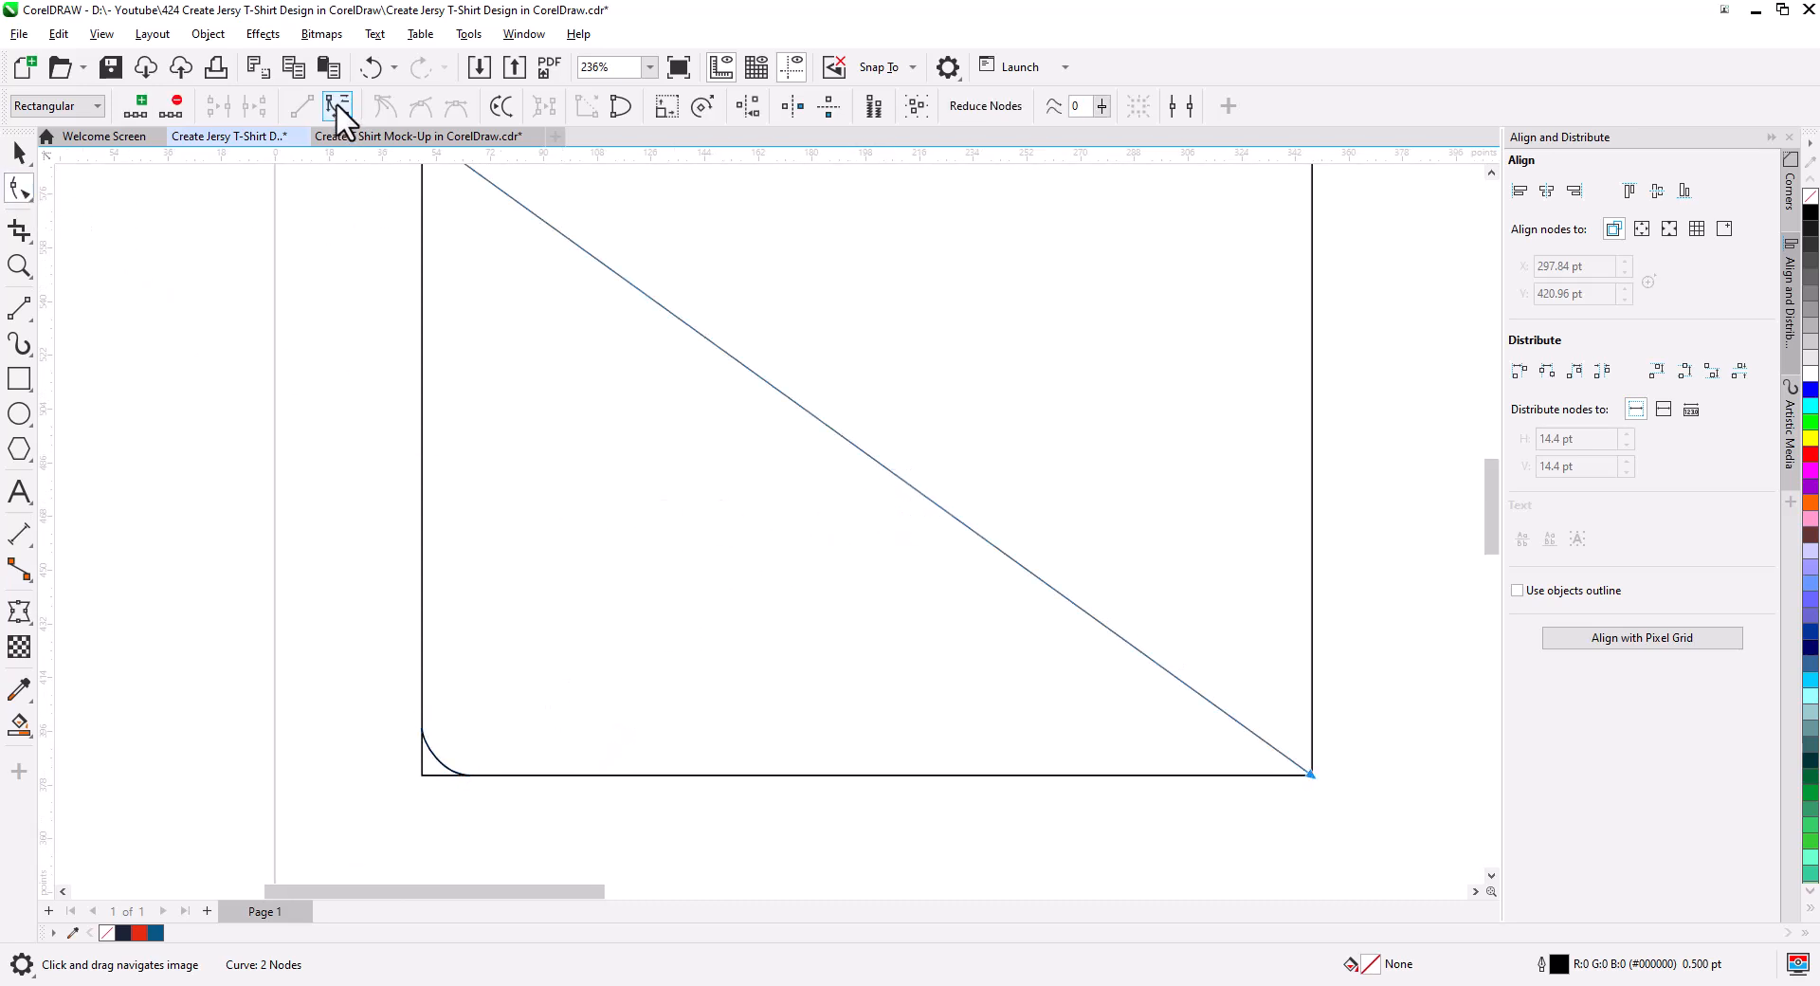
click(336, 100)
scroll(607, 517, down, 1)
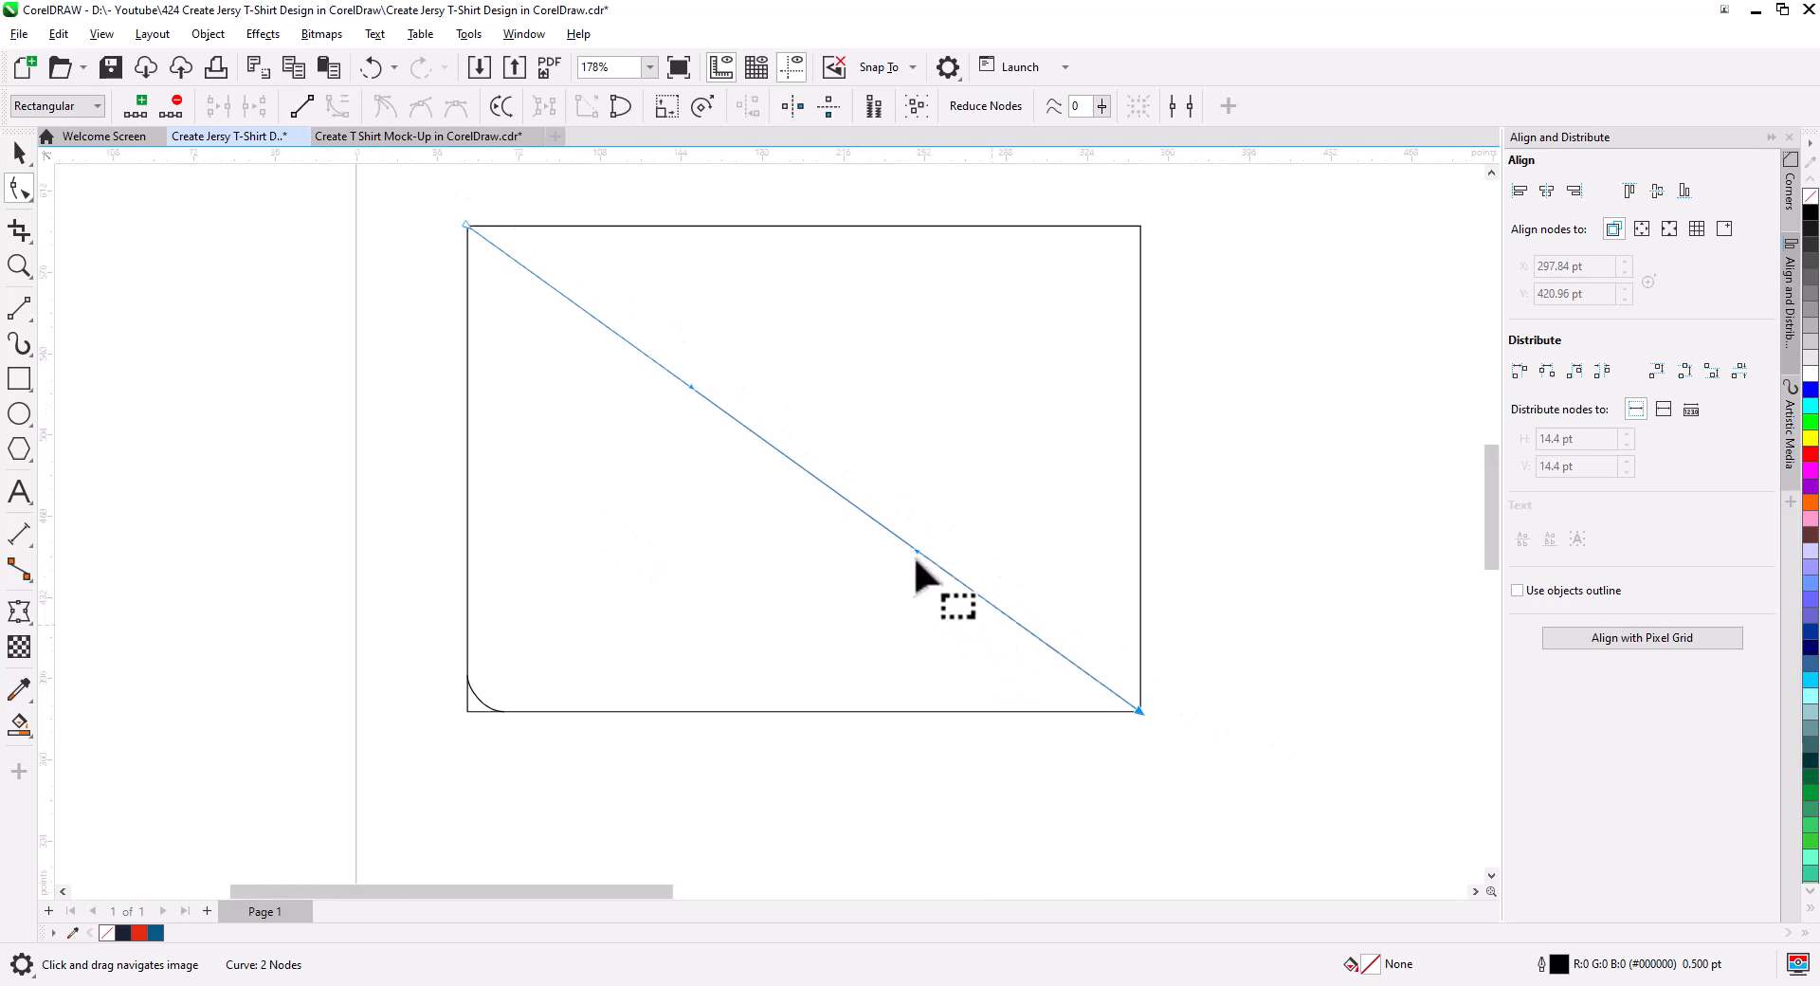
drag(916, 562, 900, 710)
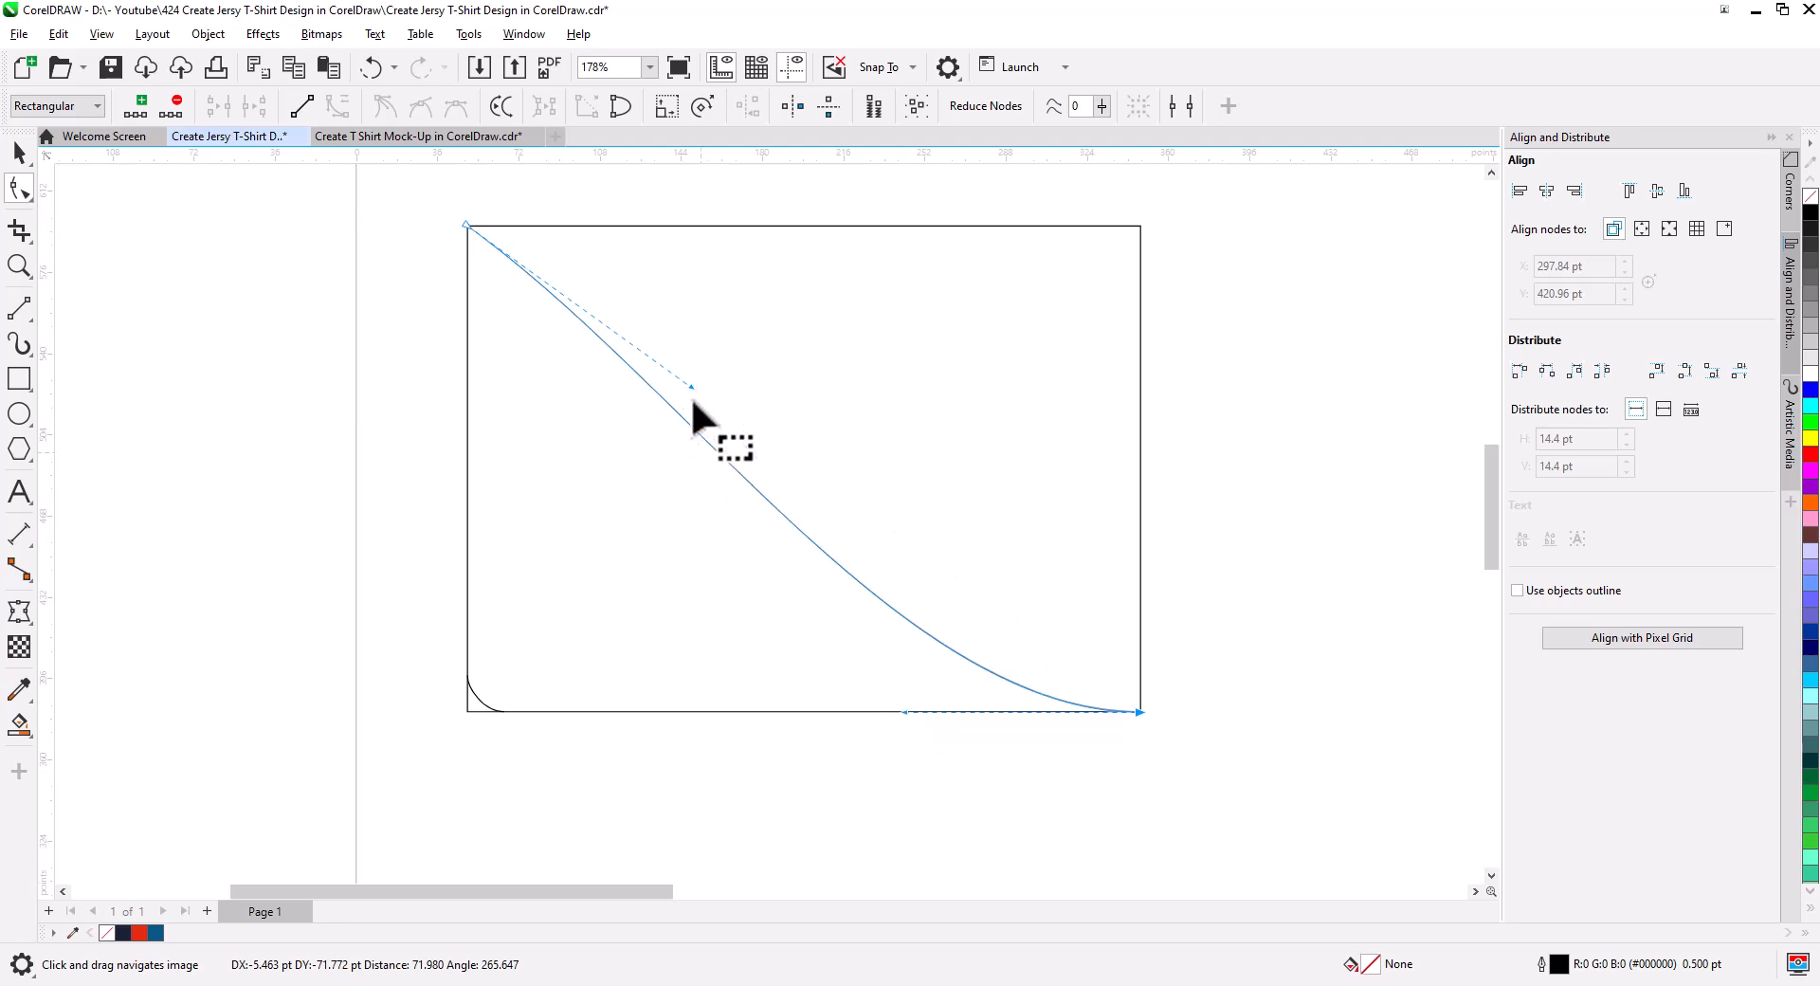
drag(691, 388, 726, 225)
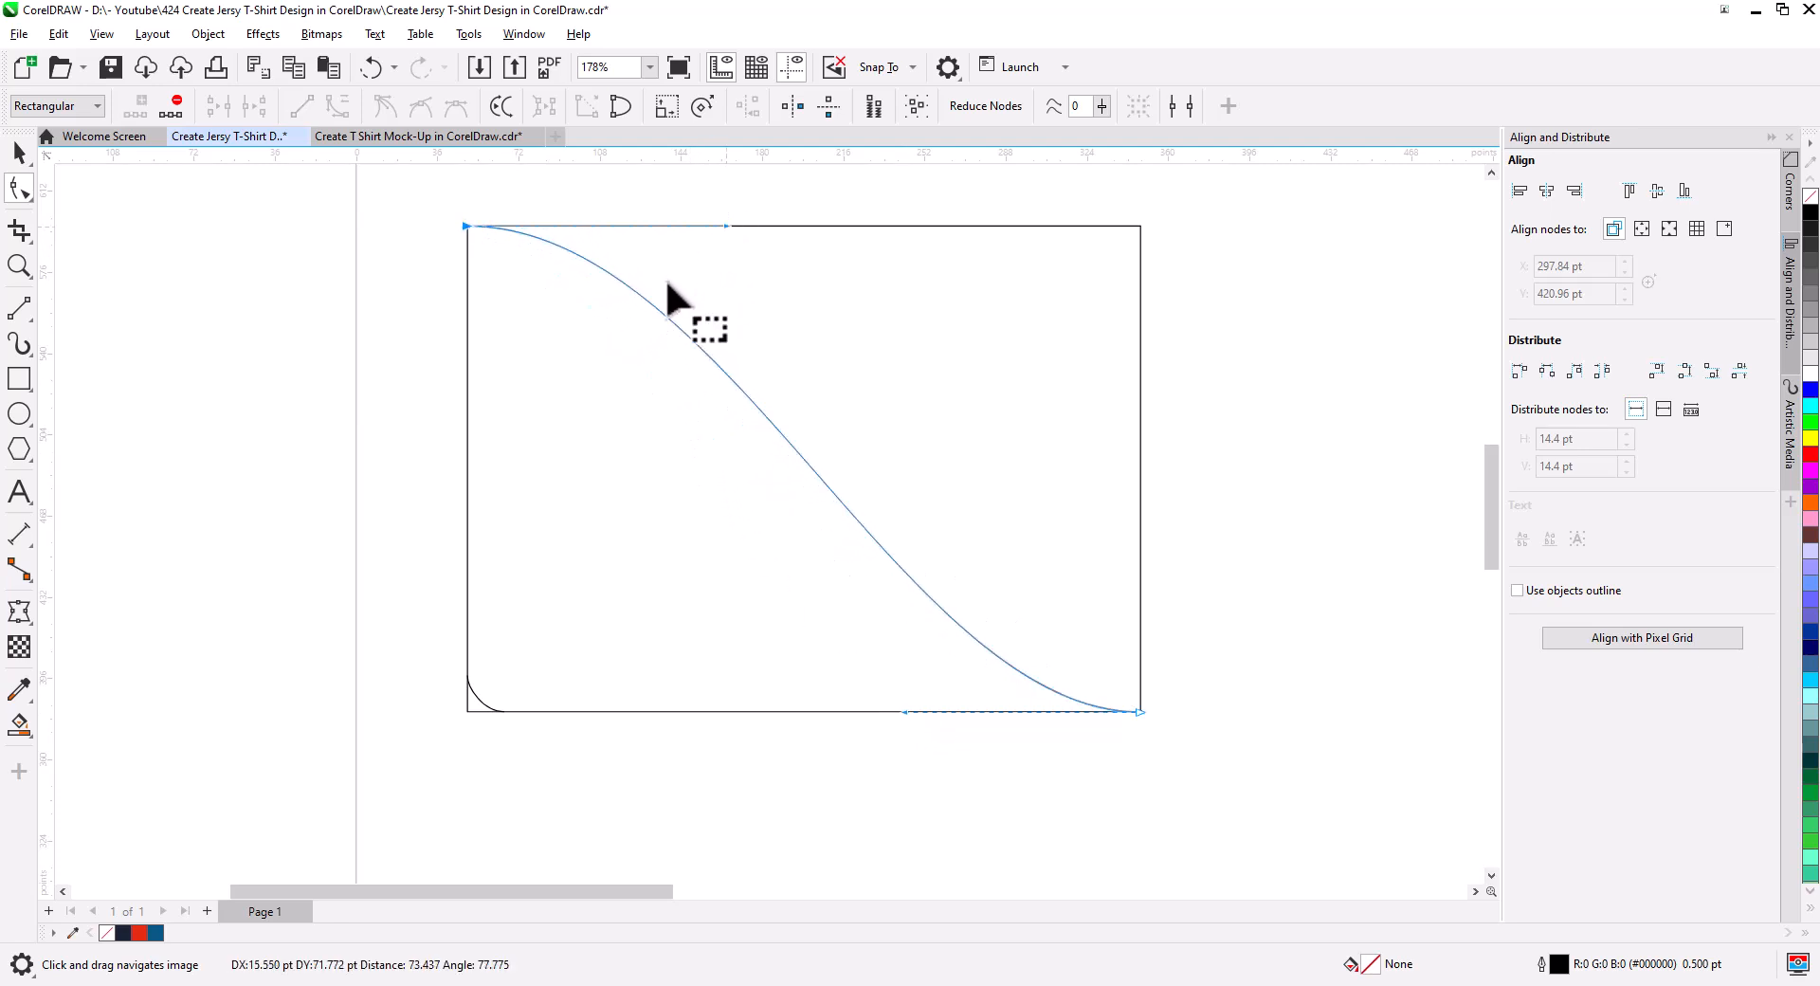
- Place a copy of the lower-left corner arc in the rectangle's upper-right area and mirror it horizontally and vertically
click(19, 152)
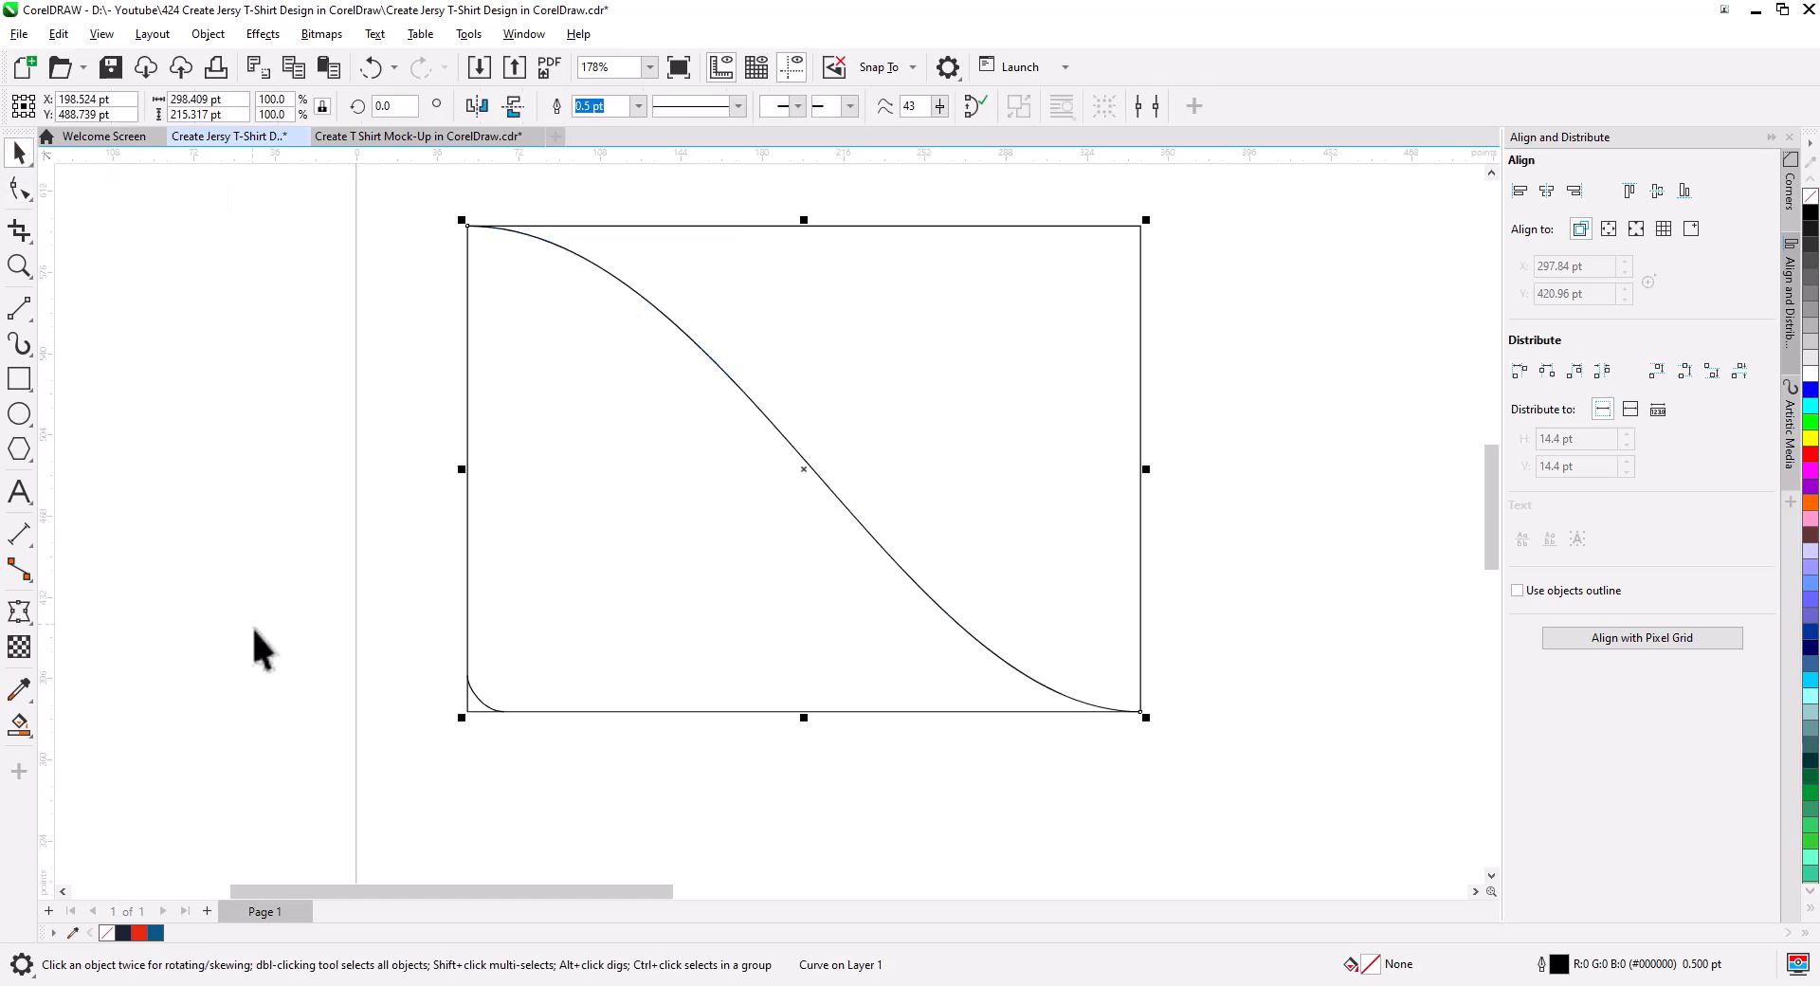
click(482, 700)
drag(482, 700, 1015, 371)
click(1059, 419)
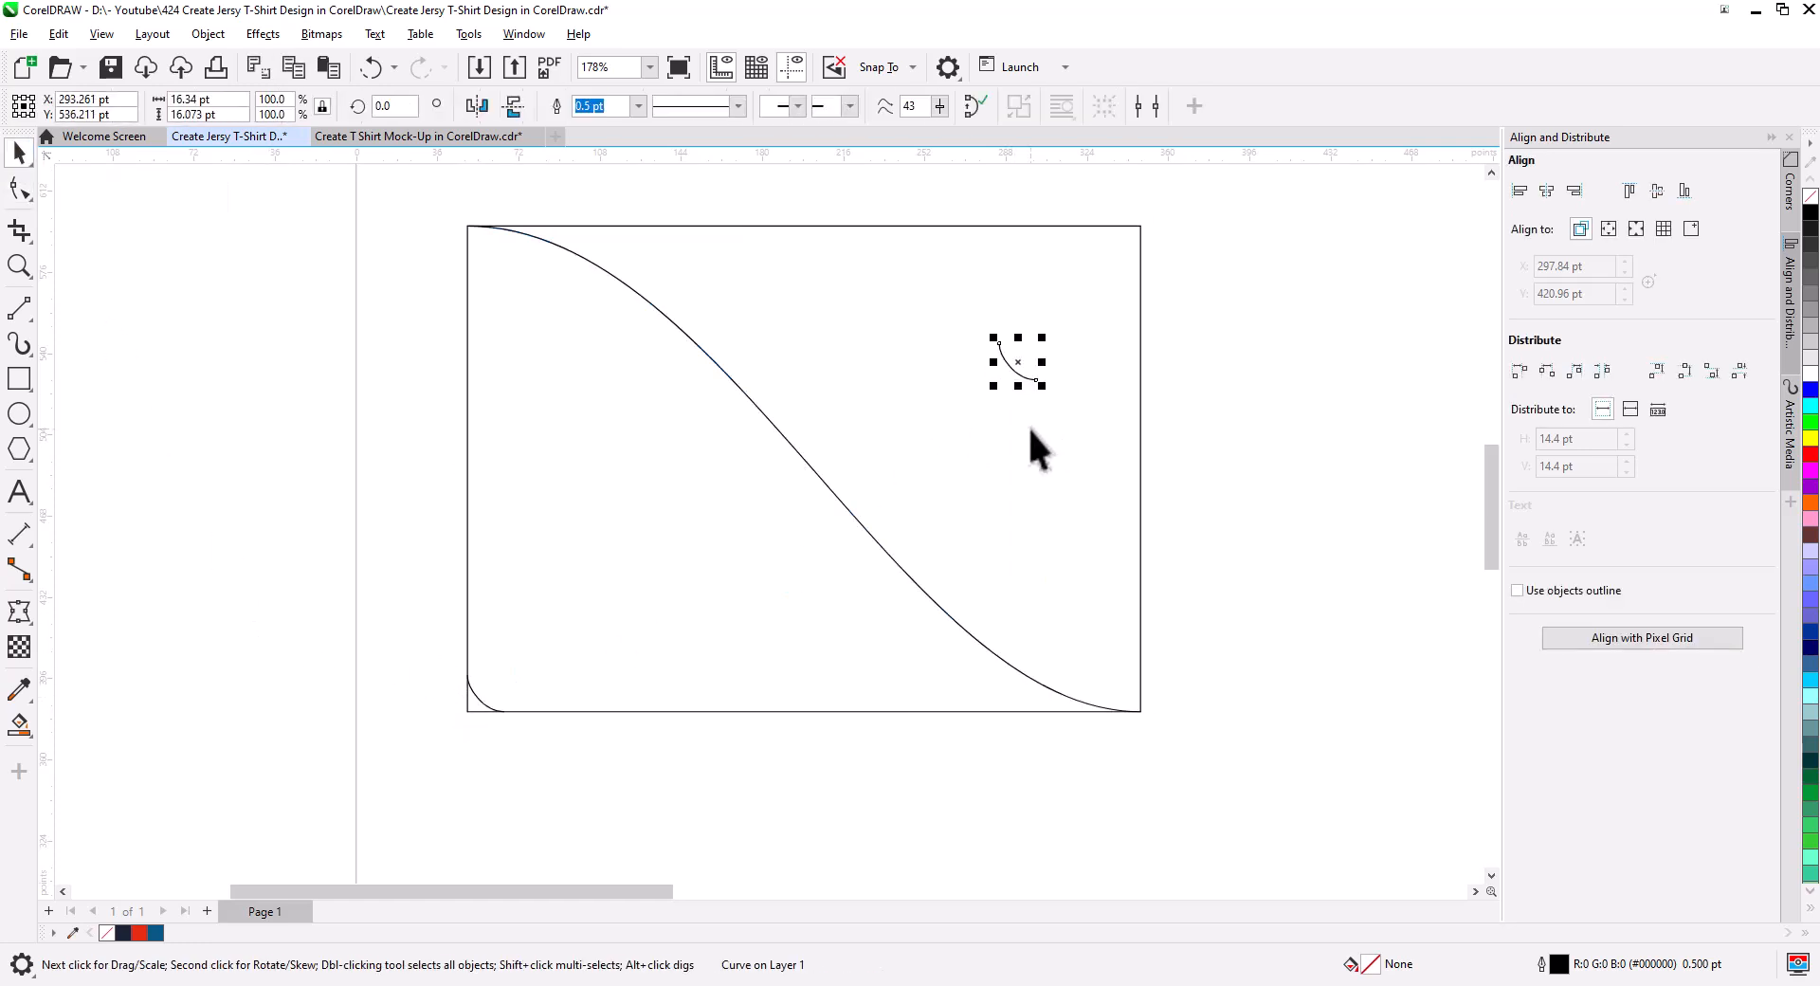
click(488, 110)
click(514, 112)
- Align the mirrored arc to the rectangle's top-right corner, and move the rectangle left, clear of the curves
key(ctrl+a)
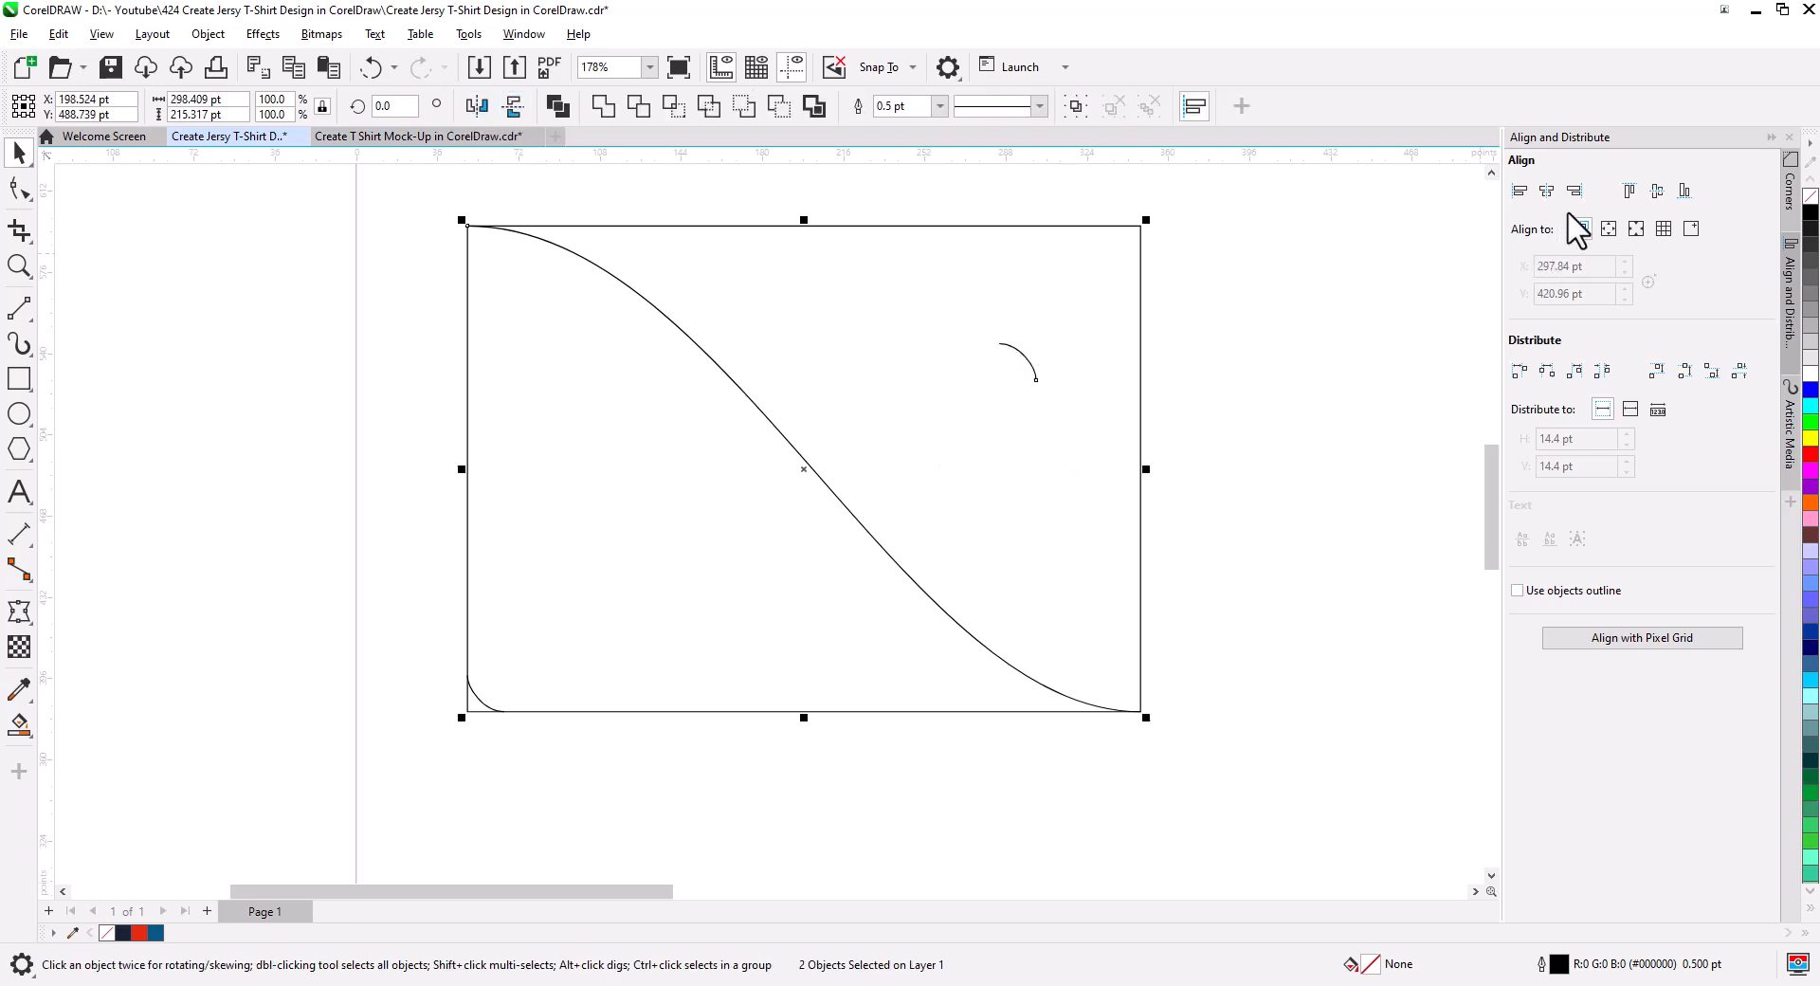
click(1574, 190)
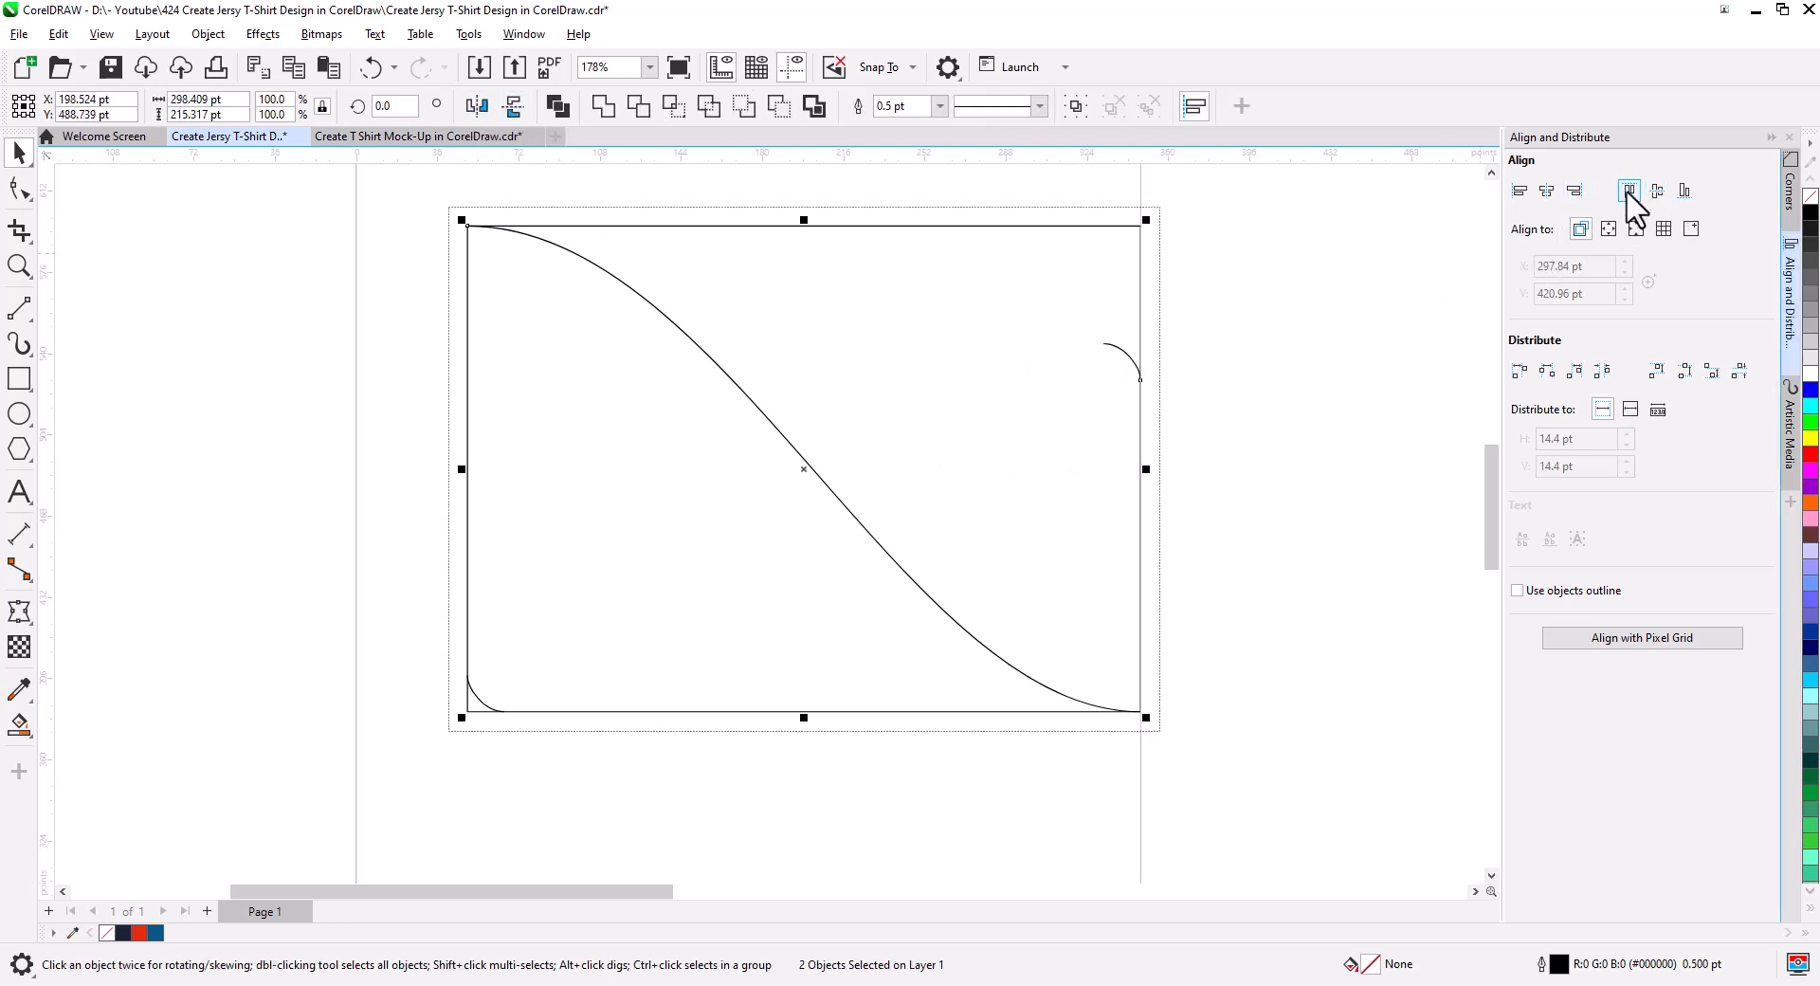
click(1630, 190)
click(1312, 418)
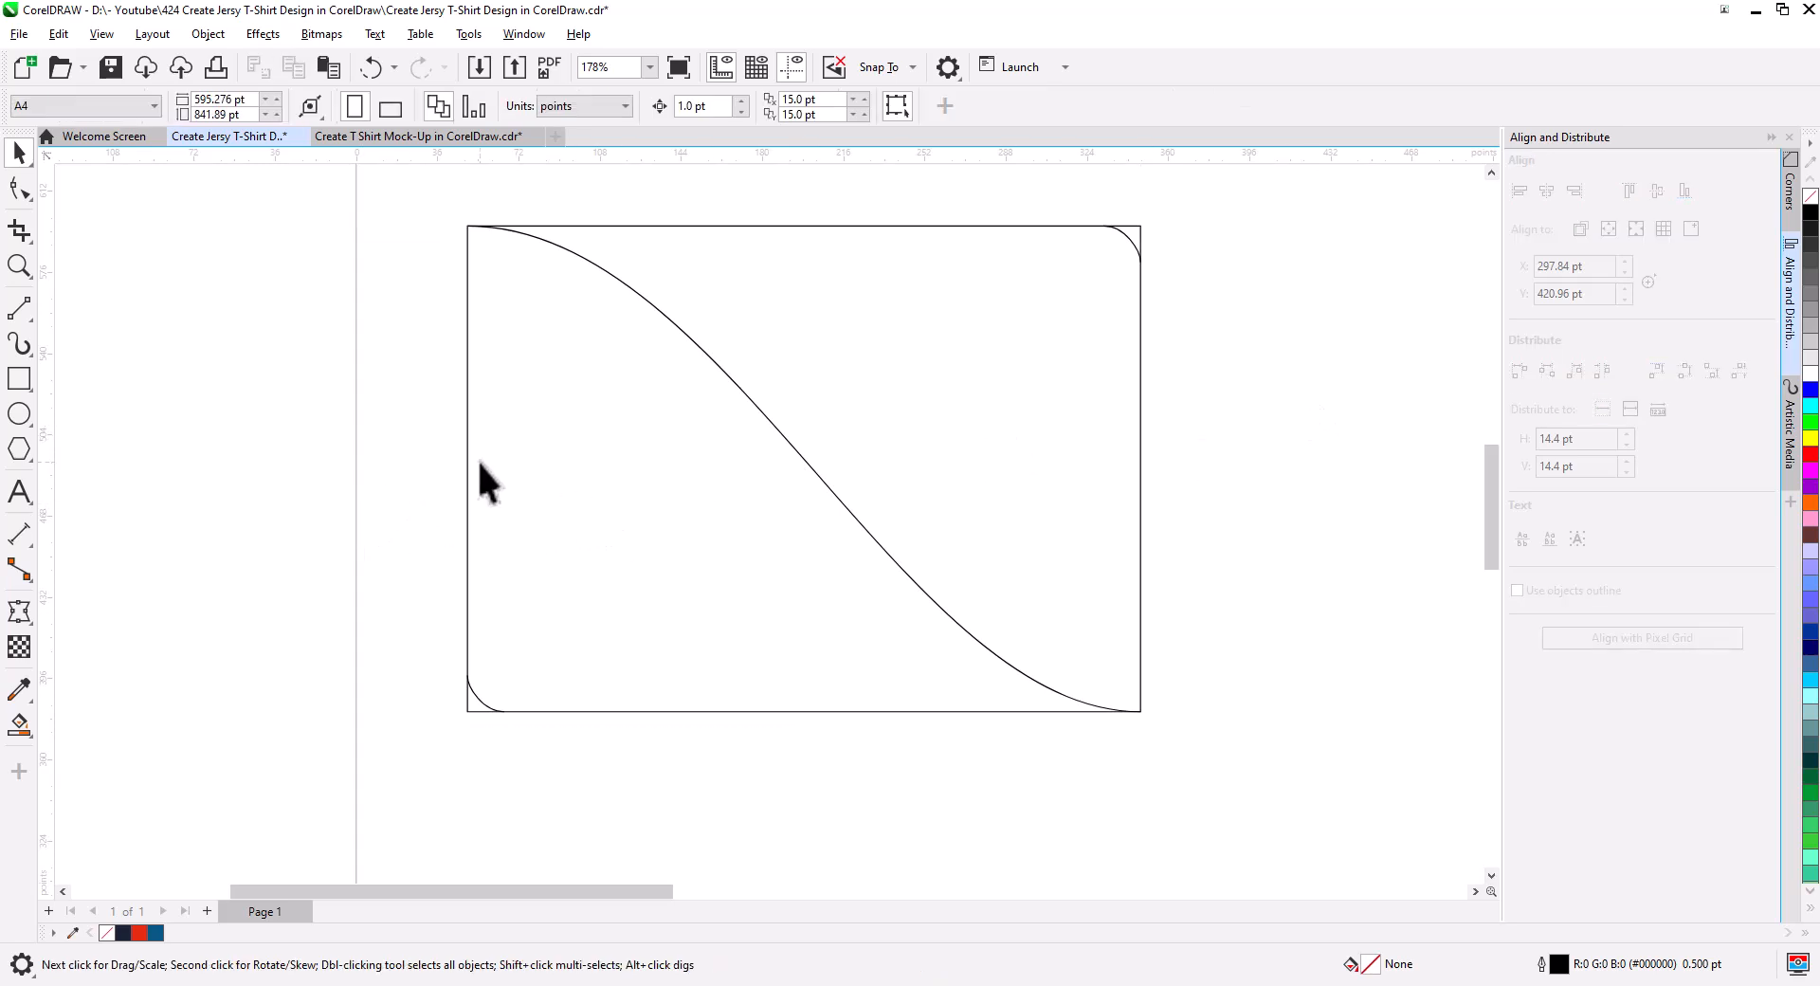
drag(1092, 335, 253, 362)
click(570, 561)
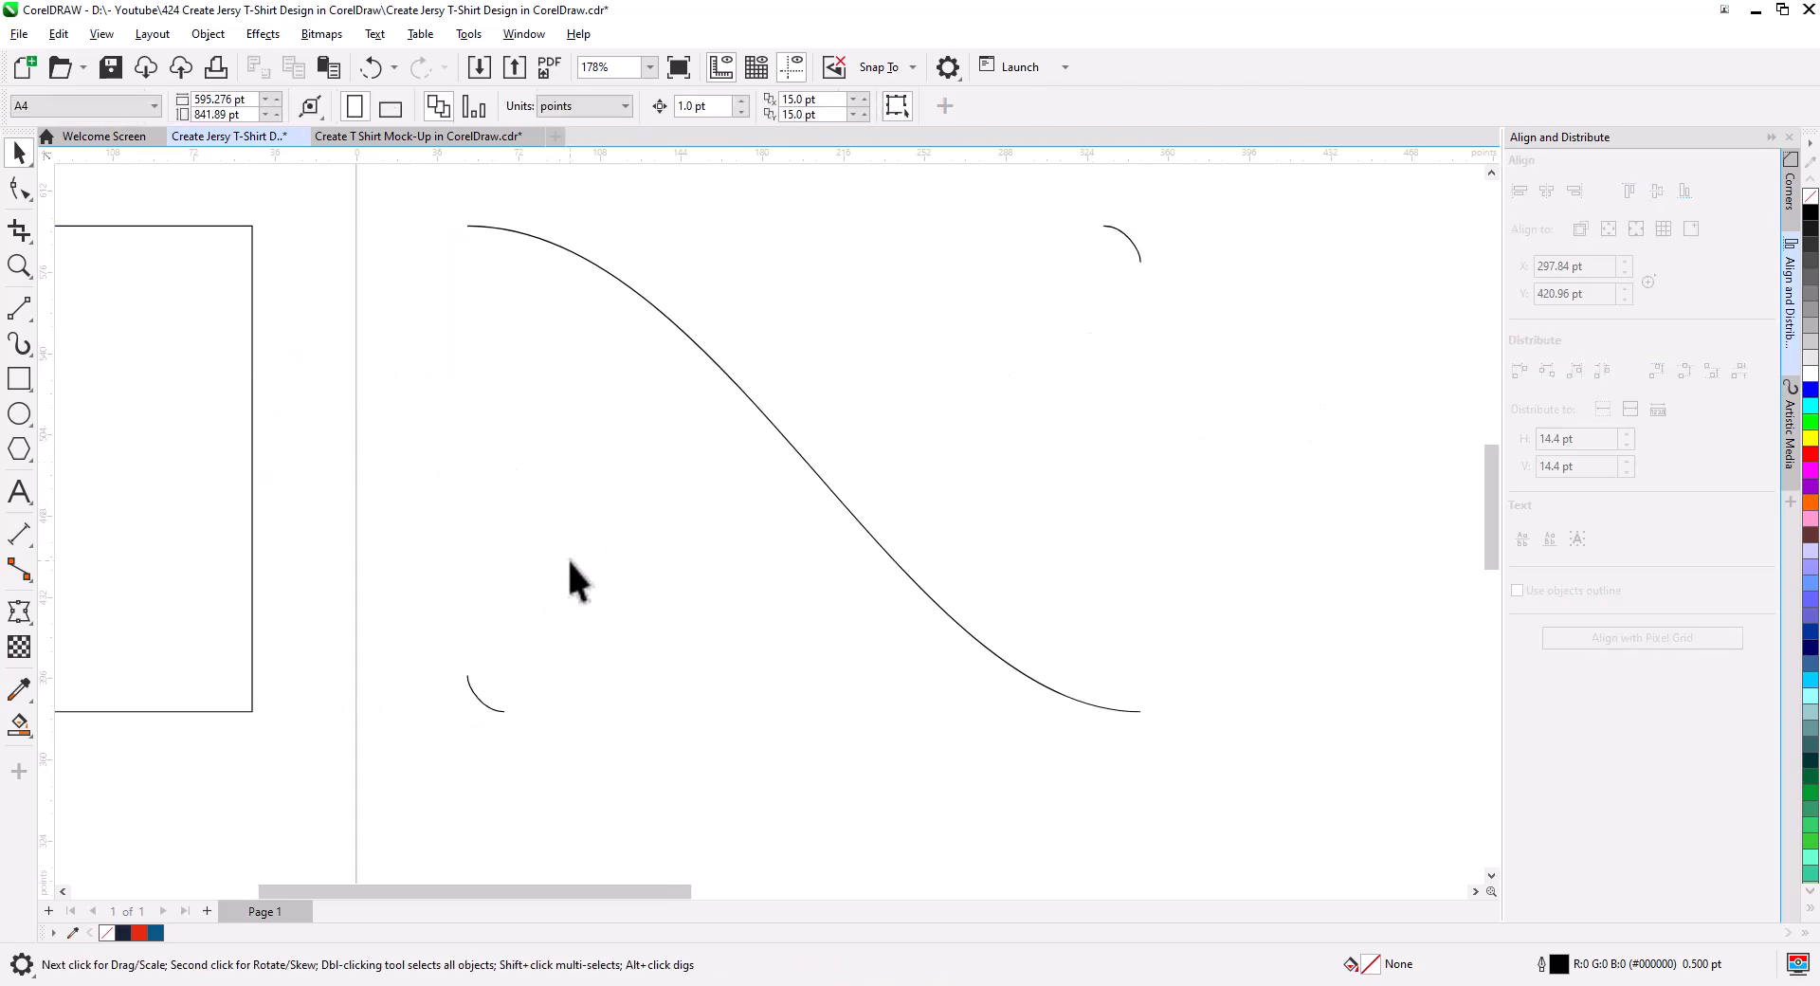
- Reverse the subpath direction of the upper-right arc so that its start node matches the S-curve's
click(1138, 257)
click(16, 190)
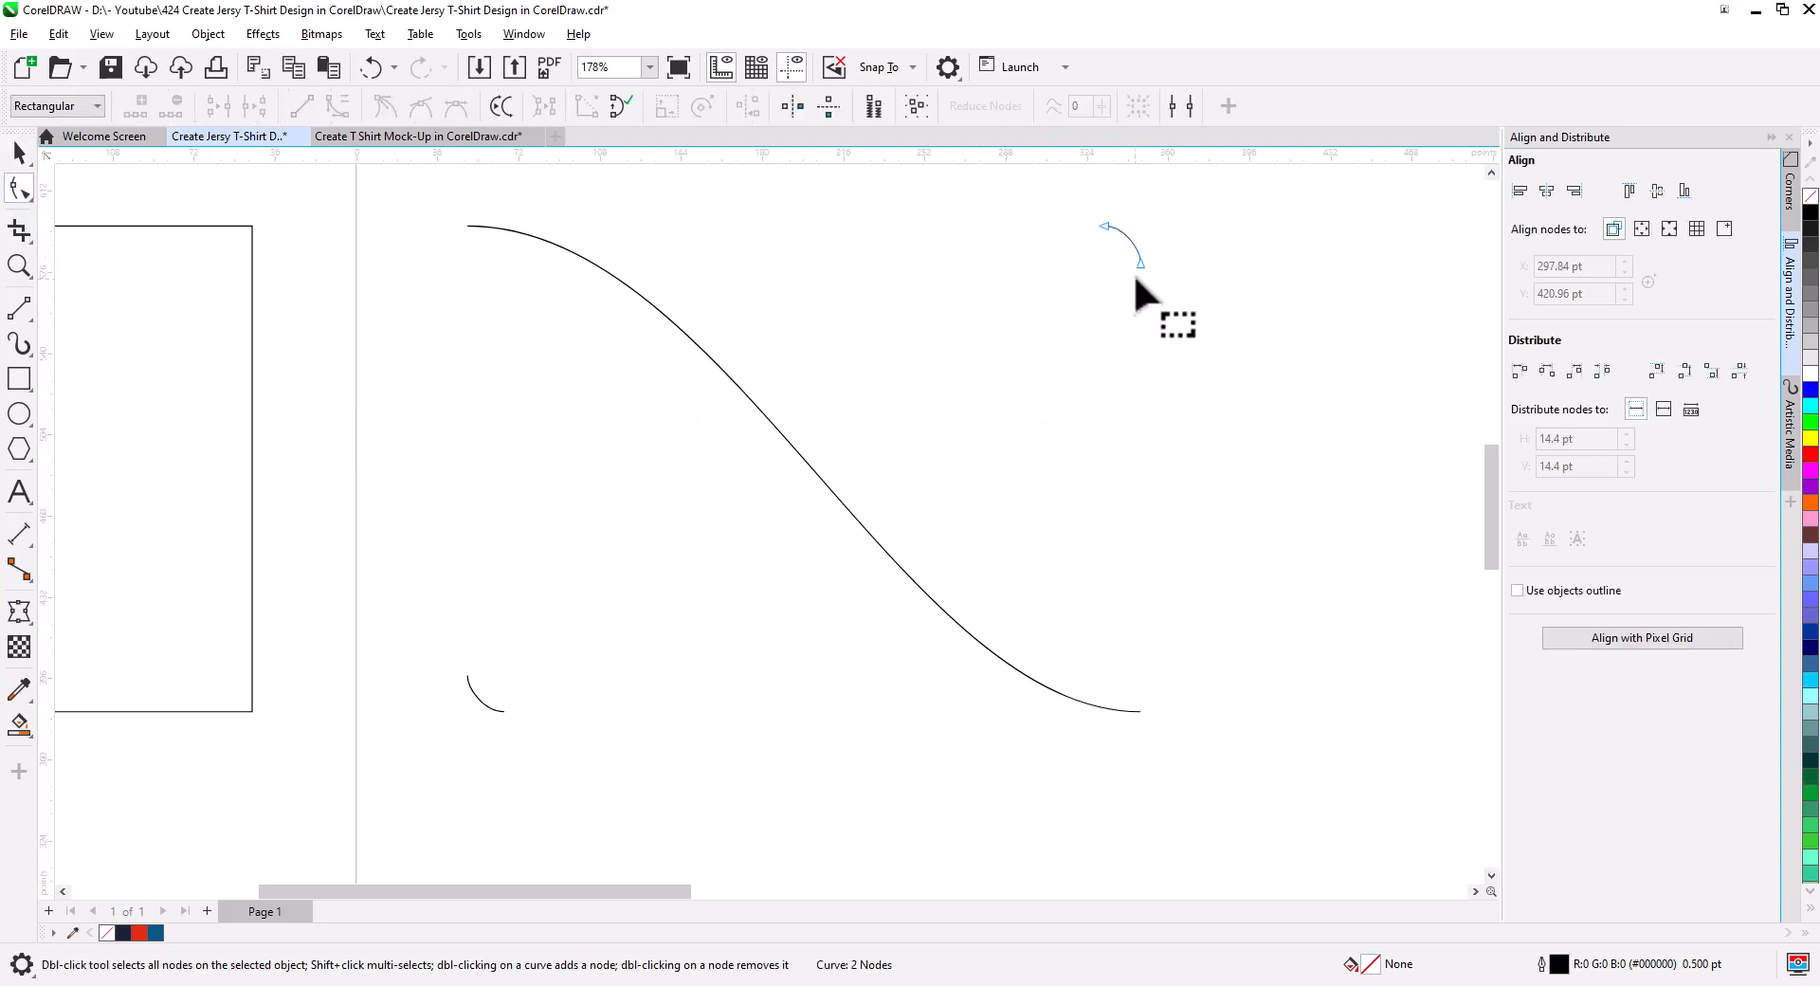
click(1136, 709)
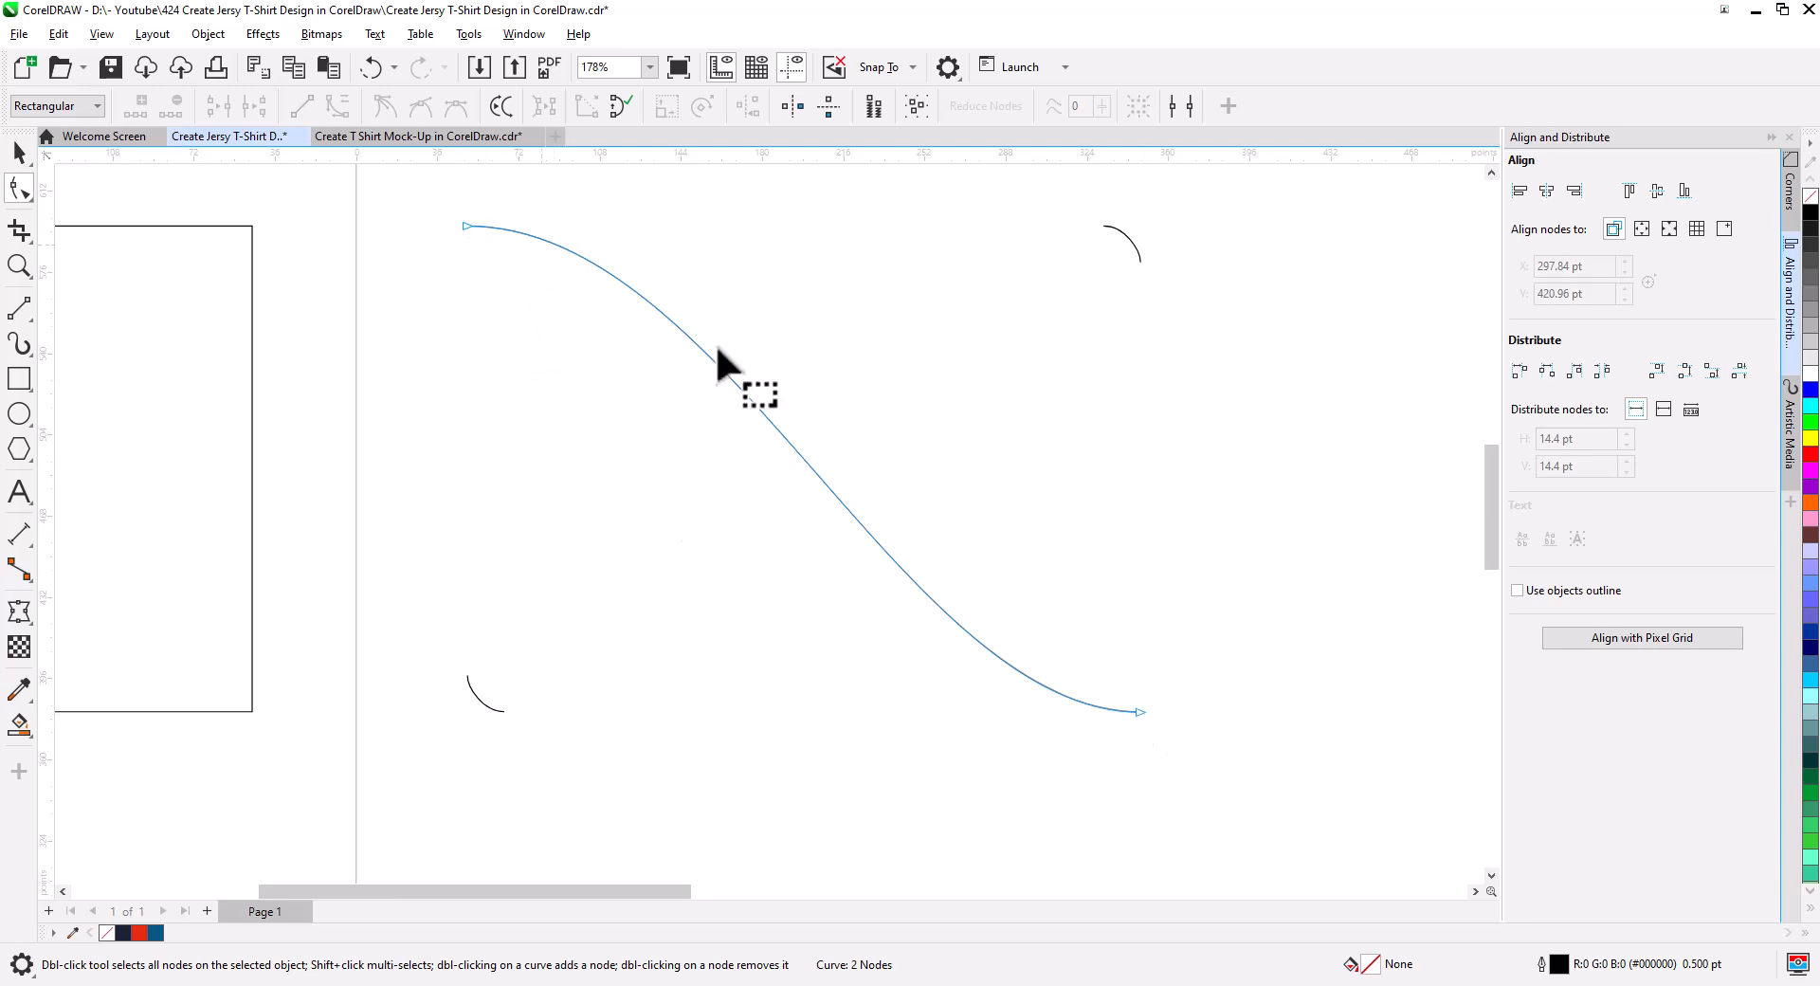
right_click(1140, 263)
click(1218, 567)
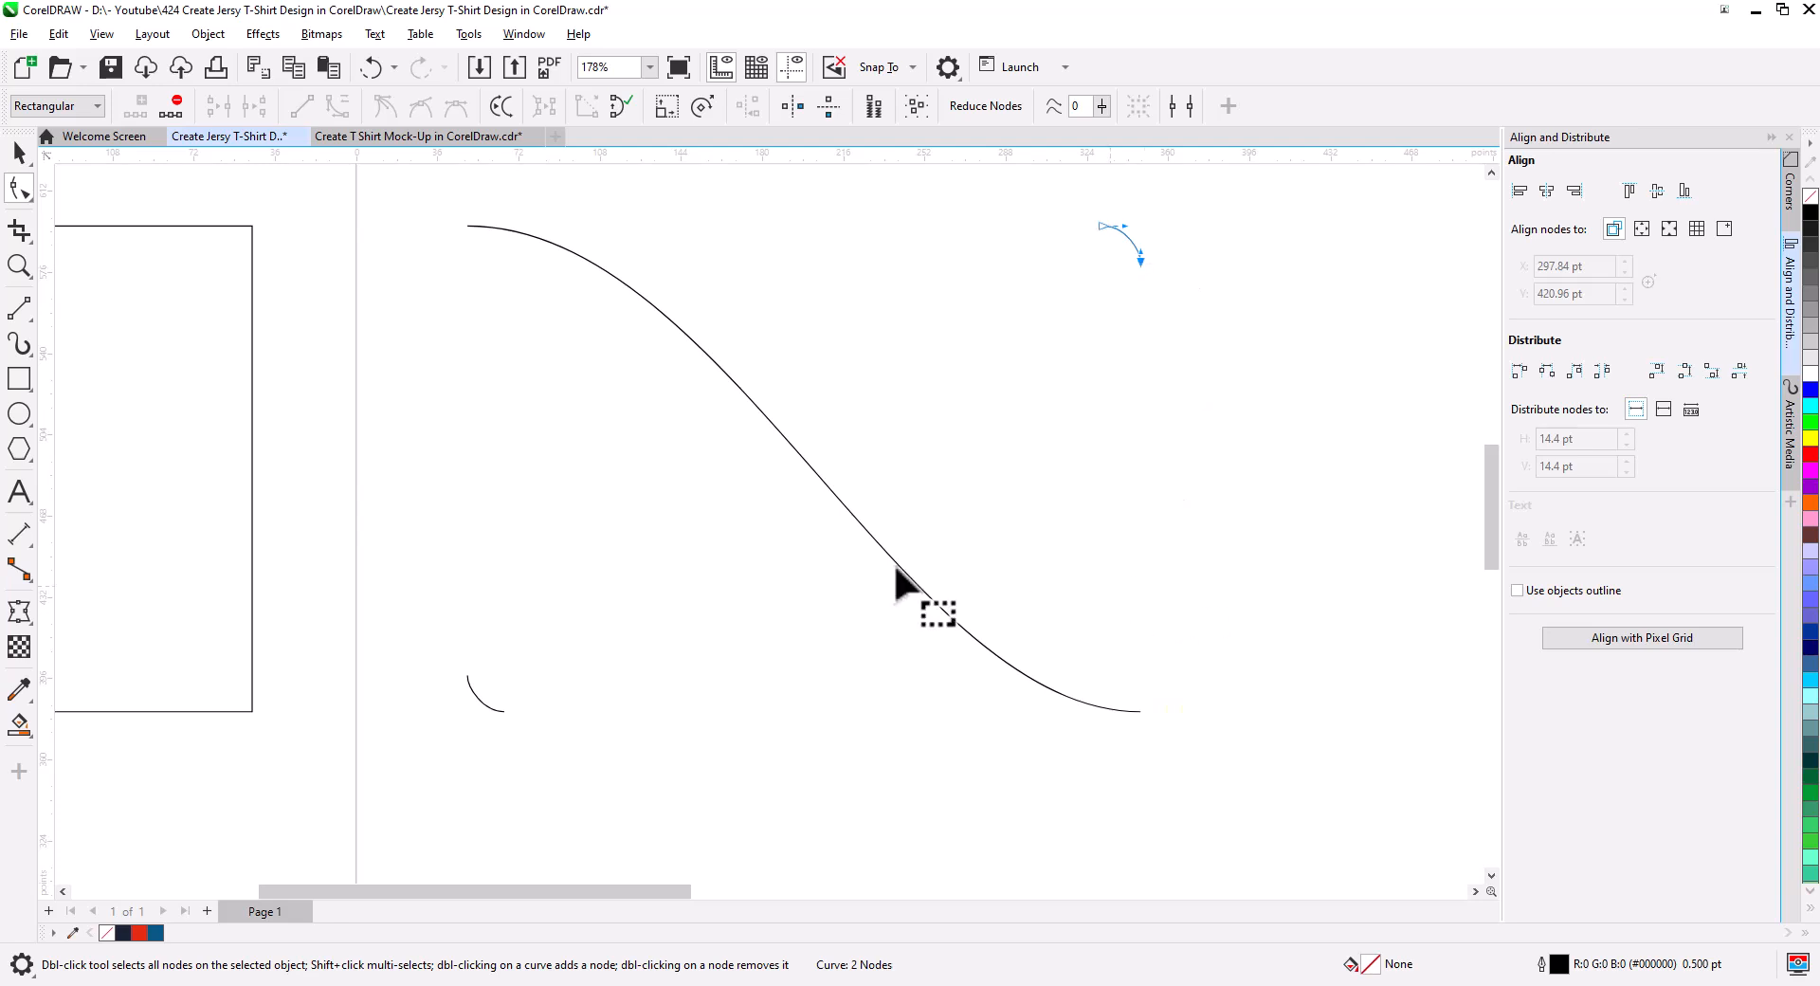
- Blend the lower-left arc with the S-curve in 20 steps and break the blend apart
click(19, 151)
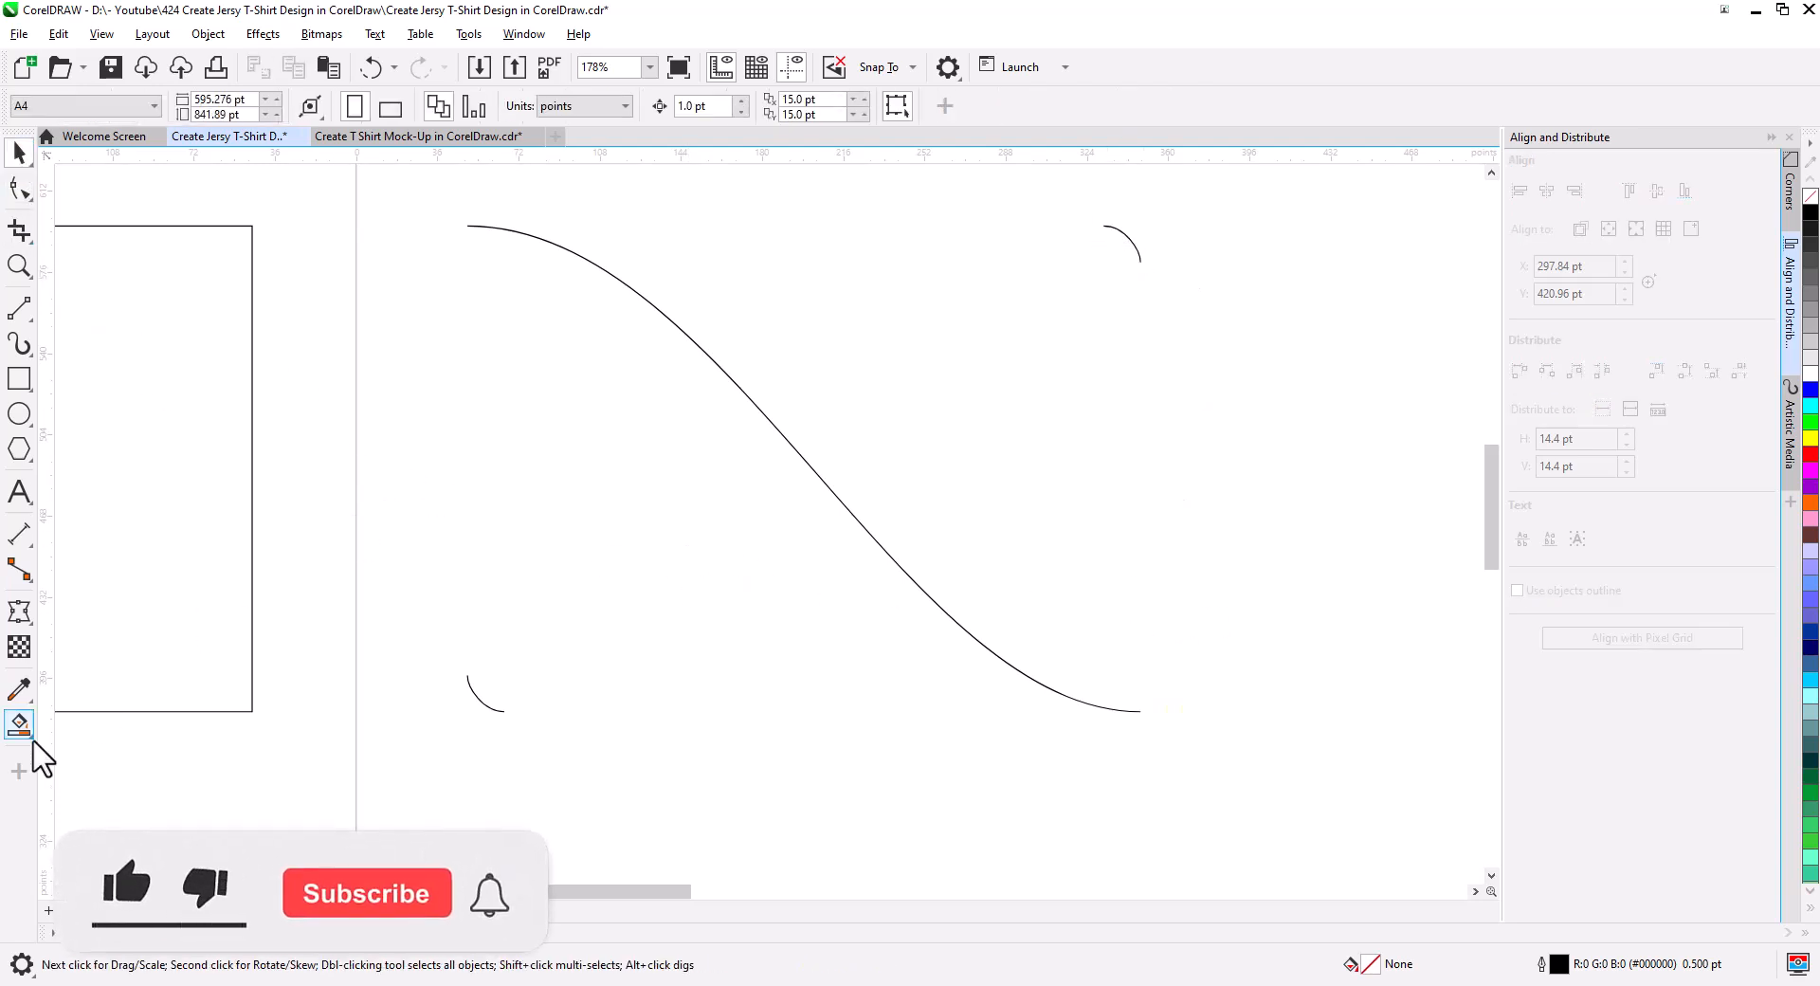
click(19, 611)
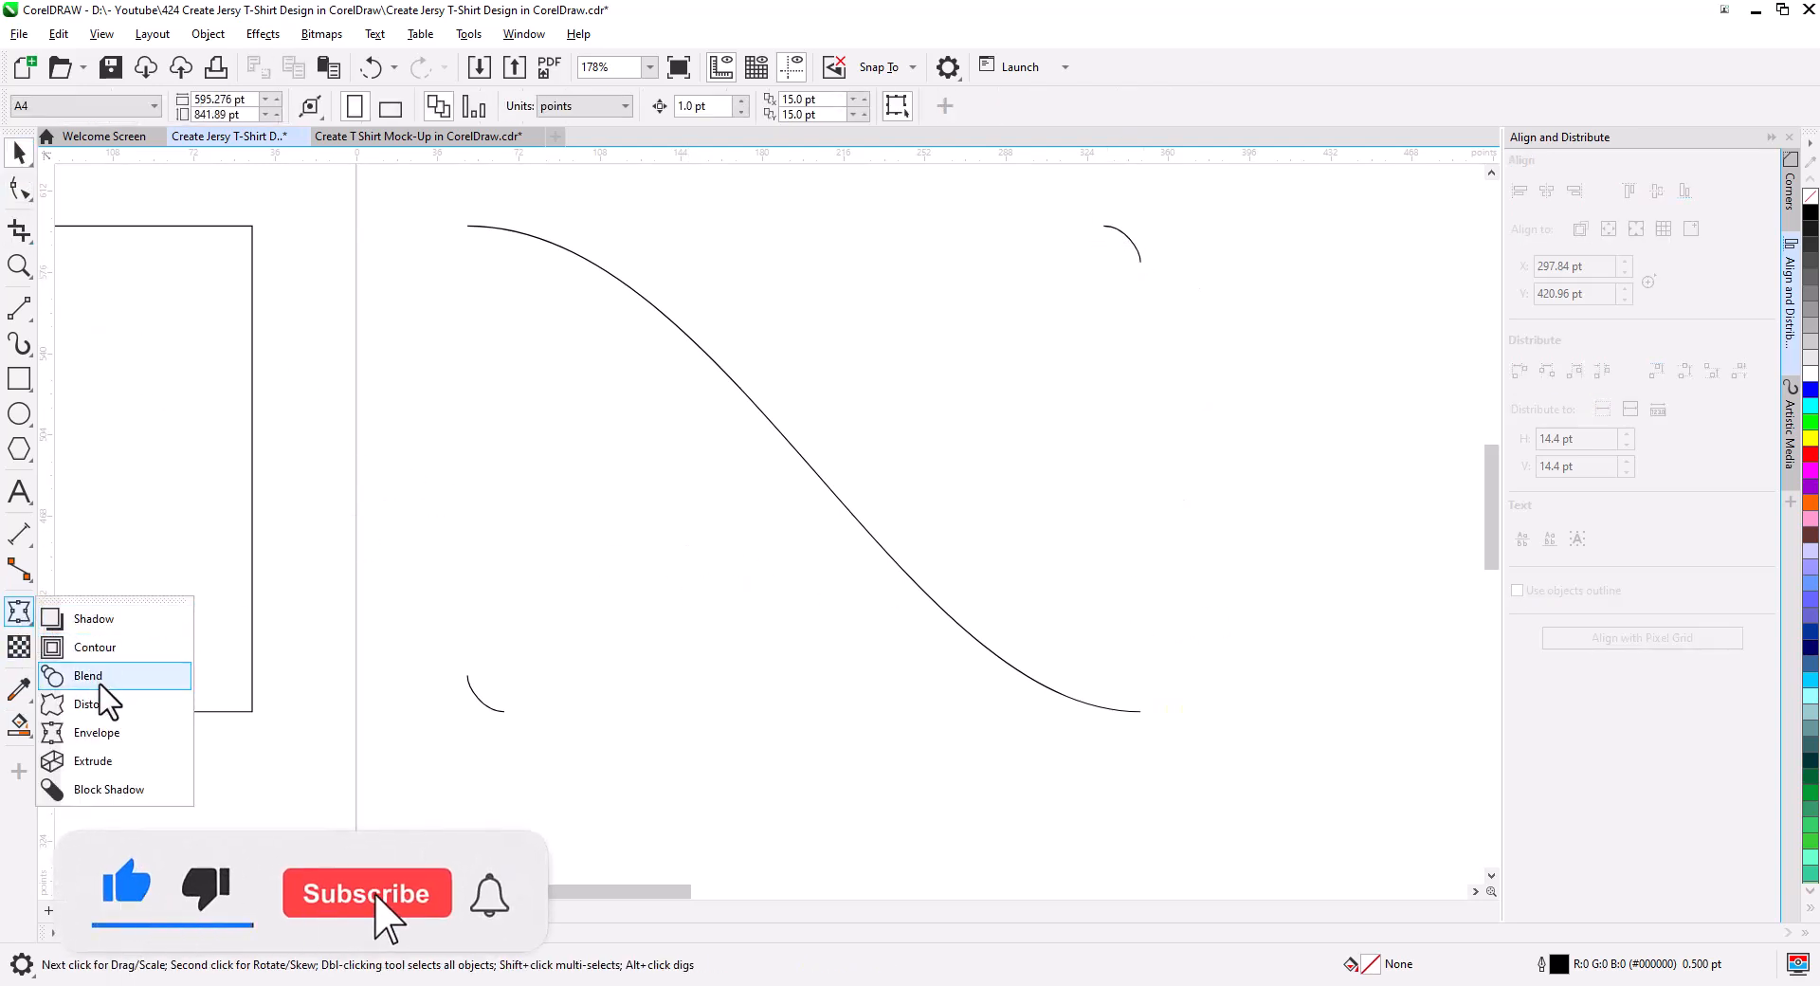
click(59, 675)
drag(479, 696, 785, 437)
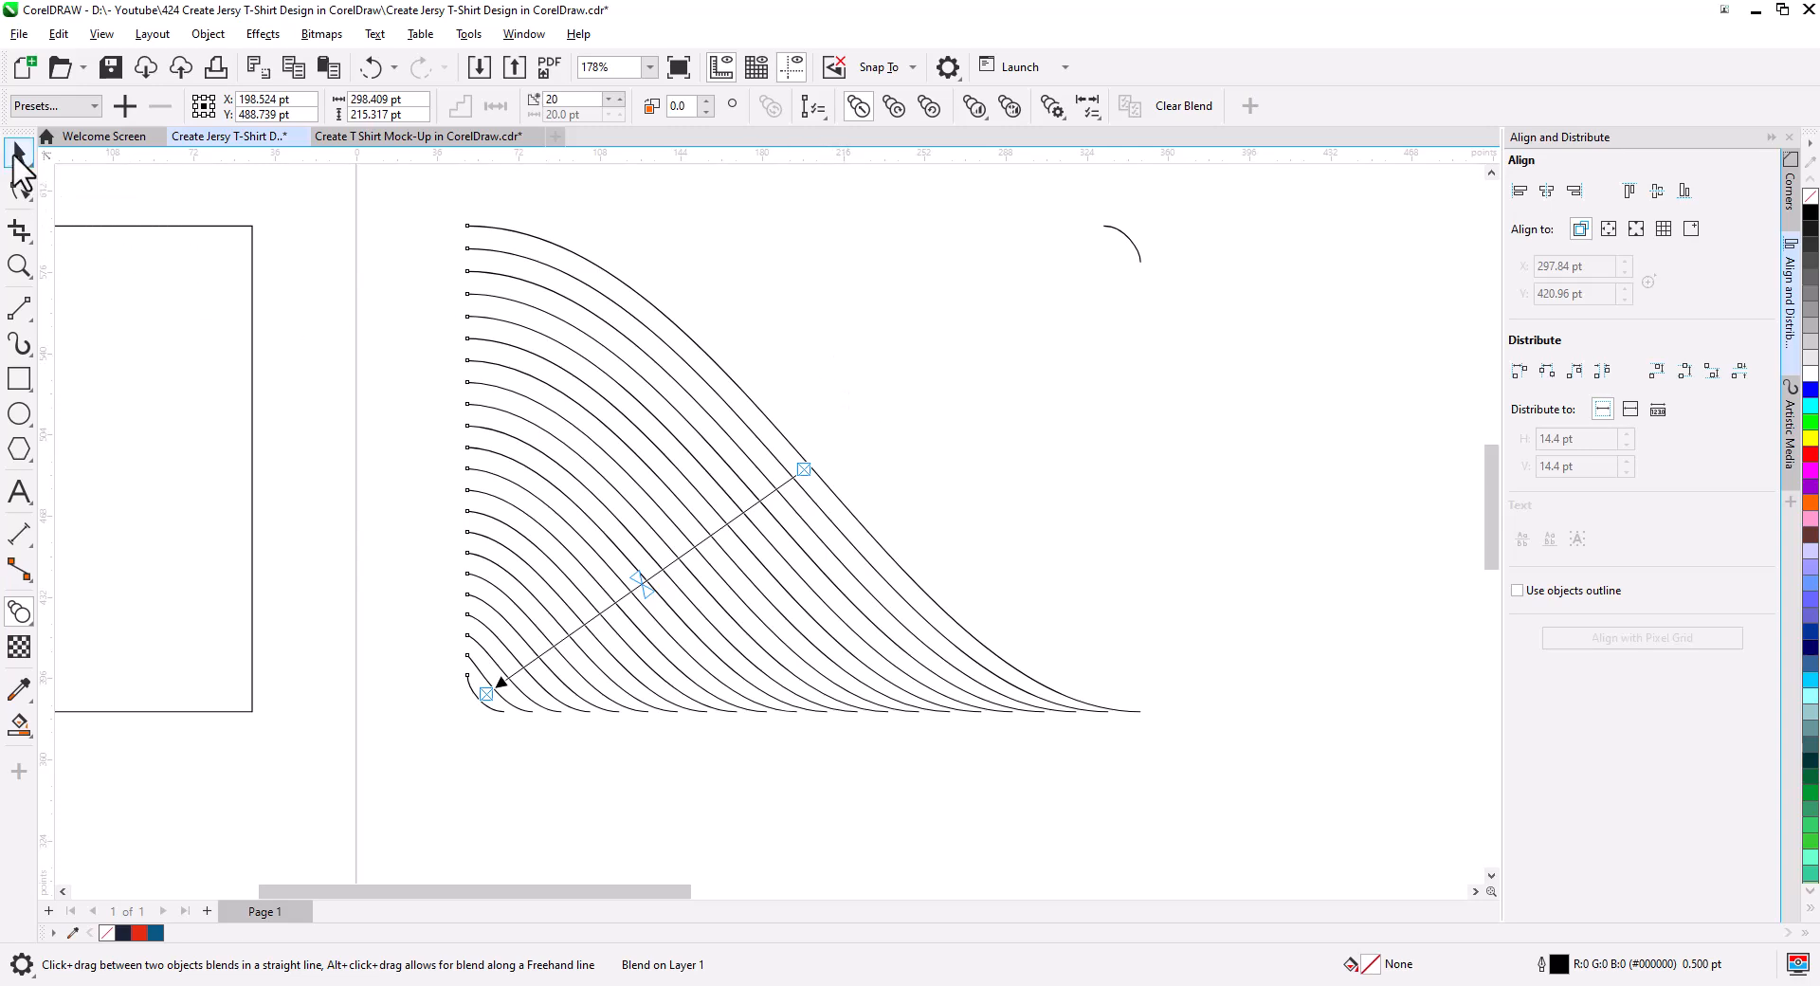
click(17, 156)
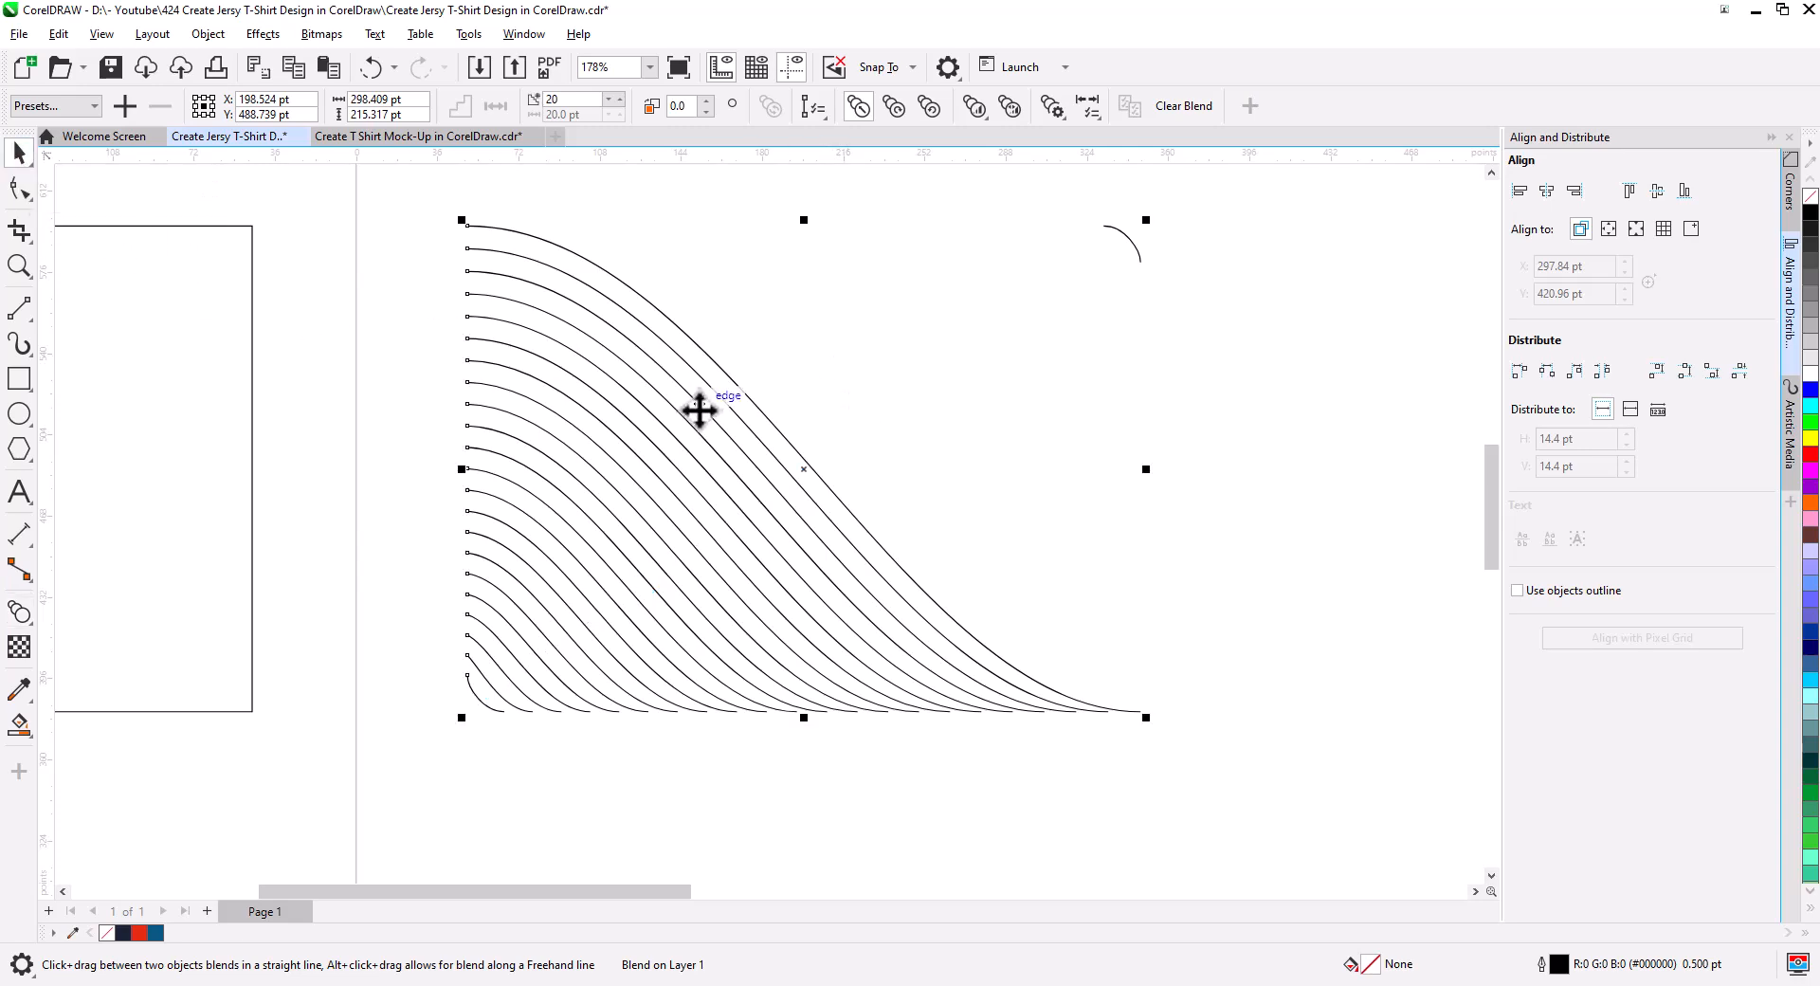
right_click(762, 408)
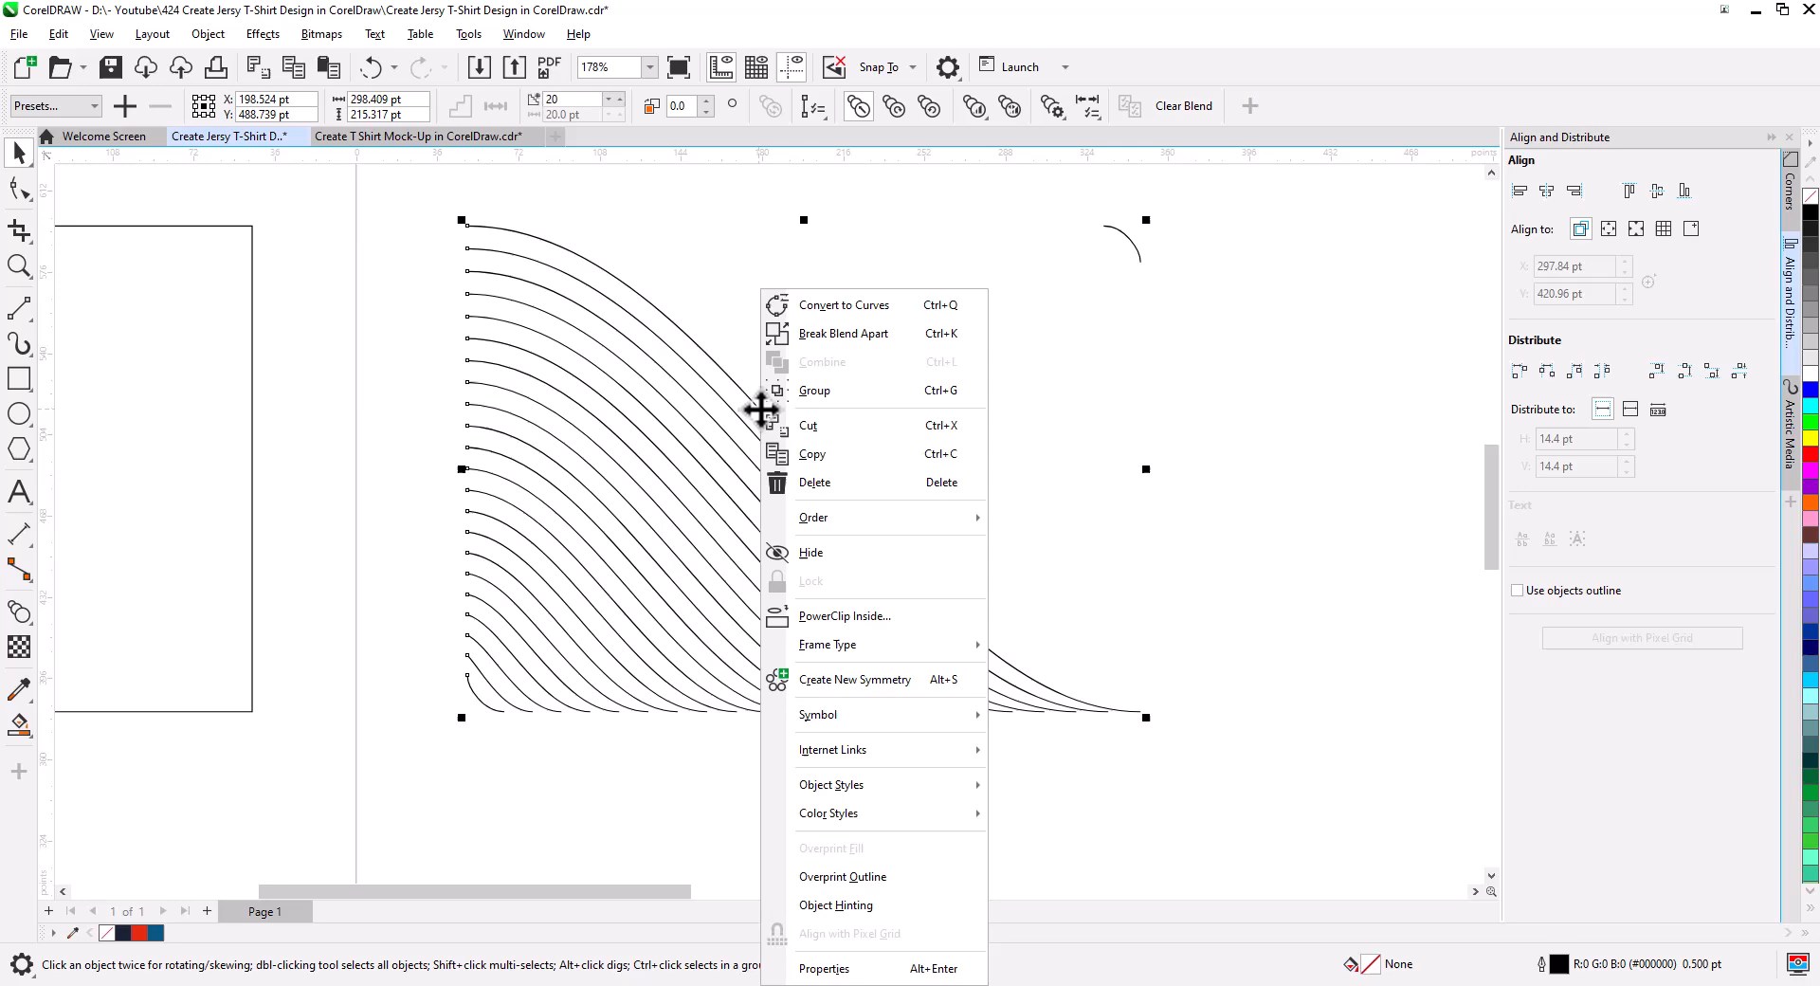
click(865, 337)
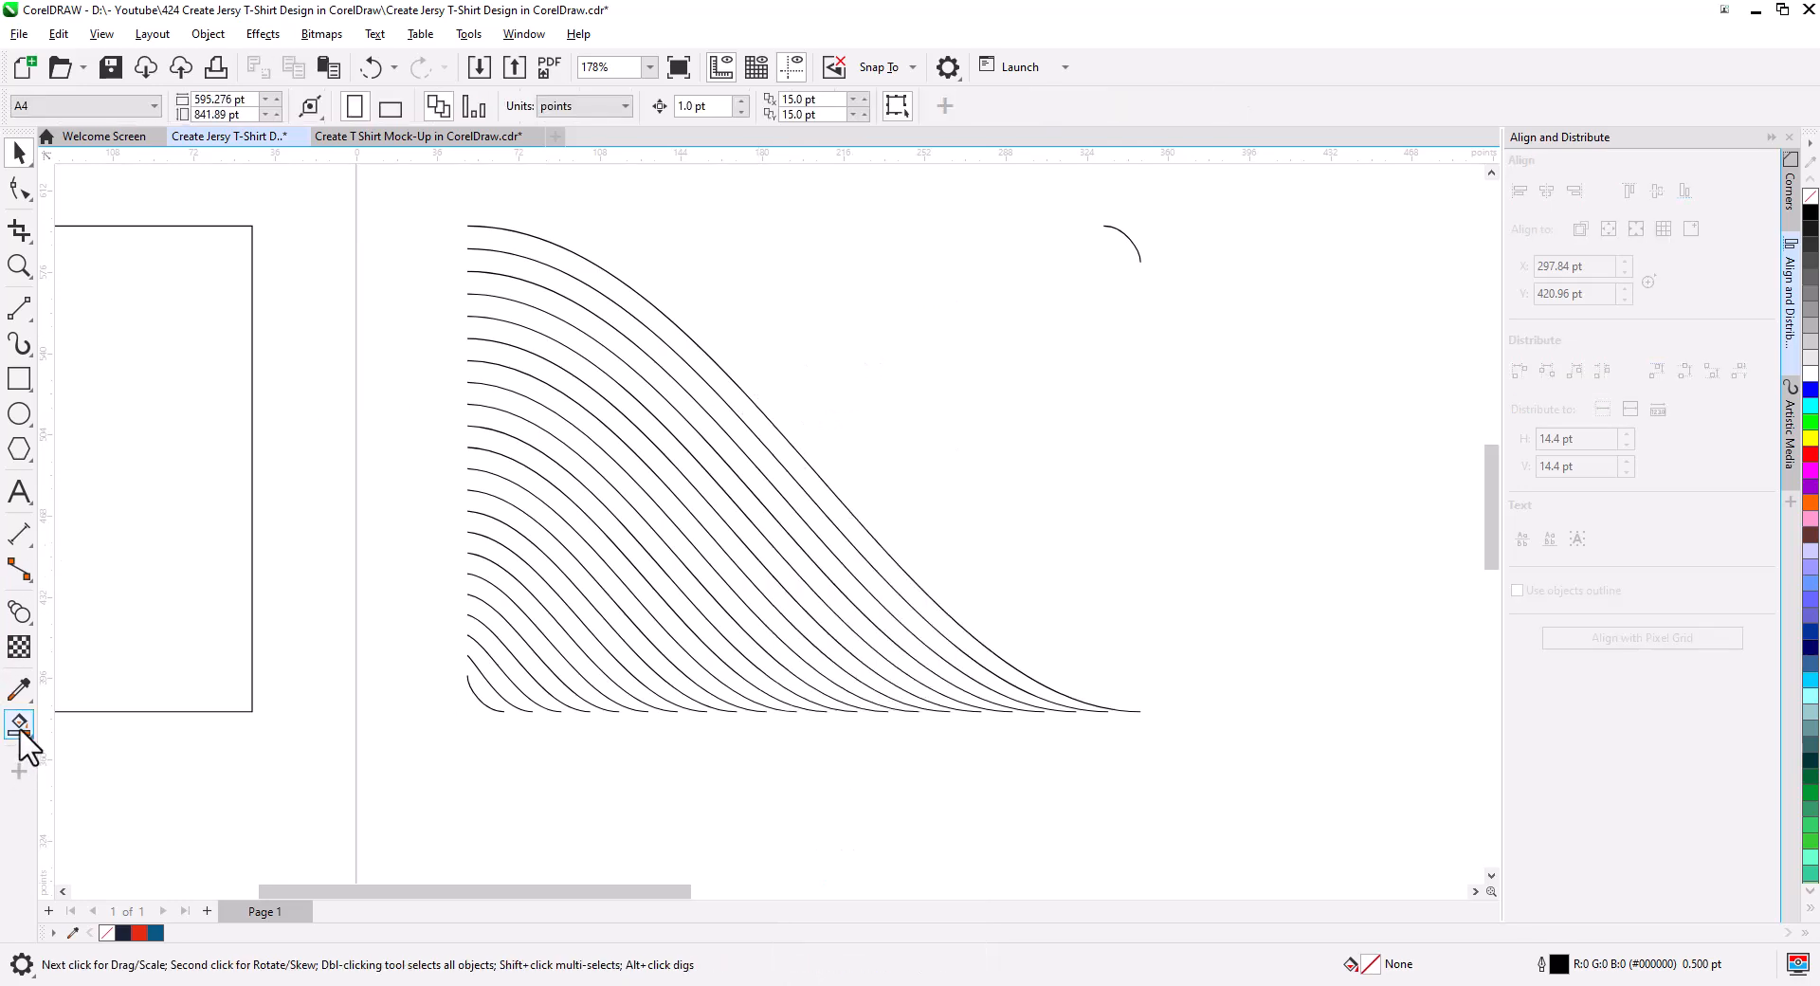
- Blend the upper-right arc with the S-curve in 20 steps and break that blend apart
click(21, 613)
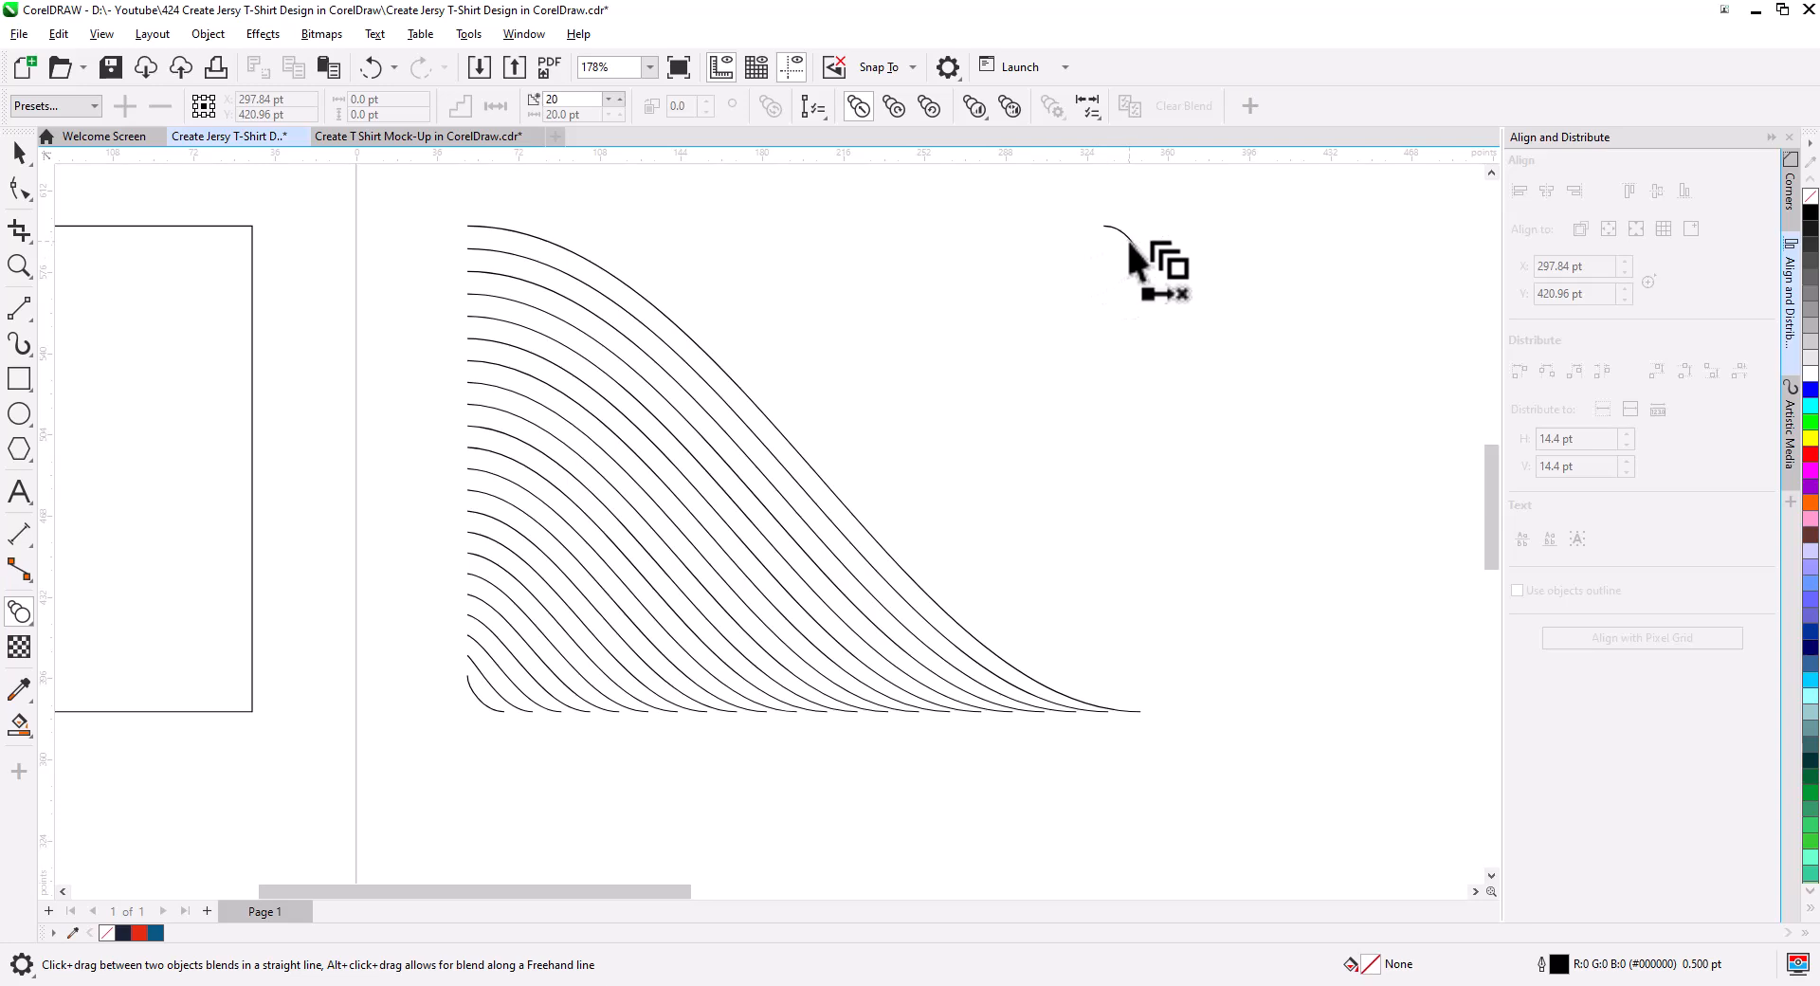
drag(1127, 237, 802, 457)
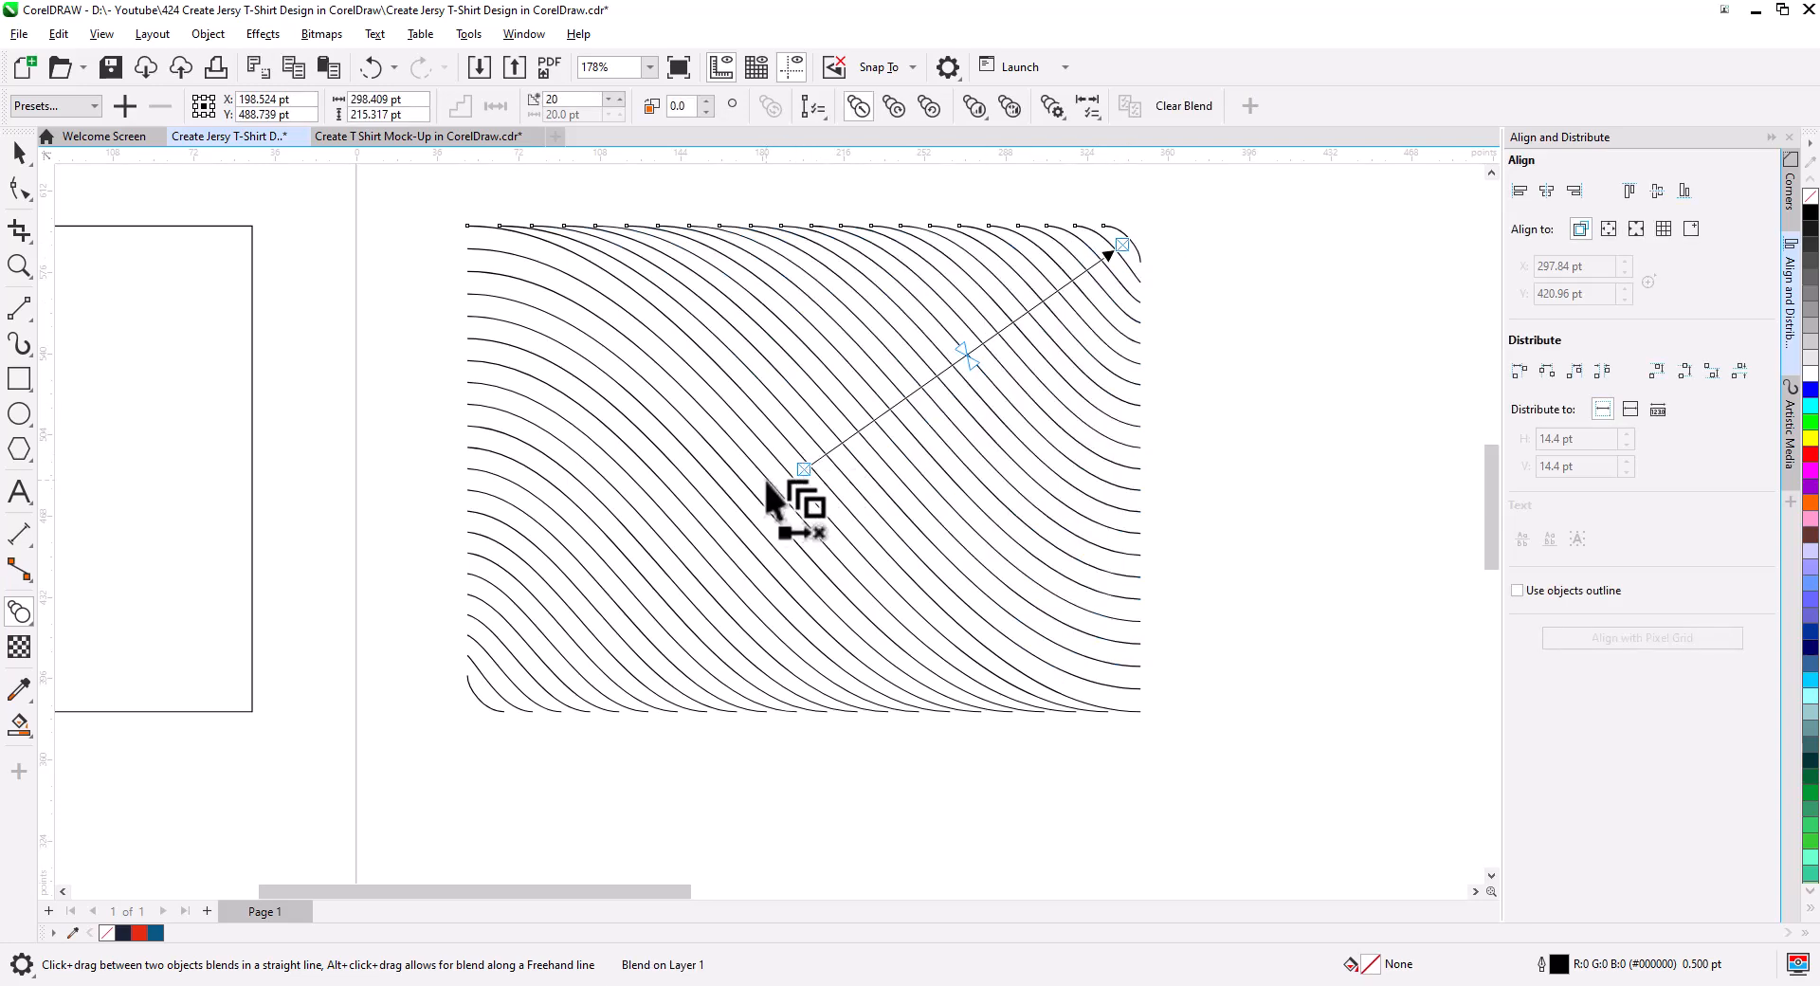
click(20, 154)
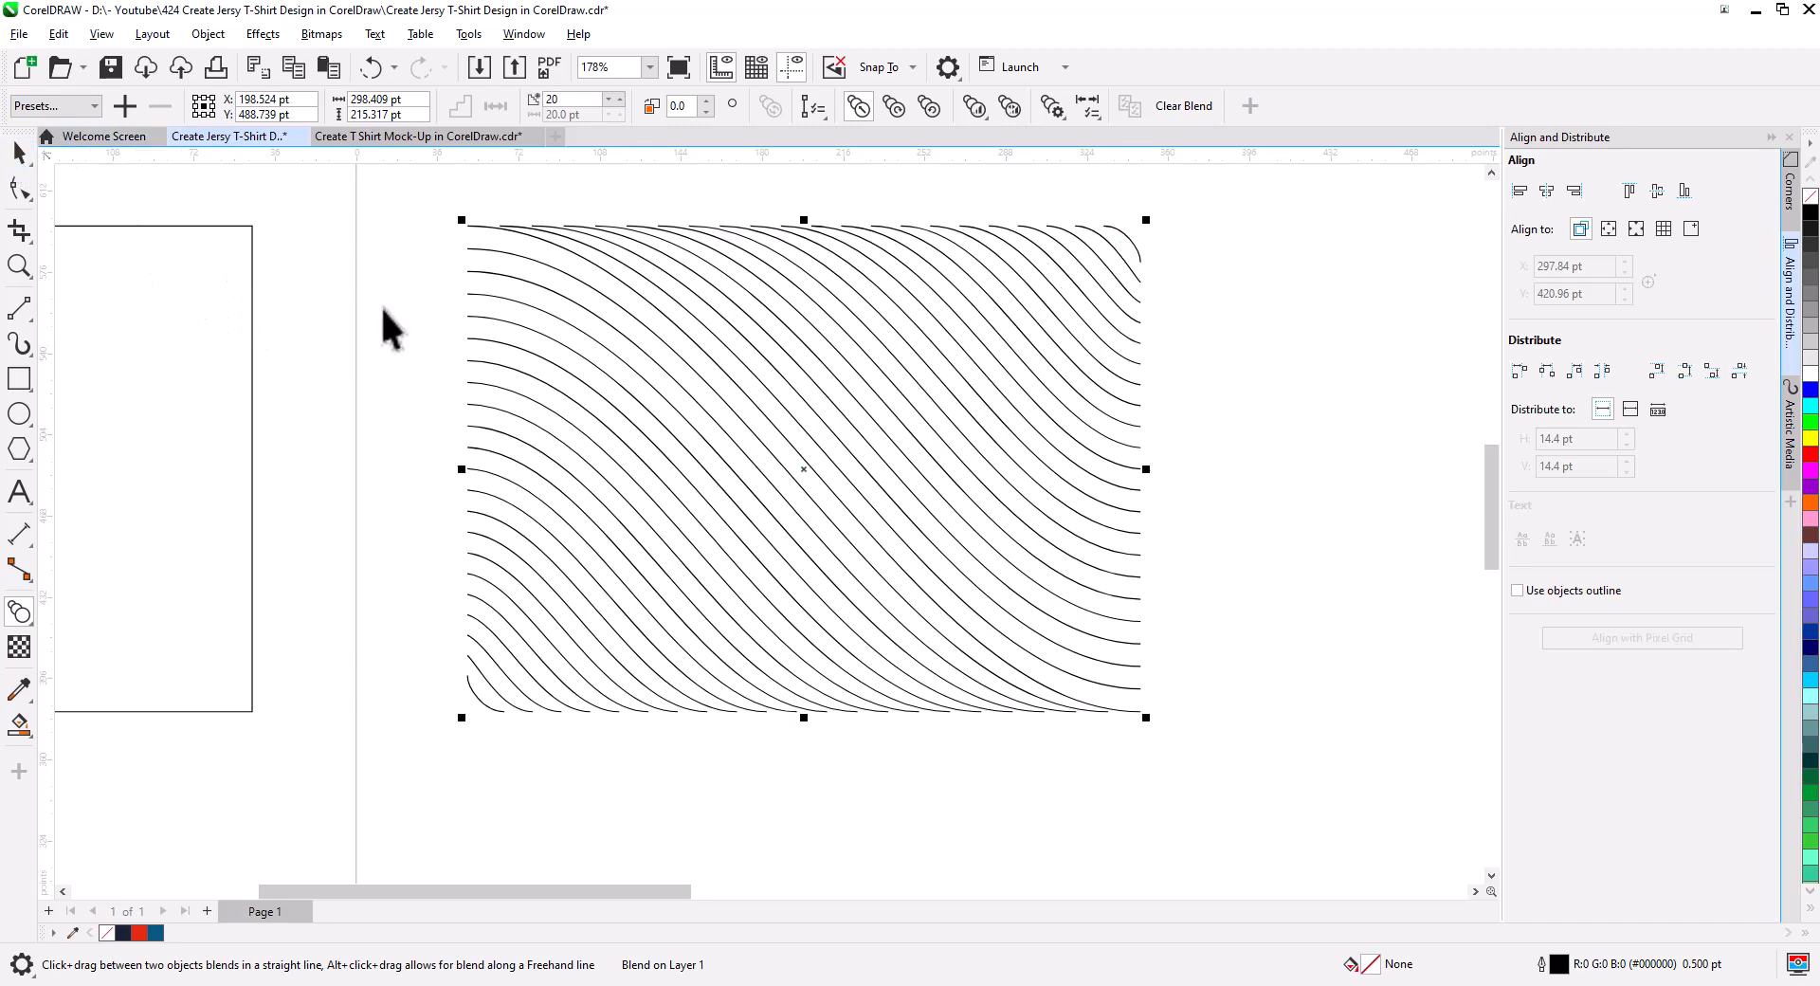
right_click(982, 370)
click(992, 390)
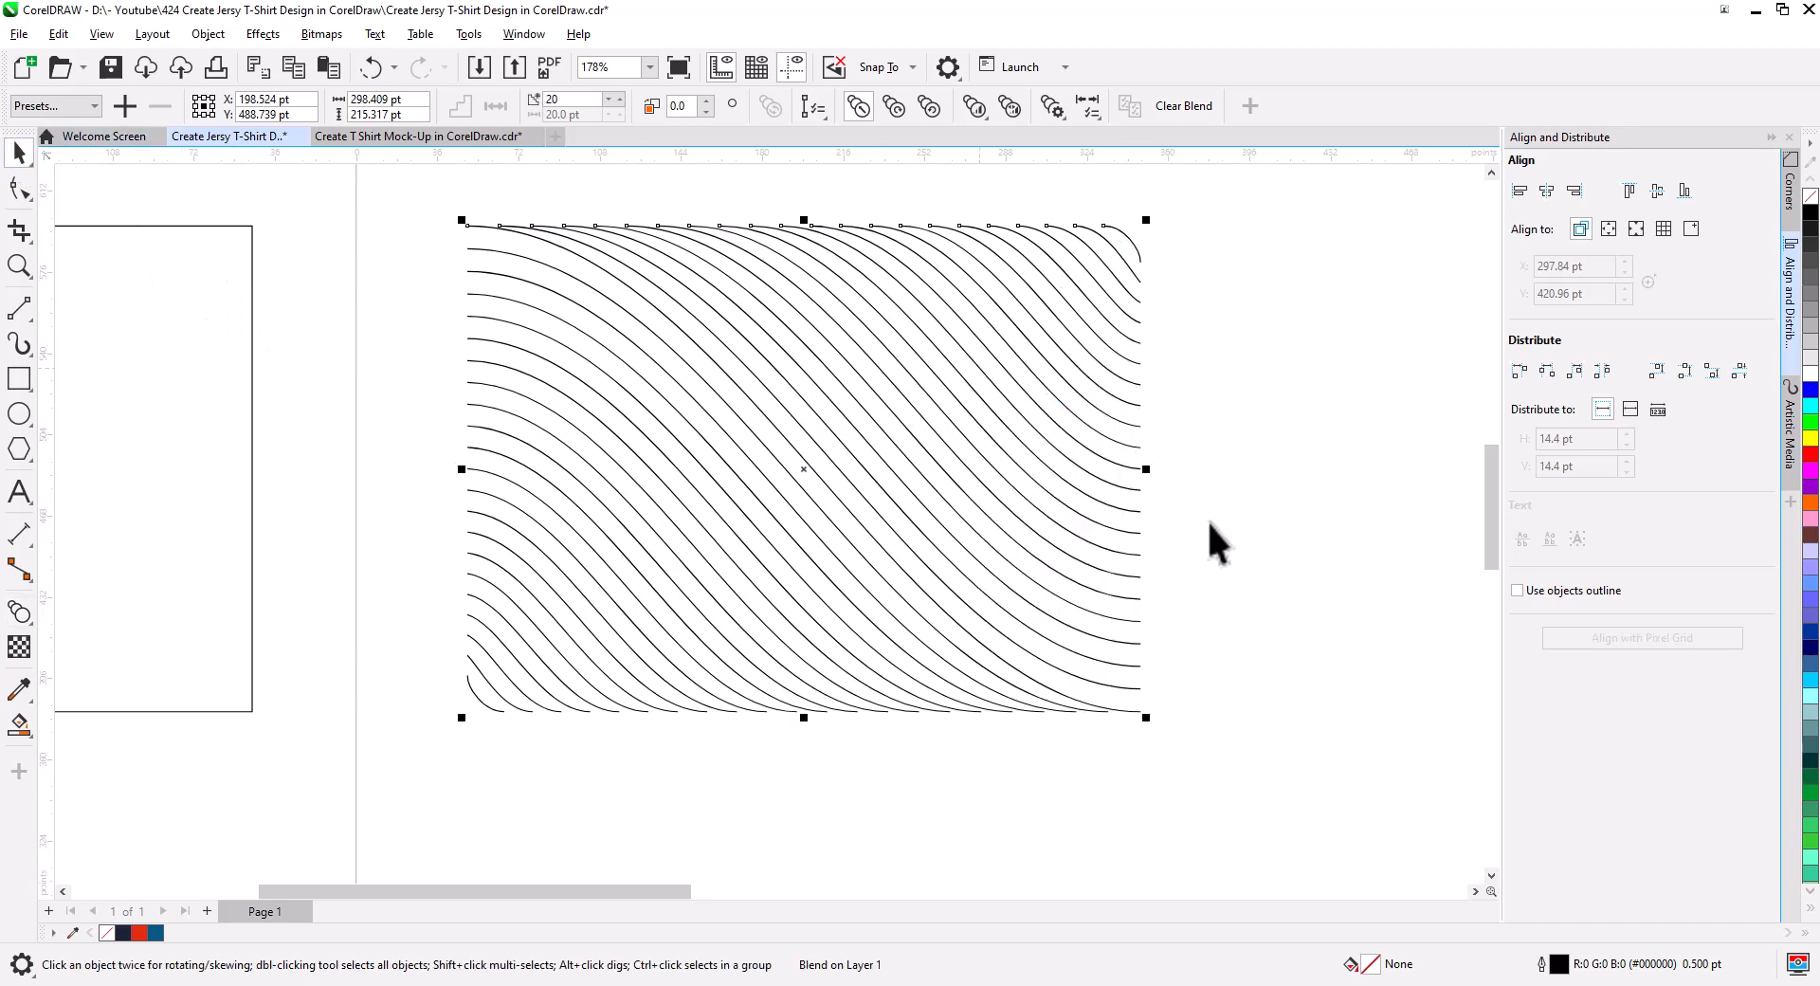
click(1204, 531)
- Set the outline width of all the wavy lines to 3.0 pt and ungroup them completely
drag(403, 192, 403, 192)
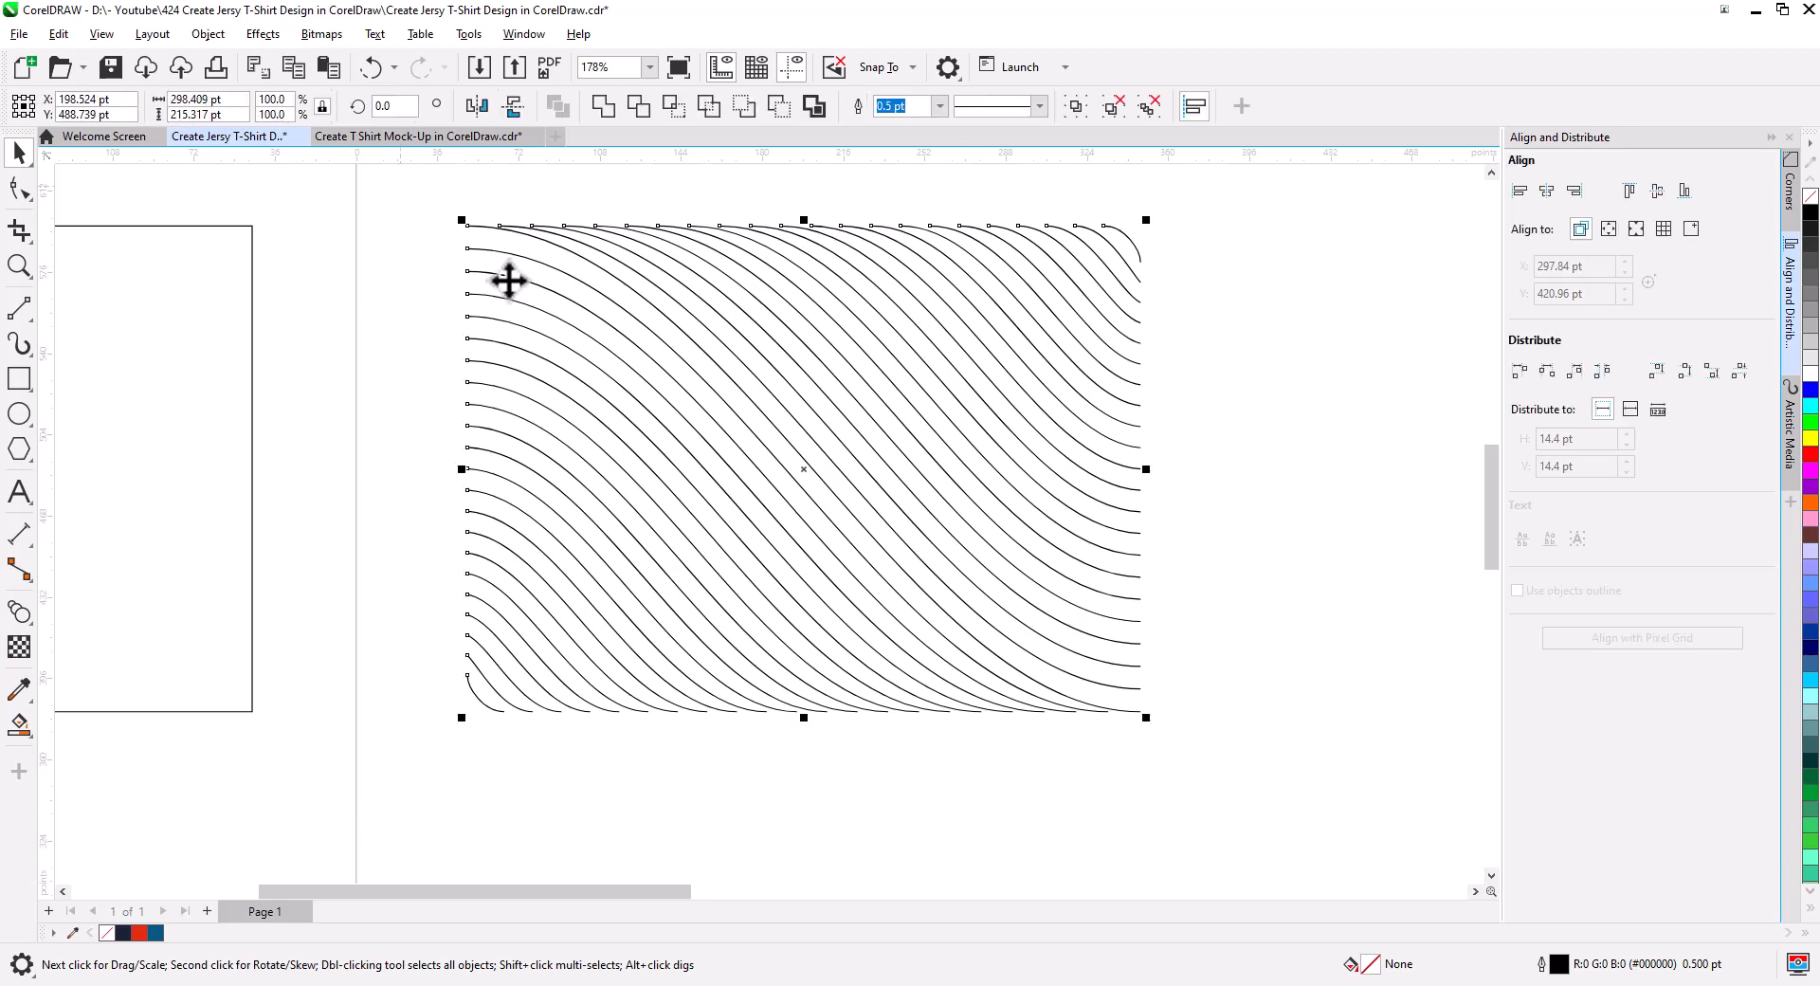
click(939, 107)
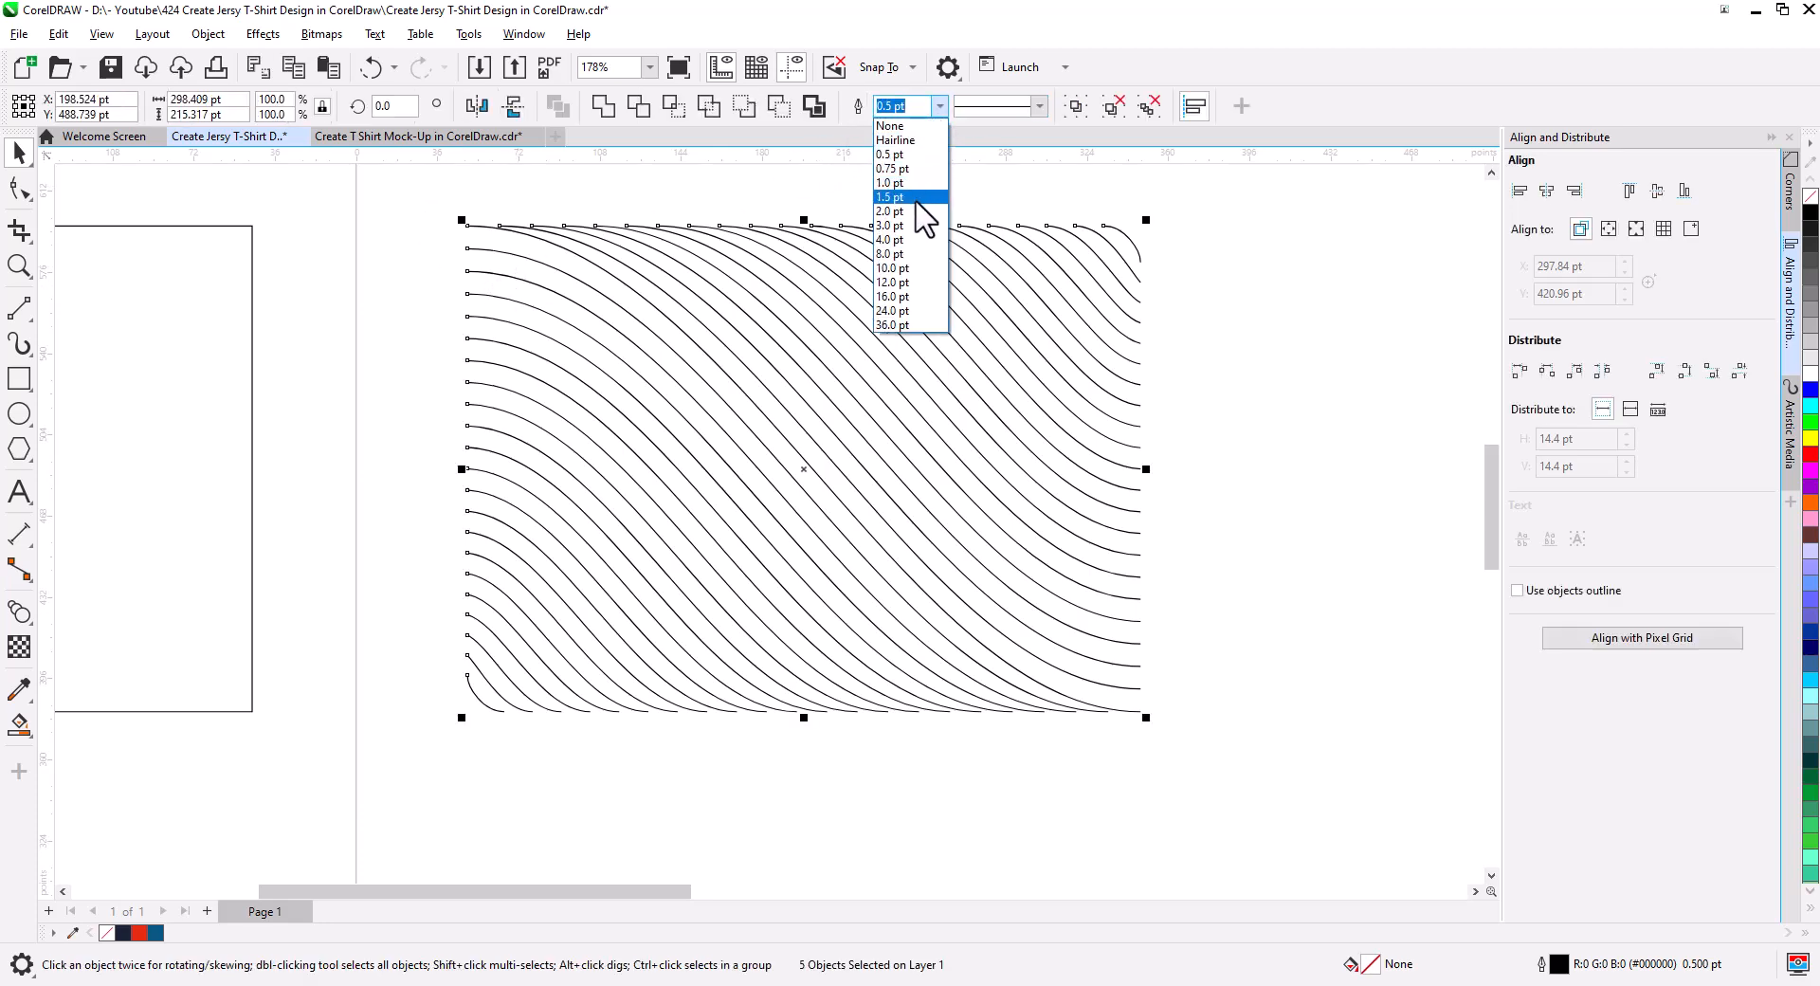
click(916, 199)
click(939, 107)
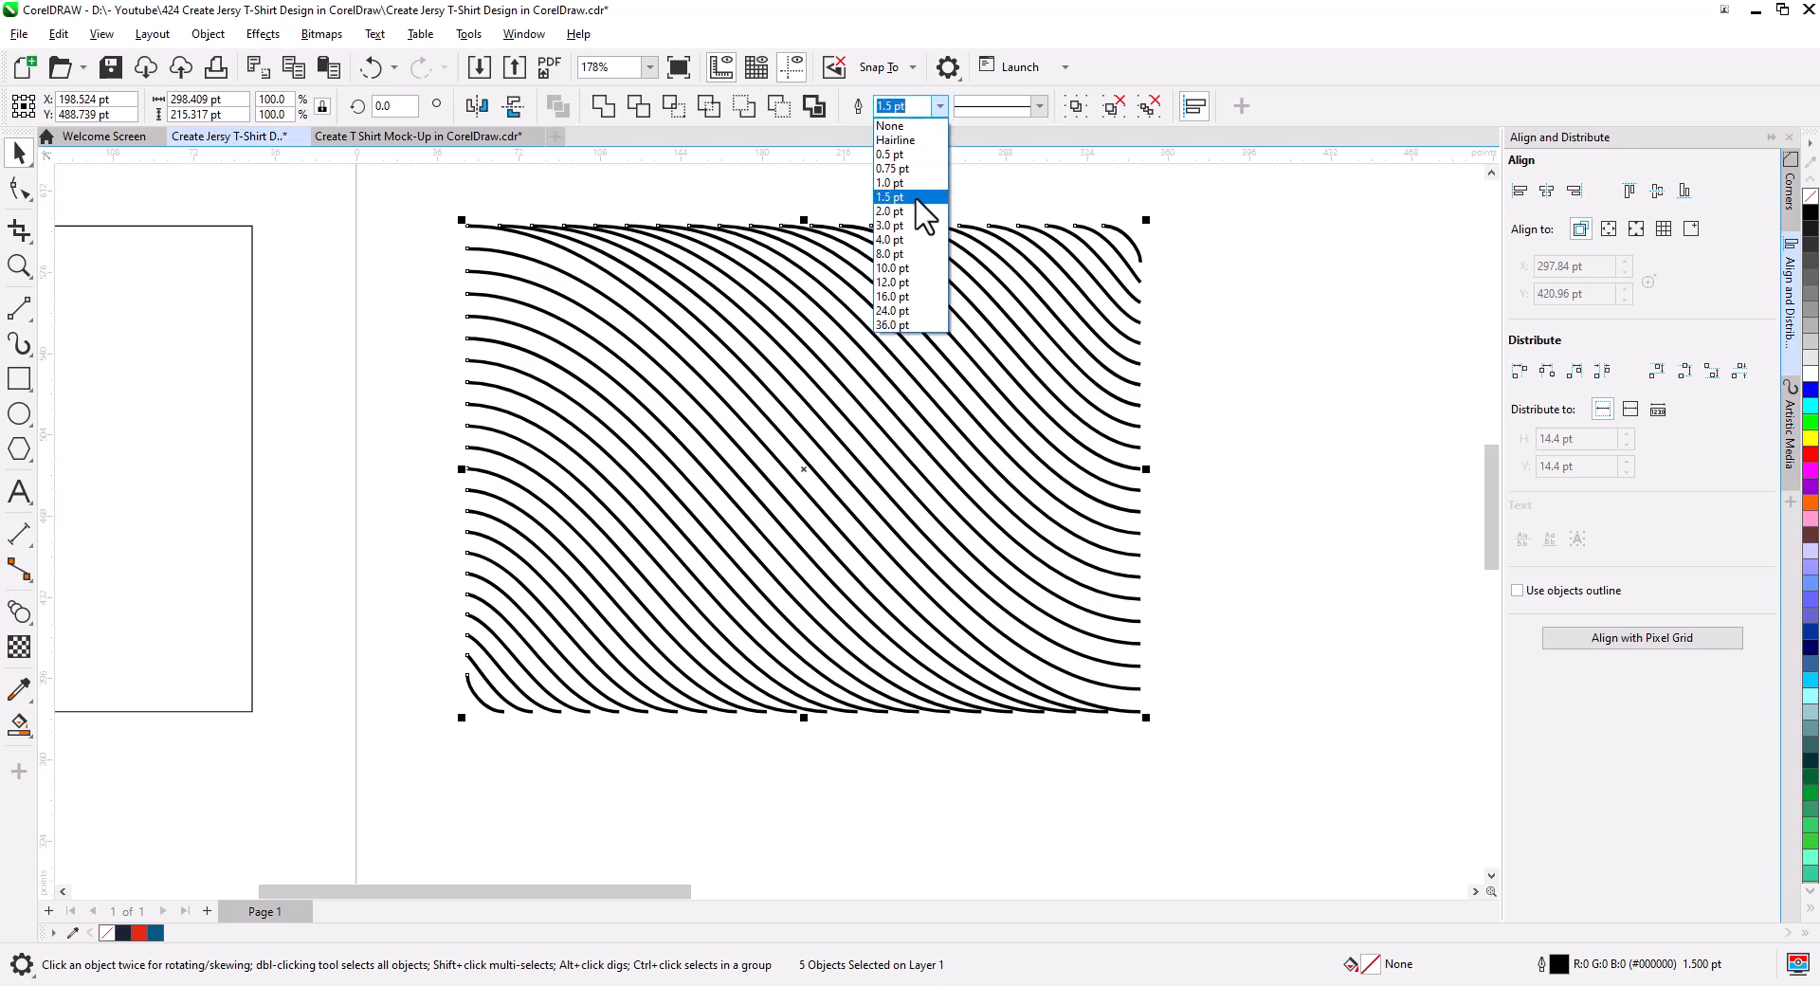
click(924, 214)
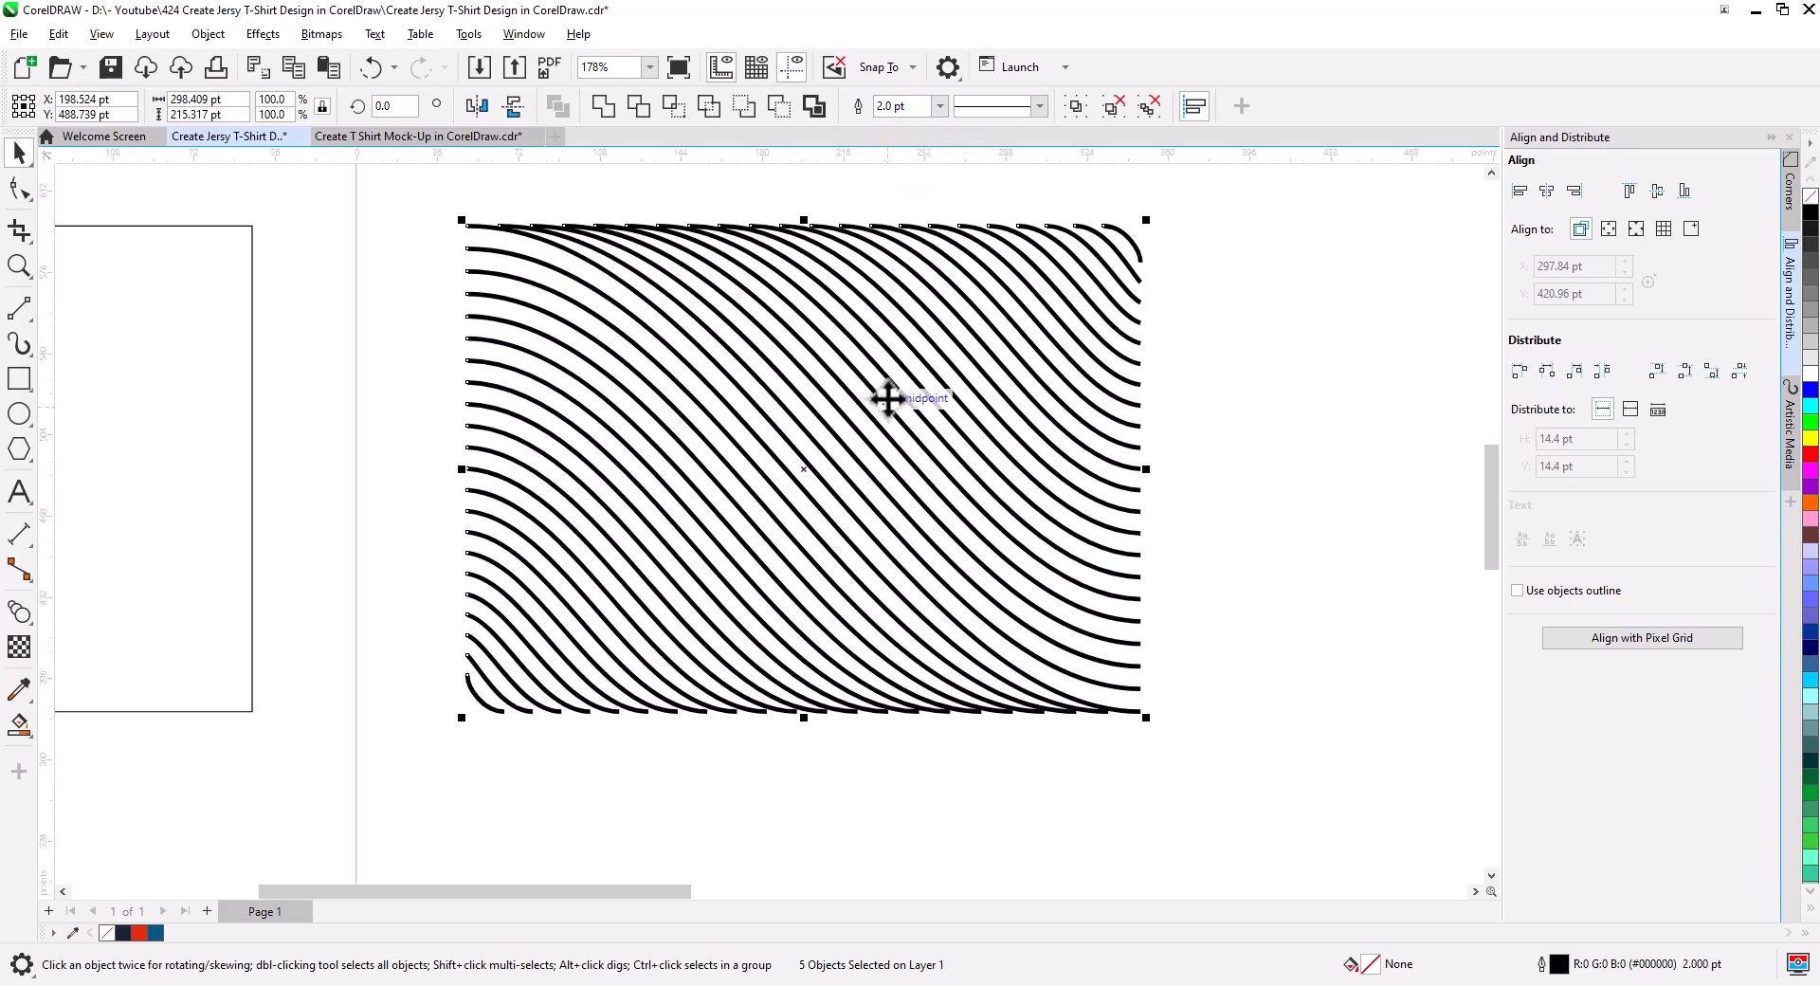
click(938, 107)
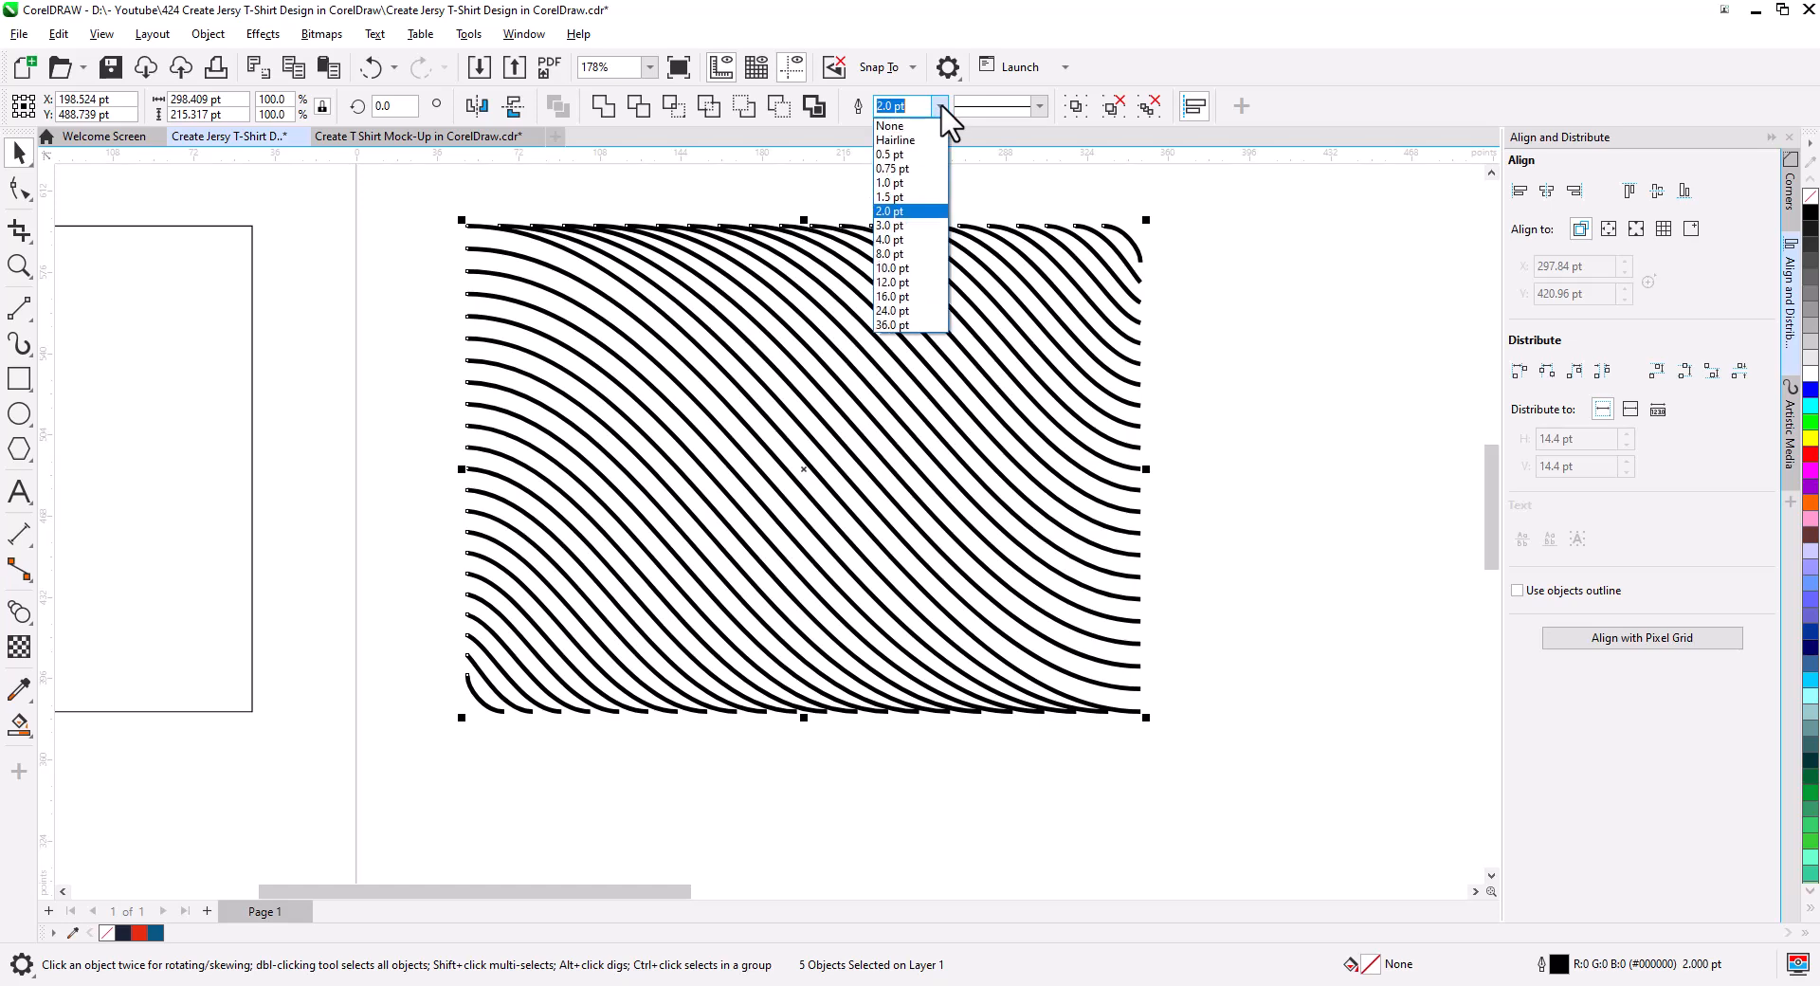
click(896, 226)
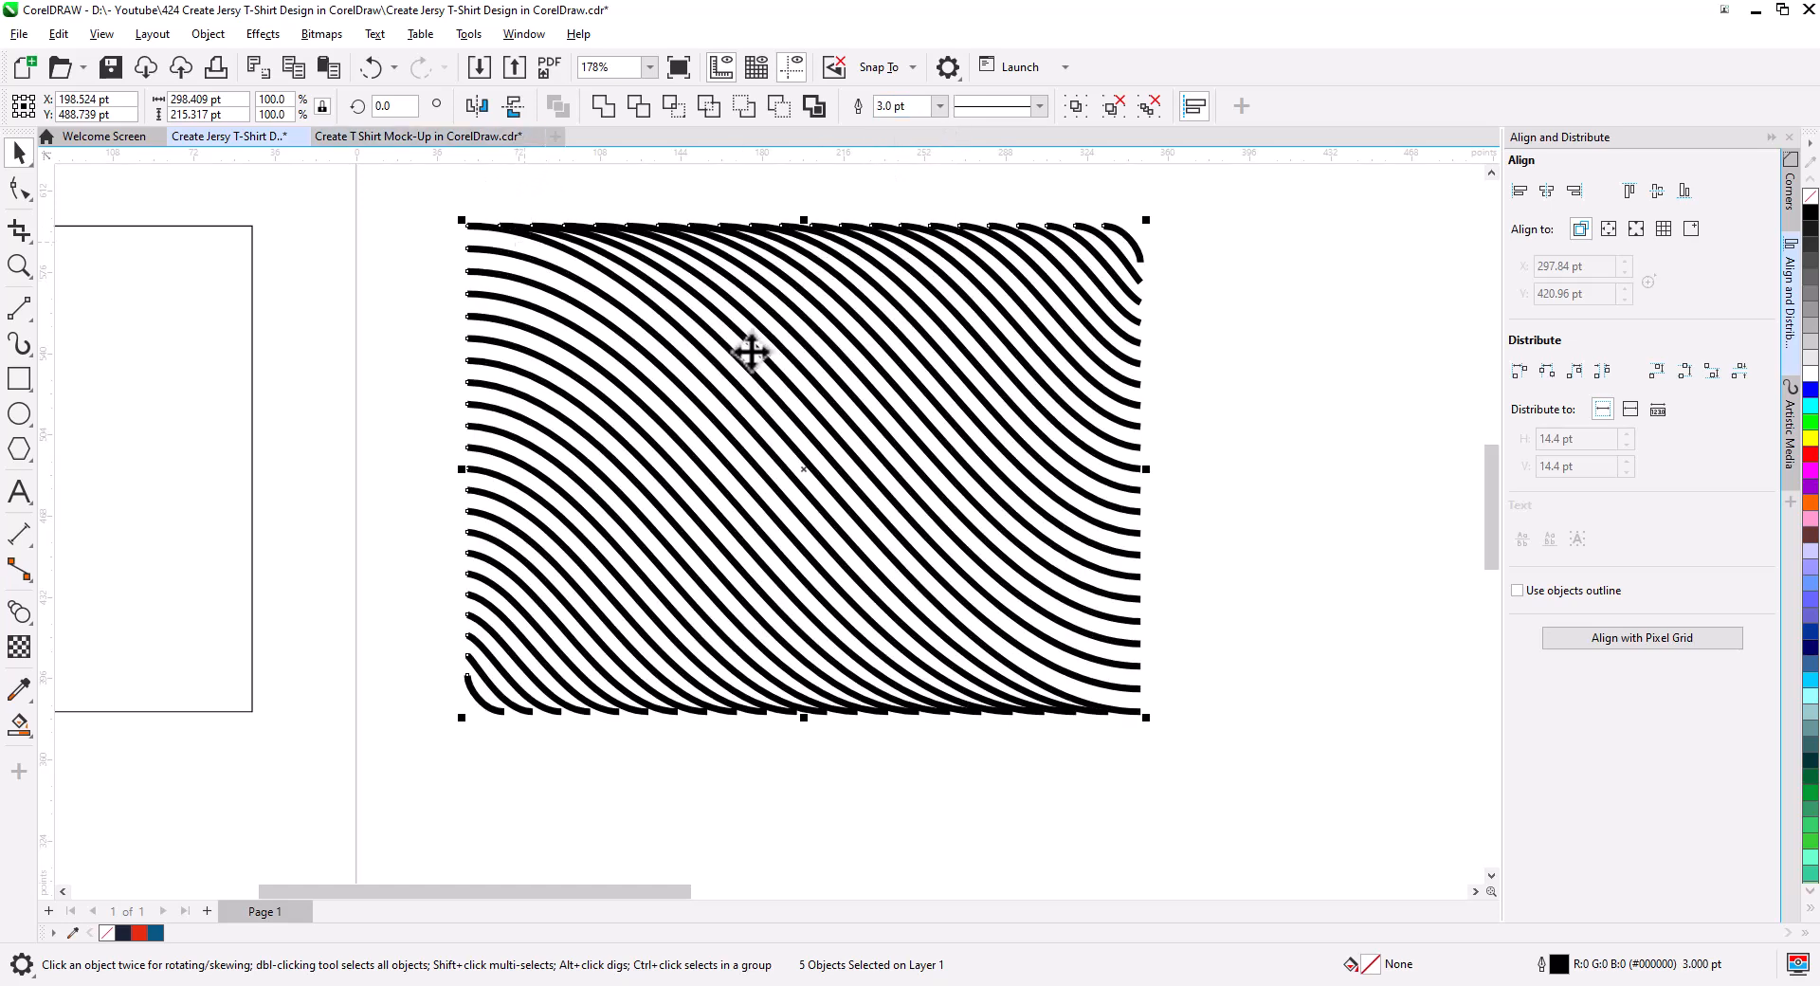
click(1149, 107)
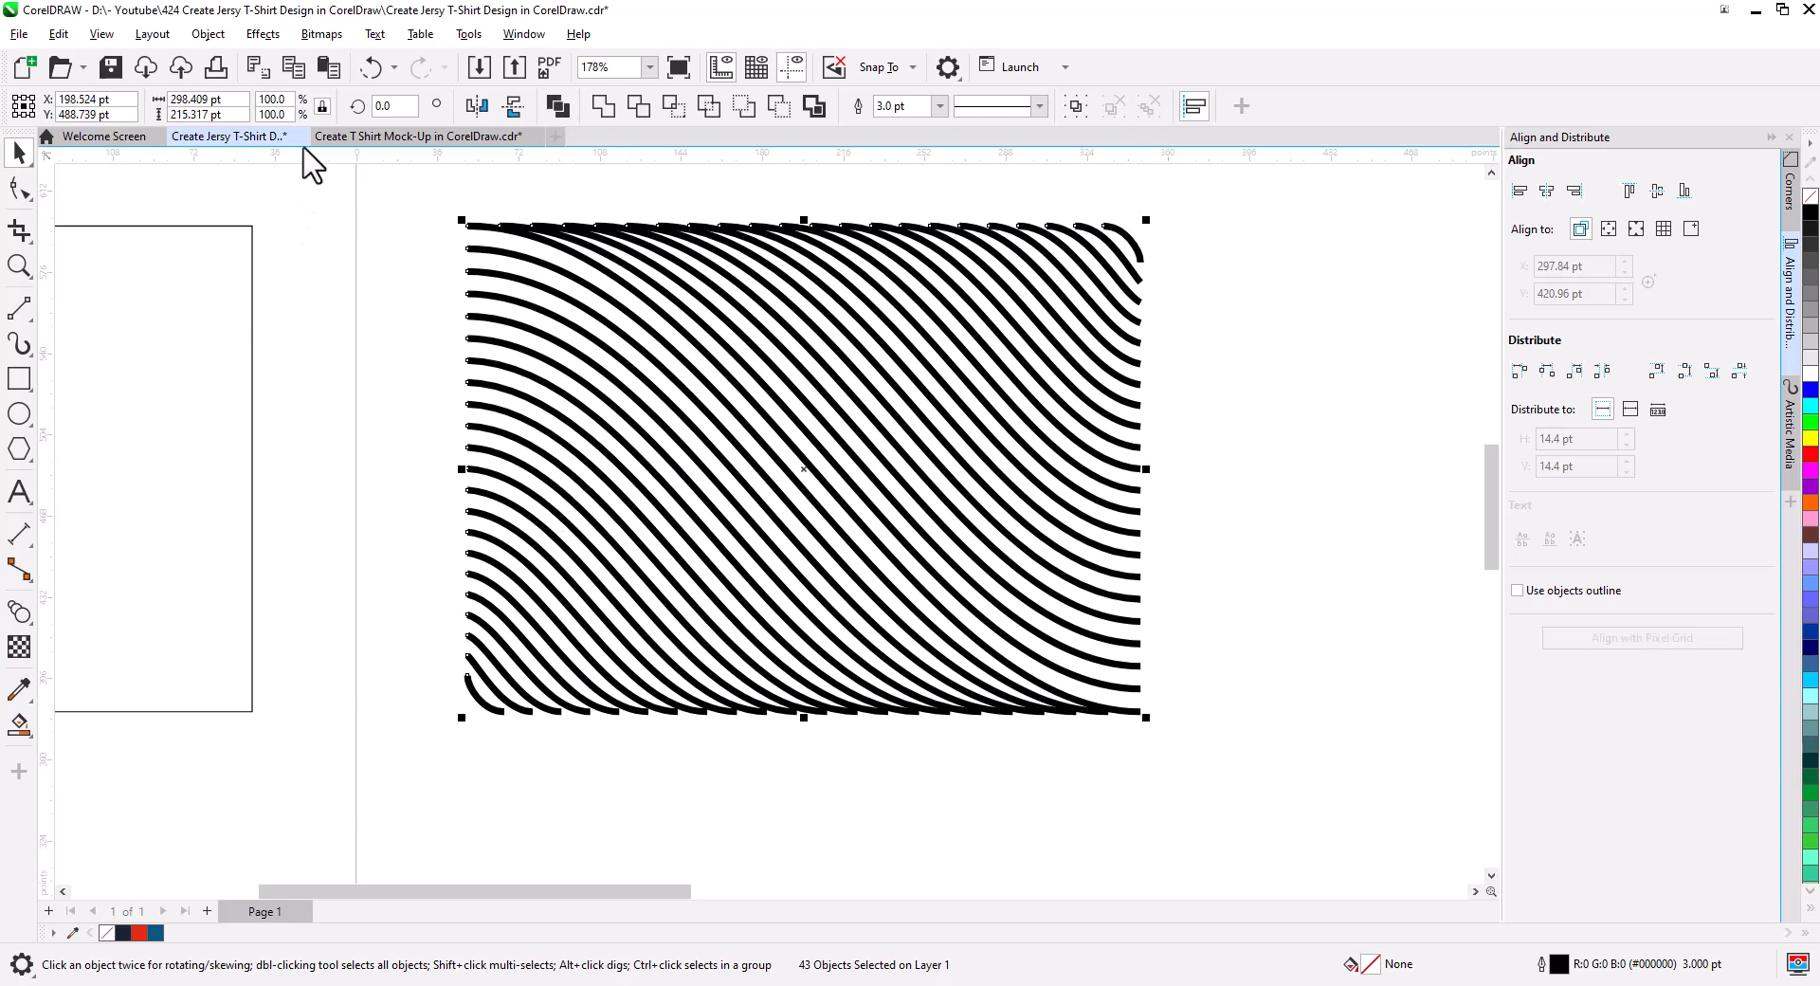
- Paste a copy of the wavy lines in place and mirror it horizontally to form a crossing mesh
click(328, 66)
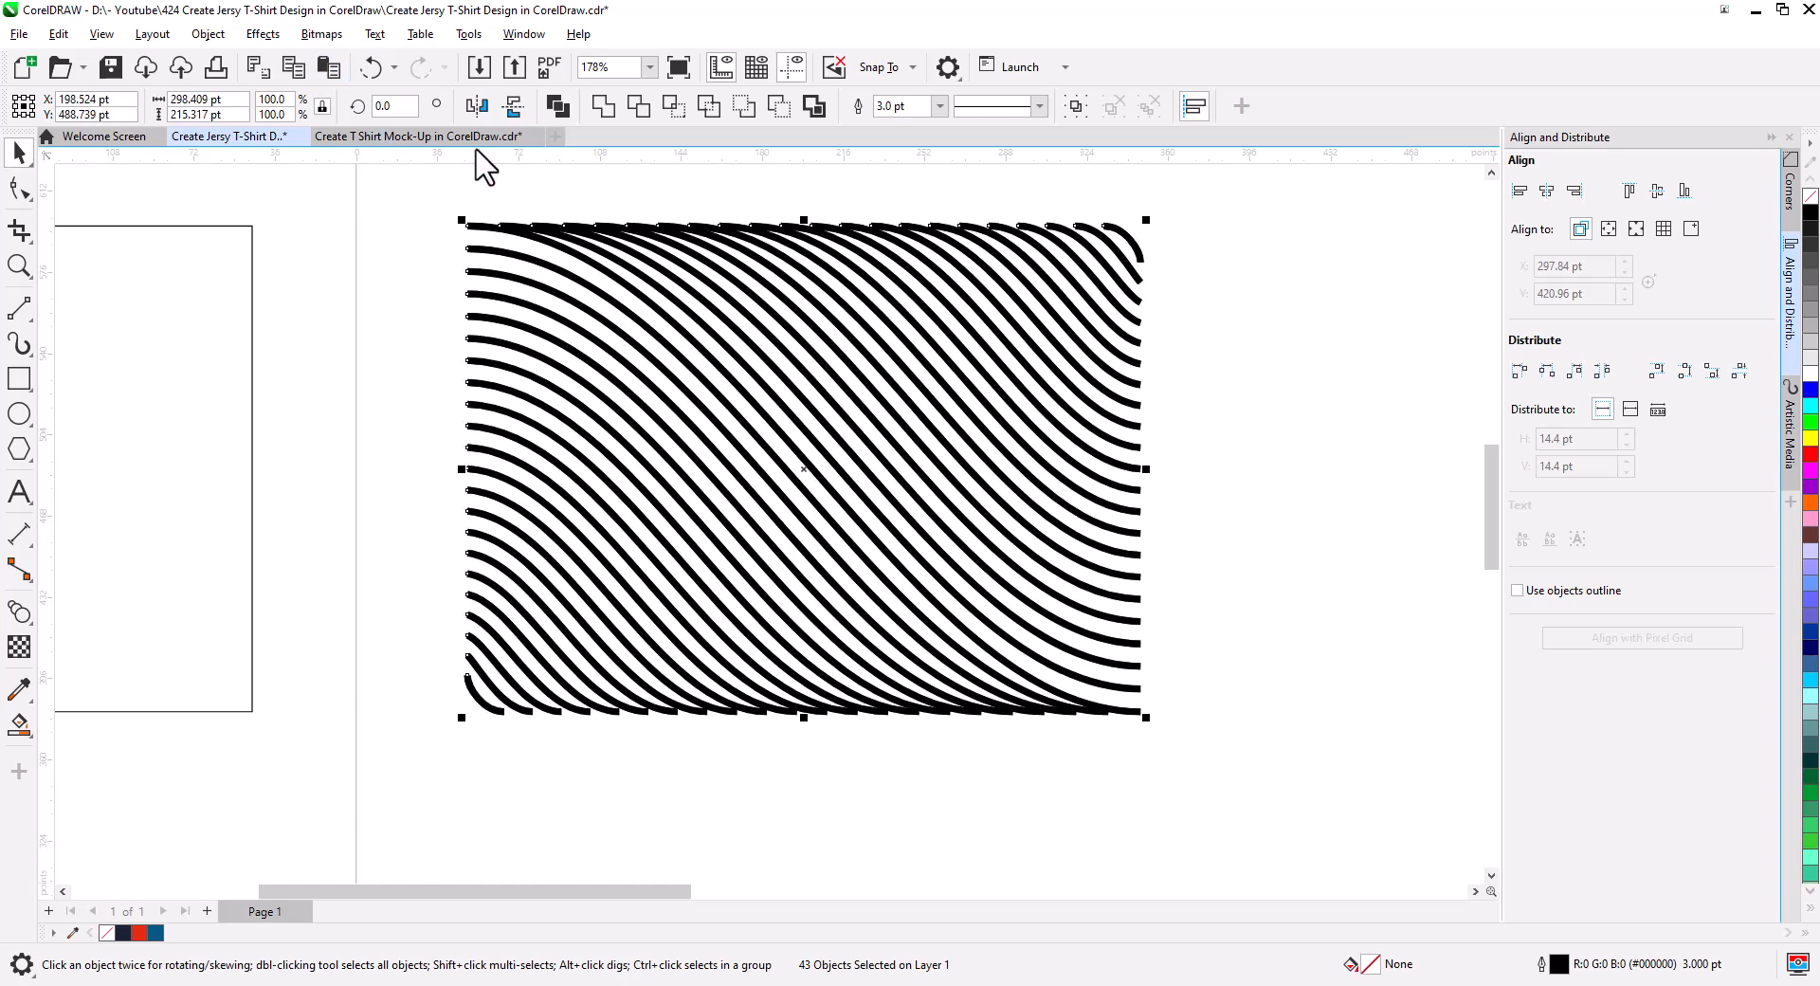
click(476, 105)
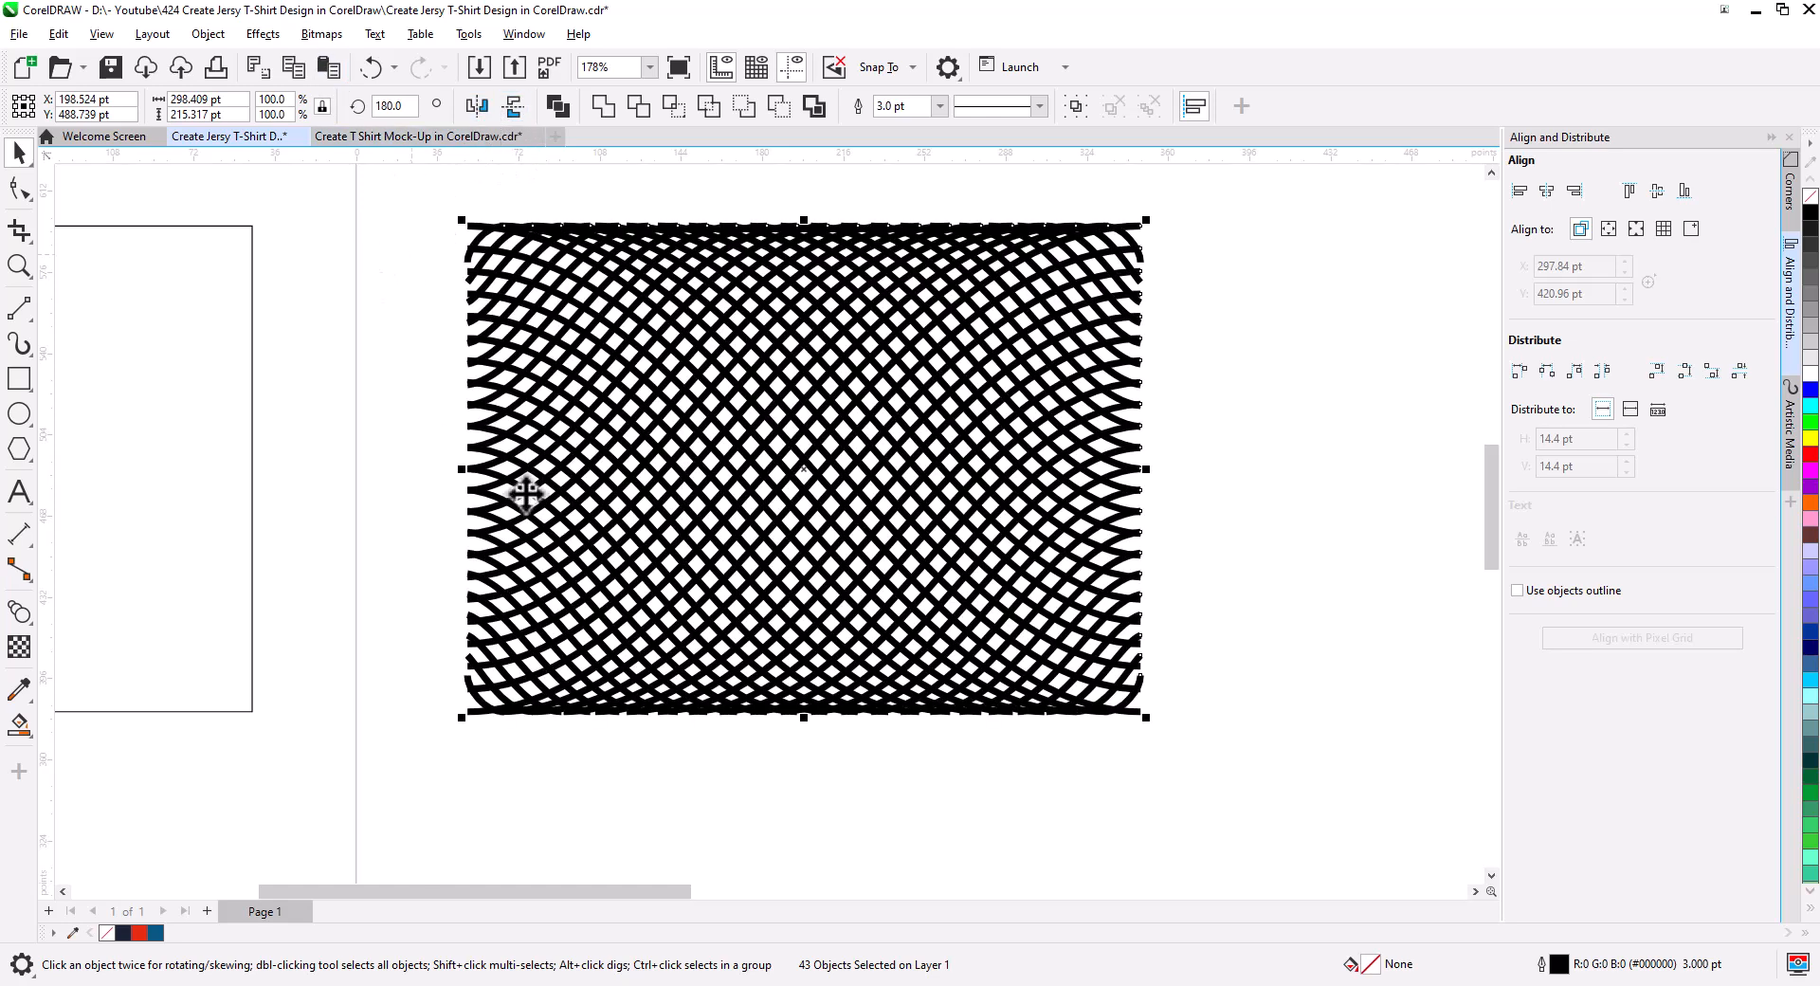
- Convert the outlines of all the crossed mesh lines to objects, merge them into one curve, and save the document
click(1141, 834)
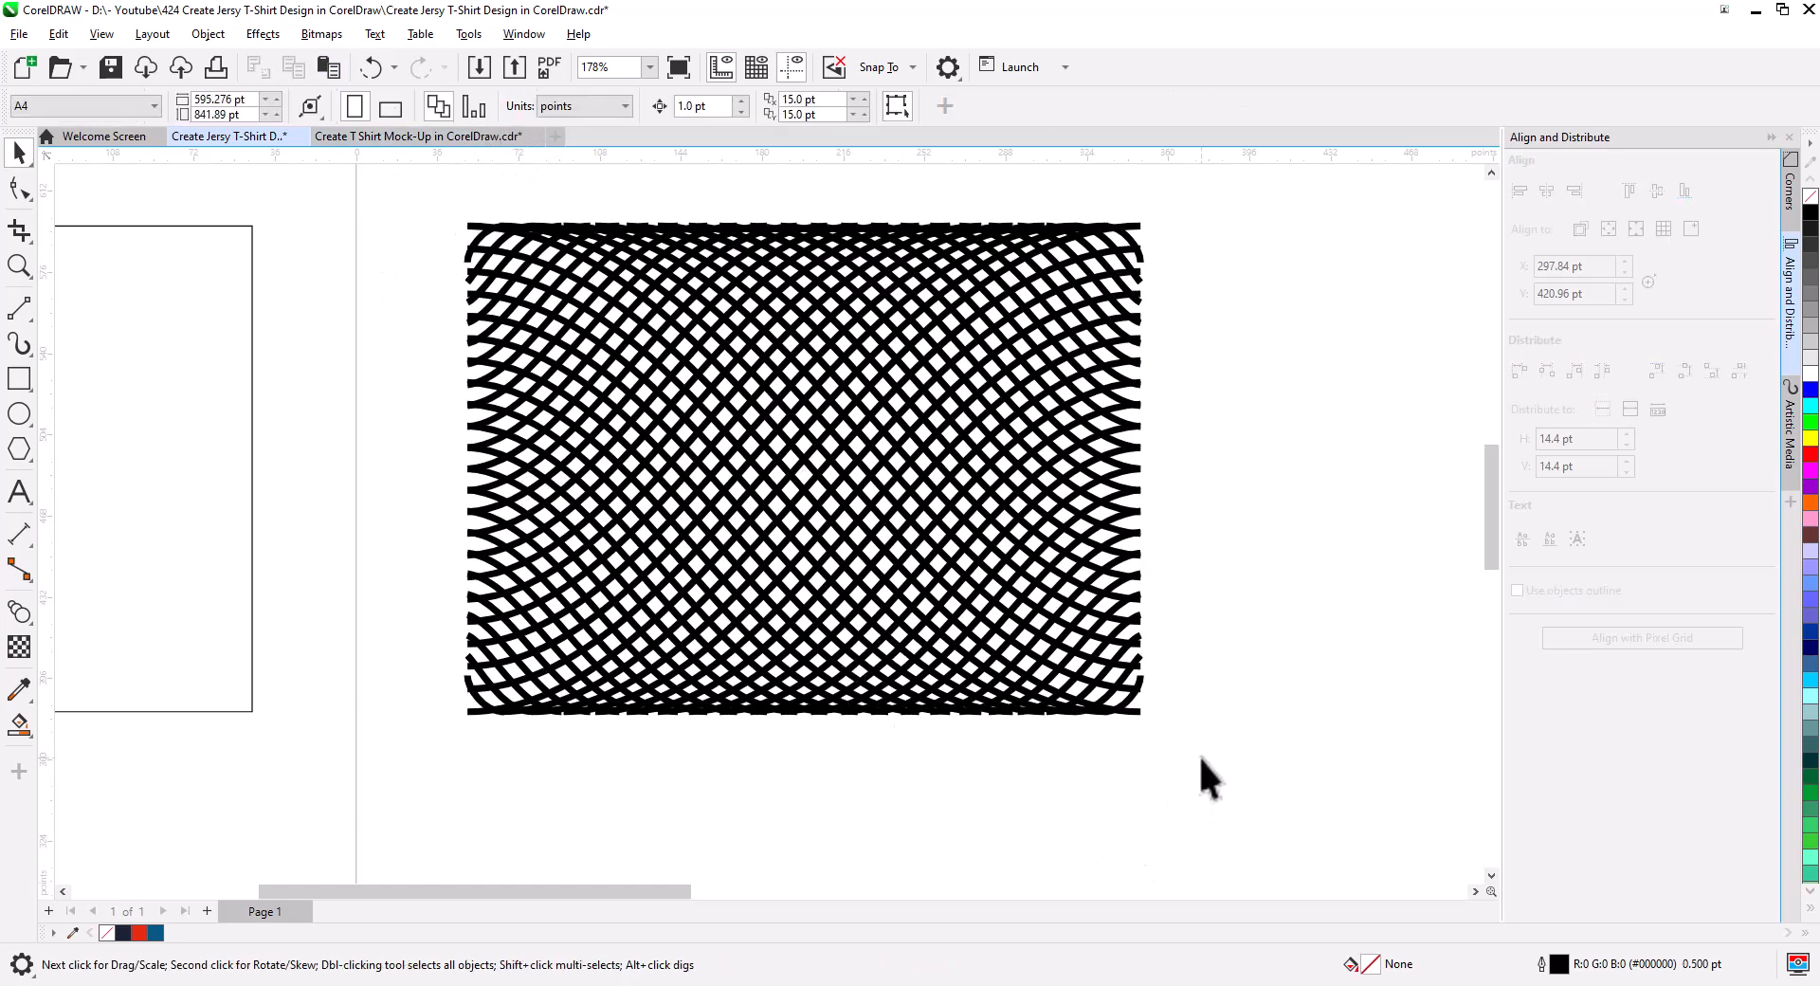
drag(1232, 773, 430, 203)
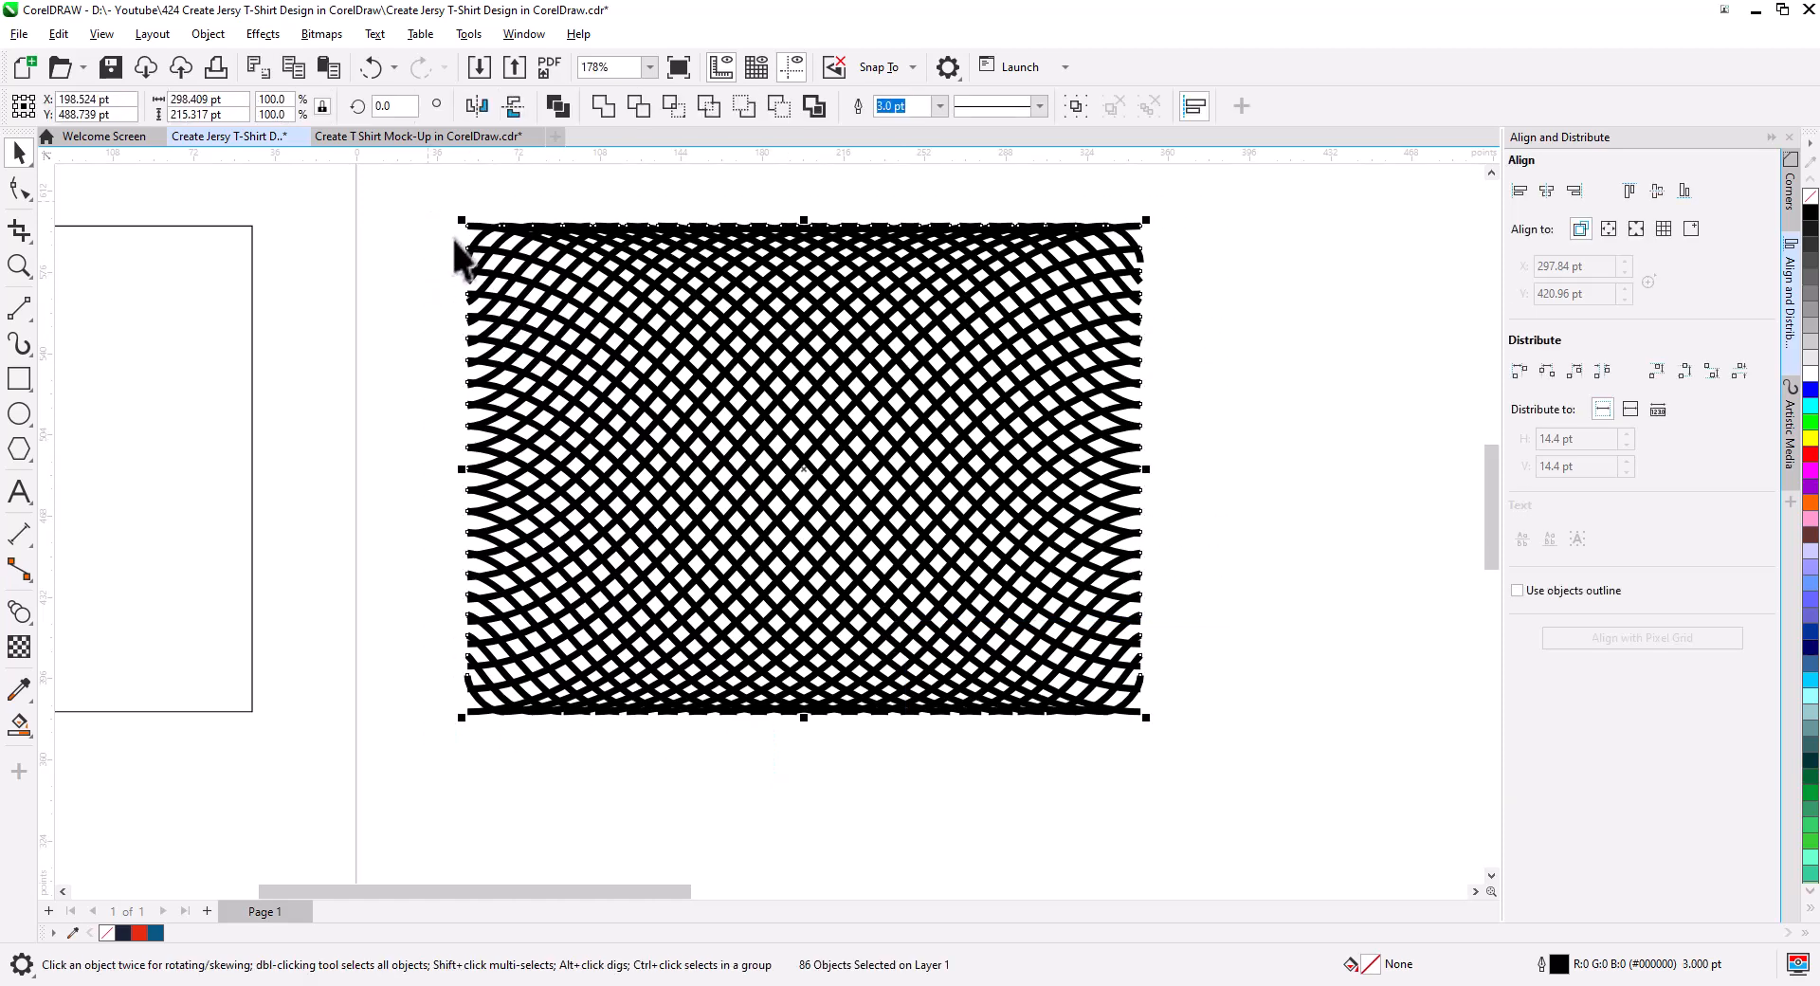
click(208, 33)
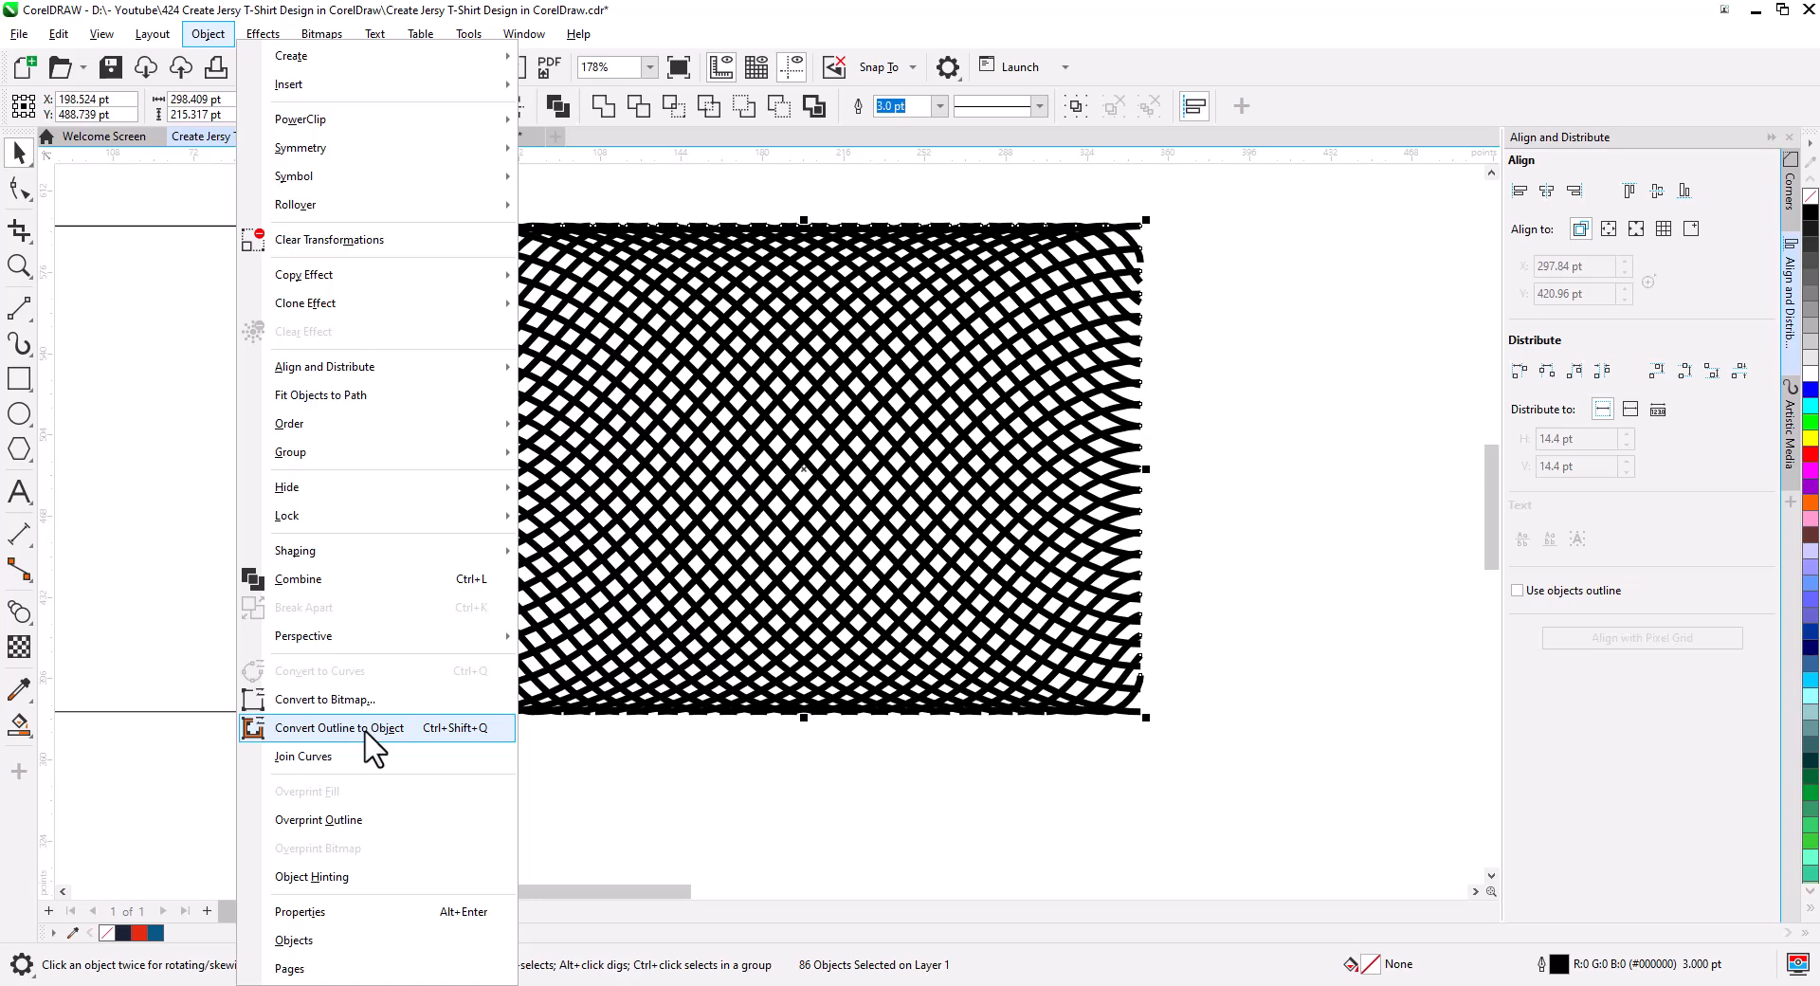
click(339, 728)
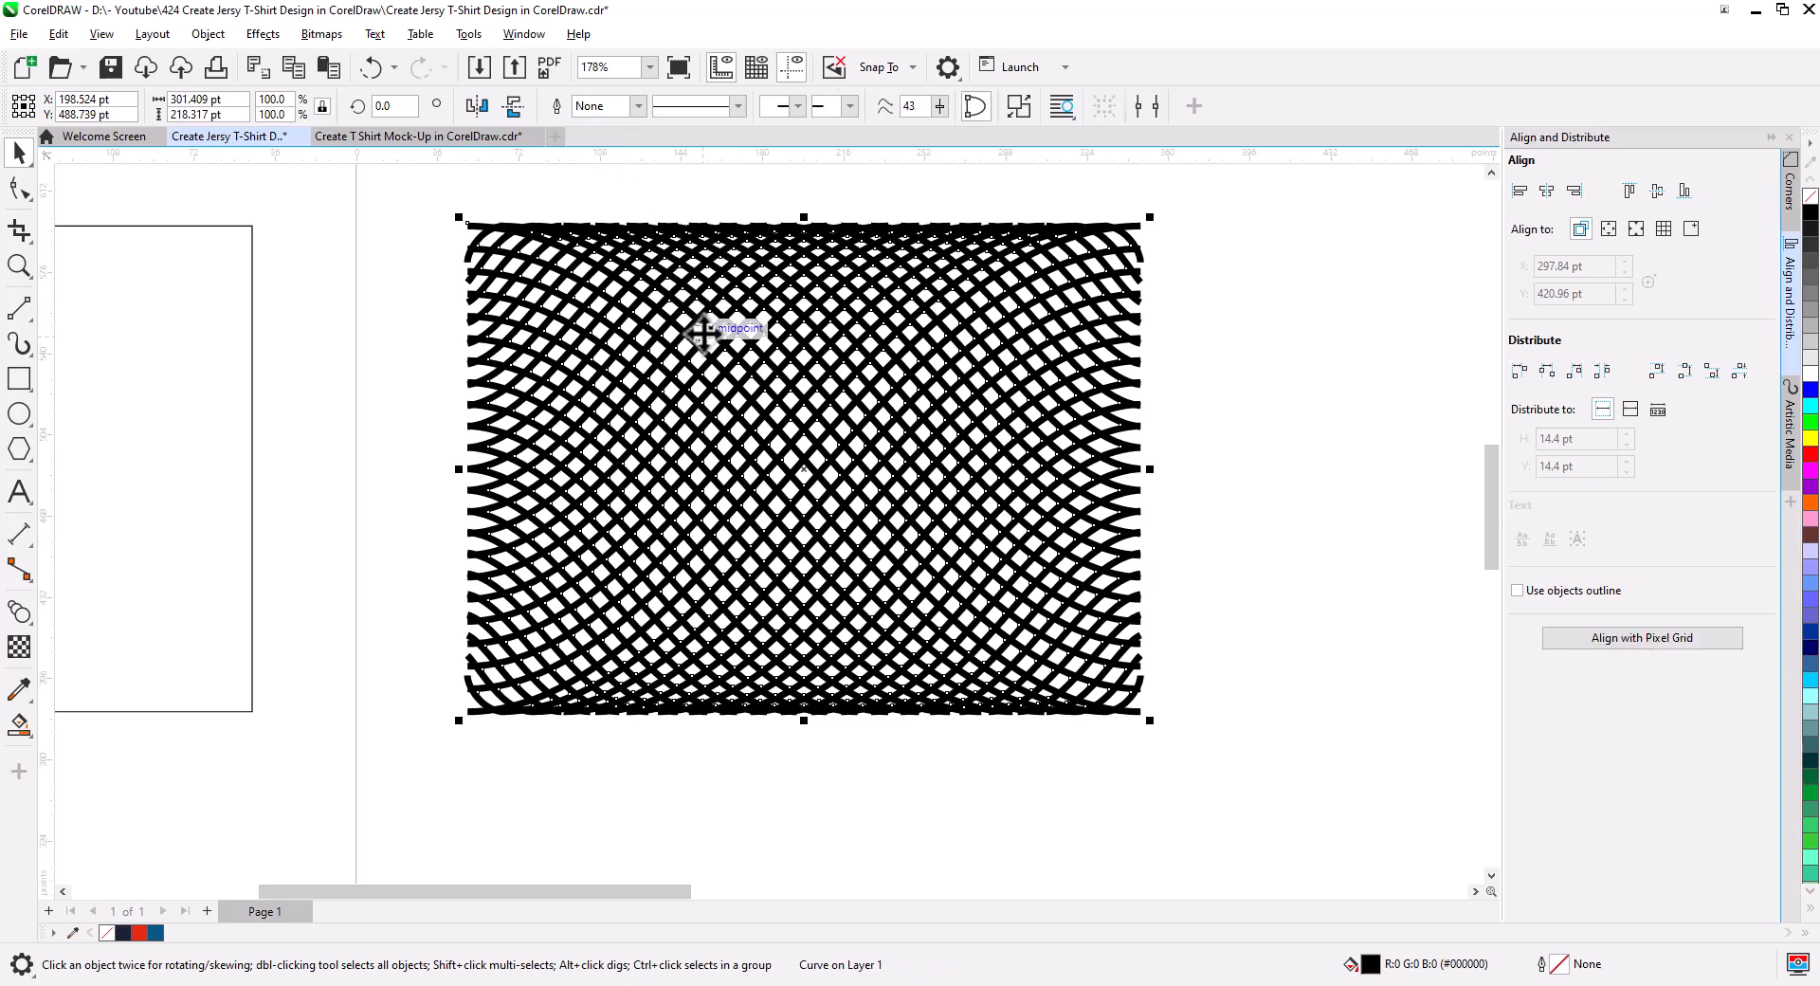
key(ctrl+s)
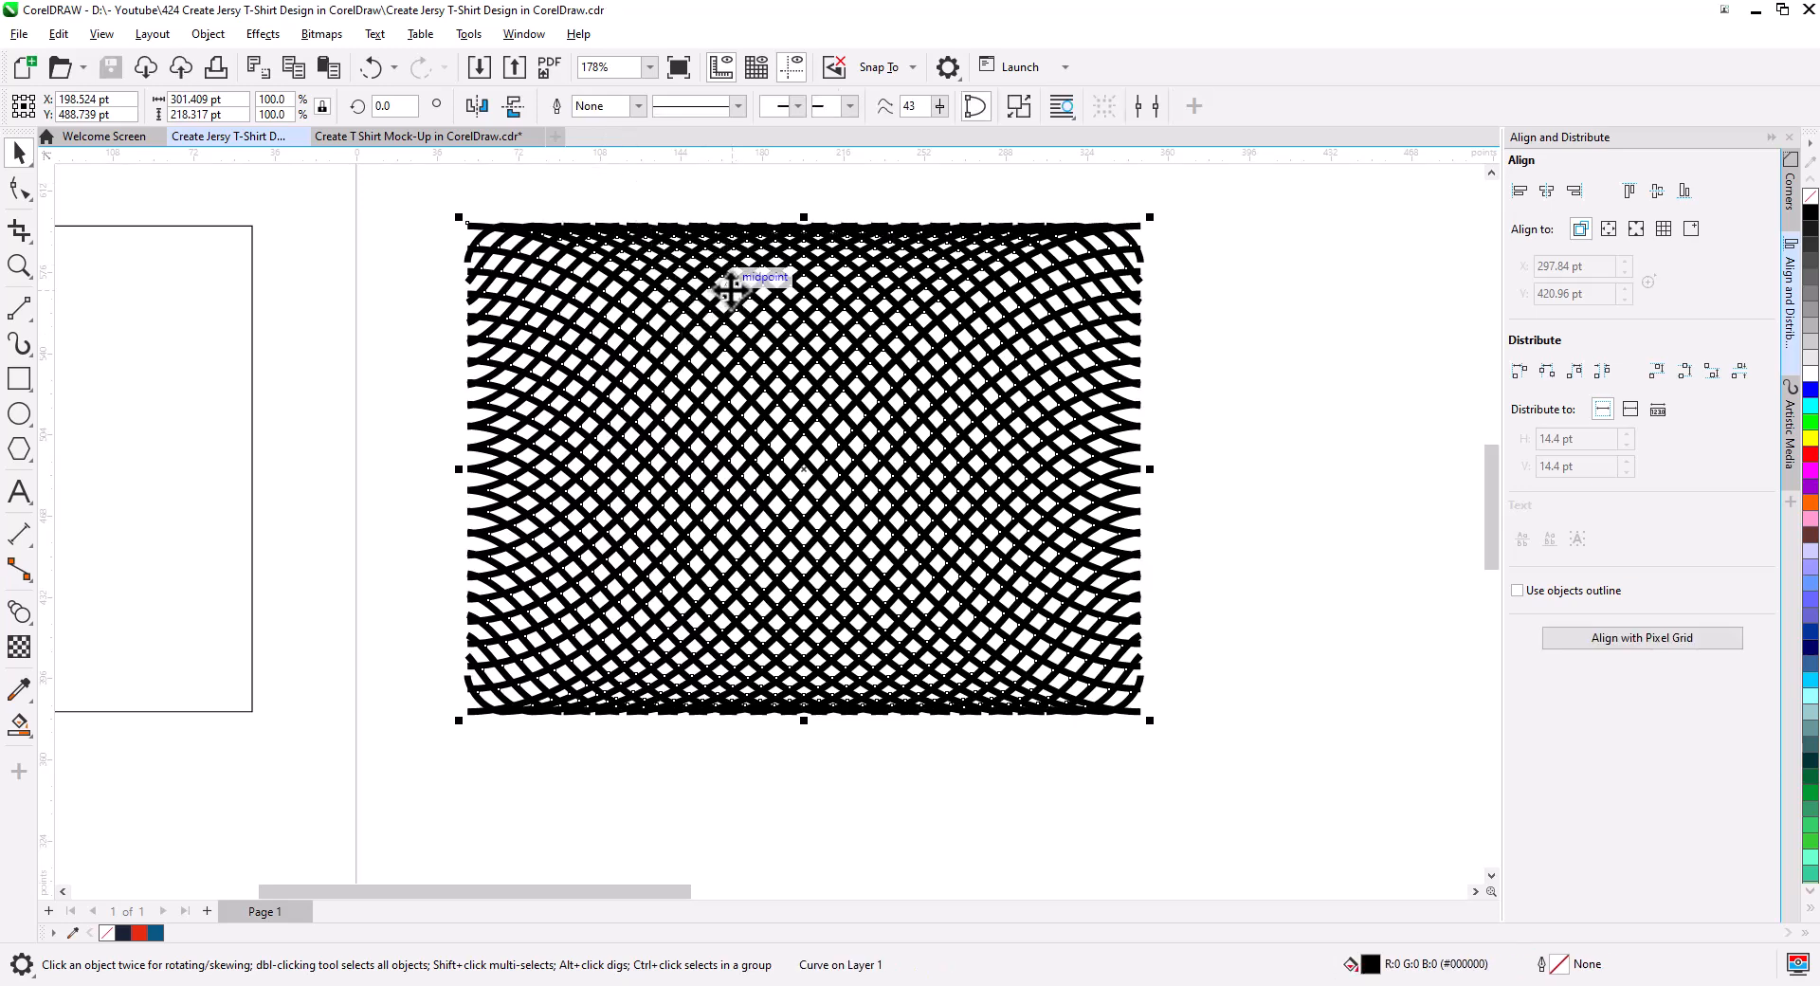
- Break the mesh curve apart and delete the solid black outer silhouette, keeping only the small diamond shapes
scroll(942, 459, up, 1)
drag(942, 459, 1016, 536)
right_click(1003, 492)
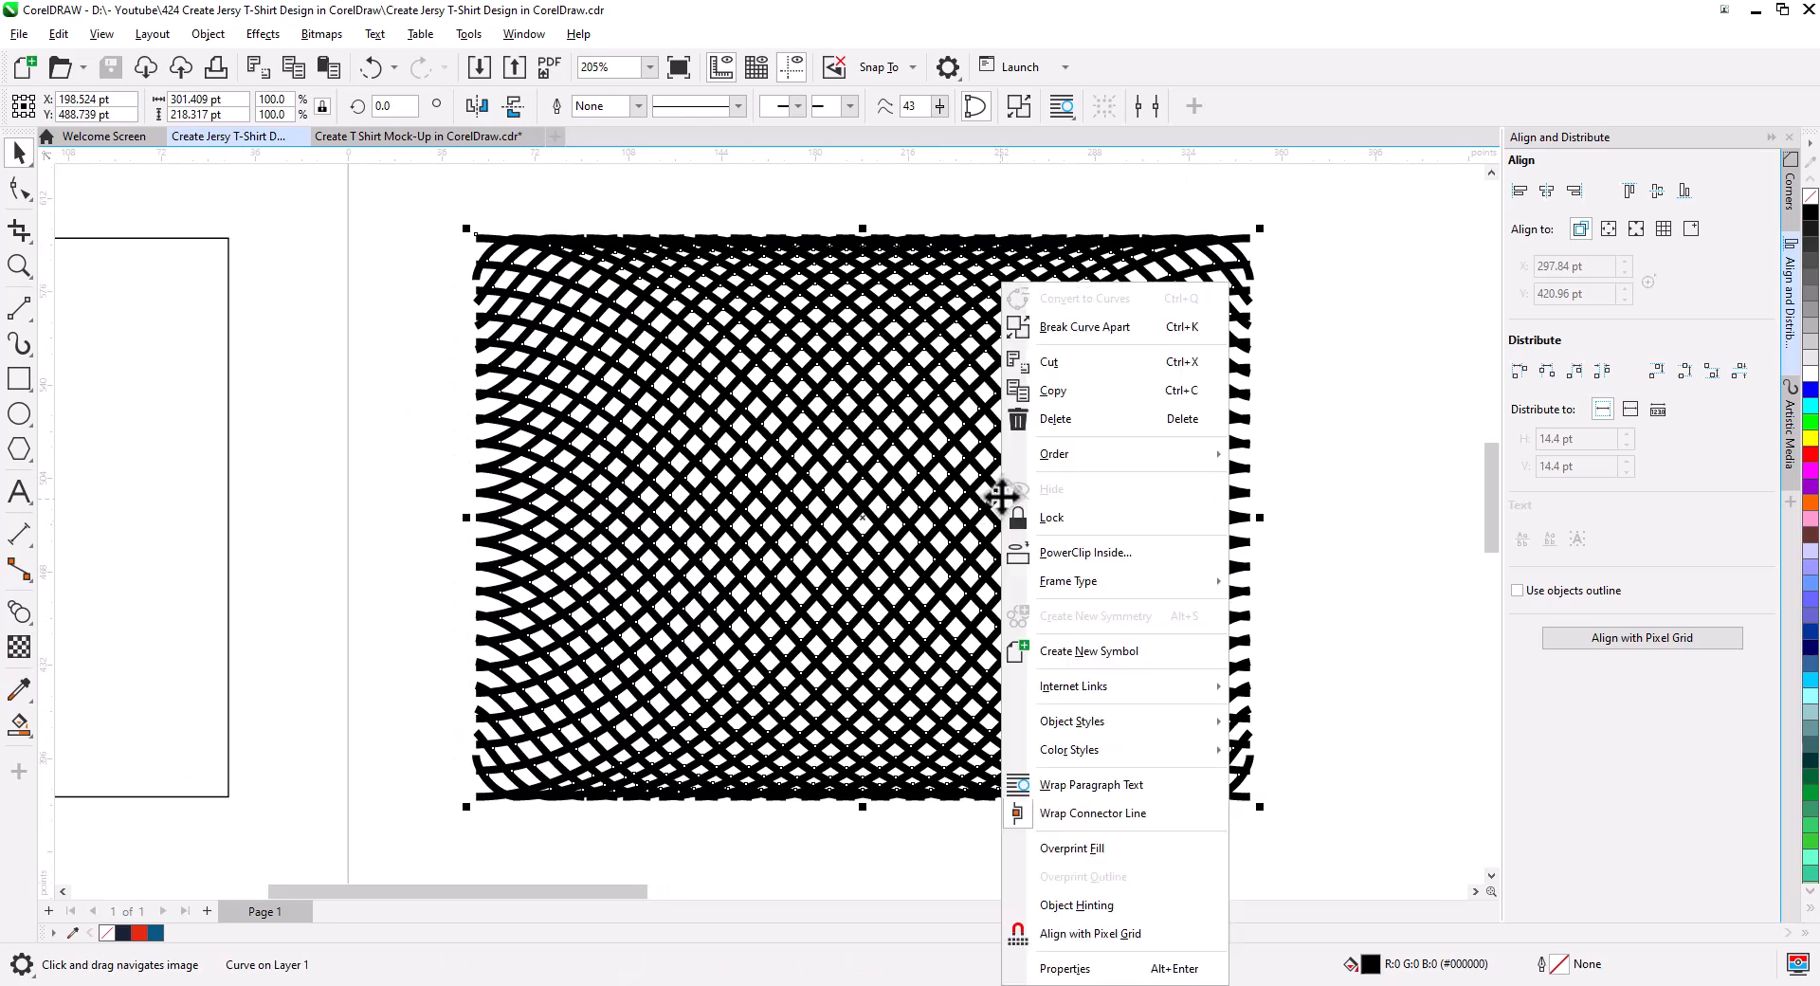
click(1090, 327)
click(1359, 455)
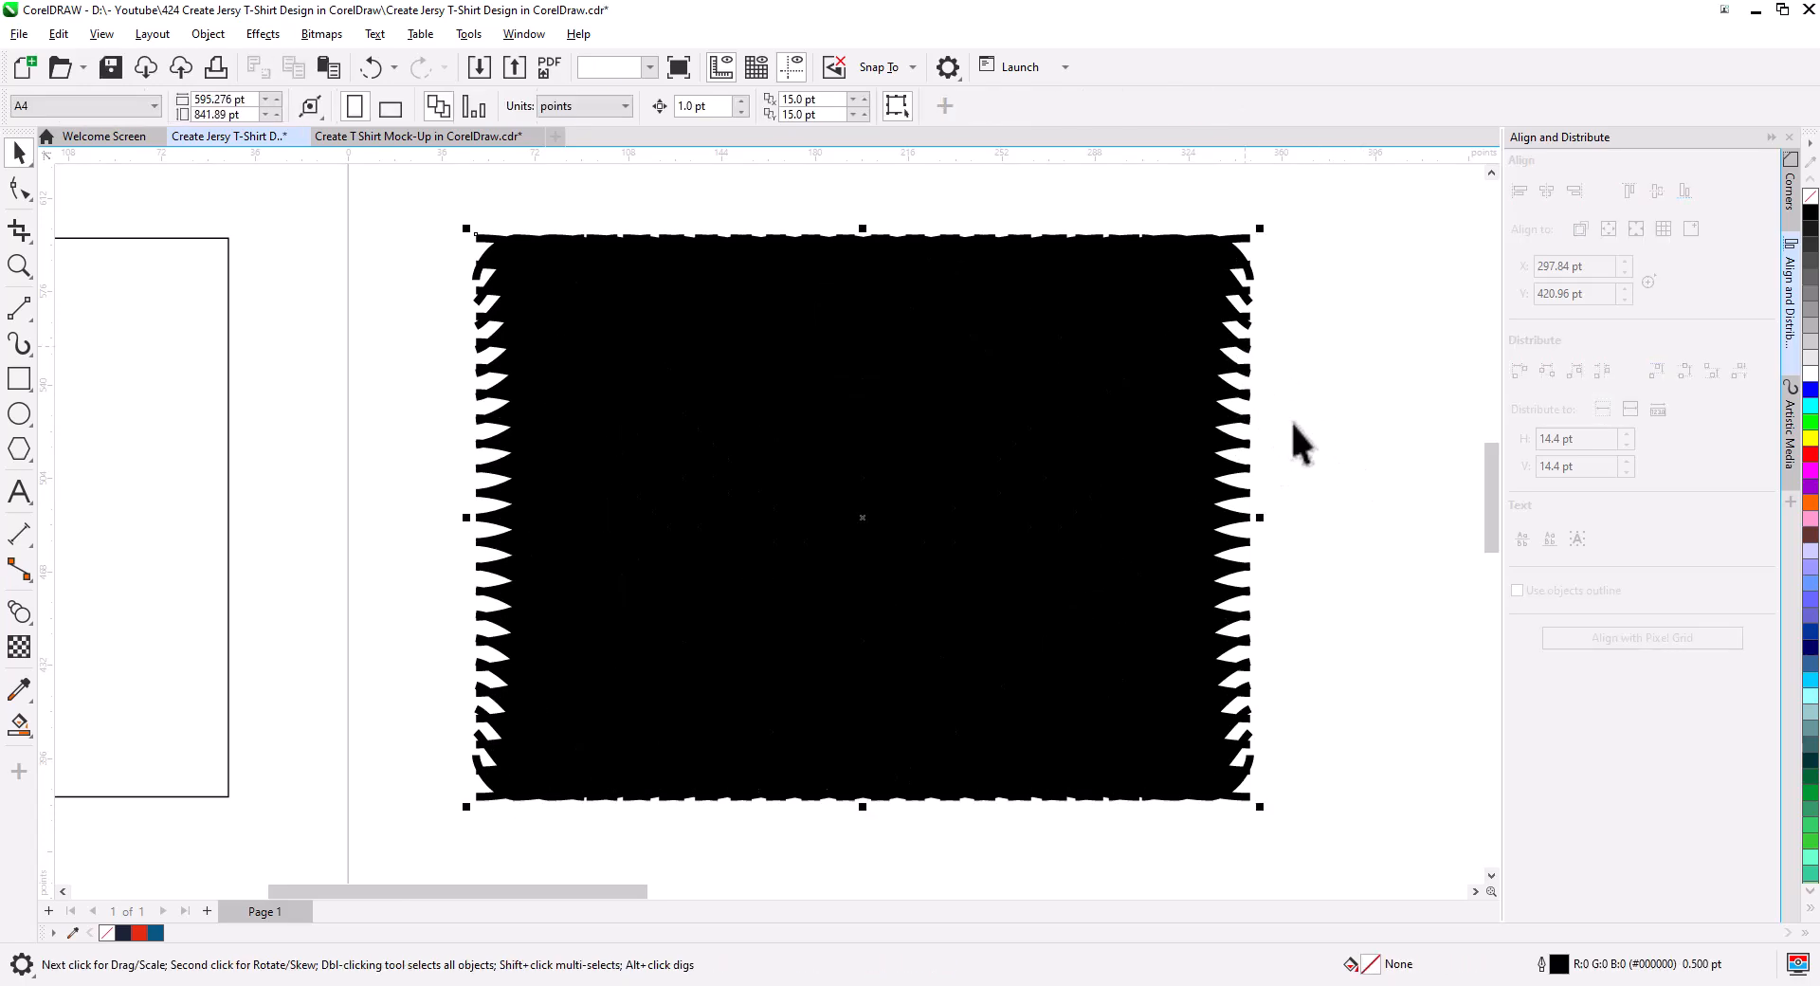
key(Delete)
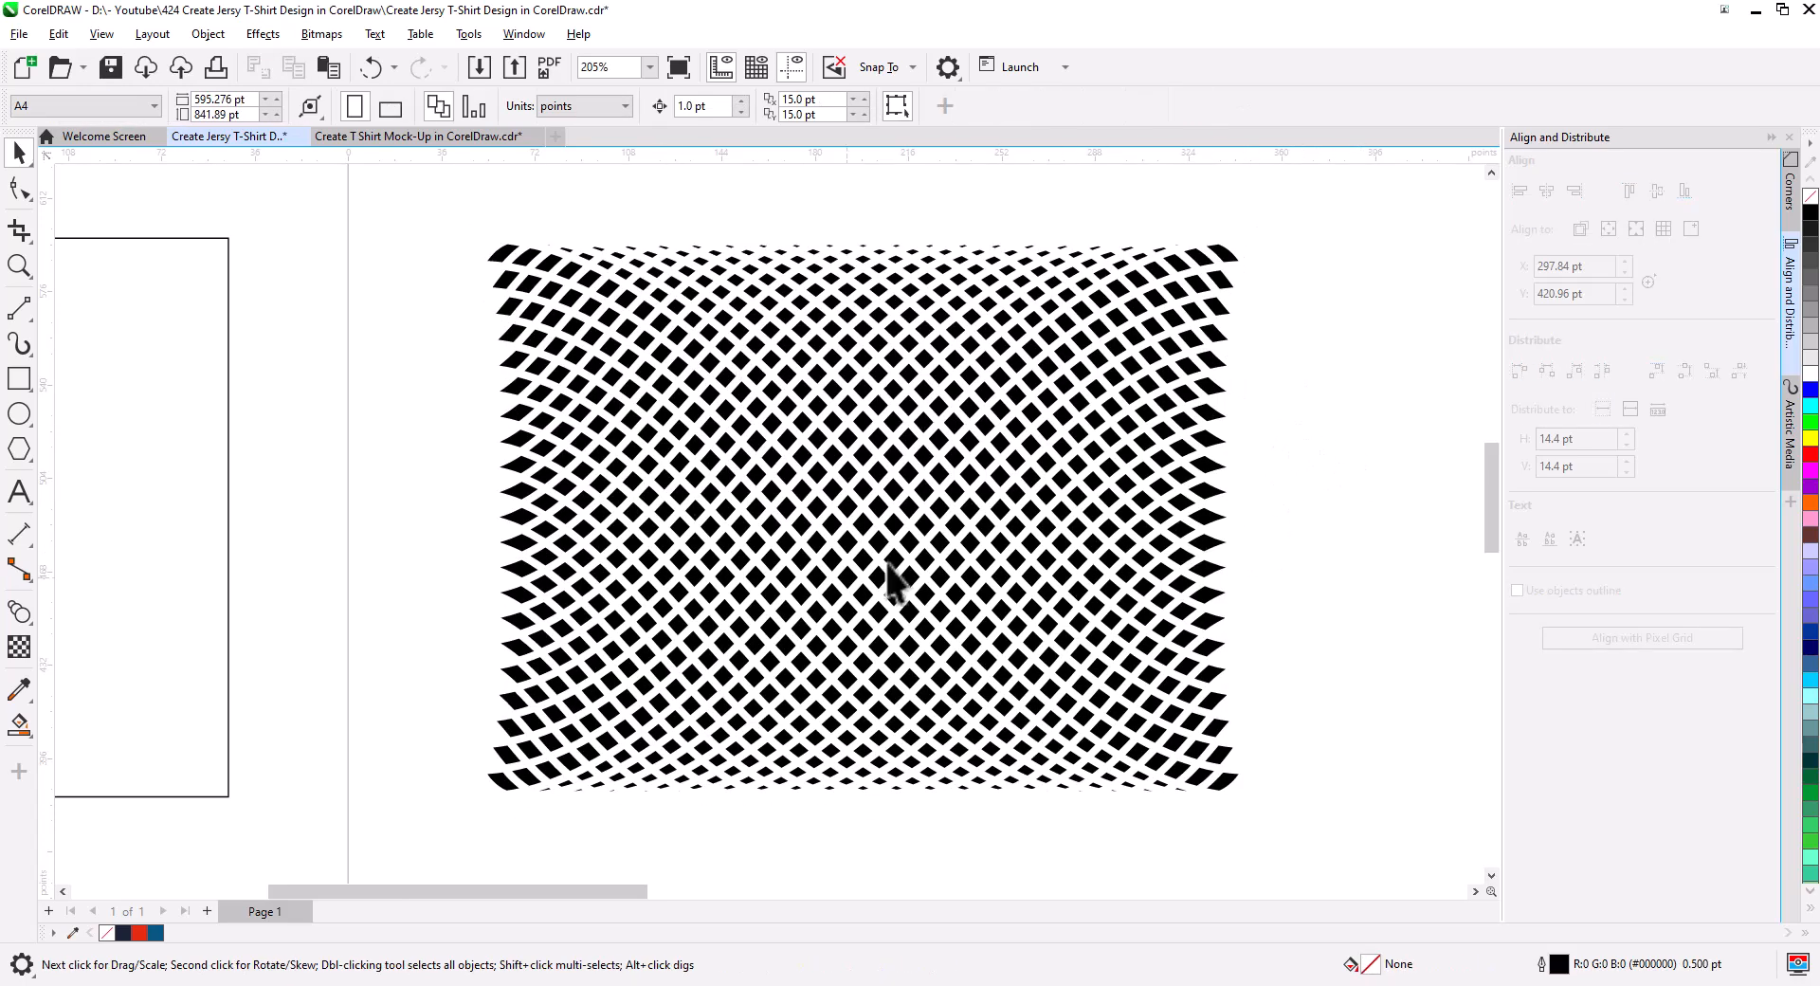
- Select all the diamond shapes, combine them into a single curve, and clear the selection
drag(675, 498, 429, 205)
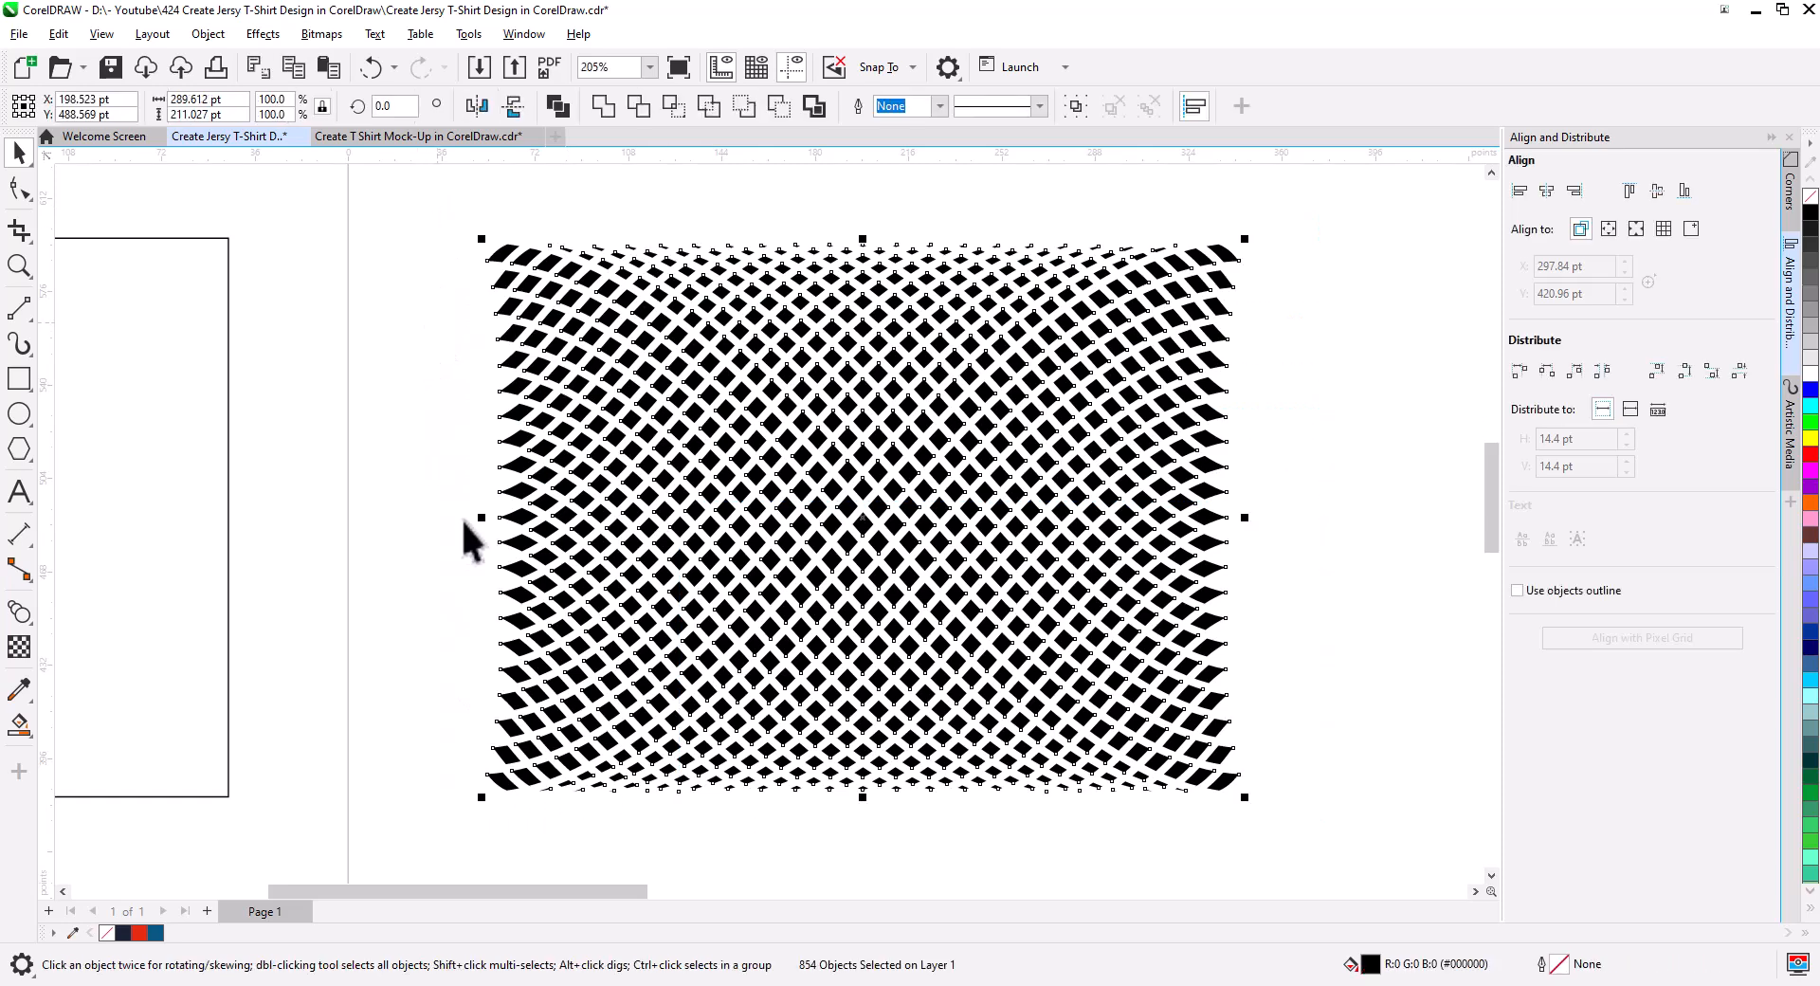
click(558, 107)
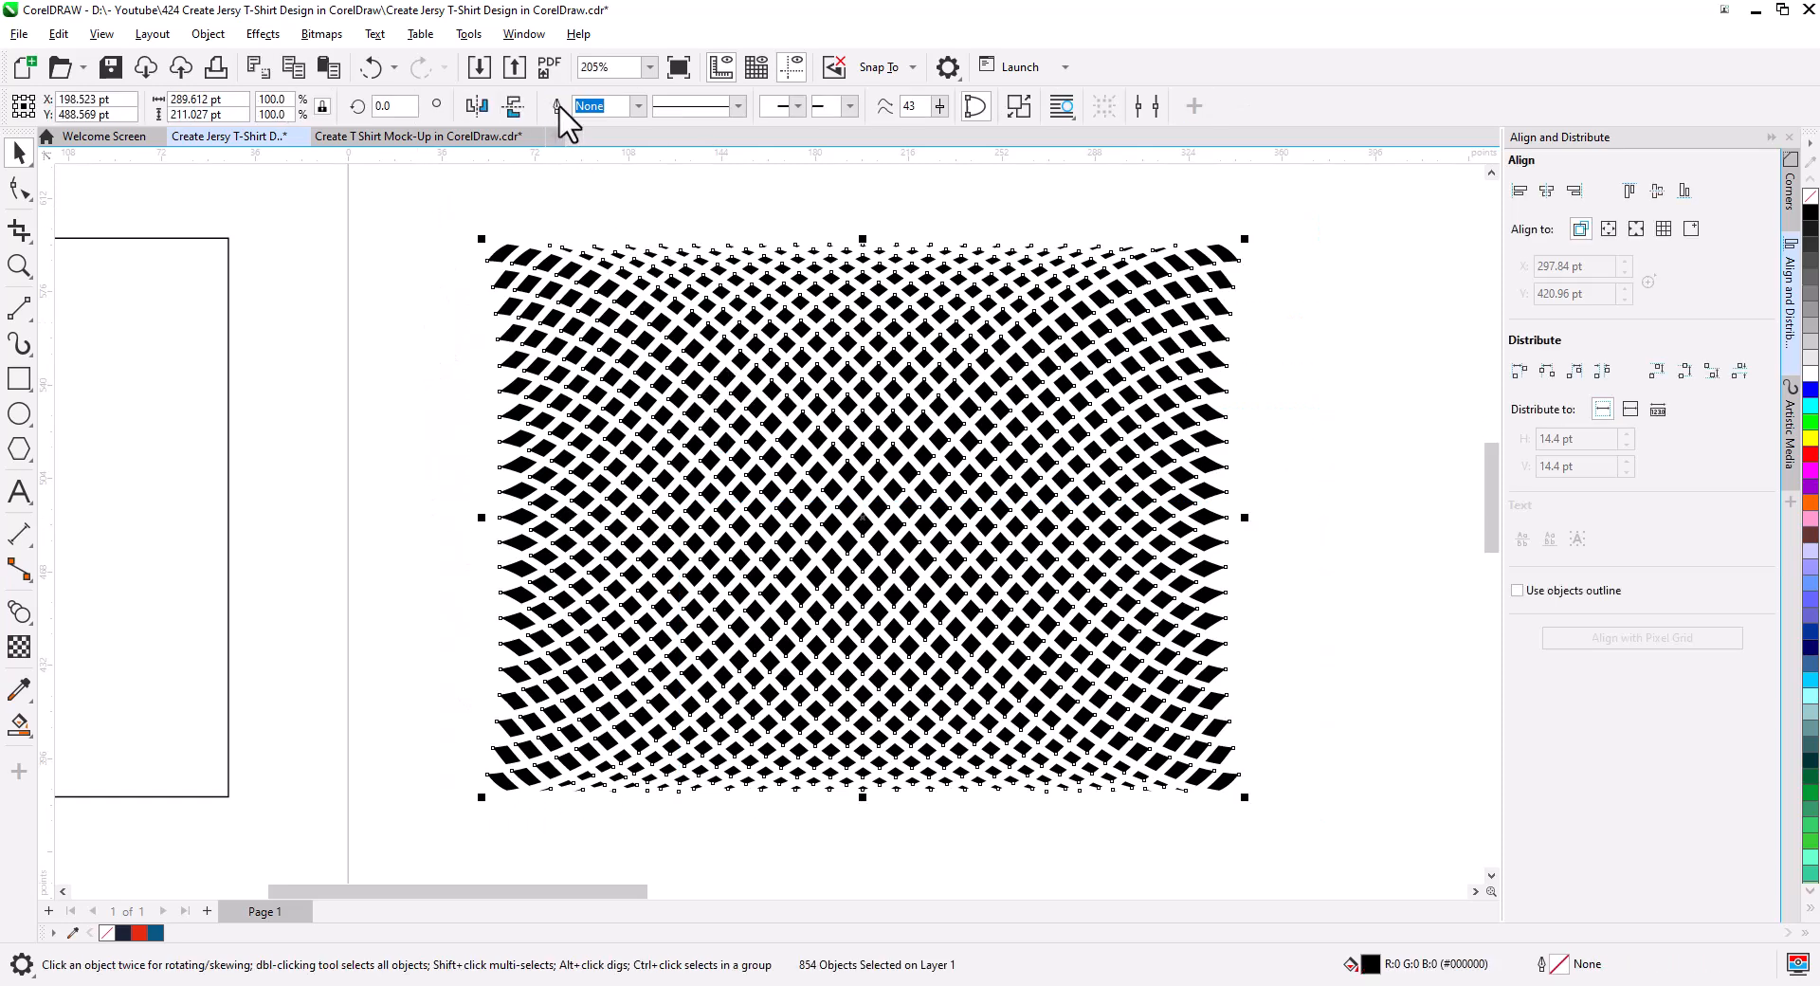
click(569, 204)
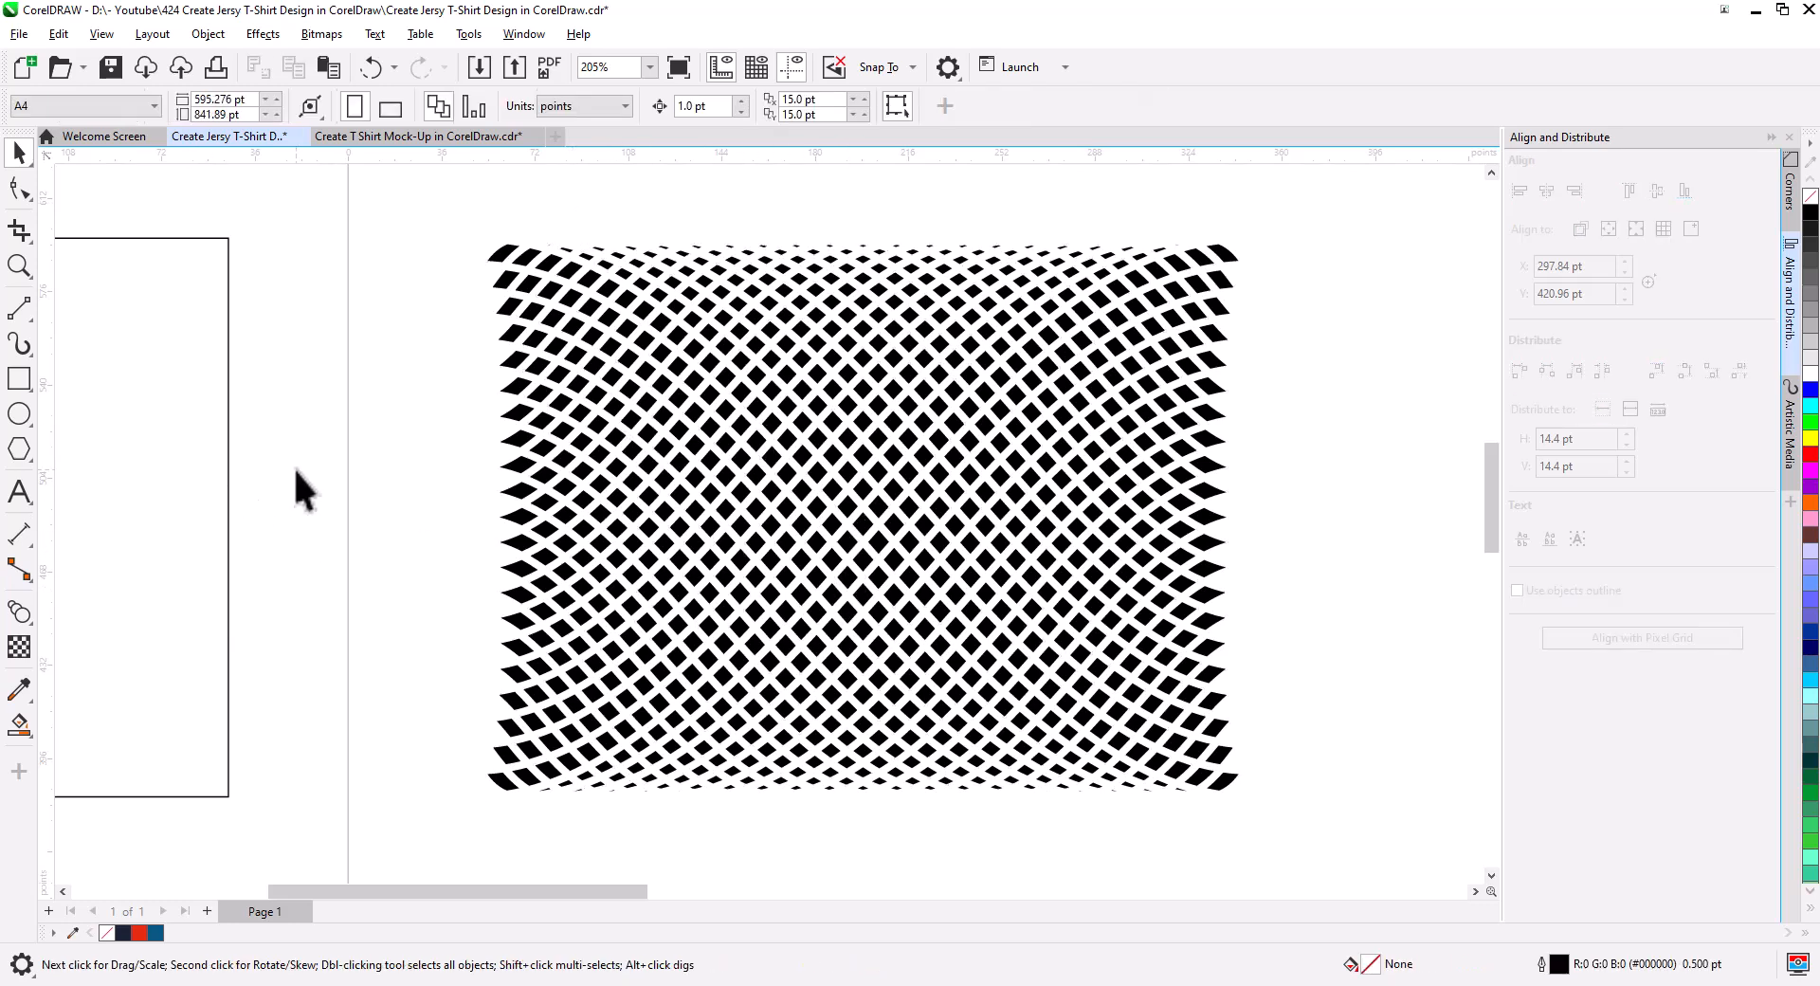
- Move the combined diamond pattern off the page to the area below the empty rectangle
scroll(659, 517, down, 5)
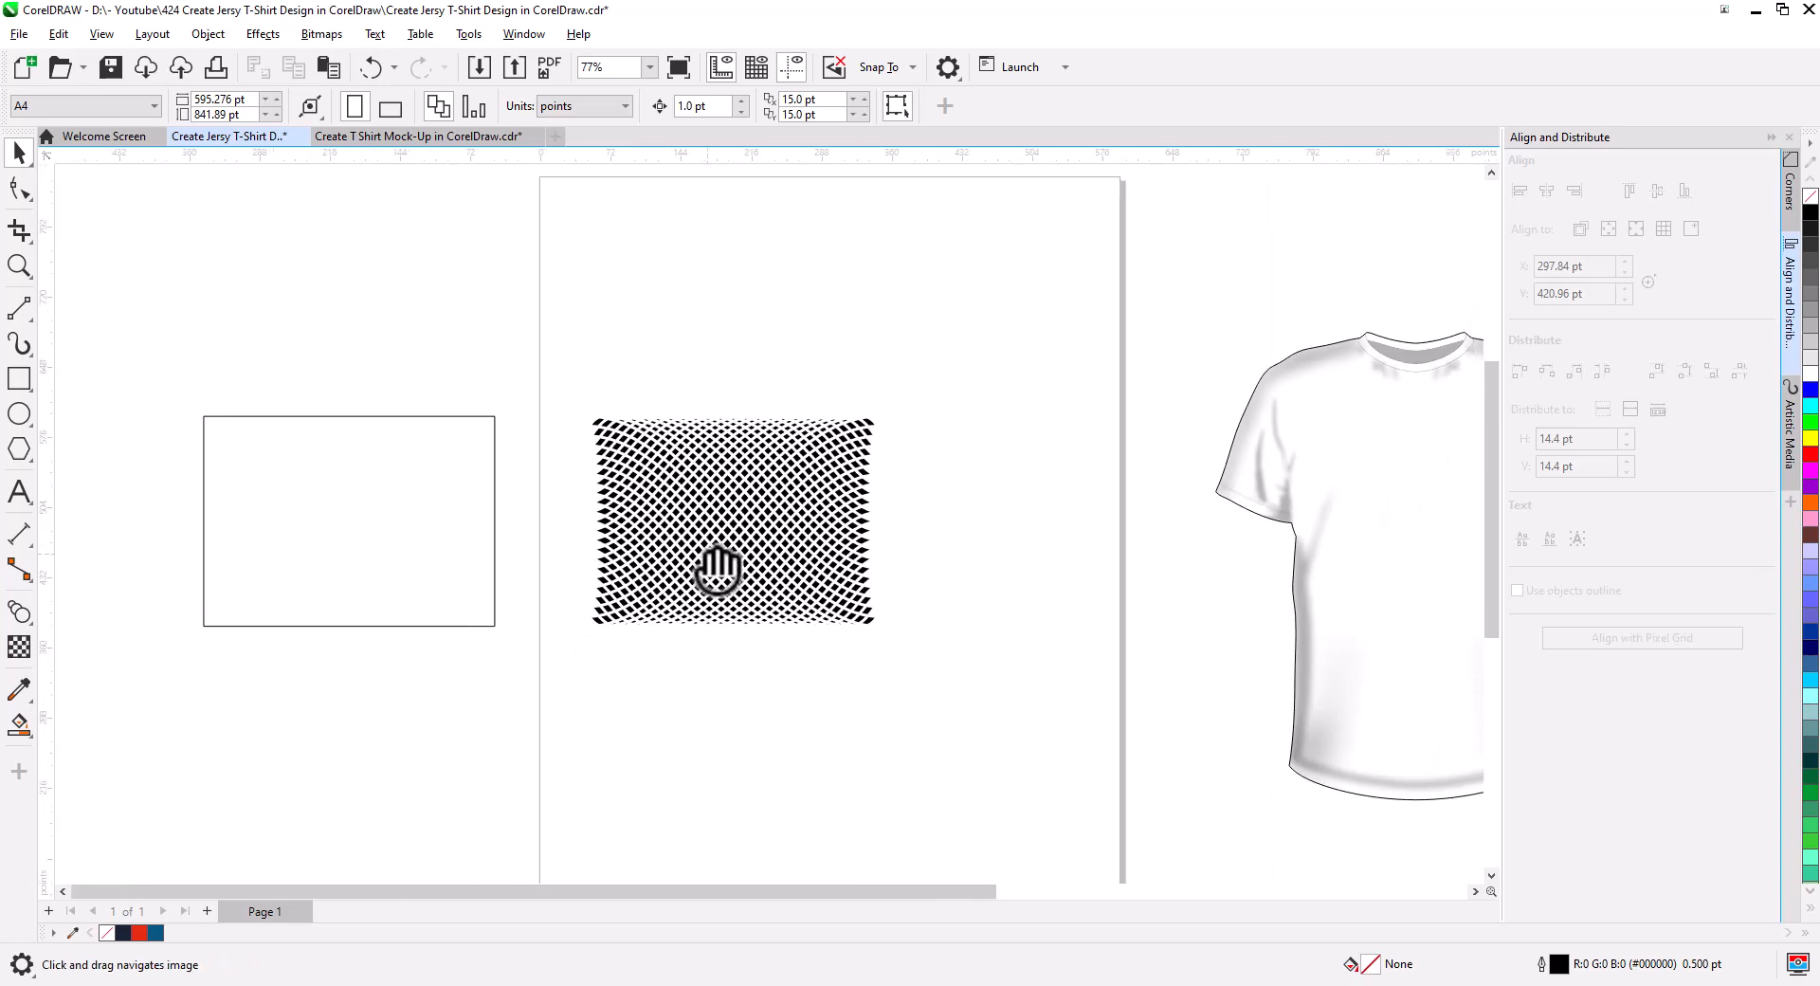
click(684, 502)
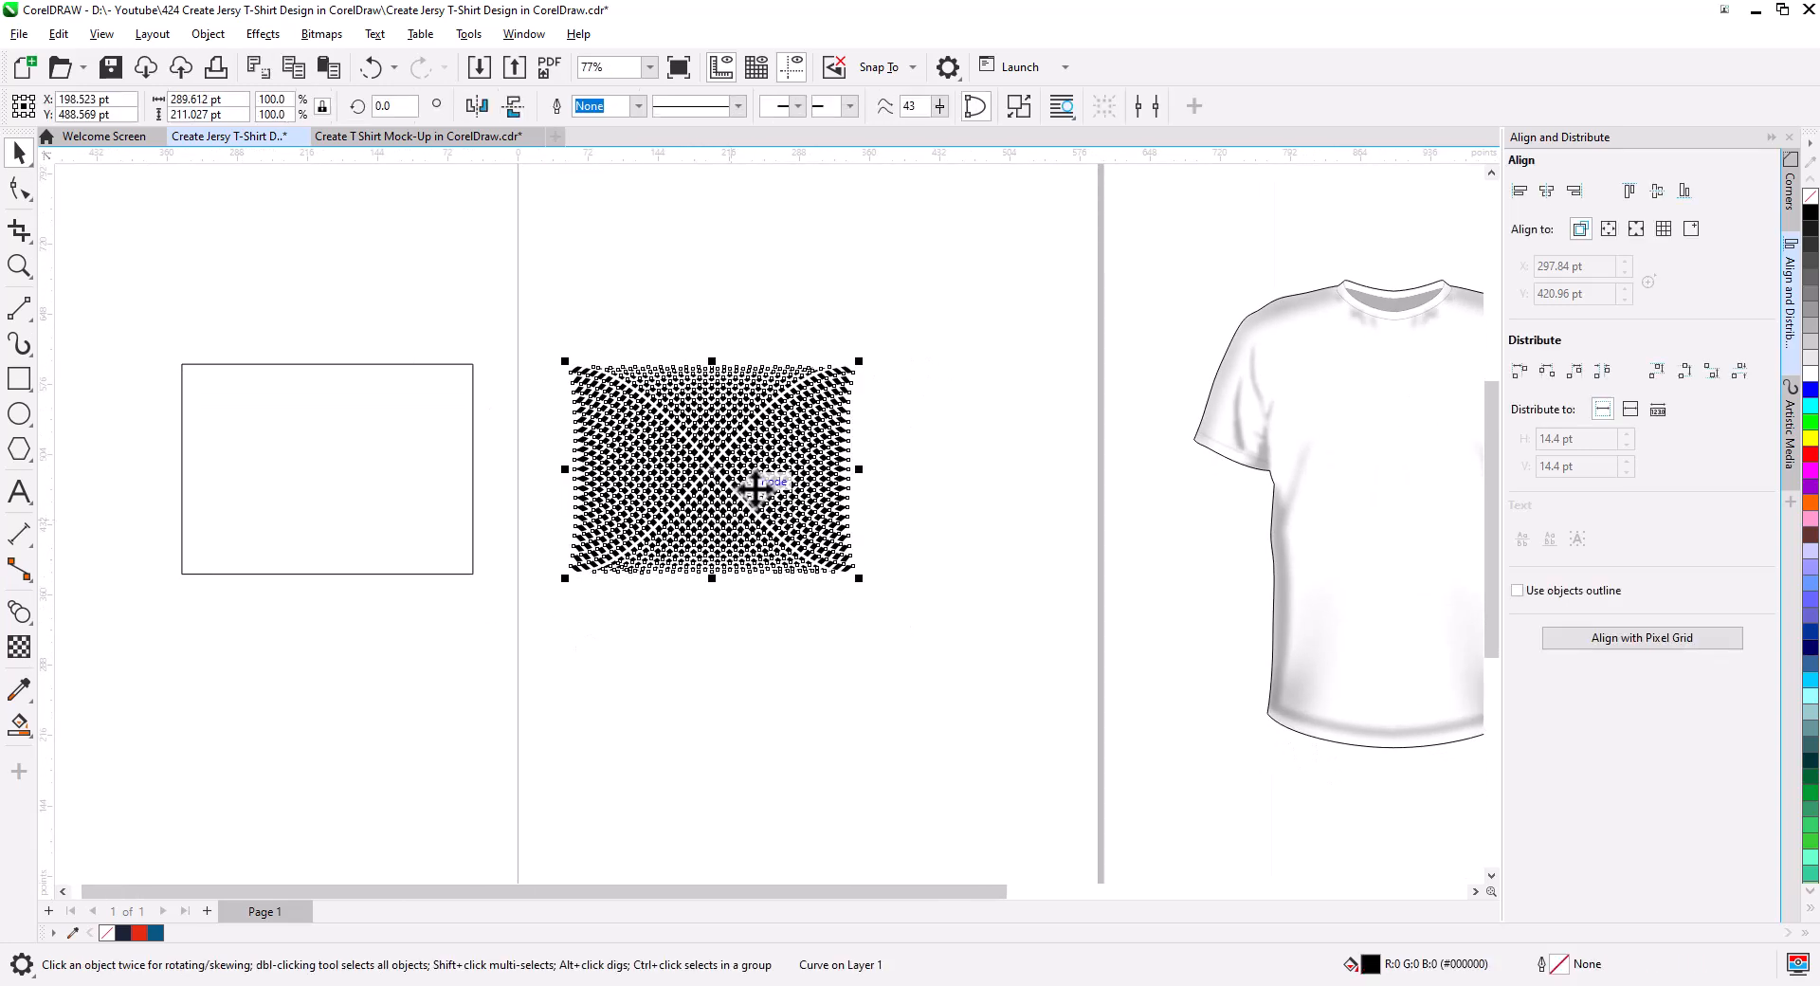
drag(718, 510, 367, 641)
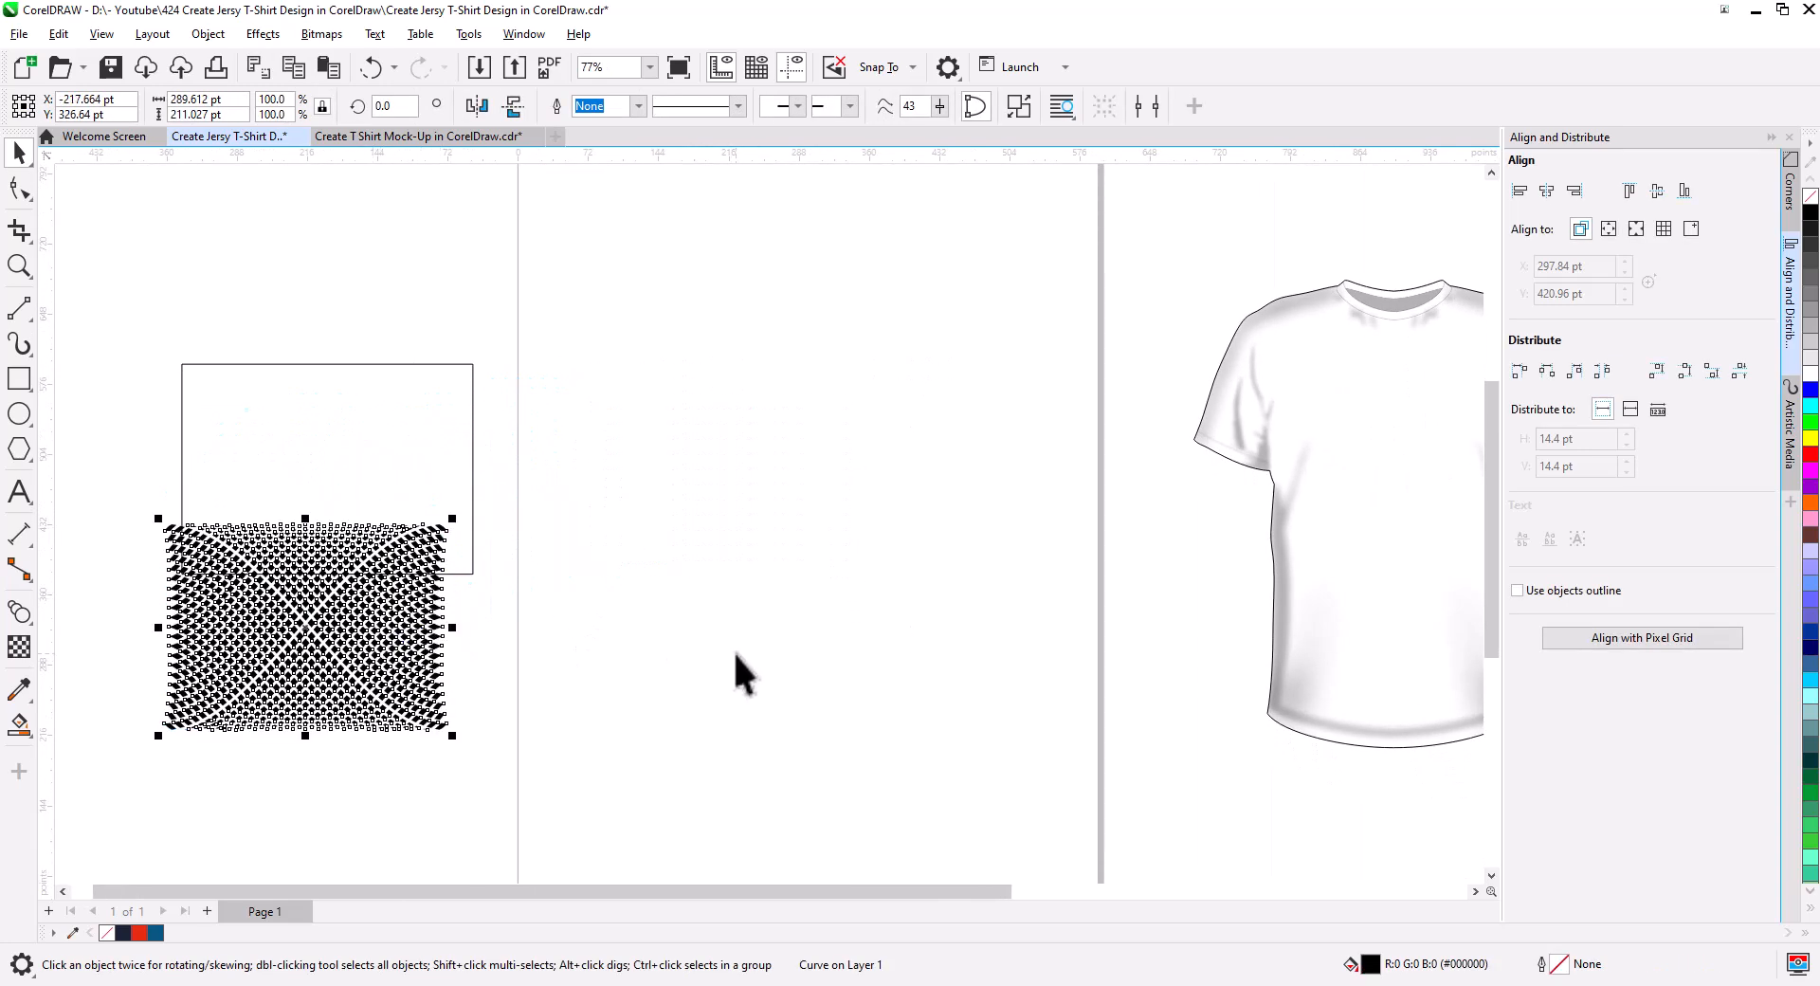
- Place a copy of the blue, green and yellow T-shirt on the empty page
scroll(849, 615, down, 2)
scroll(849, 625, down, 2)
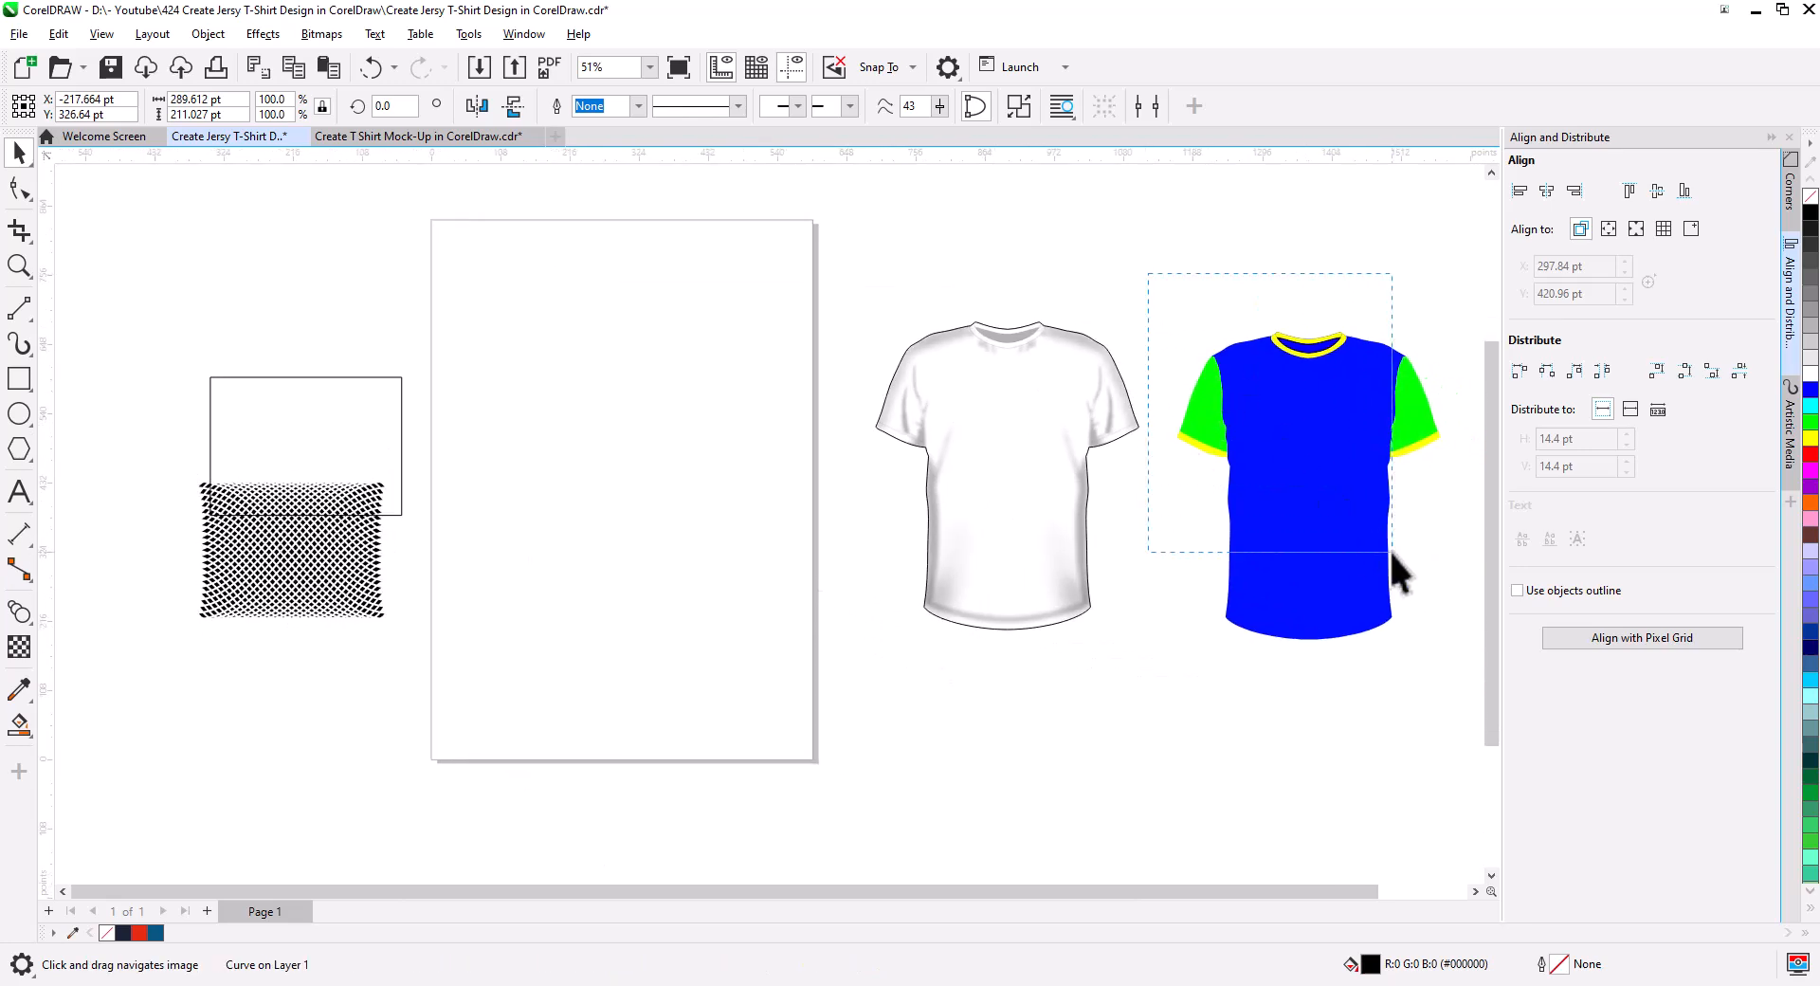
scroll(1483, 696, right, 1)
scroll(1484, 679, right, 1)
click(1267, 617)
drag(1186, 528, 498, 510)
click(553, 561)
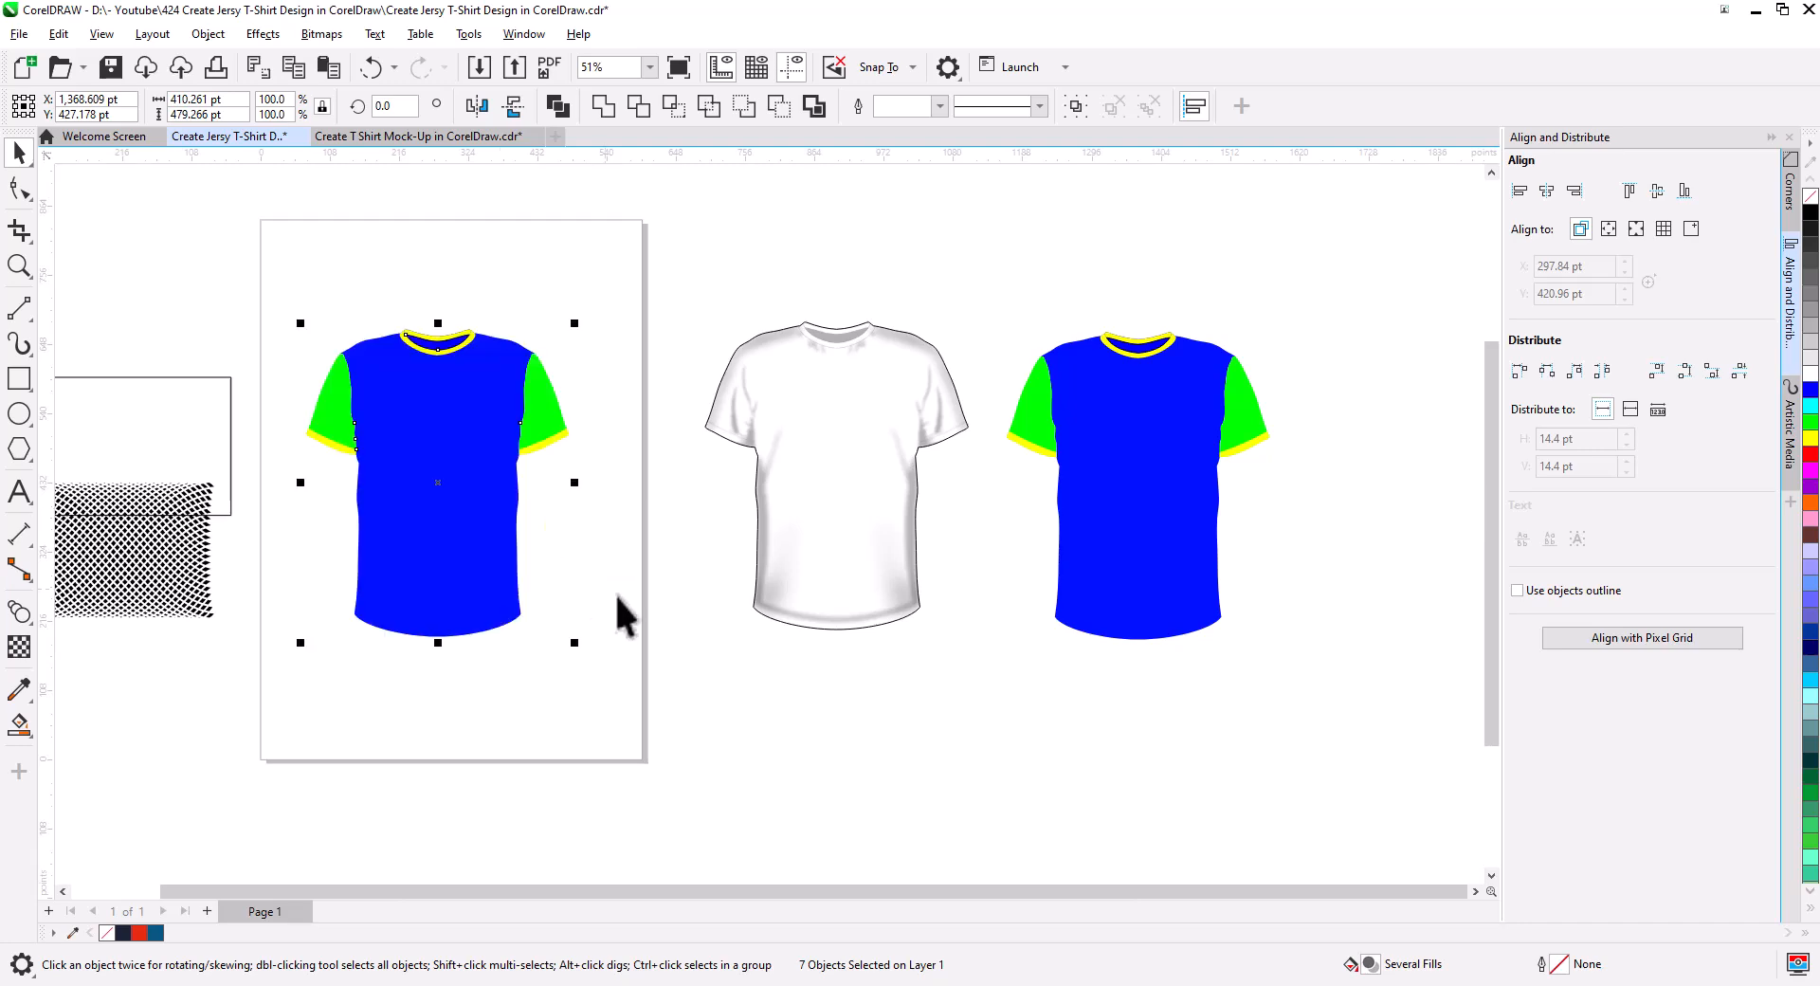
- Move the diamond pattern onto the upper body of the copied shirt and enlarge it to about 317 by 231 pt
click(611, 626)
drag(470, 627, 771, 503)
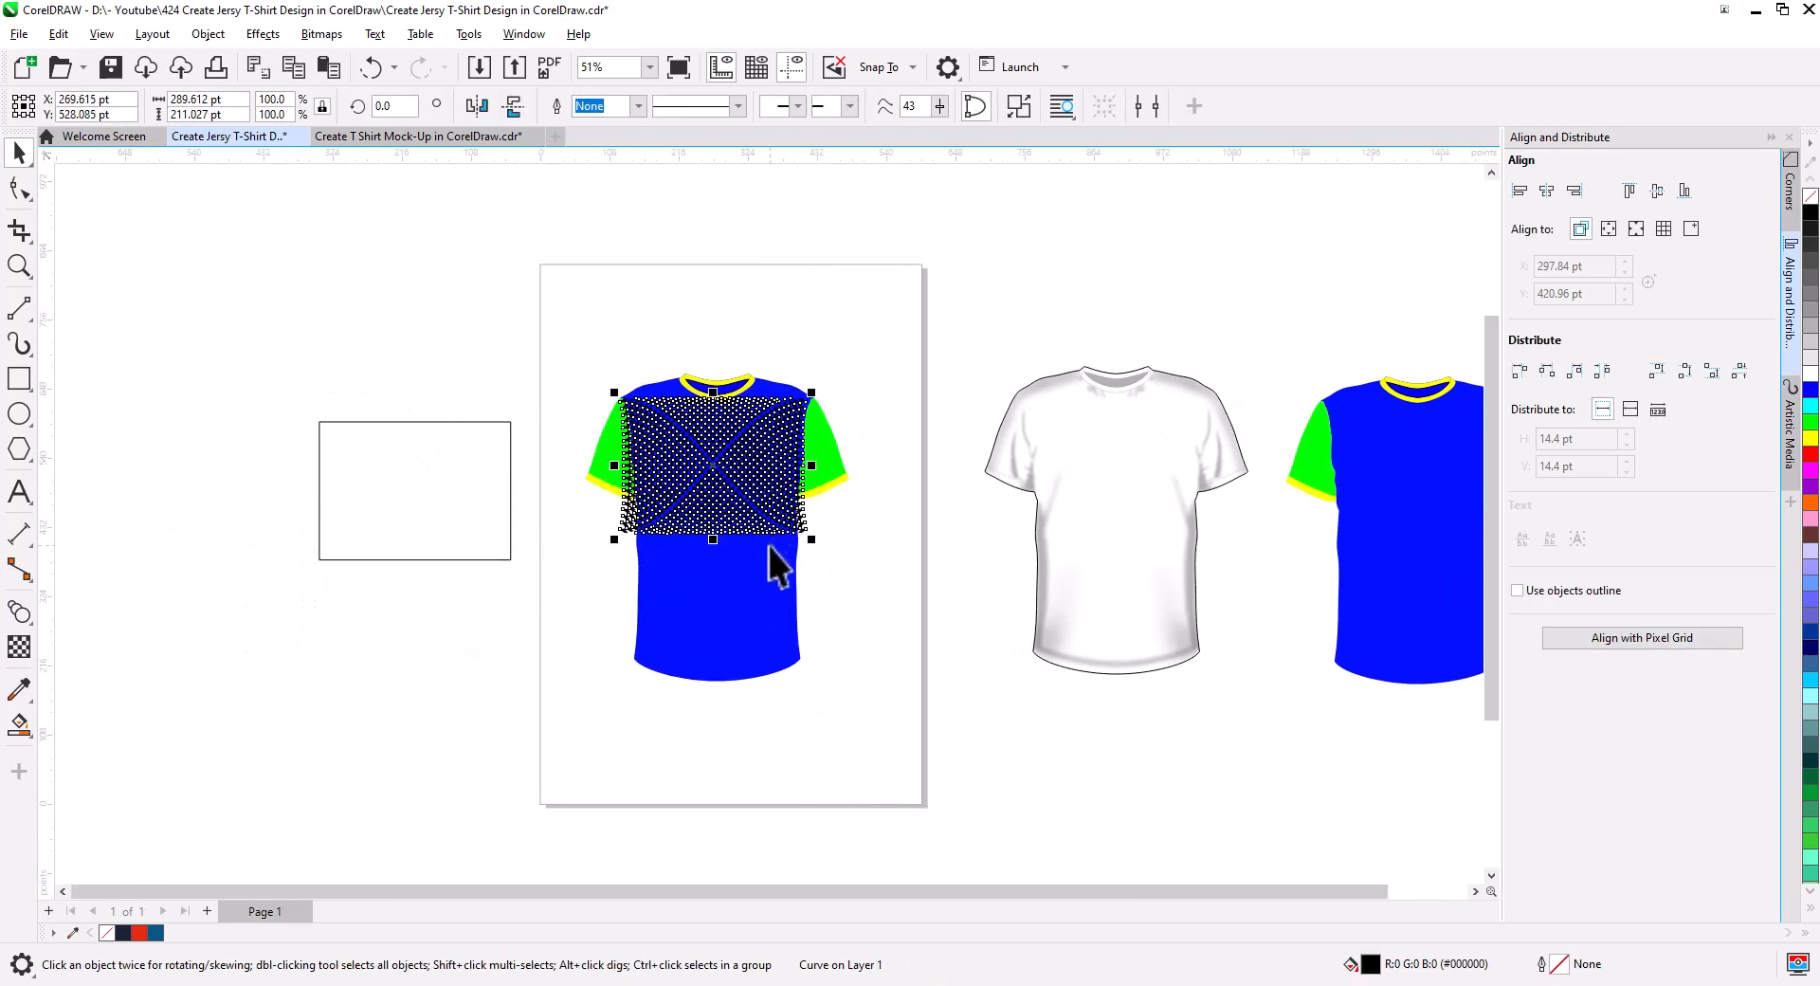
scroll(748, 452, up, 2)
scroll(748, 452, up, 2)
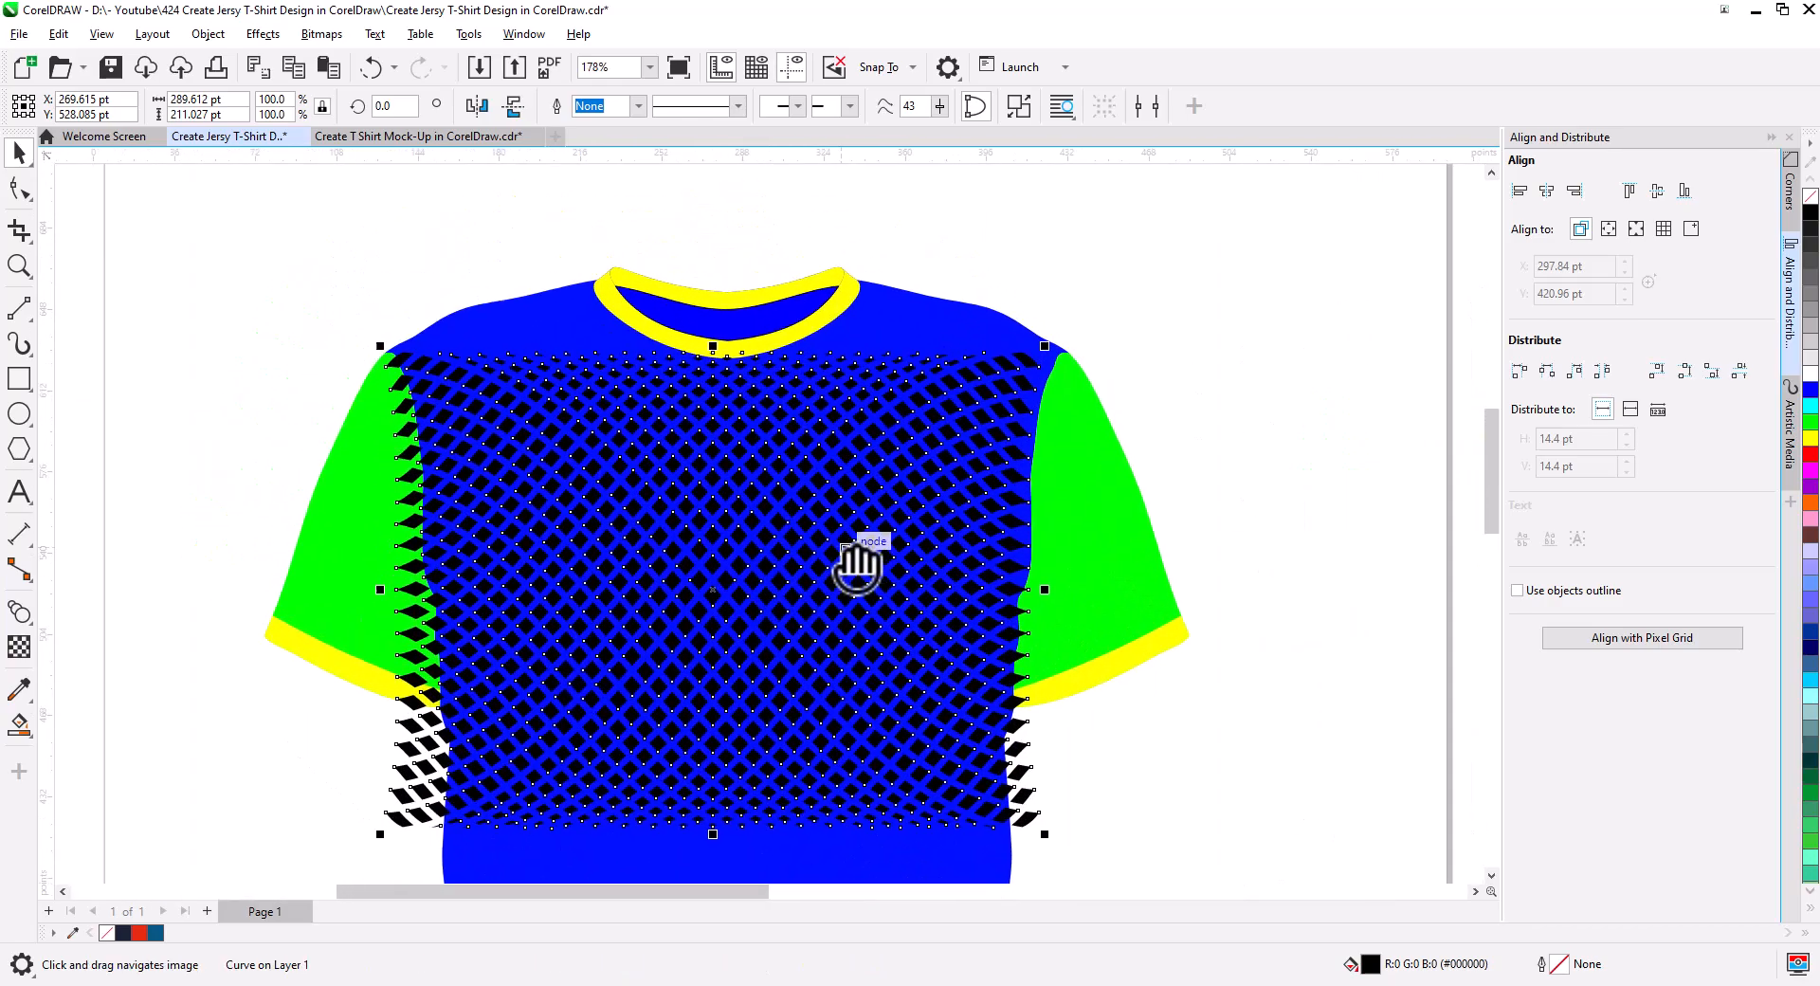
drag(848, 503, 857, 424)
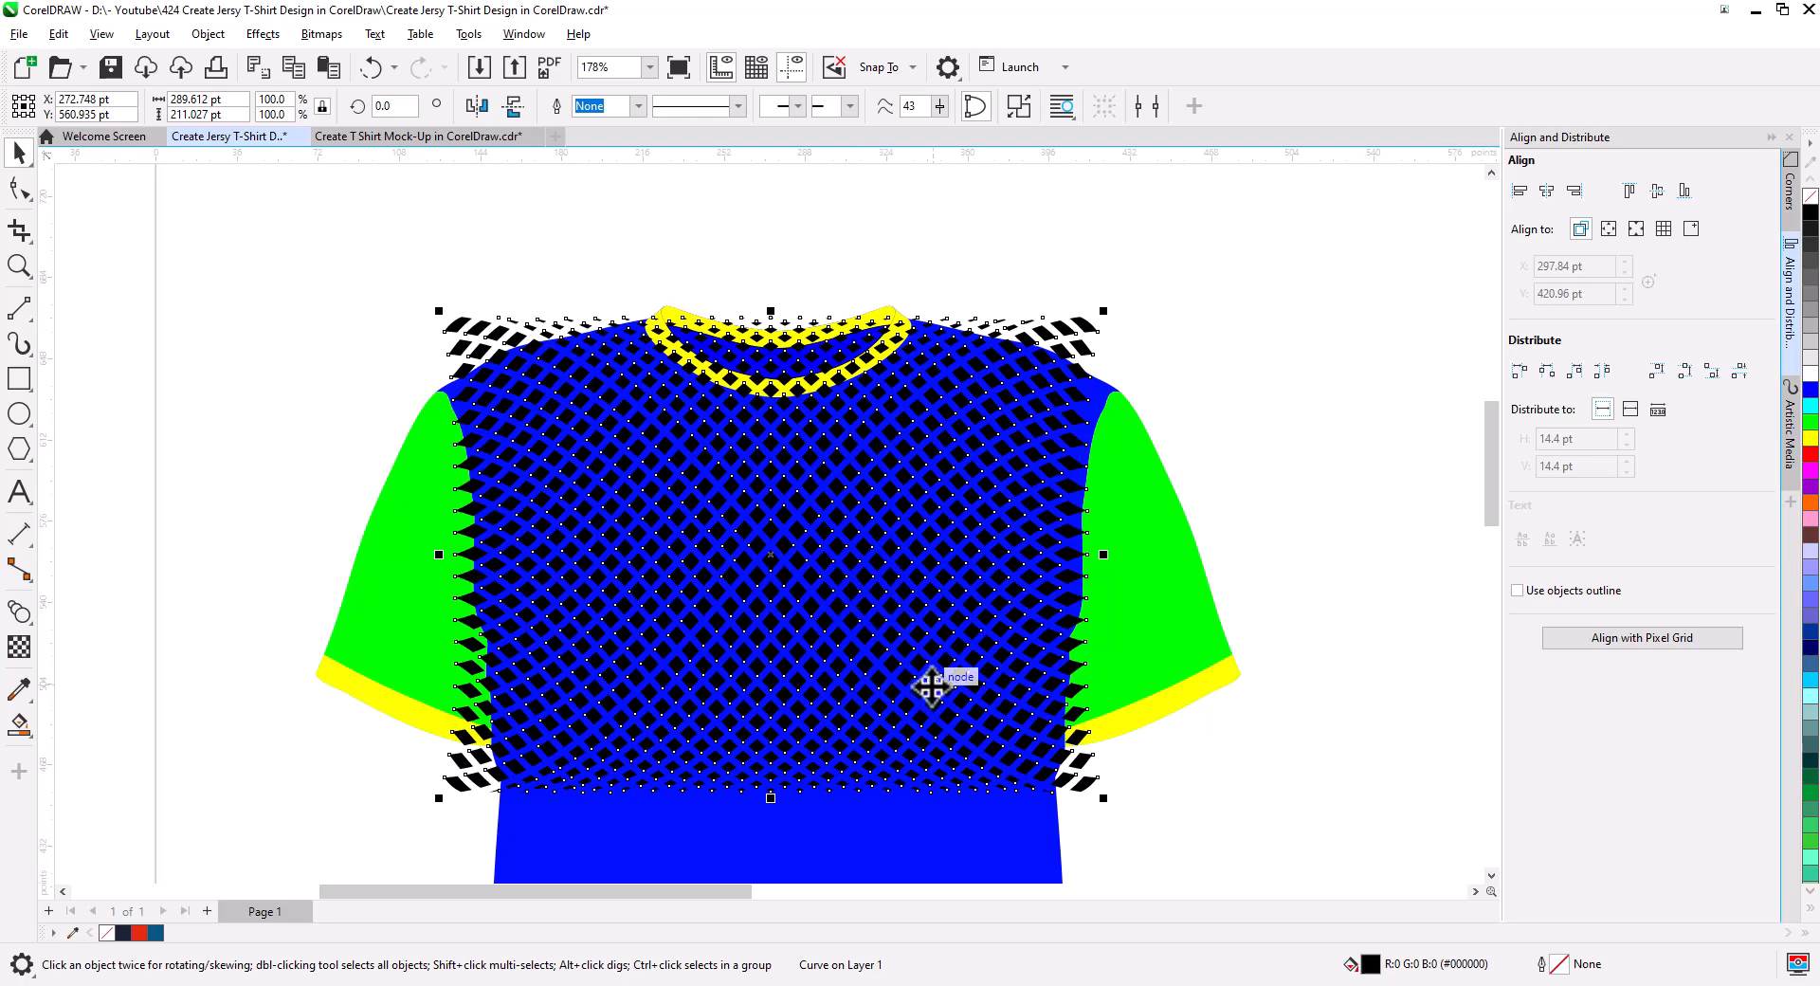
drag(1107, 804, 1136, 829)
drag(912, 569, 913, 580)
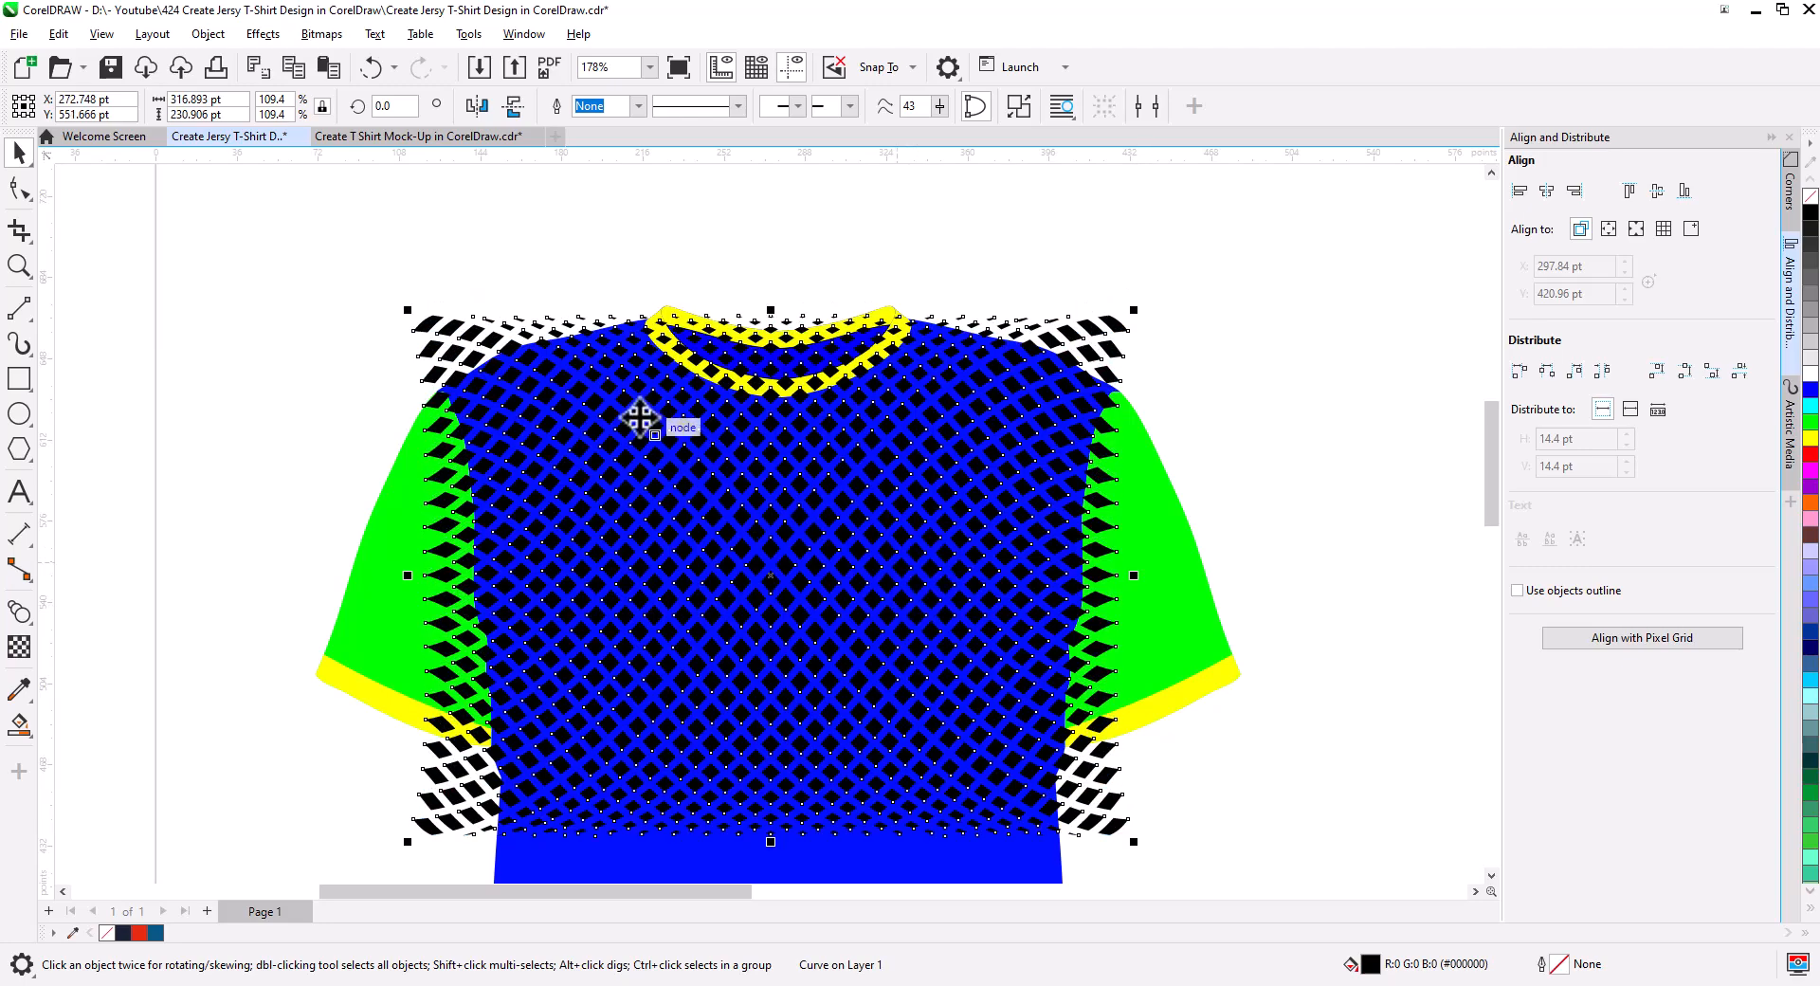
- Apply an envelope to the diamond pattern, pull its lower-left corner in to the shirt body, and bend the left edge to match
drag(630, 764, 629, 678)
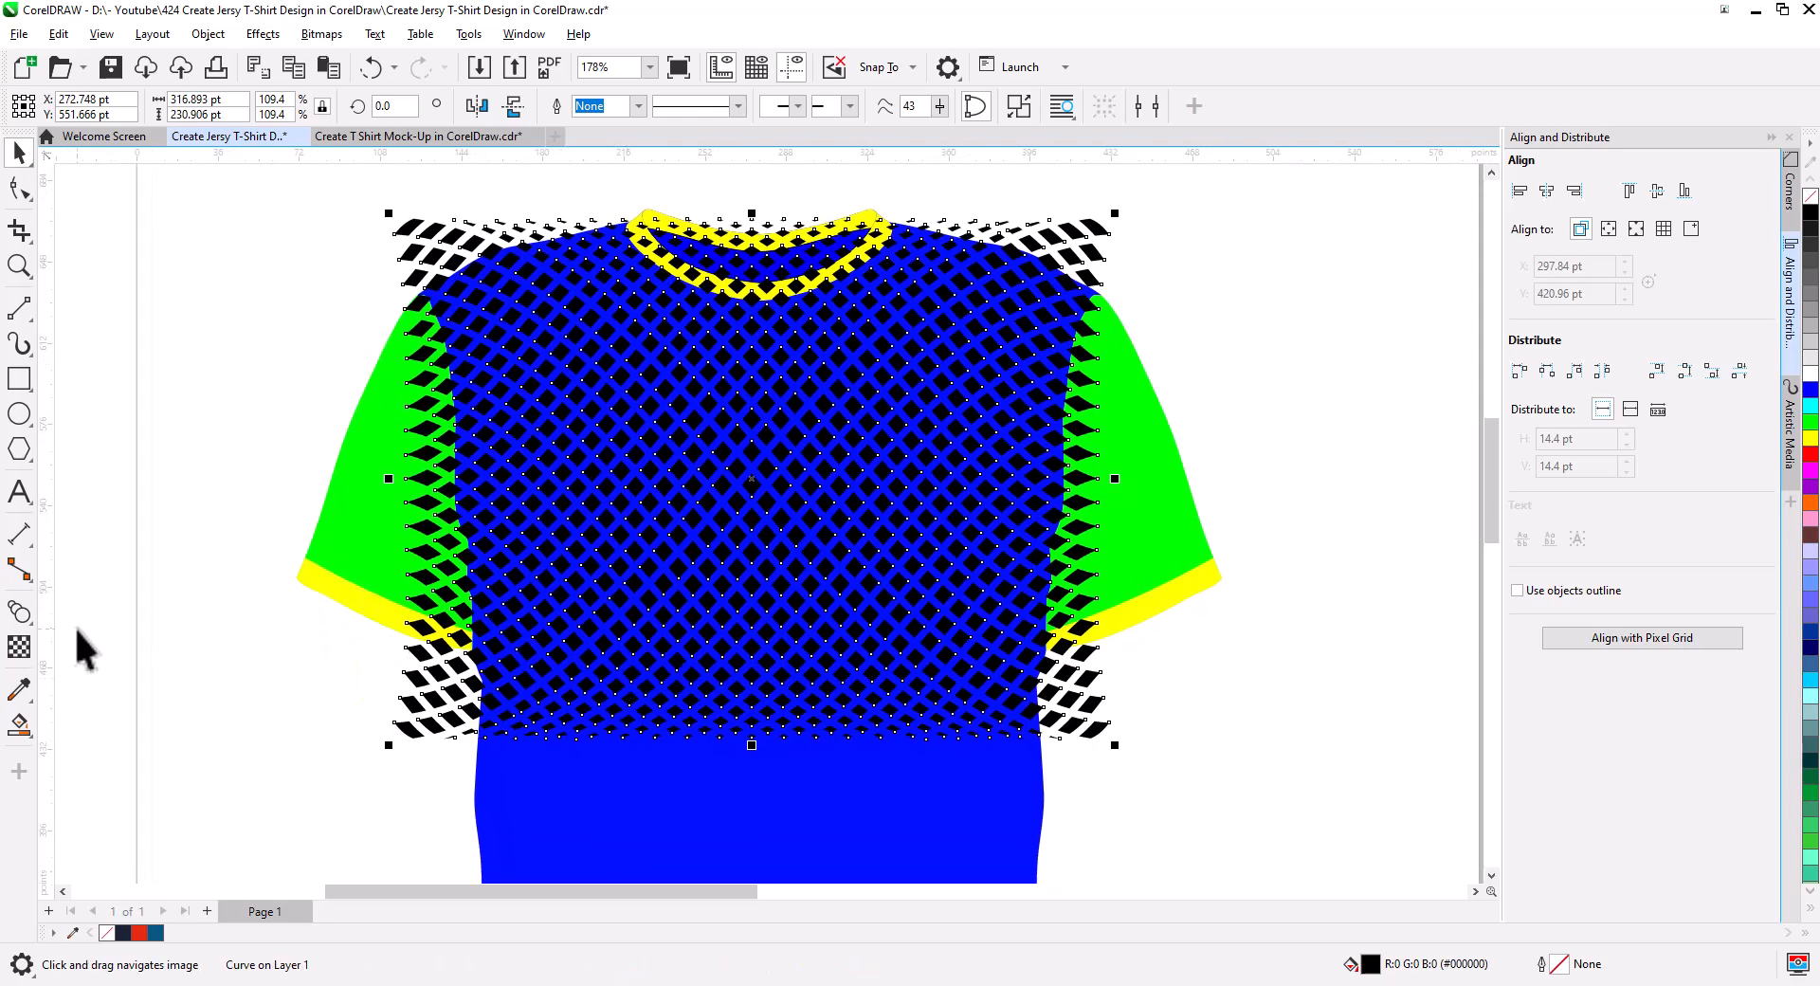
click(21, 615)
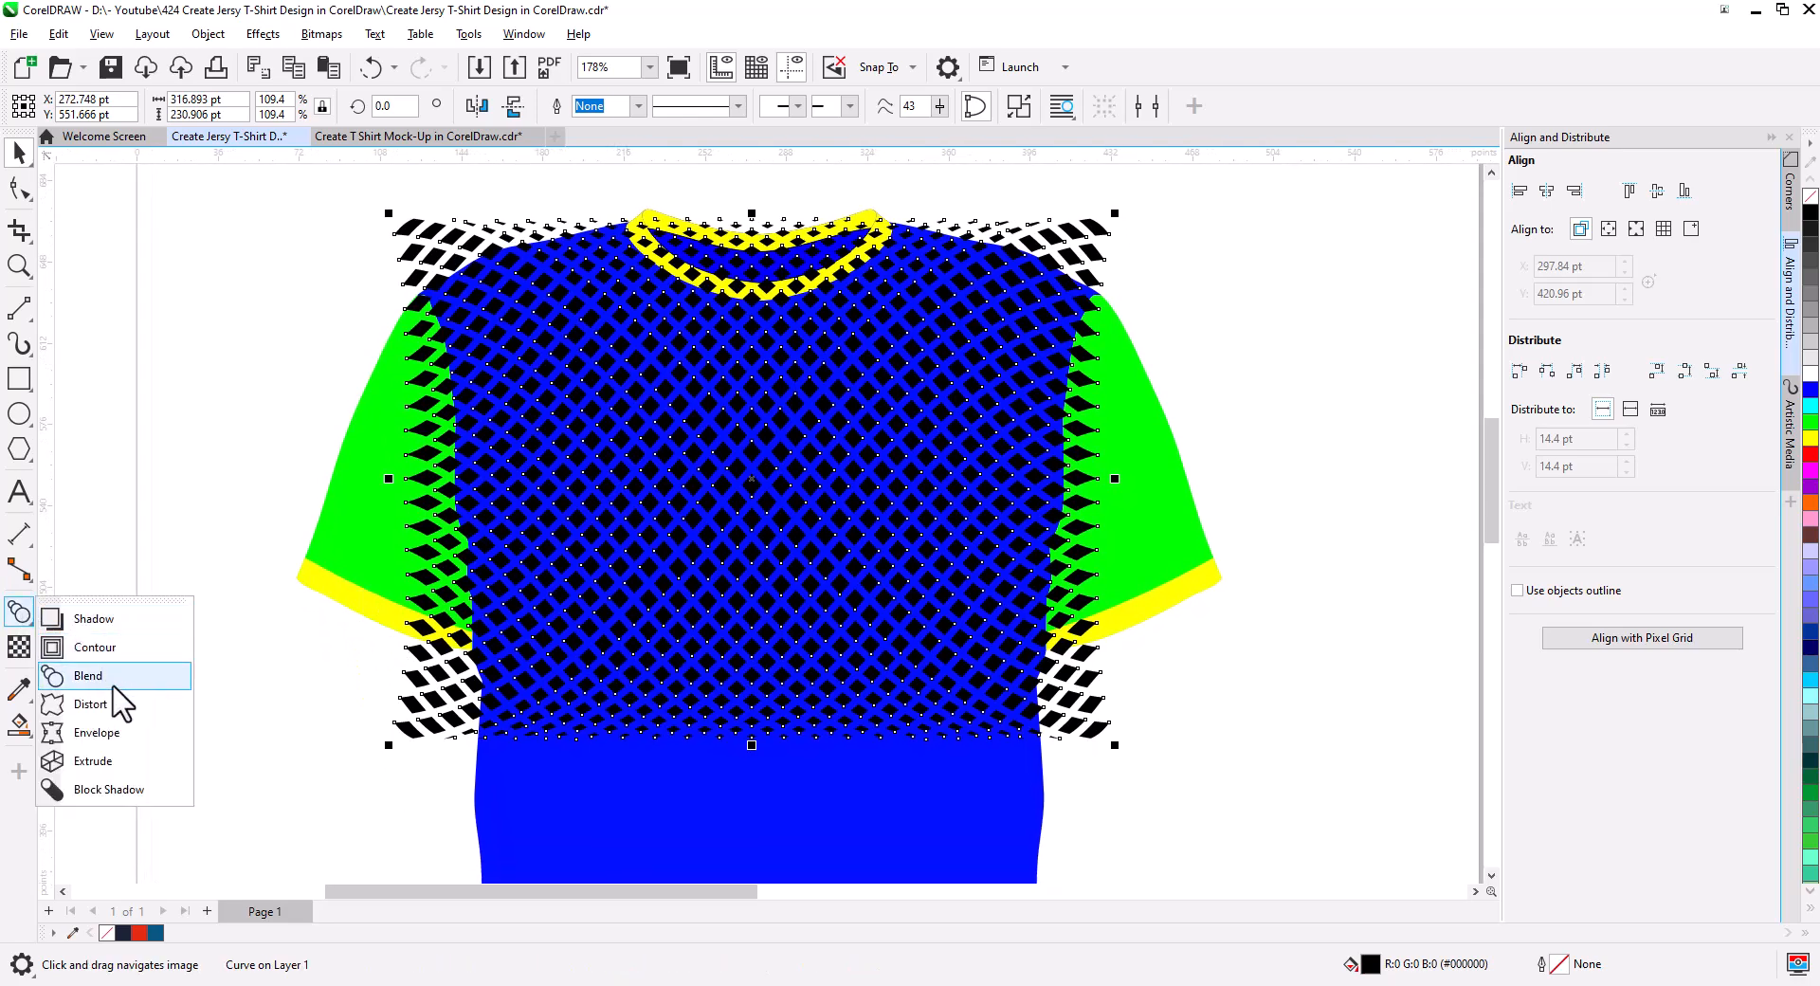
click(95, 732)
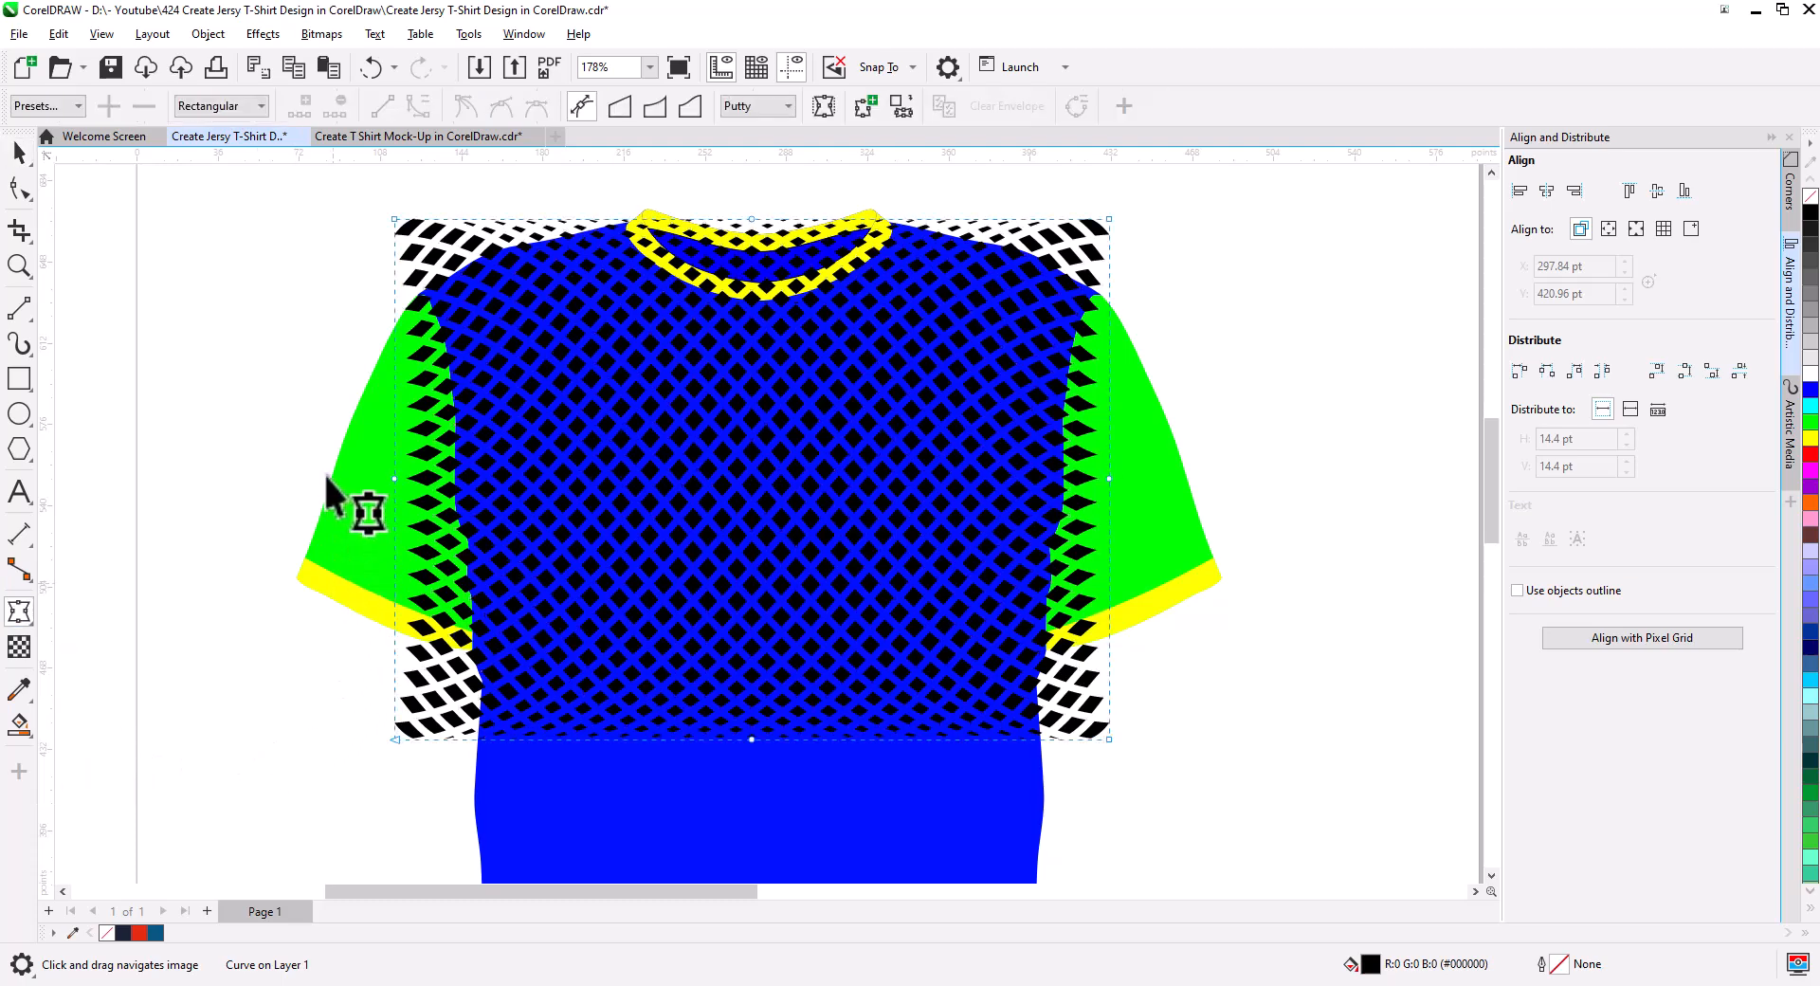
click(412, 484)
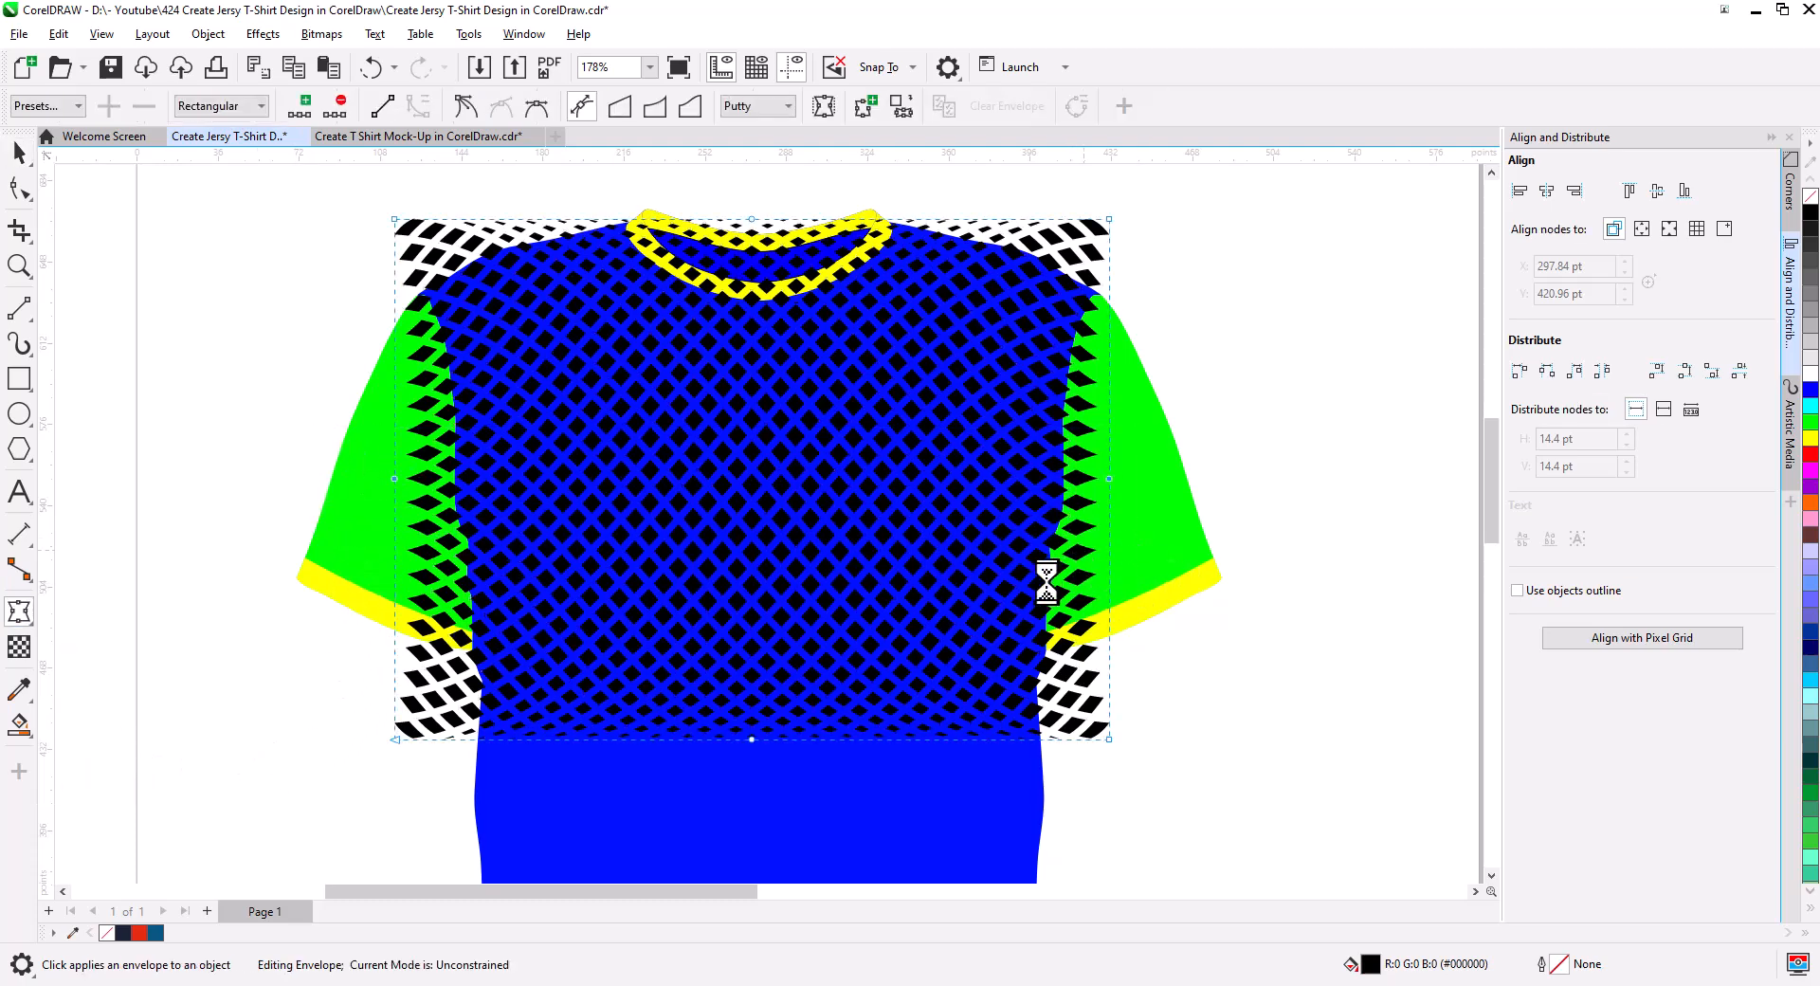
click(396, 738)
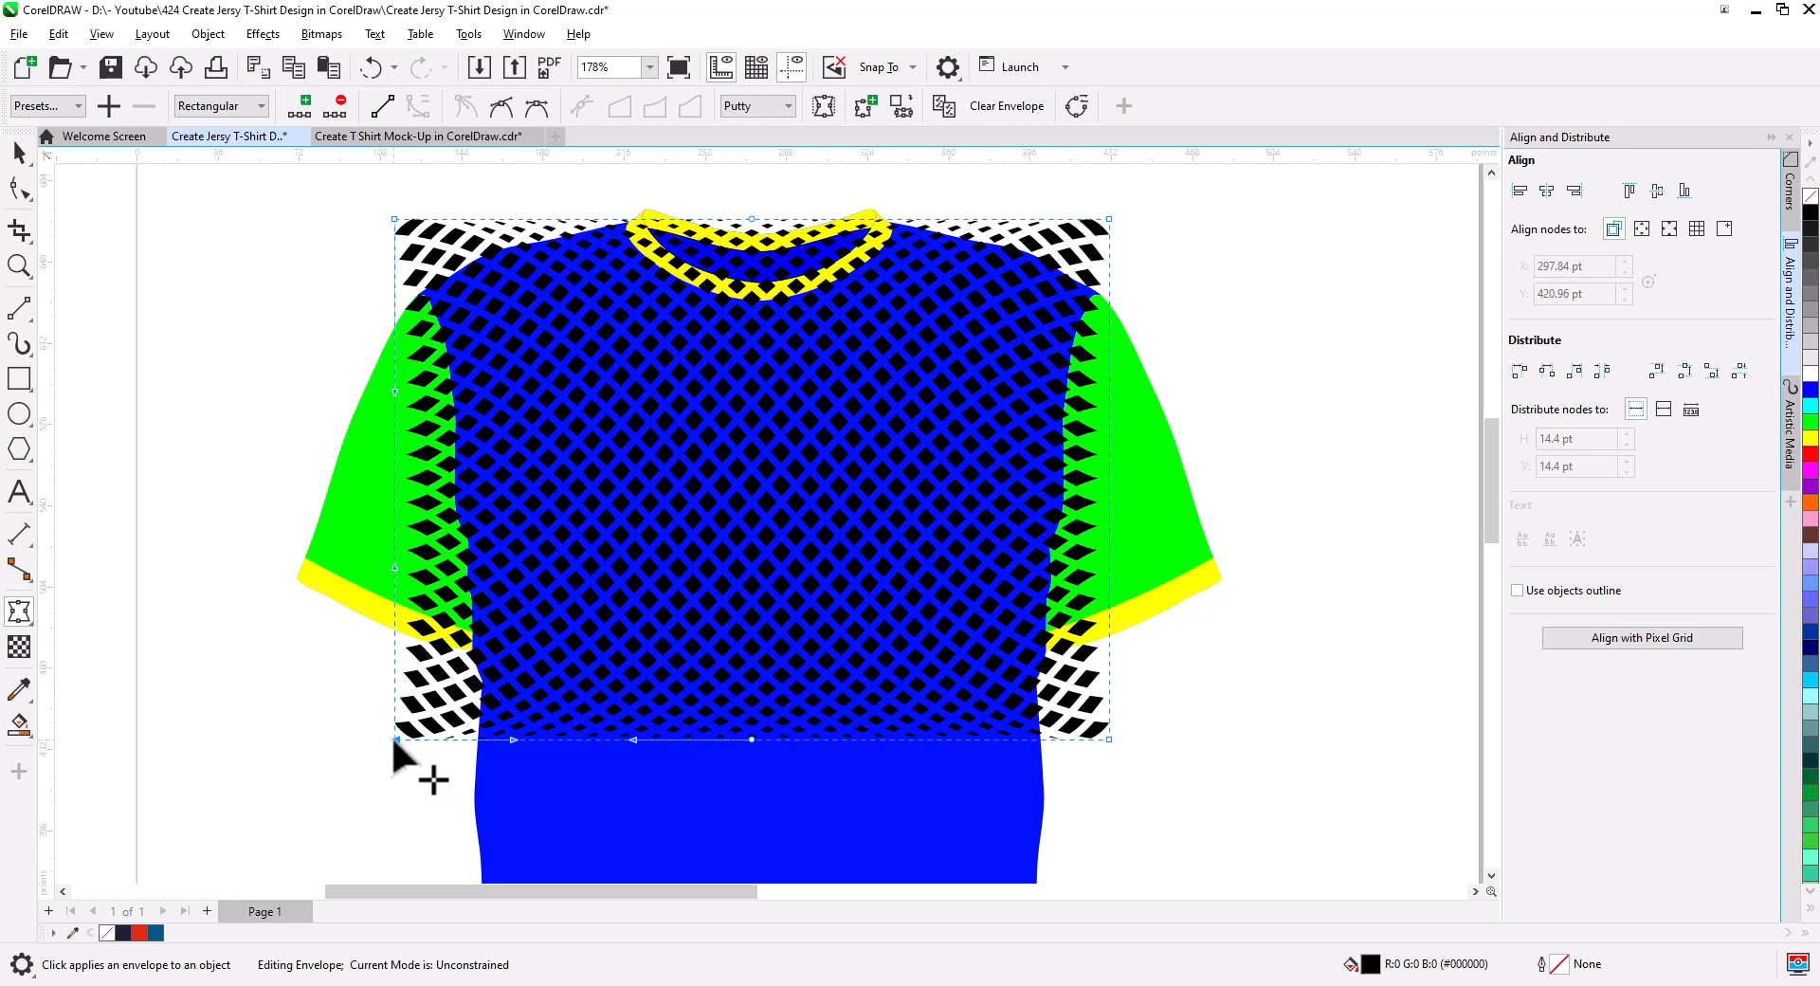
drag(395, 740, 478, 740)
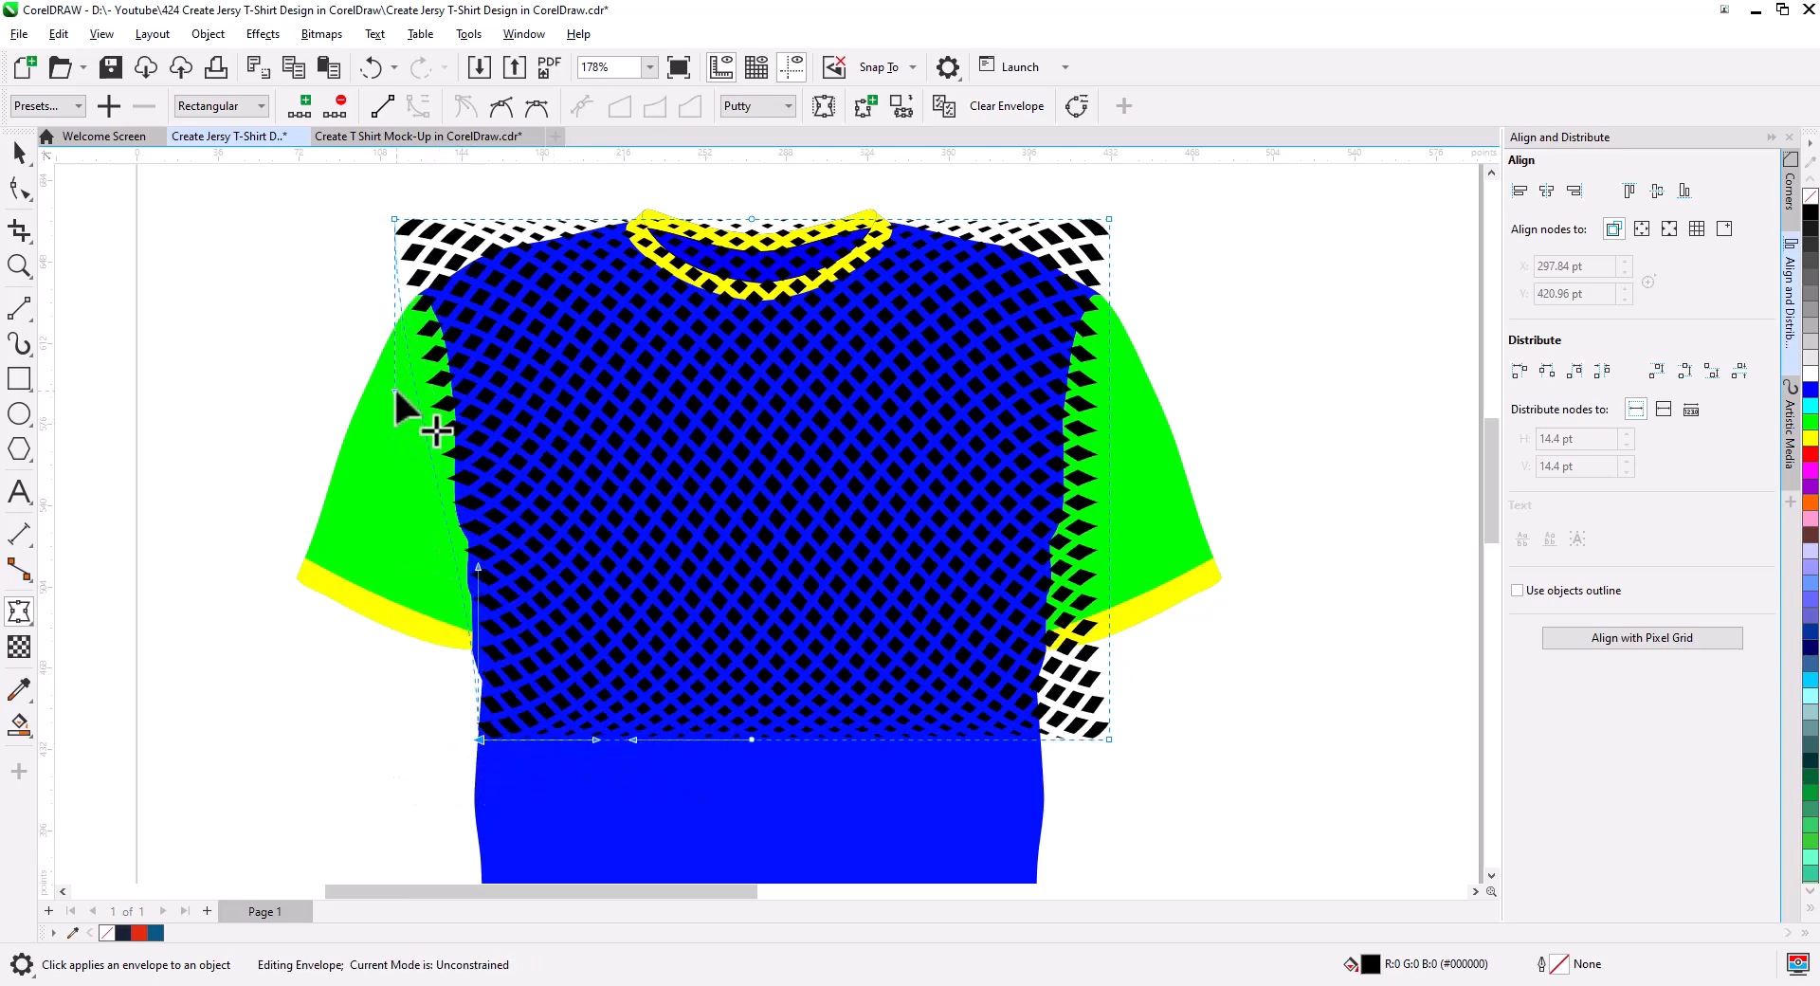
drag(395, 389, 406, 392)
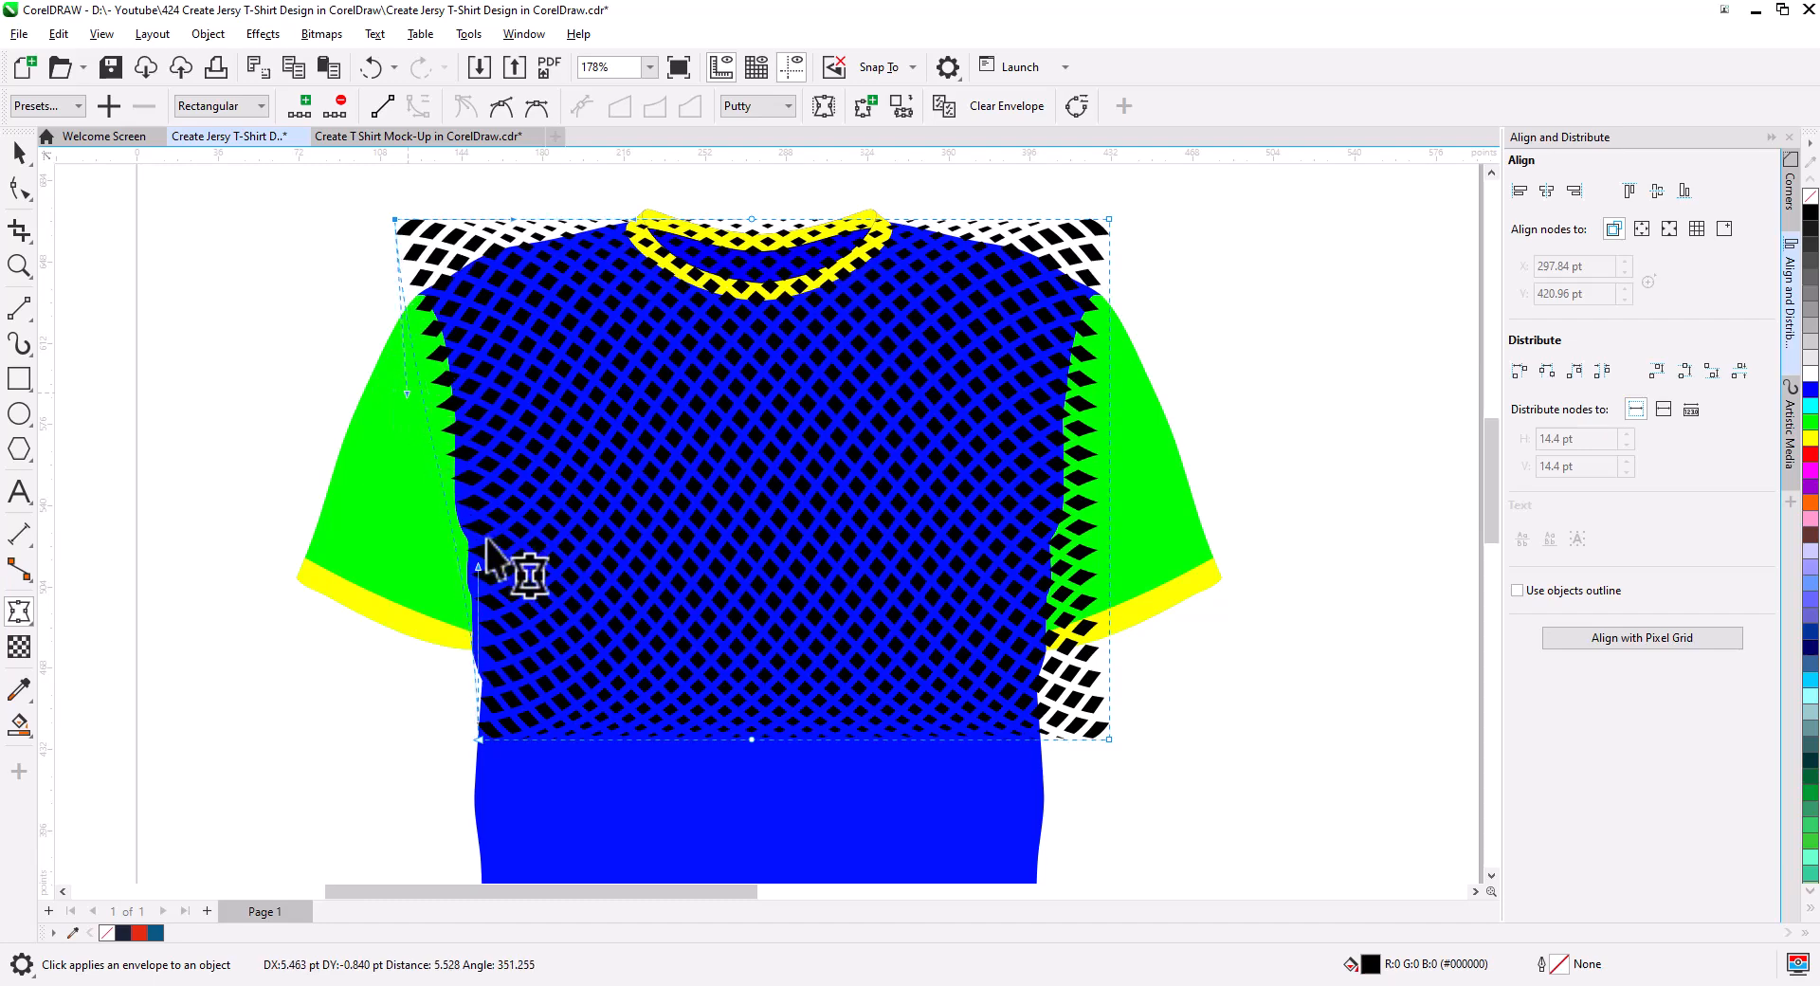
drag(479, 565, 468, 574)
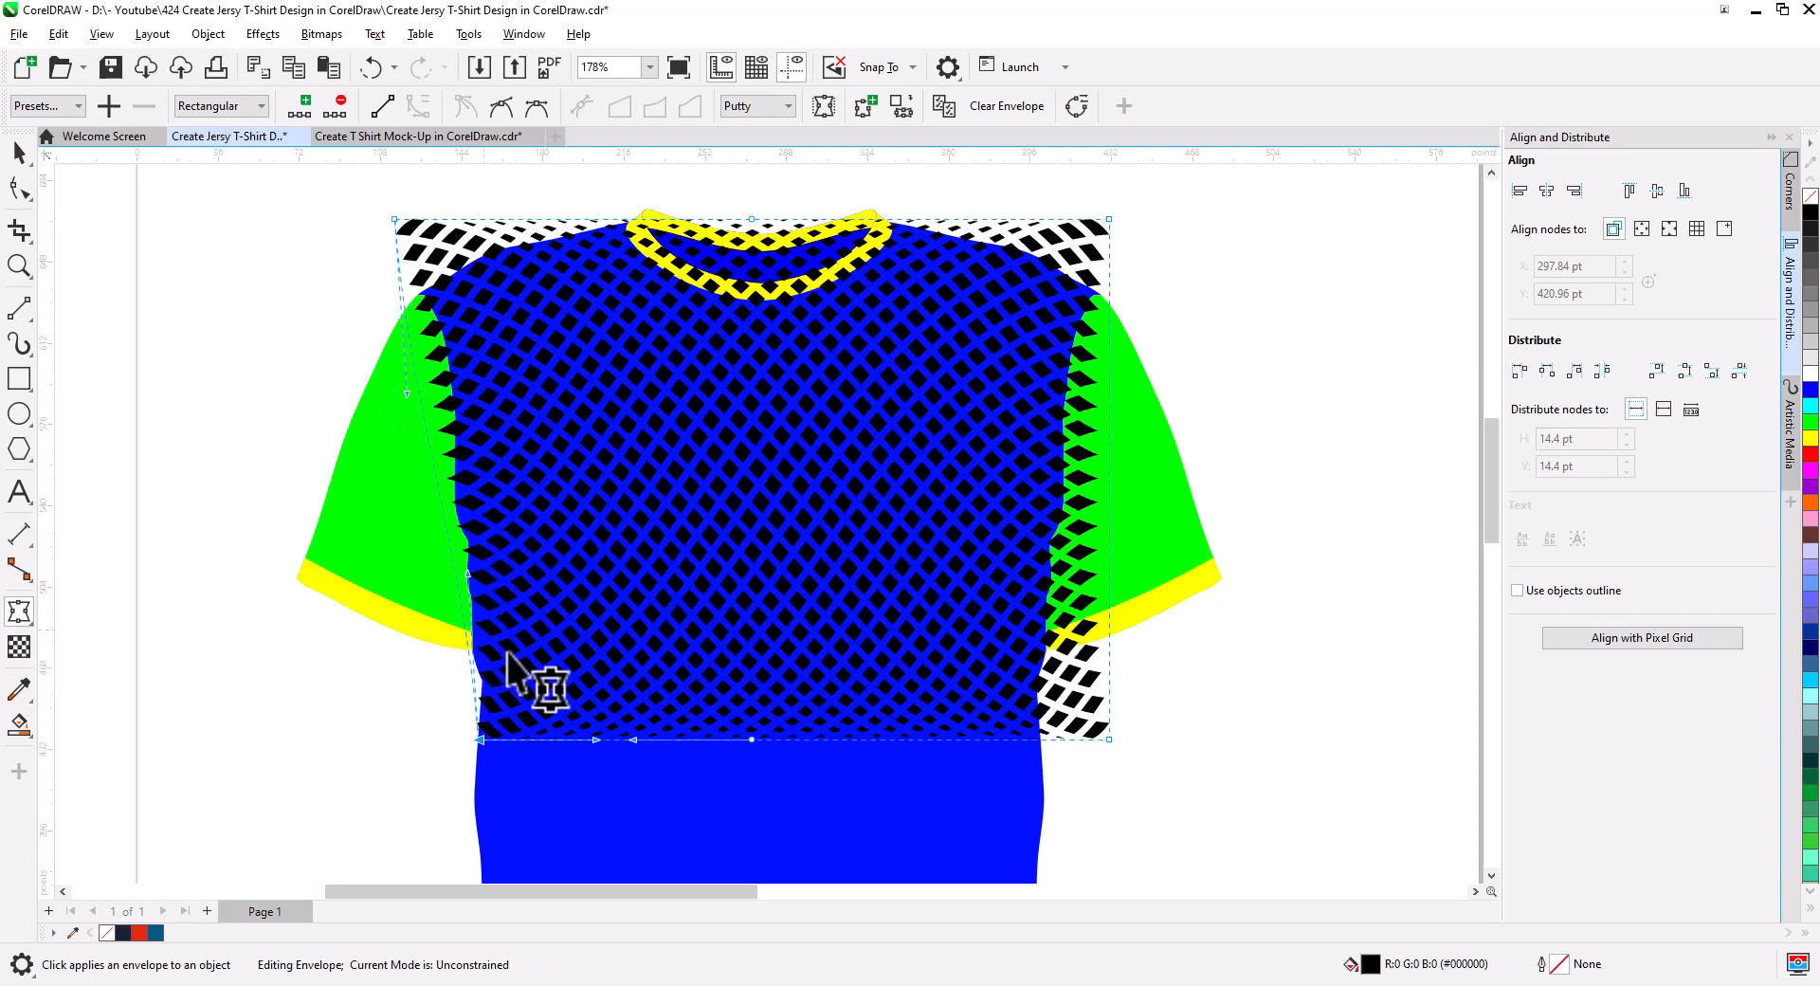
- Pull the envelope's lower-right corner in to the shirt body and curve the right edge to follow the side
drag(1108, 739, 1041, 737)
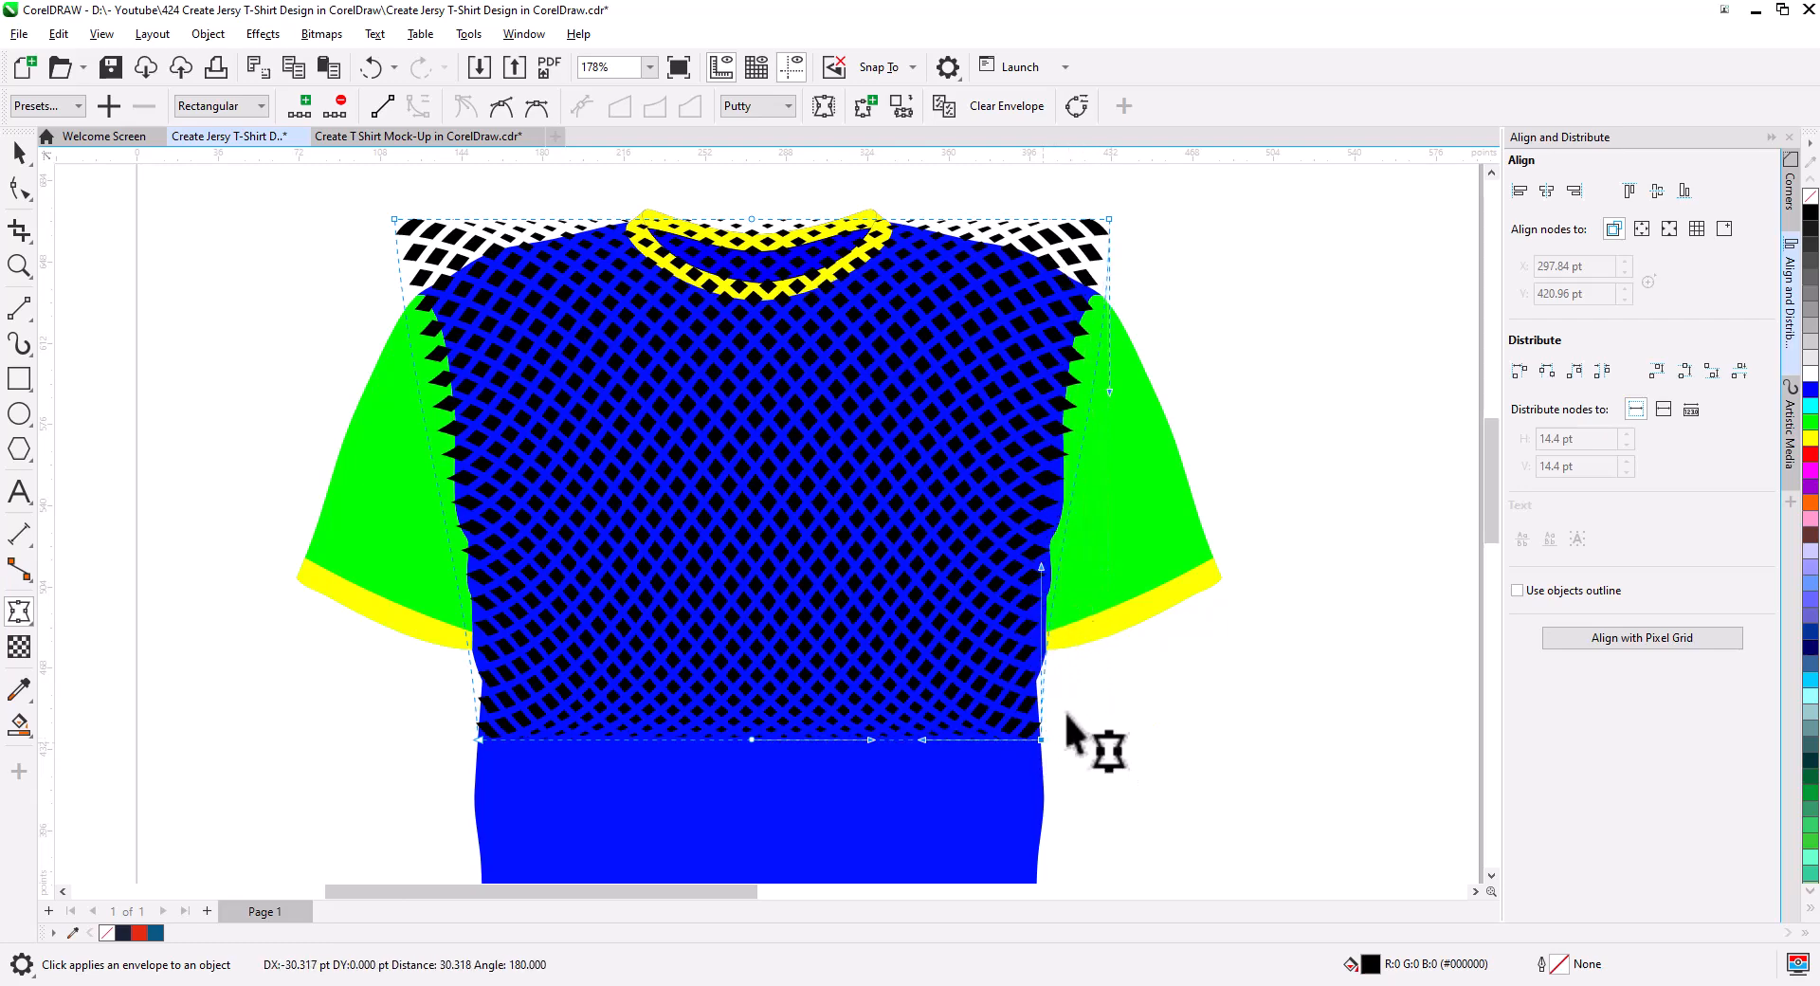
mouse_move(1108, 387)
mouse_down()
mouse_move(1098, 406)
mouse_move(1087, 394)
mouse_up()
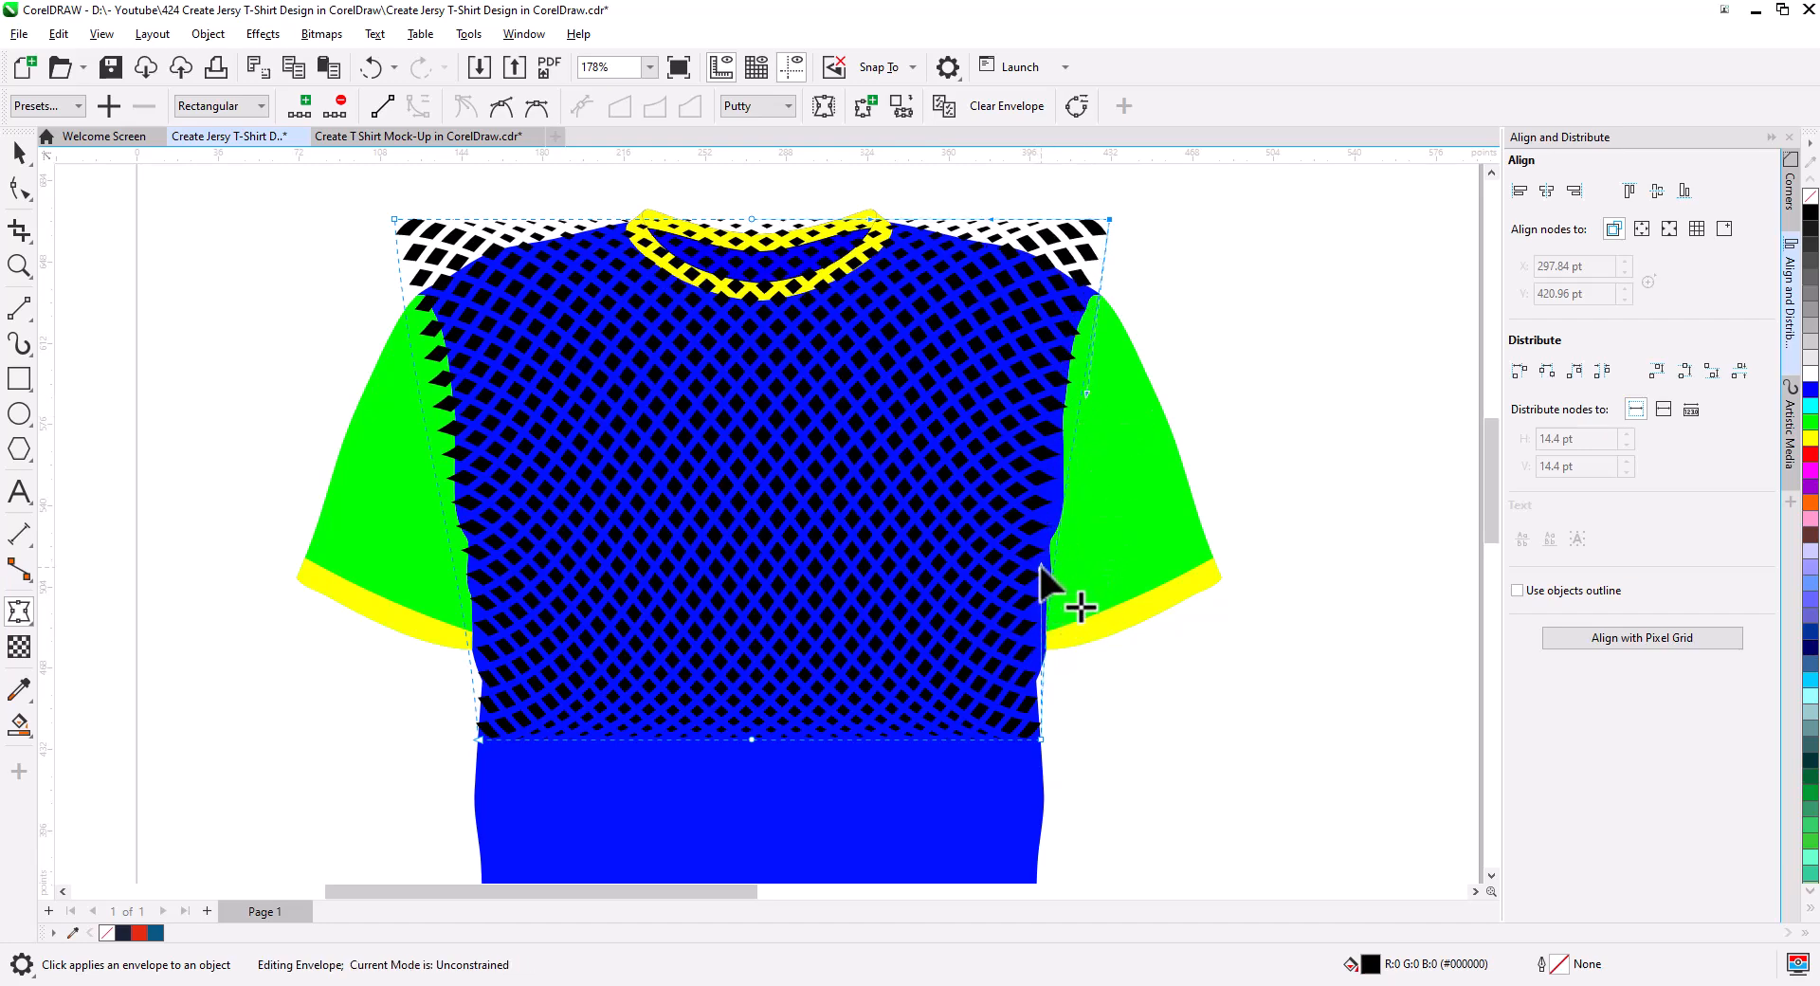
drag(1040, 568, 1061, 572)
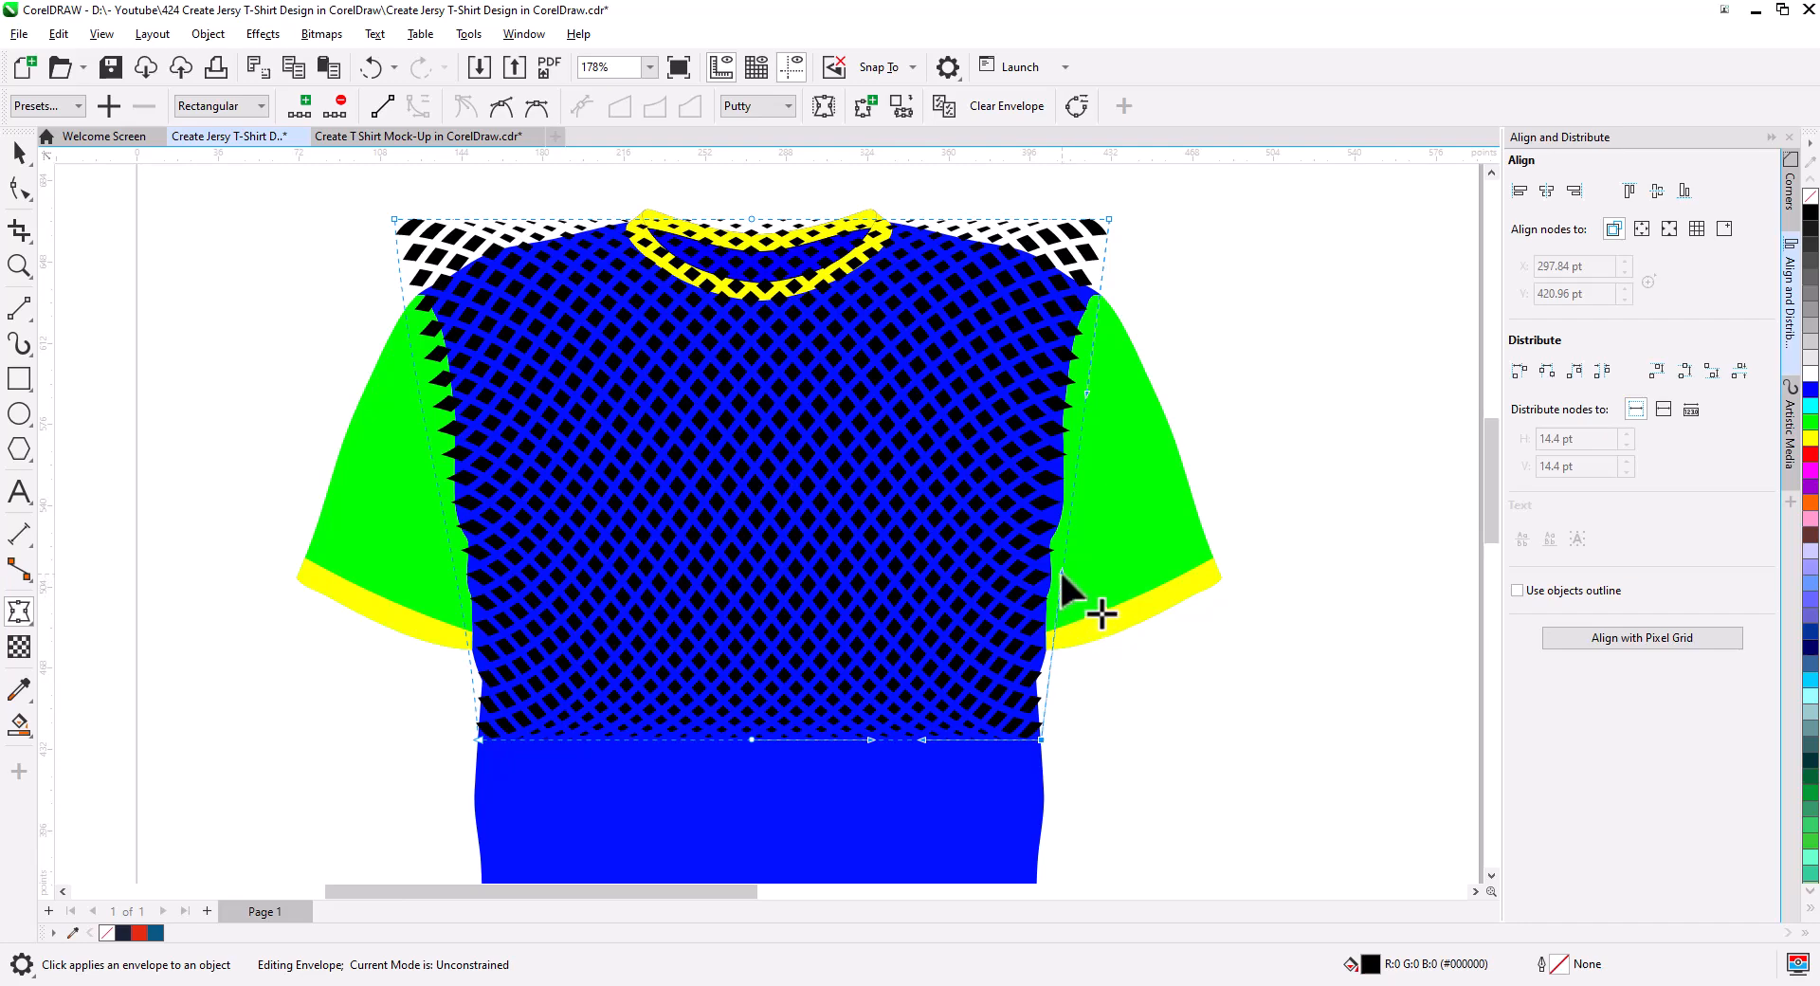
drag(1061, 573, 1065, 572)
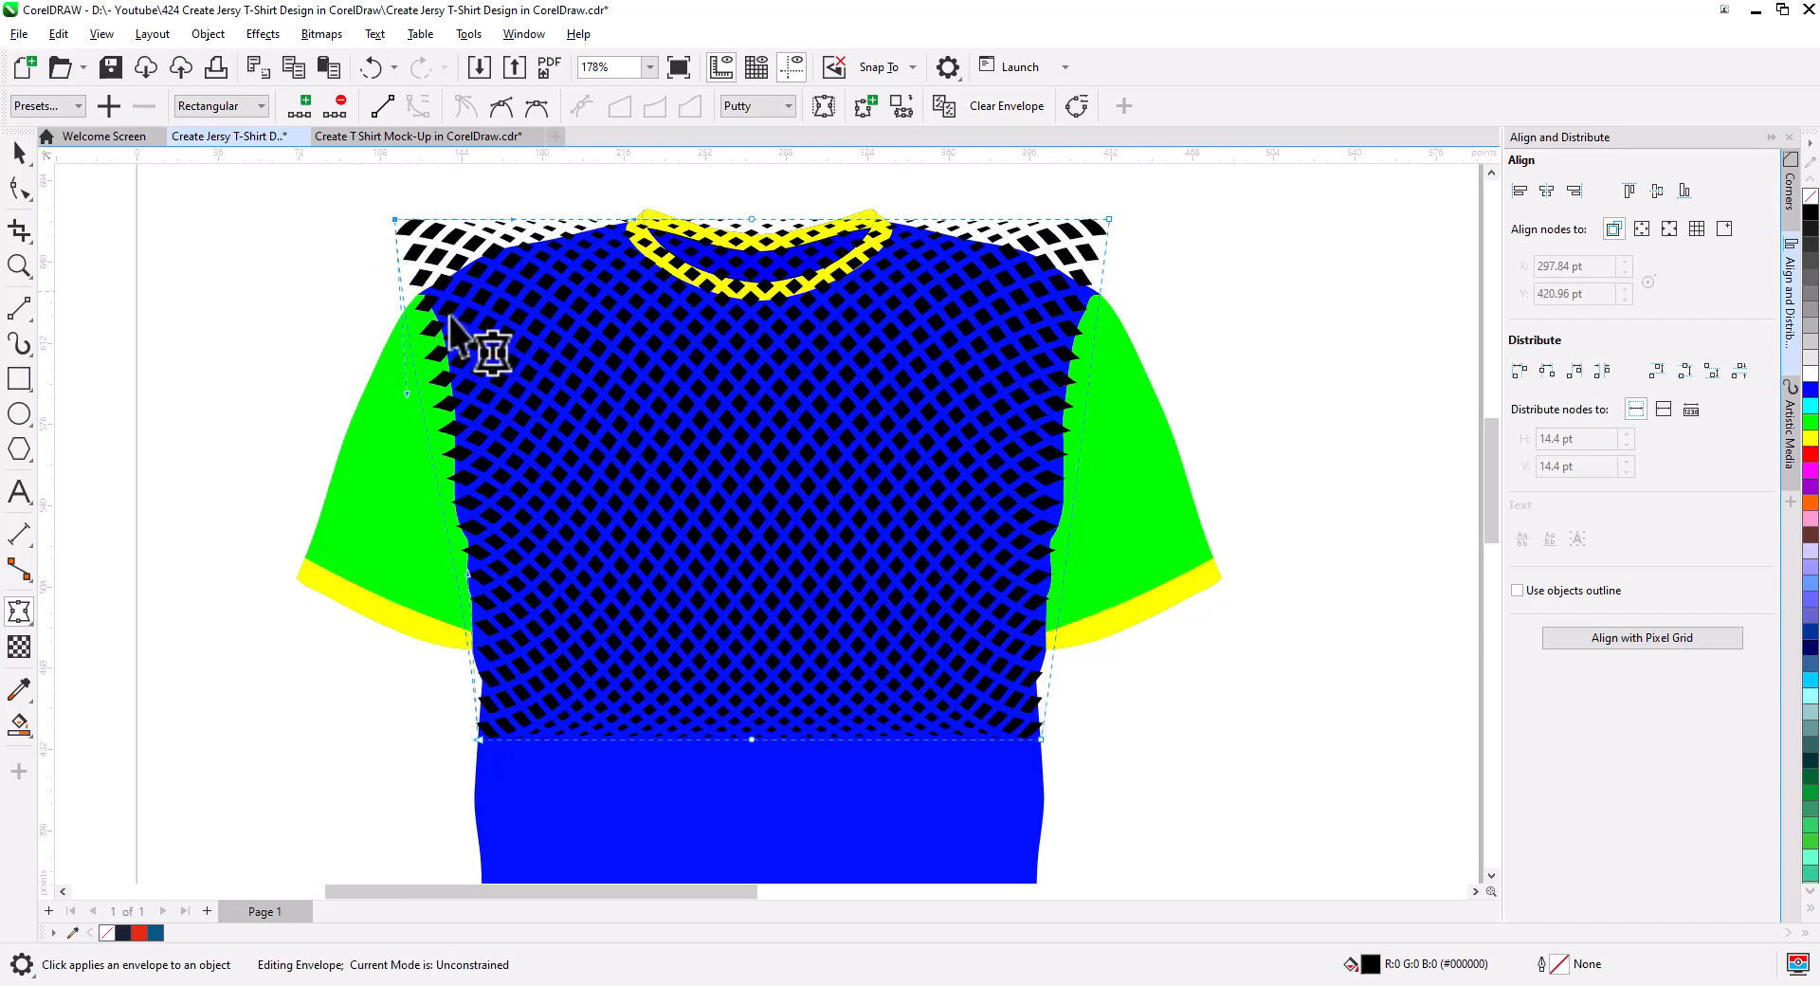
- Refine the envelope's left edge by adjusting its two curve handles to follow the armhole and side of the shirt
drag(406, 396, 441, 401)
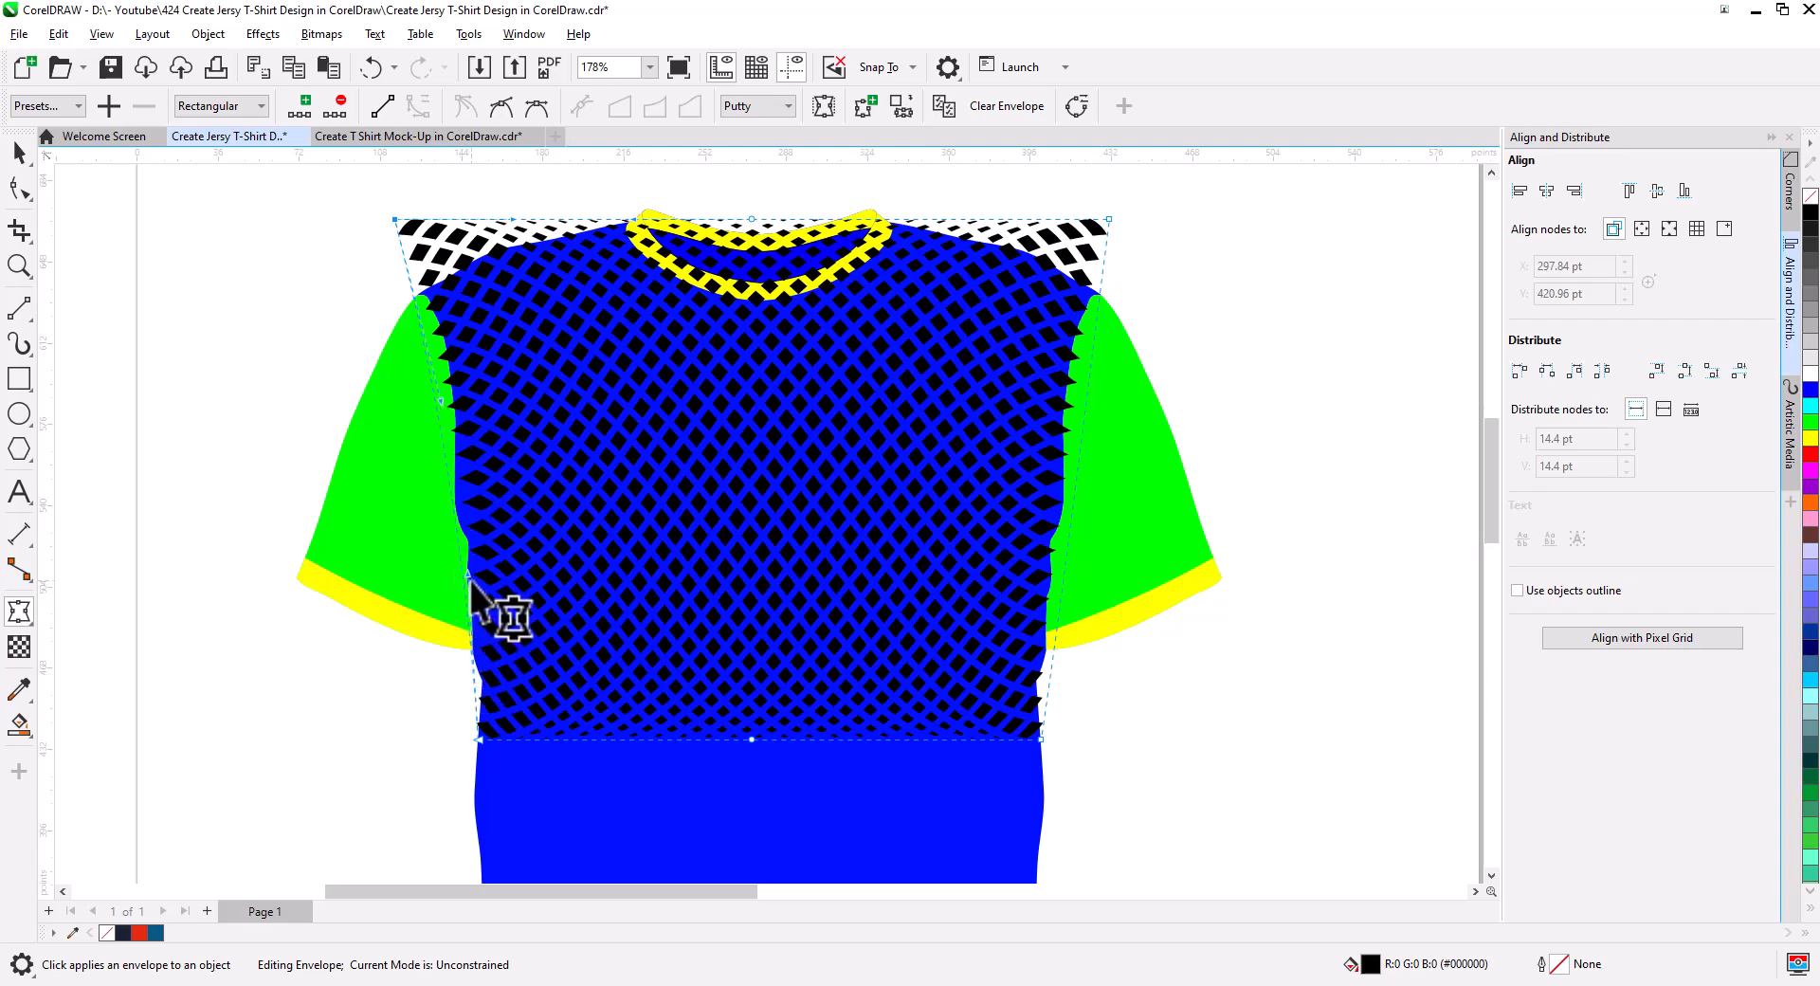
drag(467, 574, 451, 576)
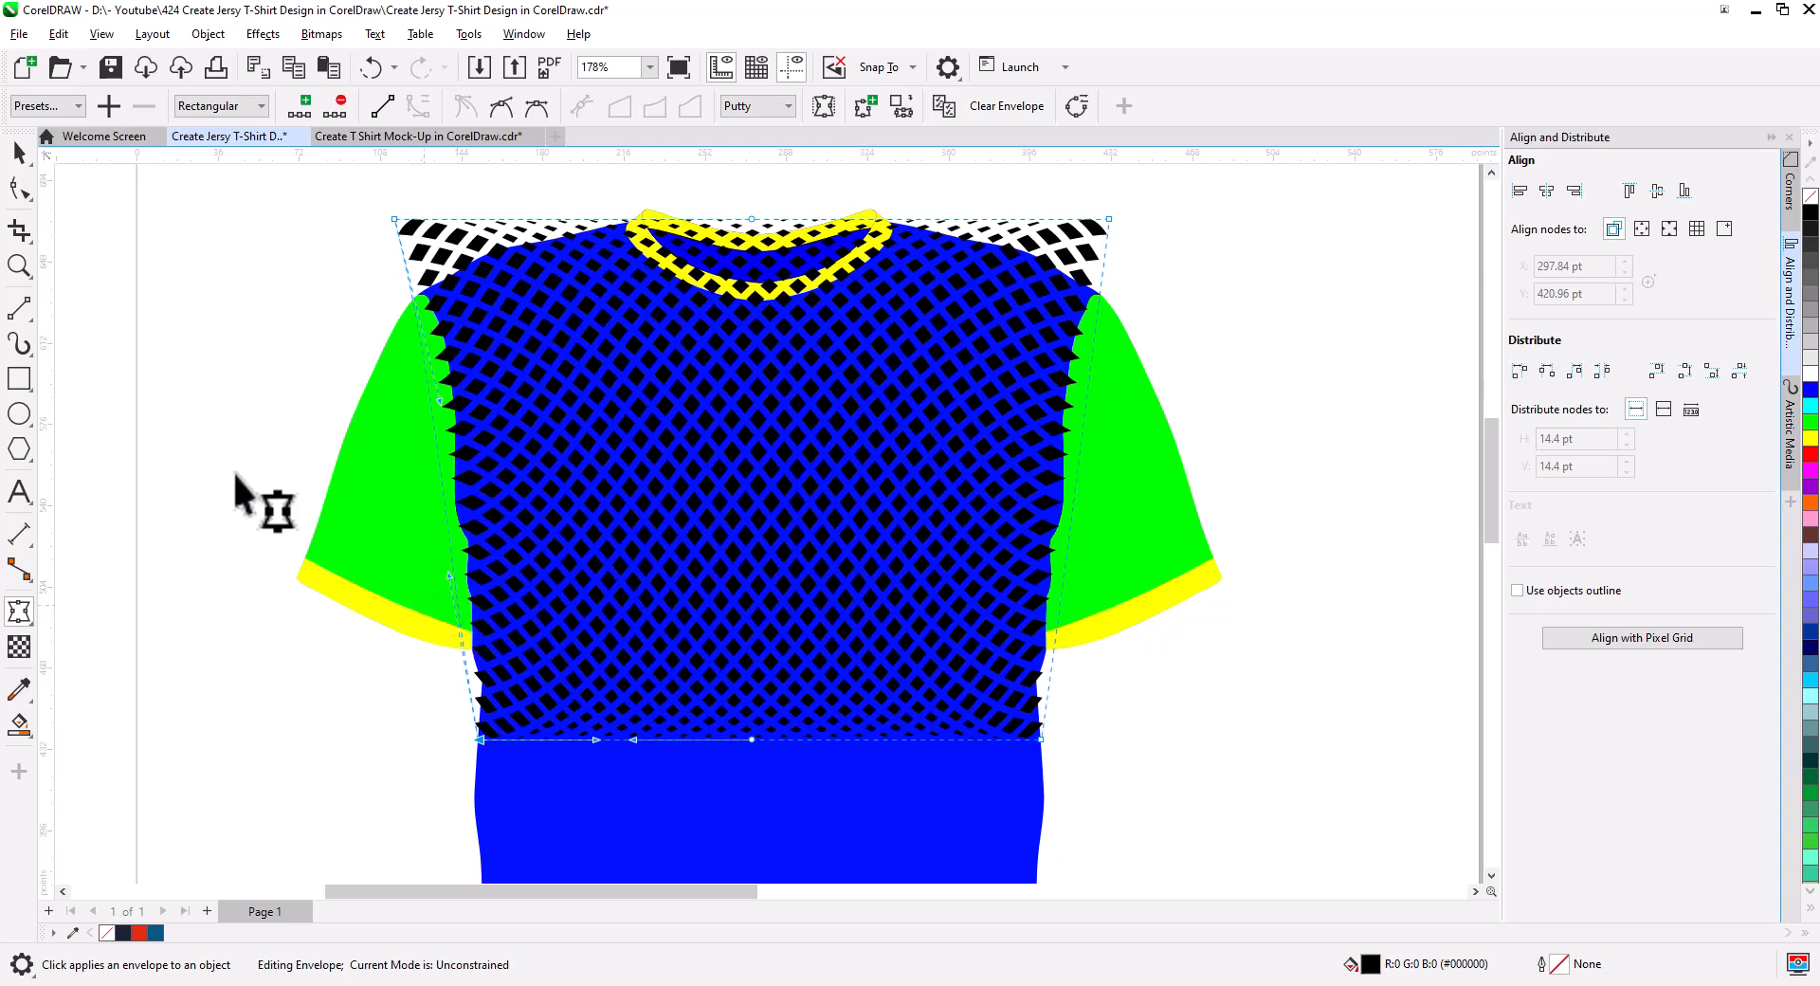
key(h)
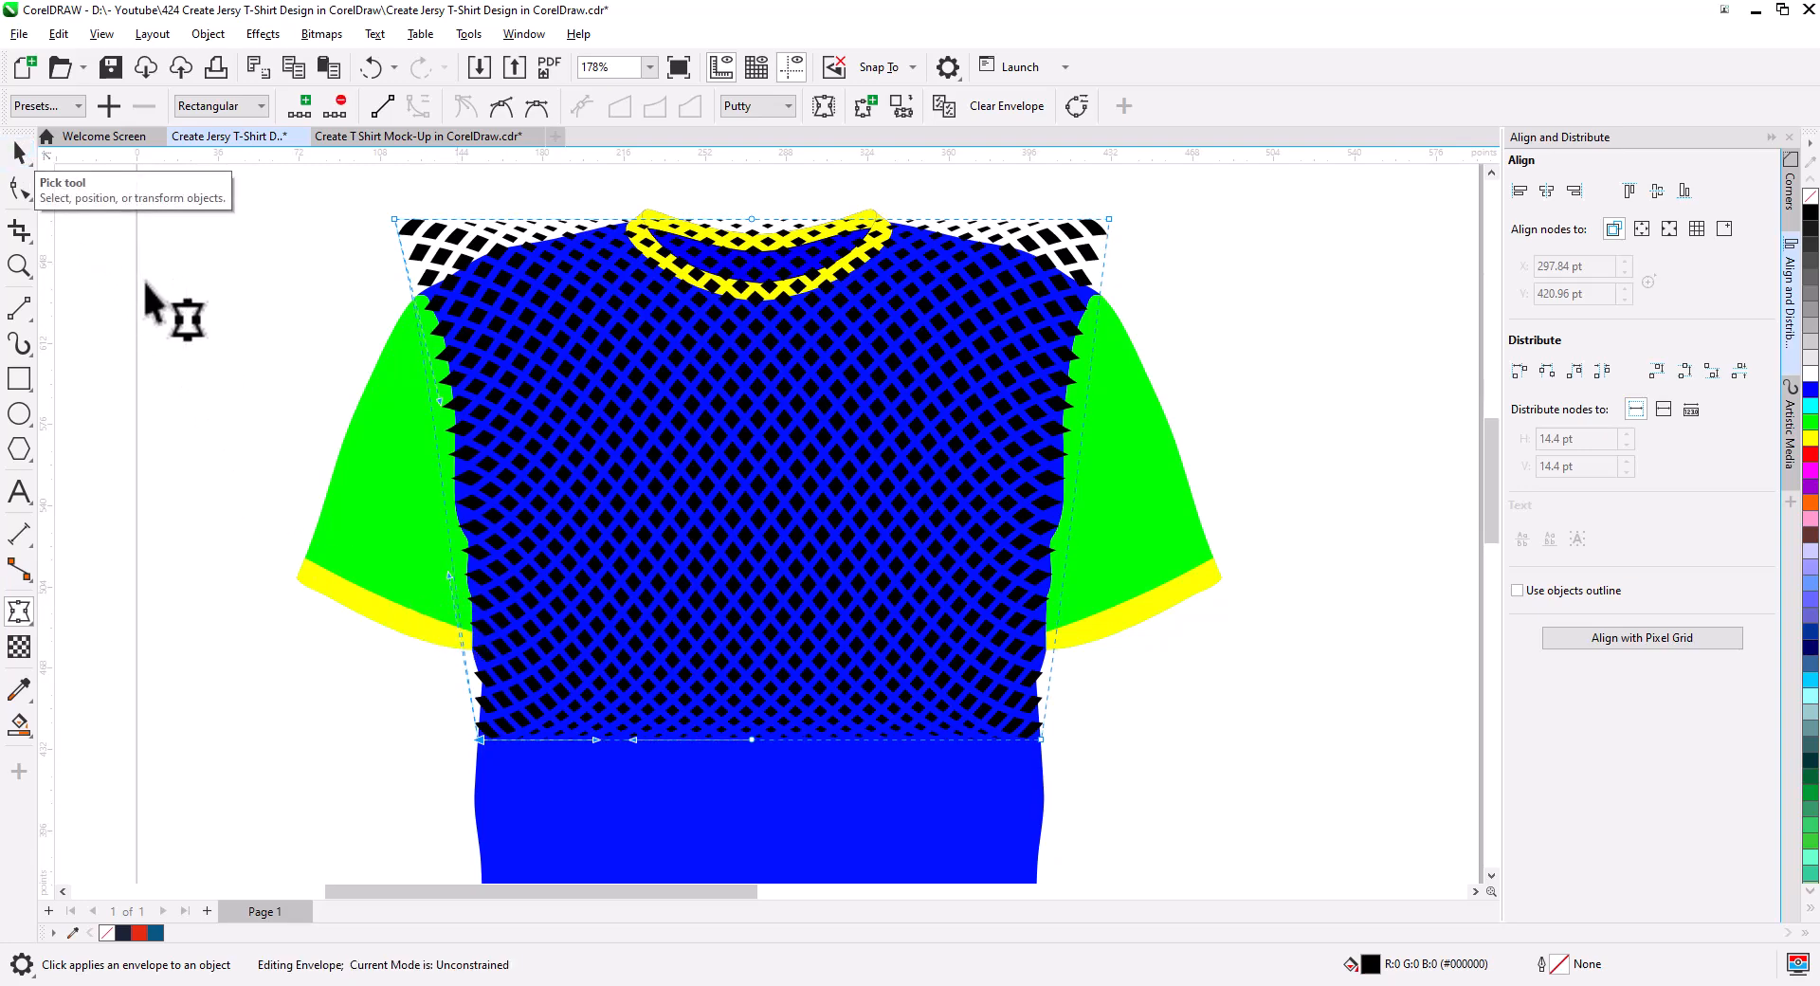
- Pull the middle node of the envelope's bottom edge upward so the lower edge of the diamond pattern arches
drag(651, 569, 661, 483)
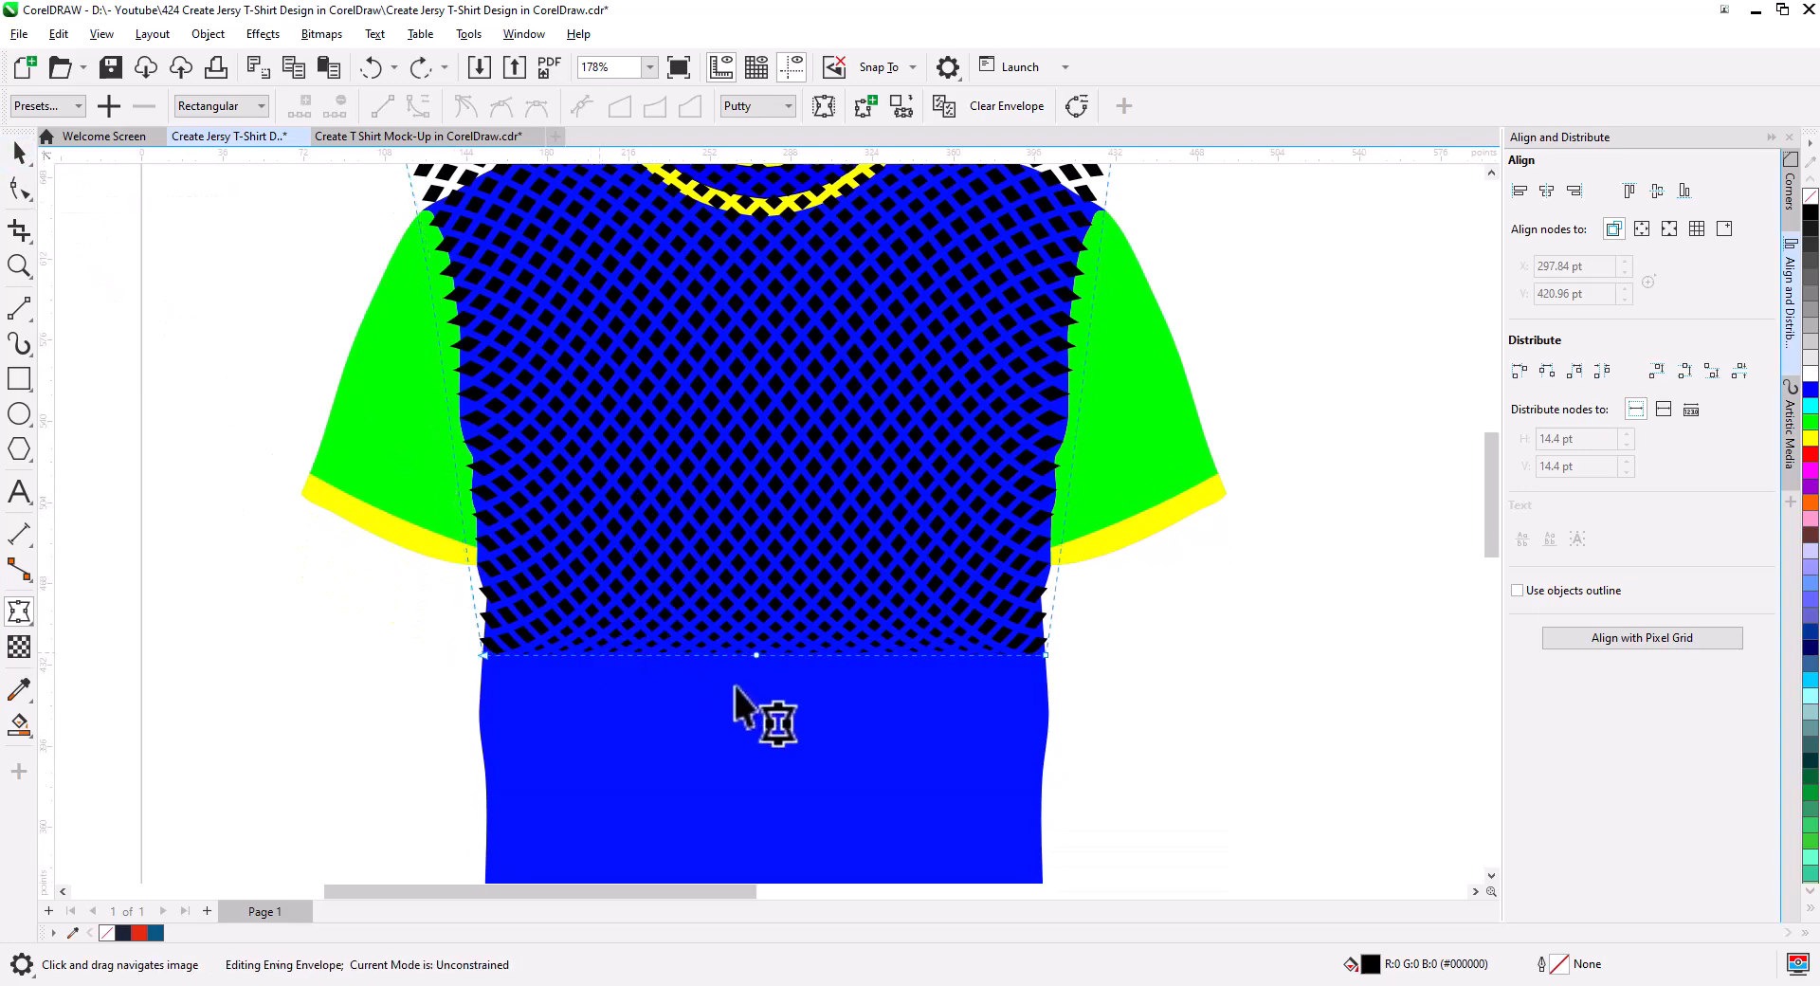
click(756, 655)
drag(756, 655, 760, 633)
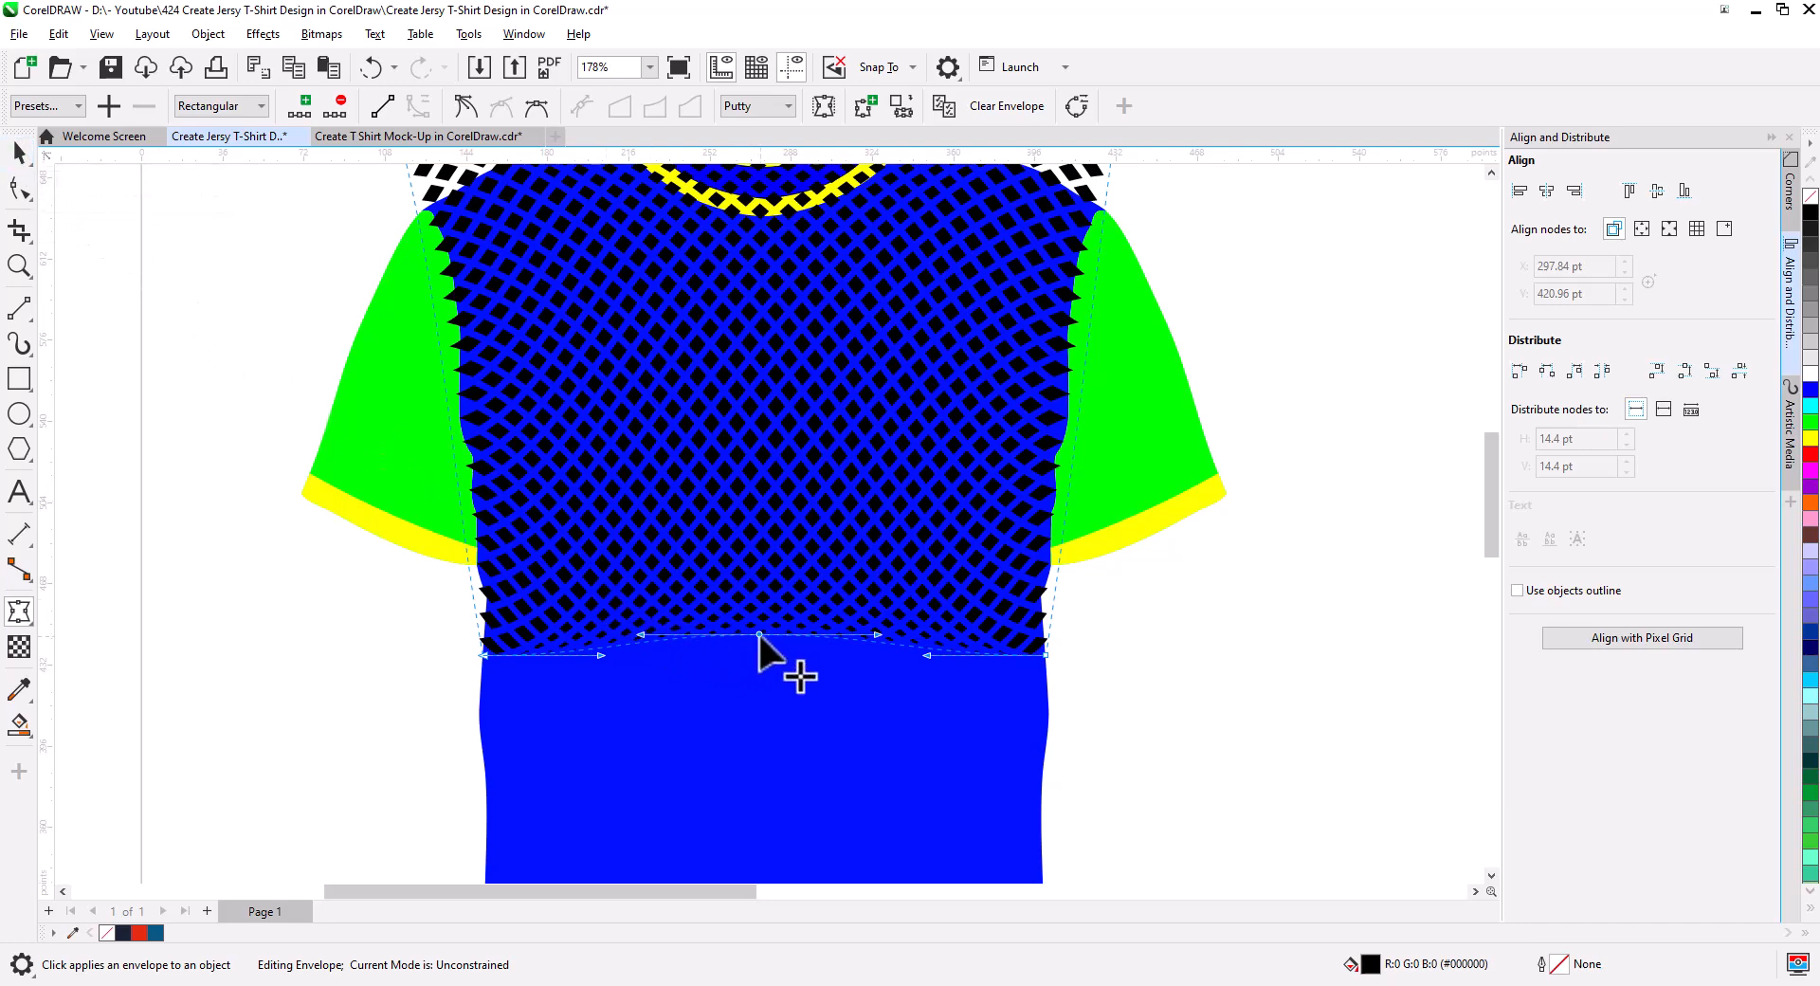
drag(758, 633, 758, 620)
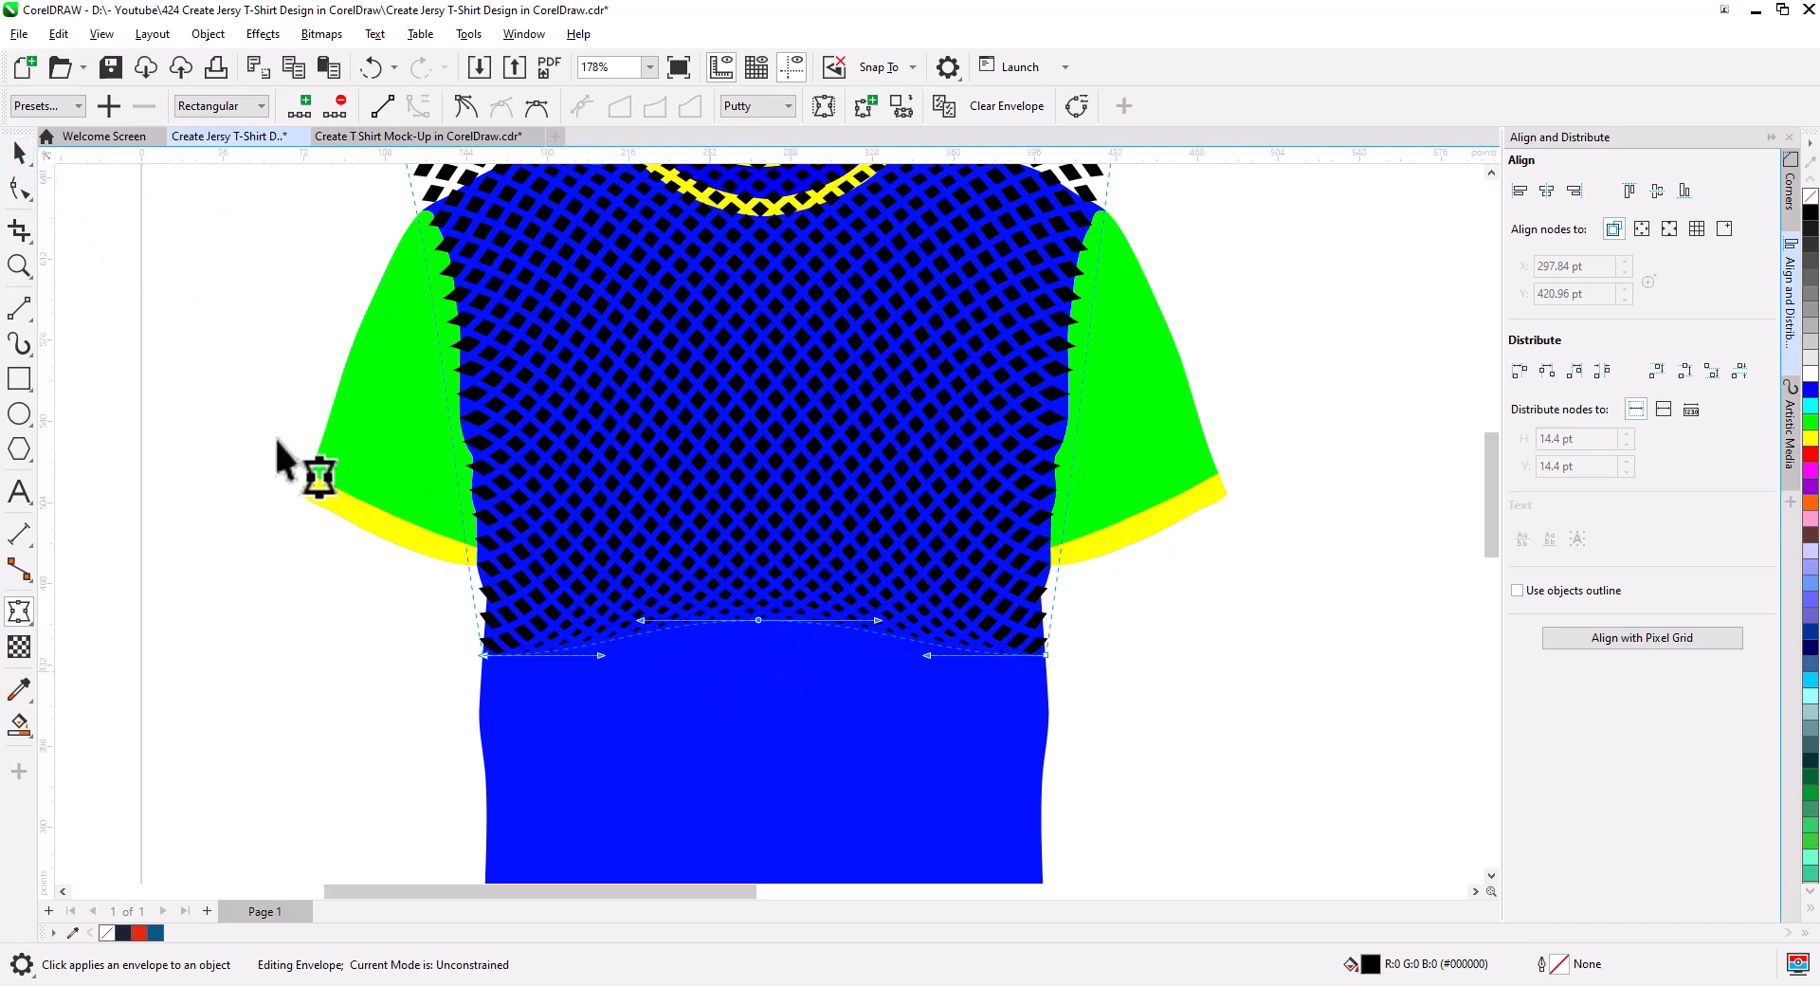
- Fill the diamond pattern with the dark blue-teal colour from the document palette
click(18, 151)
click(189, 488)
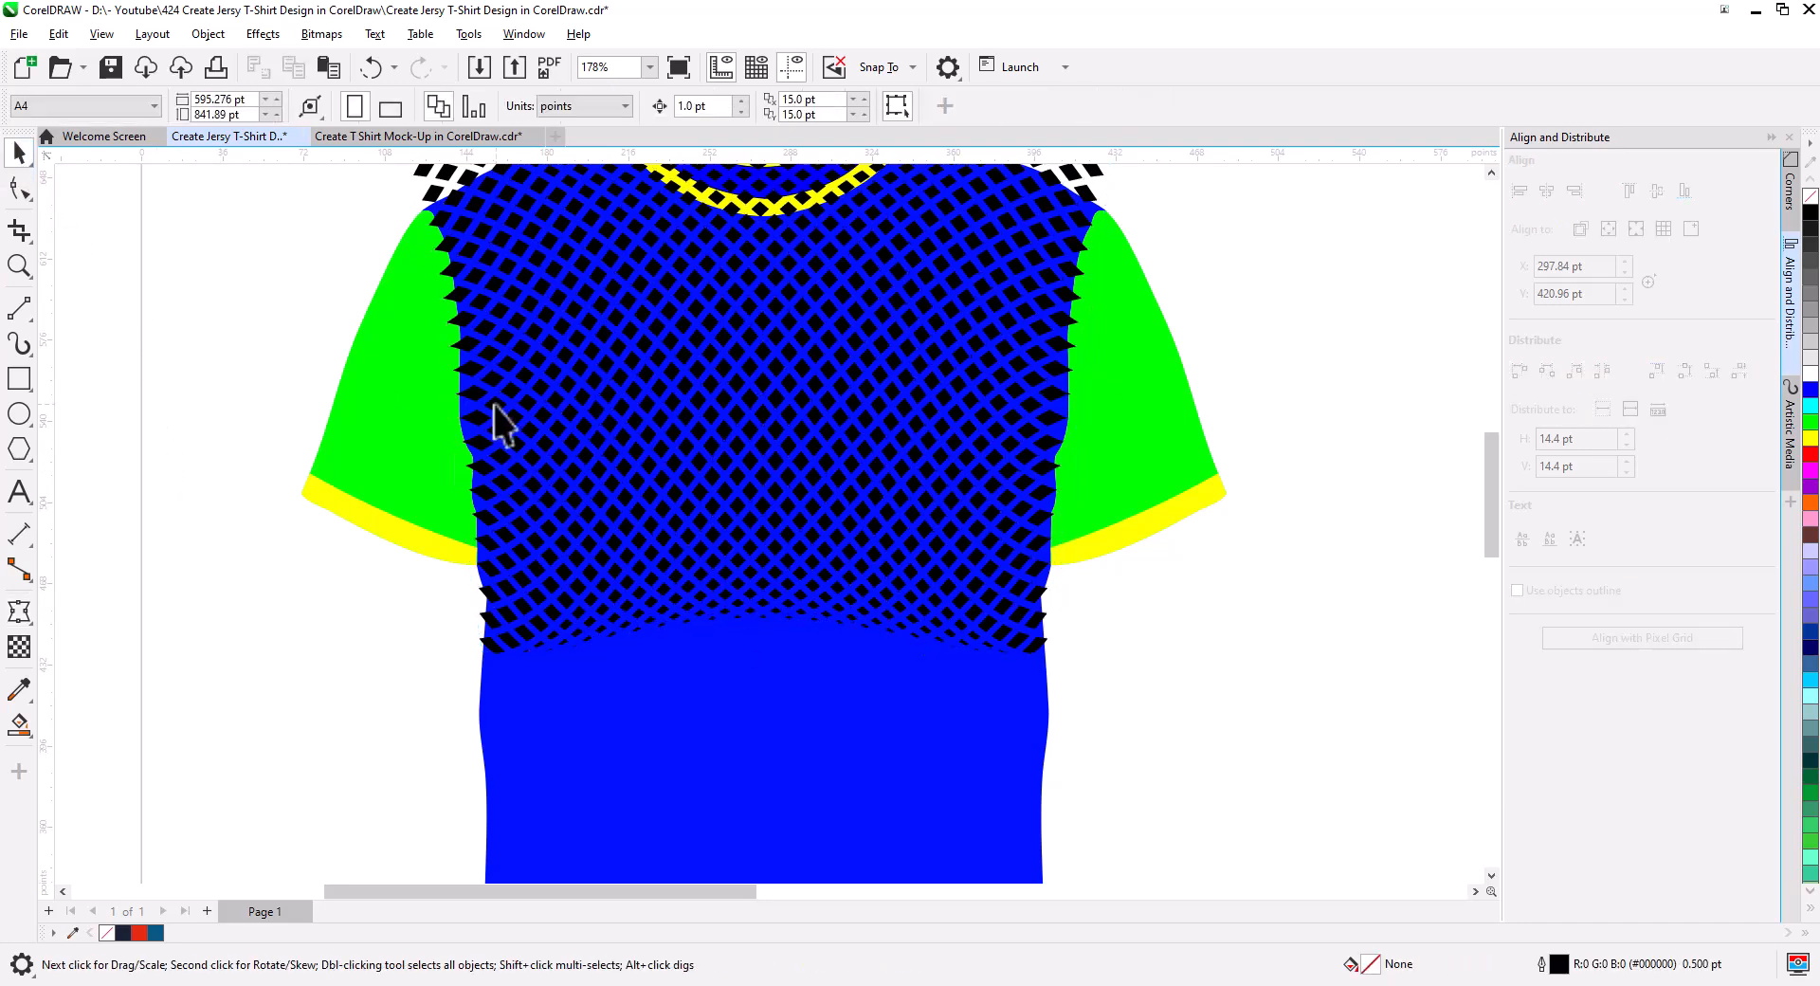
click(440, 195)
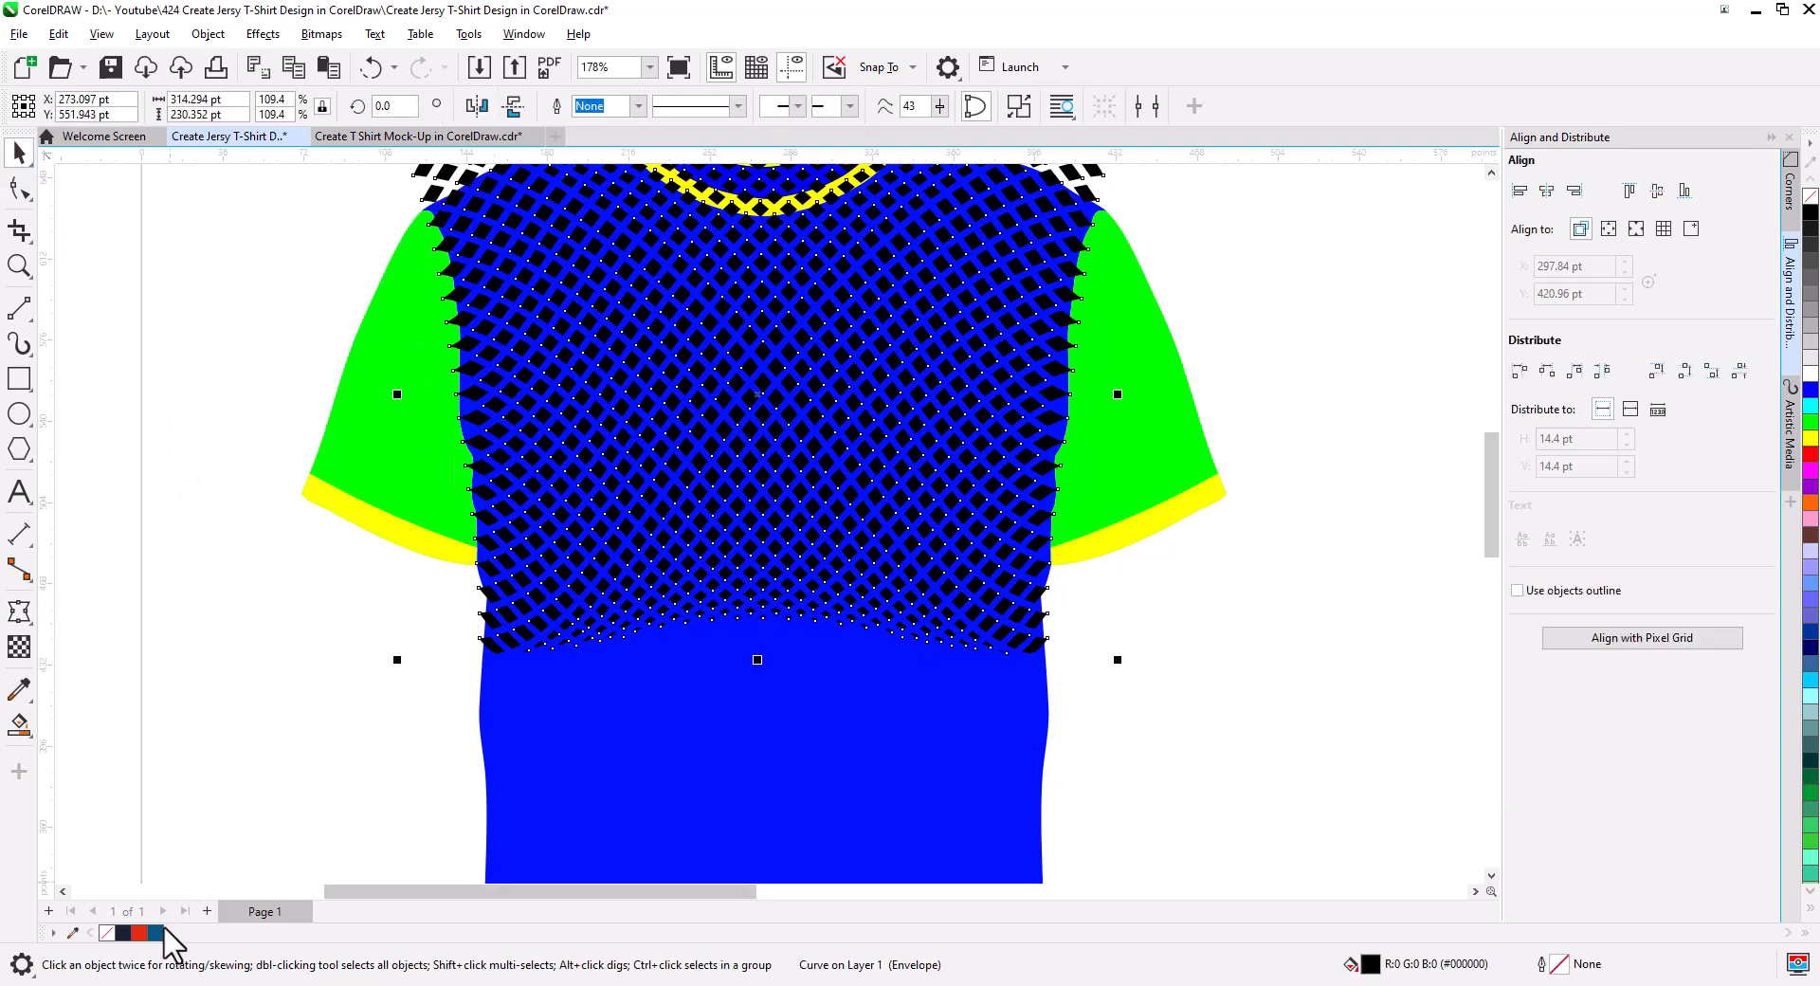
click(156, 932)
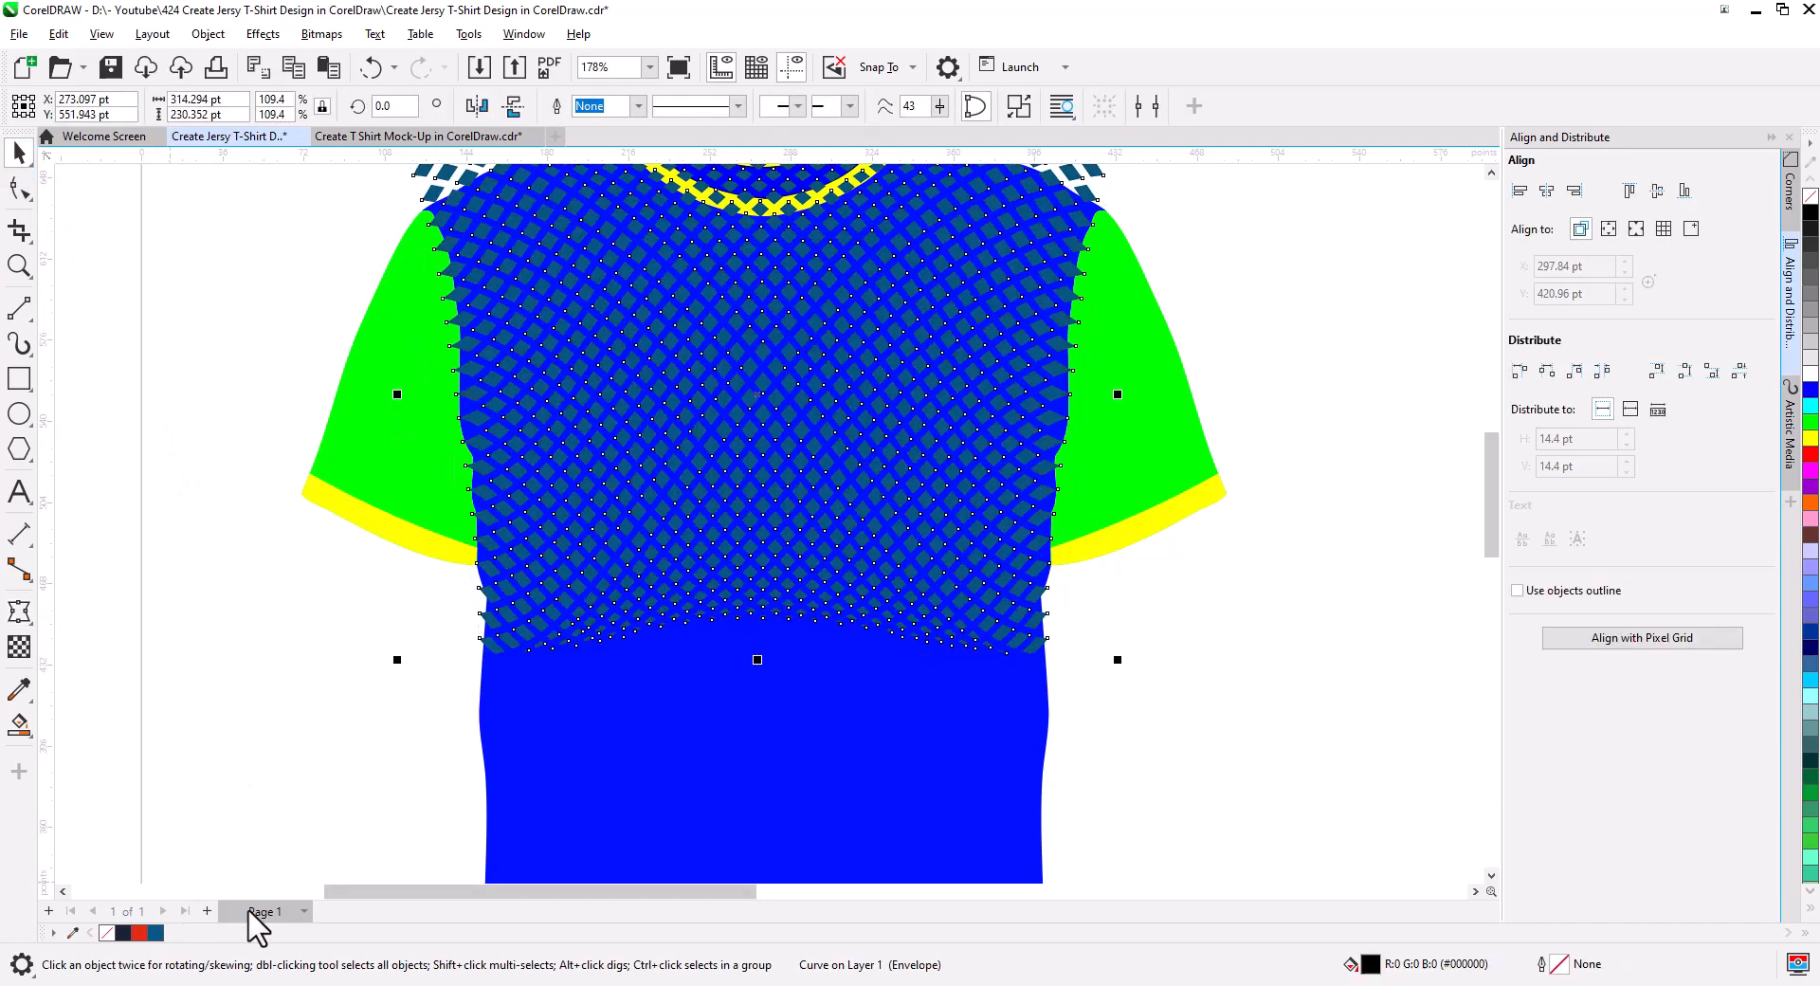
- PowerClip the diamond pattern inside the shirt body and fill the body with the dark navy document colour
right_click(677, 495)
click(793, 569)
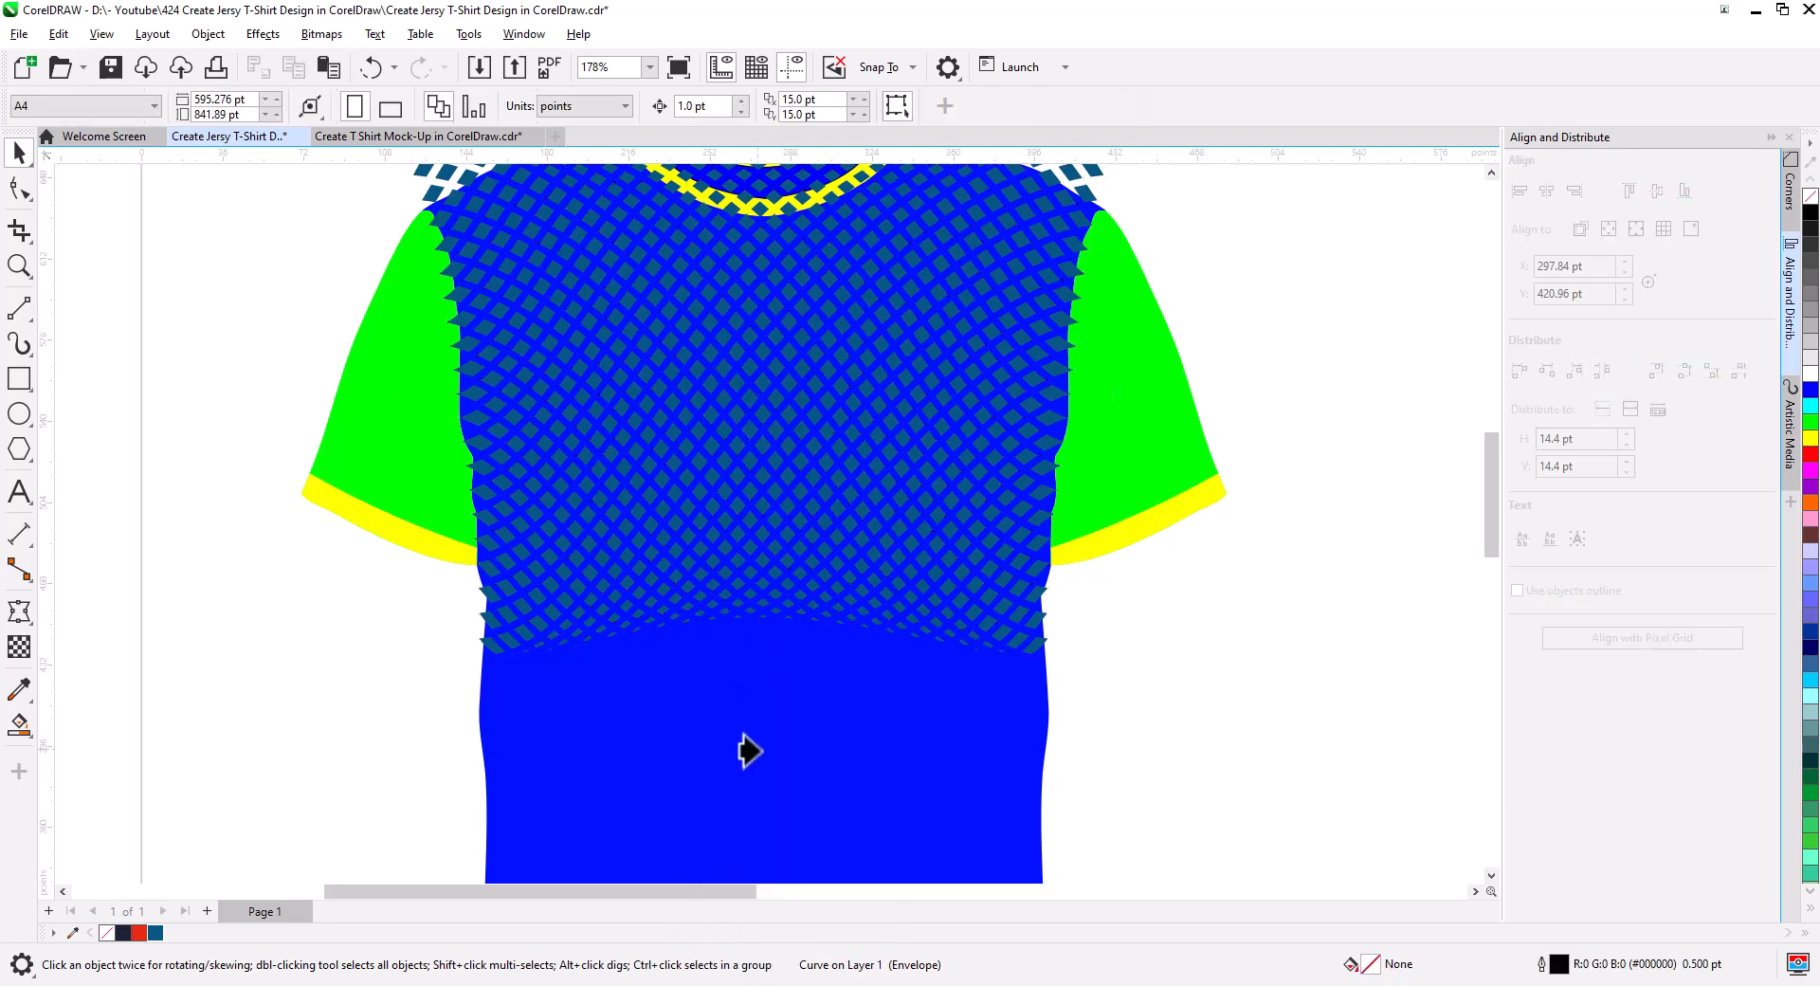
click(749, 752)
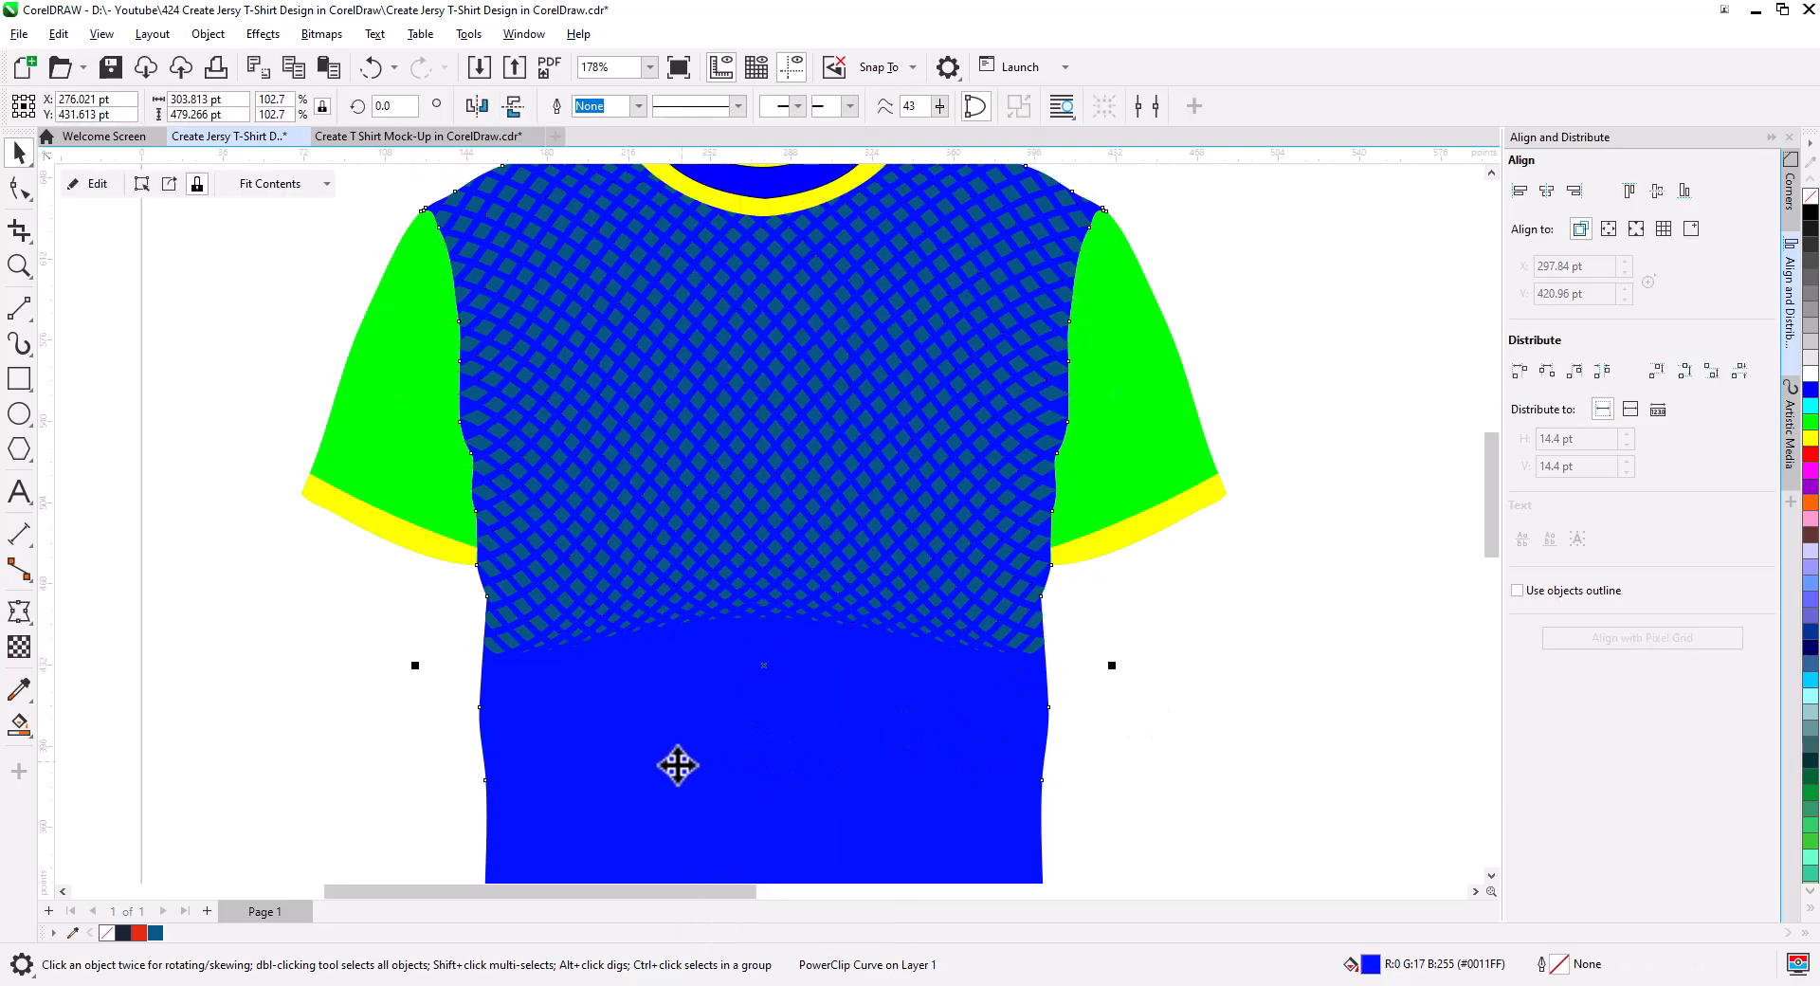
click(245, 698)
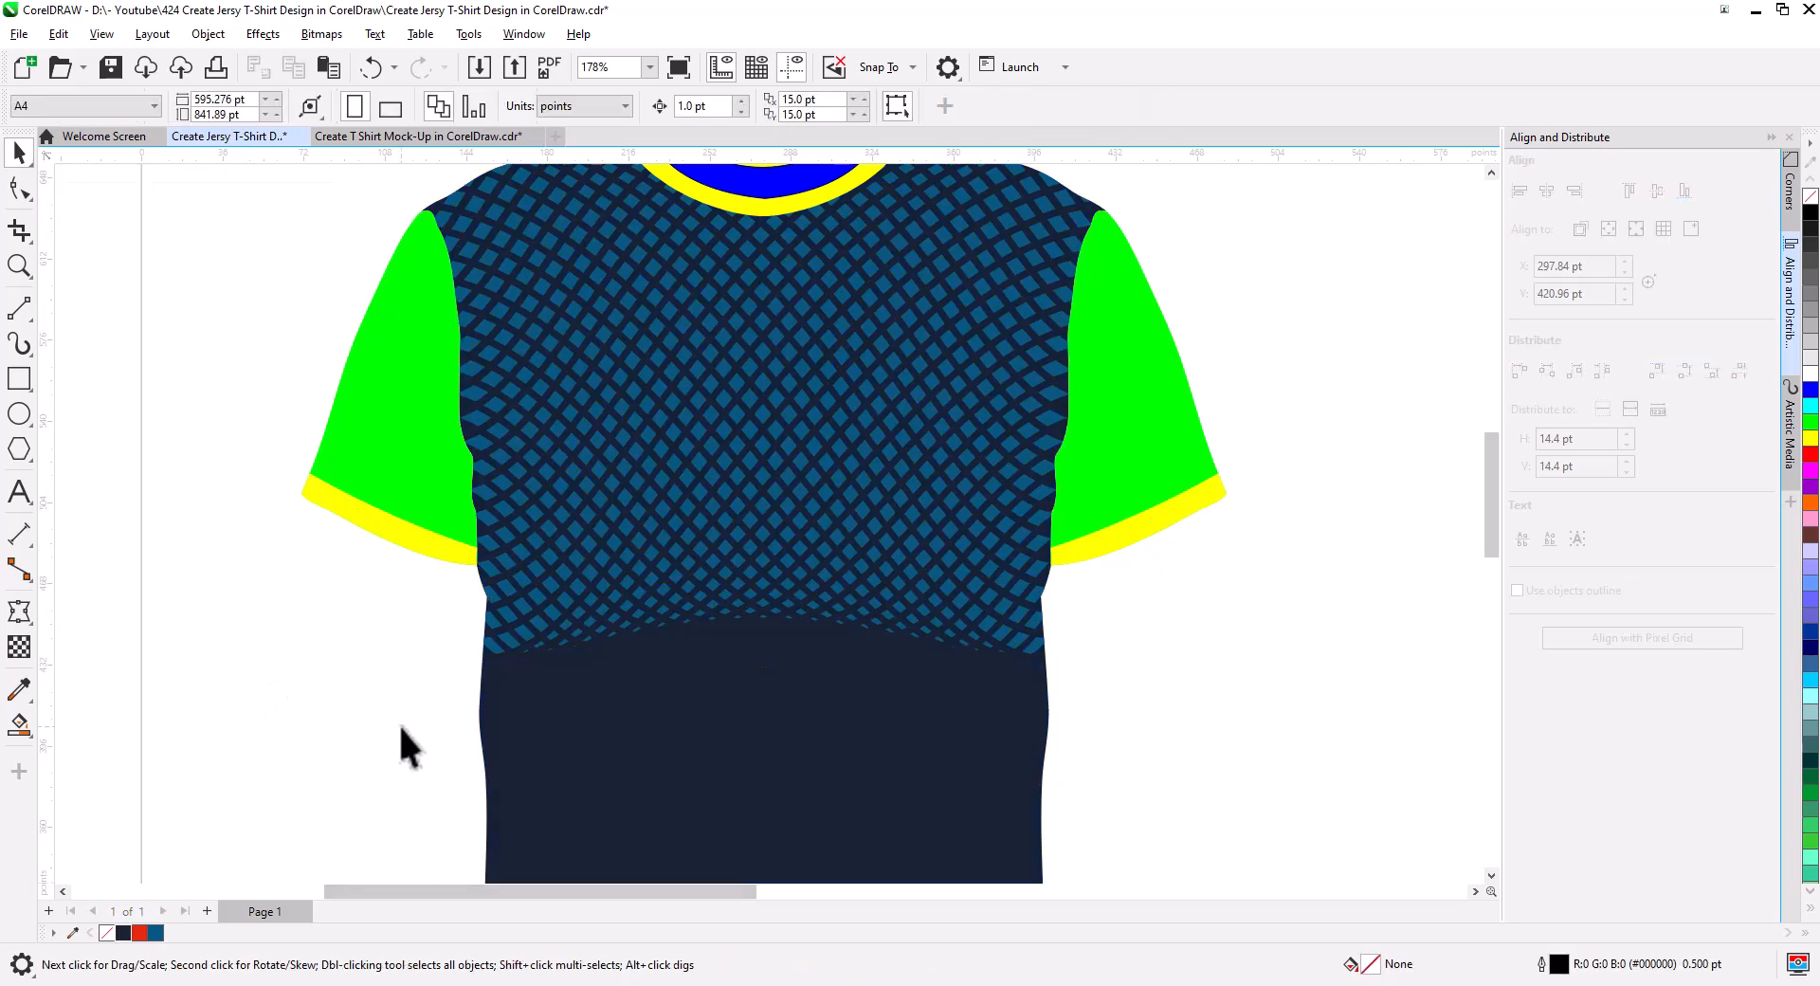
- Fill both green sleeves with the dark navy document colour
click(1124, 420)
shift+click(422, 413)
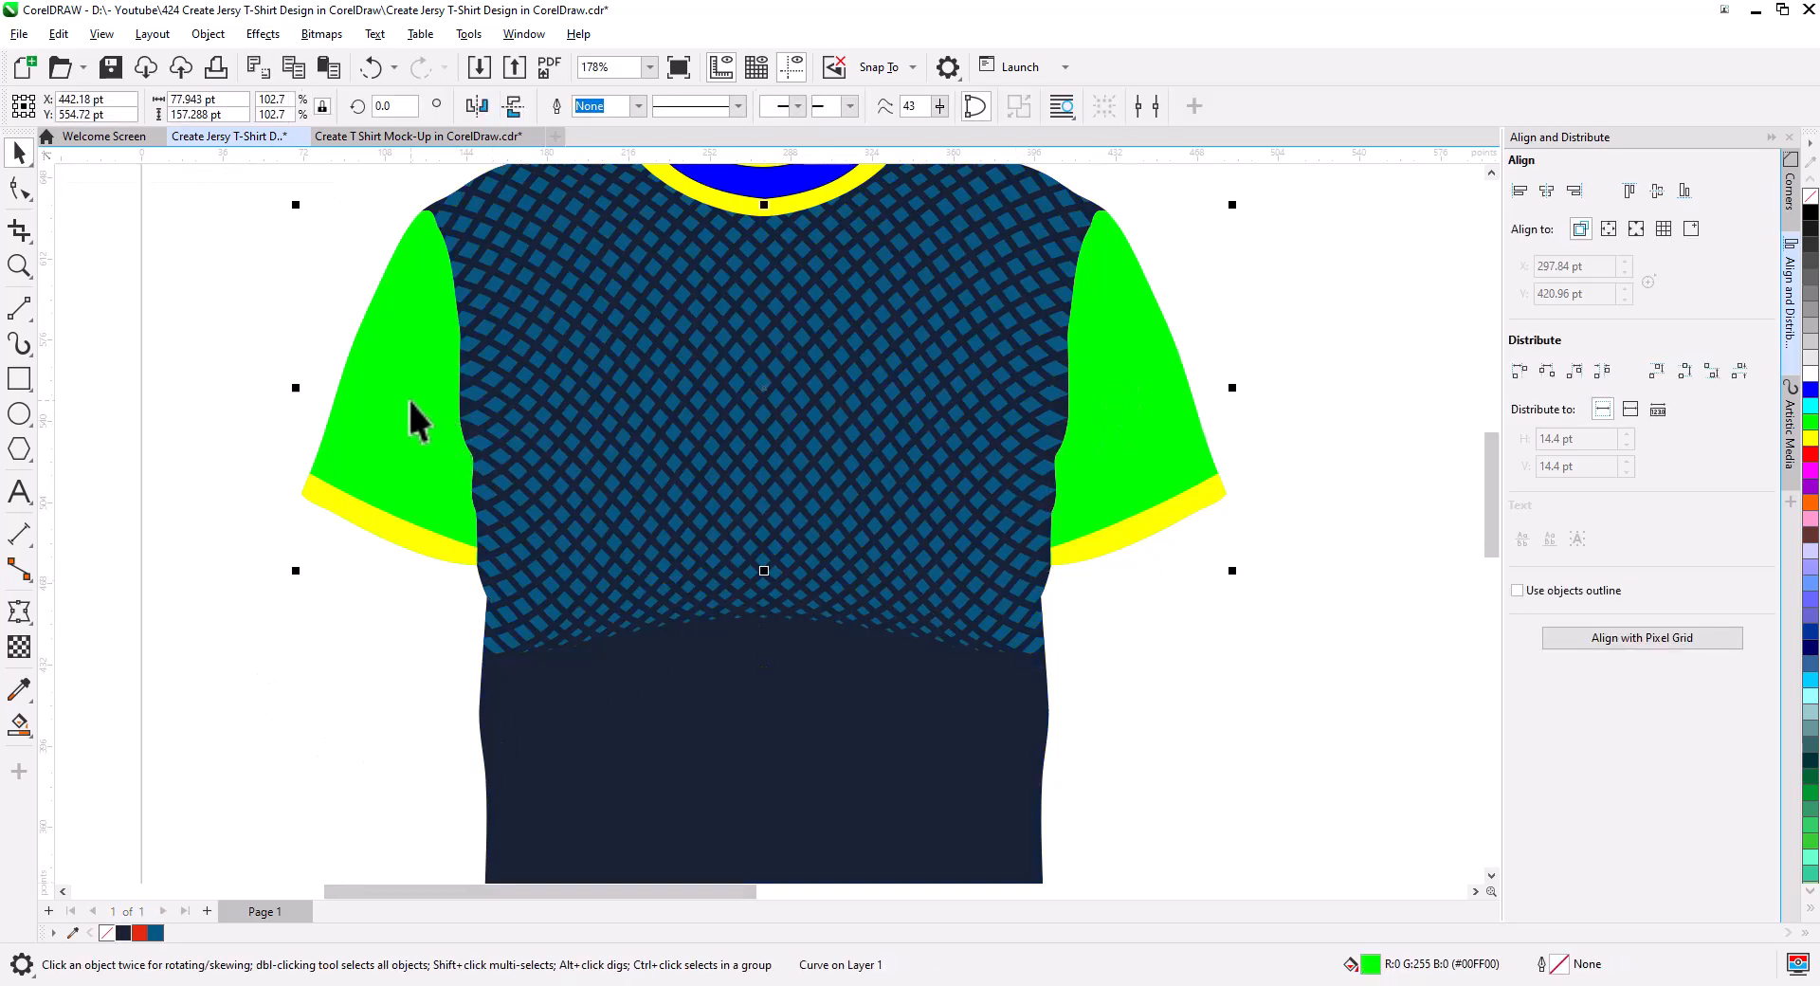
click(123, 933)
click(262, 709)
- Fill the blue inner neck shape with dark navy (#1A2334)
drag(334, 646, 334, 718)
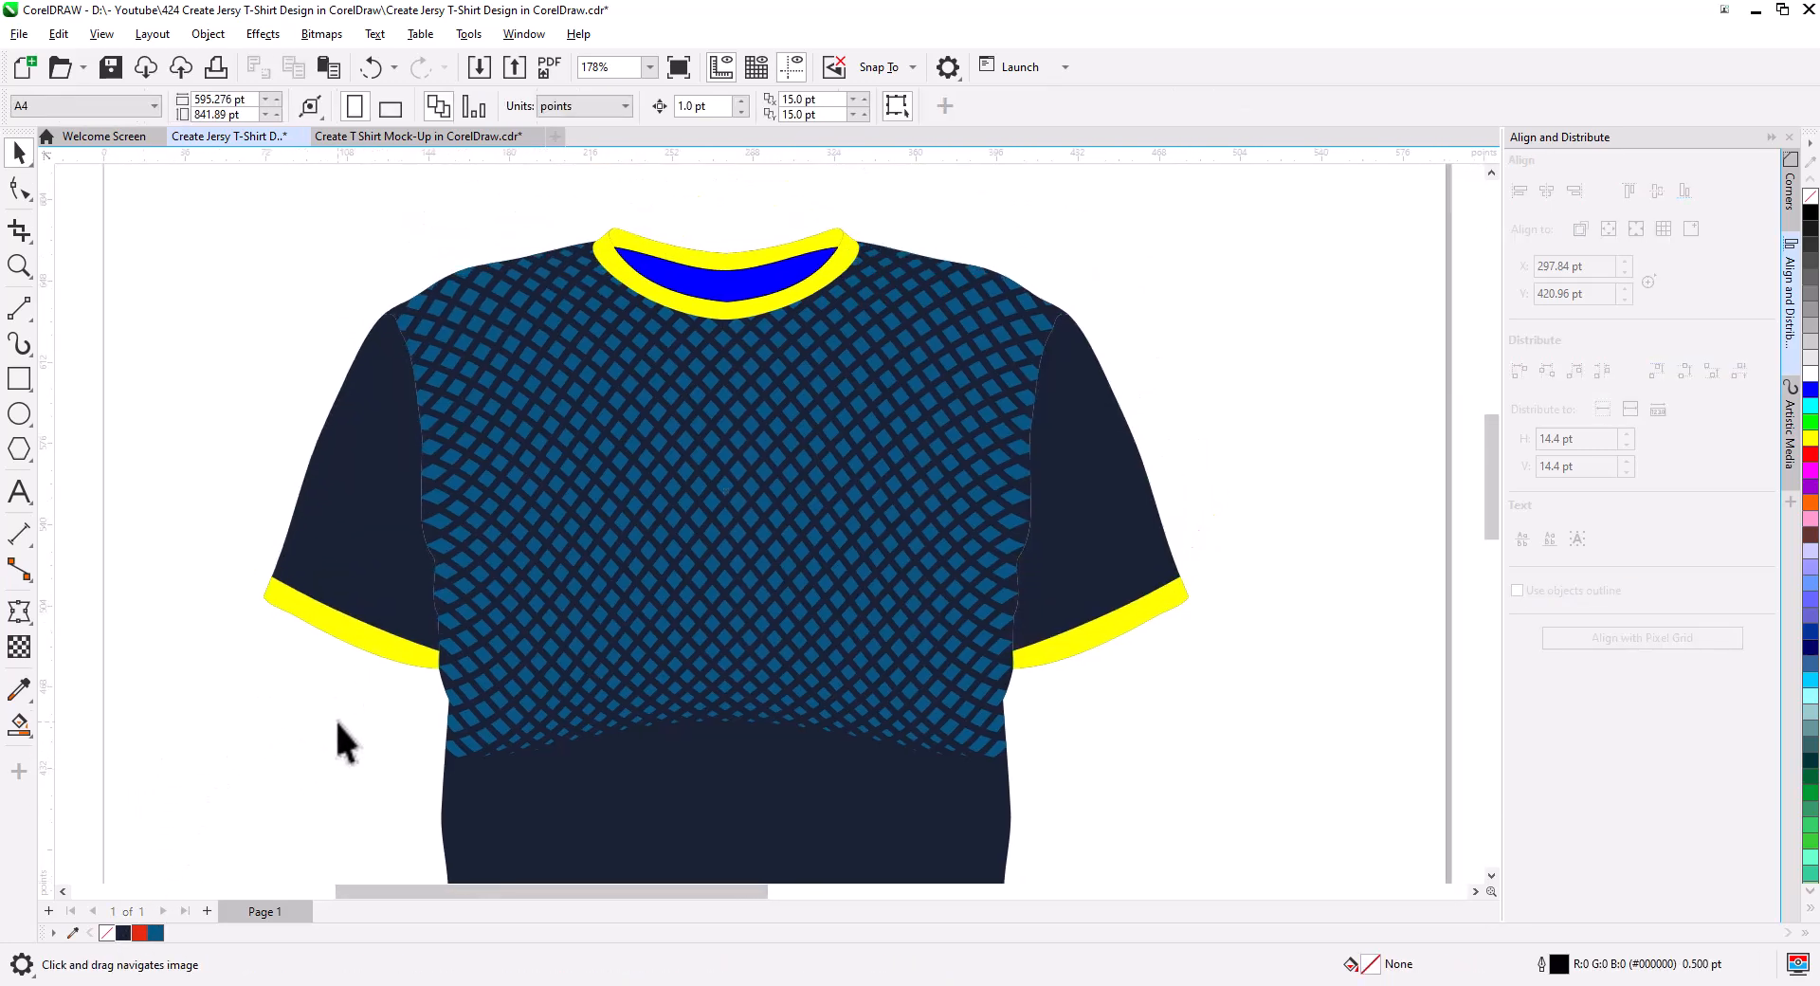
click(671, 288)
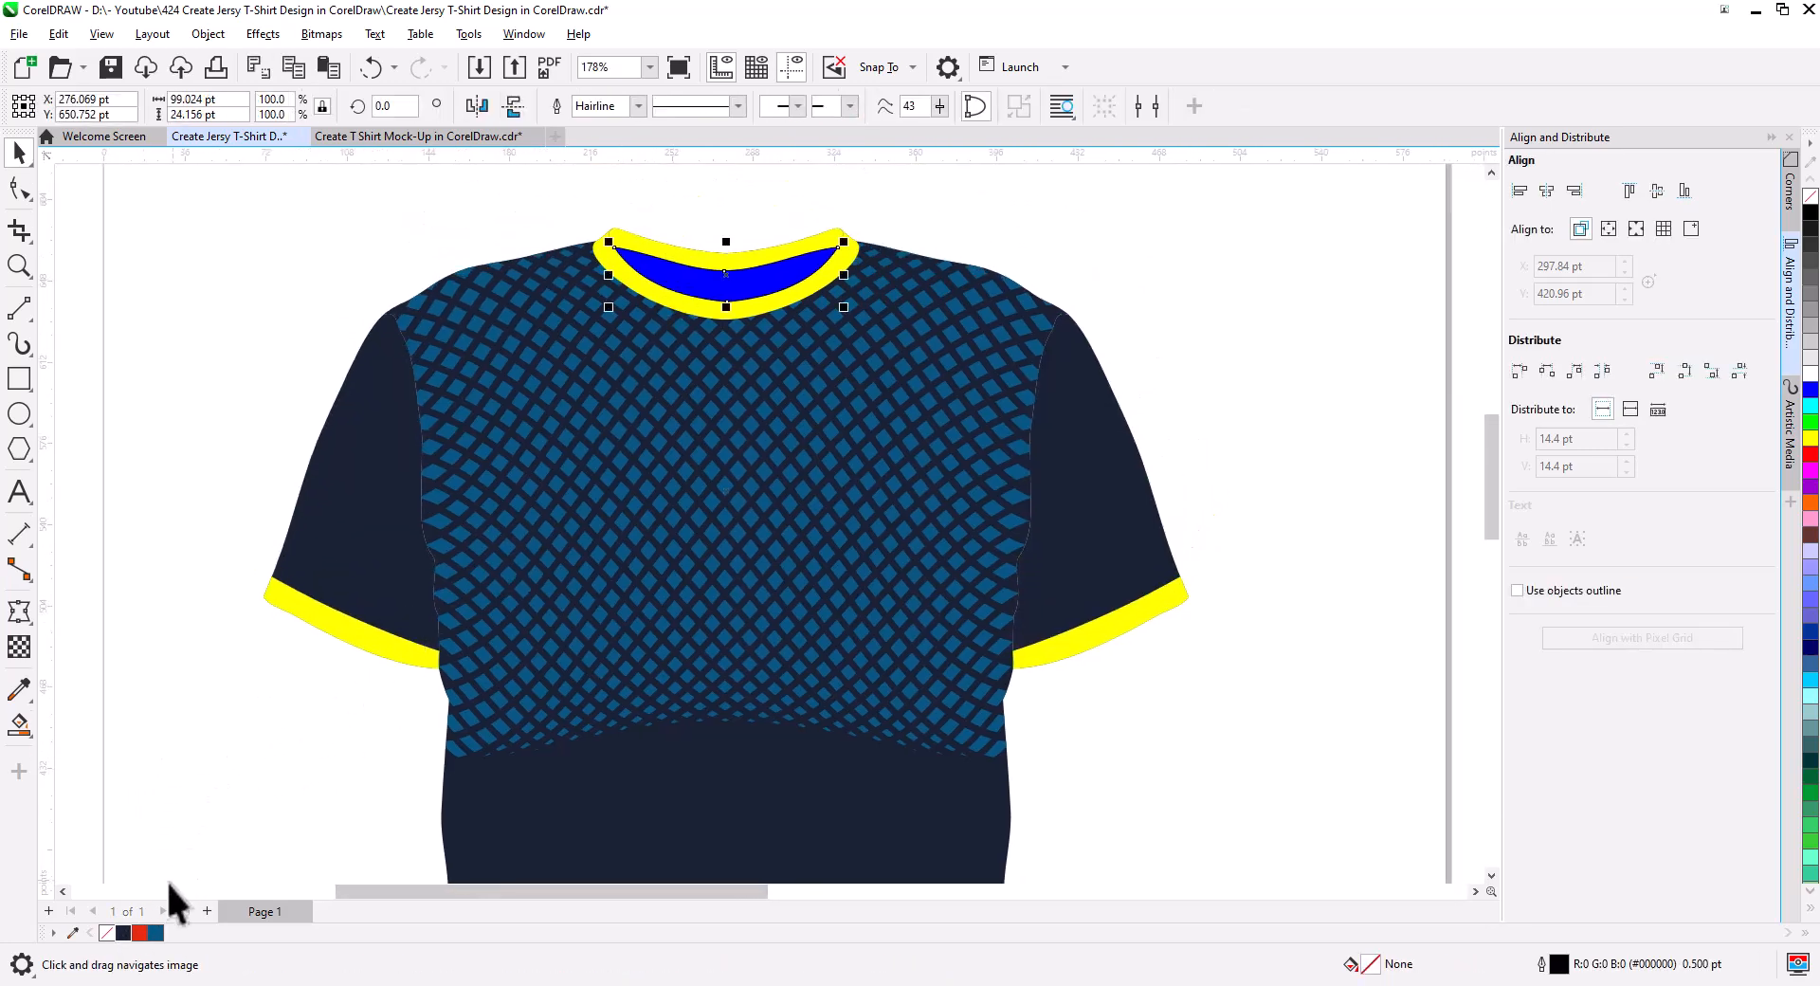
click(124, 933)
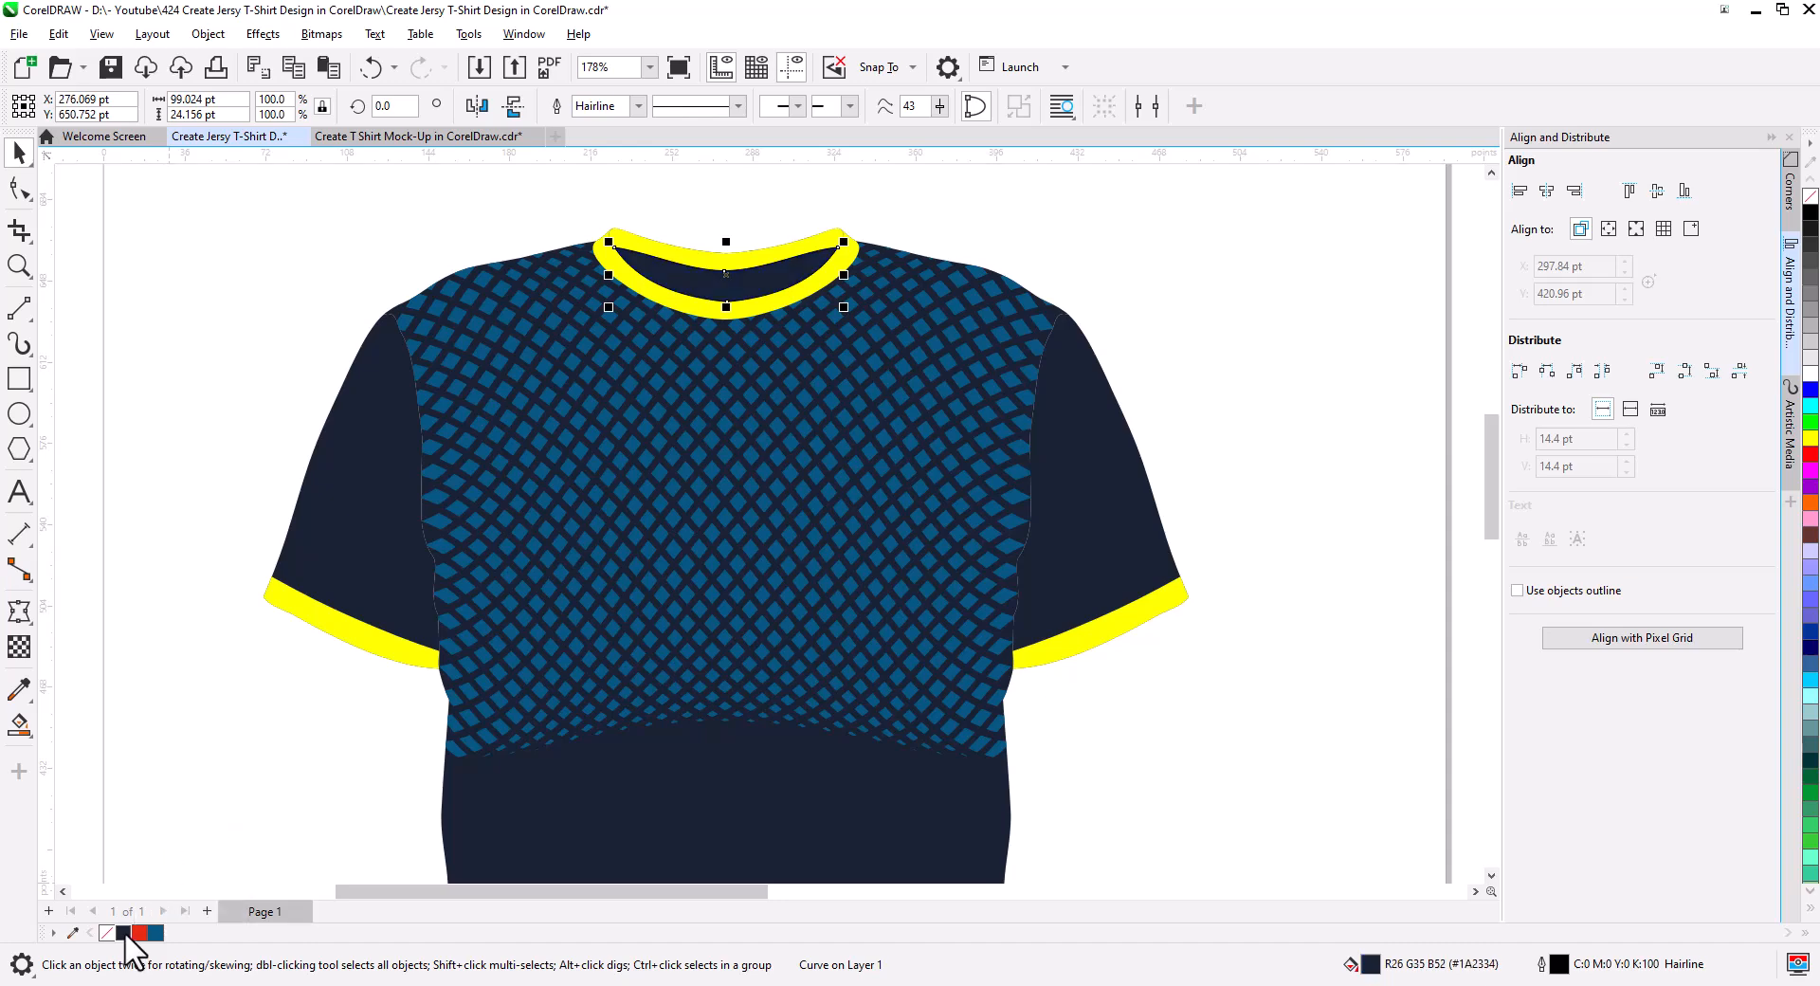
click(171, 758)
- Draw a vertical line about 288 pt long down the middle of the shirt and centre it horizontally on the body
mouse_move(401, 714)
mouse_down()
mouse_move(386, 572)
mouse_move(395, 715)
mouse_up()
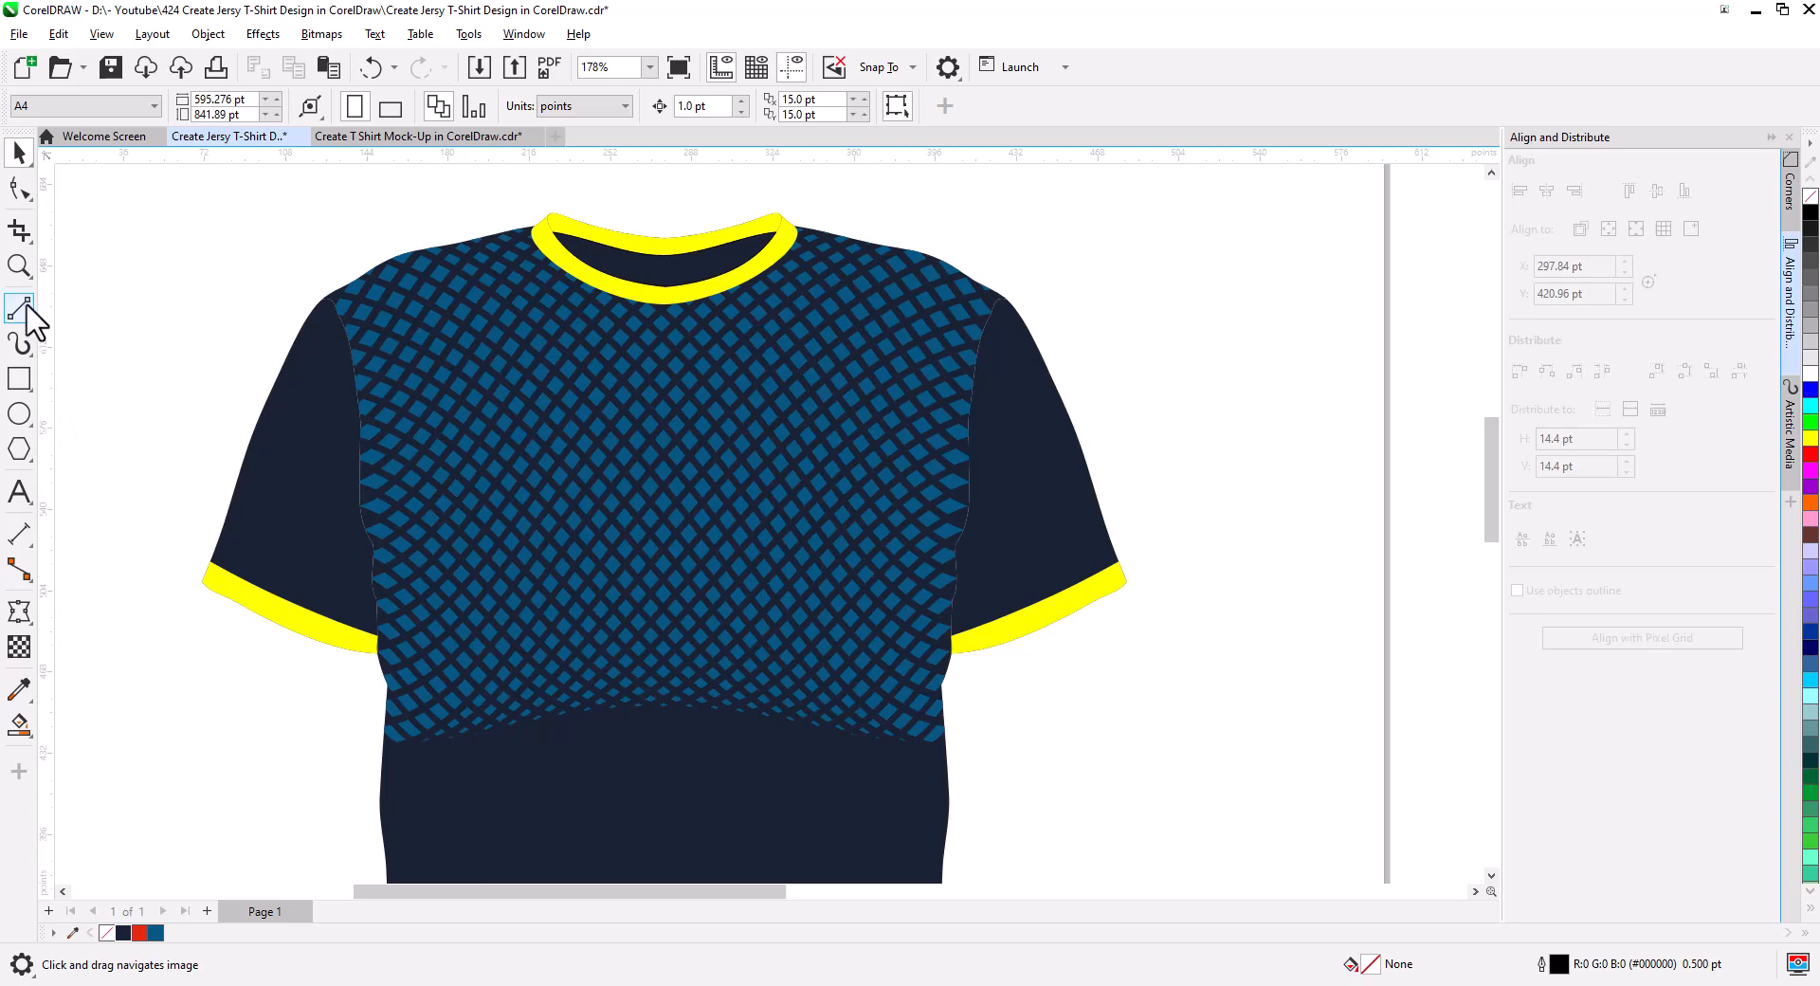
click(21, 308)
drag(658, 196, 658, 842)
click(19, 153)
shift+click(701, 536)
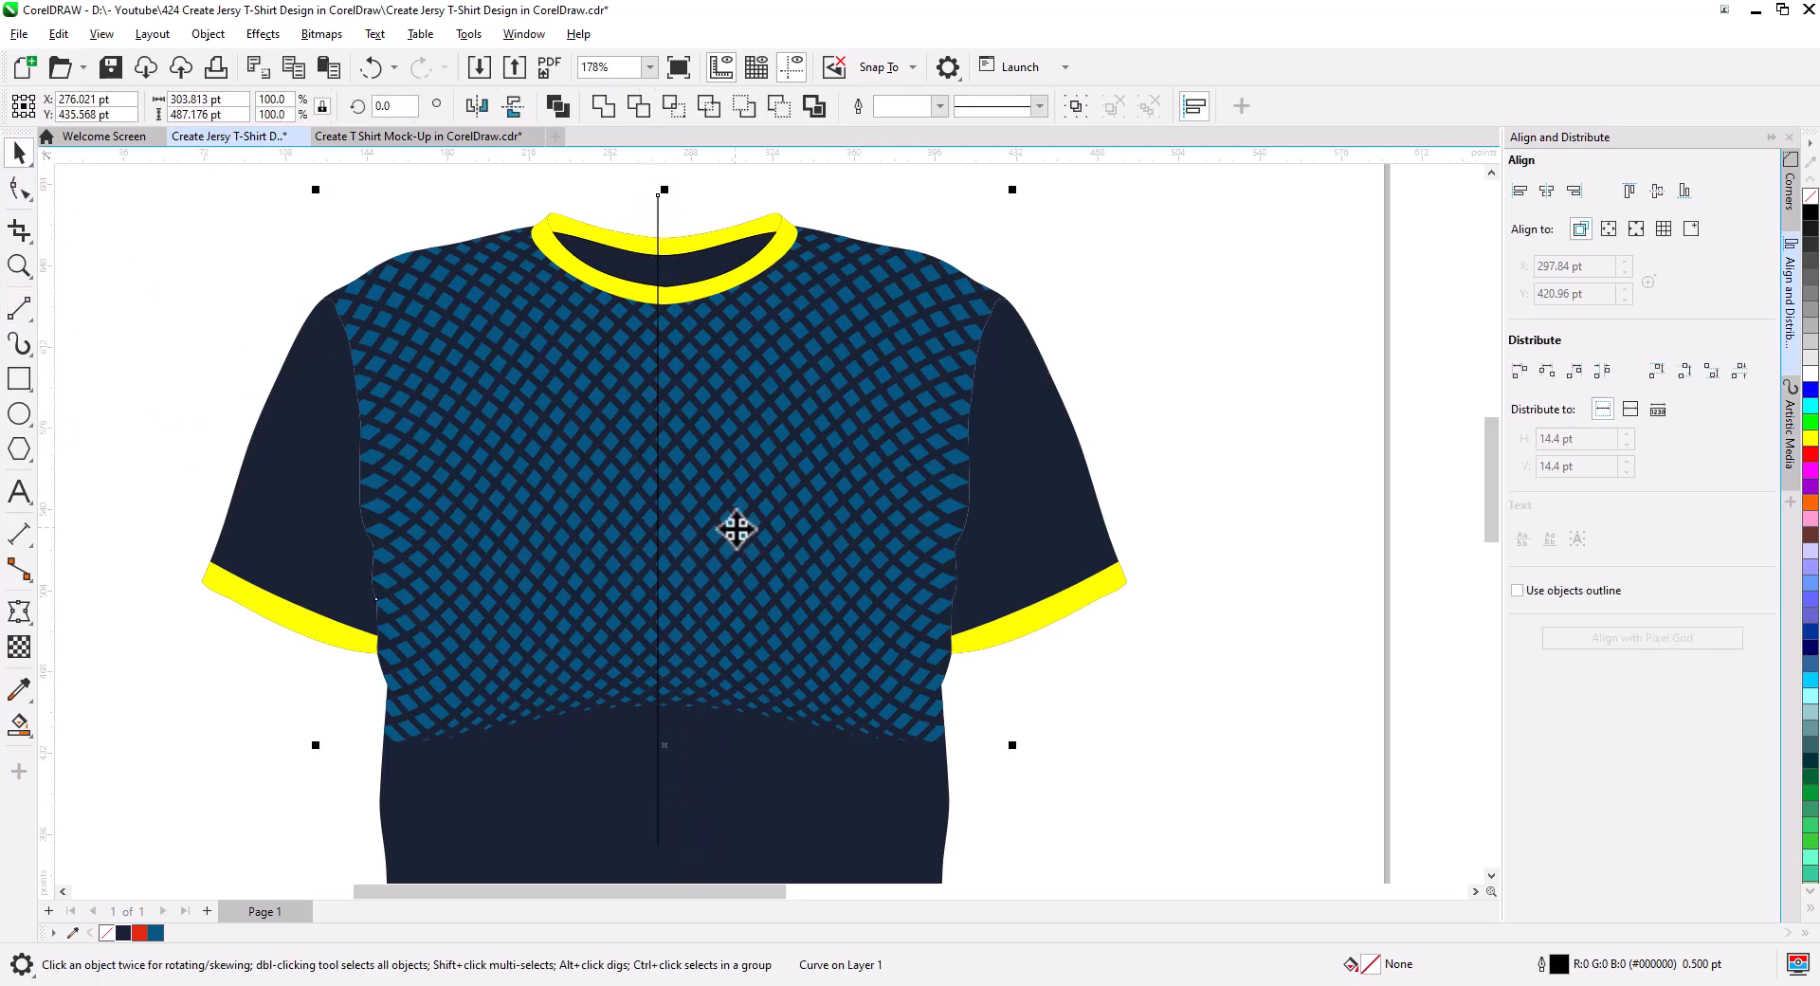
click(1547, 190)
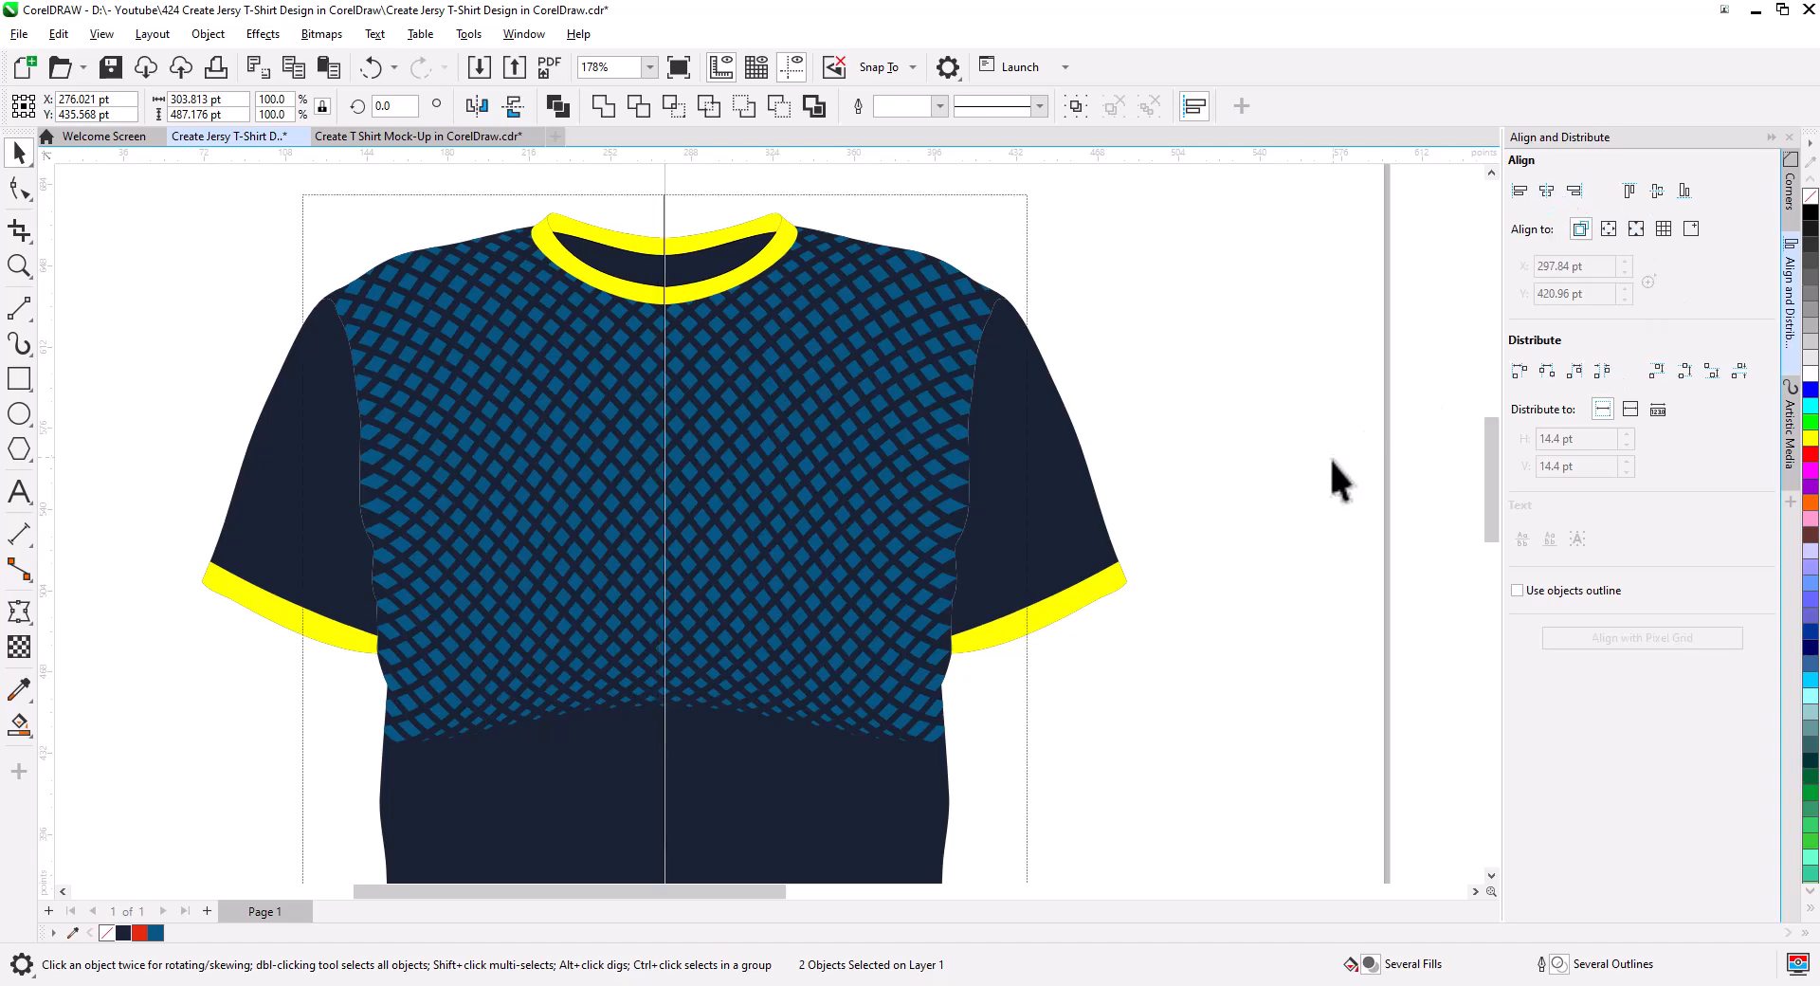
- Give the vertical centre line a red outline (#FF0000)
click(1333, 479)
click(664, 213)
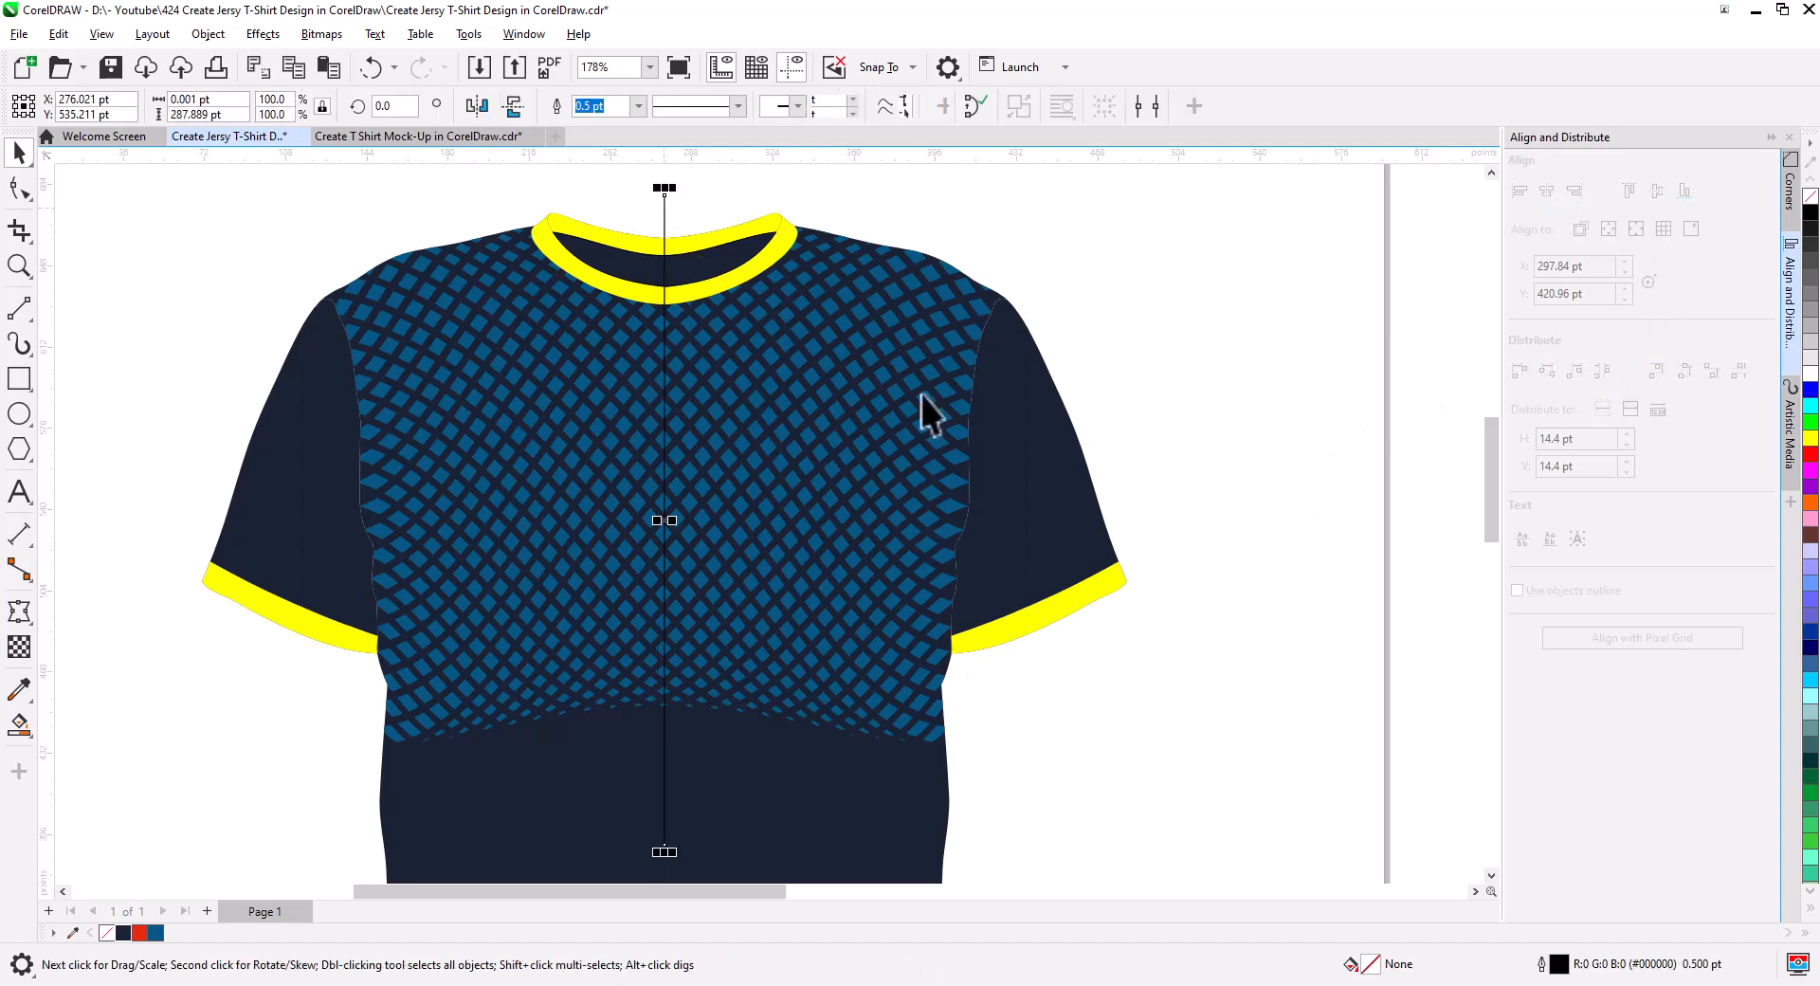
right_click(1810, 454)
click(991, 764)
- Stretch the red centre line downward over the lower part of the shirt body
scroll(949, 720, down, 3)
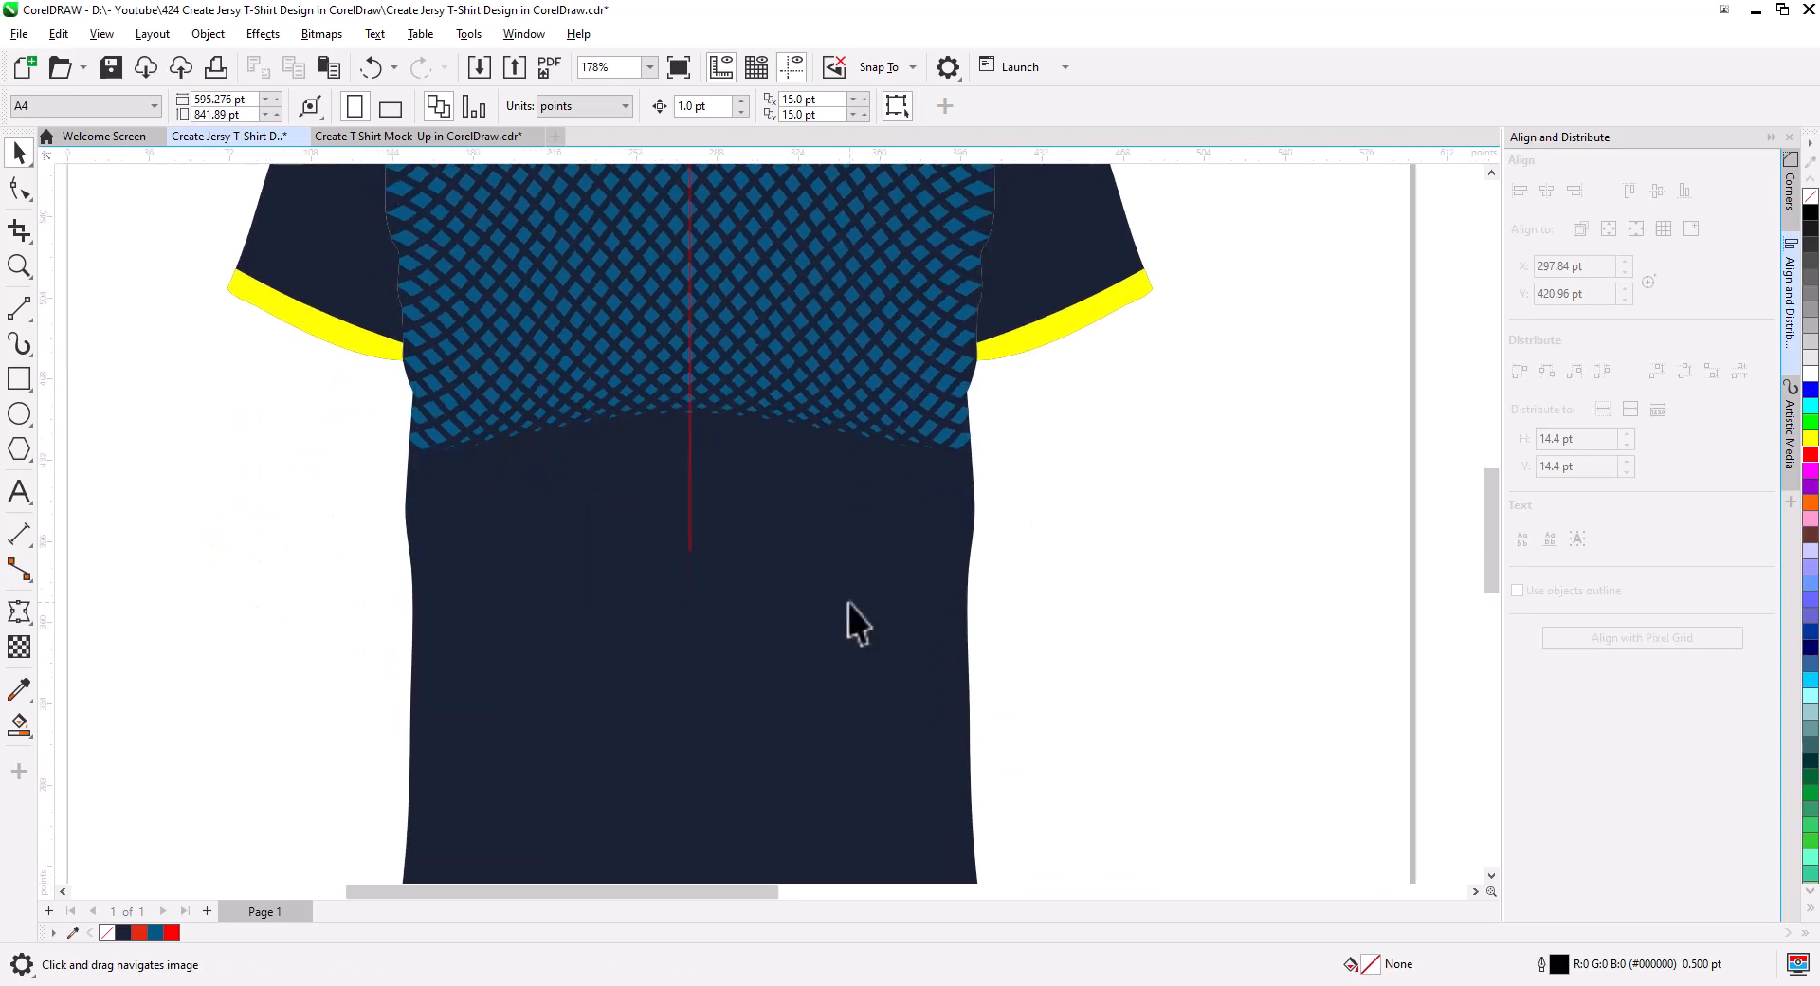
click(688, 528)
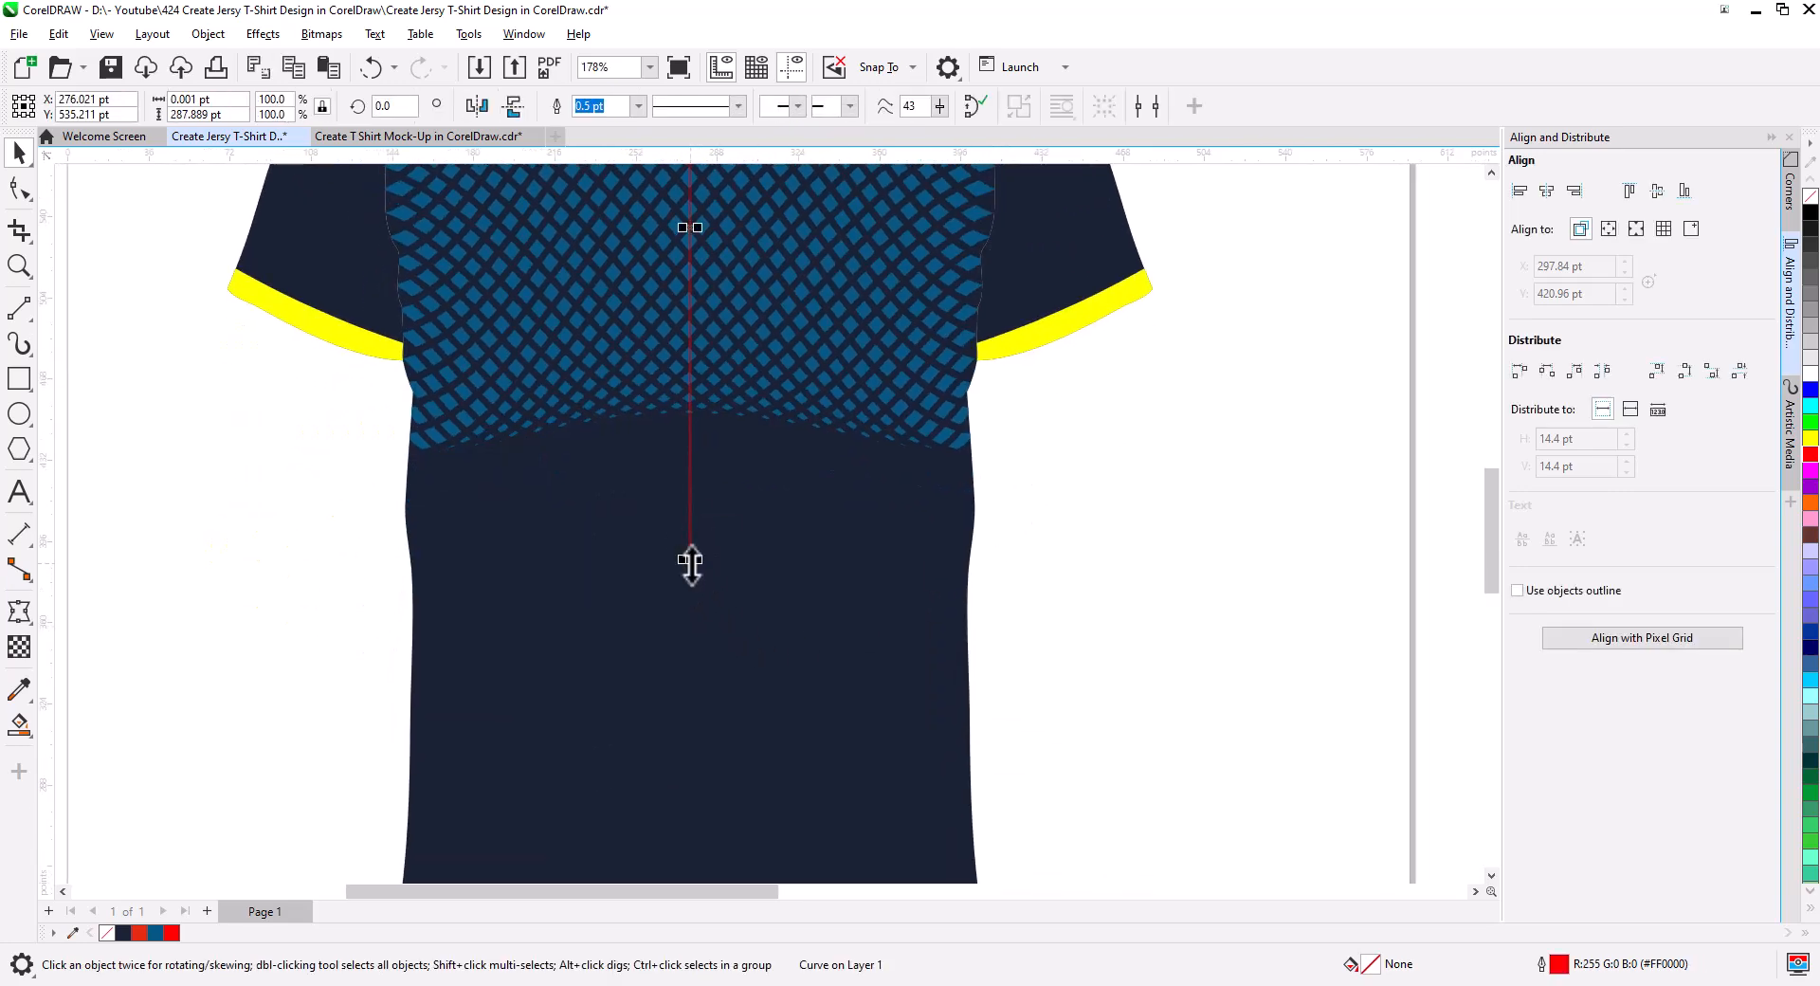
drag(691, 566, 691, 780)
click(1028, 516)
- Draw a bent two-segment line, about 66 by 313 pt, from beside the centre line on the lower body up to the right shoulder
mouse_move(1028, 516)
mouse_down()
mouse_move(980, 704)
mouse_move(943, 661)
mouse_up()
scroll(926, 723, down, 2)
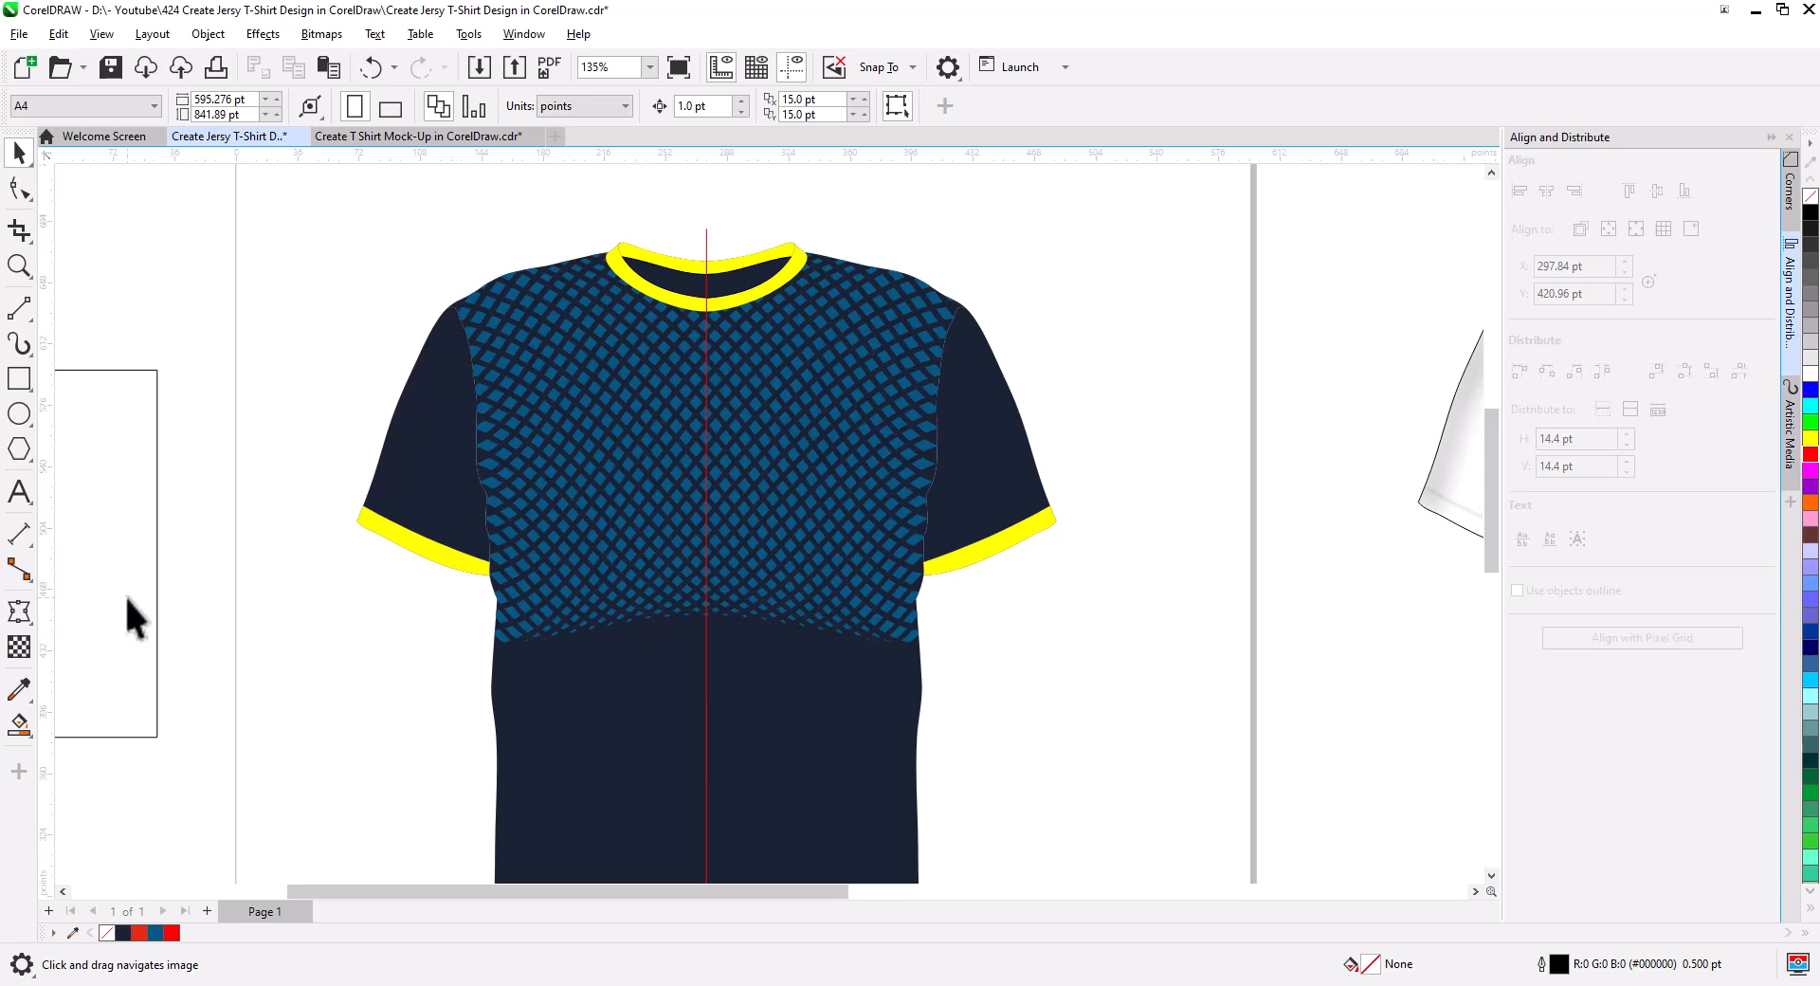
click(17, 309)
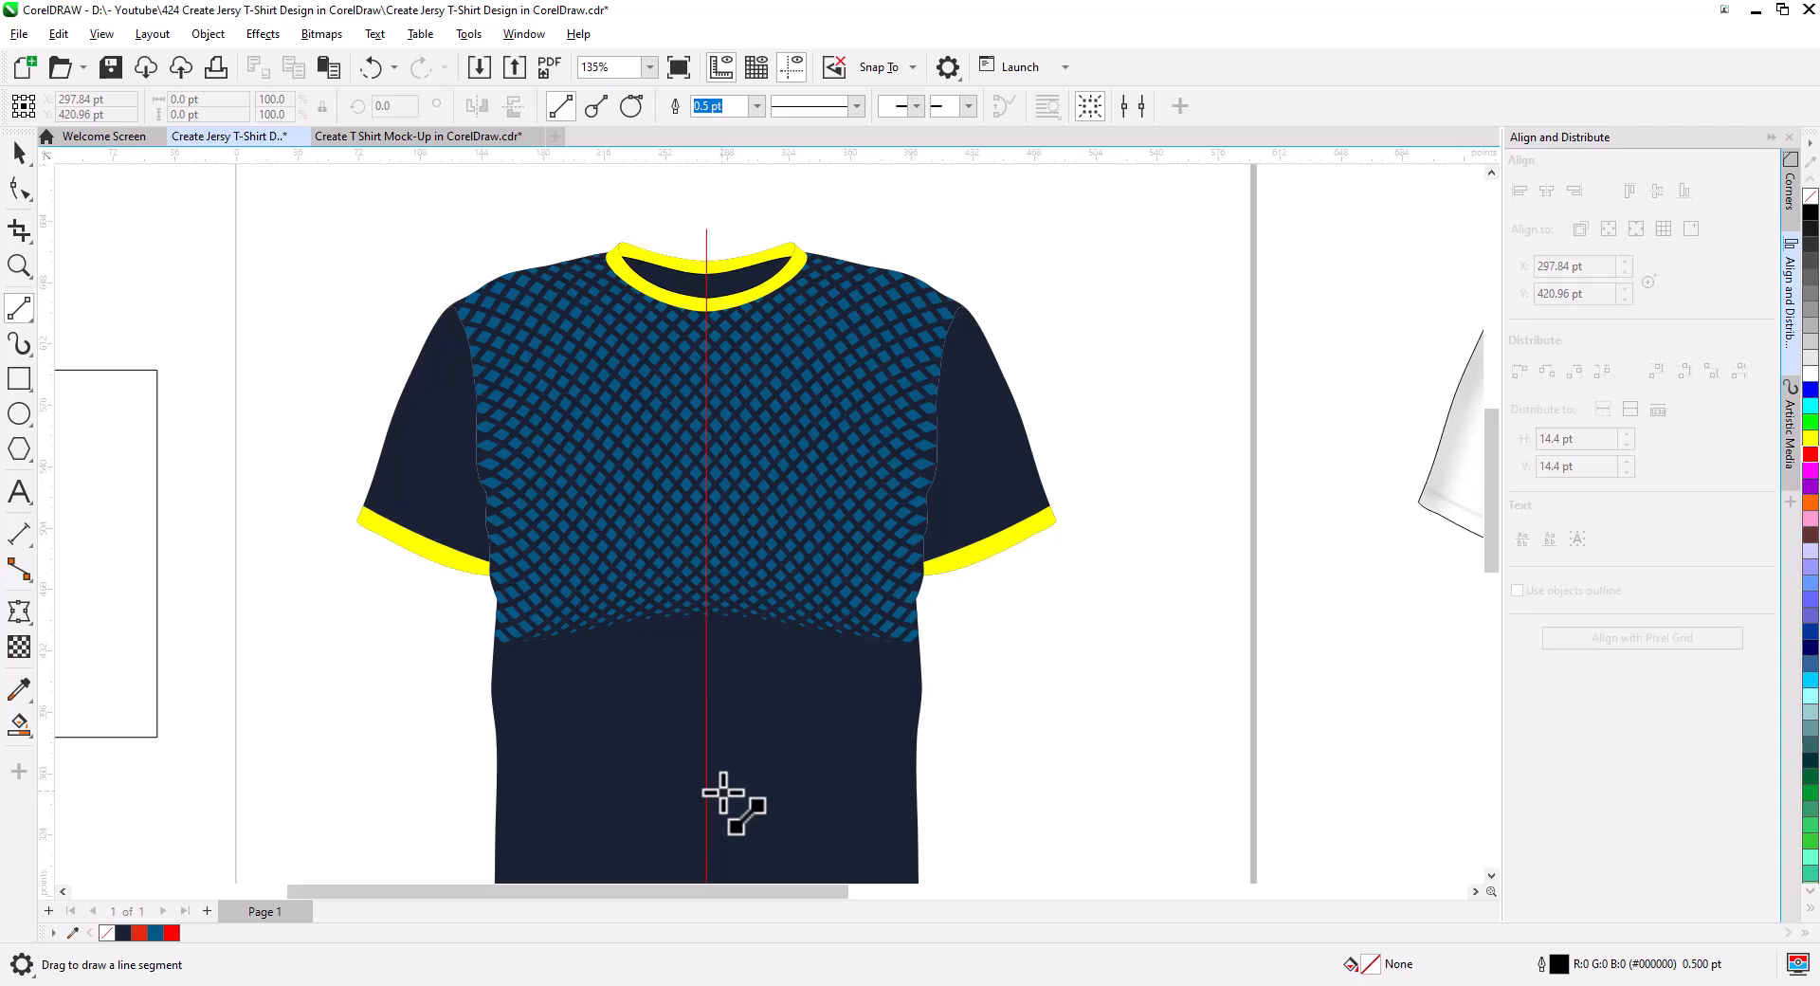
drag(722, 791, 832, 259)
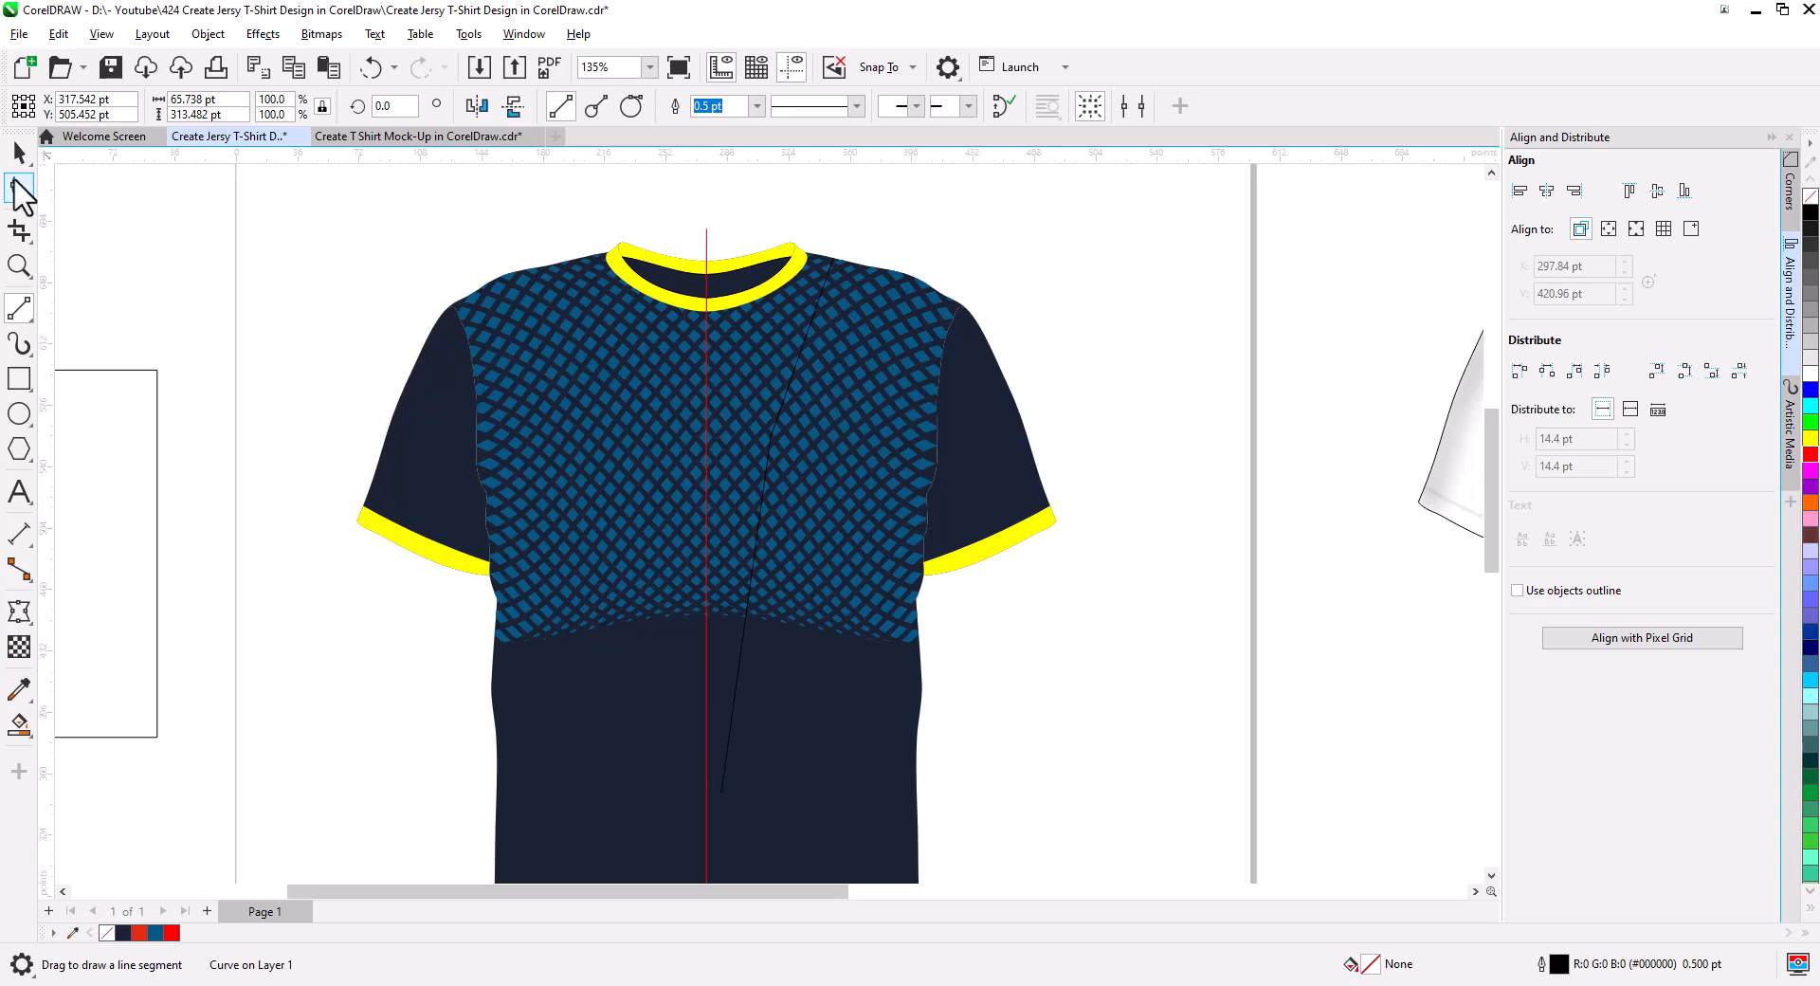
- Bend the upper segment of the new line into an outward curve and adjust its upper curve handle
click(17, 185)
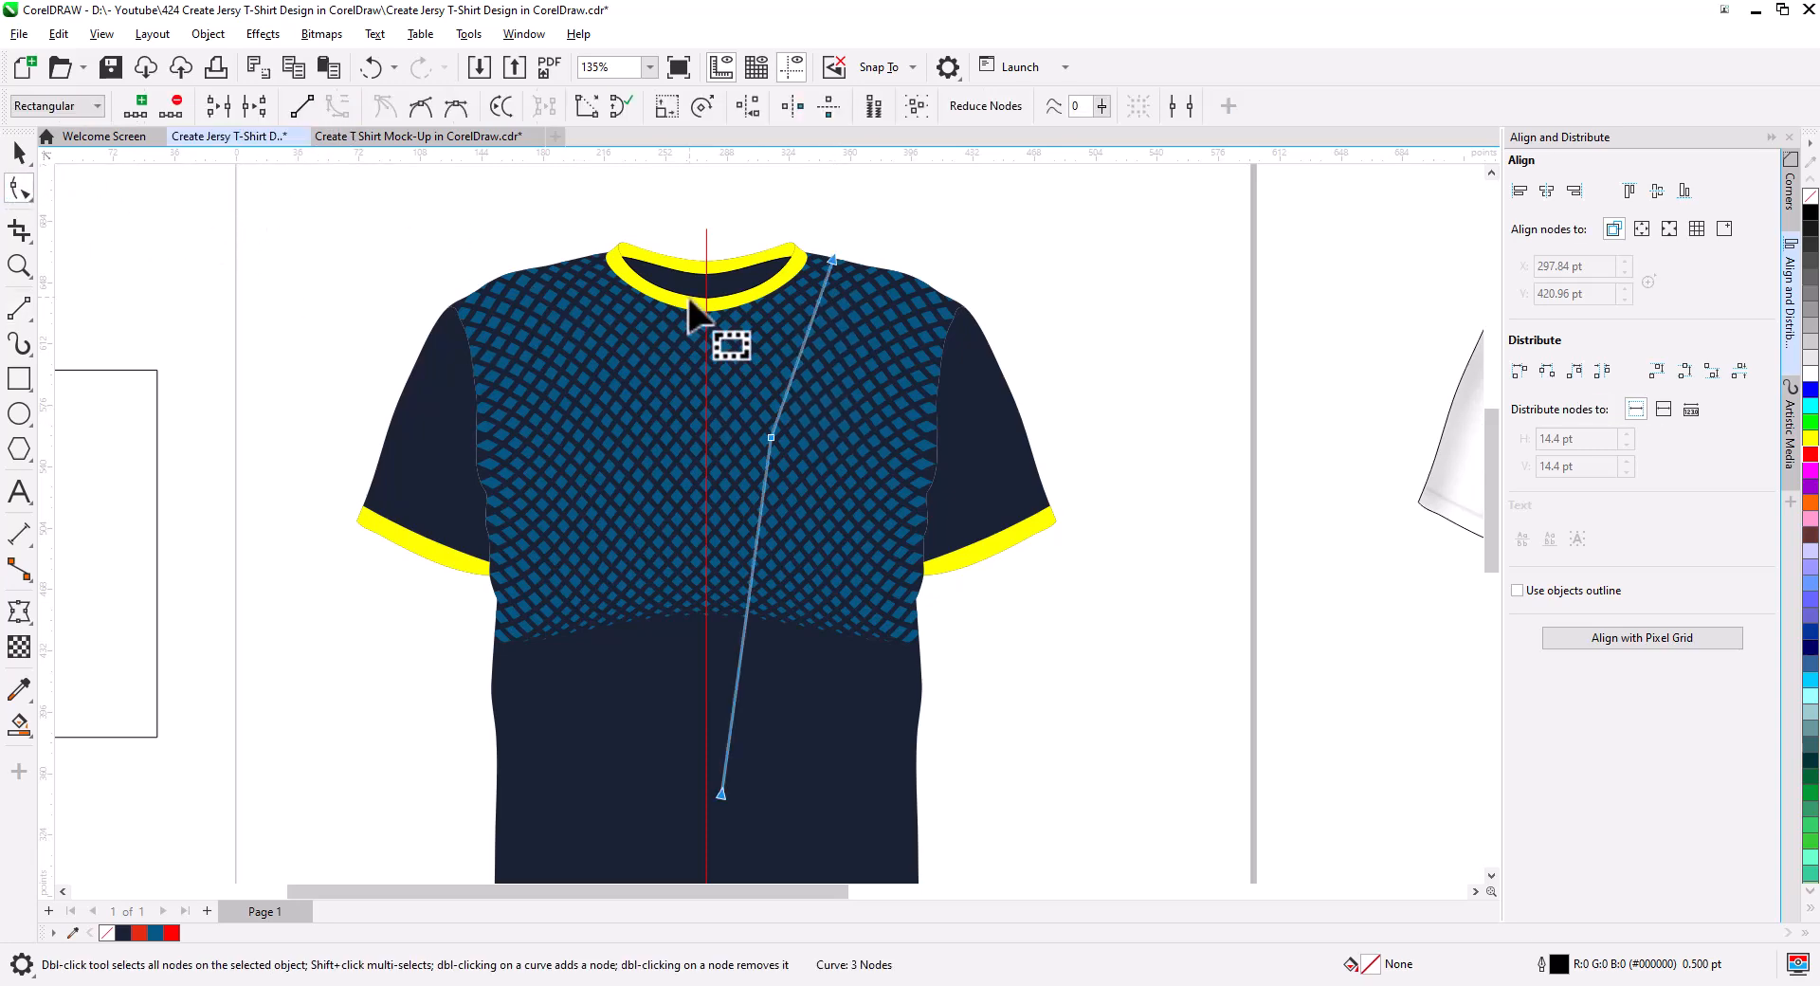
scroll(763, 365, up, 3)
drag(825, 358, 861, 365)
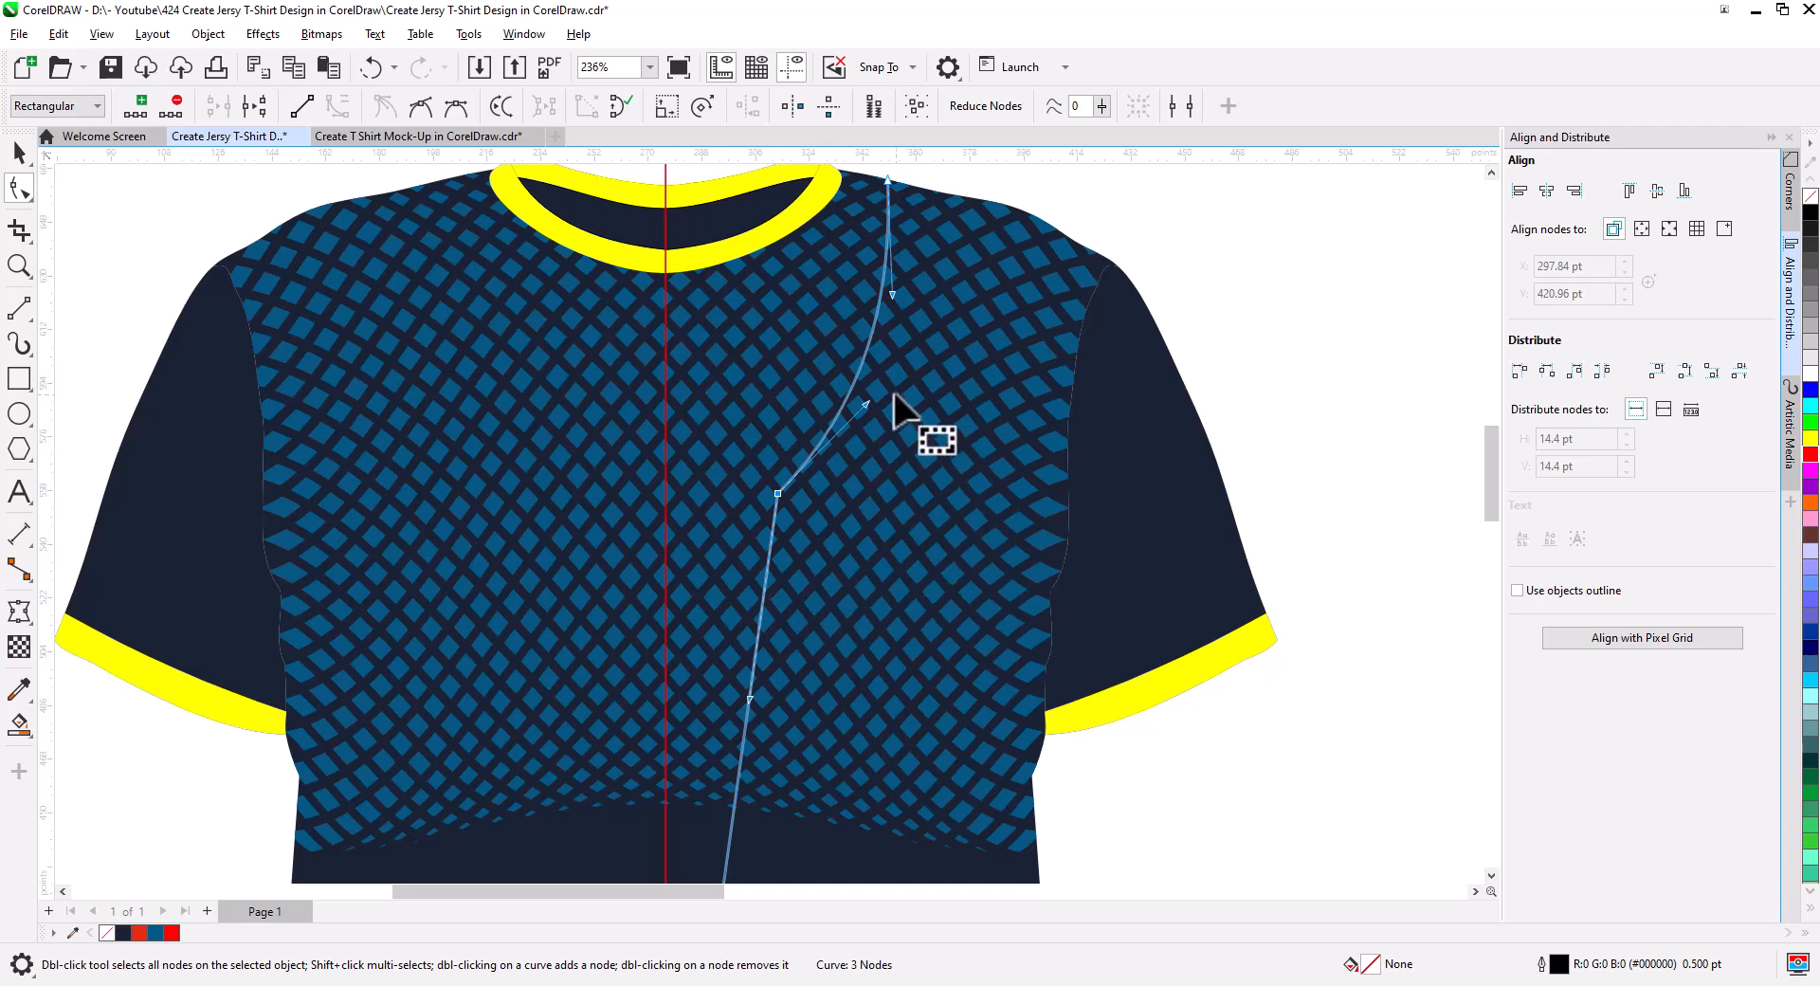
drag(892, 295, 901, 295)
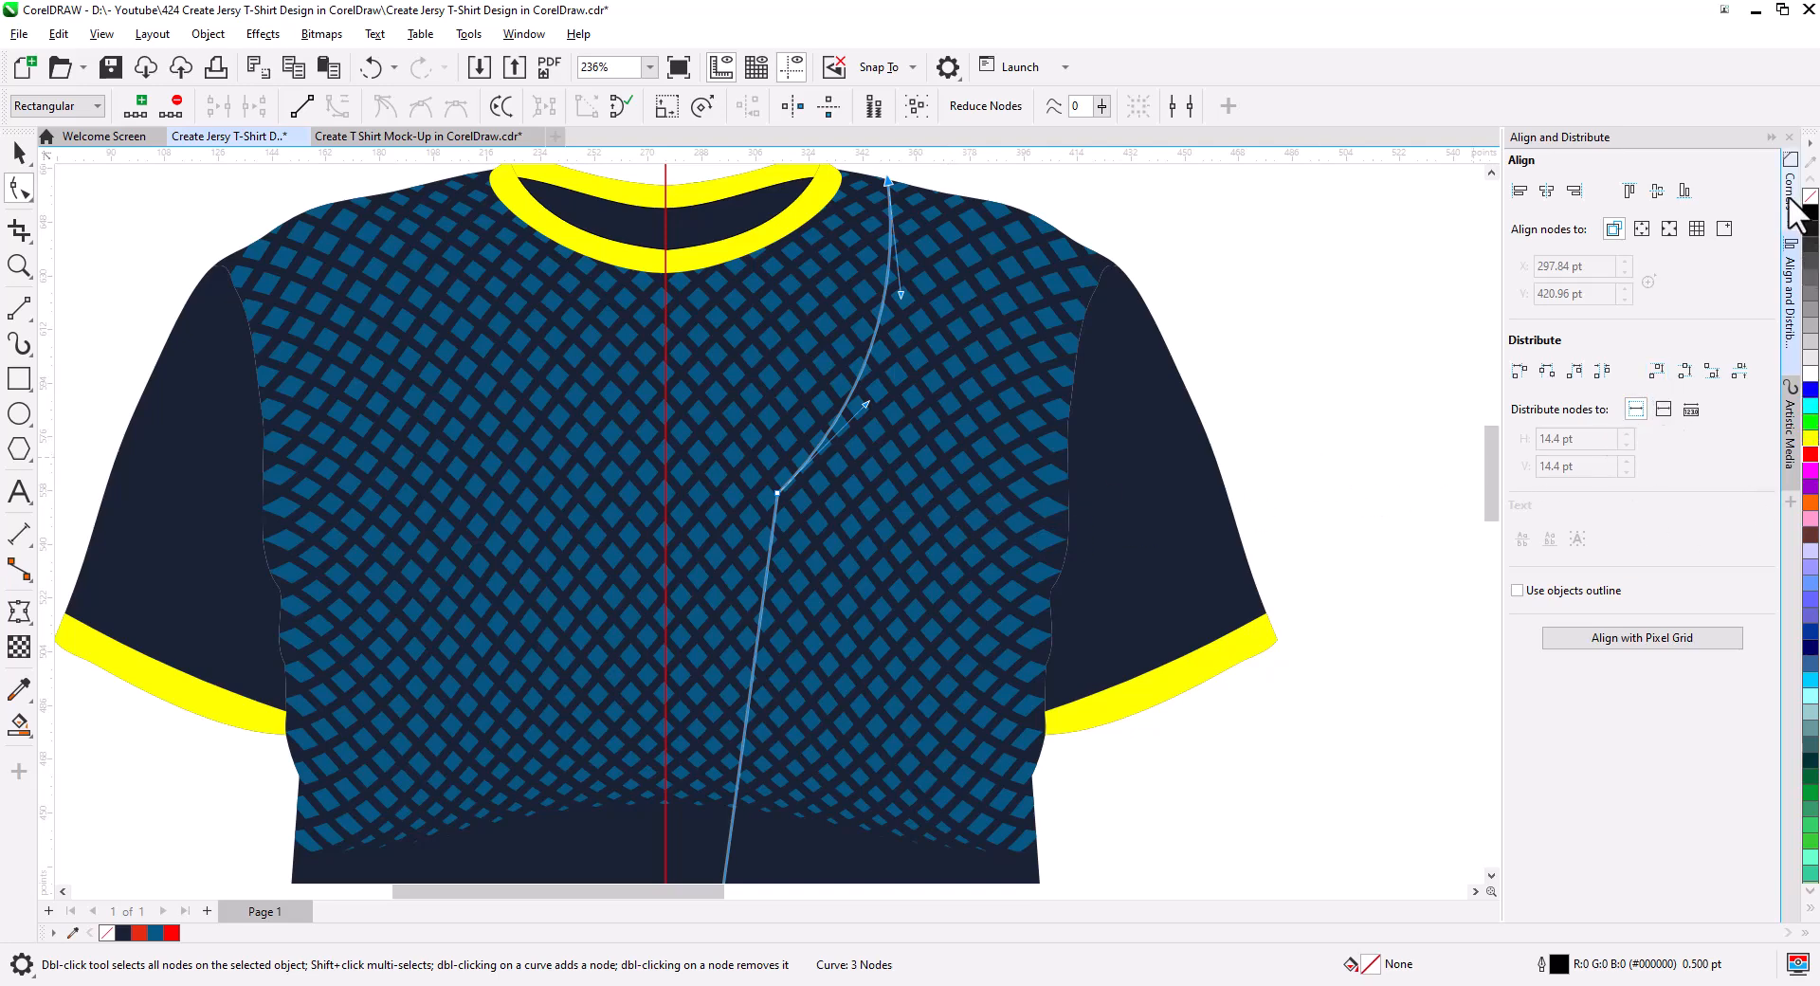
- Try rounding the line's middle corner with a 6 pt fillet and undo it
drag(737, 465, 856, 550)
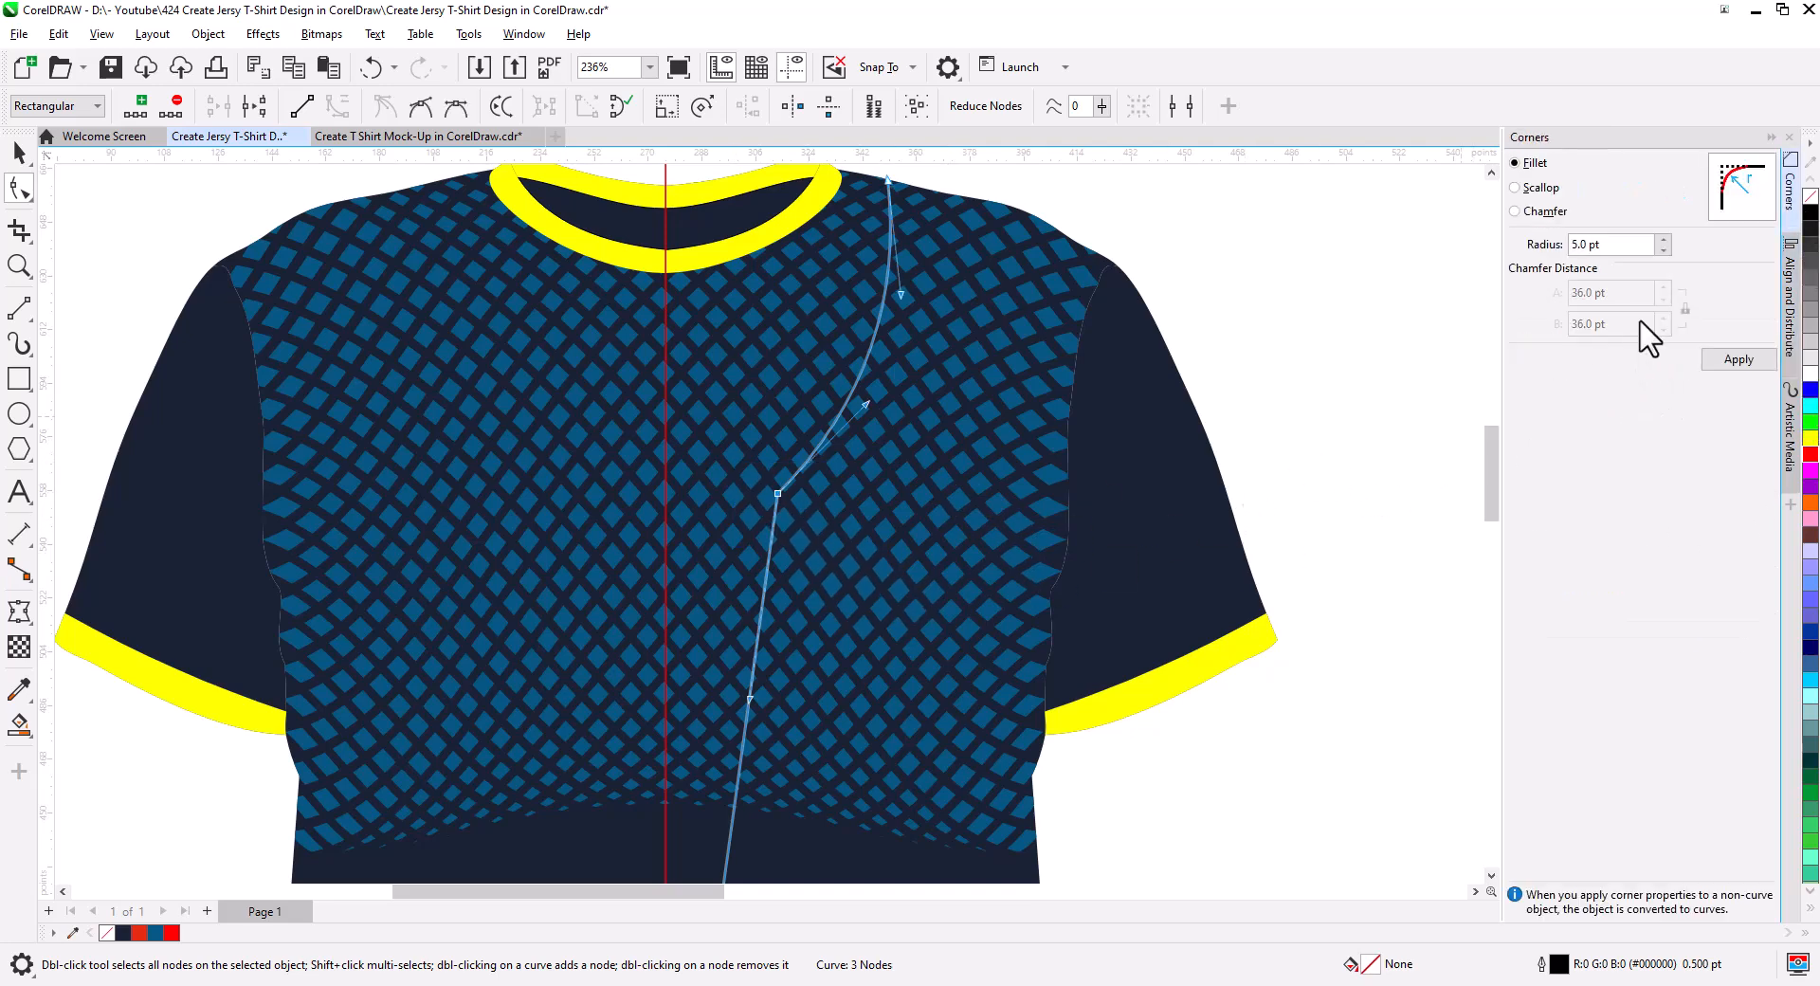
click(1664, 250)
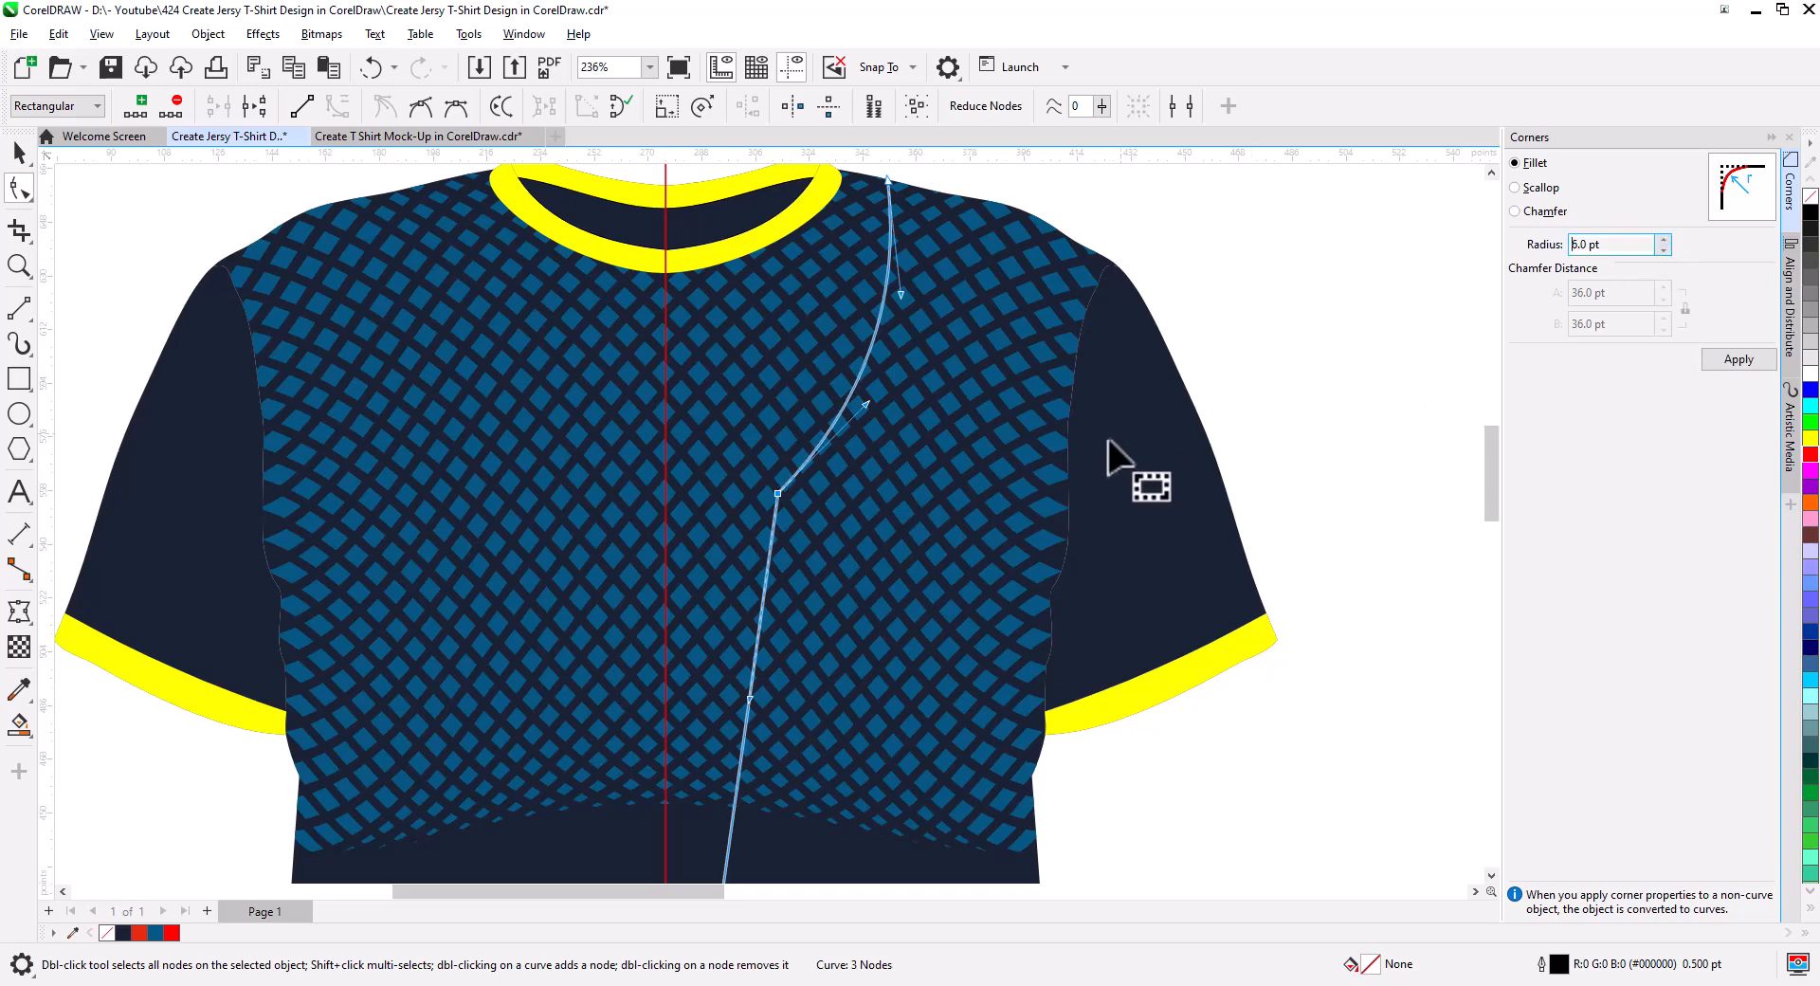
click(1745, 360)
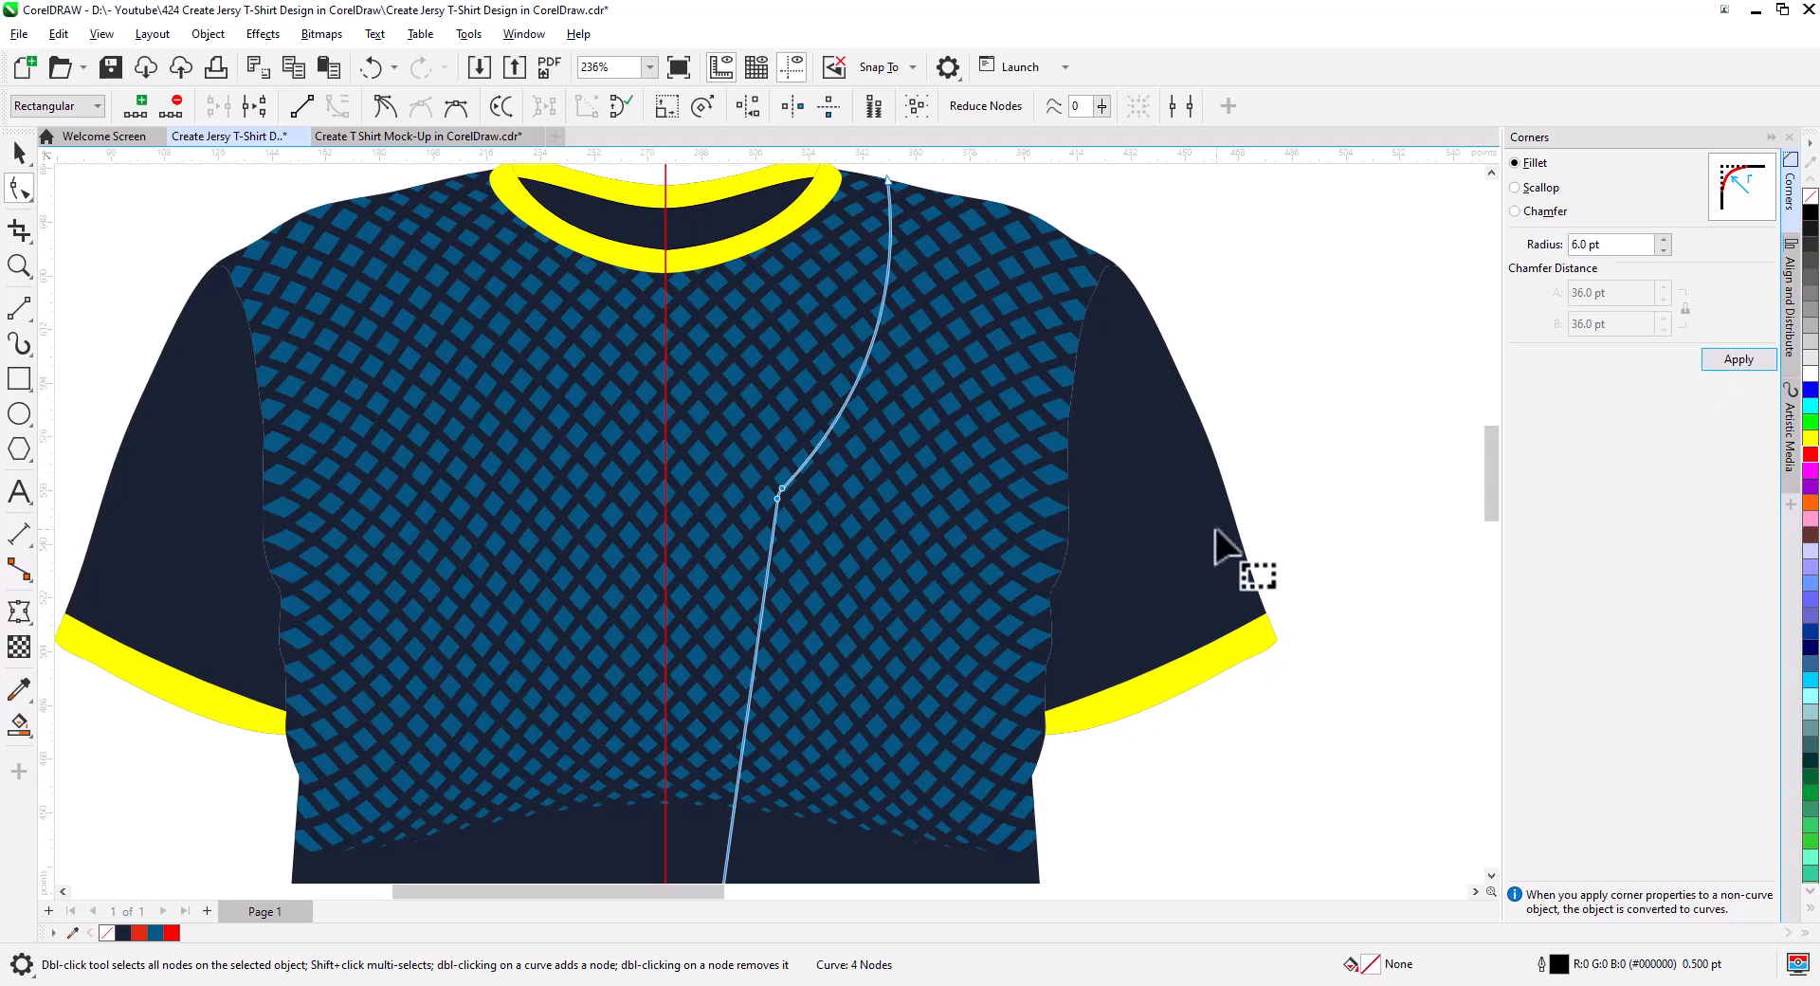
key(ctrl+z)
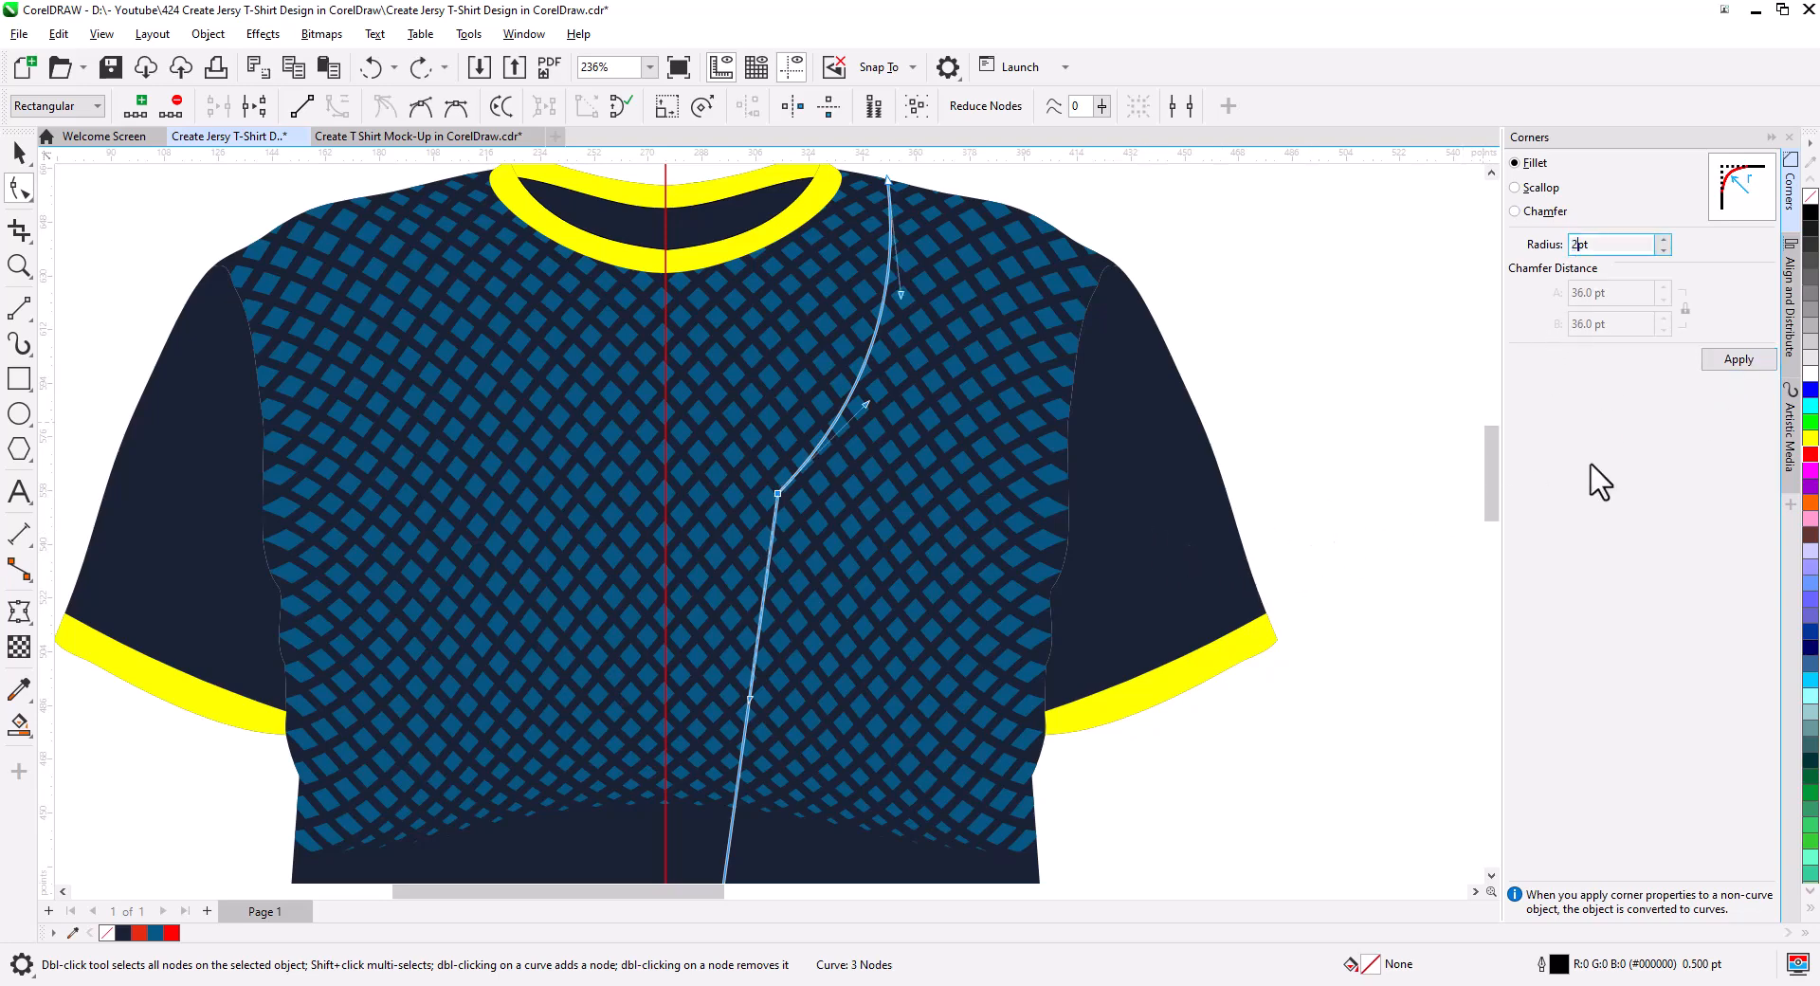
- Round the line's middle corner with a 20 pt fillet
text(0)
key(Return)
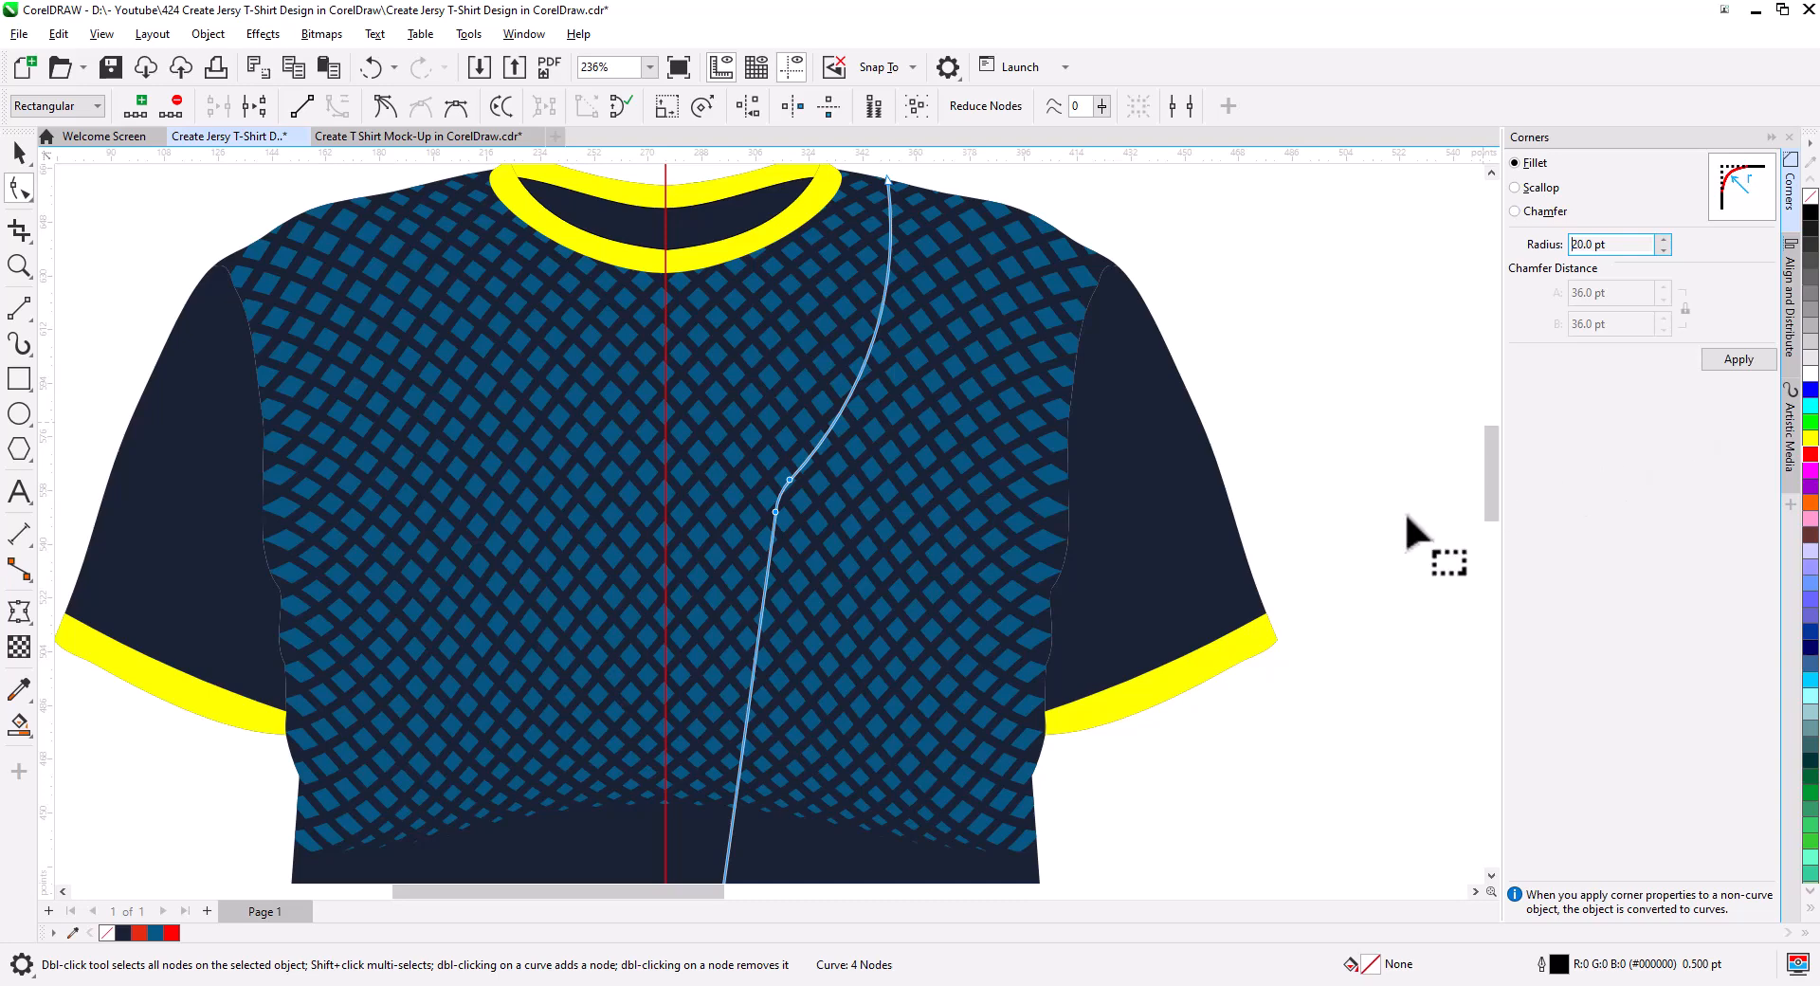
click(19, 152)
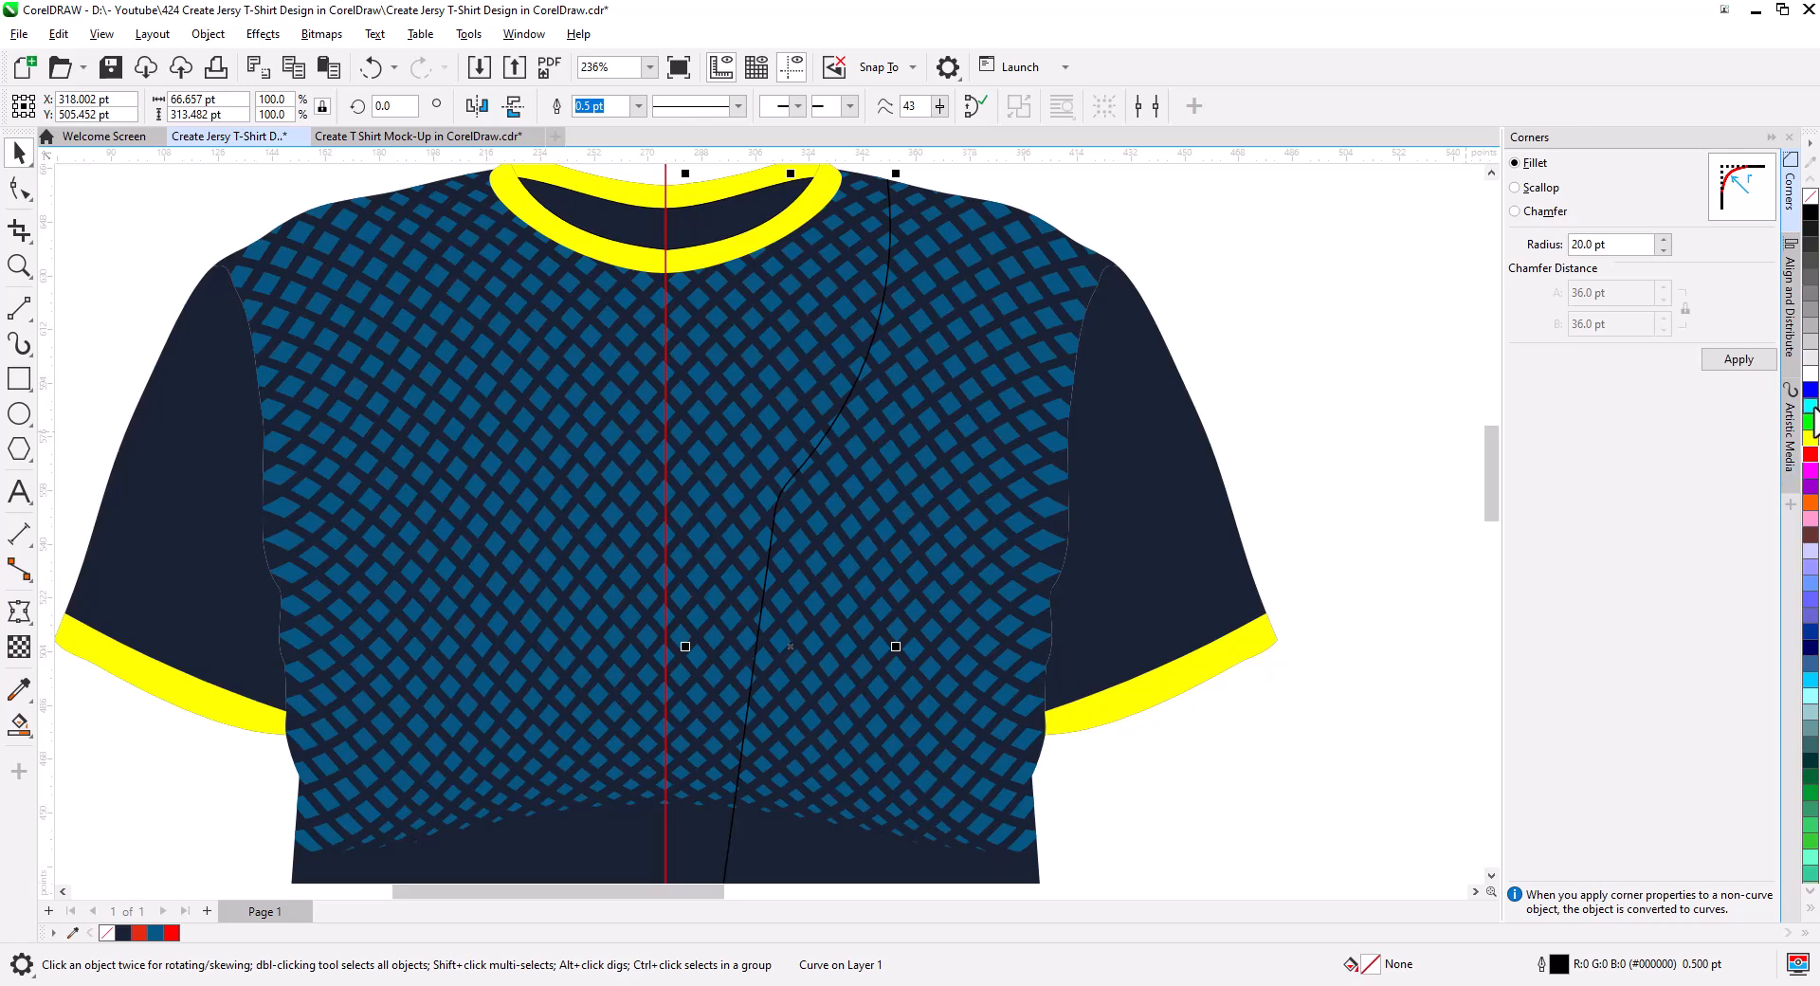
- Give the curved line a red outline 3 pt wide
right_click(1810, 456)
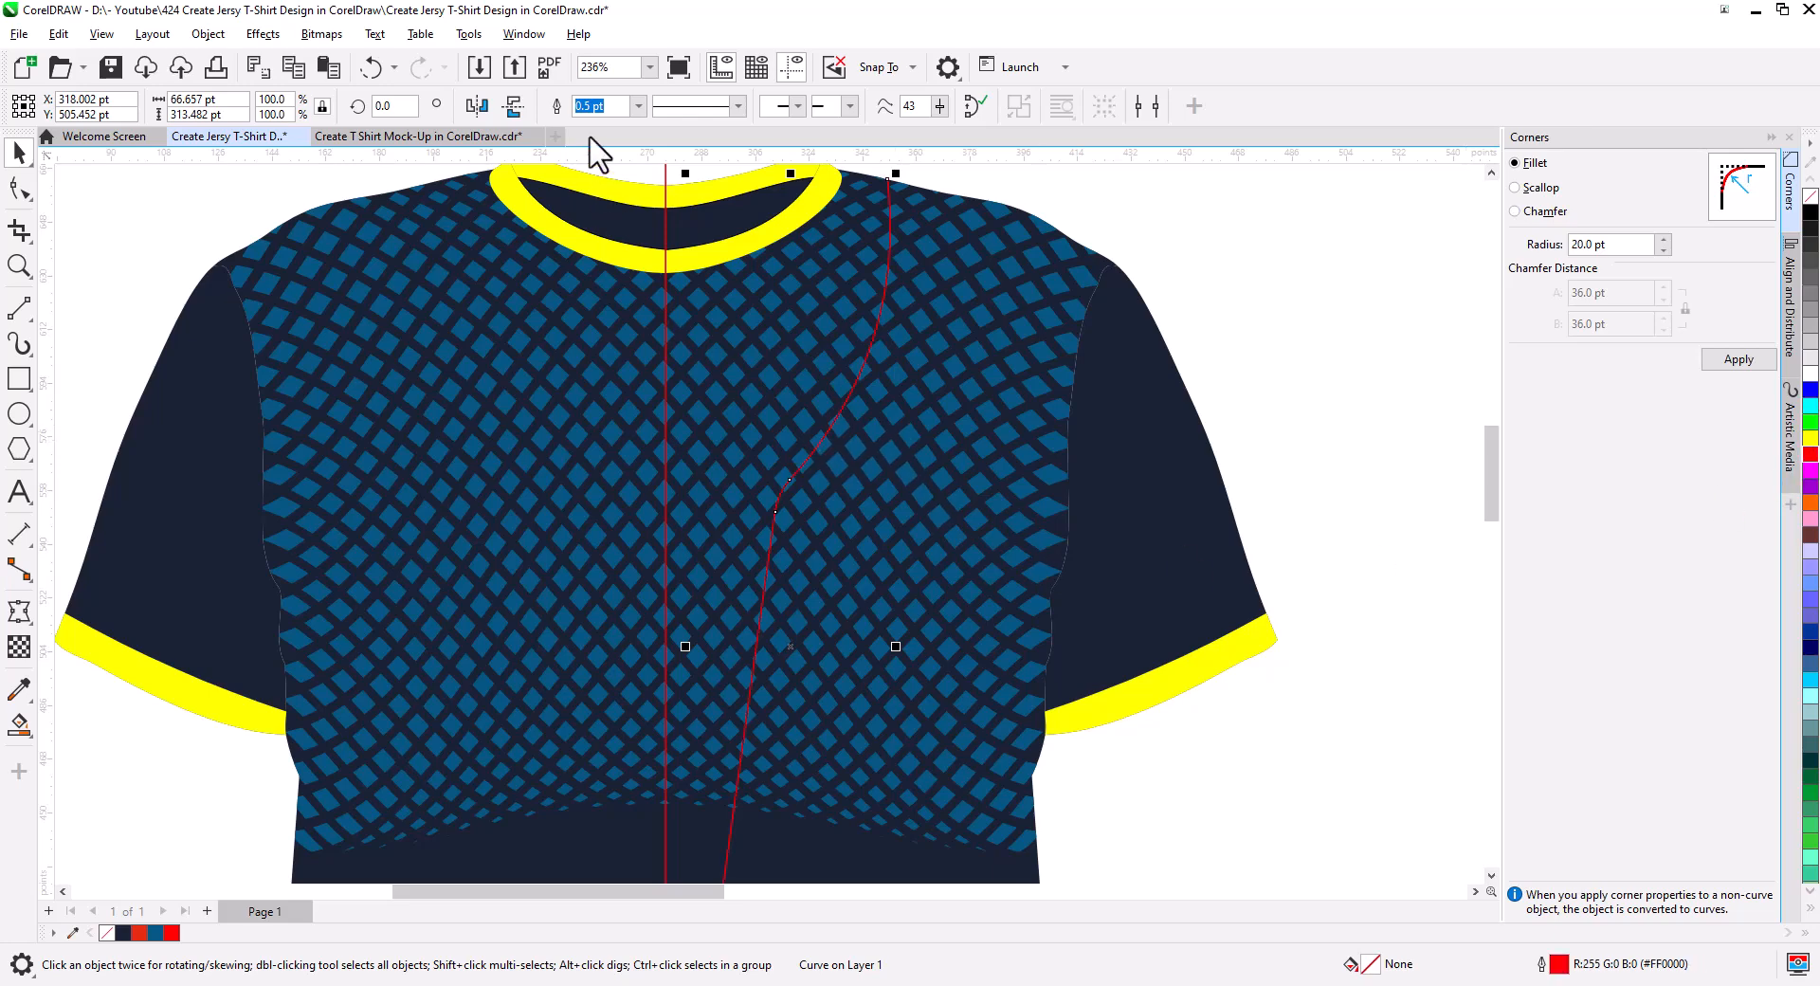
click(633, 106)
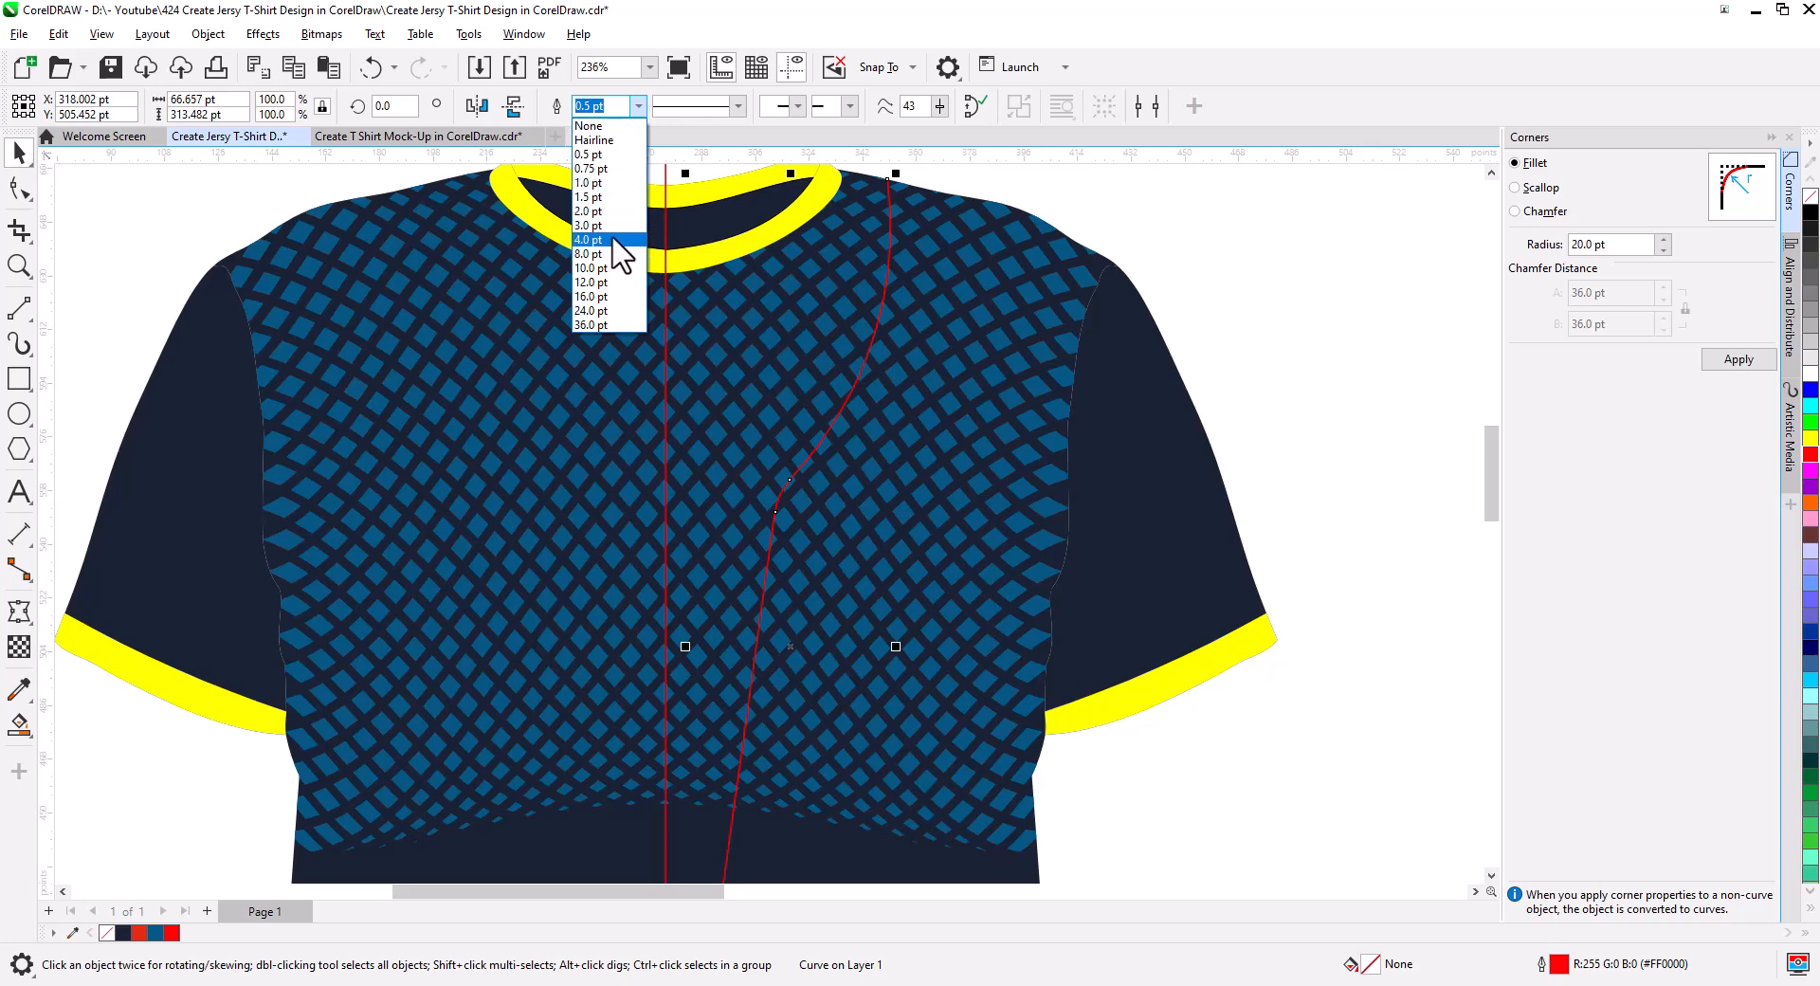
click(588, 225)
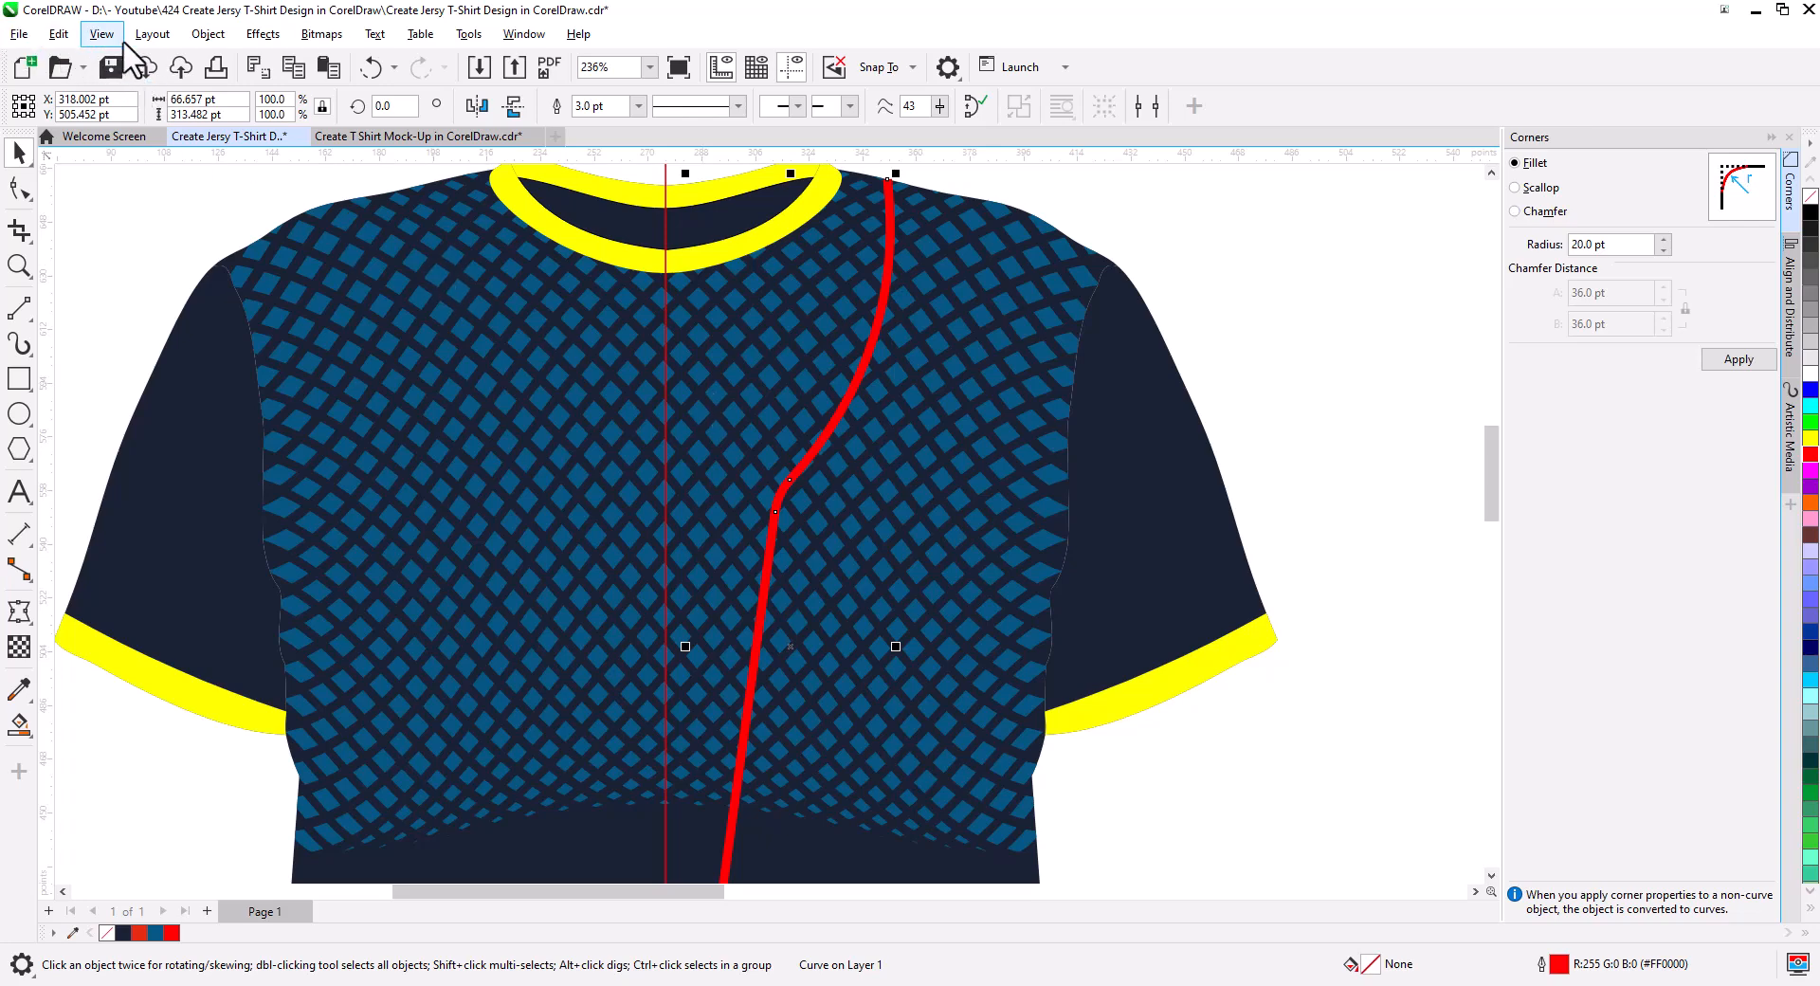
- Convert the red curved line's outline to an object and remove one lower end node to taper the stripe to a point
click(208, 35)
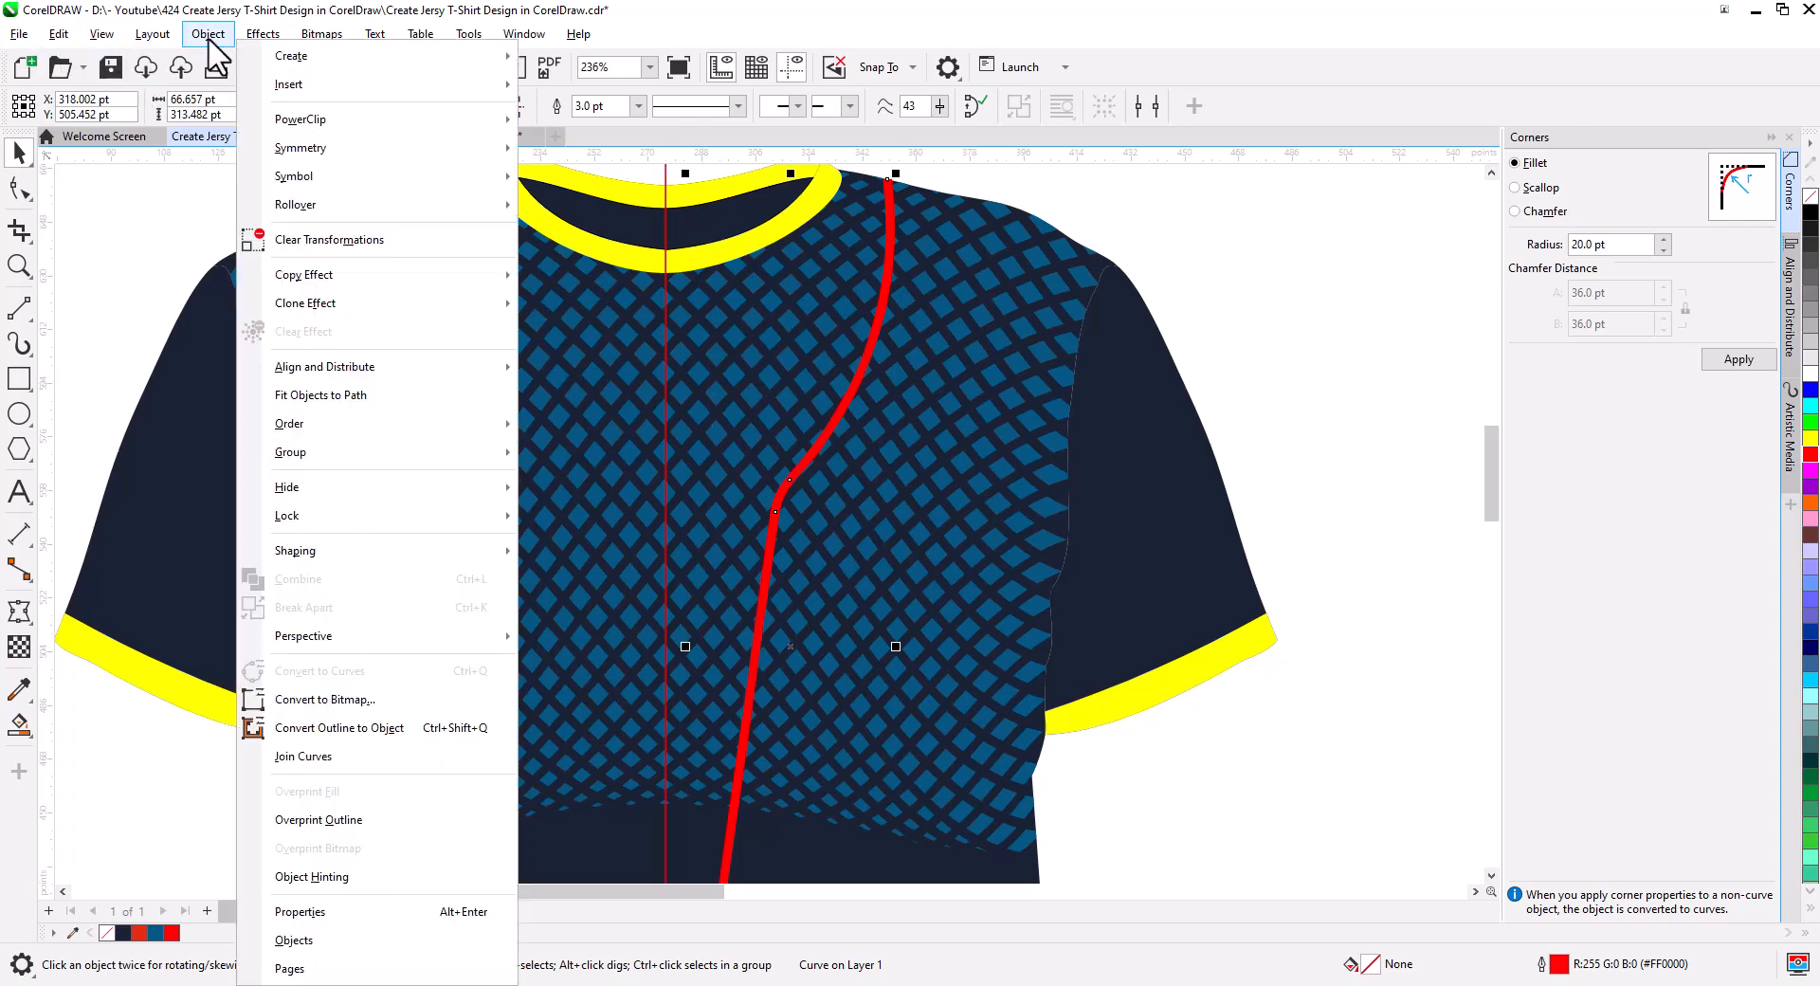
click(362, 728)
drag(715, 805, 699, 503)
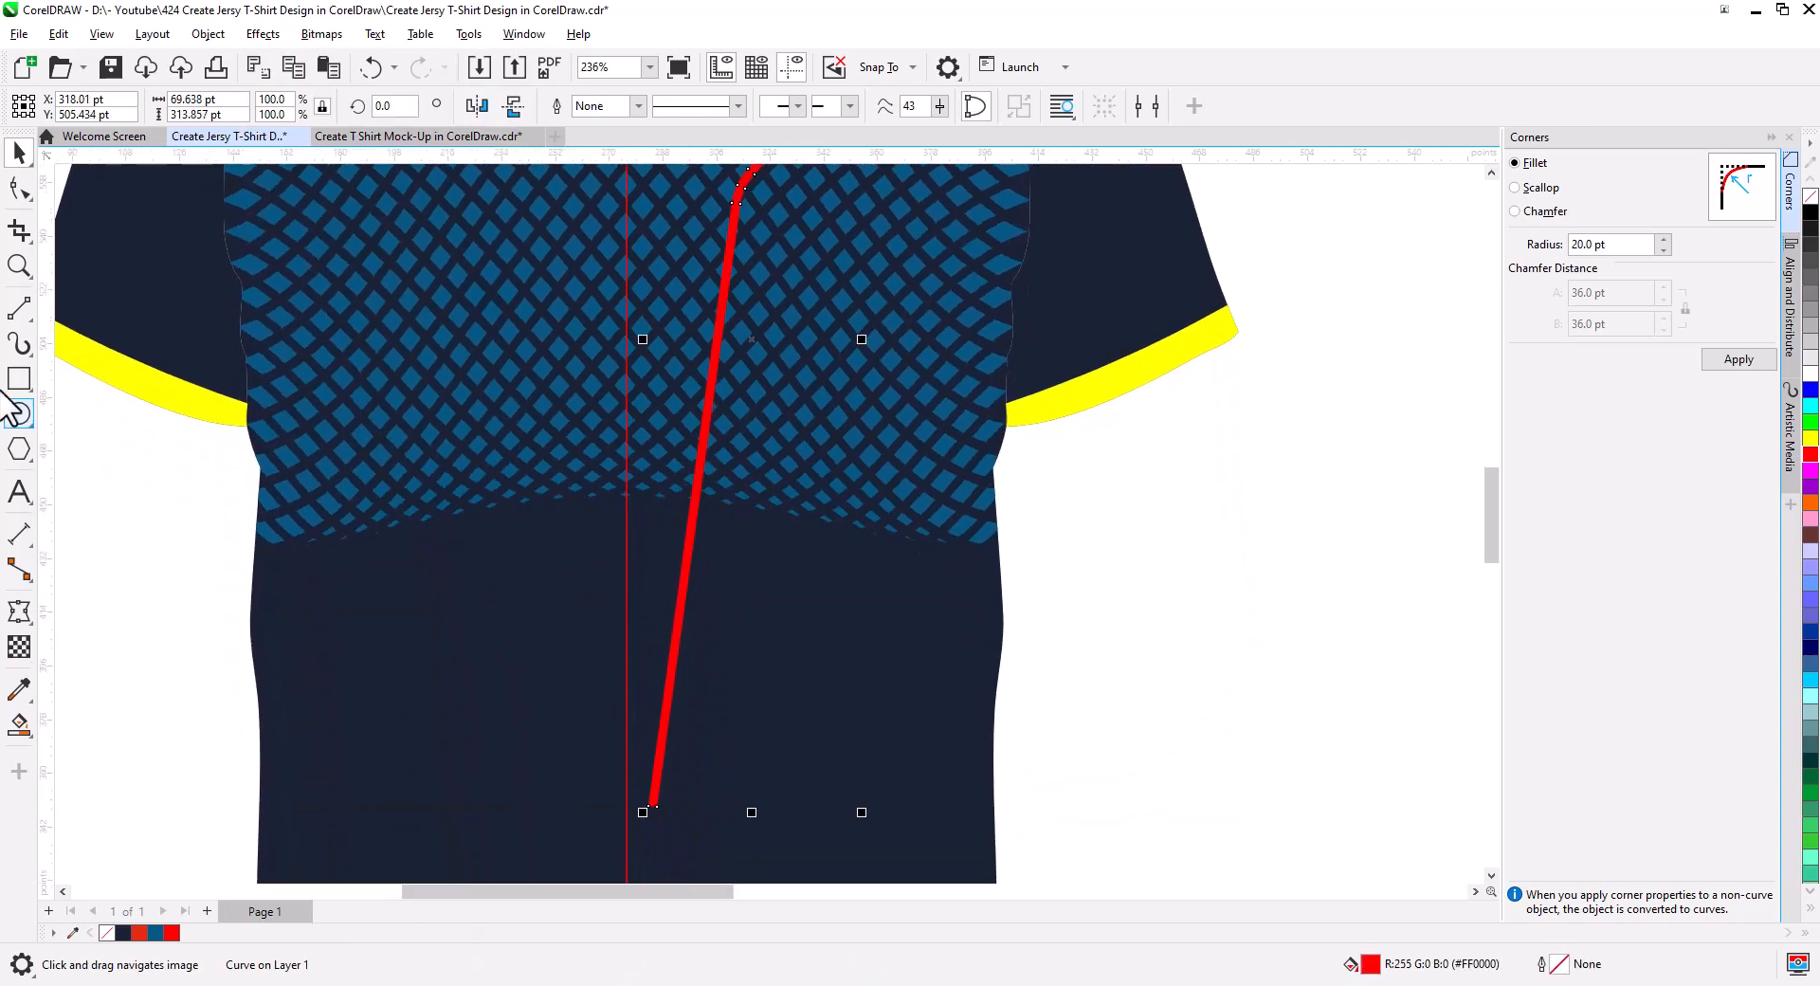
click(20, 188)
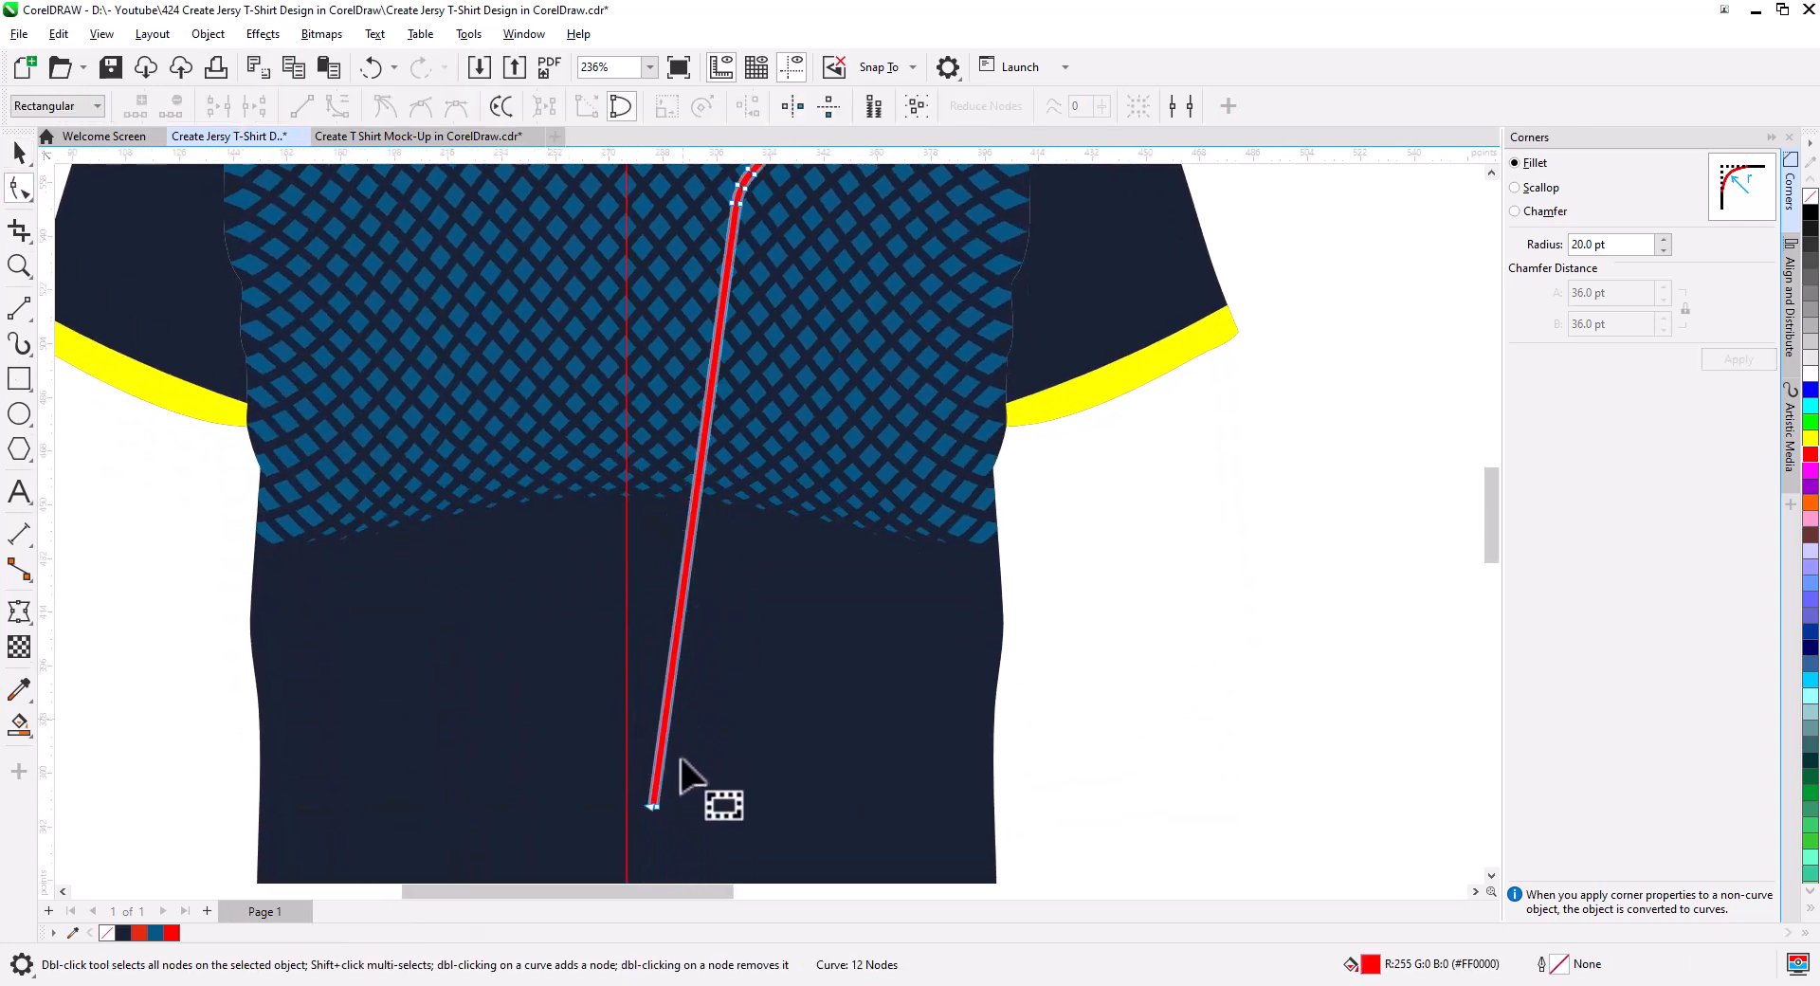
drag(687, 825, 611, 749)
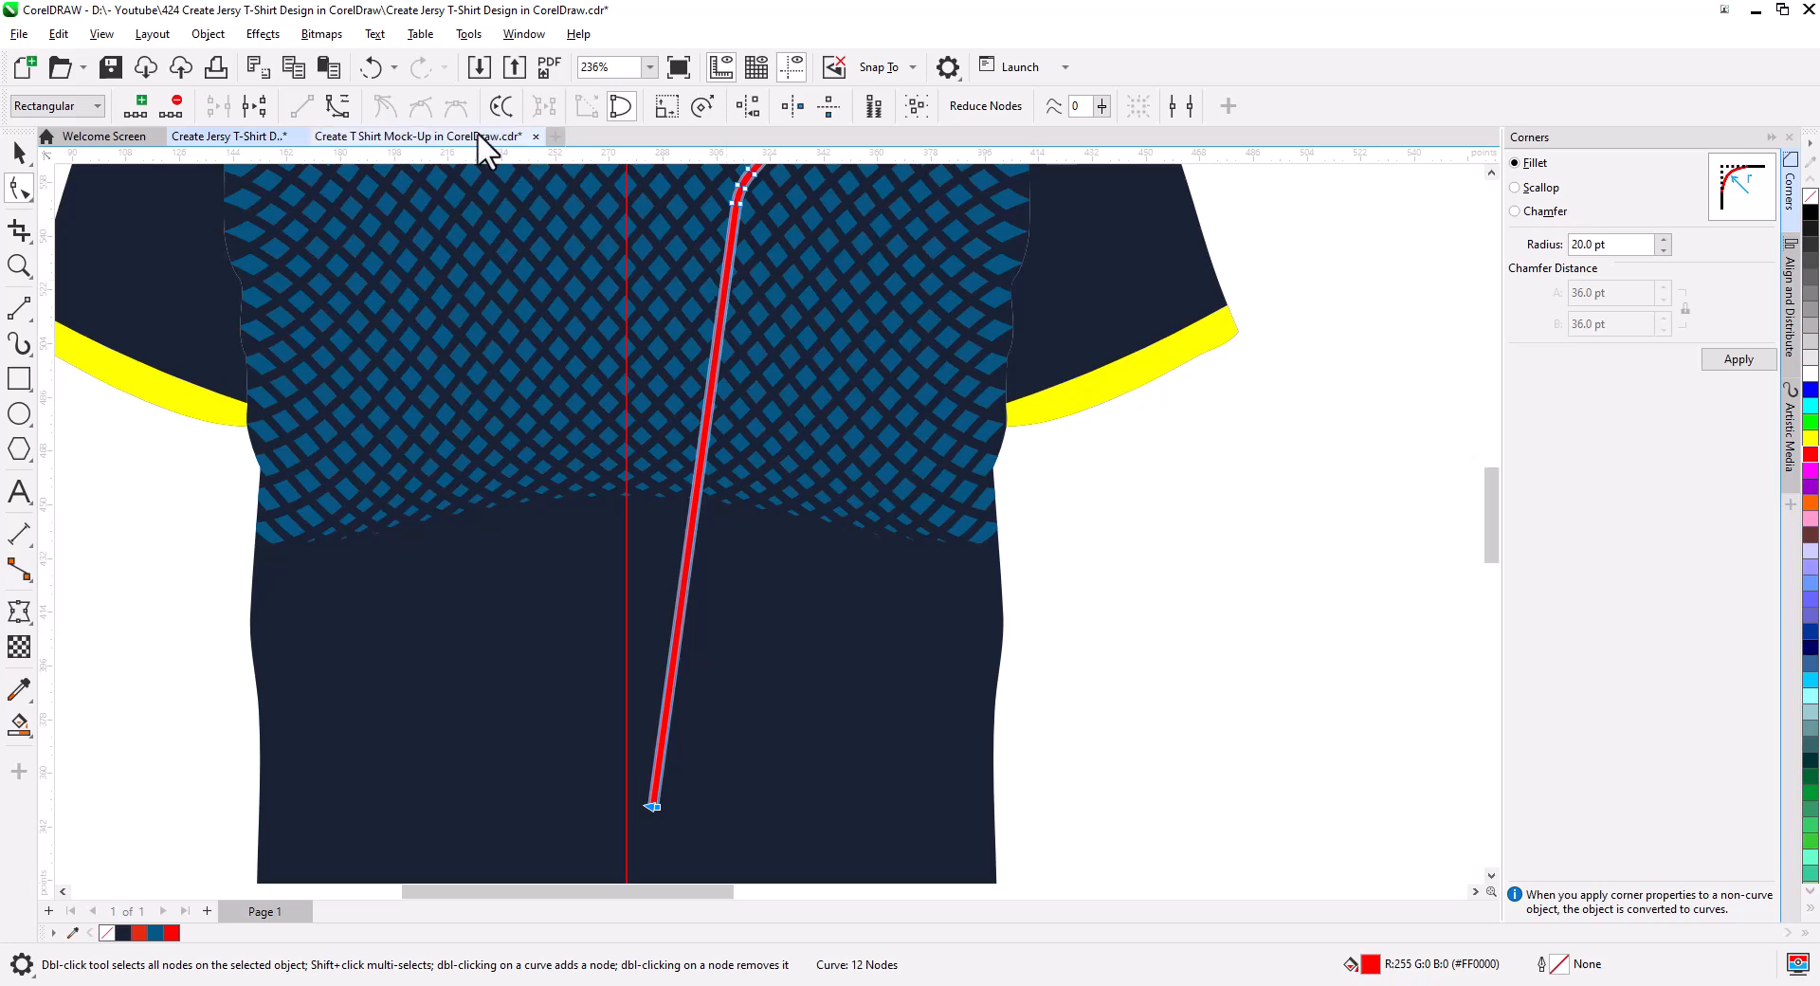
click(663, 823)
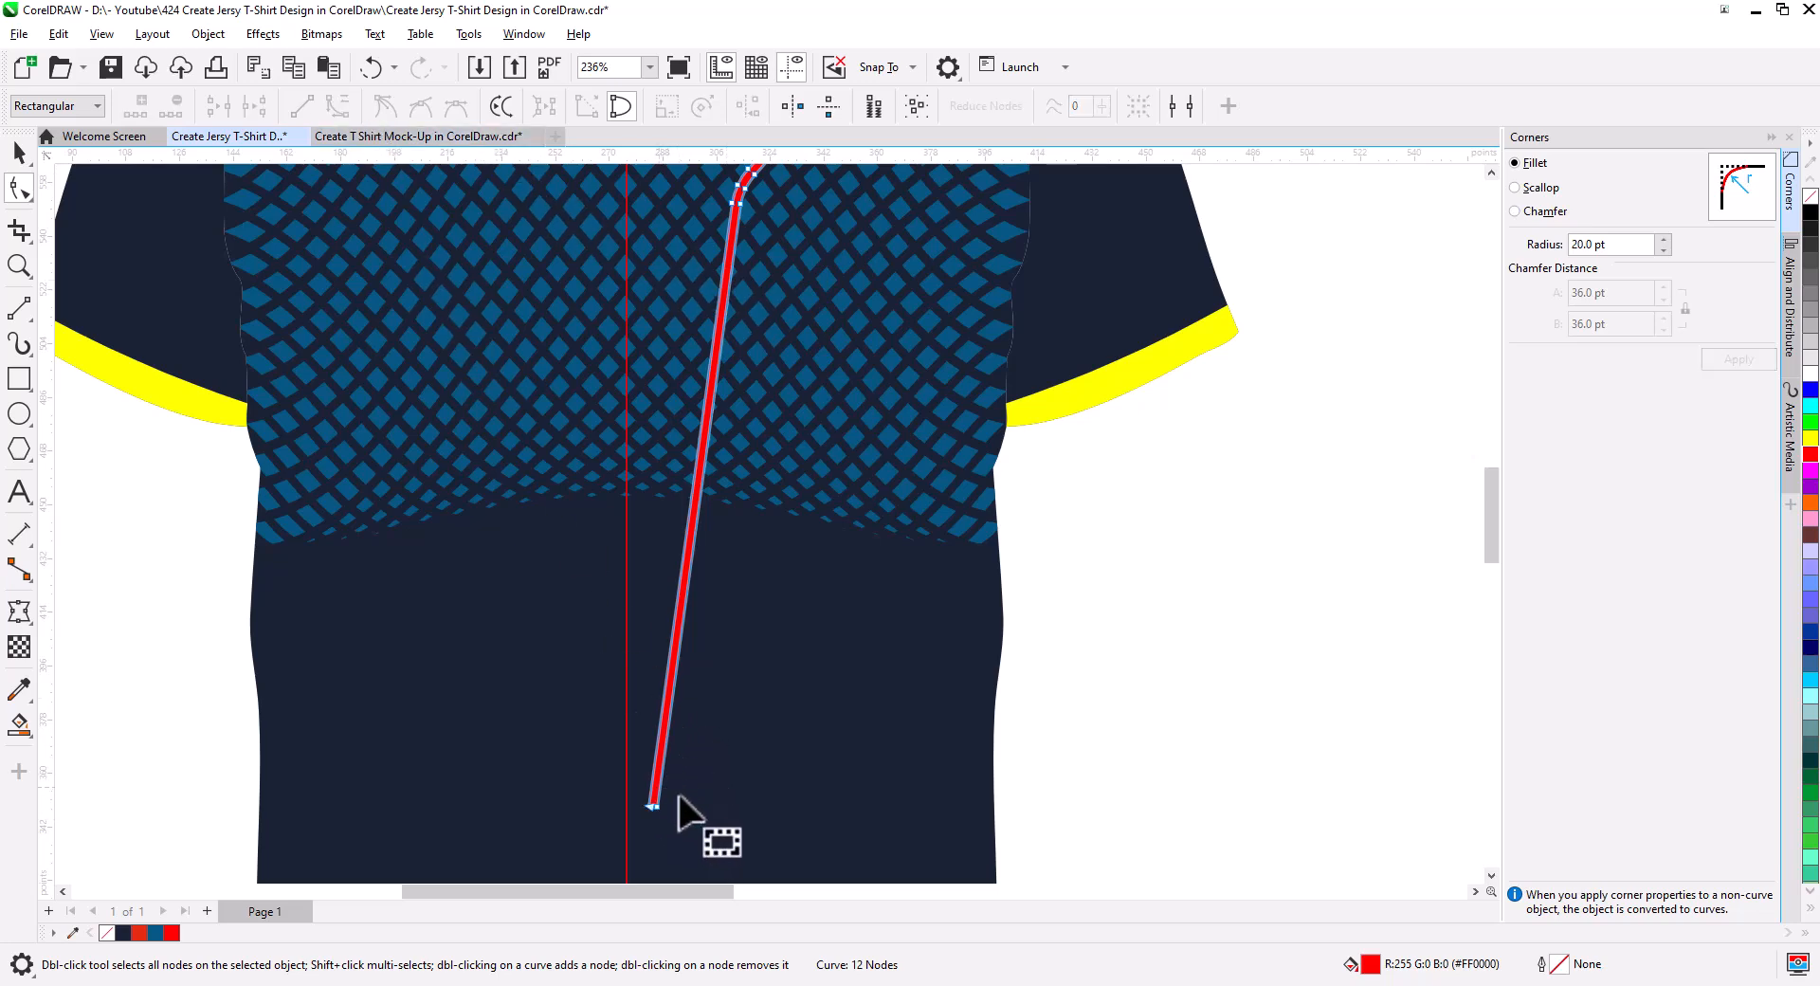
click(652, 807)
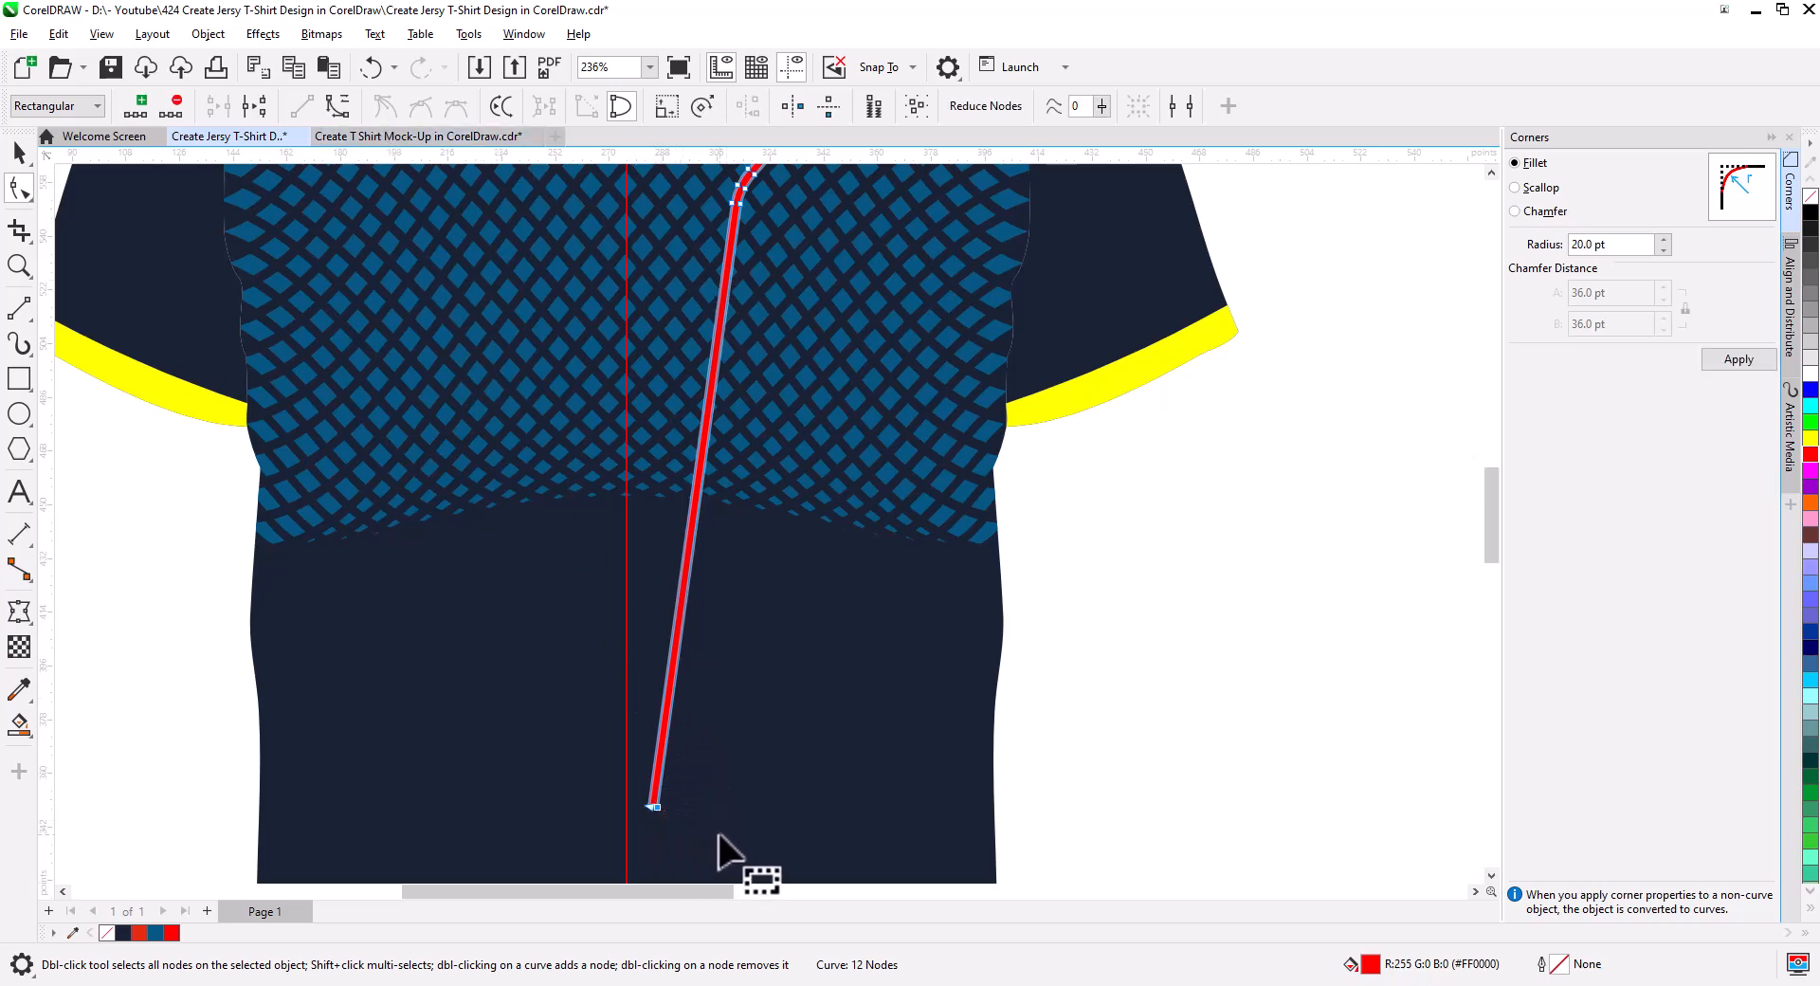
key(Delete)
click(19, 152)
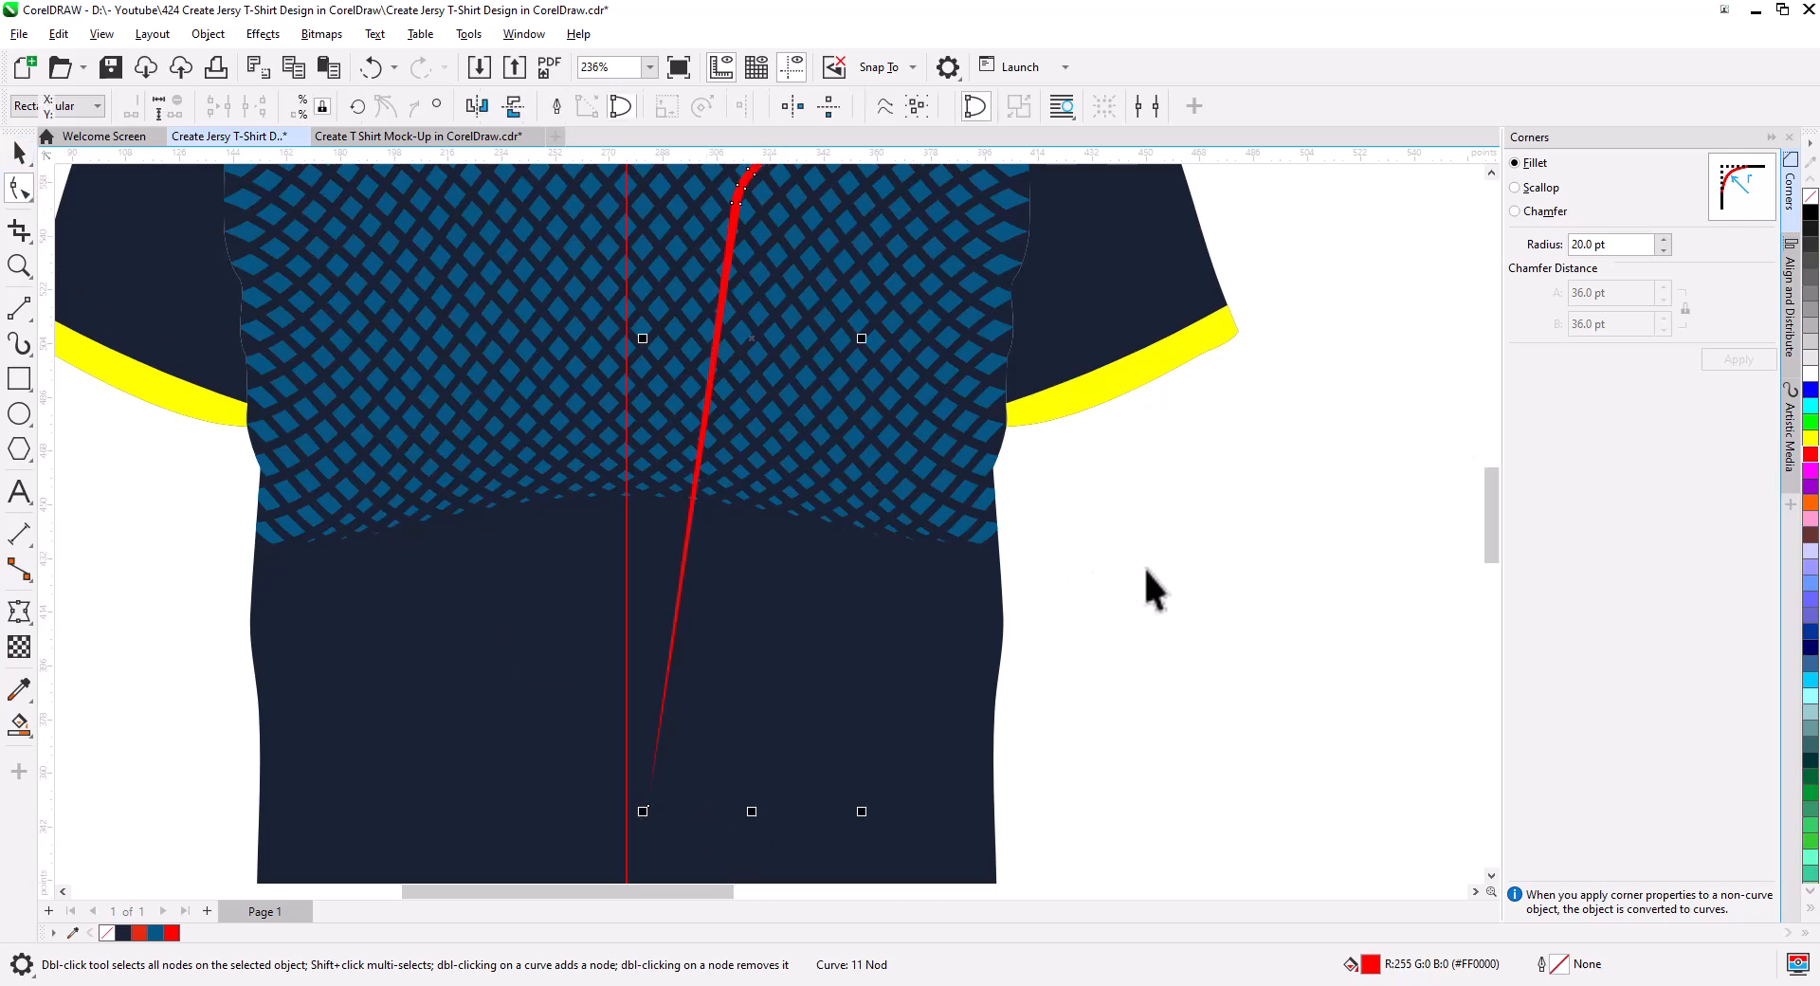
click(1144, 566)
- Draw a bent four-node line about 83 × 227 pt outside the red stripe and extend its upper end to the shoulder edge
scroll(815, 559, down, 3)
drag(821, 553, 793, 629)
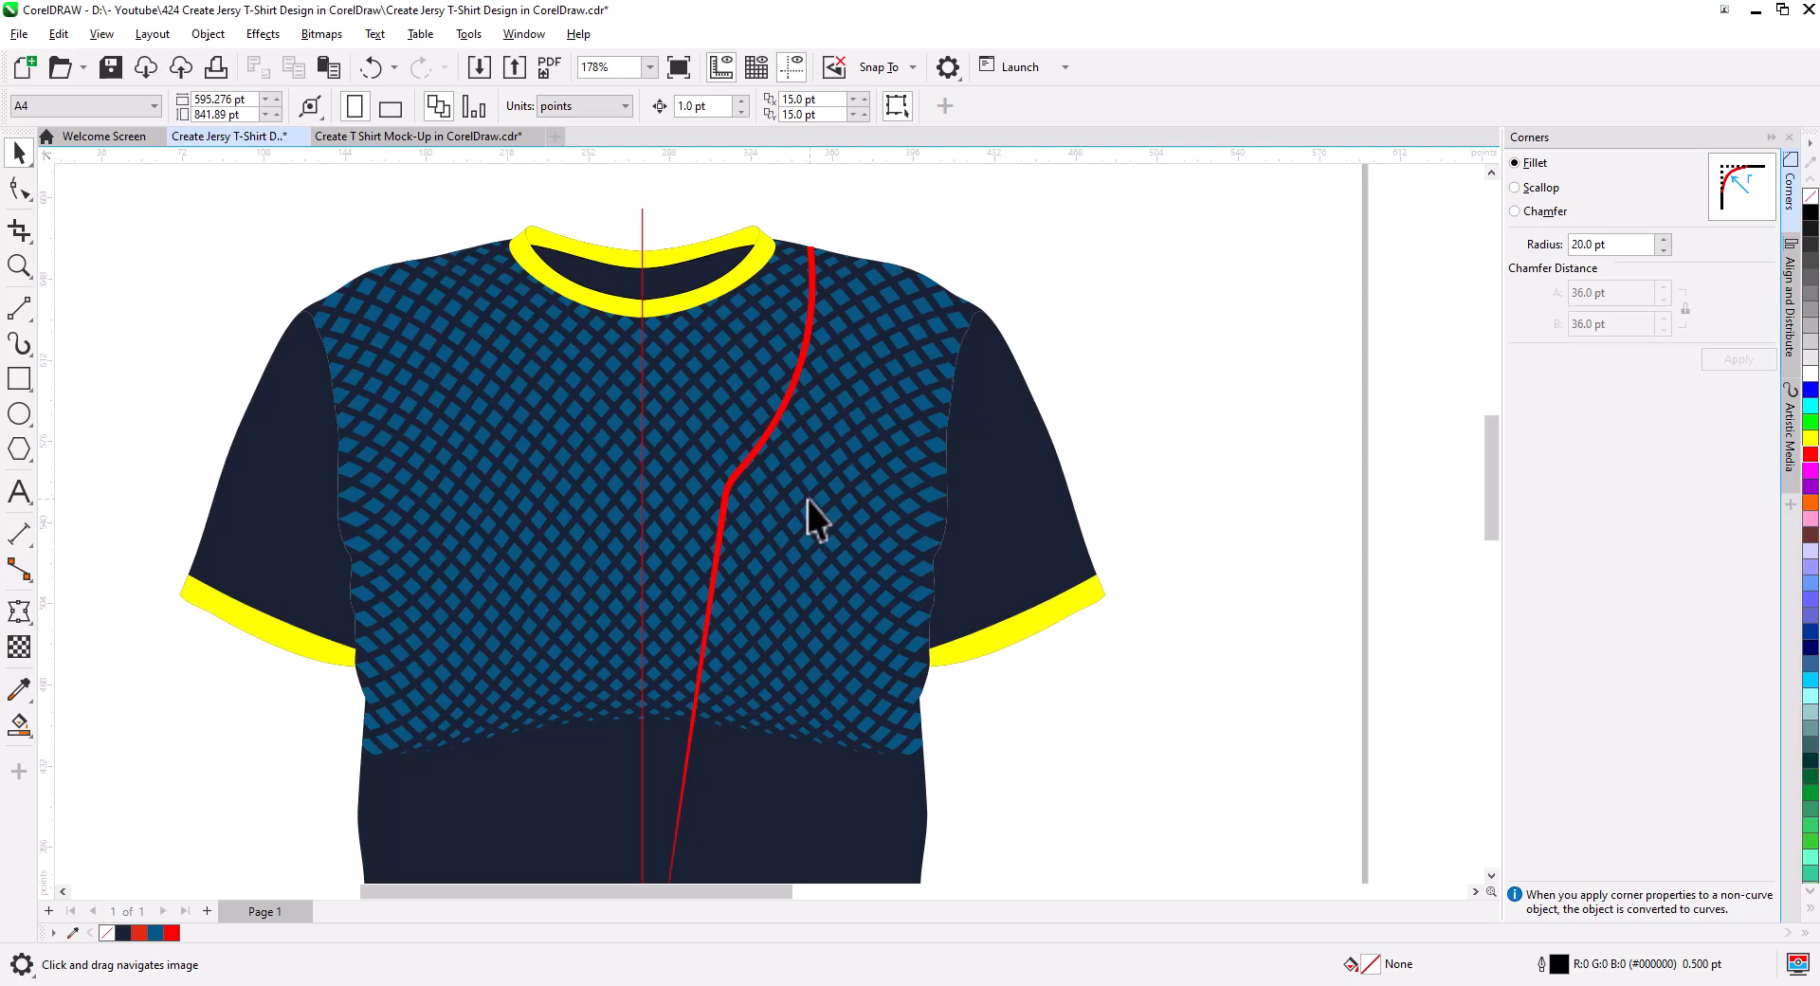
drag(507, 519, 471, 406)
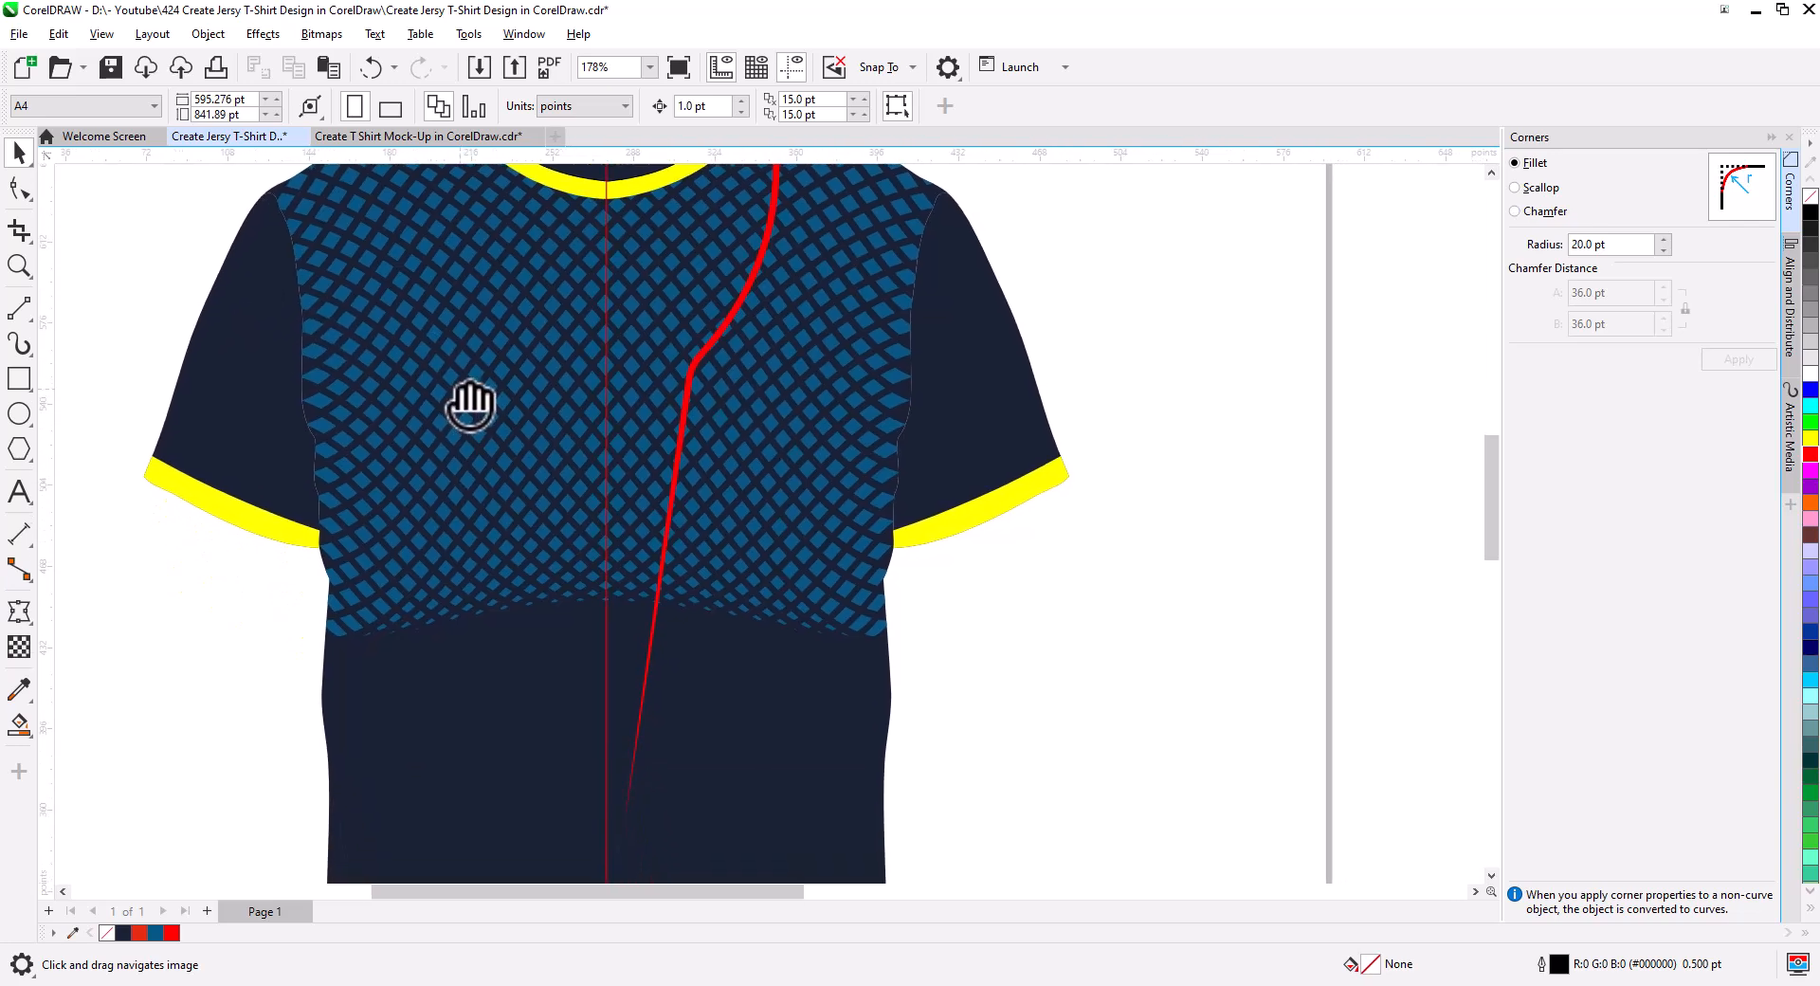
click(17, 310)
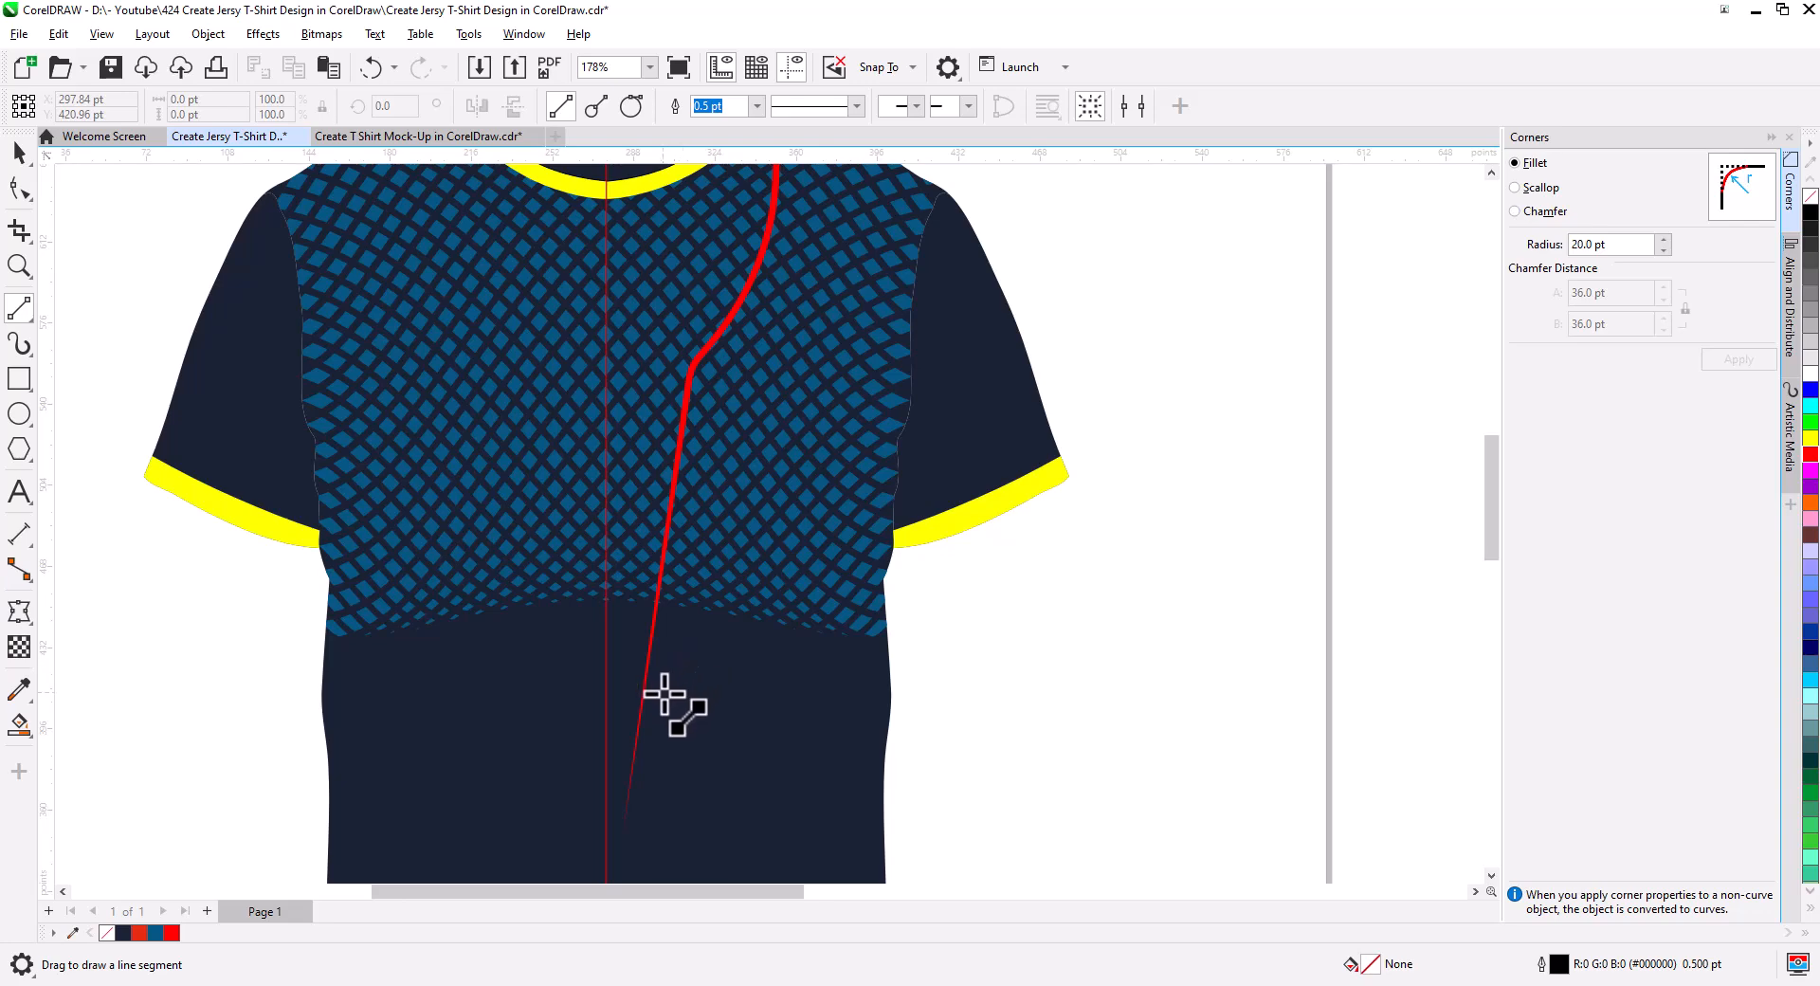
drag(664, 694, 849, 180)
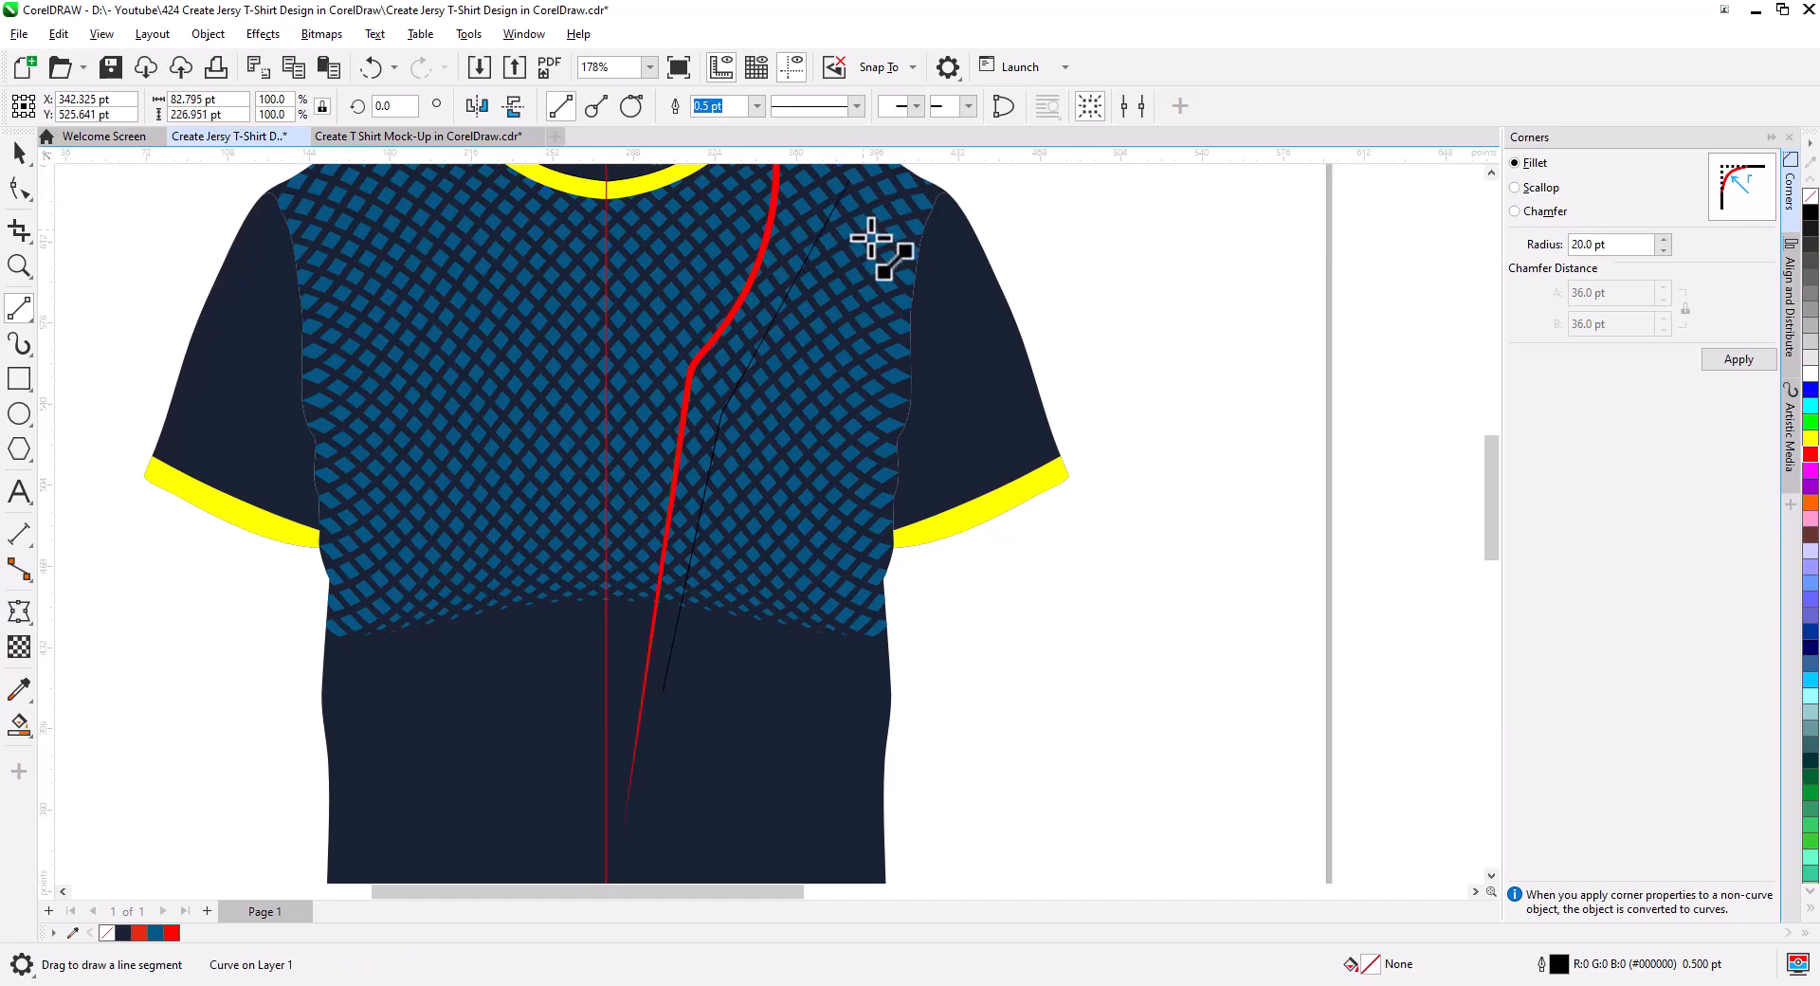
drag(890, 263, 851, 390)
click(19, 187)
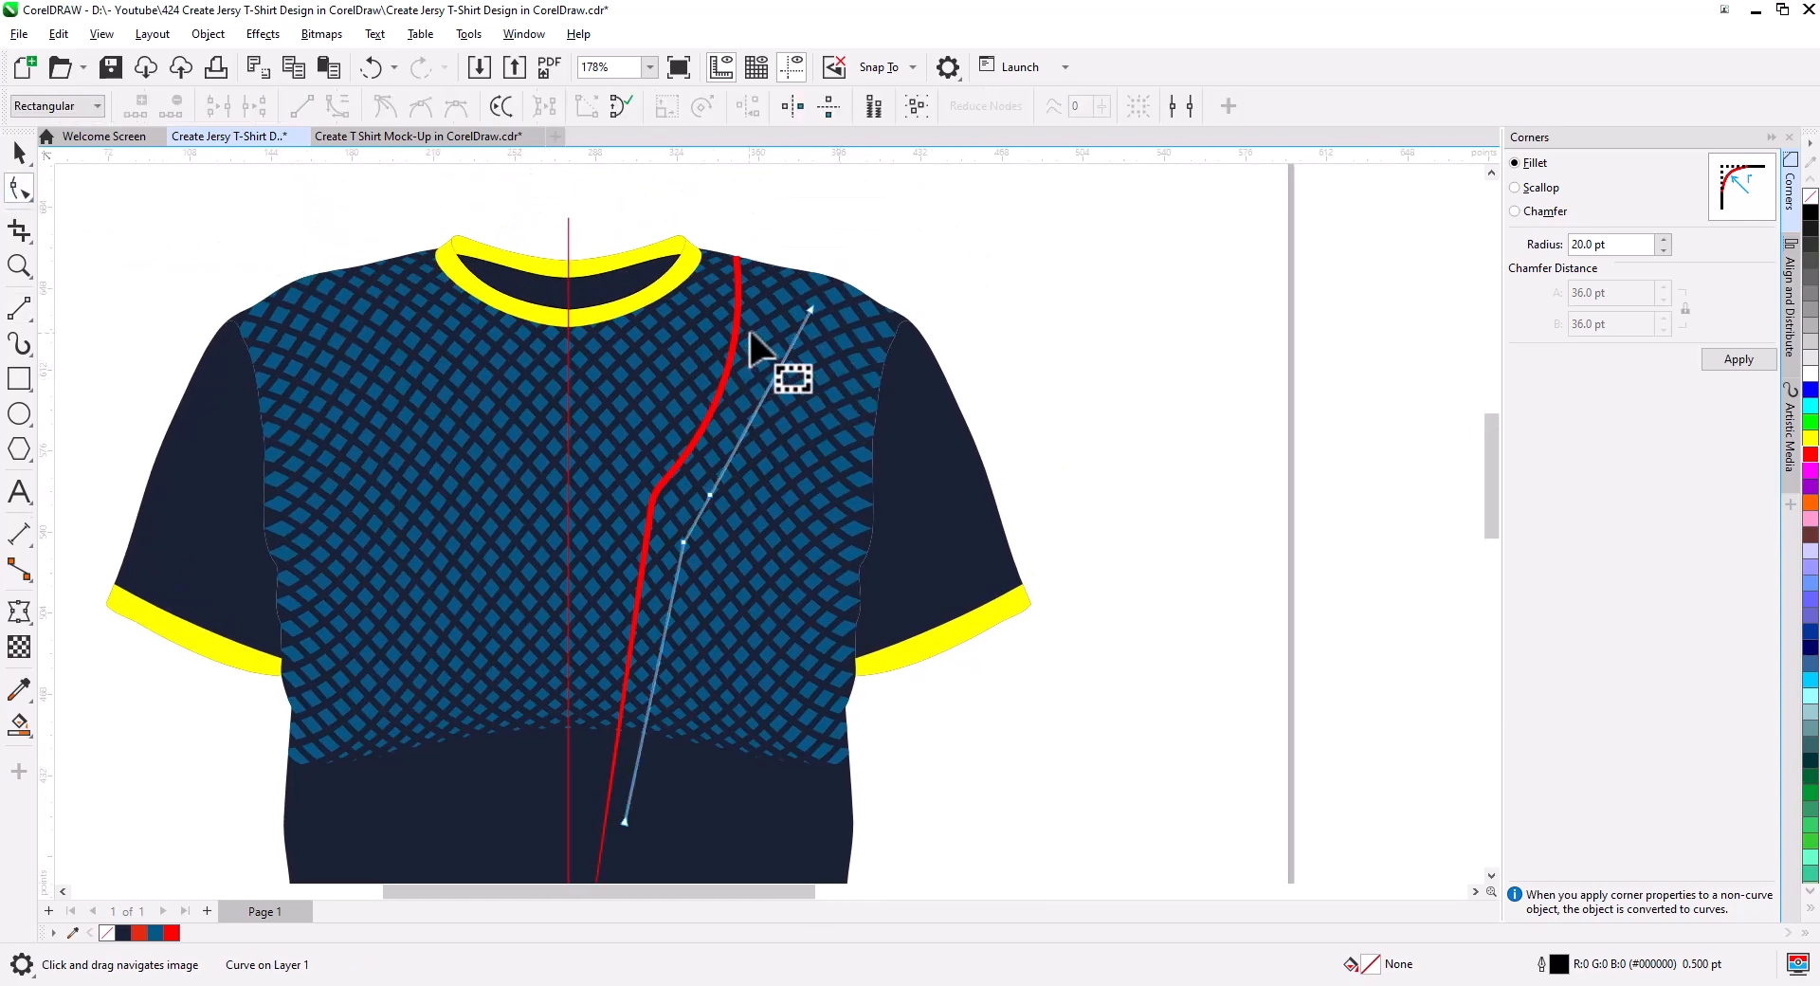
drag(809, 303, 814, 262)
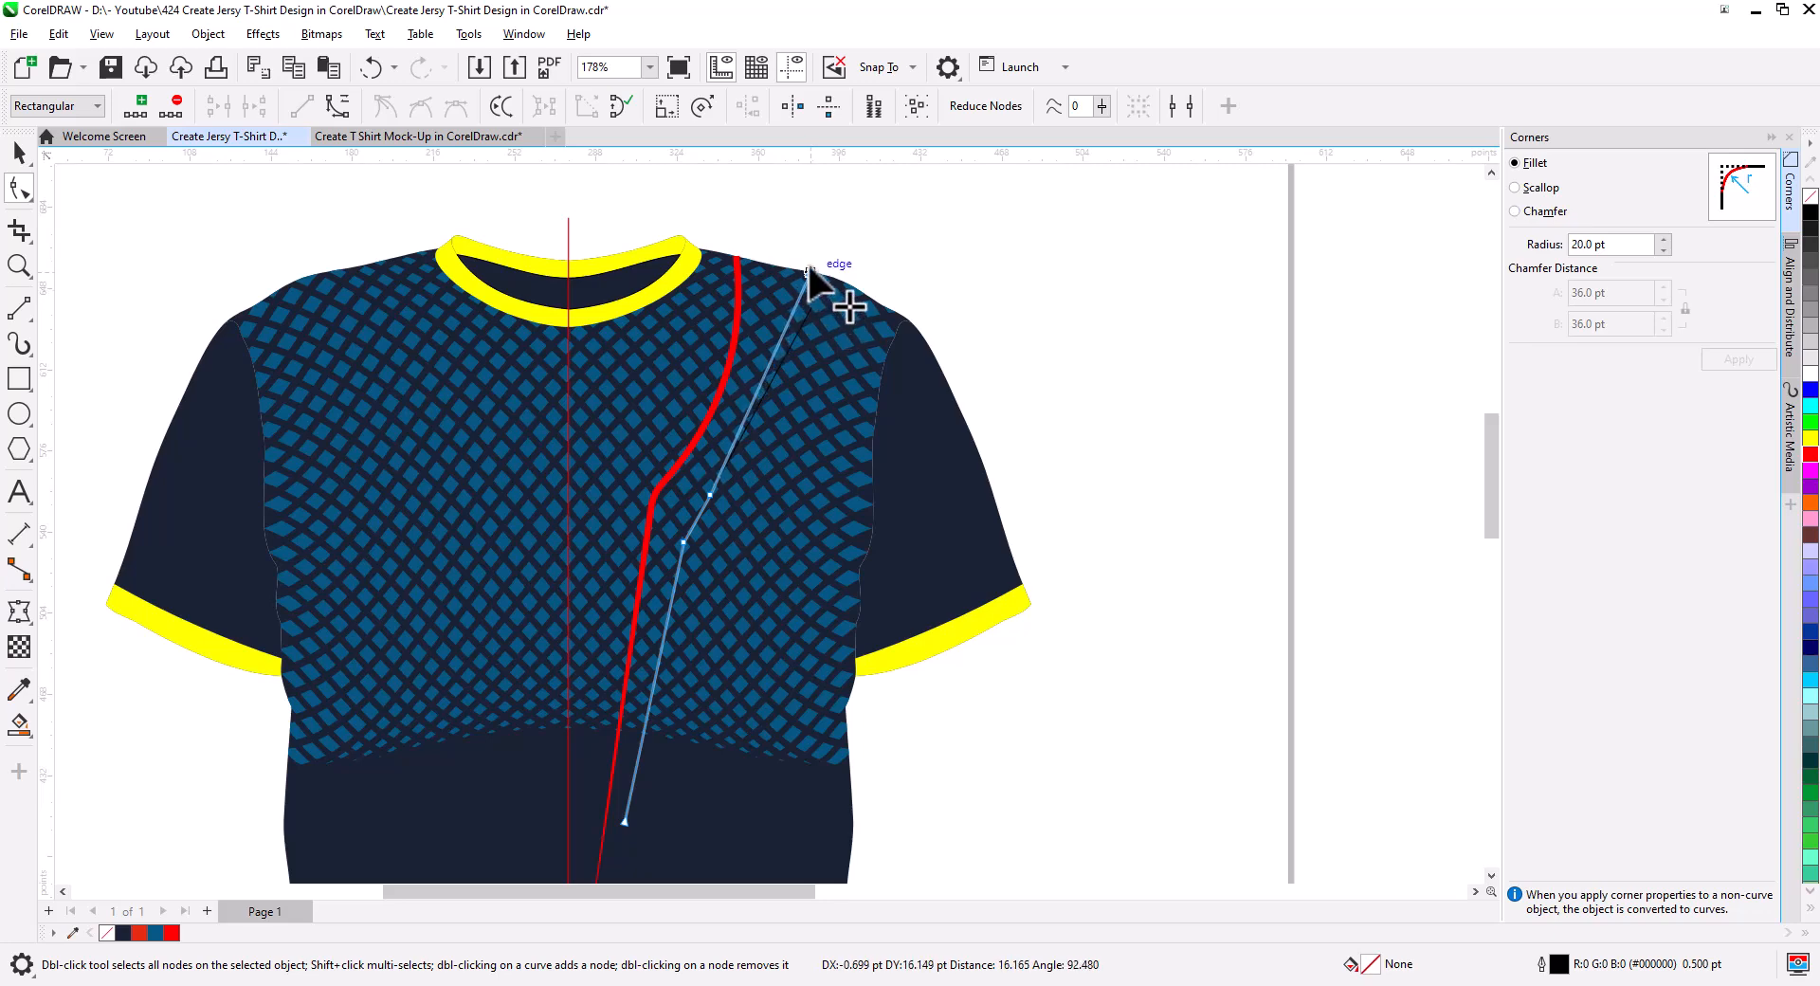
- Set the outline width of the new bent line to 3 pt
click(21, 308)
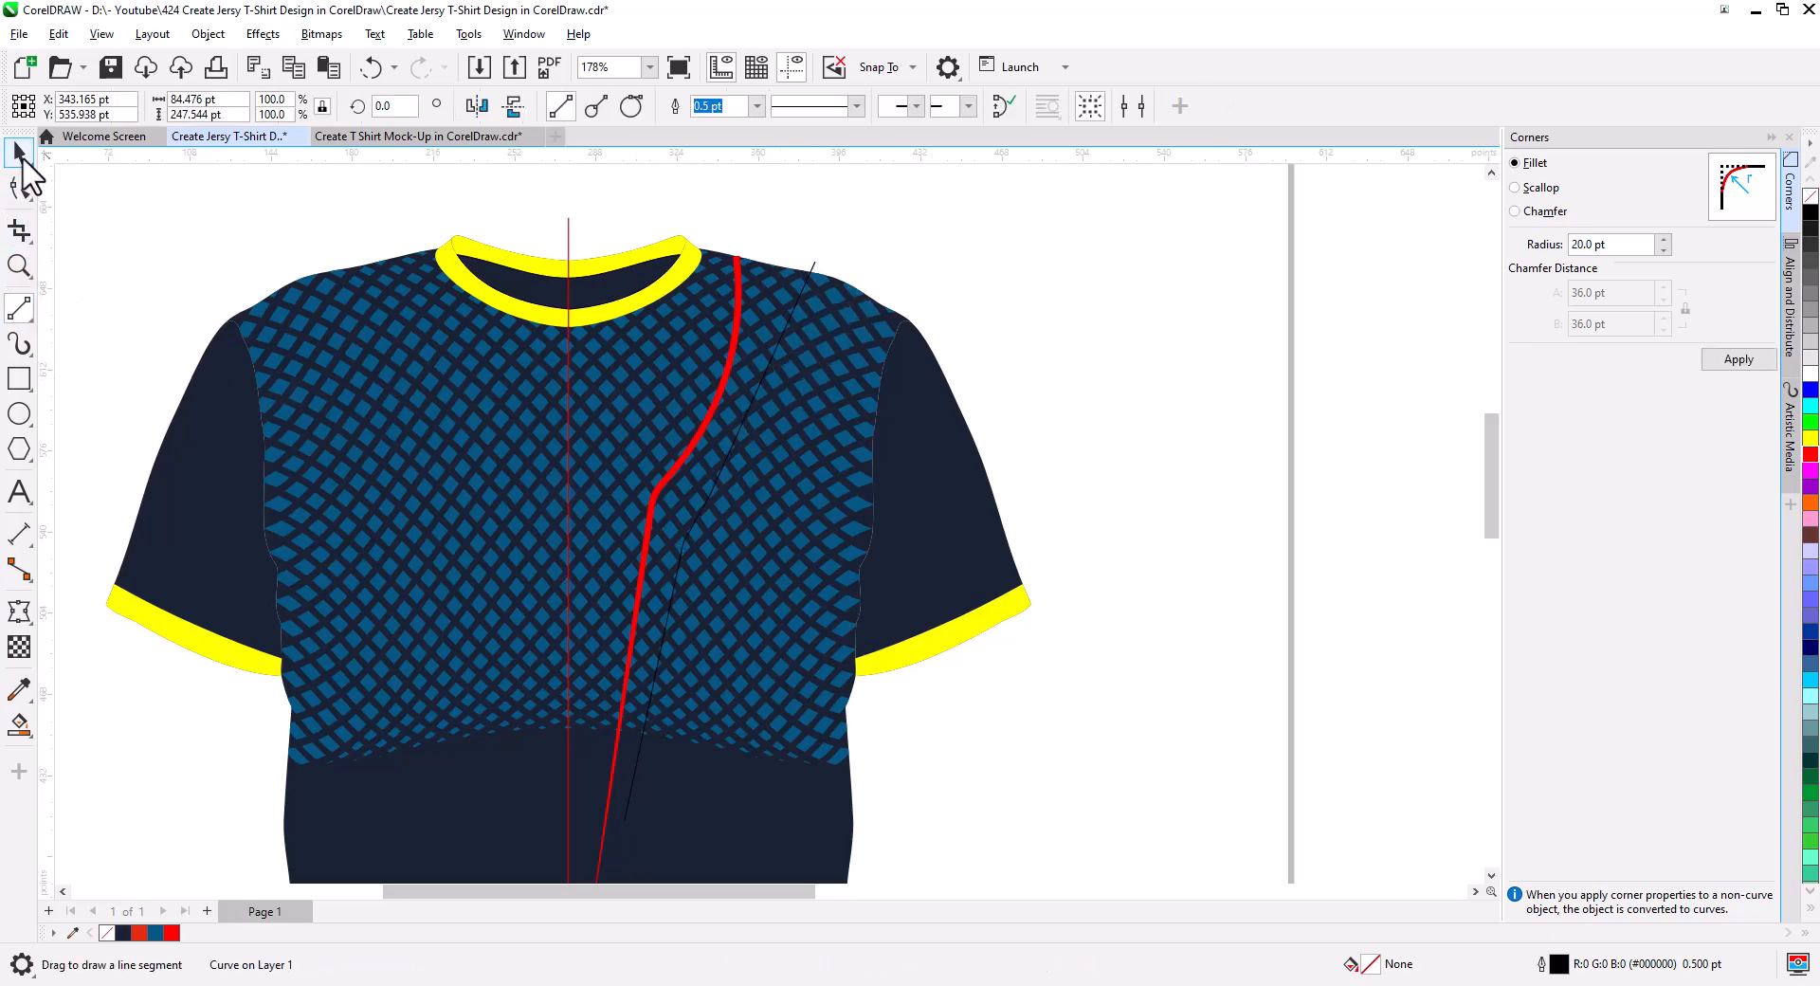
click(20, 153)
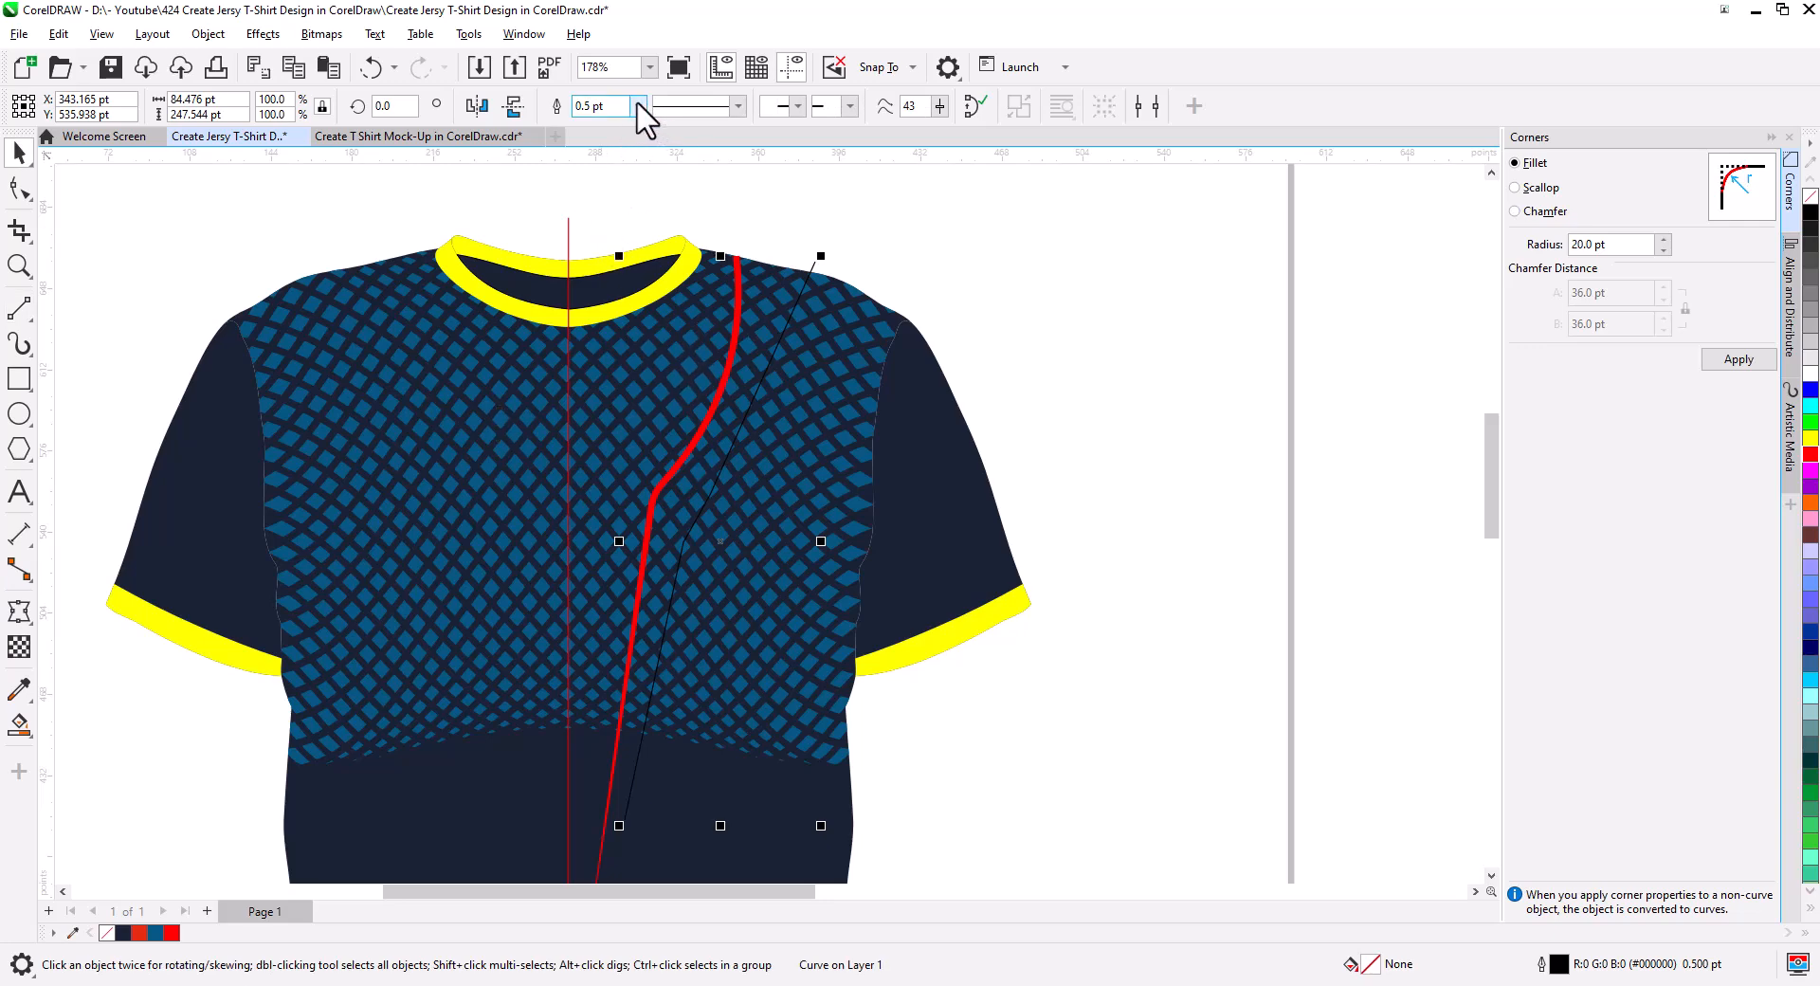
click(639, 105)
click(622, 239)
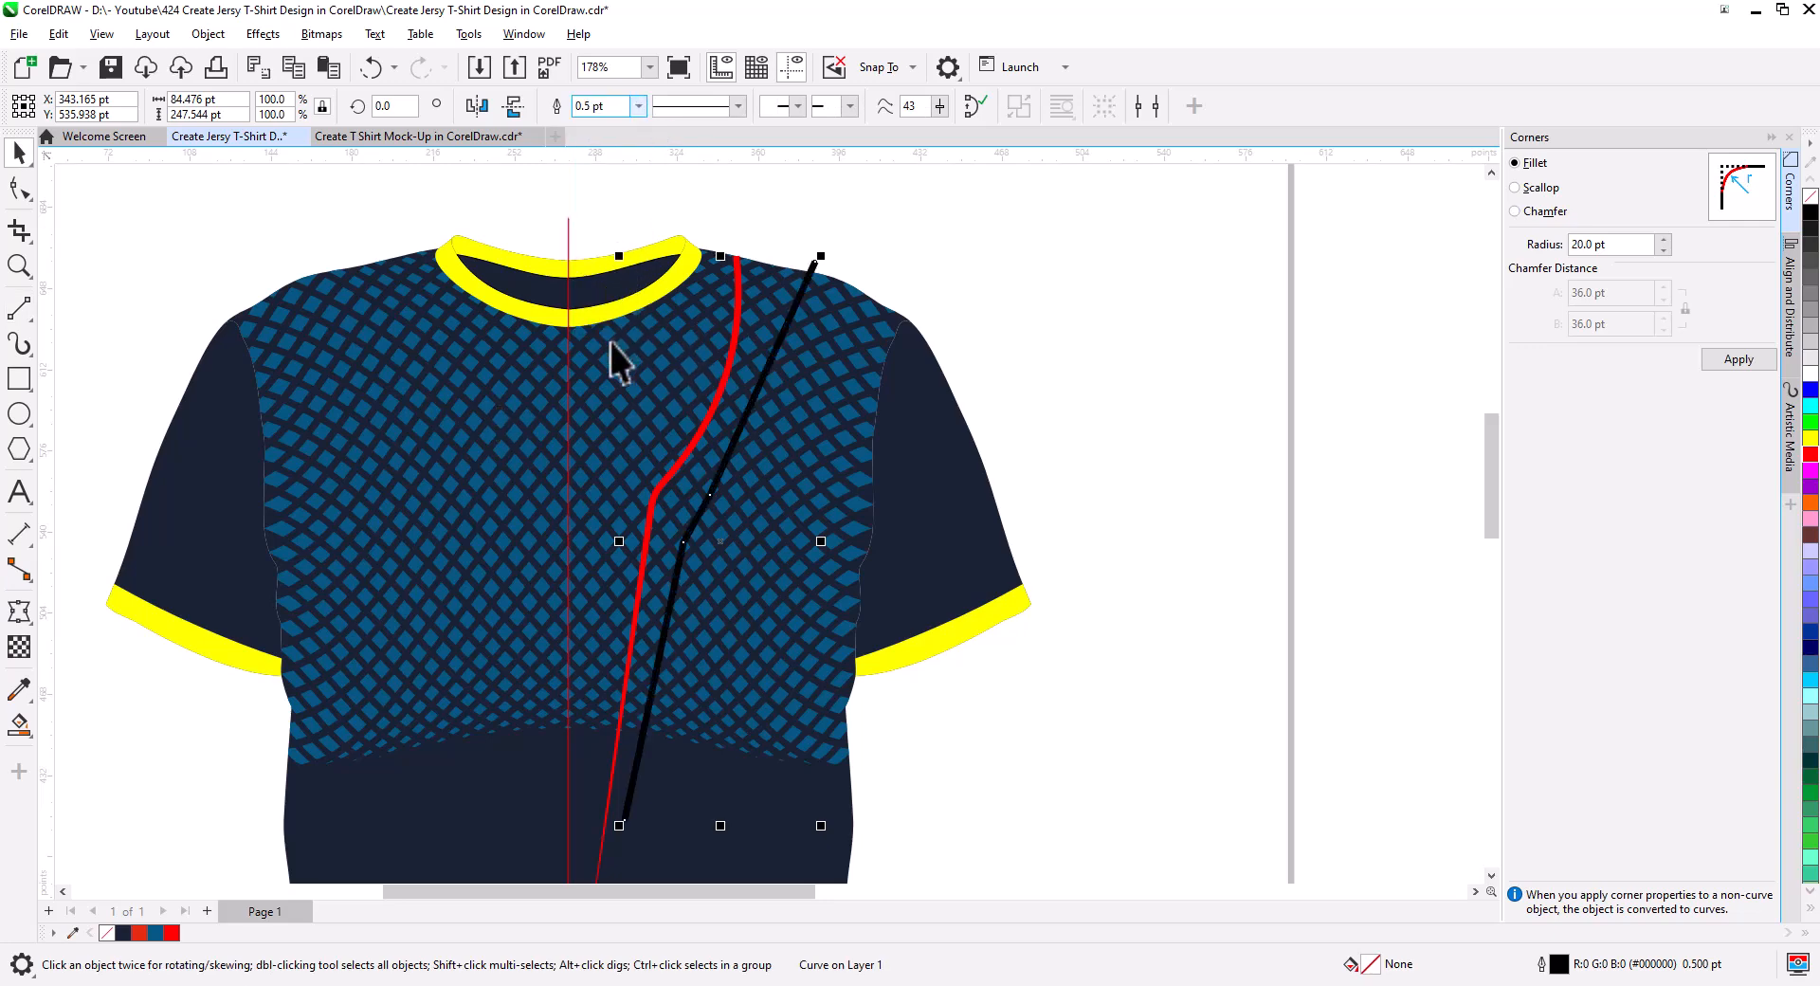
- Bend the upper and short middle segments of the black line into curves and make its two middle nodes smooth
click(19, 187)
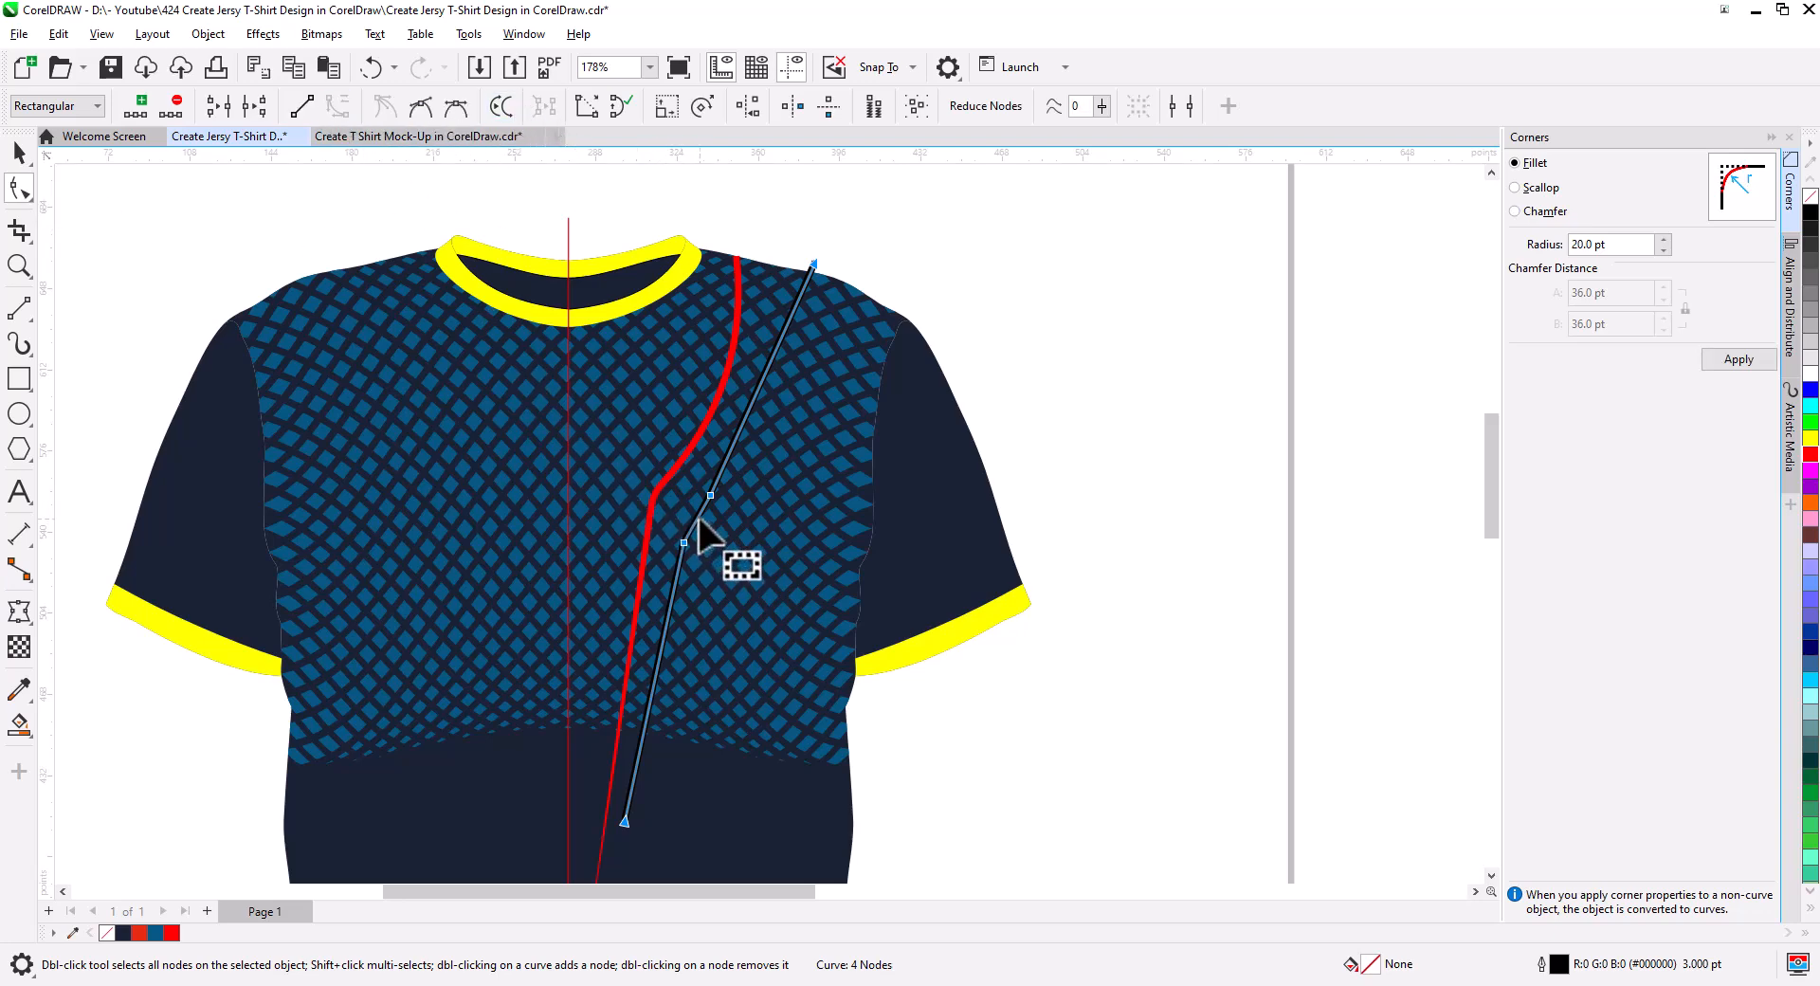
drag(740, 434, 752, 439)
scroll(708, 528, up, 2)
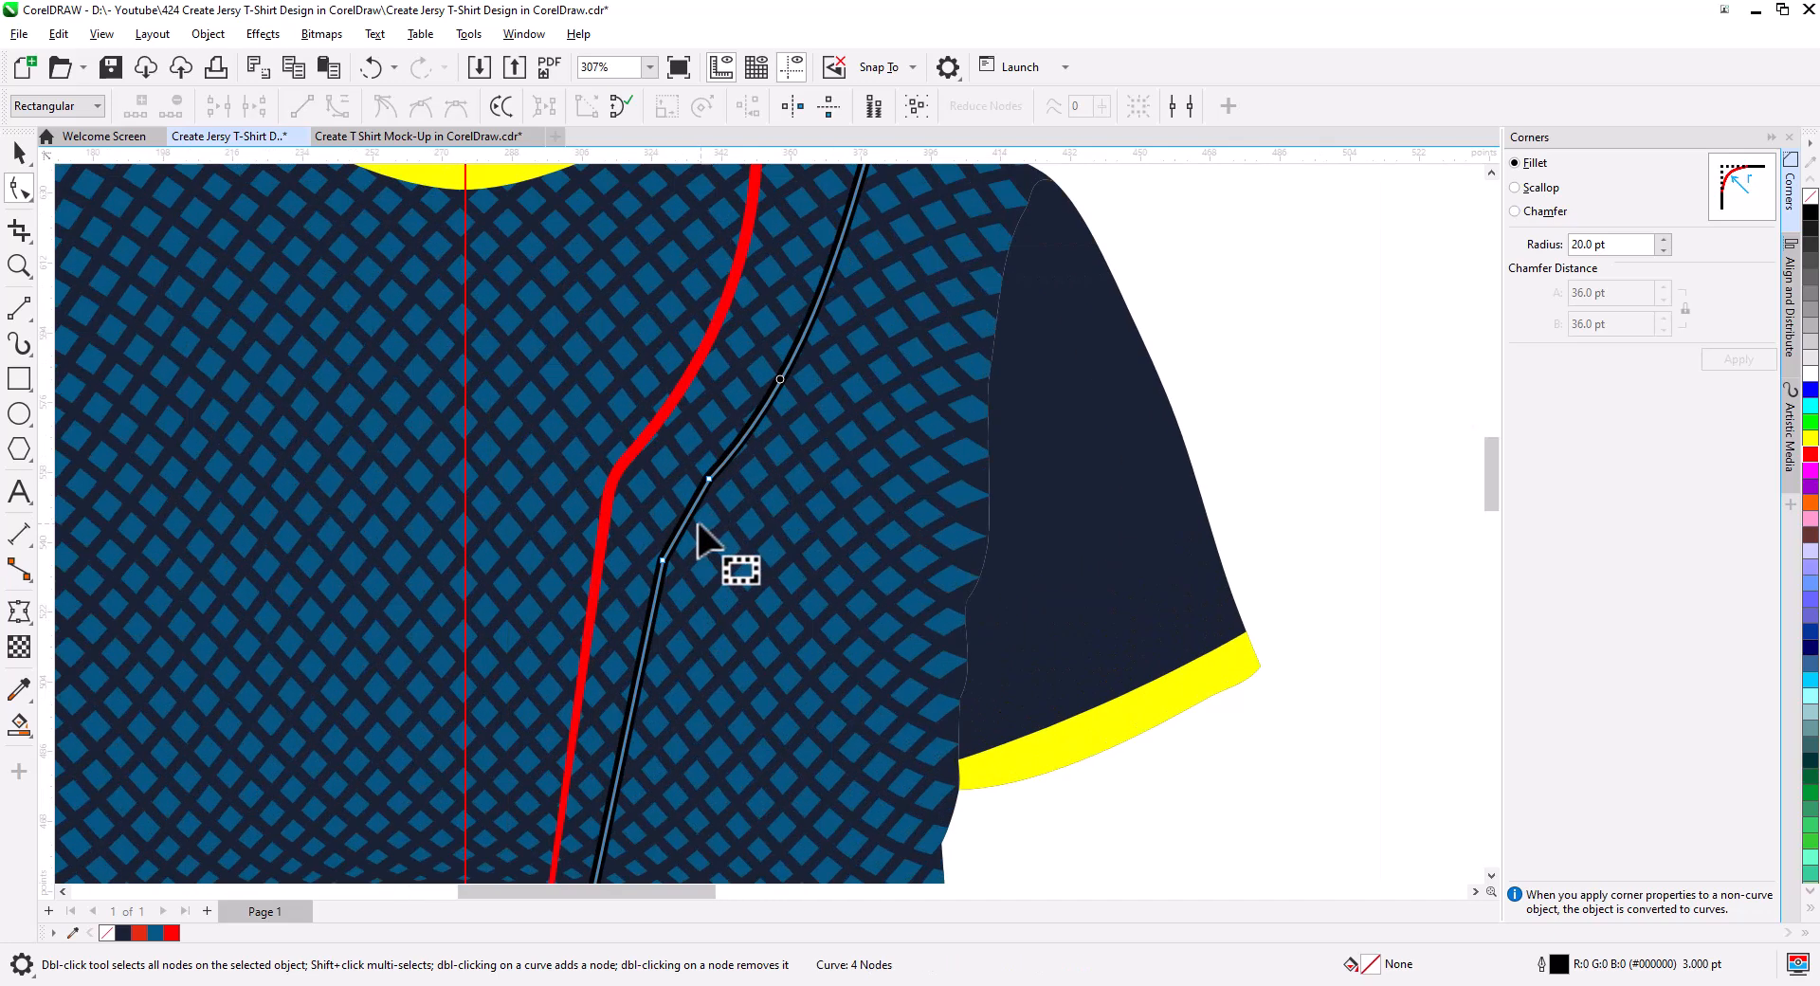
mouse_move(683, 520)
mouse_down()
mouse_move(697, 503)
mouse_move(666, 537)
mouse_up()
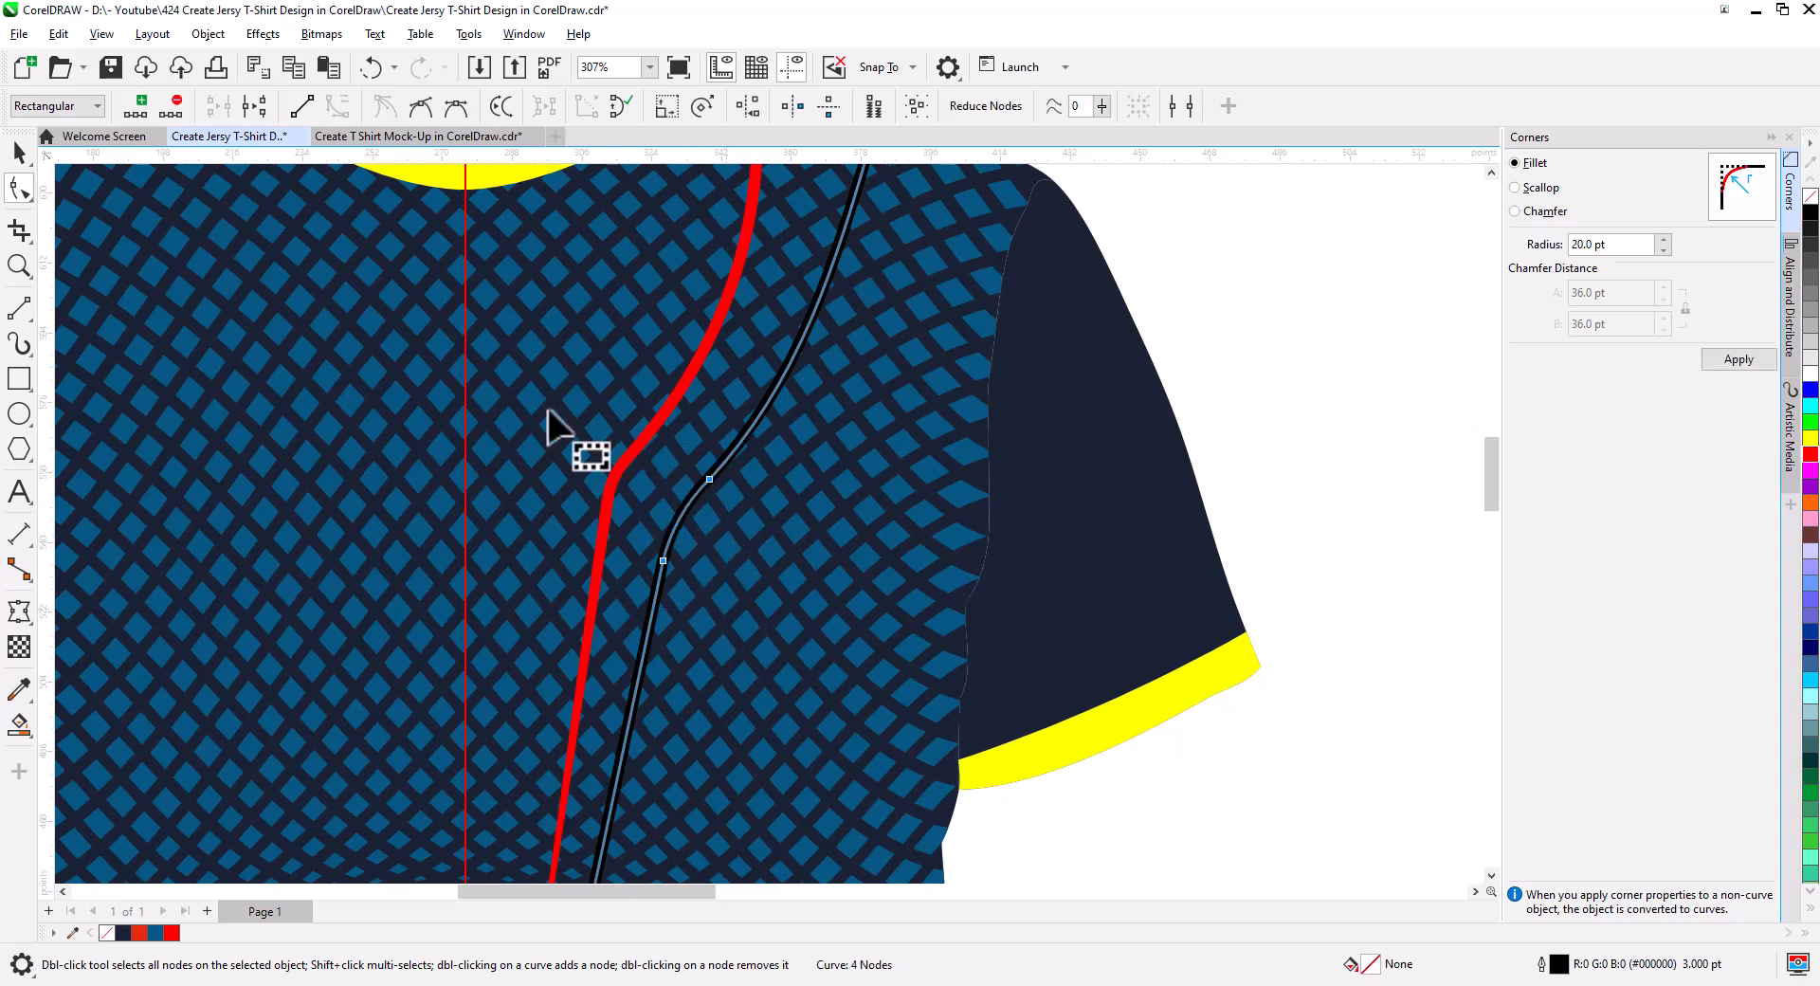
click(422, 109)
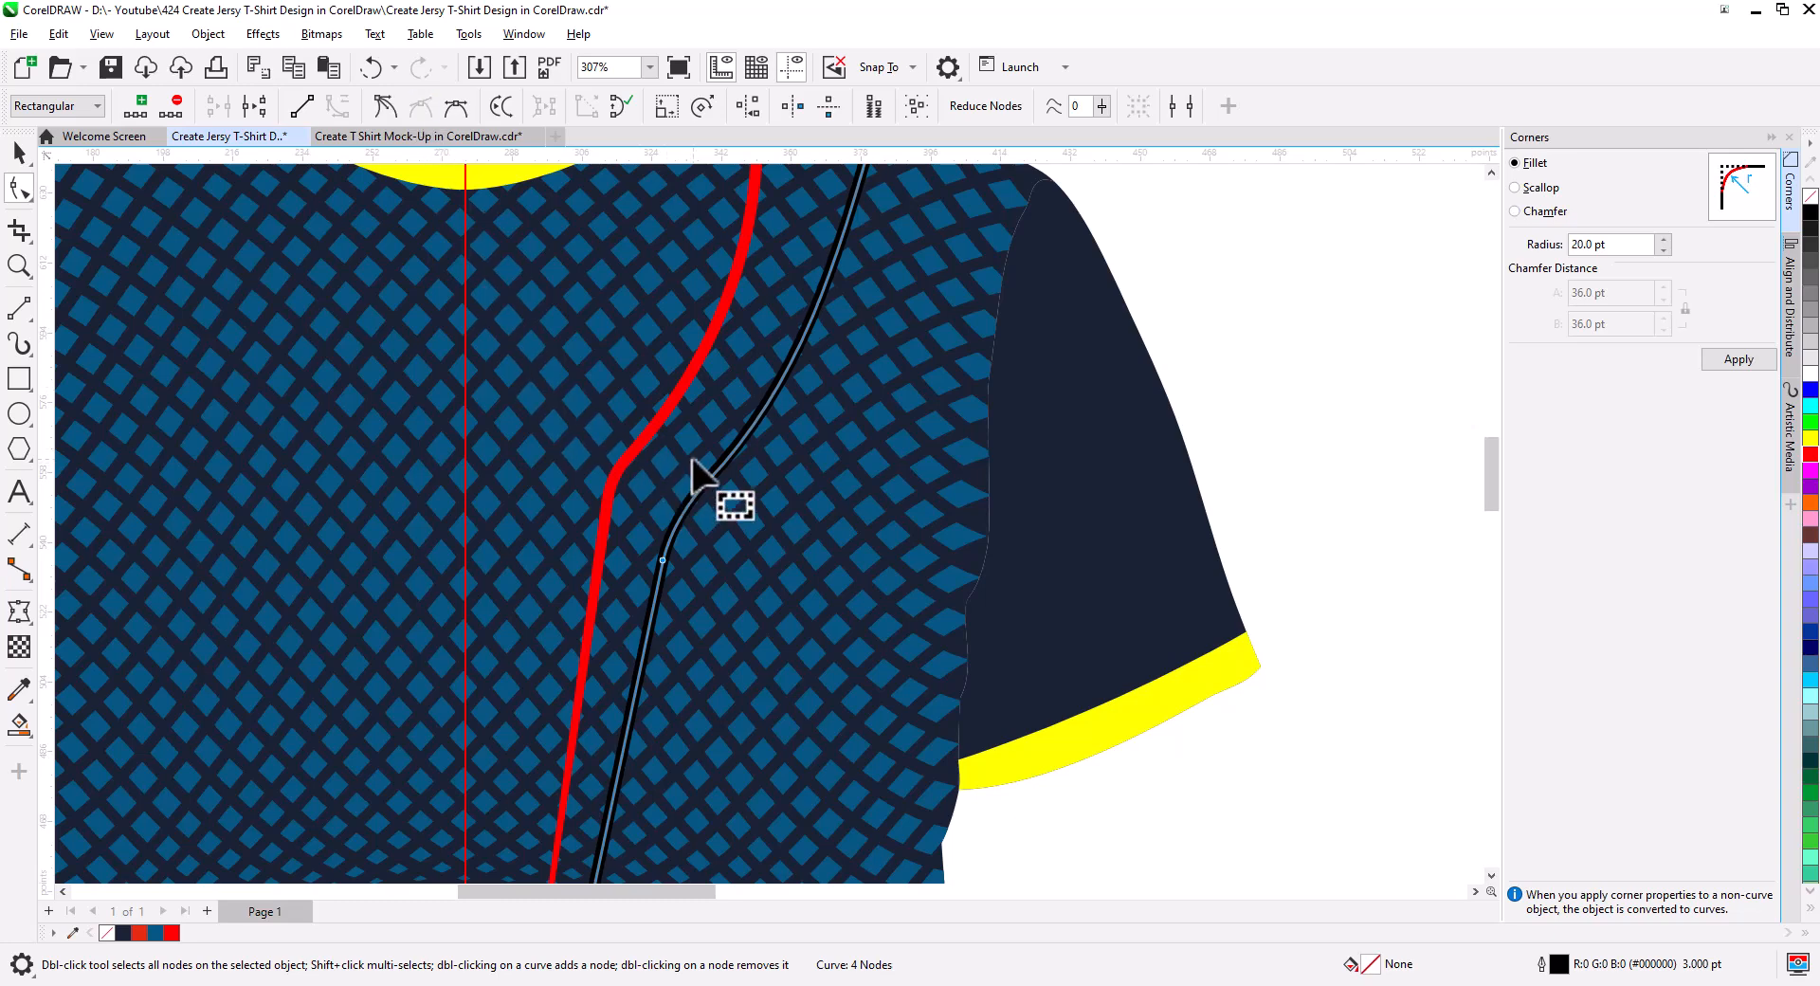
scroll(693, 458, down, 1)
drag(739, 522, 686, 420)
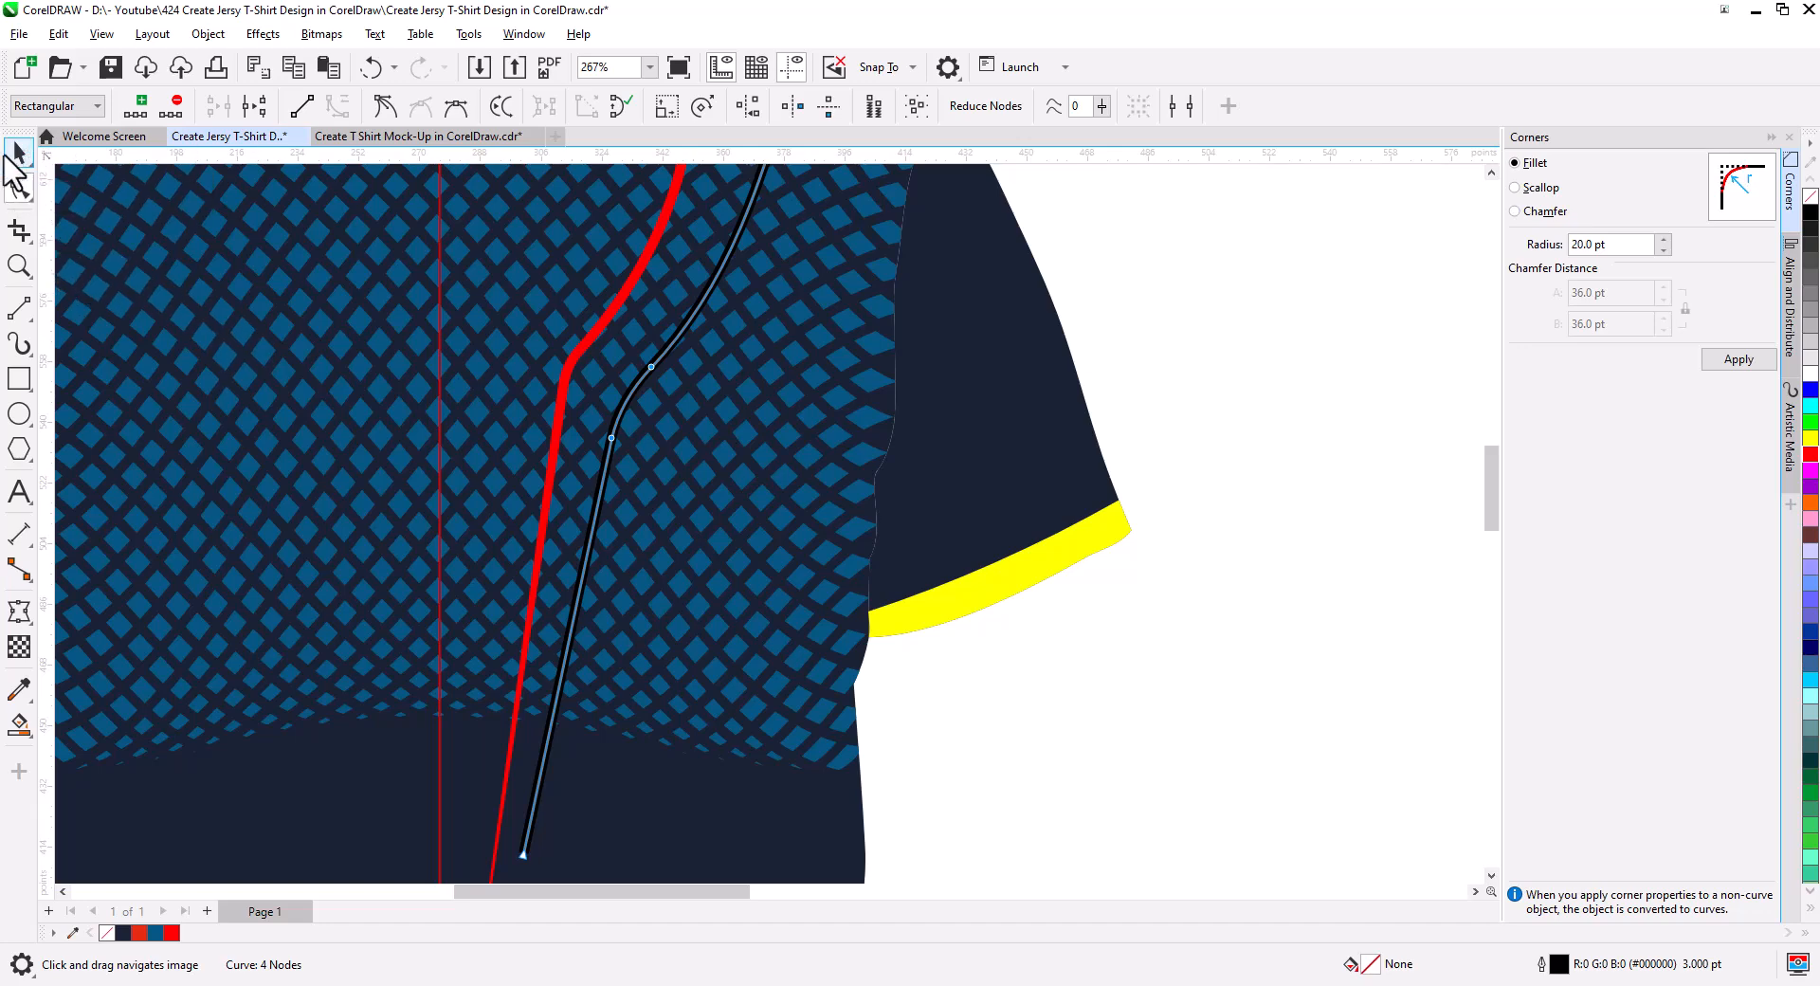
click(18, 154)
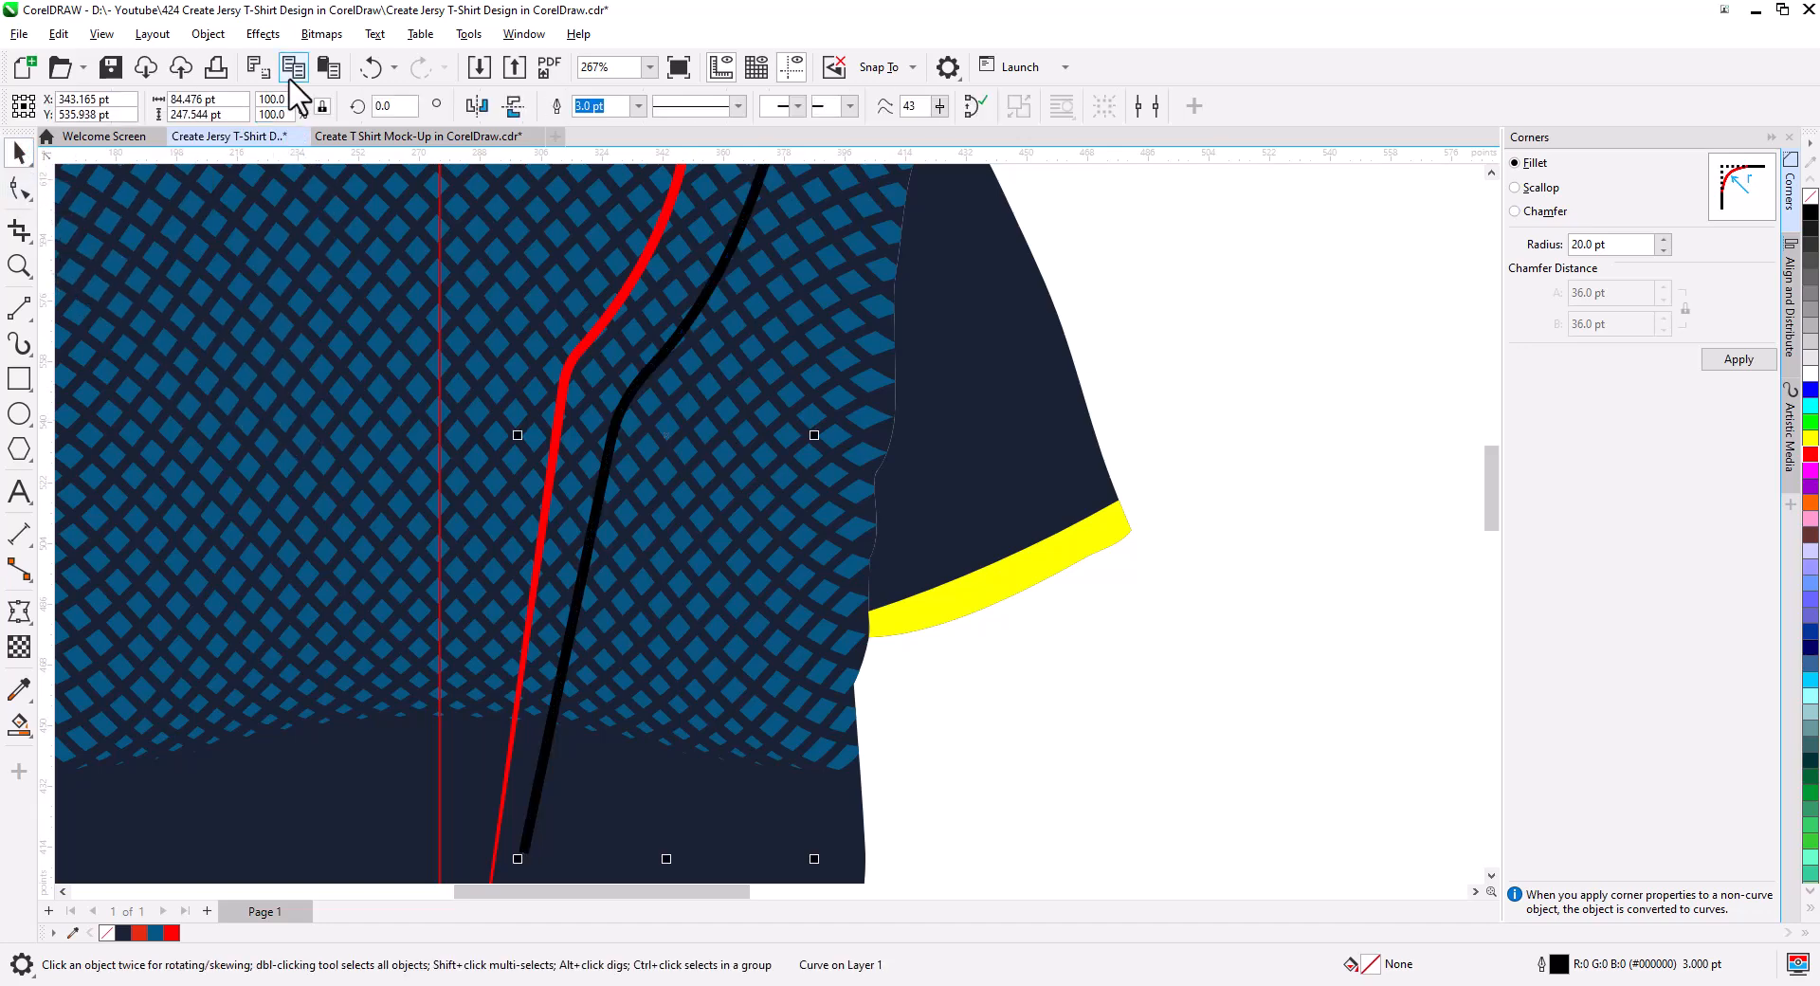
- Make a horizontally skewed copy of the black curve, about 110 pt wide, fanning outward from the same lower tip
scroll(590, 435, down, 2)
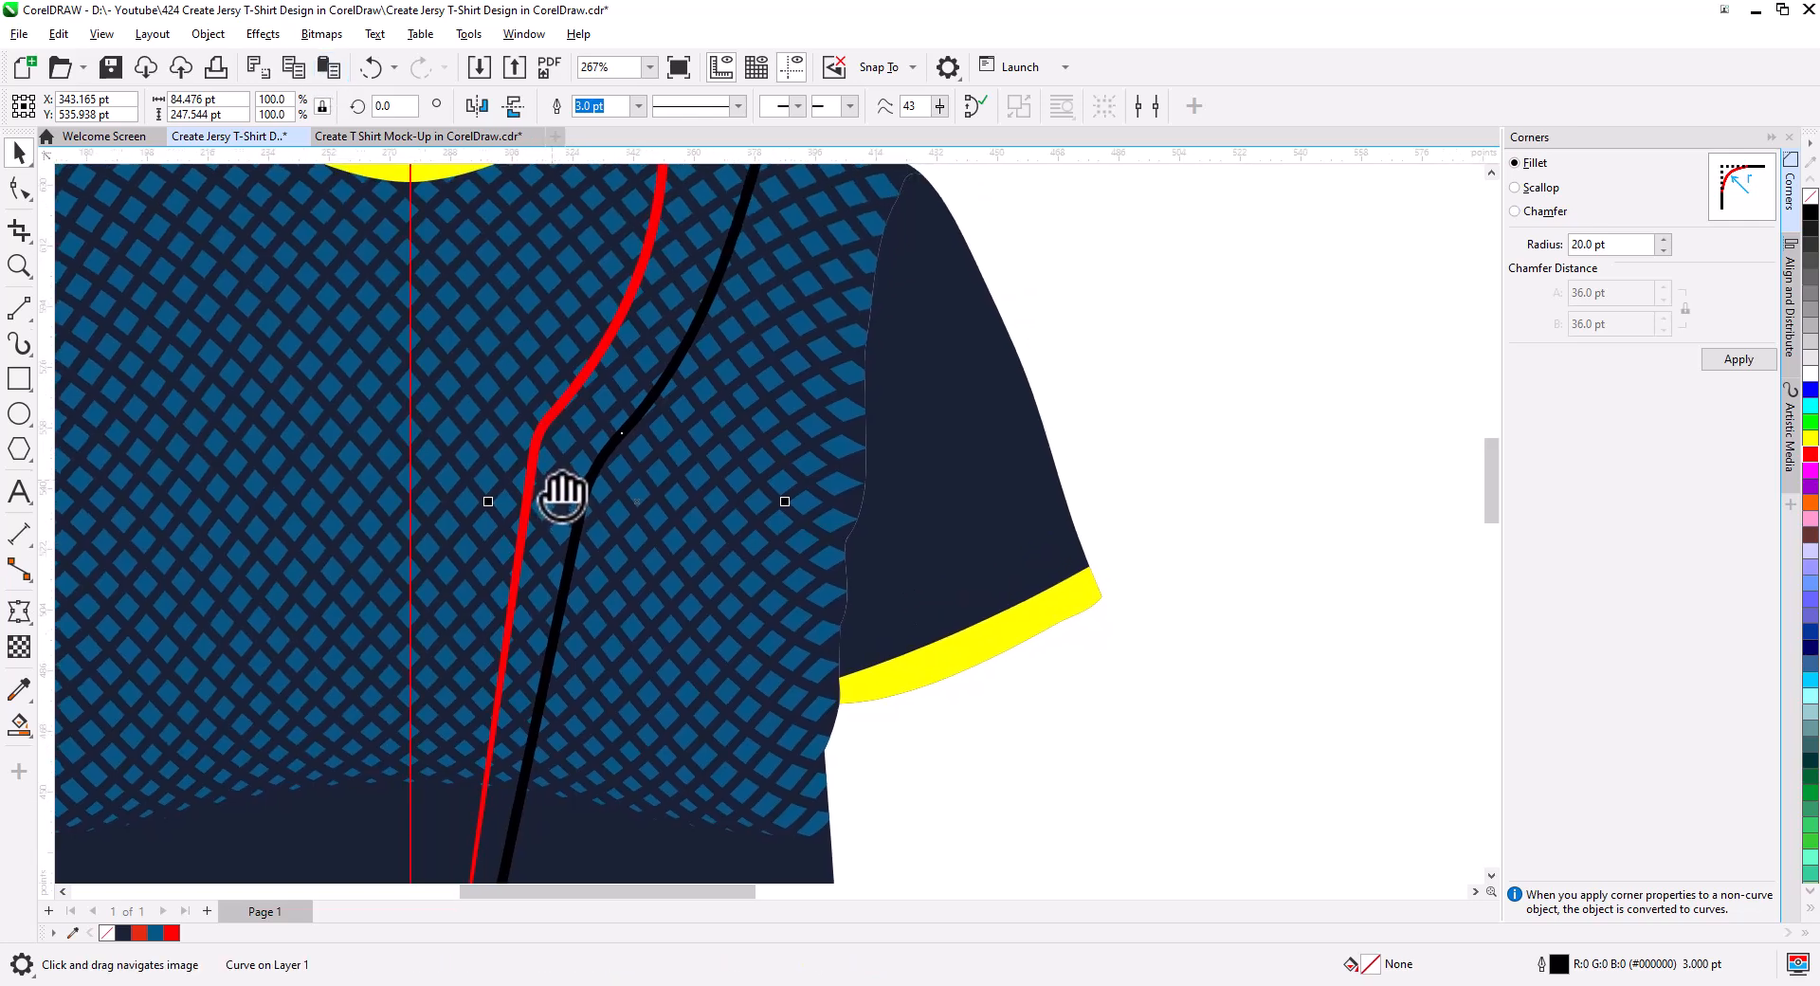
scroll(648, 531, down, 2)
drag(666, 513, 664, 530)
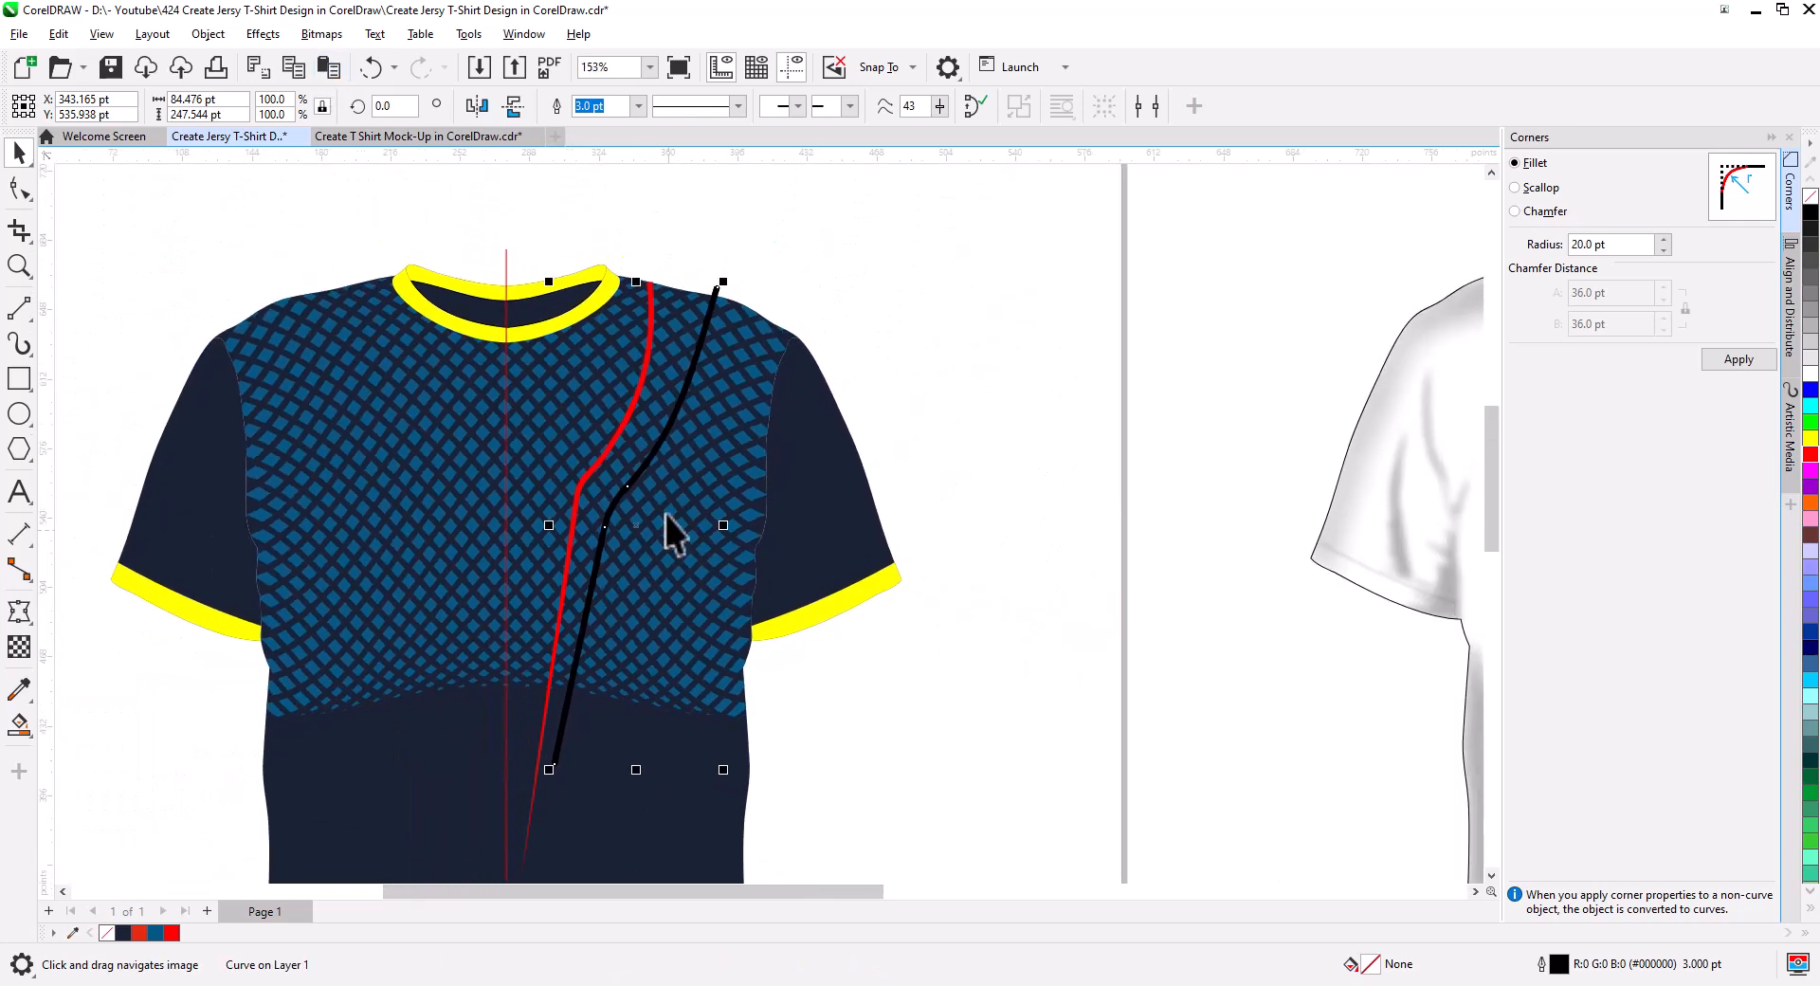
click(675, 406)
drag(632, 278, 691, 305)
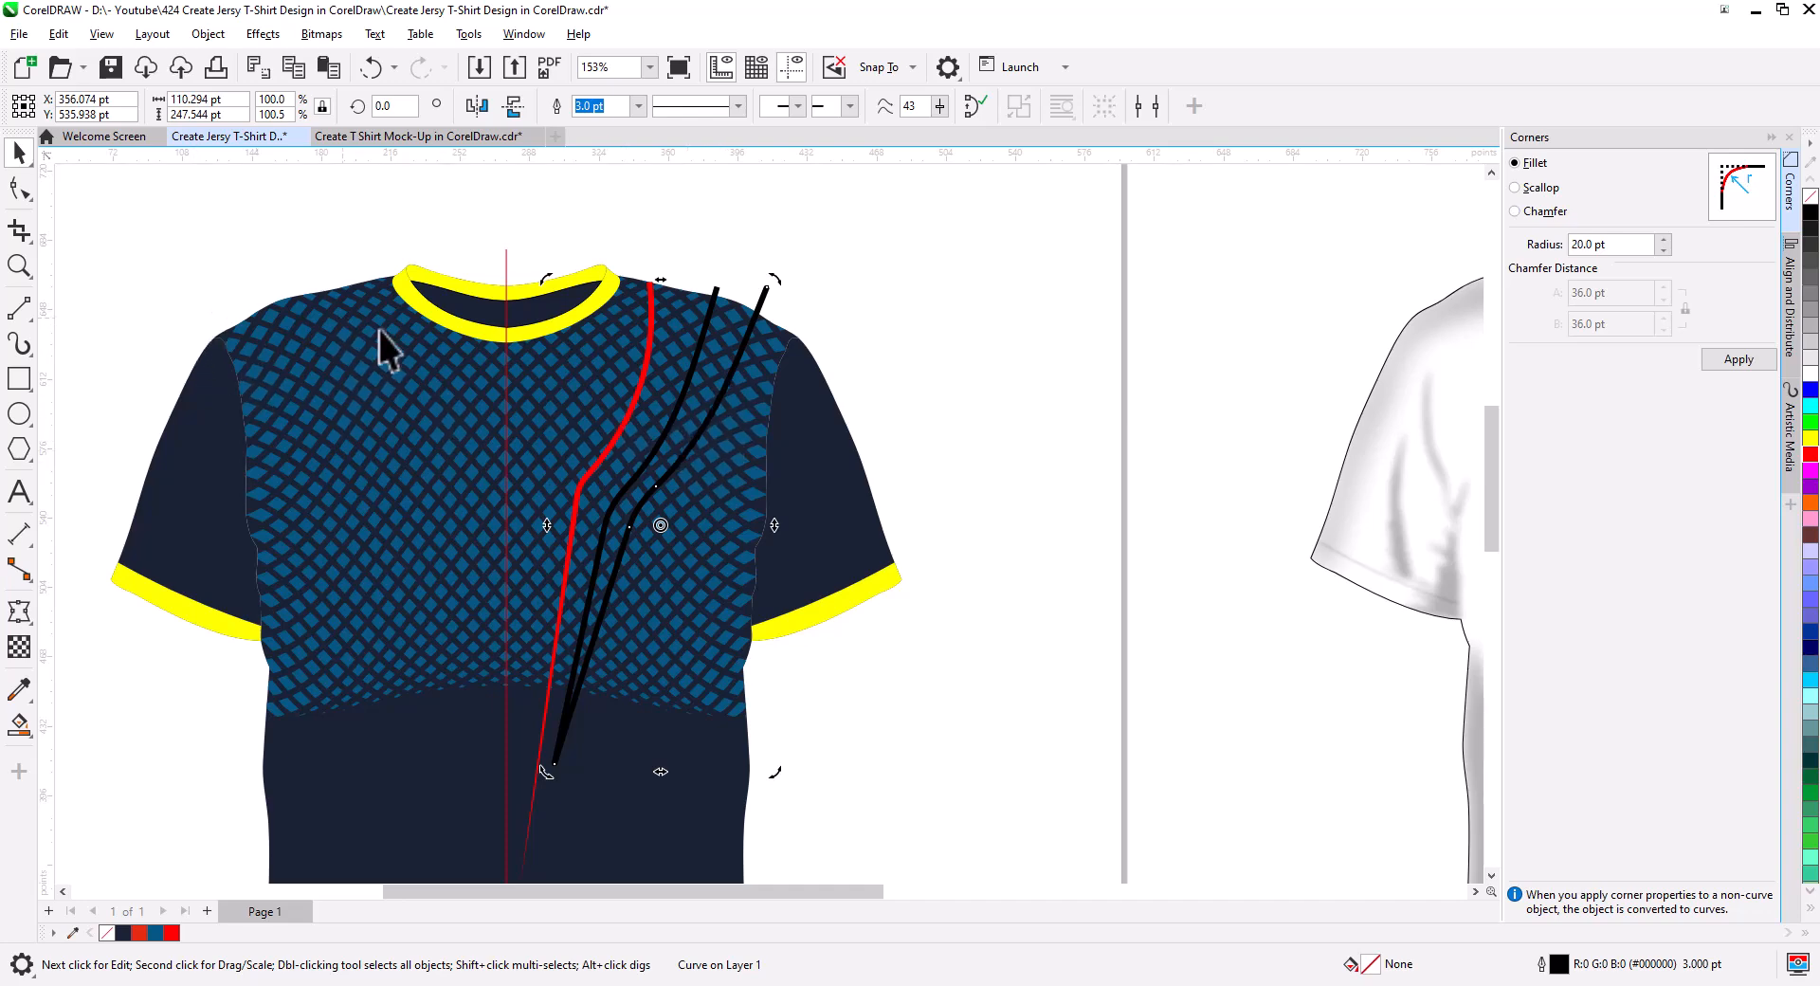
- Skew both black curves further outward, and skew the outer one additionally outward and downward towards the sleeve
shift+click(716, 290)
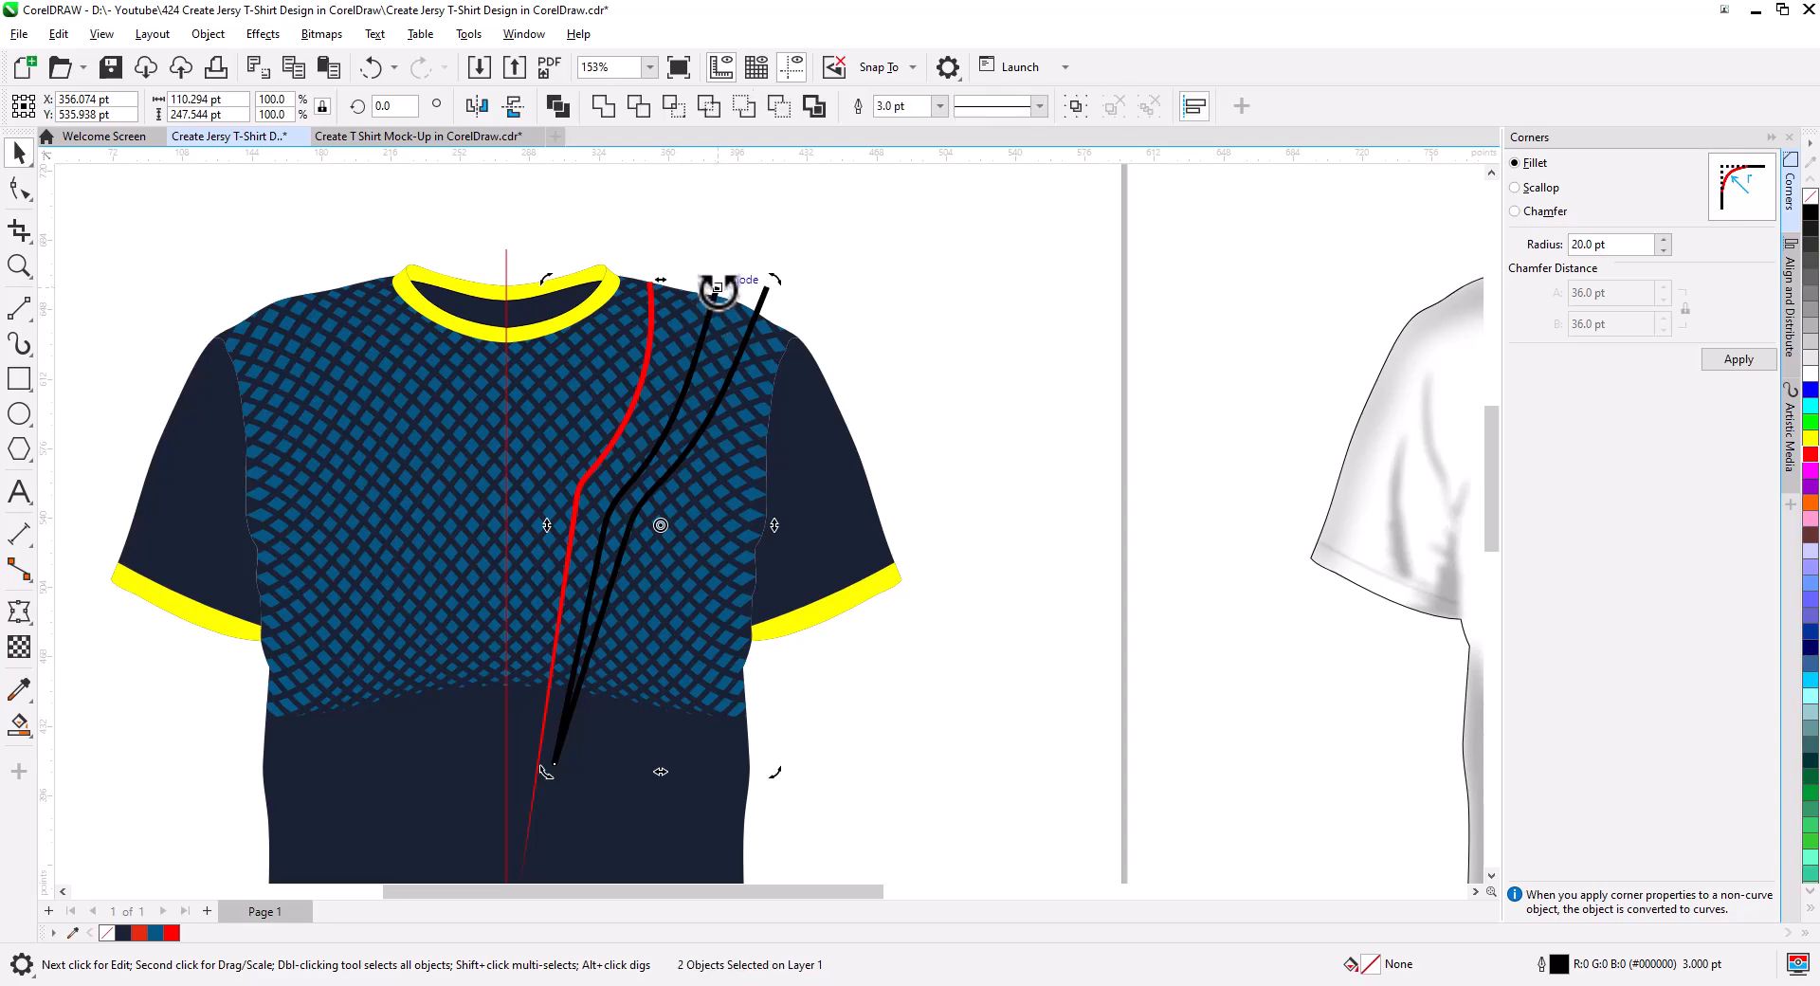
drag(667, 276, 686, 284)
click(789, 304)
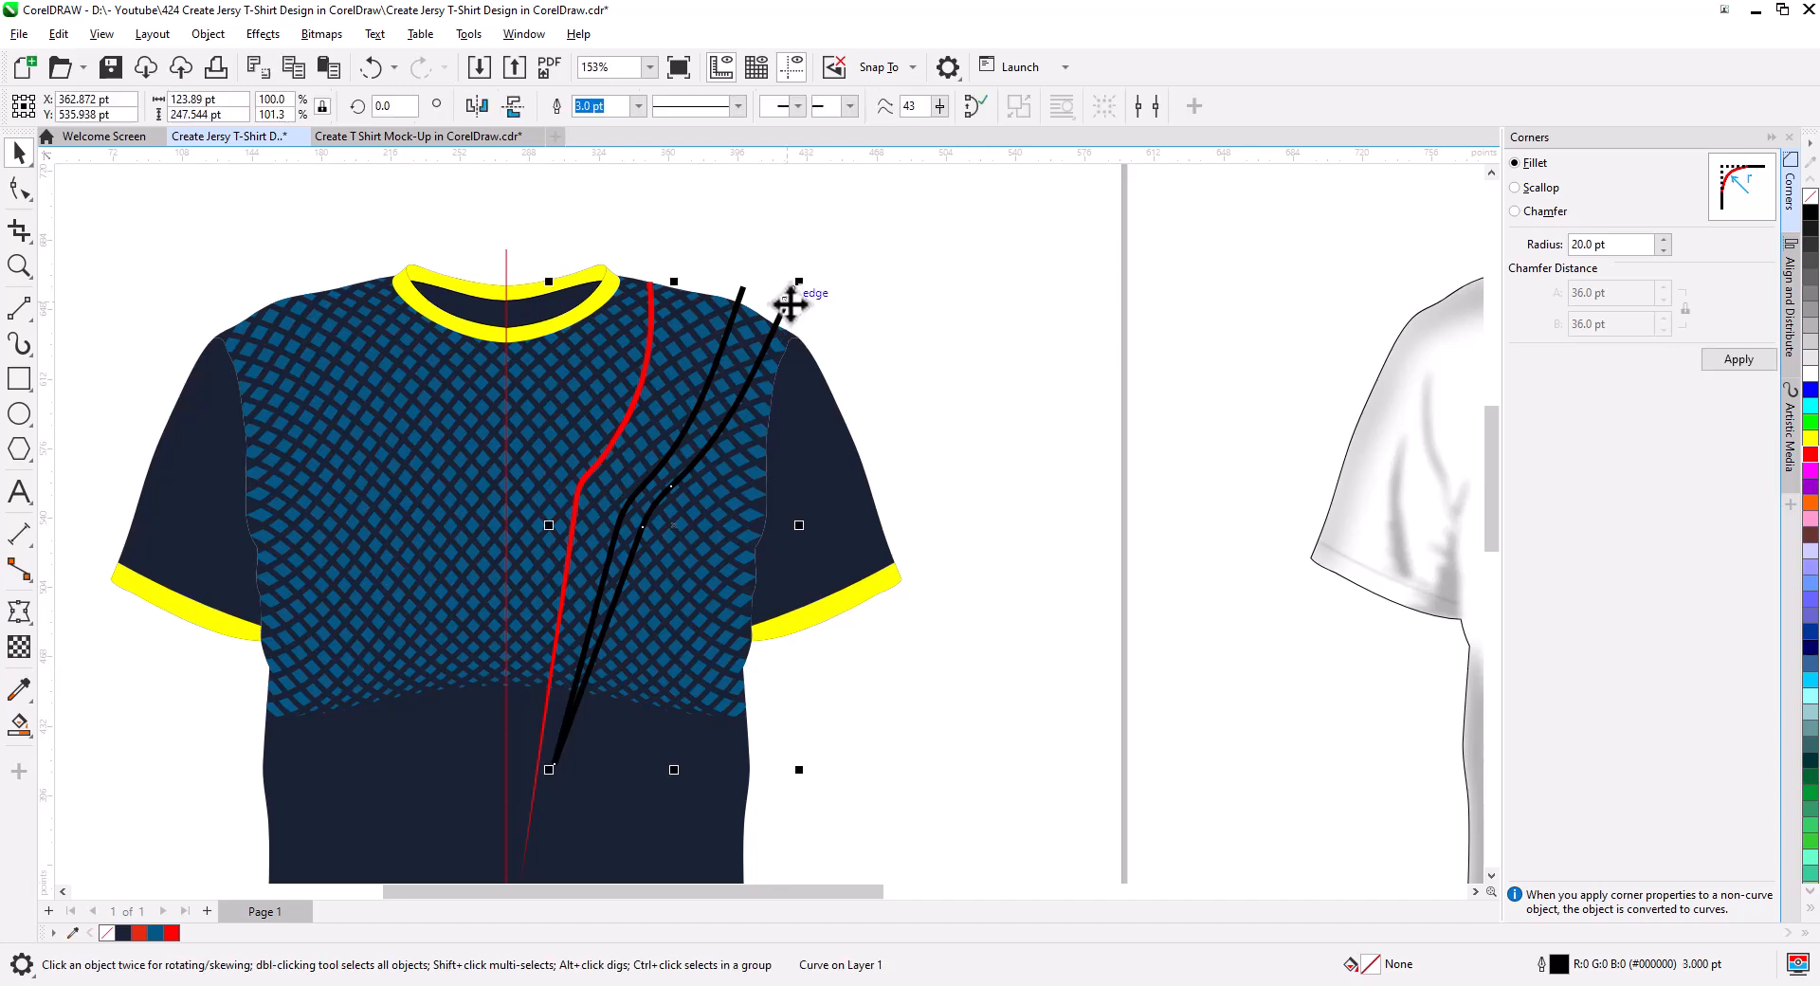
click(792, 297)
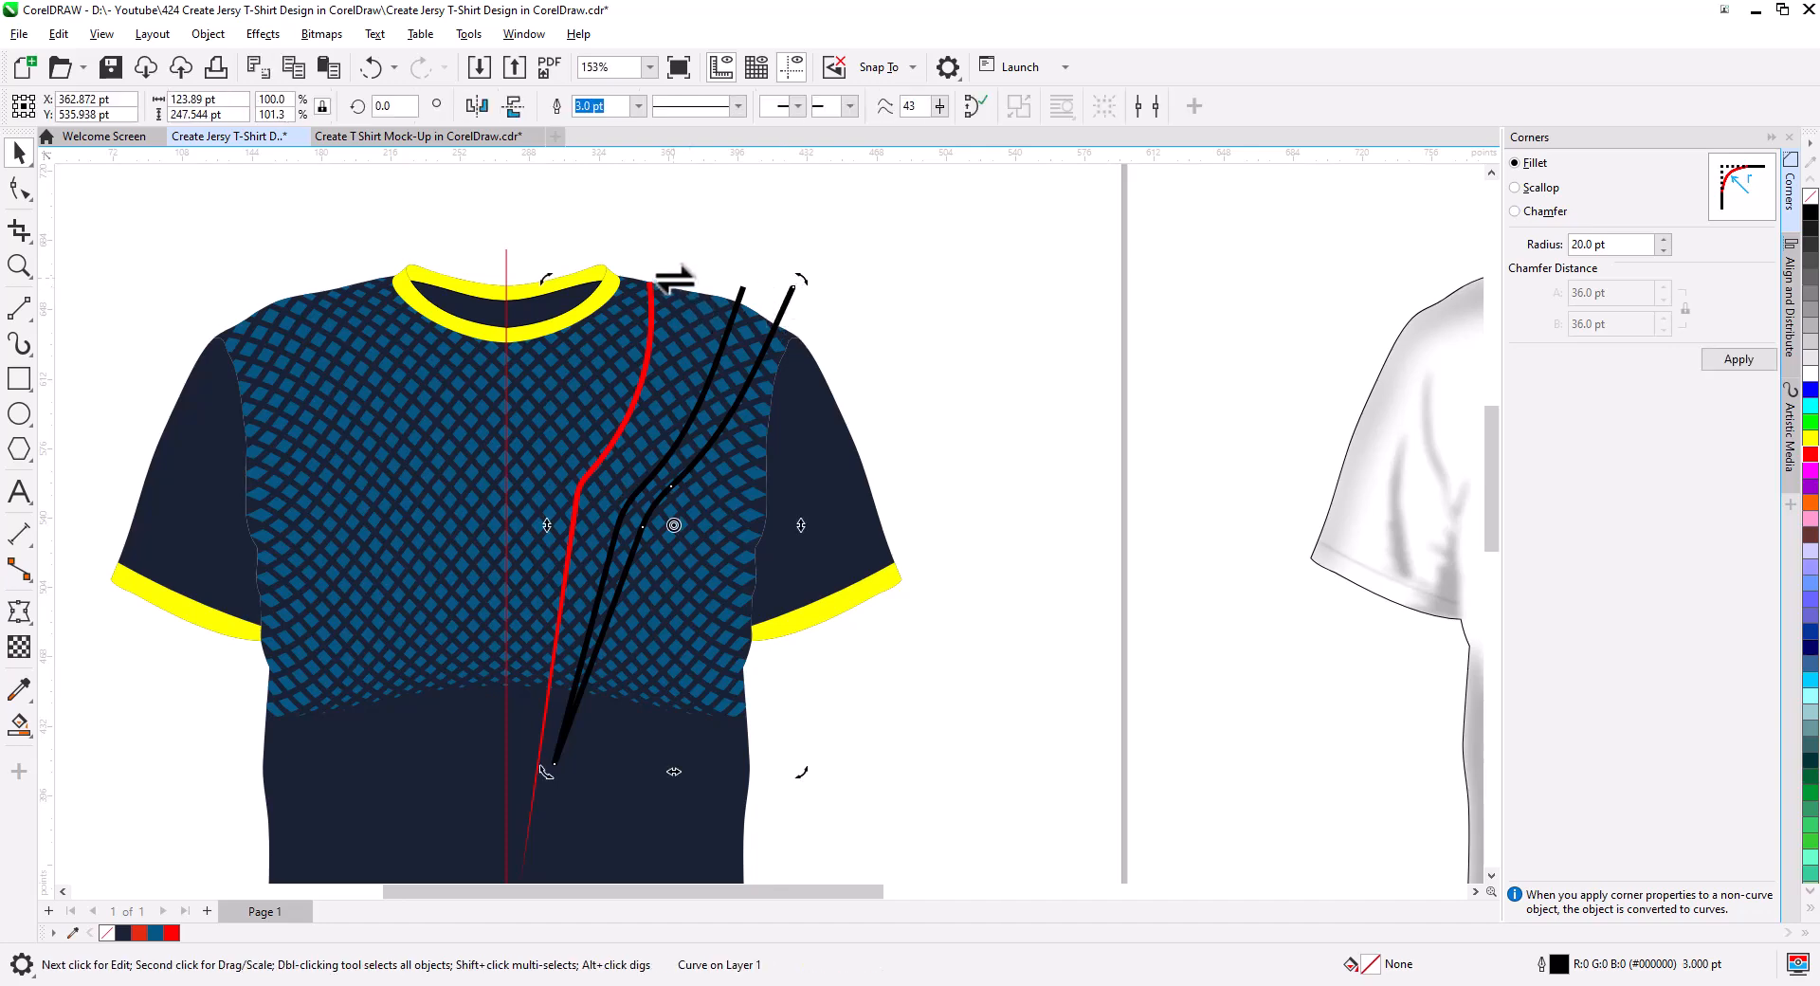
drag(674, 279, 684, 280)
drag(825, 522, 828, 566)
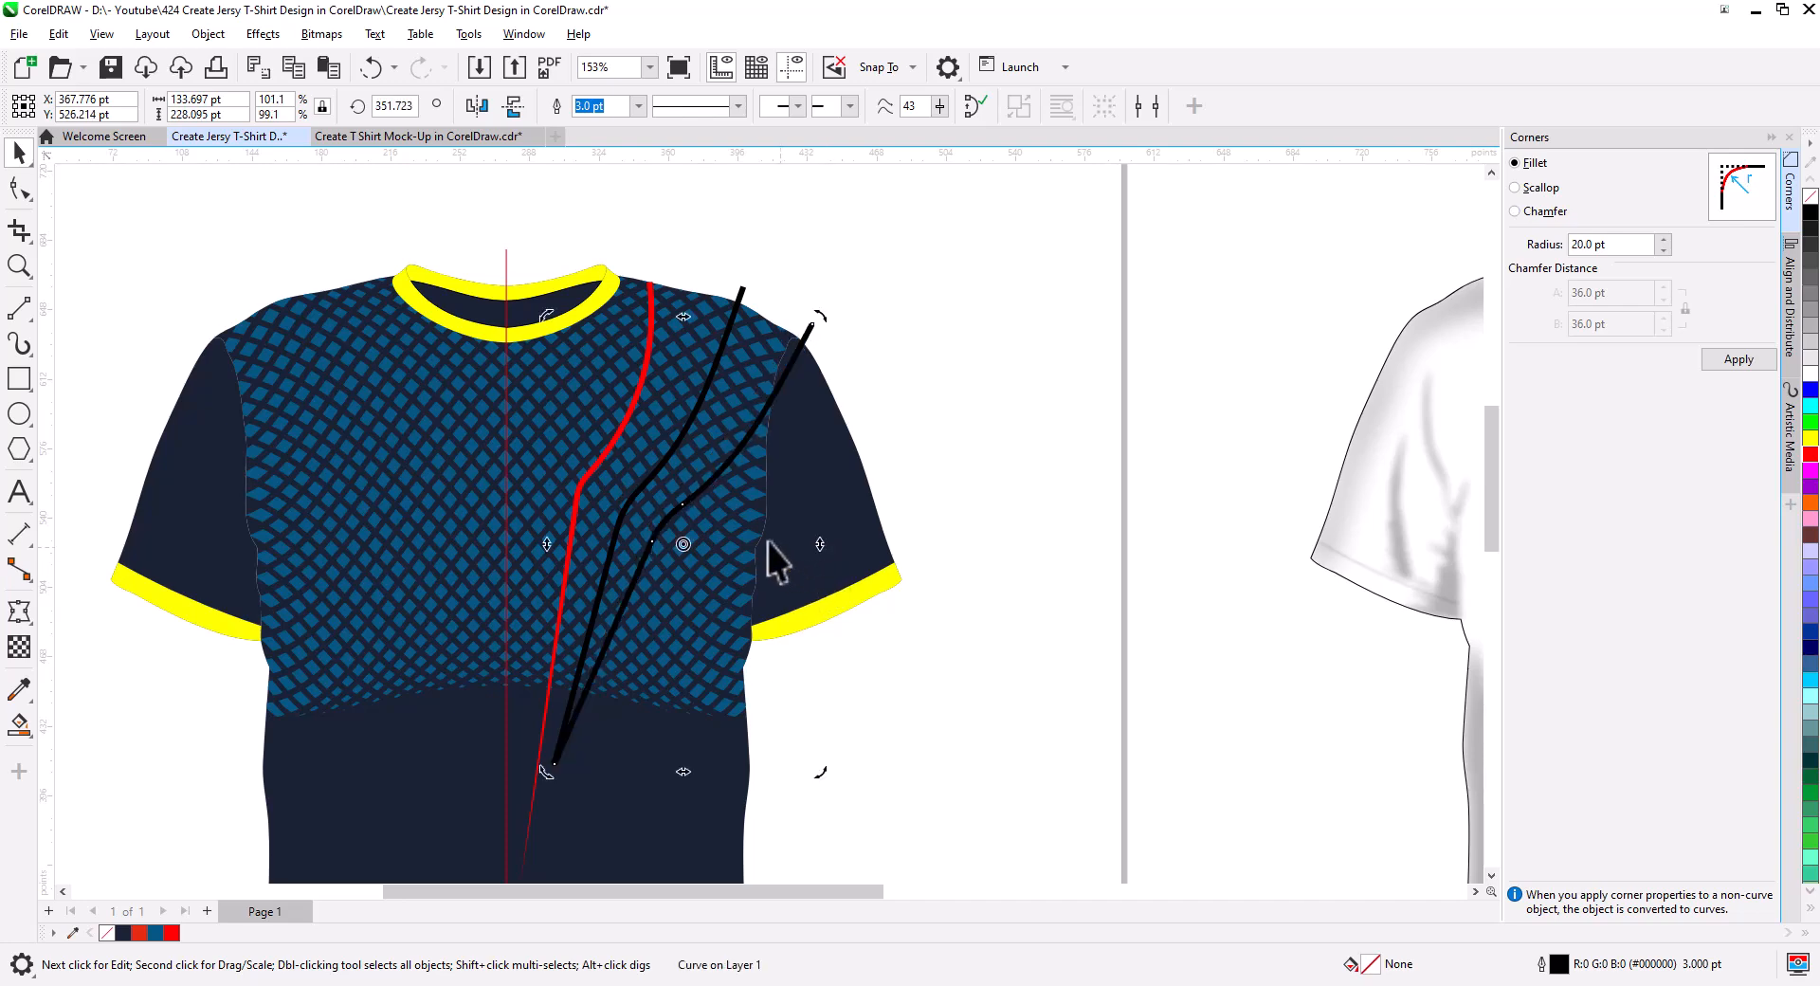
click(874, 636)
- Draw a V-shaped line about 67 × 69 pt across both black curves, with its point between them just below their bends
scroll(703, 630, up, 2)
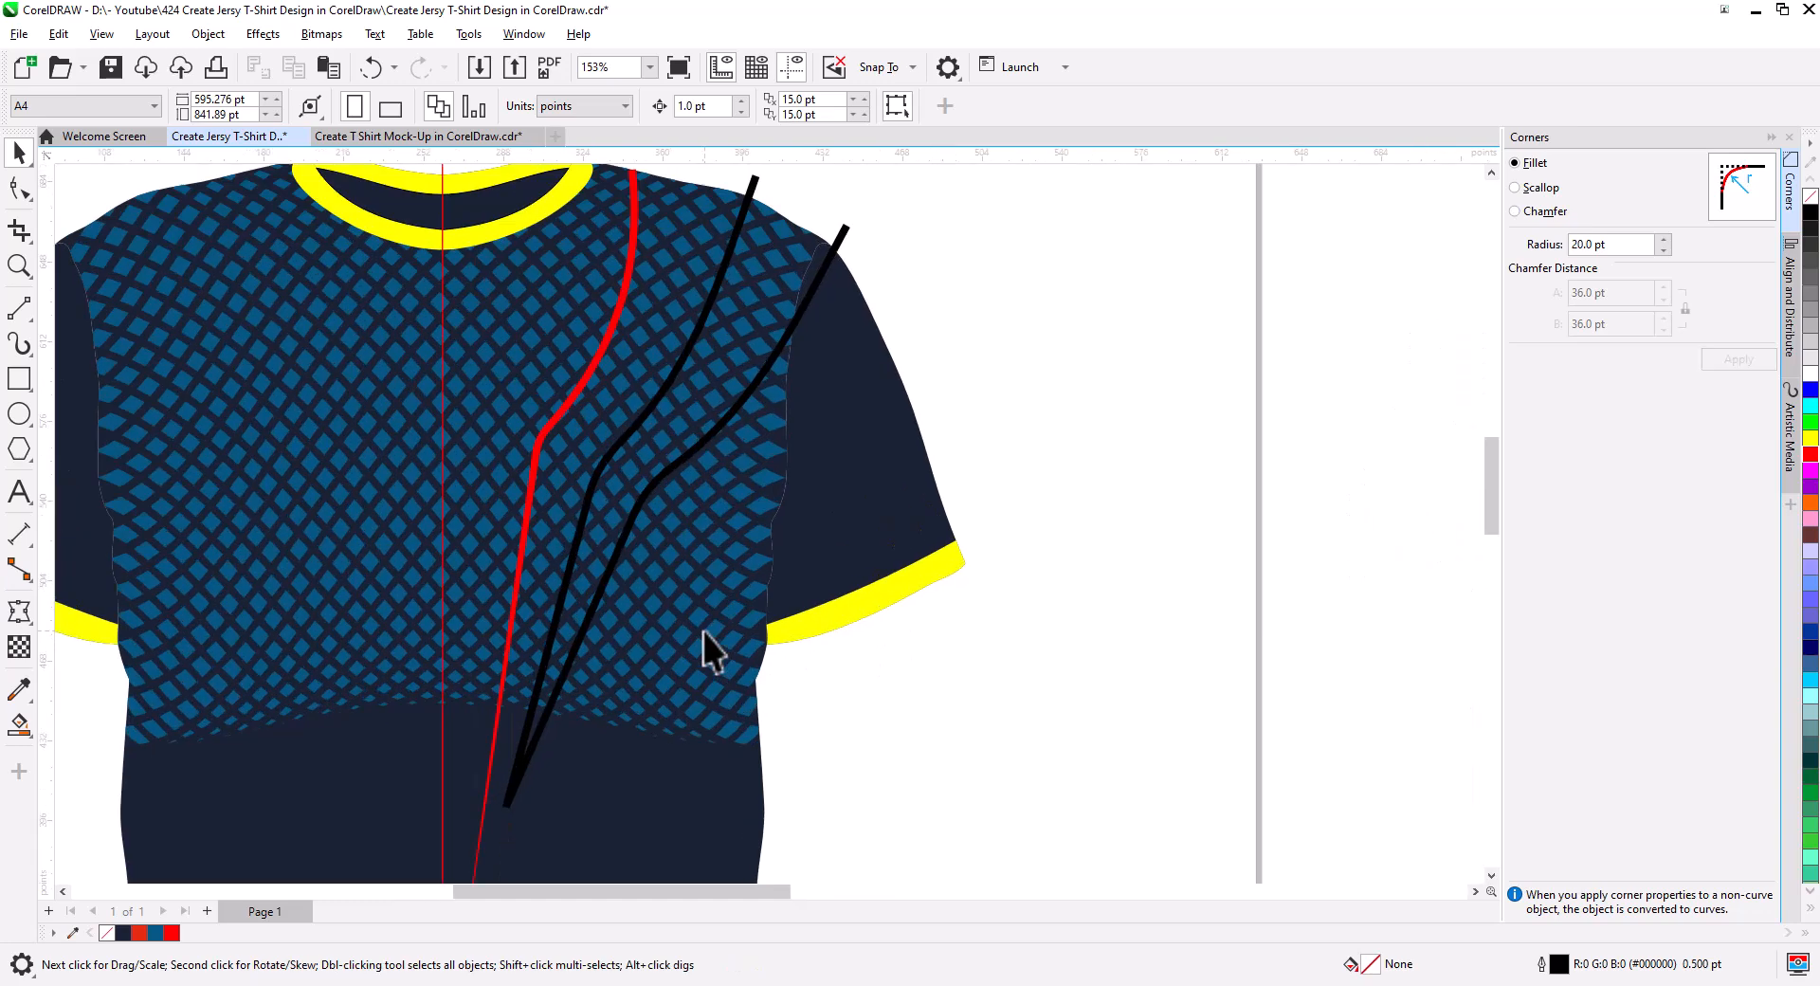
drag(697, 635, 691, 590)
scroll(717, 526, down, 1)
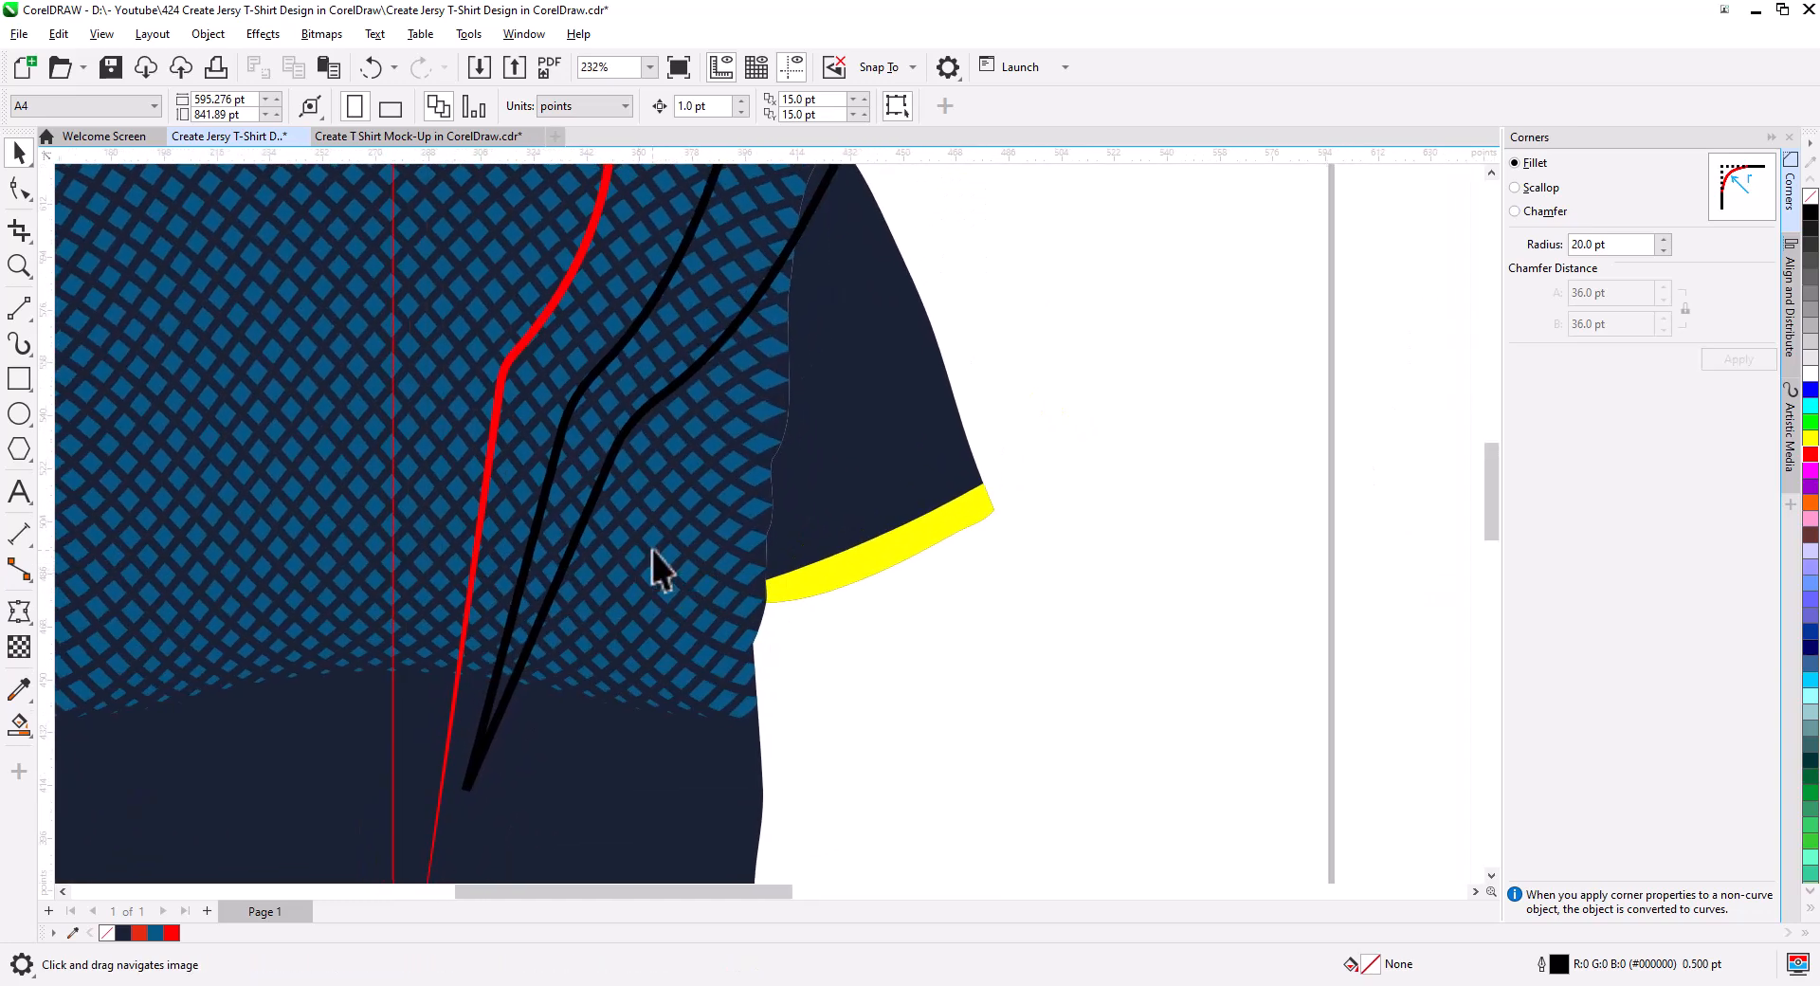
click(15, 308)
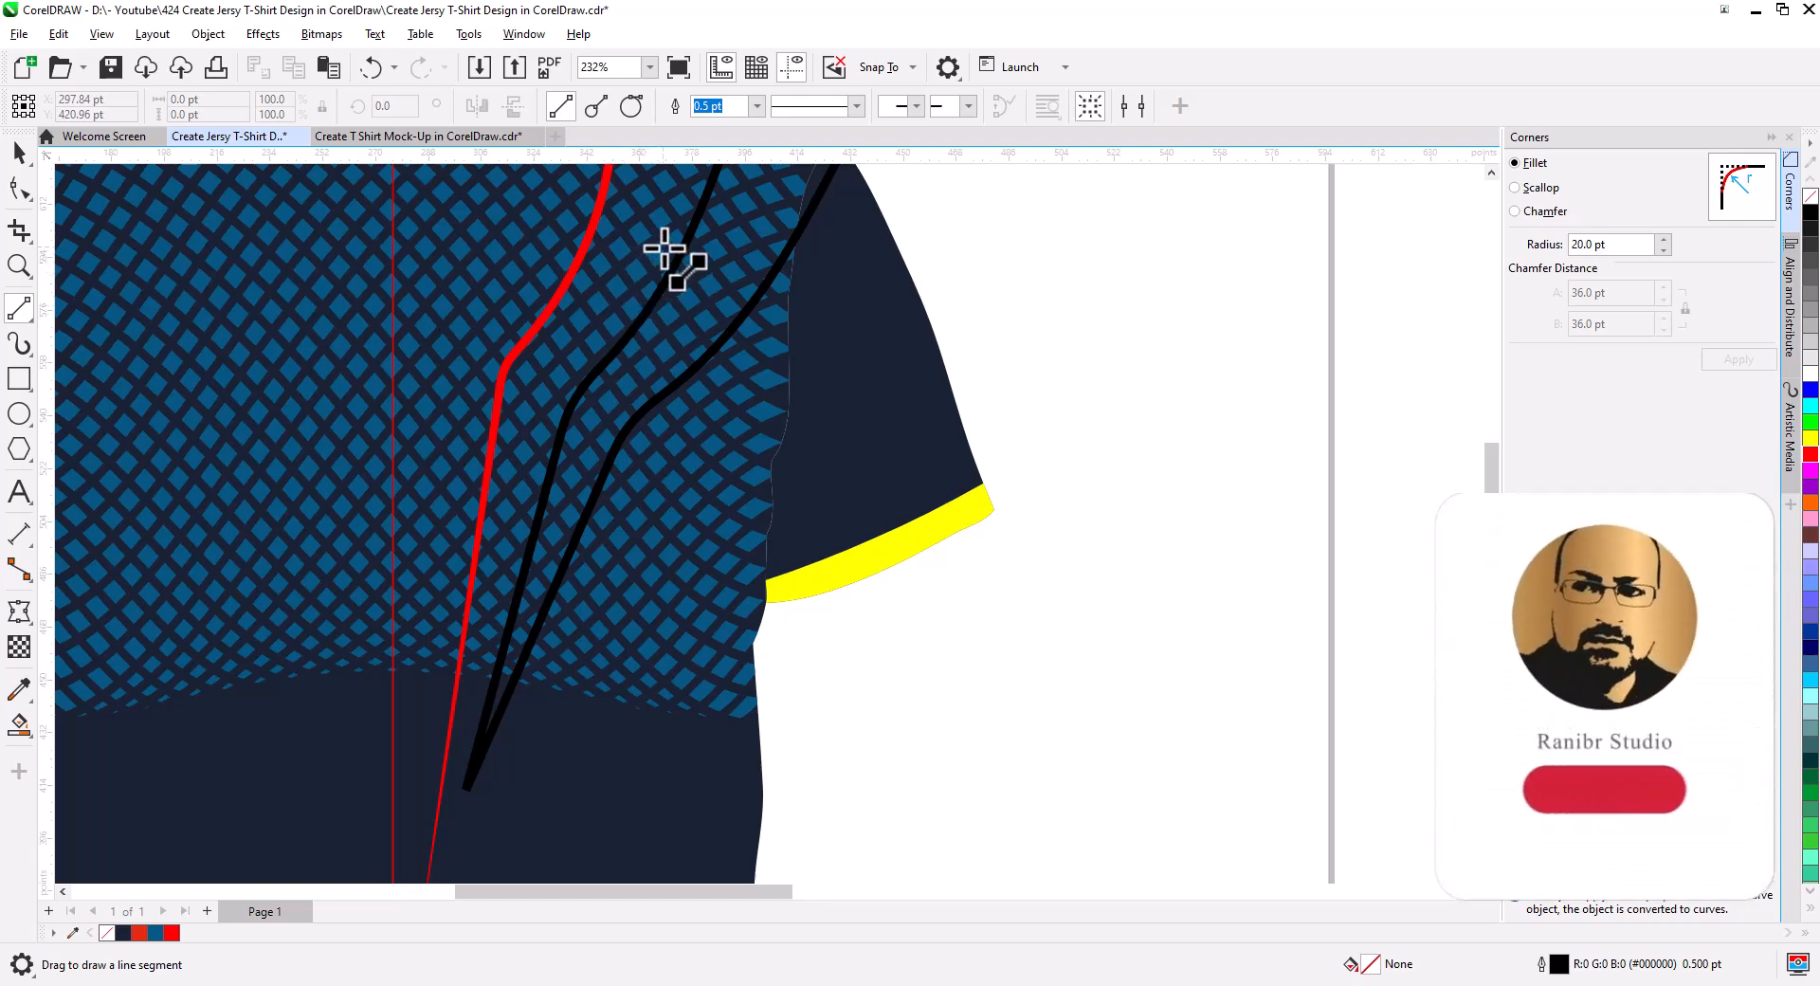
mouse_move(664, 249)
mouse_down()
mouse_move(622, 399)
mouse_move(581, 445)
mouse_up()
drag(580, 444, 777, 338)
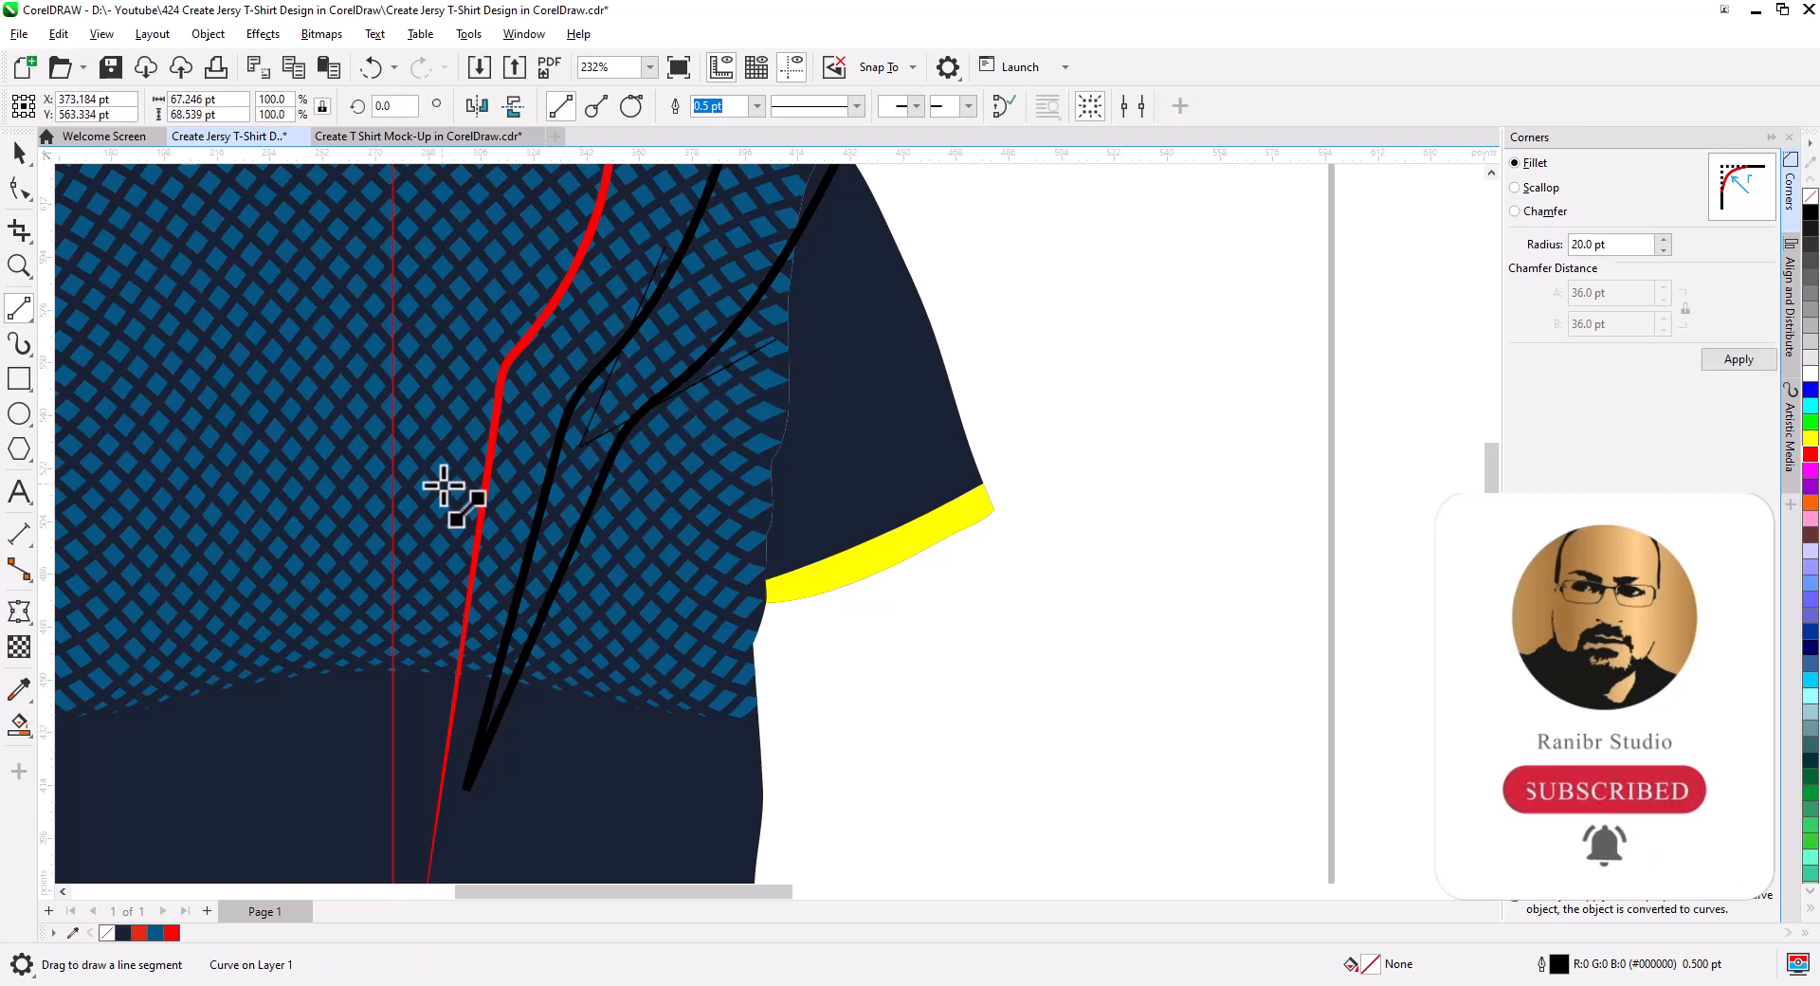
- Smart Fill the narrow area enclosed by the two black curves and the V-shaped line with blue
click(19, 725)
click(524, 613)
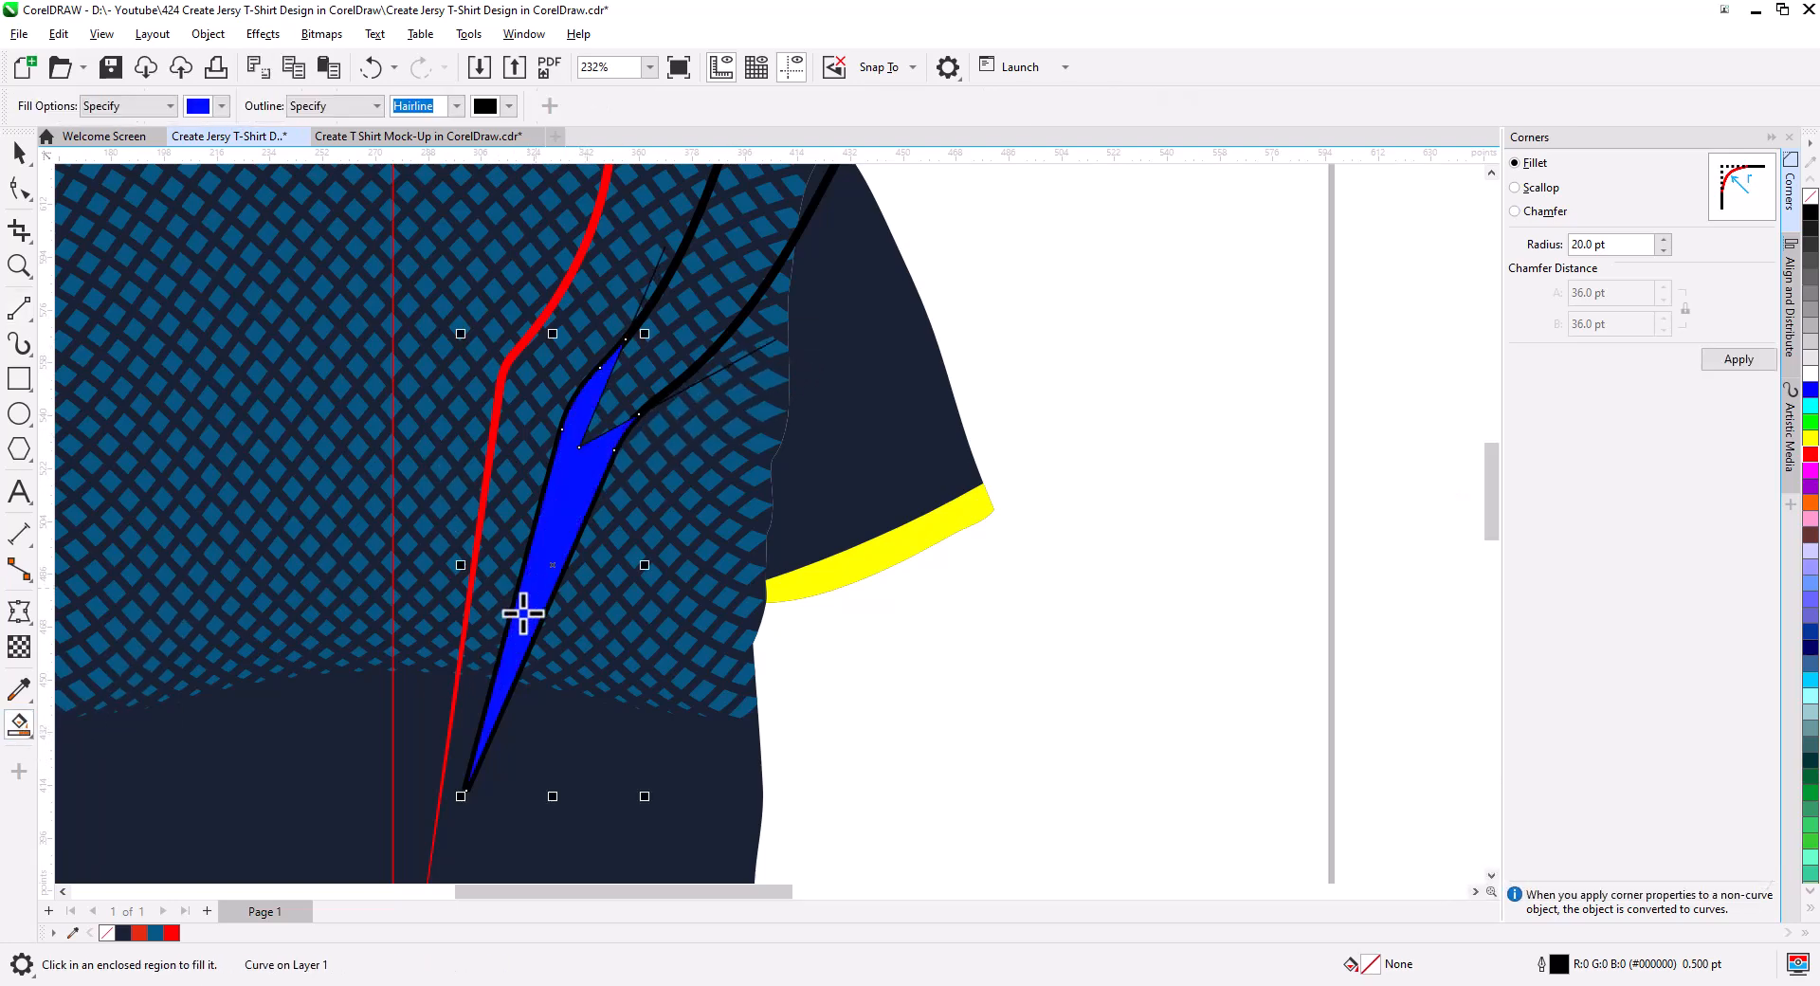
click(21, 150)
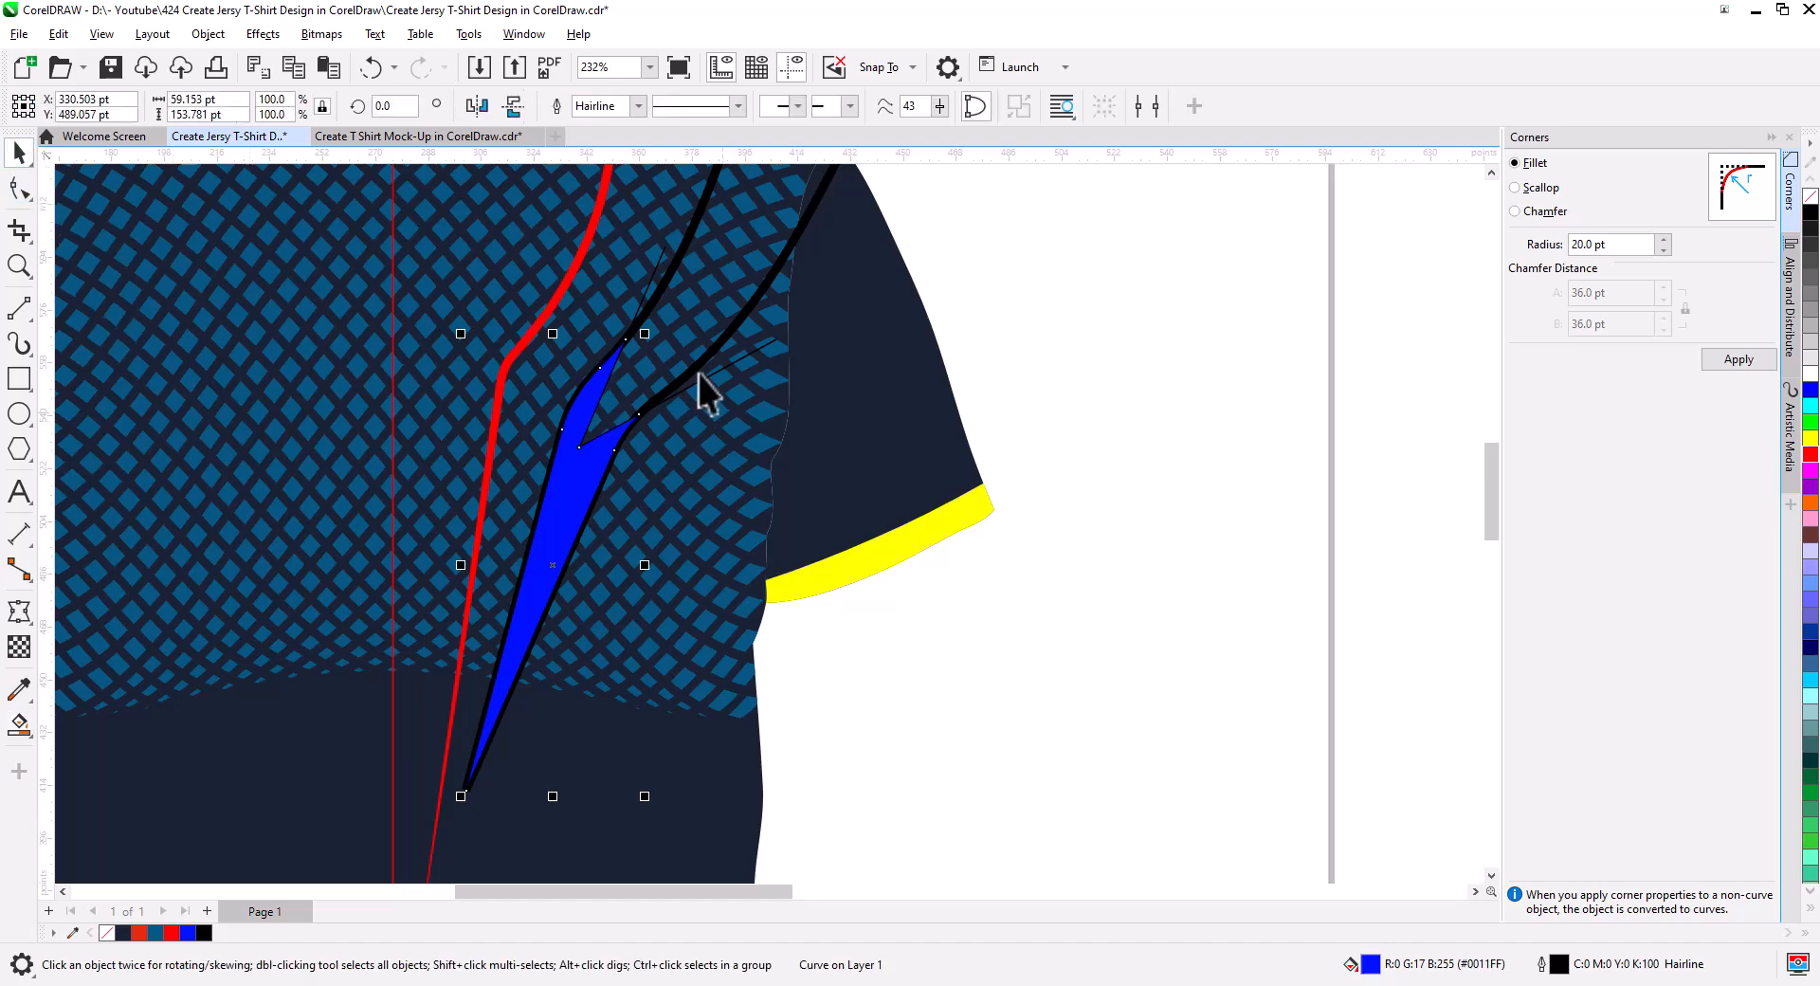
- Delete the V-shaped guide line and move the blue shape's inner notch node slightly downward to deepen the notch
click(731, 368)
key(Delete)
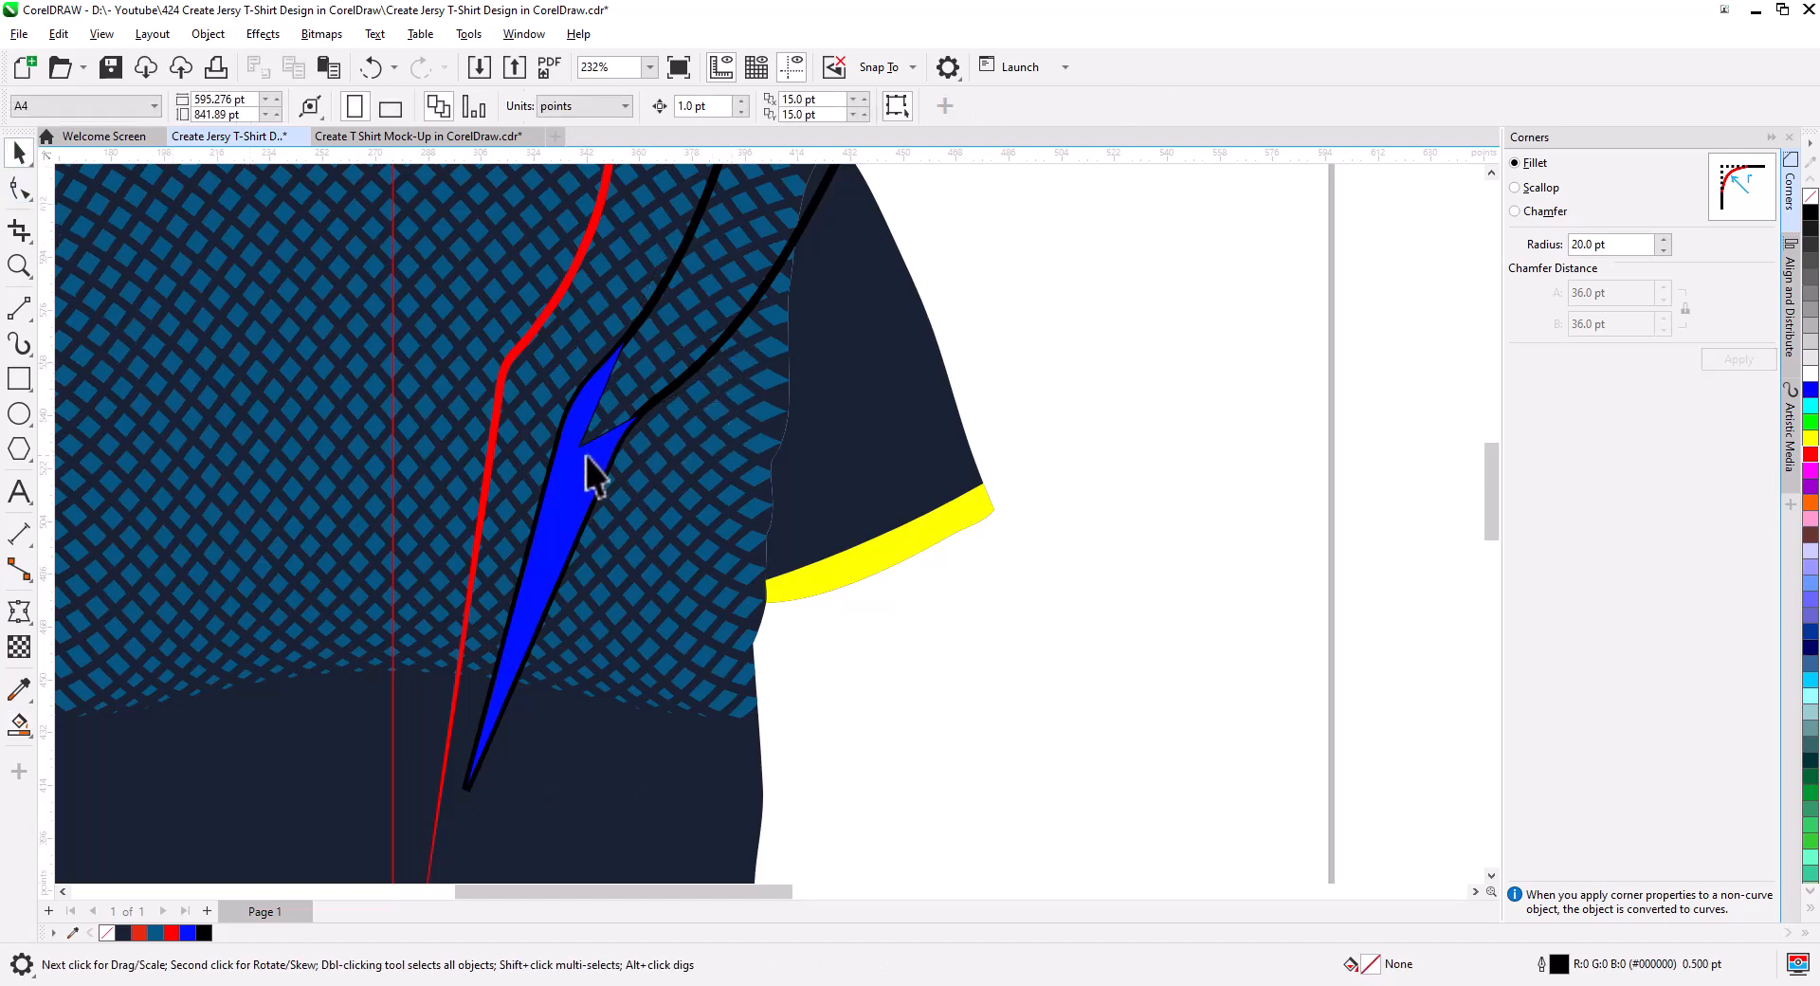
click(21, 187)
click(569, 504)
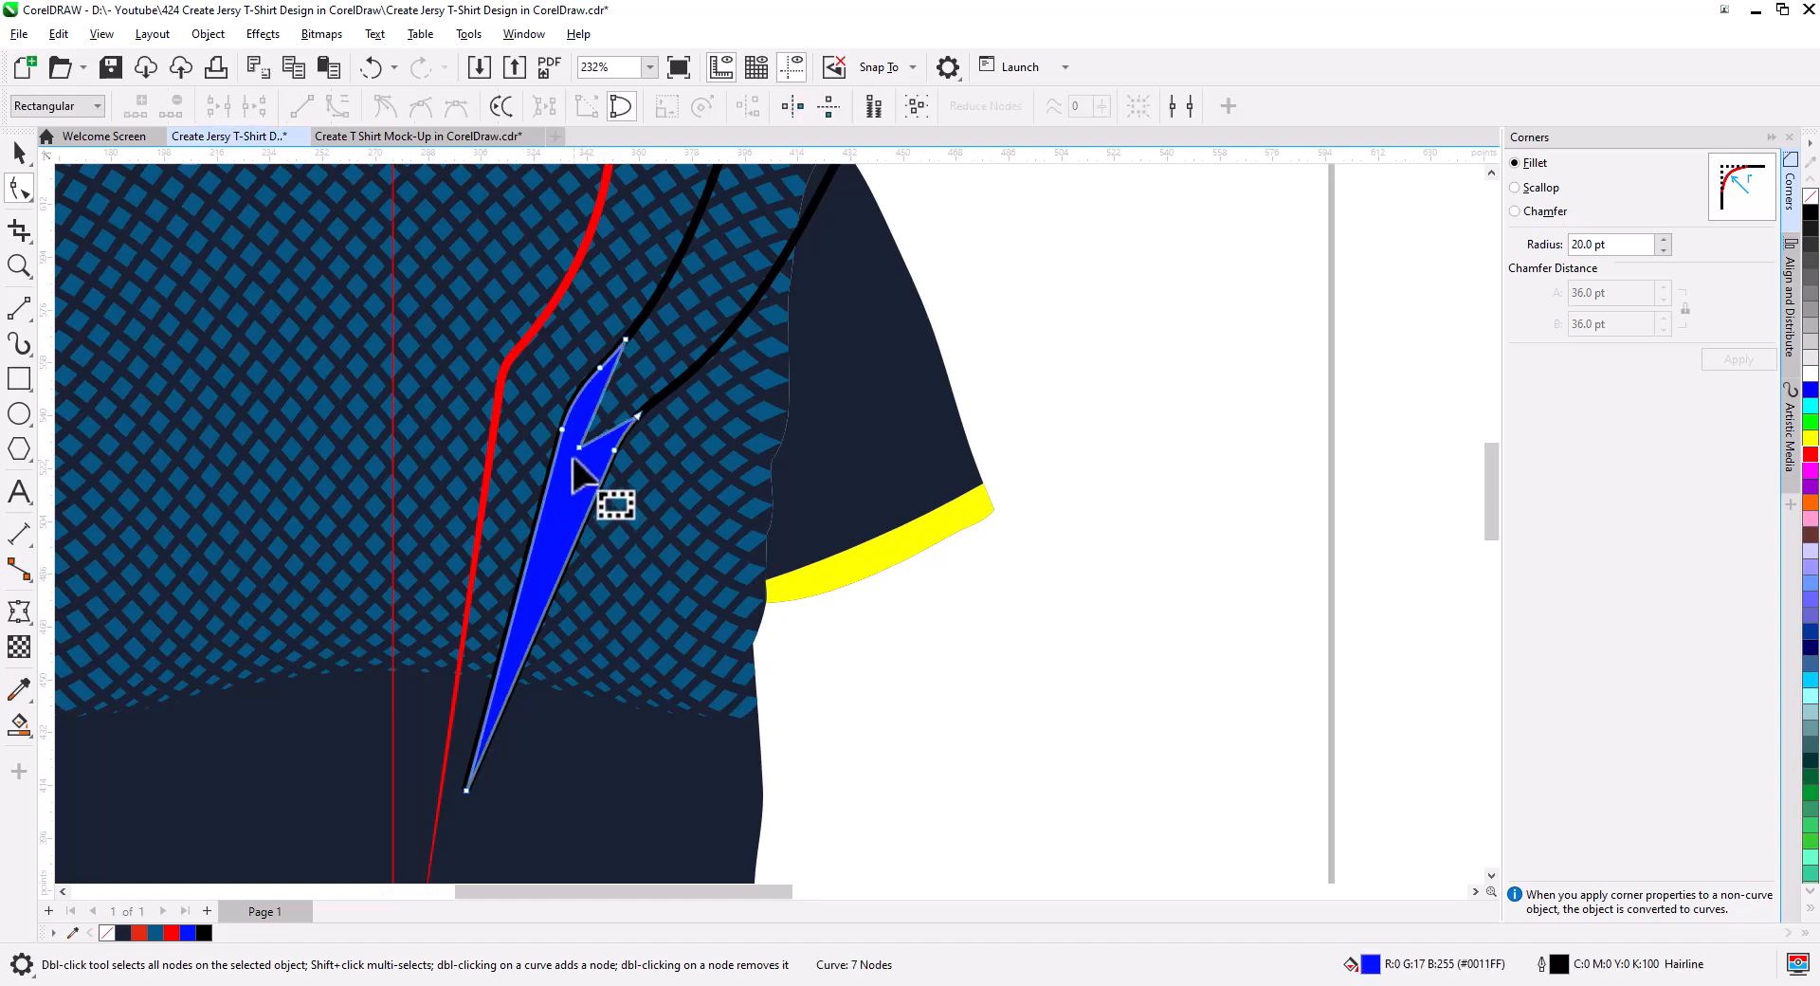
drag(571, 471, 564, 481)
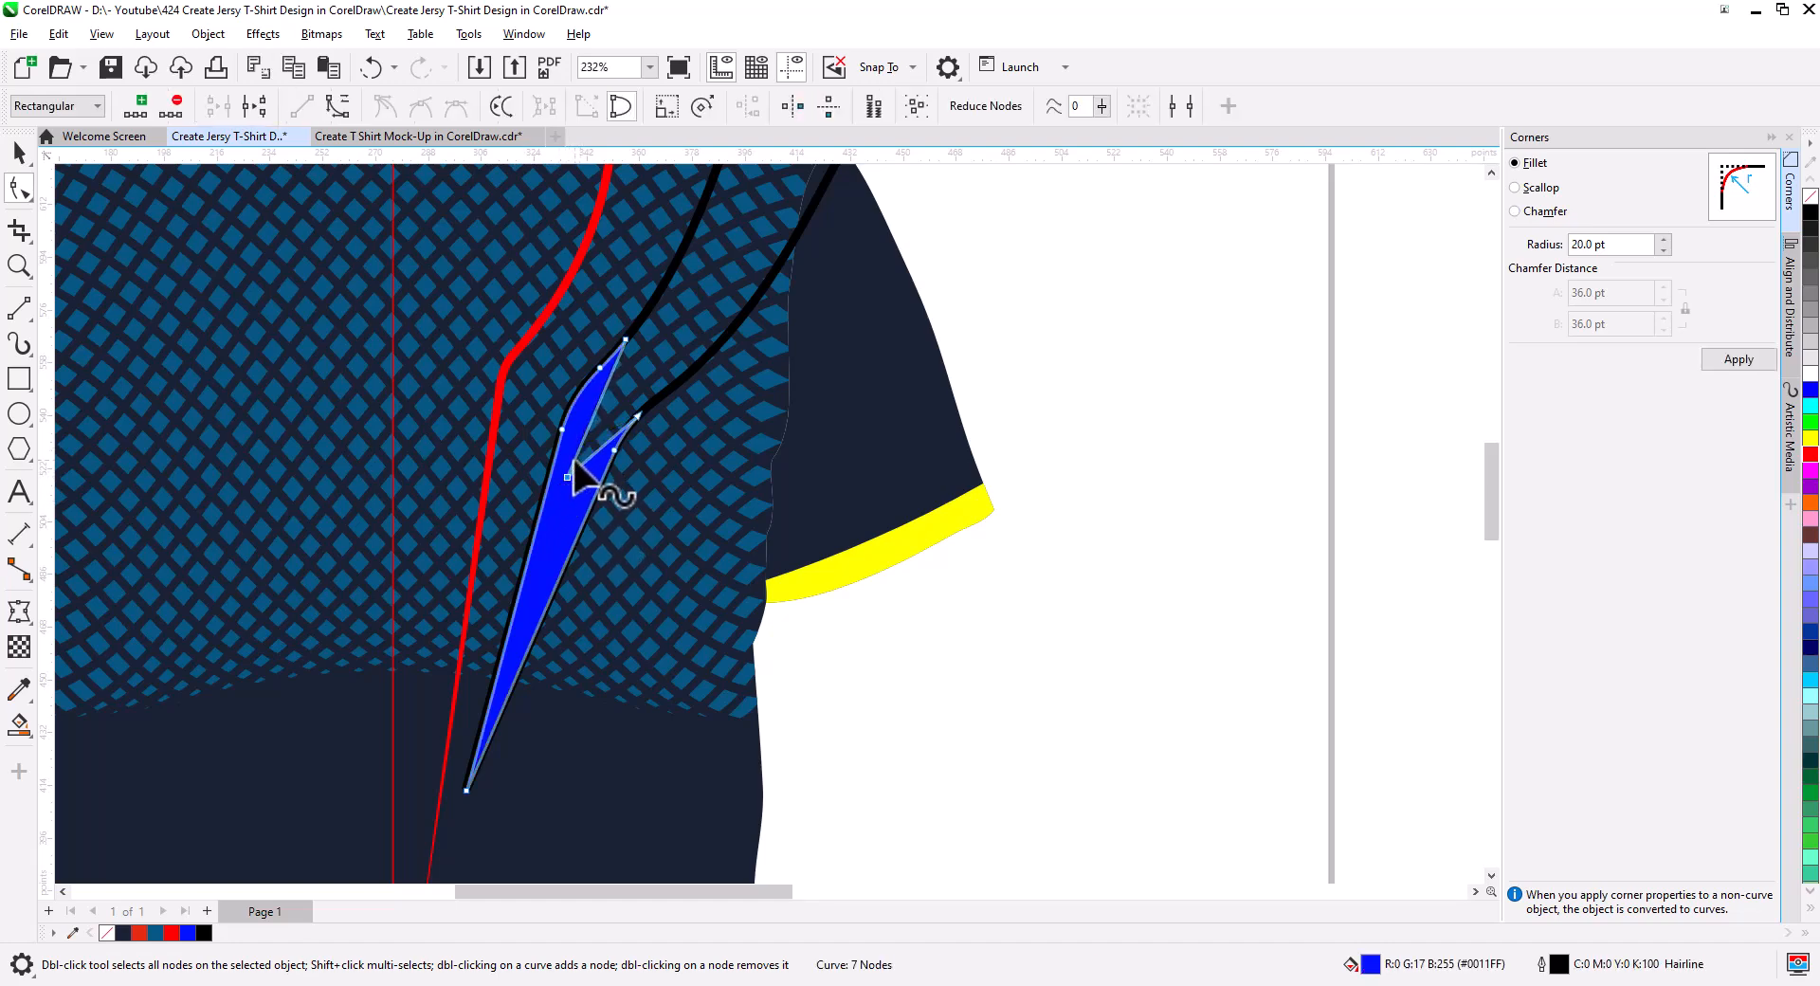
click(18, 152)
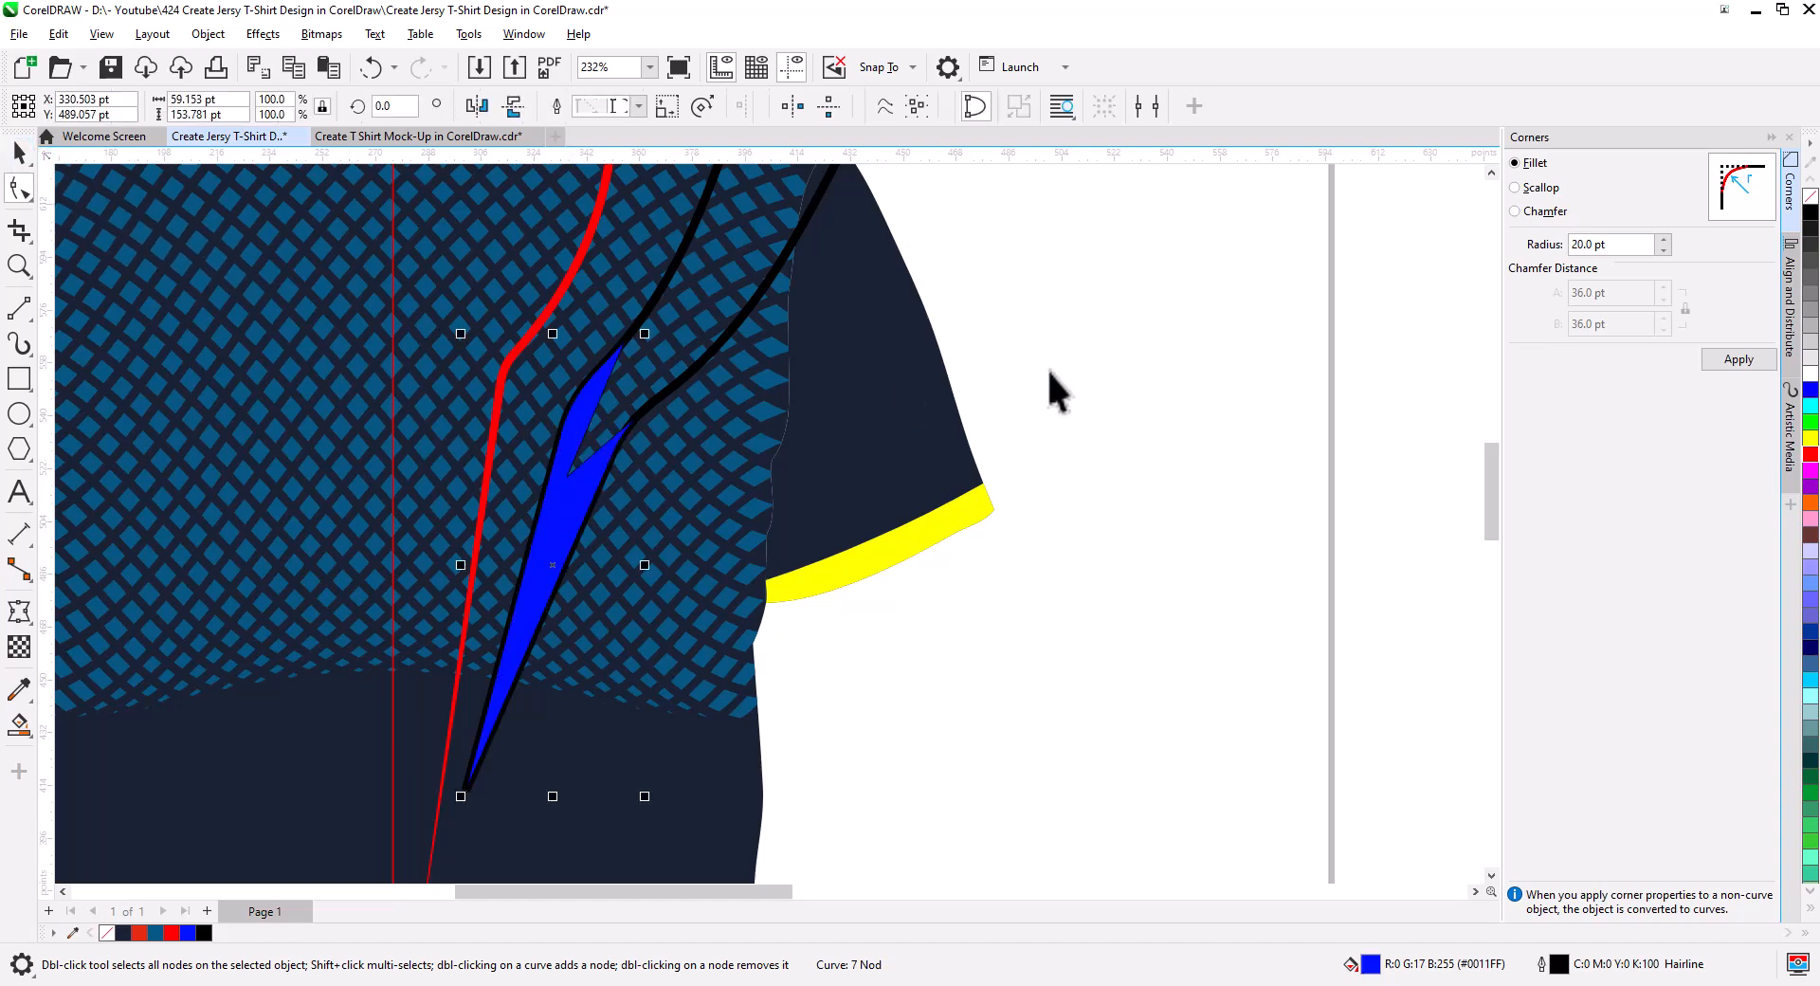
click(1047, 371)
- Convert the outlines of both black curves to objects and weld them into one shape
click(736, 330)
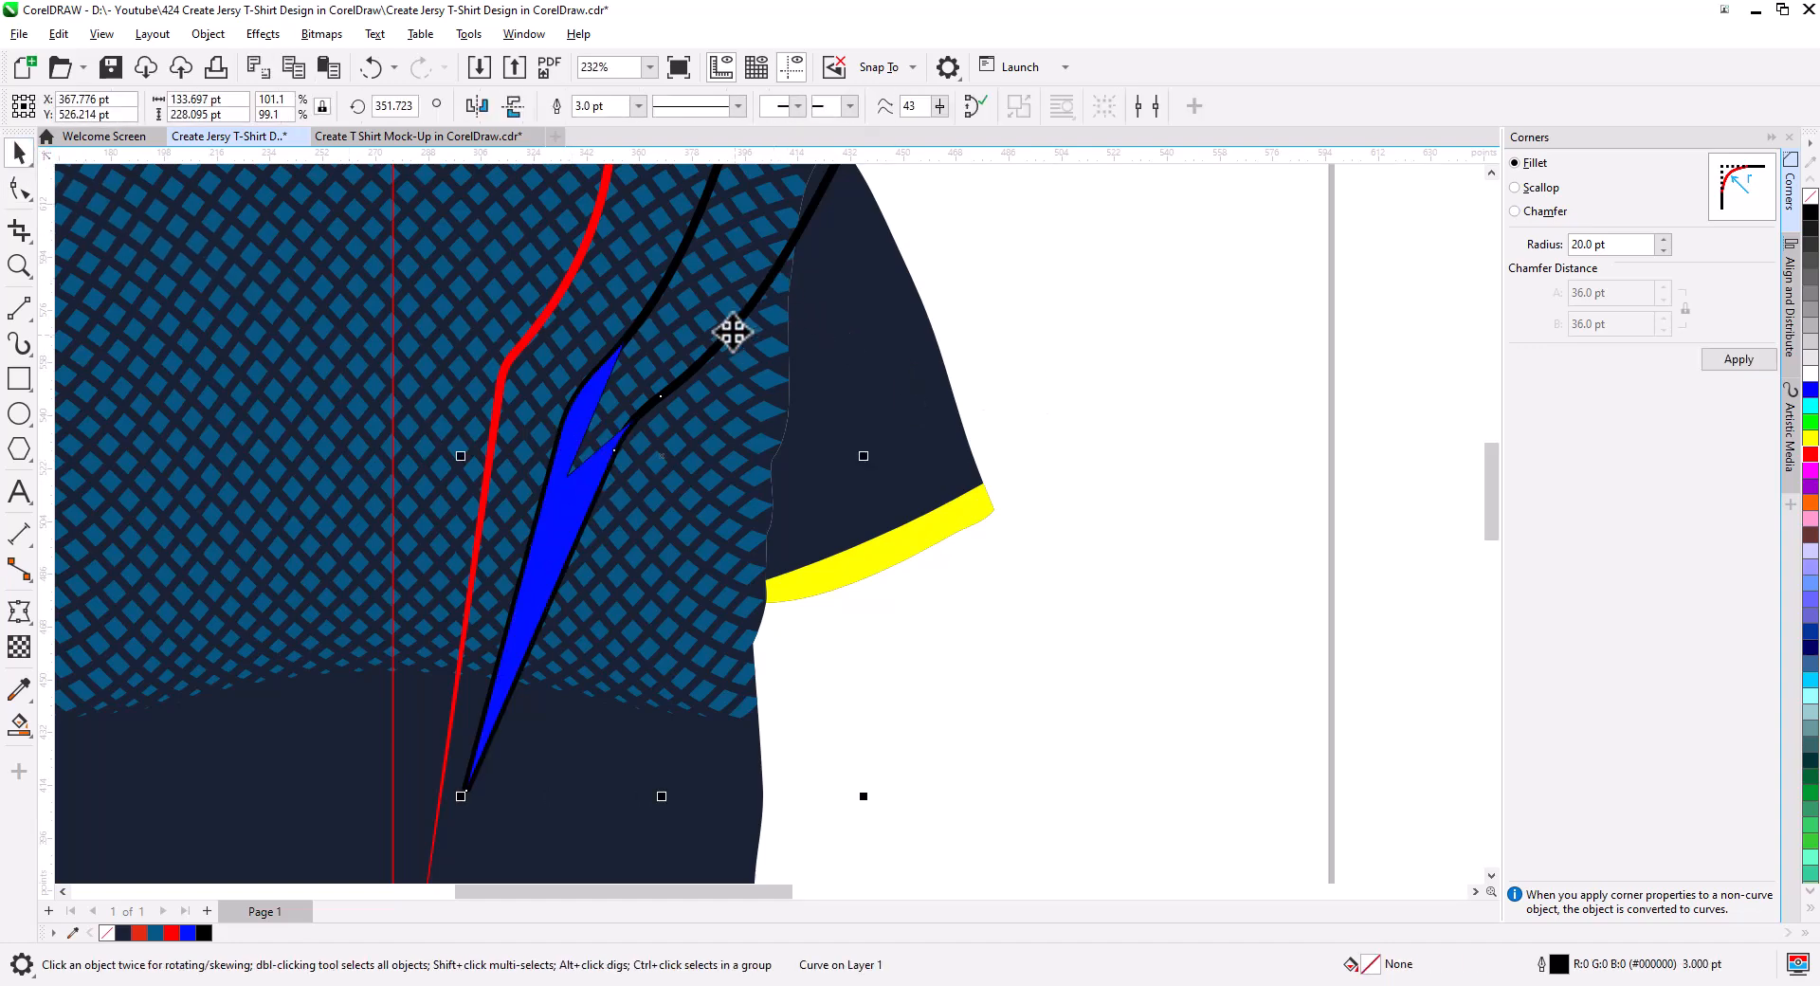
shift+click(687, 266)
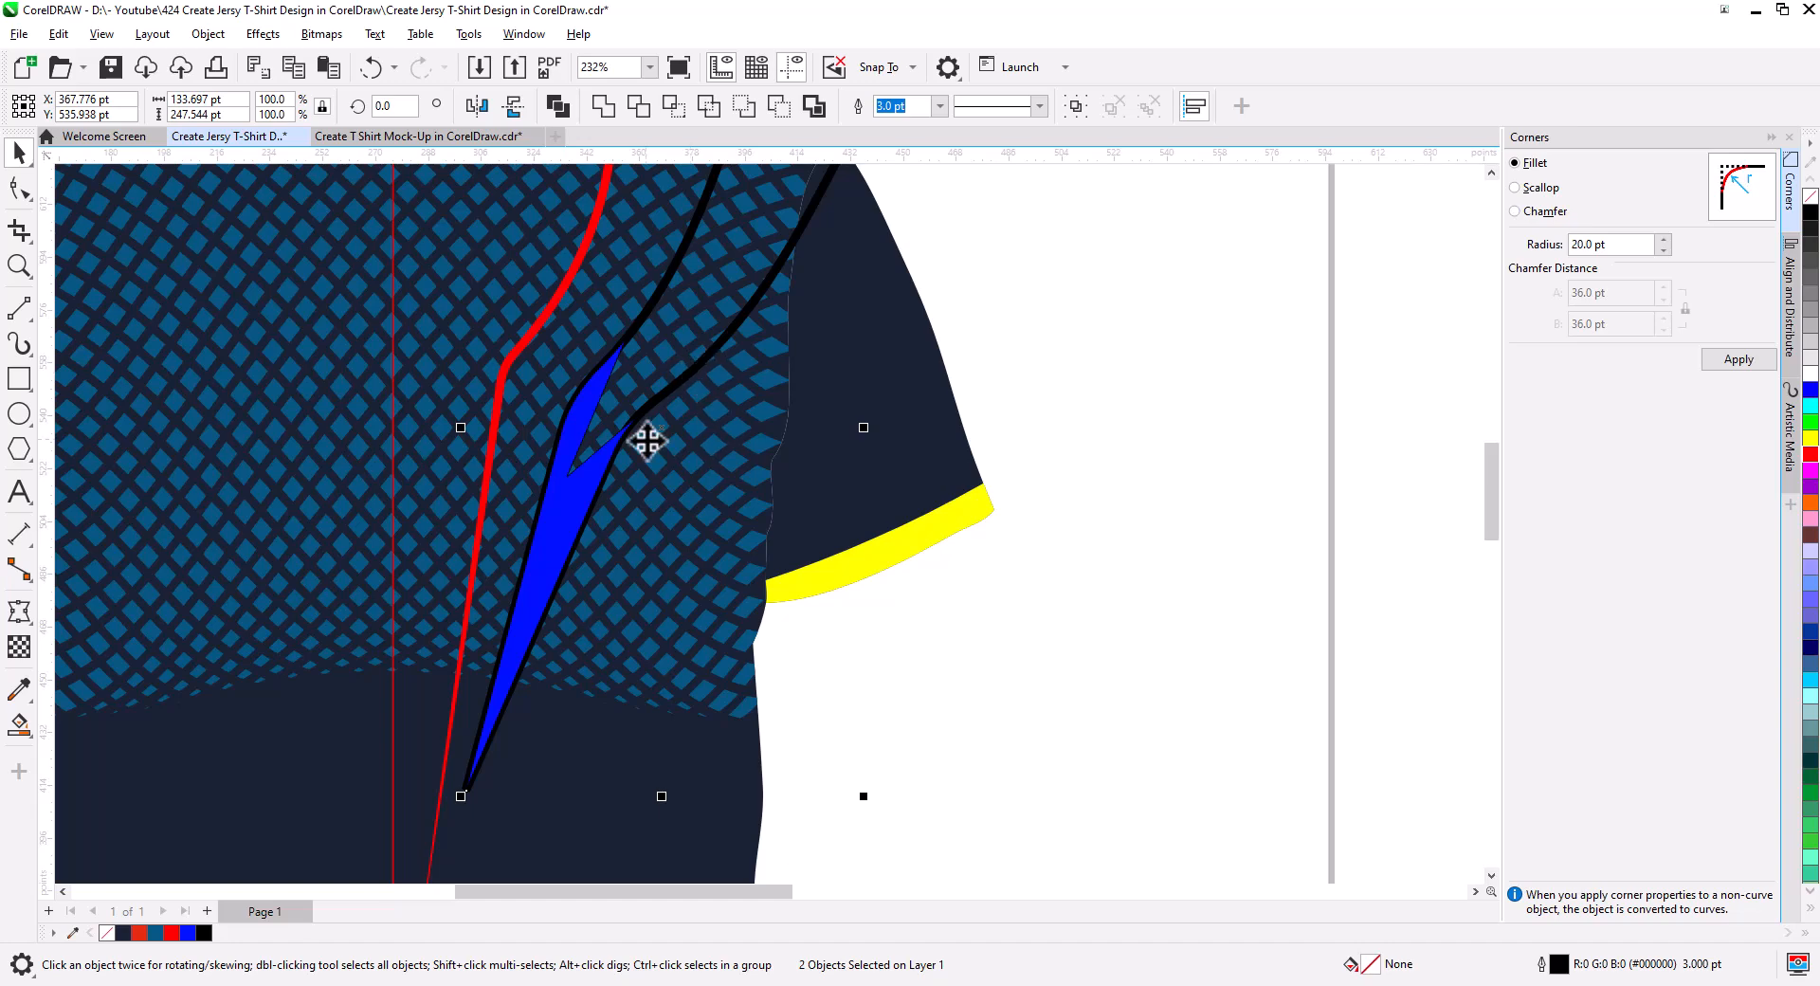
click(207, 33)
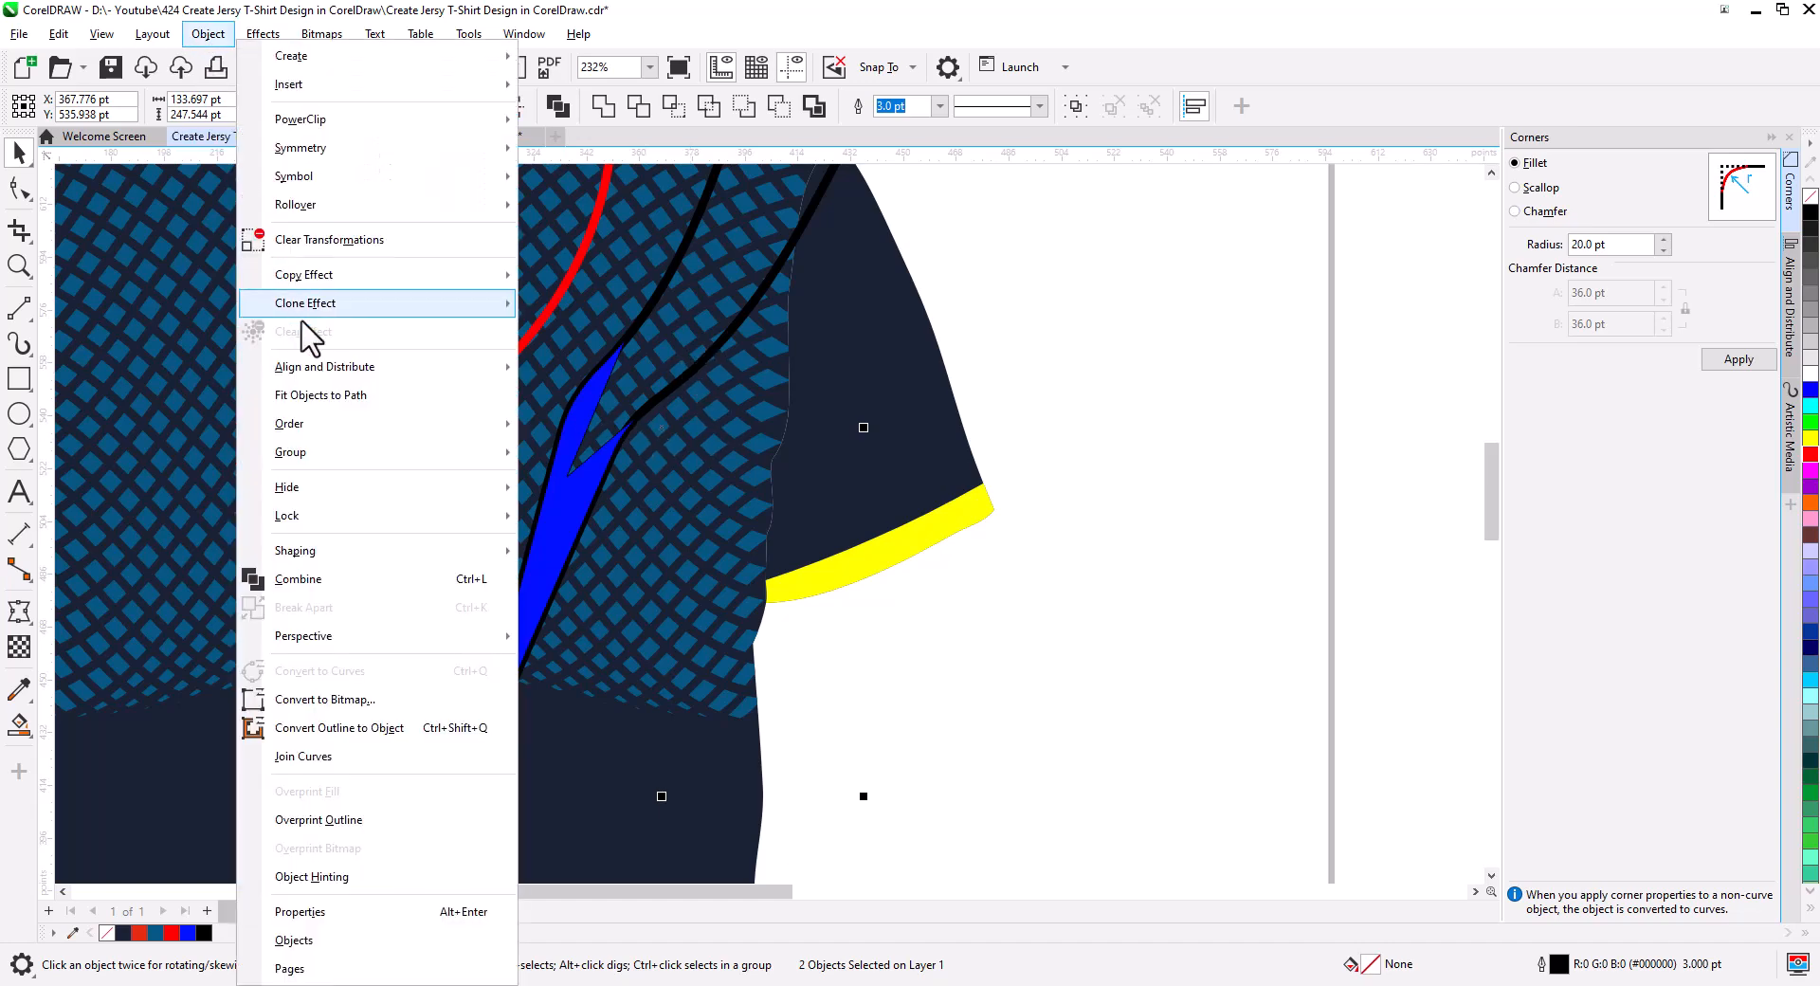
click(351, 728)
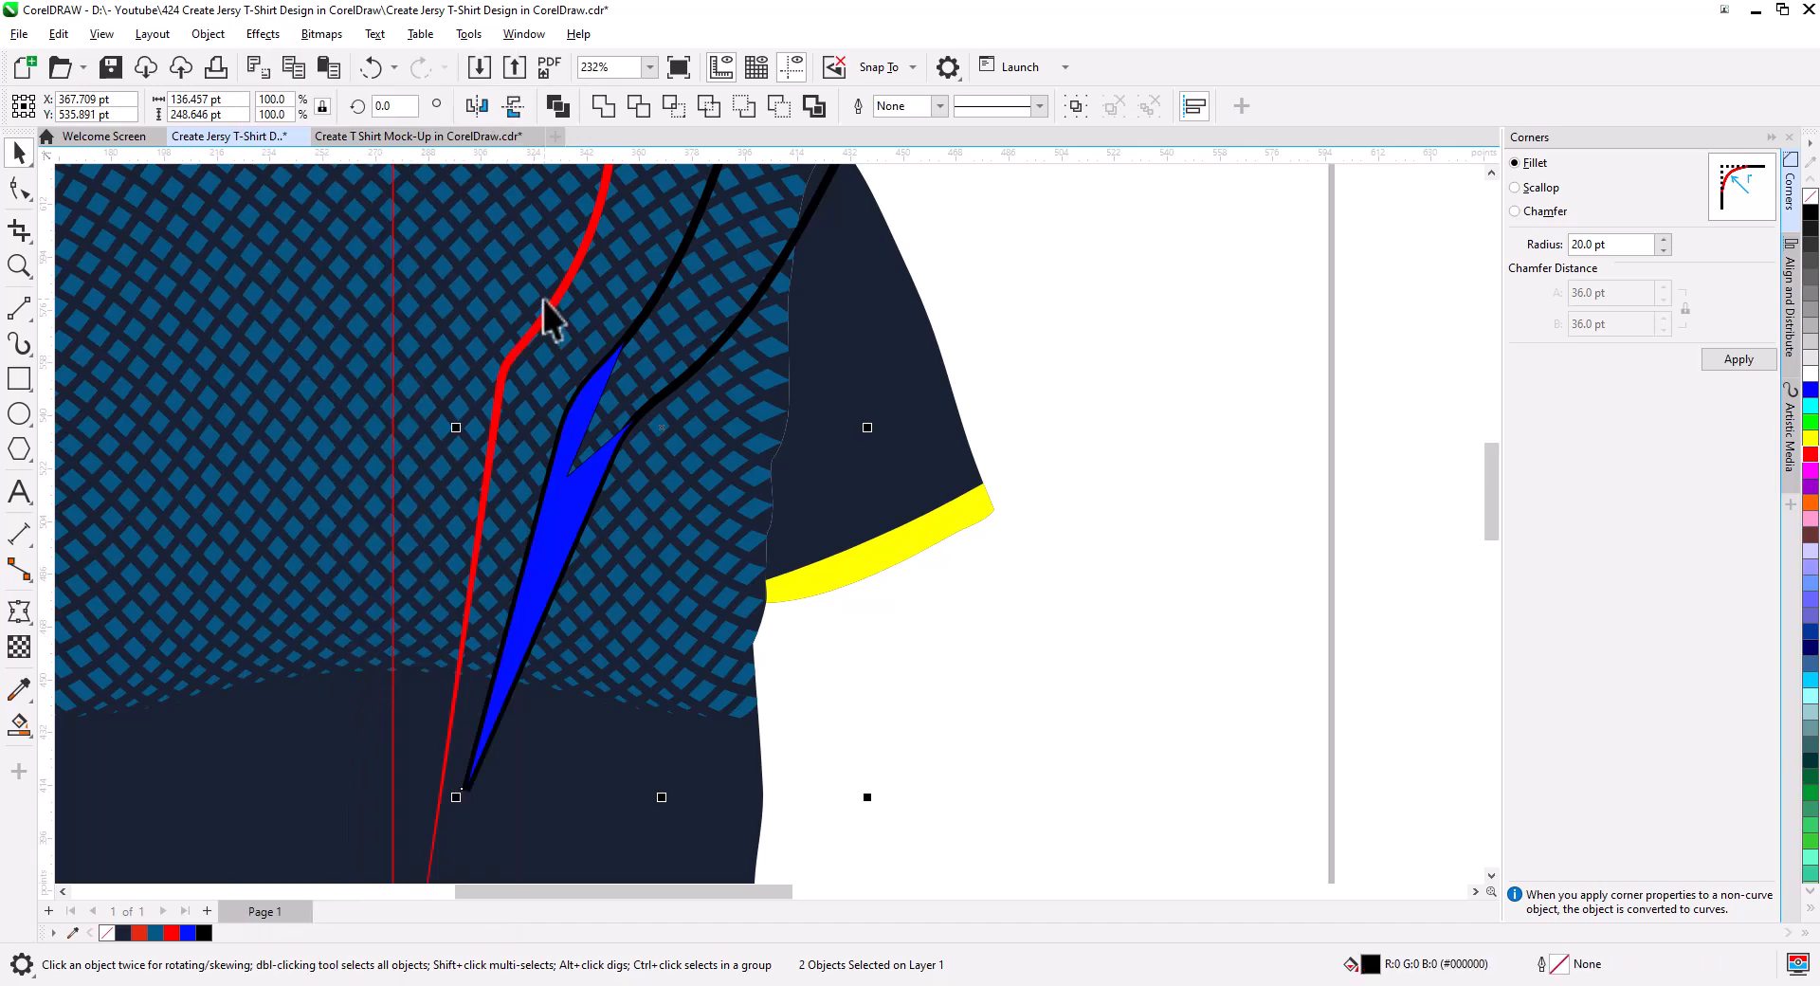
click(602, 106)
click(975, 406)
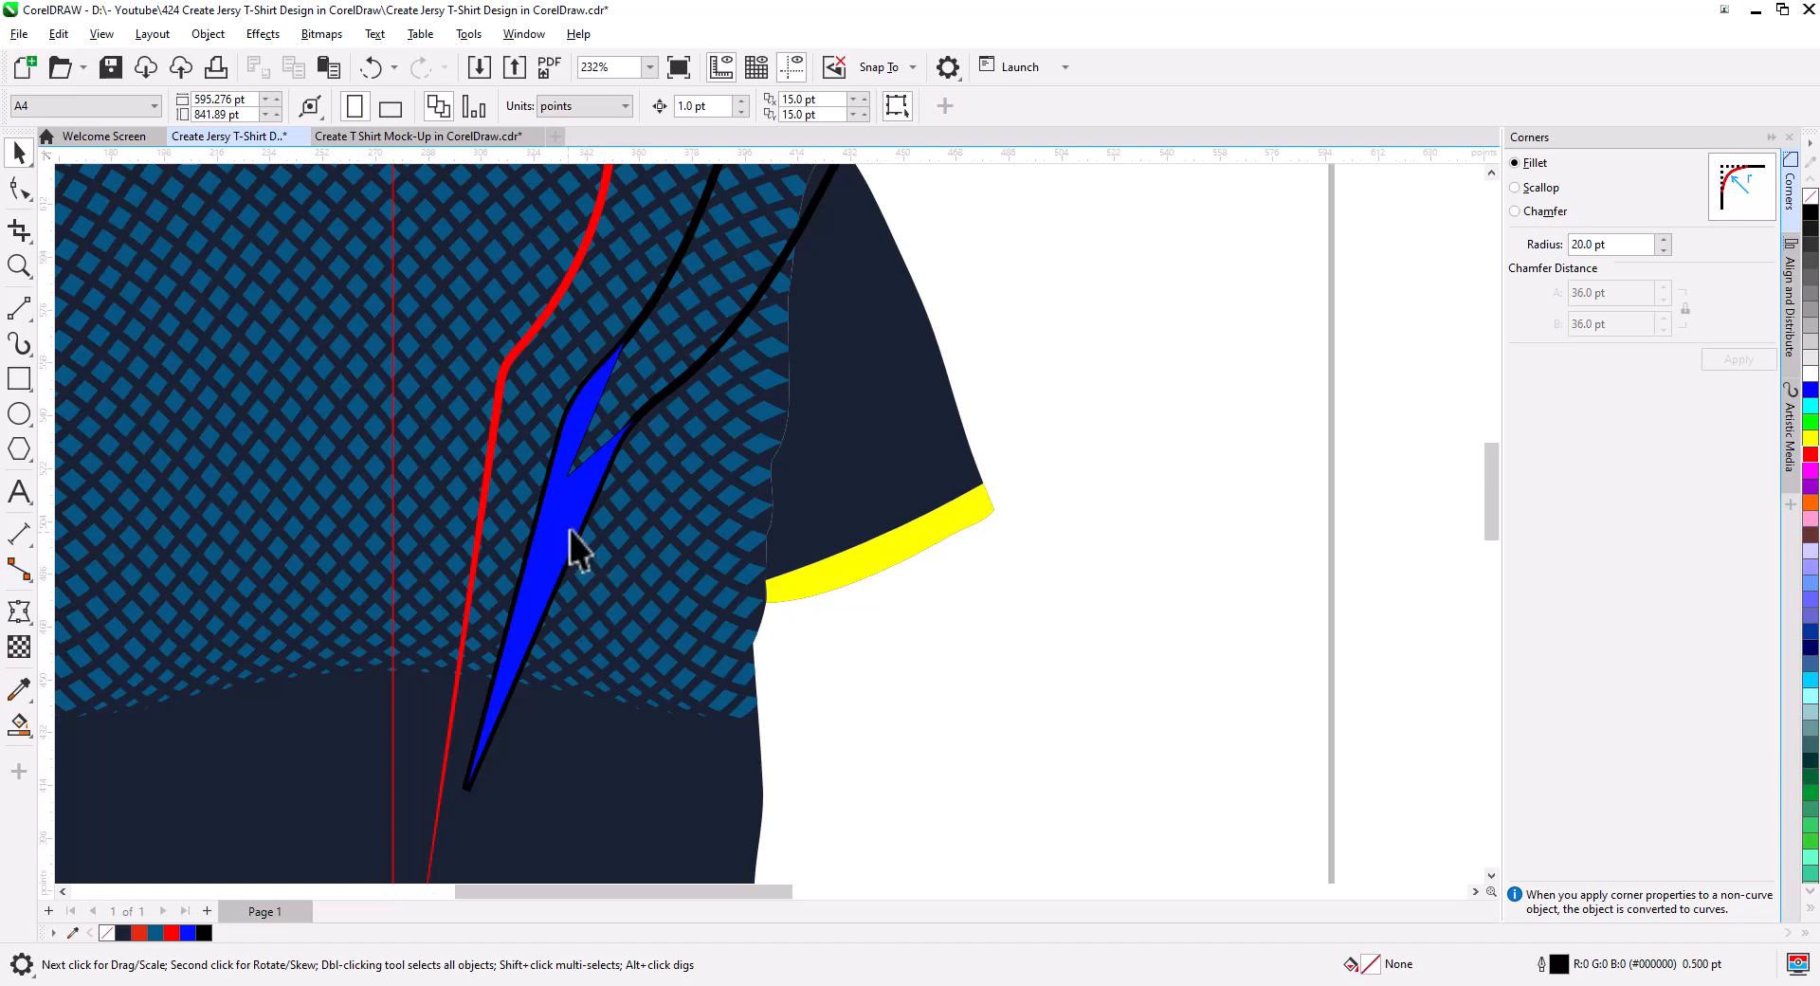
- Fill the welded black curves with red #E62A11, and give the inner red stripe the same colour as fill and outline
click(674, 396)
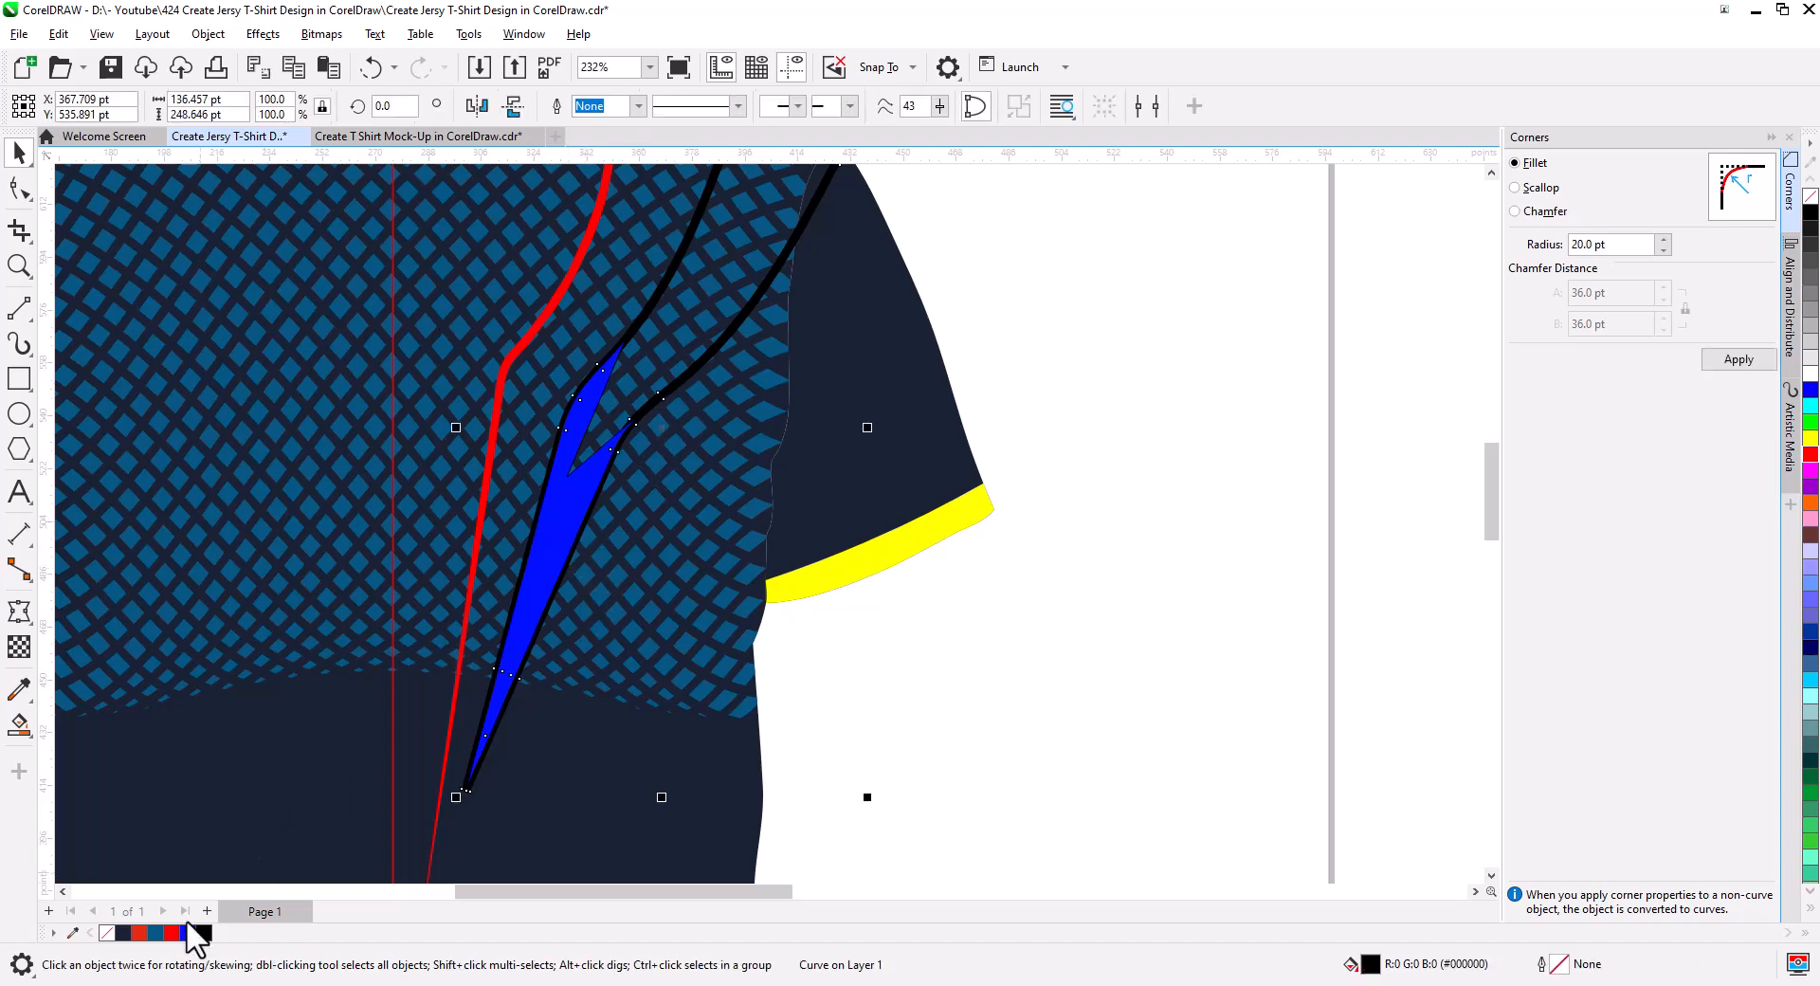
click(140, 933)
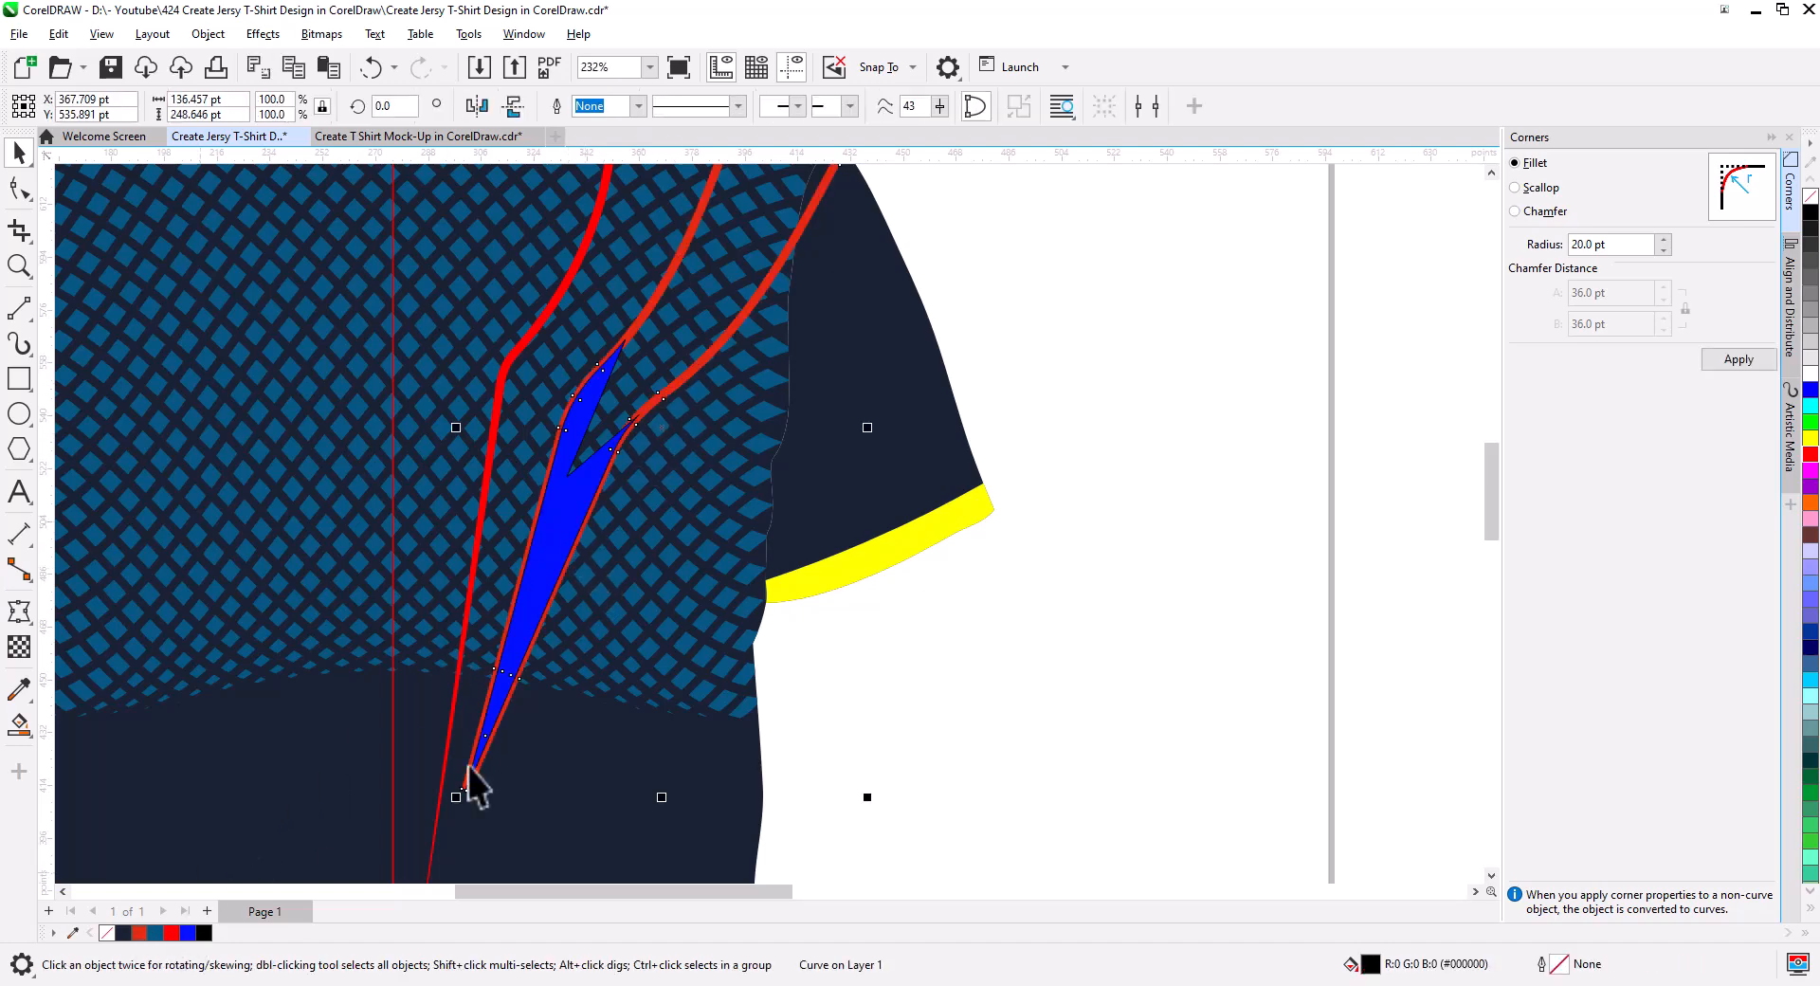
click(1043, 520)
click(502, 377)
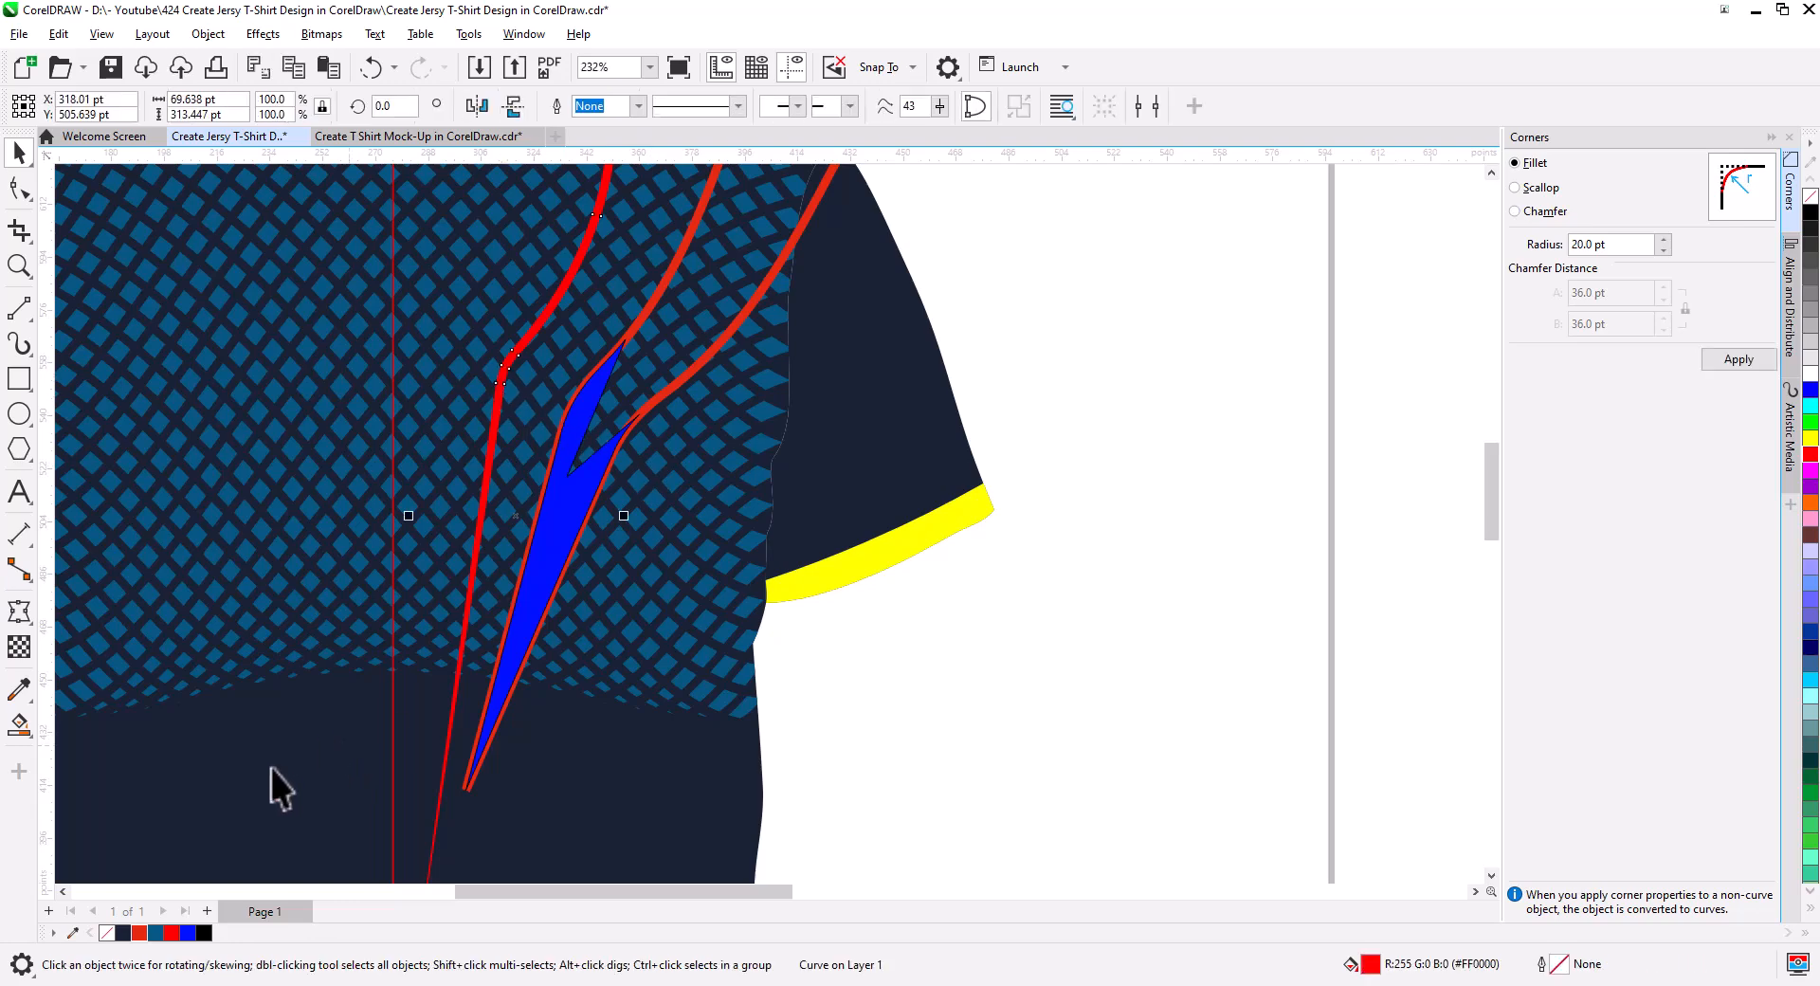
right_click(139, 933)
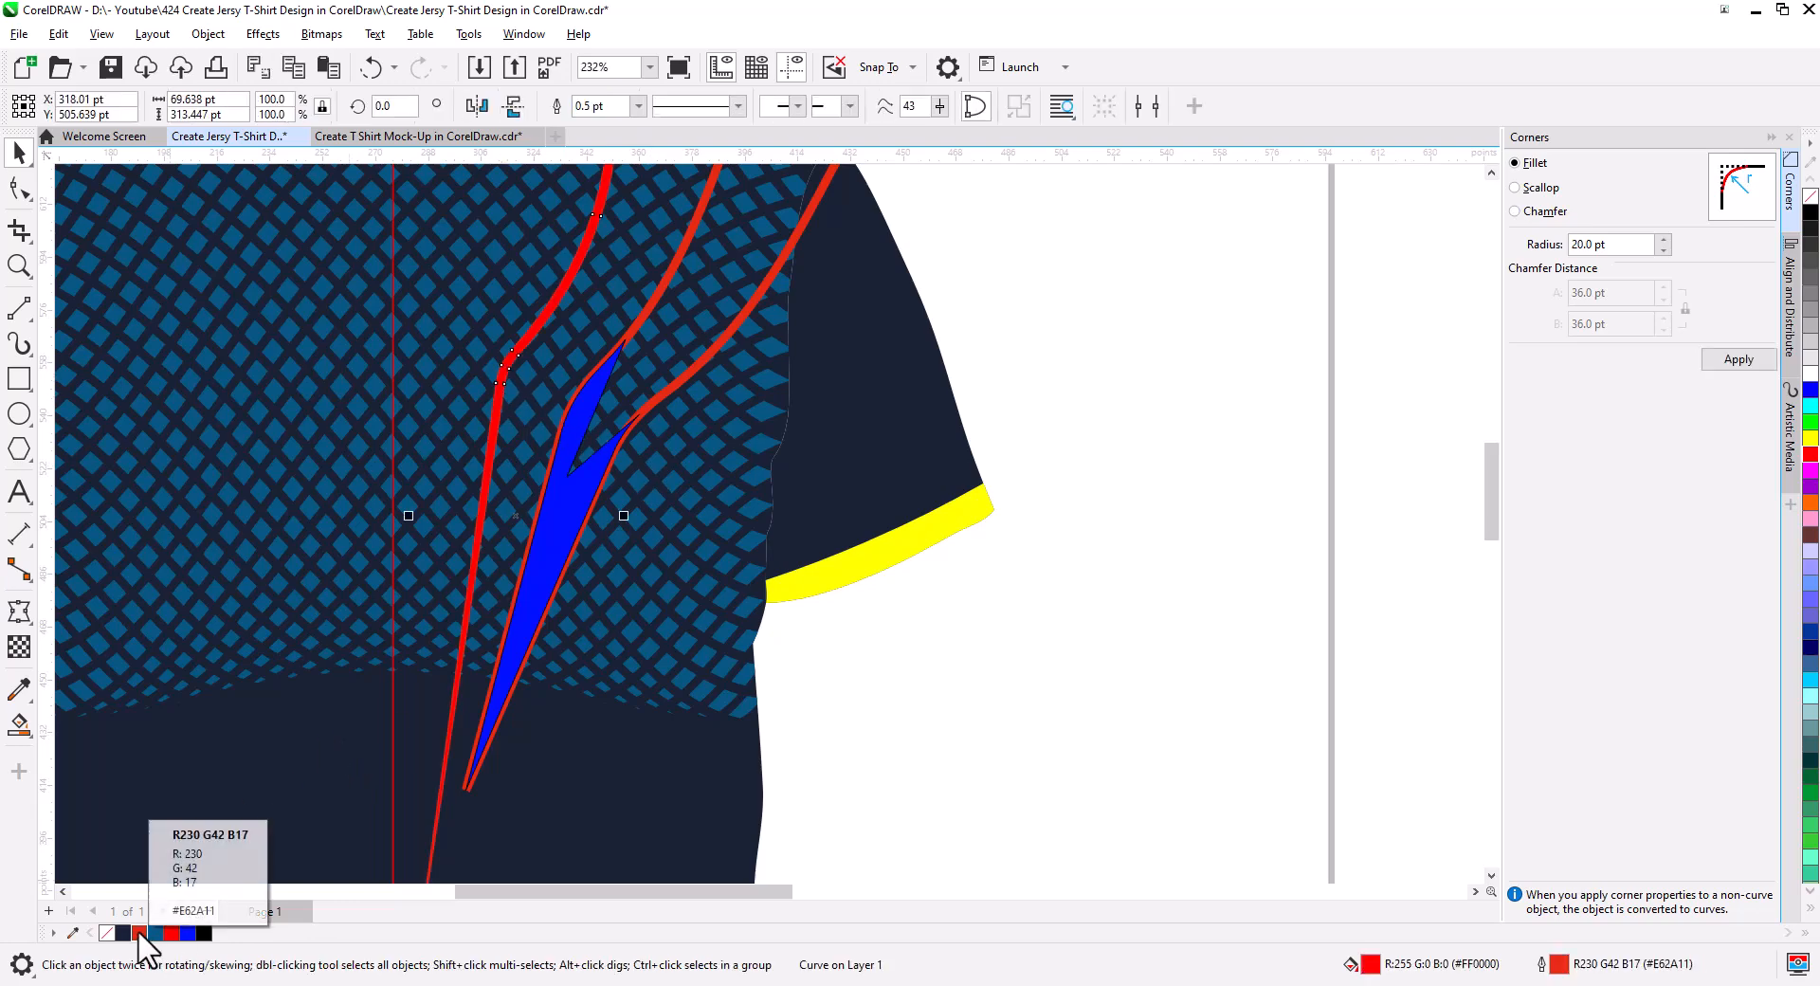
click(140, 933)
- Fill the blue notched shape with red #E62A11 and remove its outline
click(577, 528)
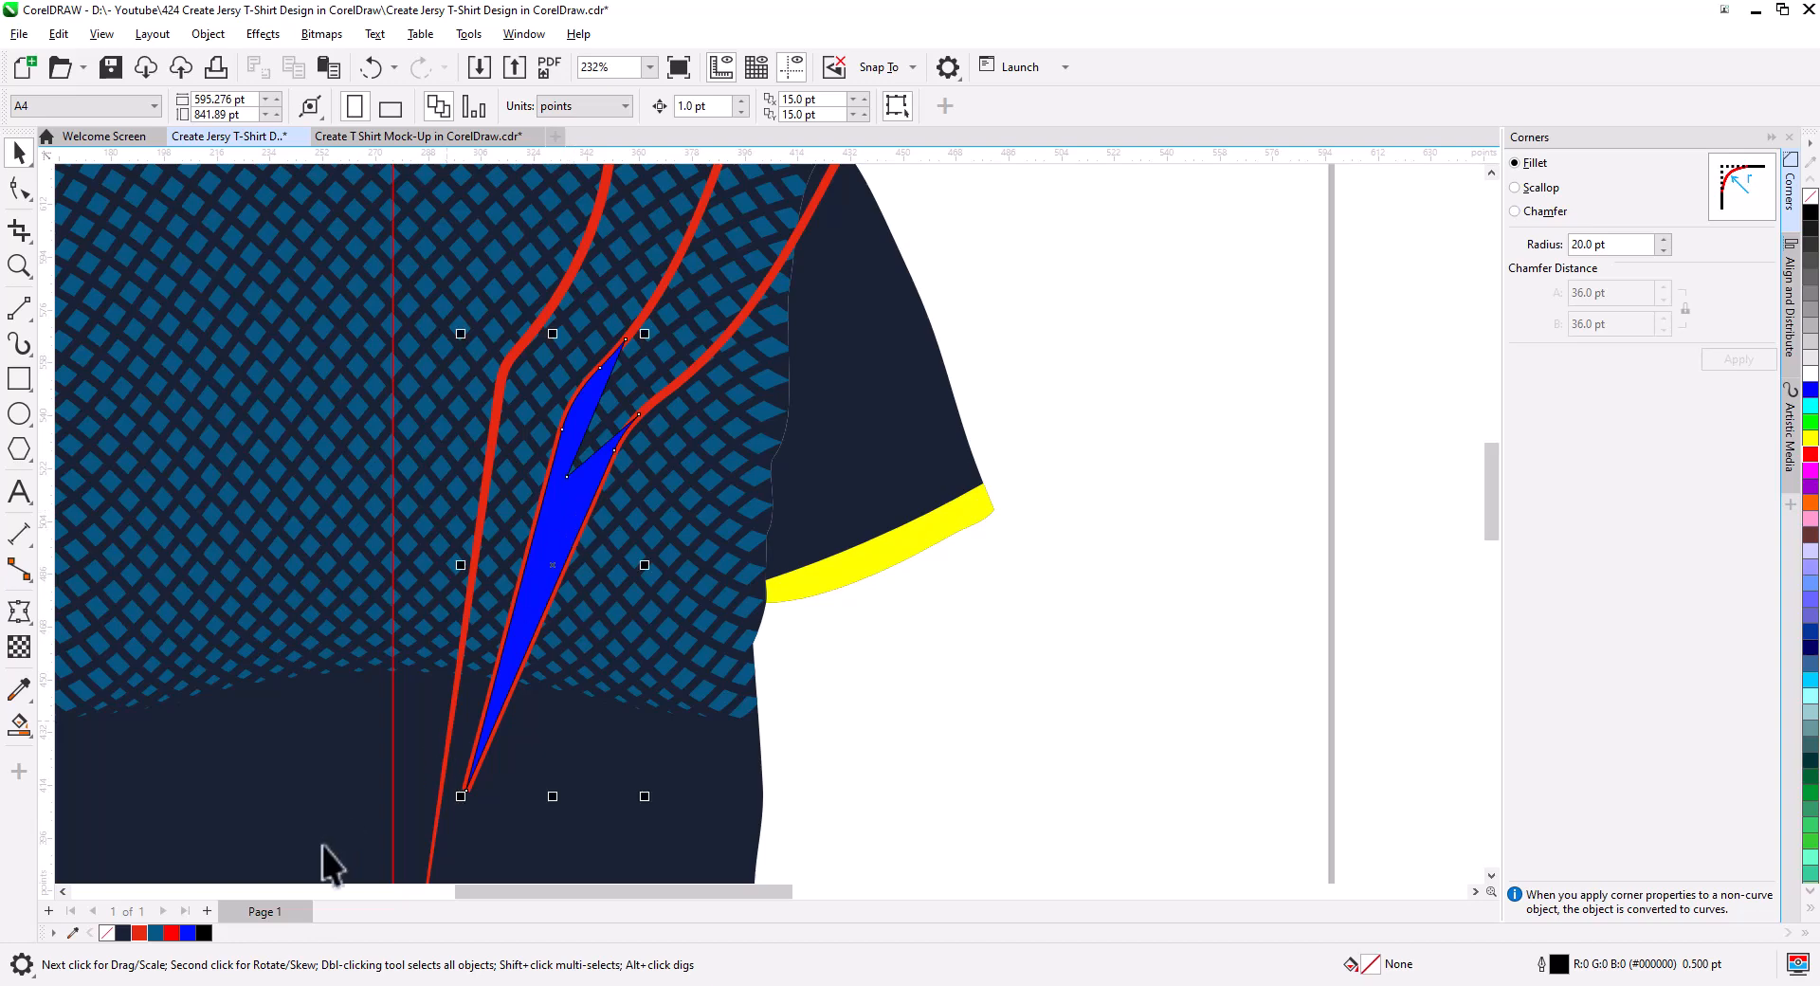
click(138, 933)
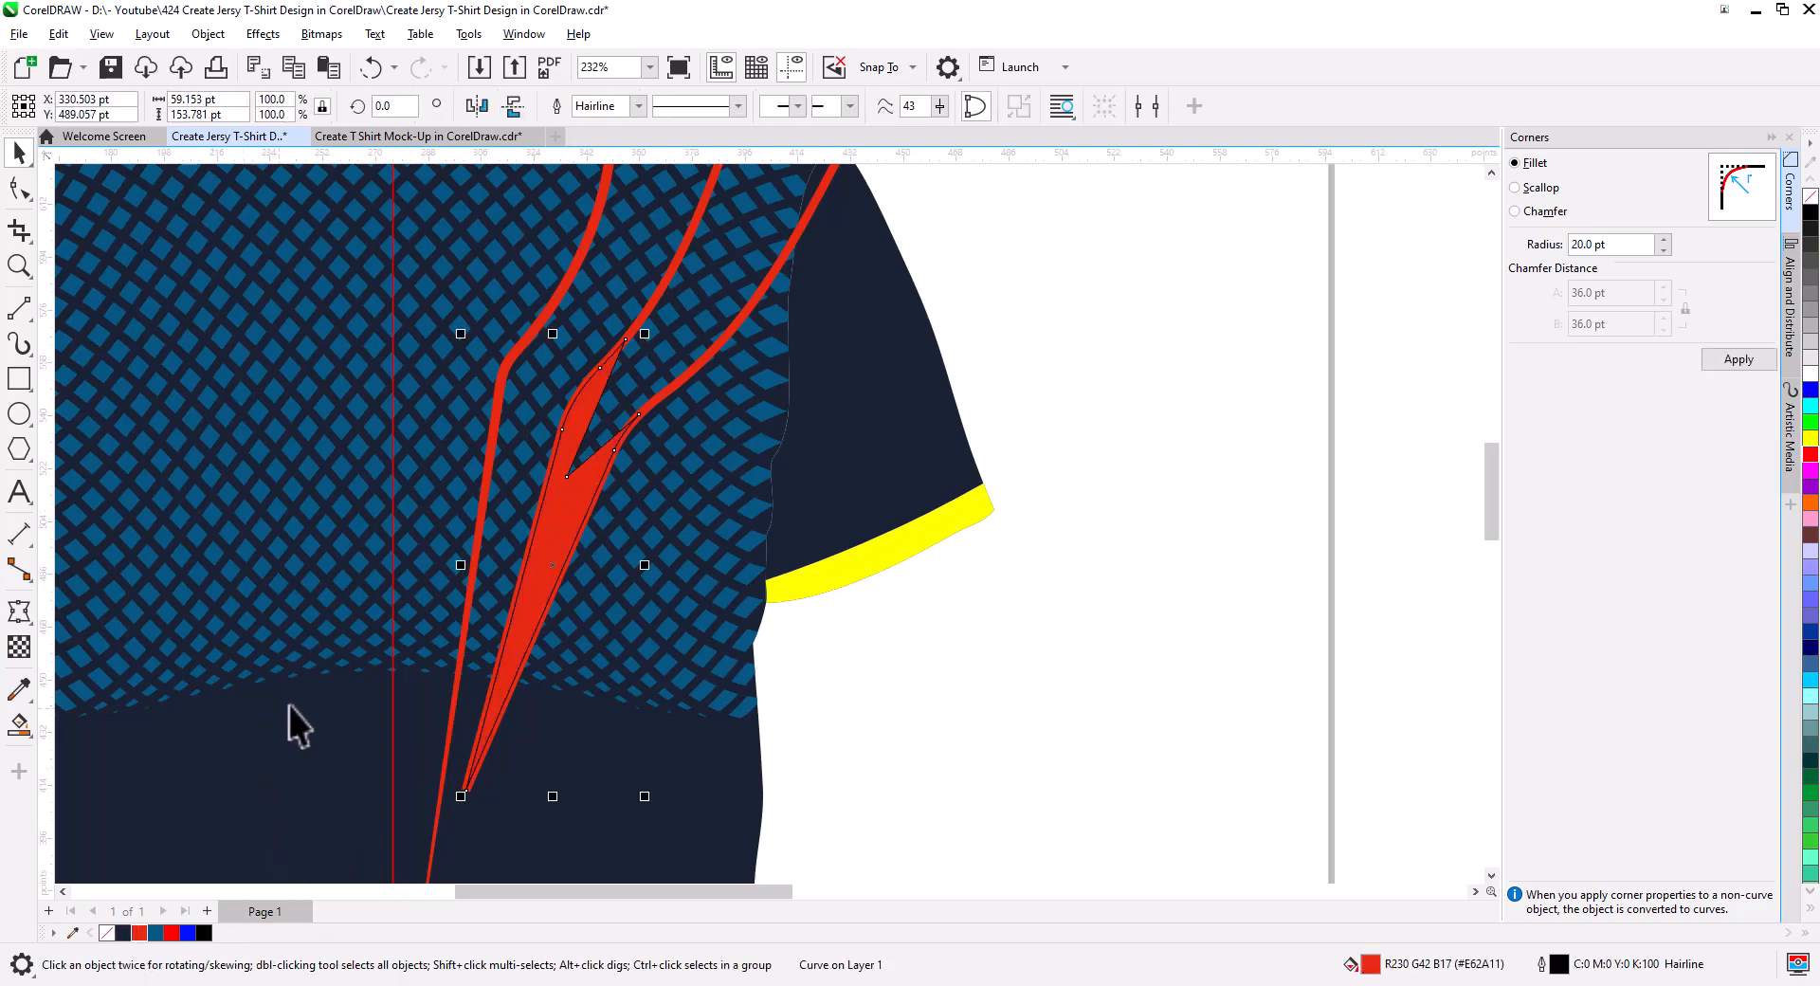
right_click(1811, 196)
click(1256, 493)
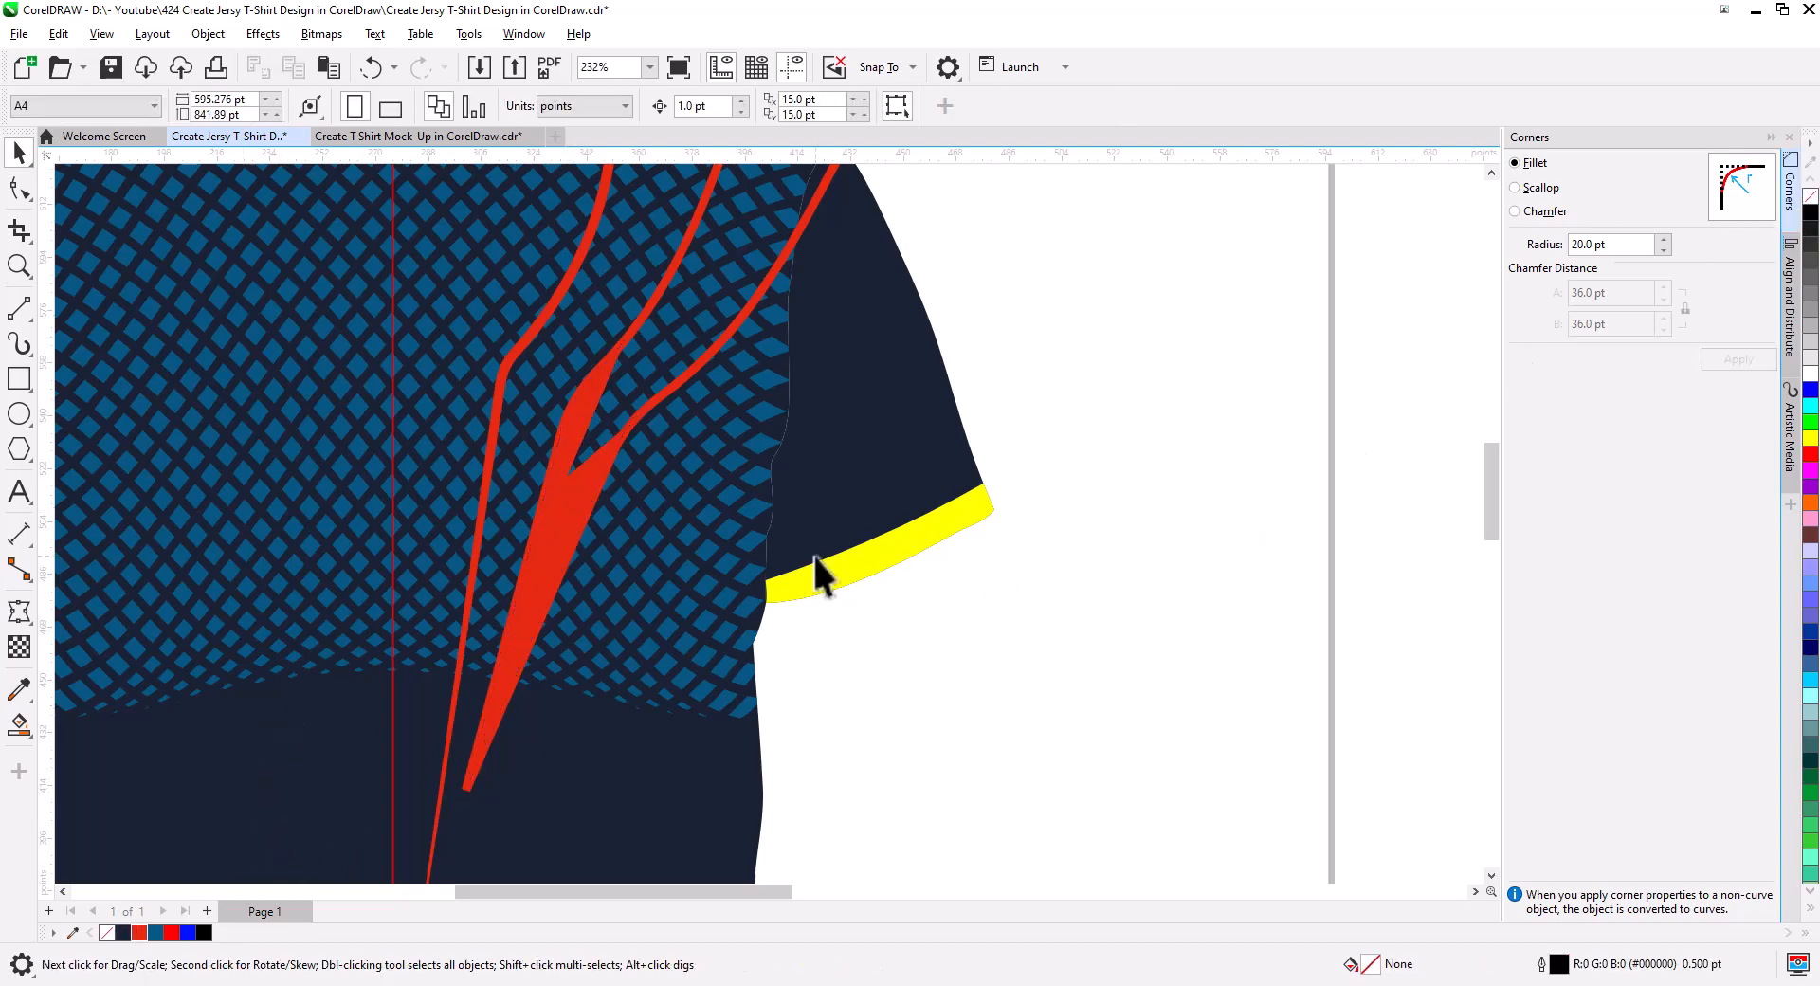
- Apply a linear fountain transparency to the notched red shape, solid in the lower part and fading out towards its upper tips
click(551, 518)
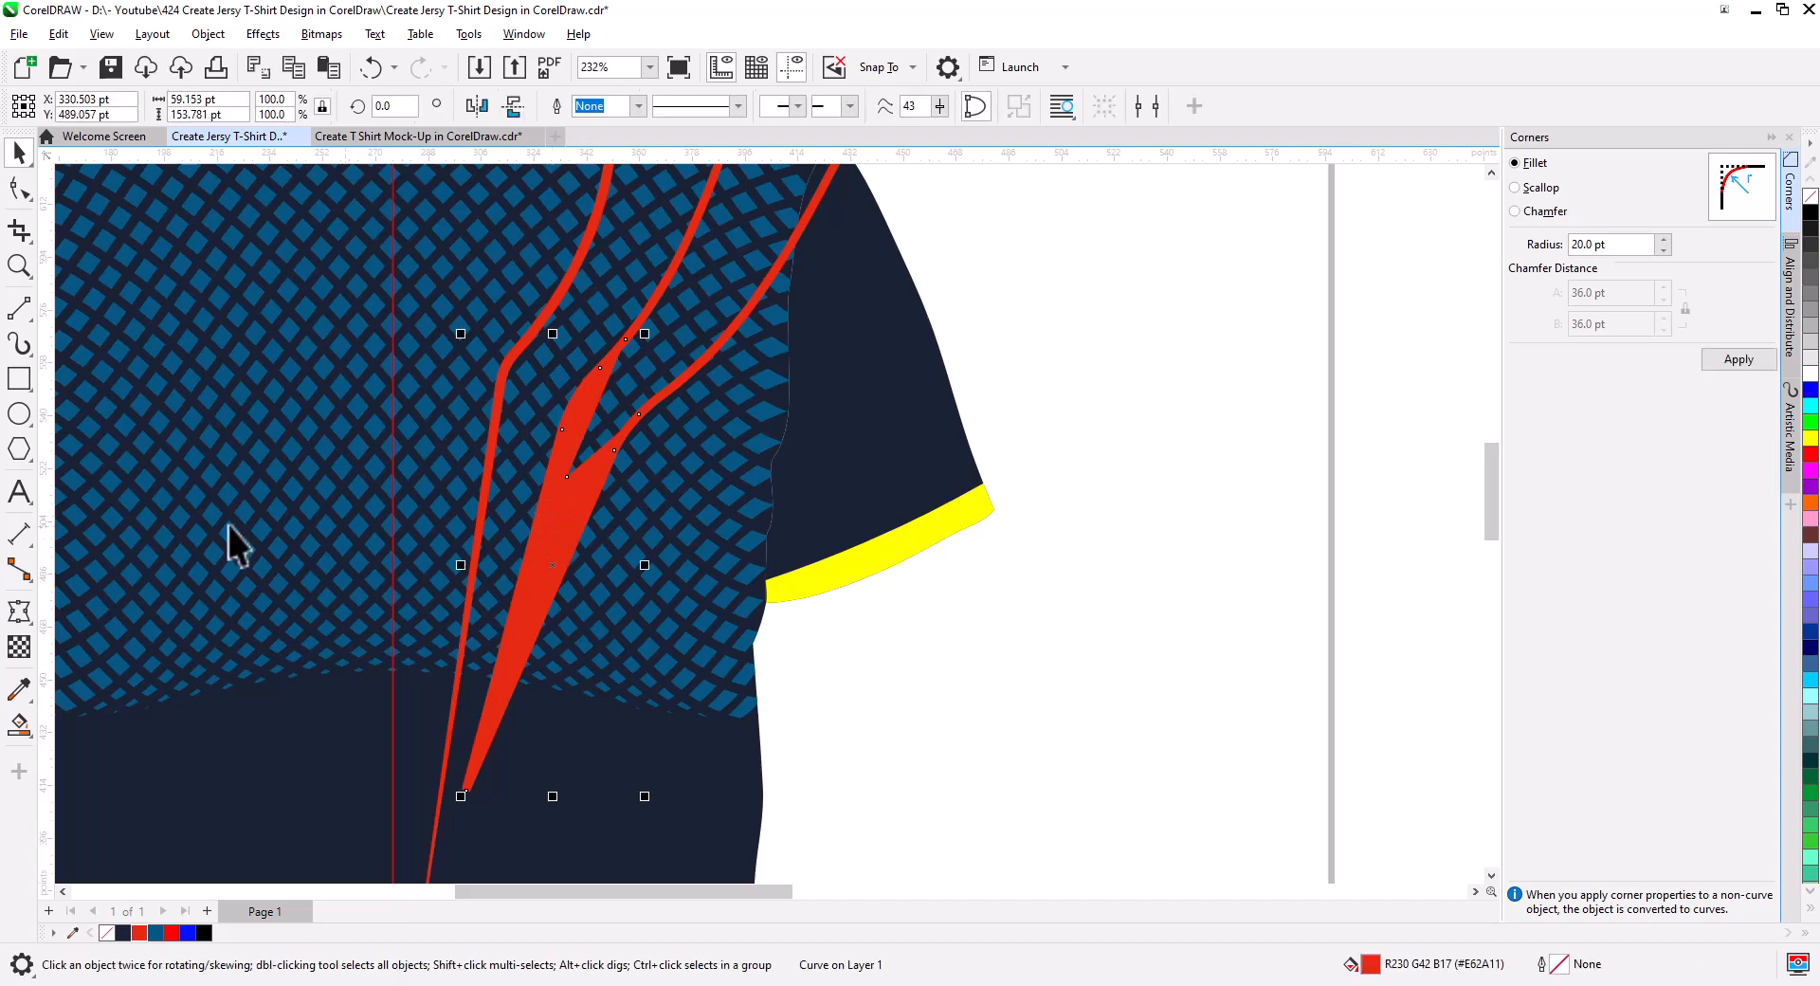
click(19, 646)
drag(496, 675, 605, 406)
drag(496, 675, 539, 582)
drag(607, 406, 621, 367)
drag(541, 581, 544, 560)
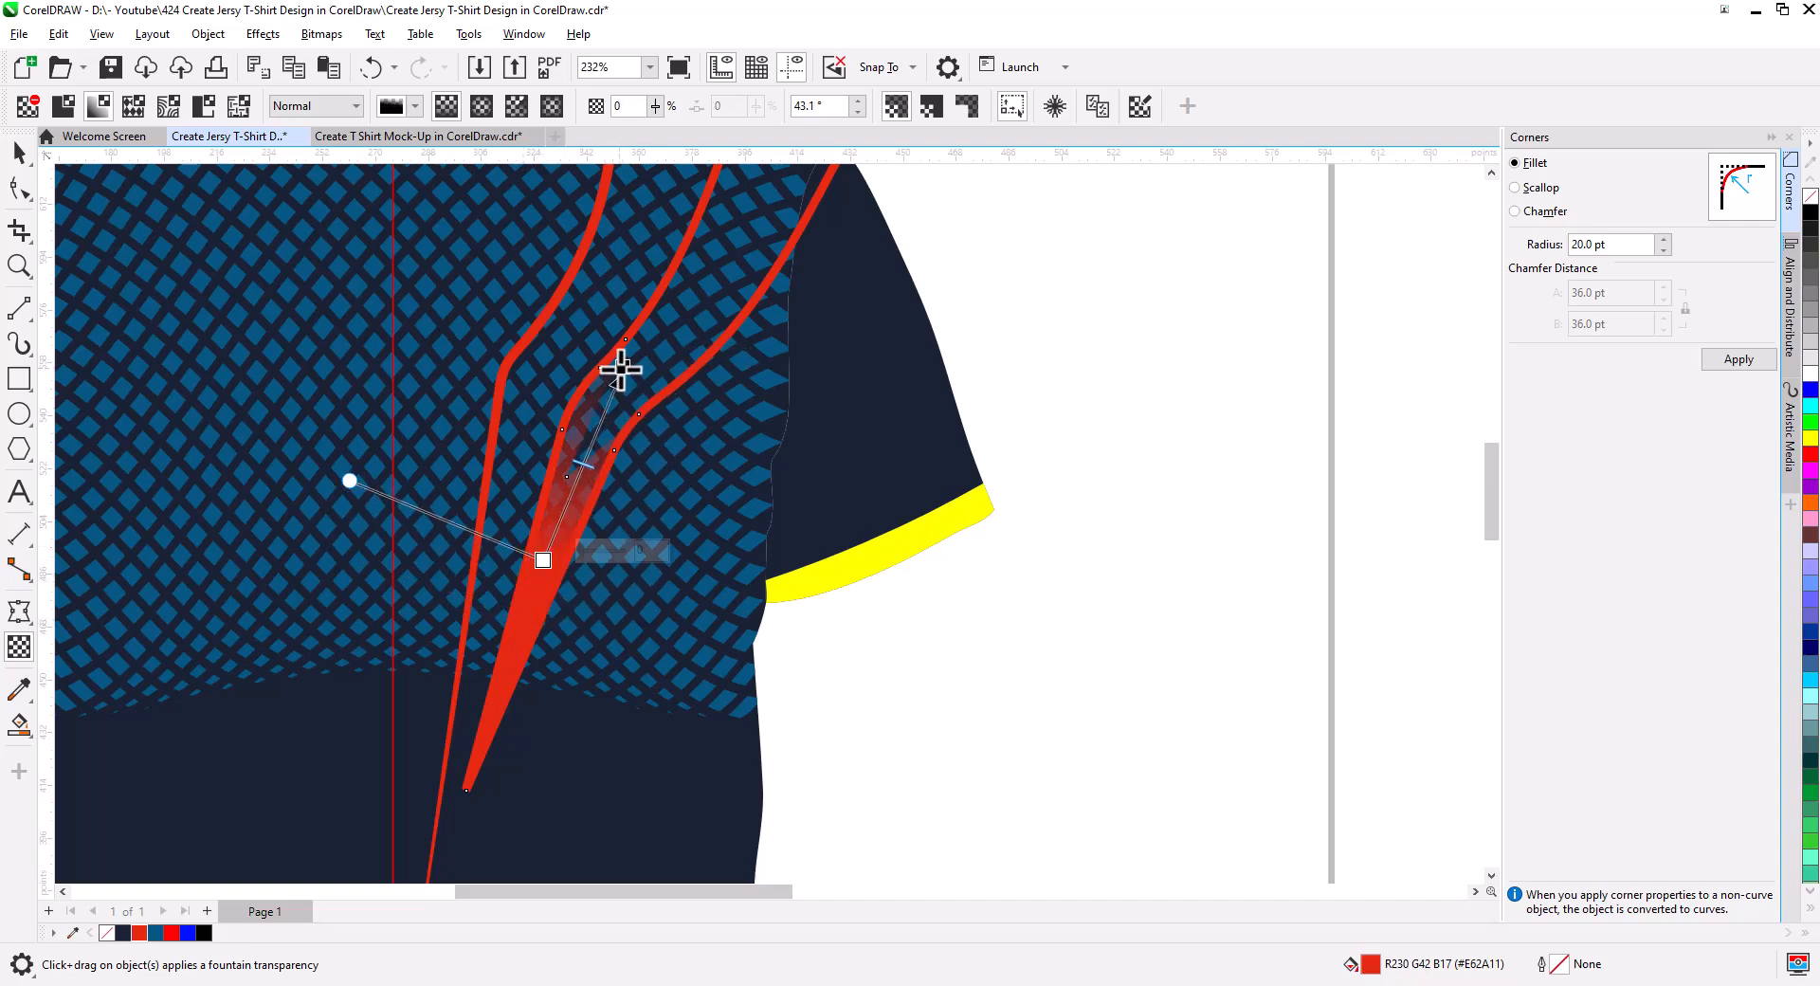
drag(620, 368, 637, 332)
drag(543, 559, 528, 617)
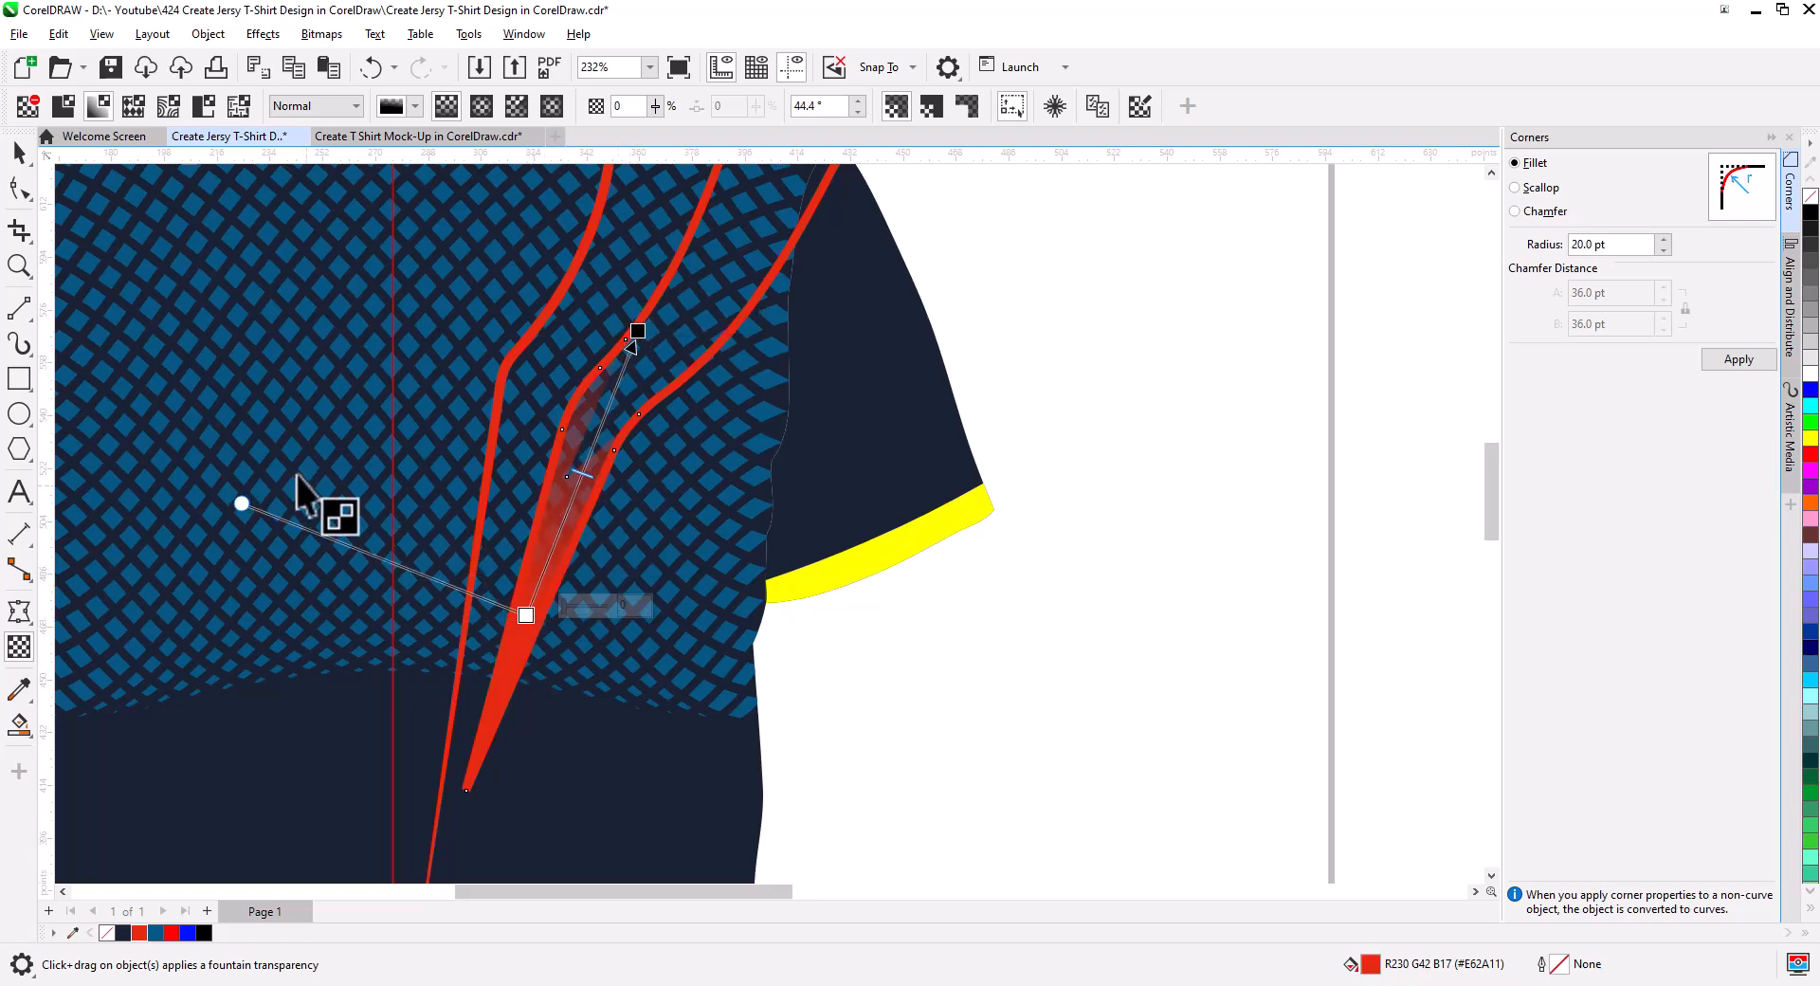
click(19, 152)
click(968, 691)
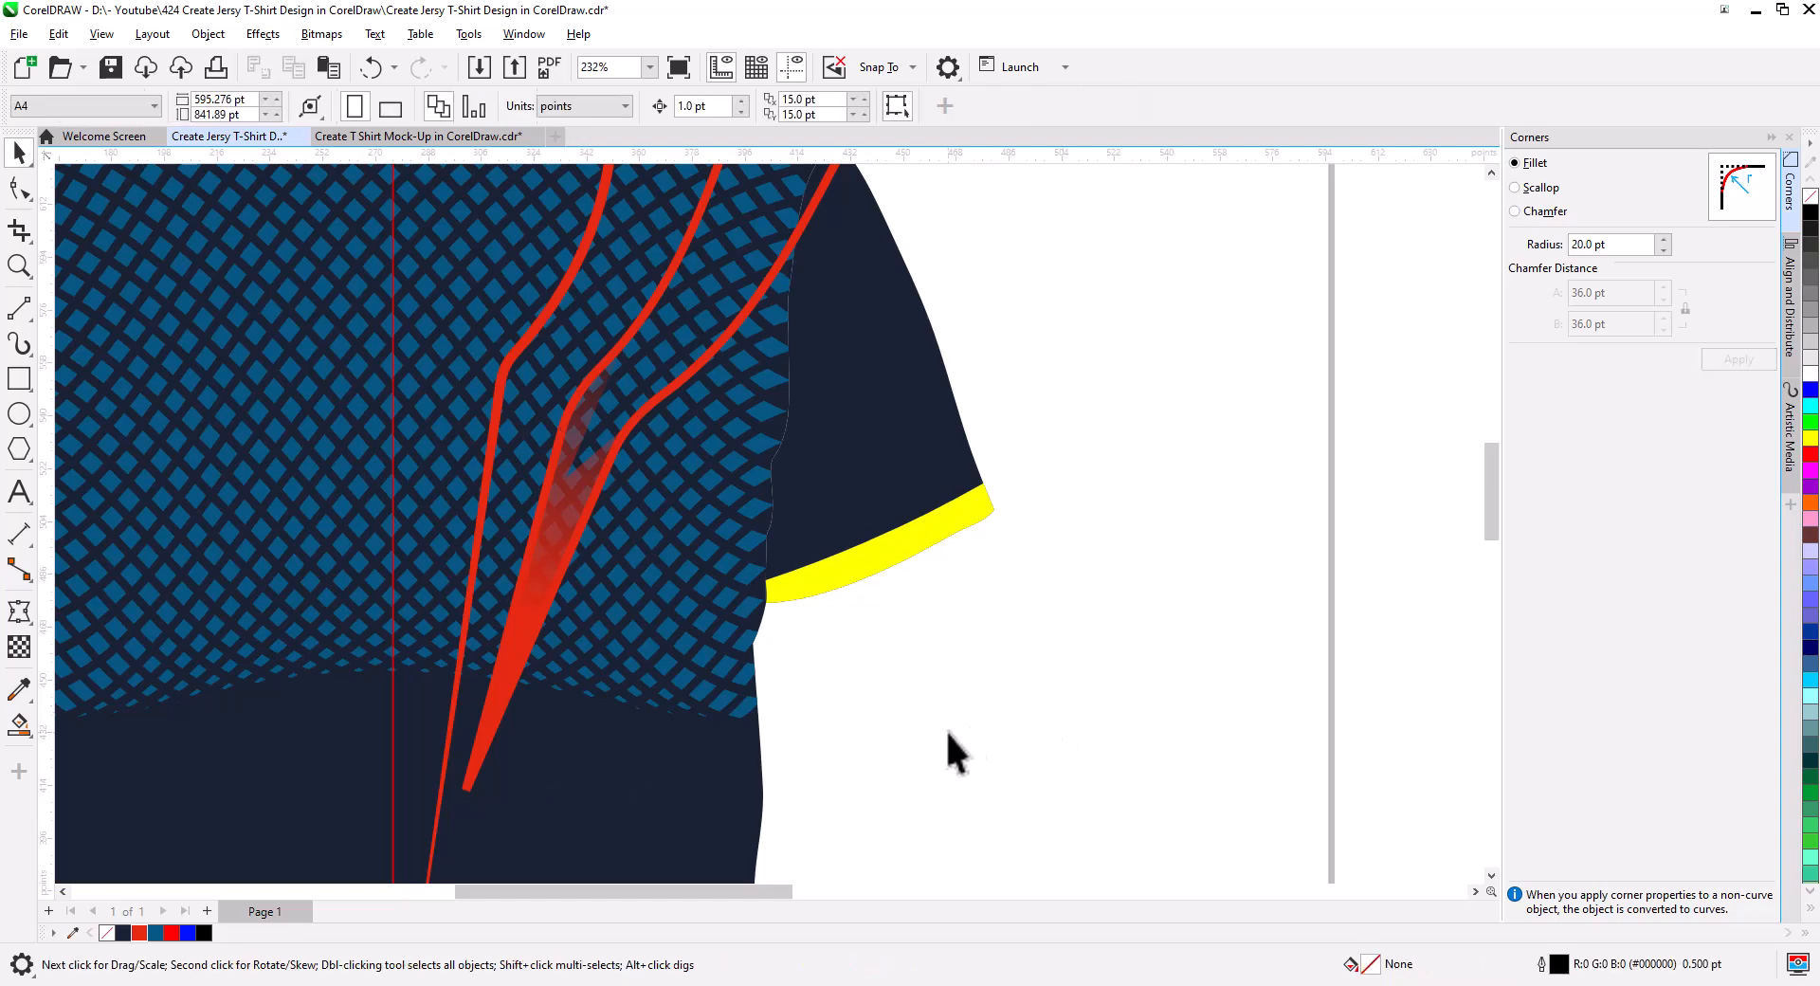
- Pull the middle of the welded stripe's blunt lower end about 19 pt downward and towards the centre line into a sharp point
scroll(489, 832, up, 2)
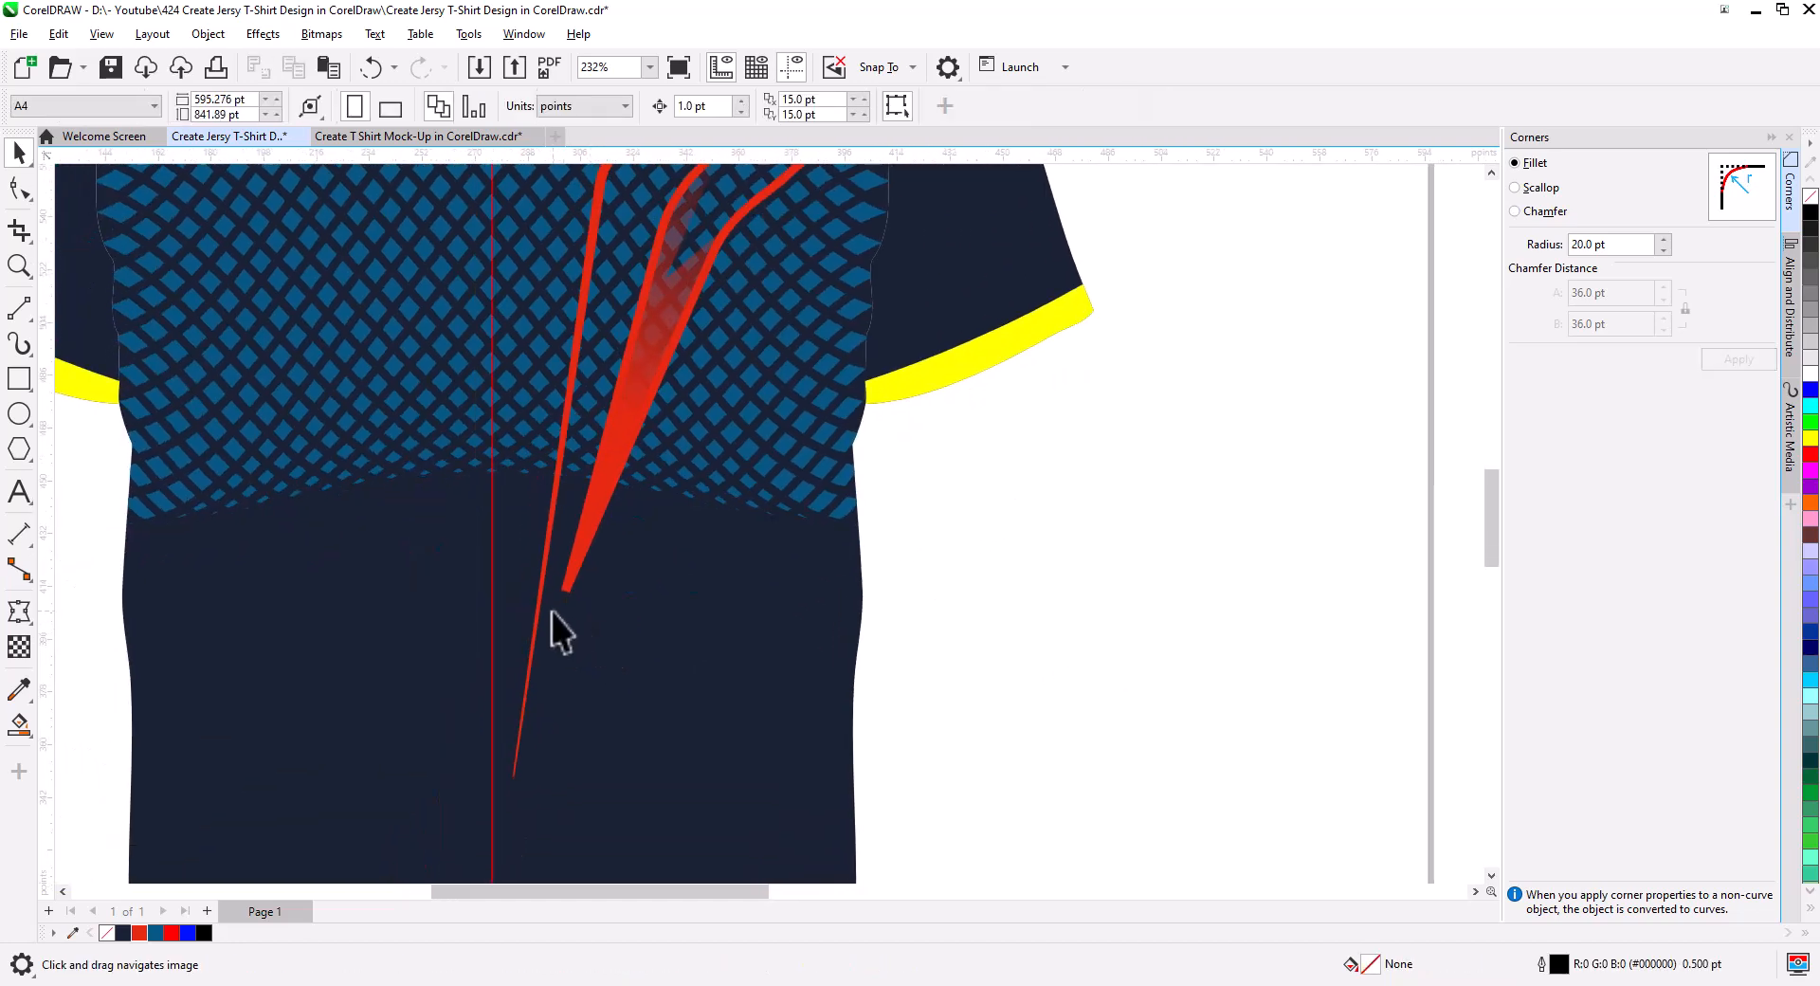
scroll(561, 594, up, 2)
click(573, 584)
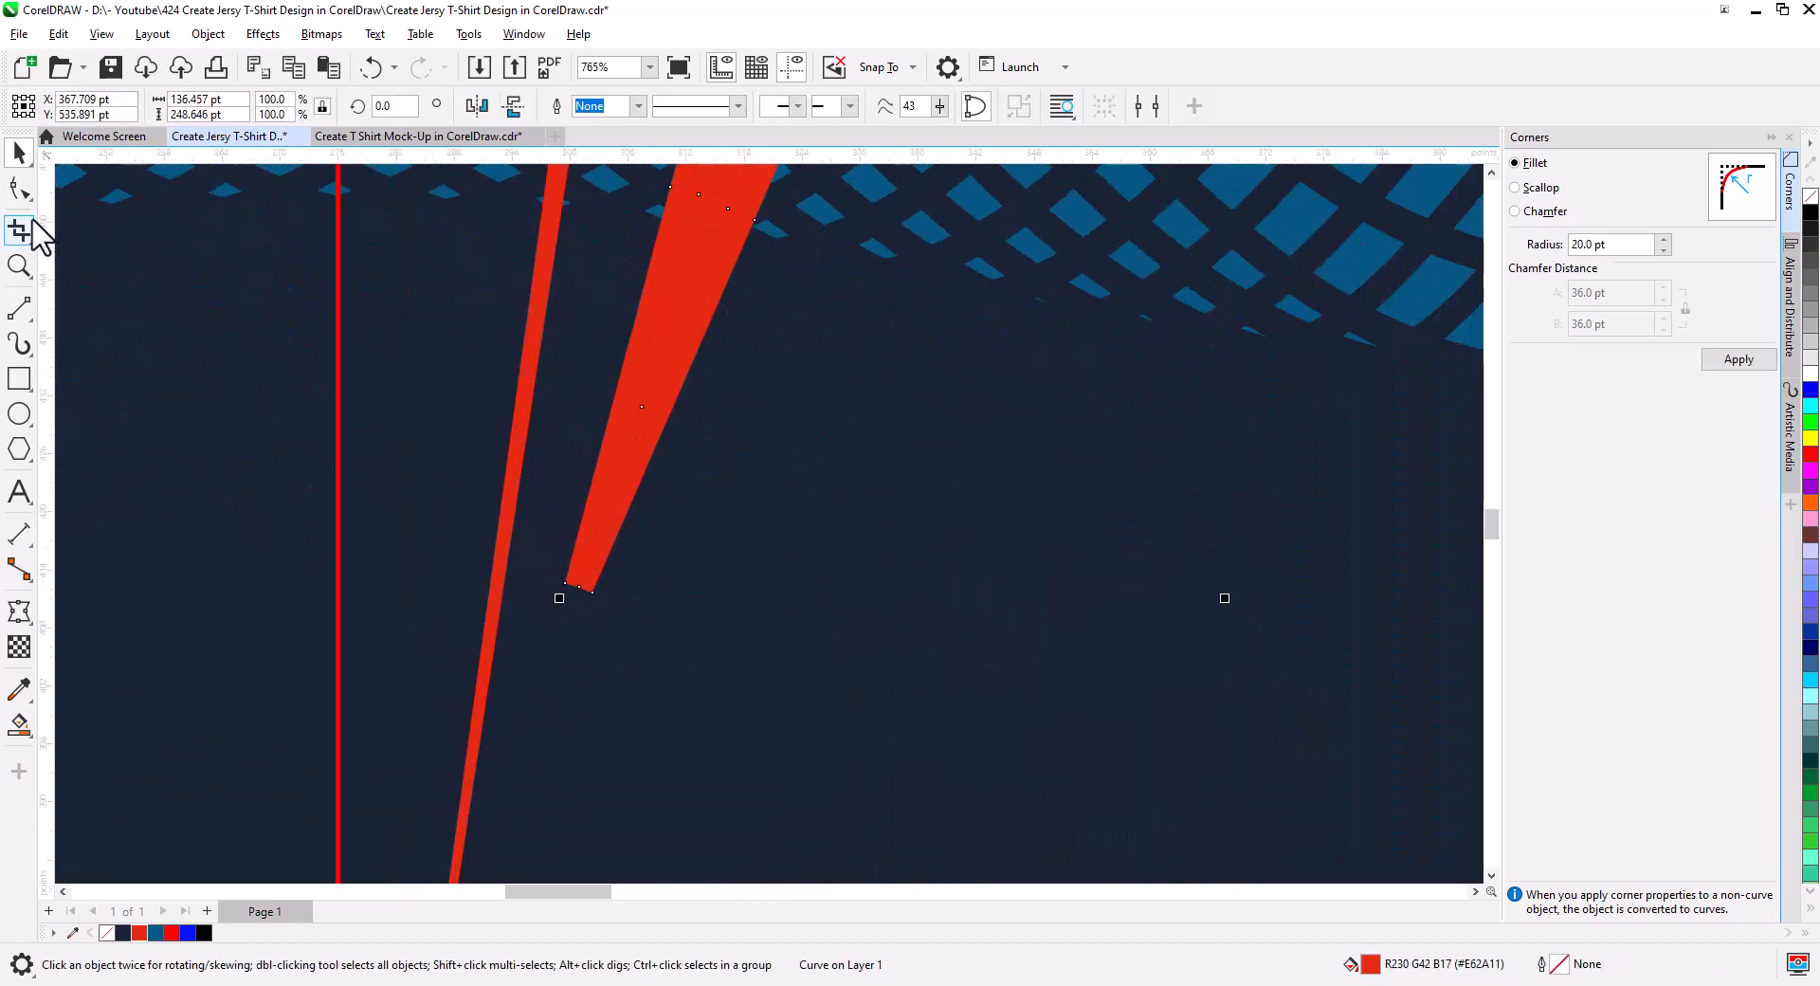
key(F10)
drag(579, 586, 521, 757)
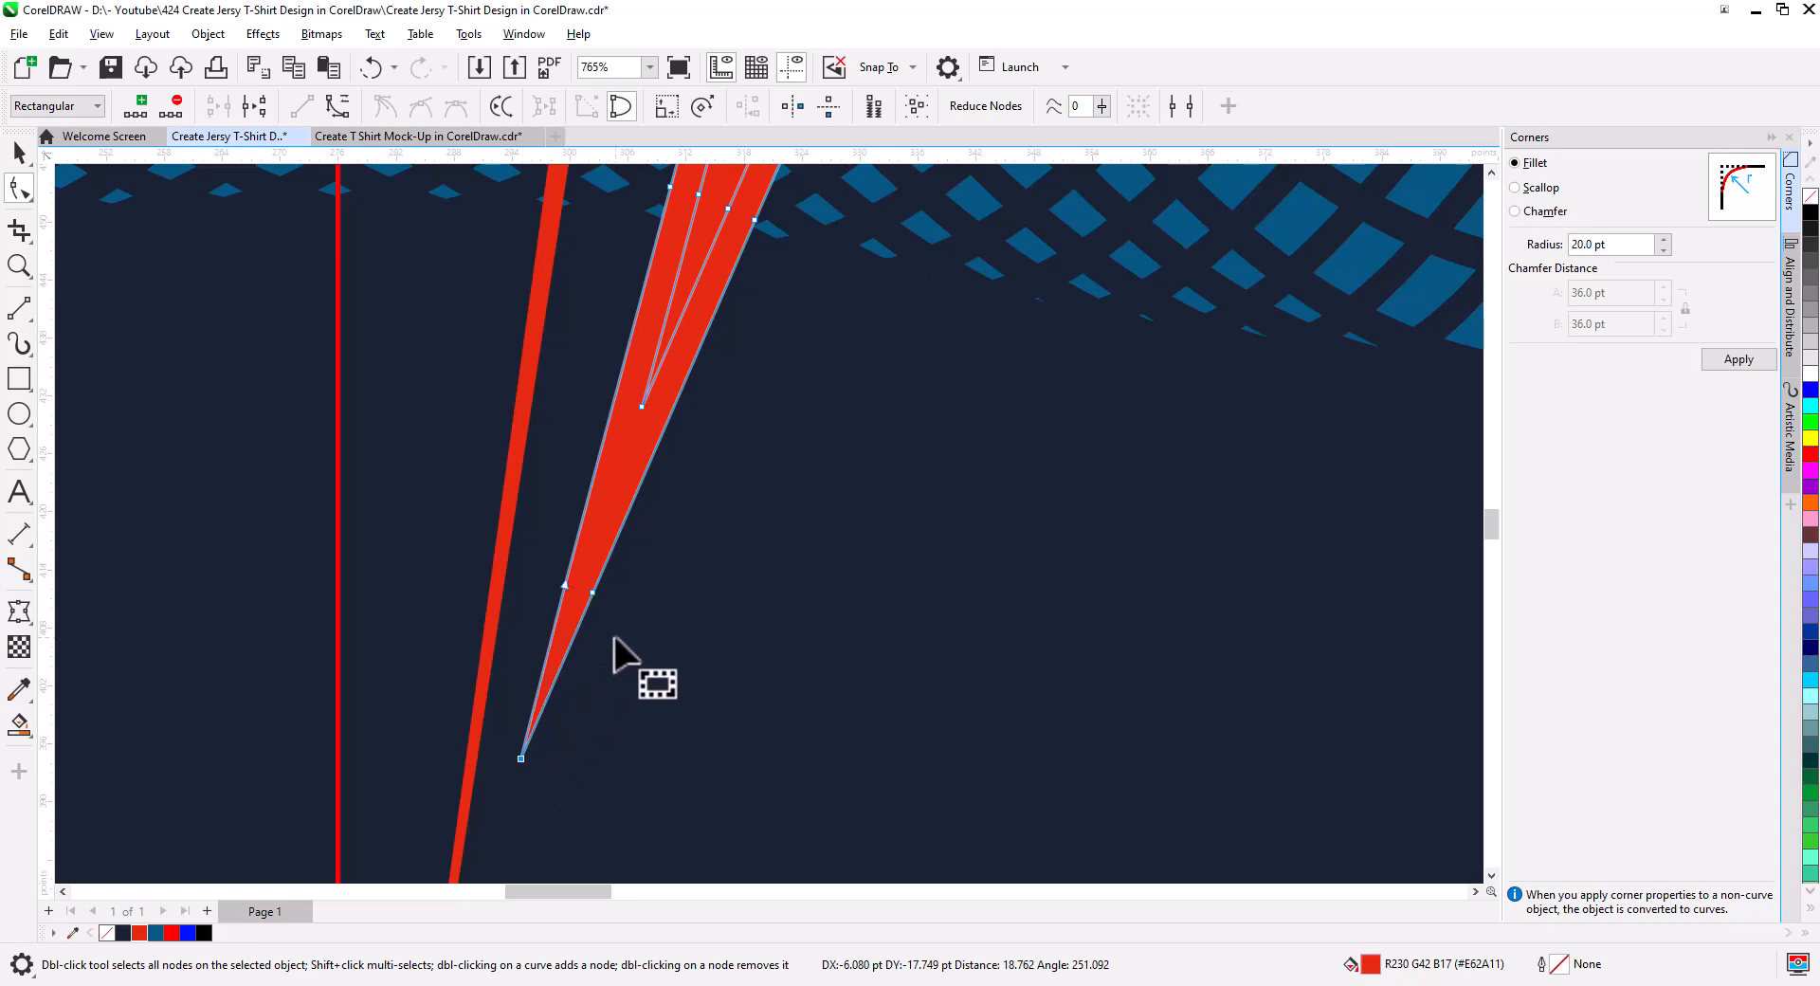
click(19, 152)
scroll(702, 598, down, 4)
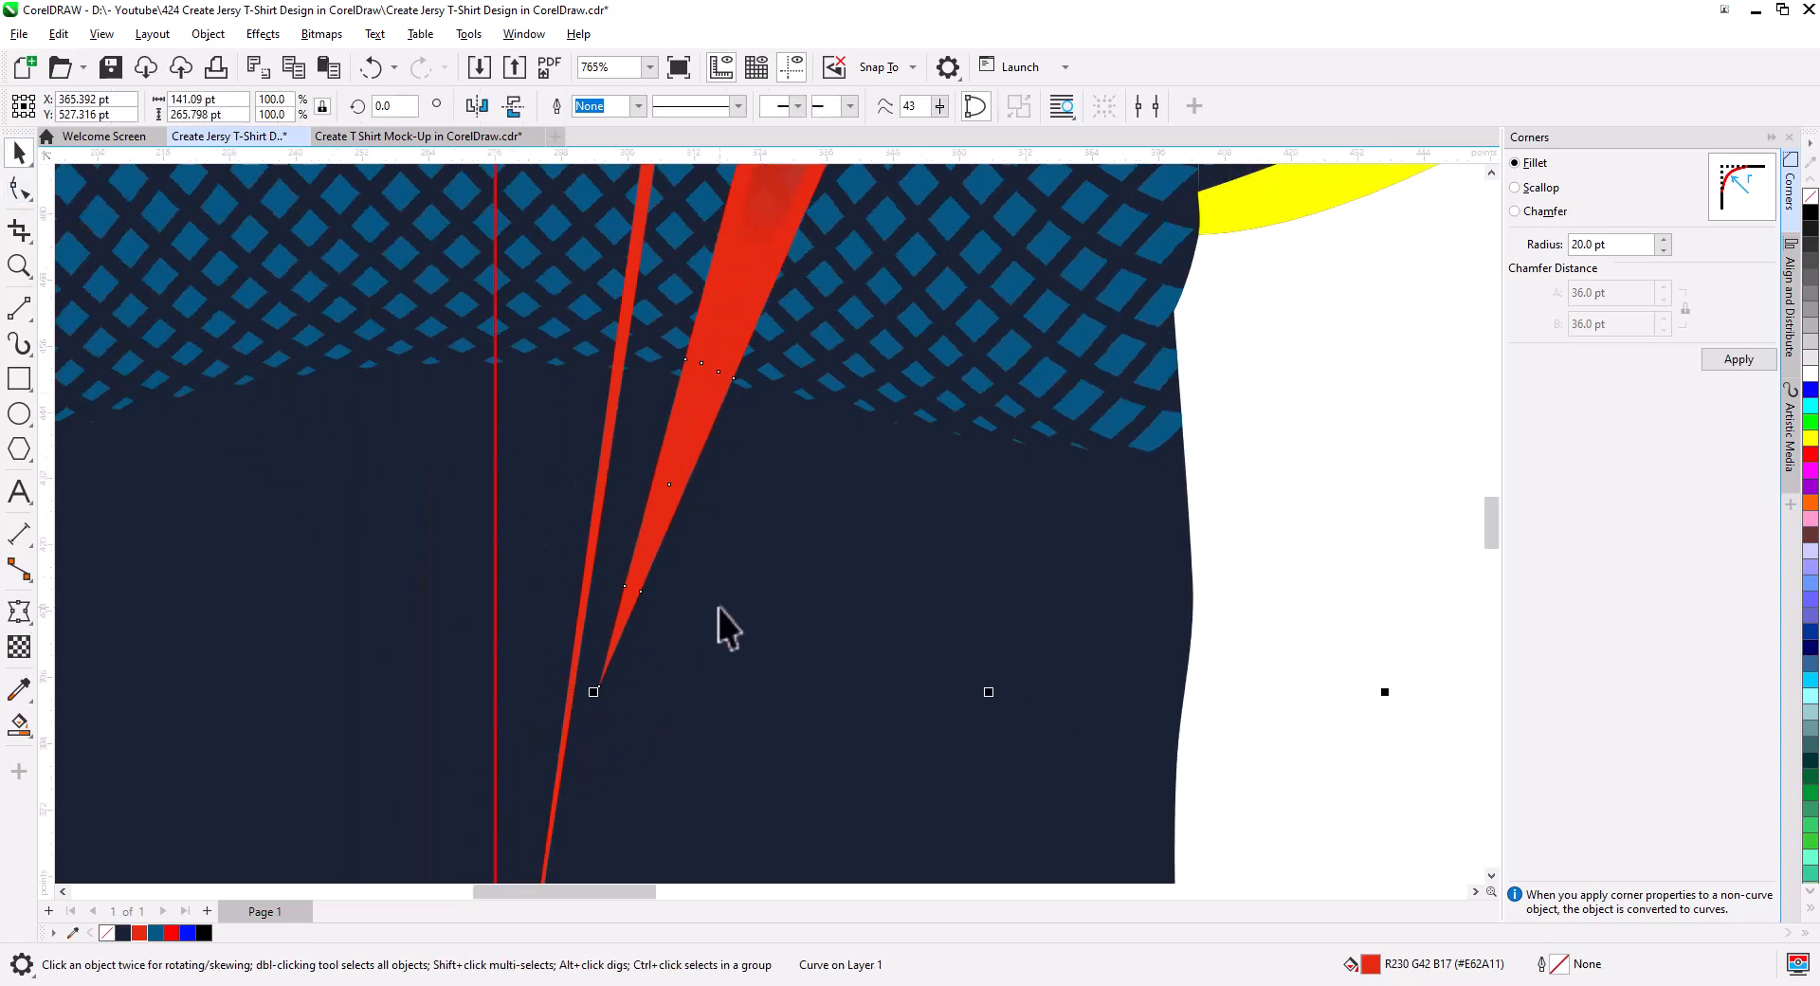
scroll(749, 624, down, 2)
click(1053, 603)
- Draw a bent two-segment line about 91 × 101 pt outside the red stripes, rising from the lower body towards the sleeve seam
drag(993, 631, 885, 593)
scroll(814, 592, up, 3)
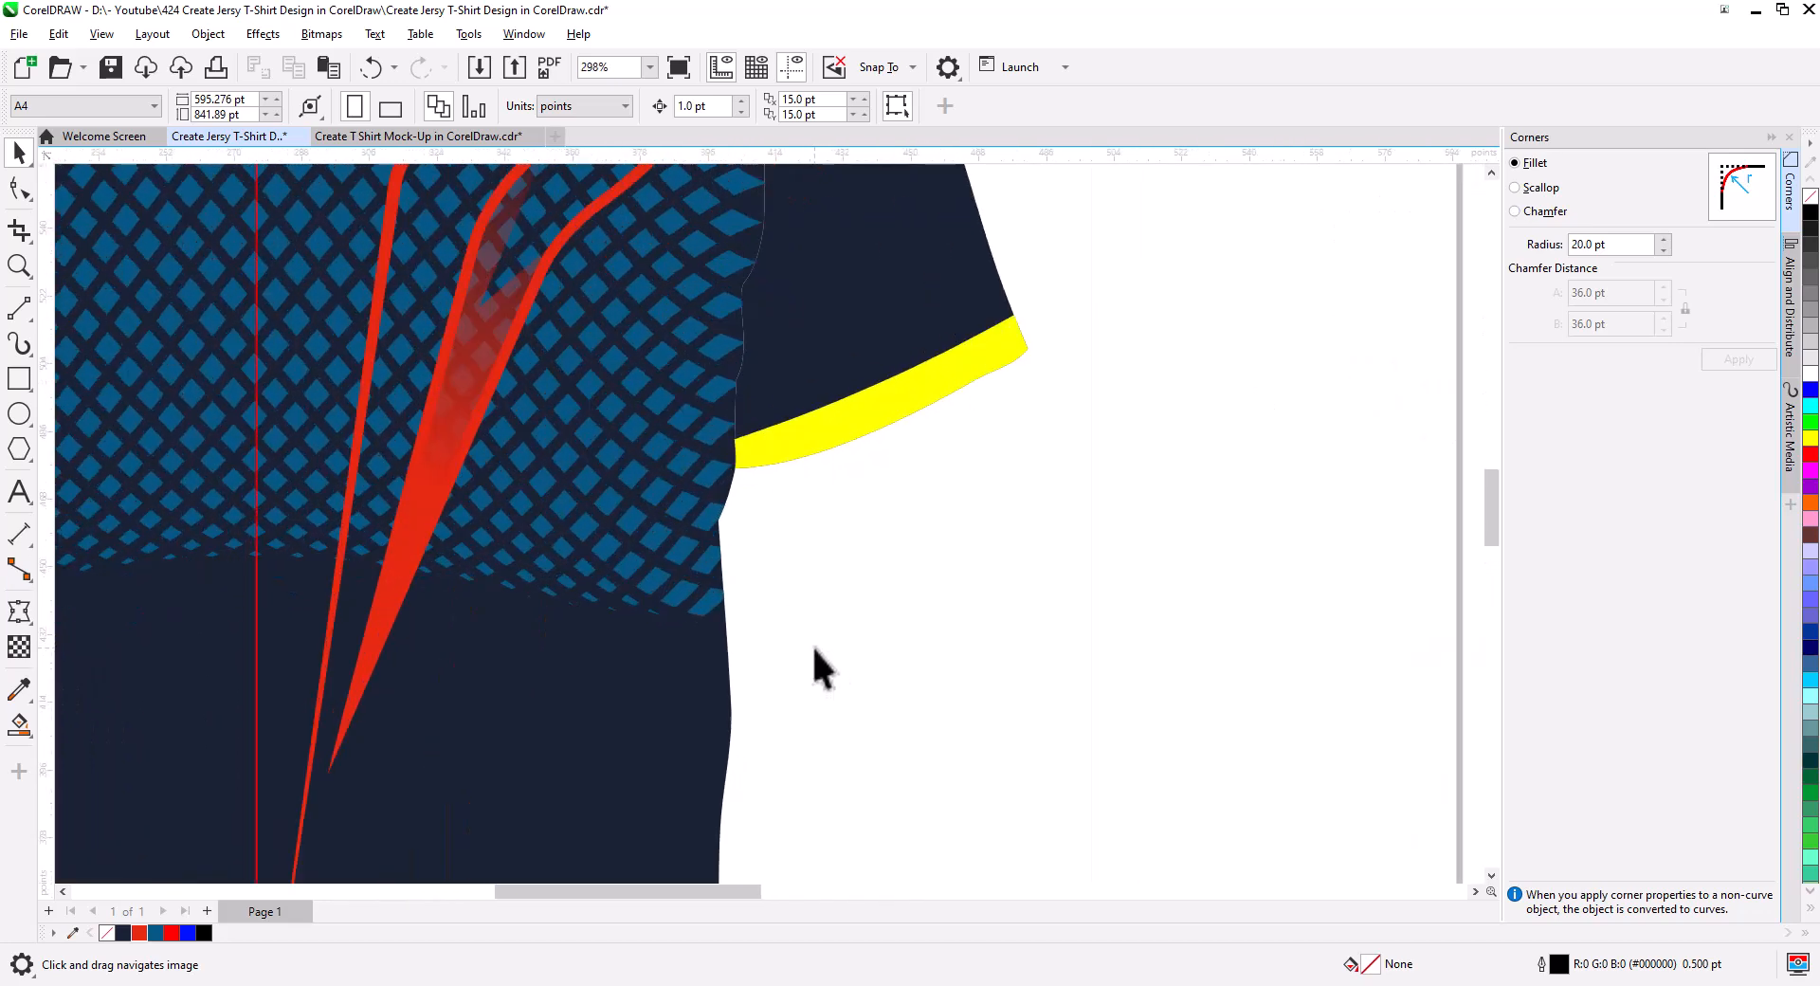
drag(785, 696, 783, 697)
click(19, 308)
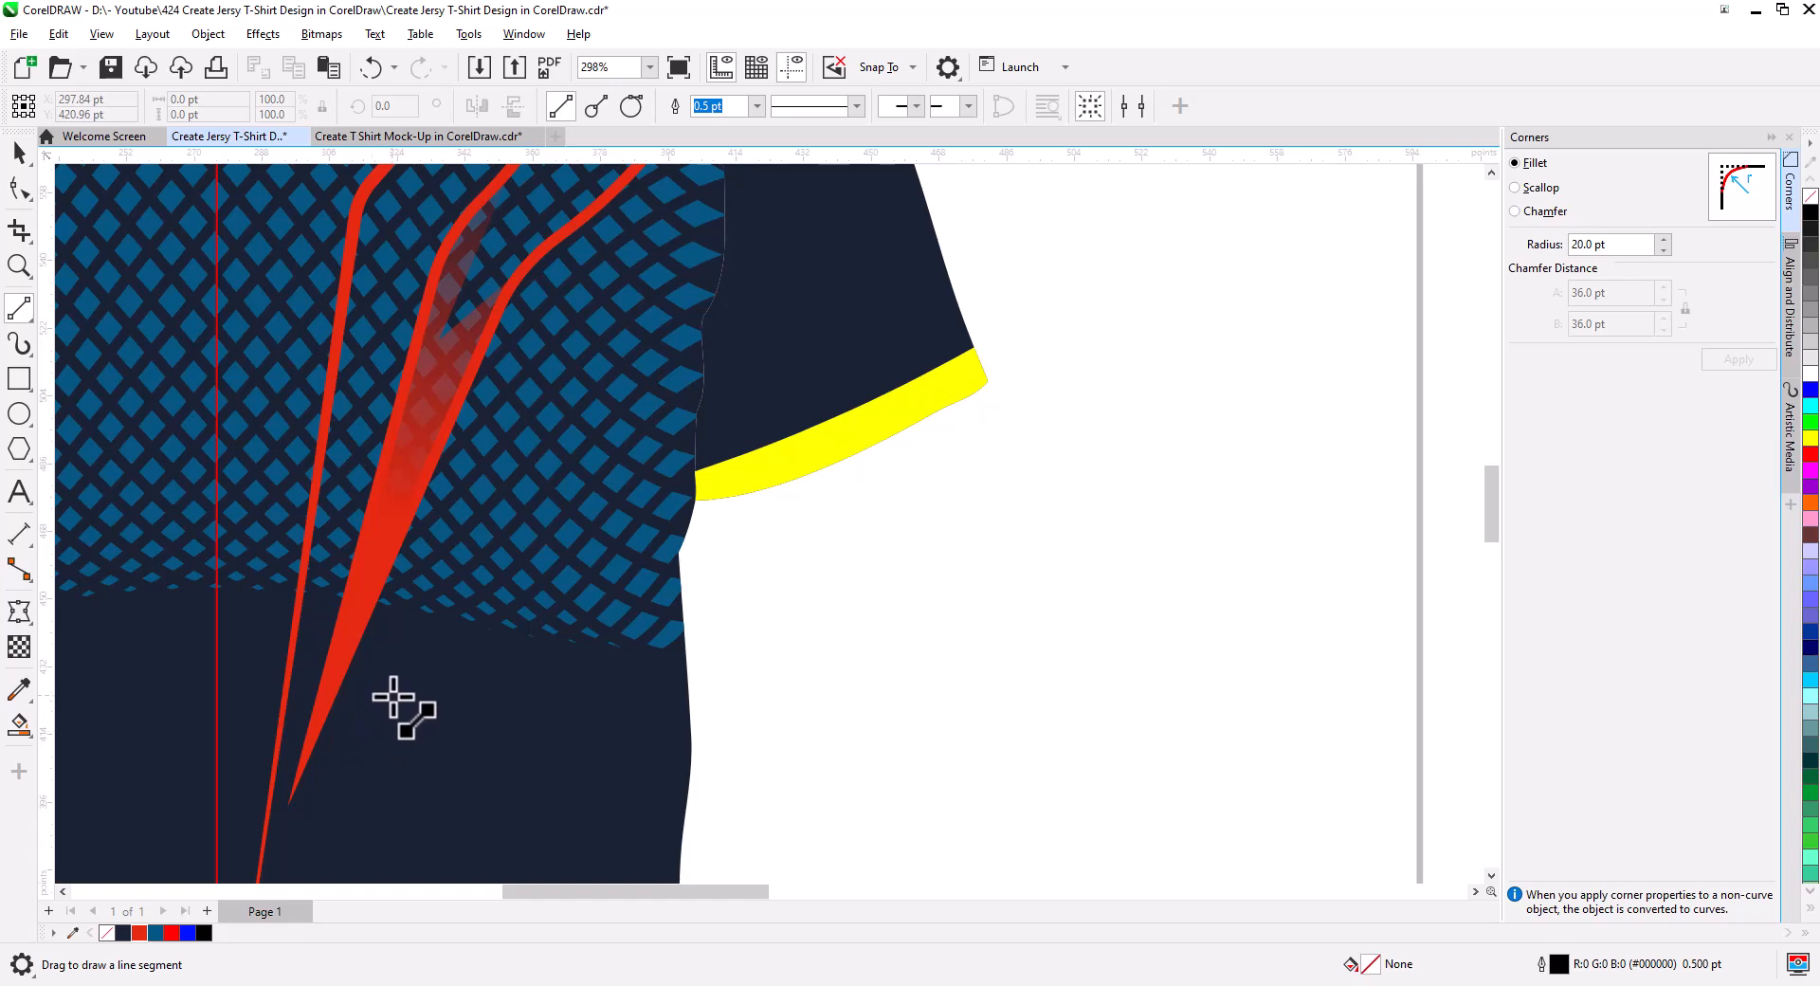
drag(384, 703, 724, 326)
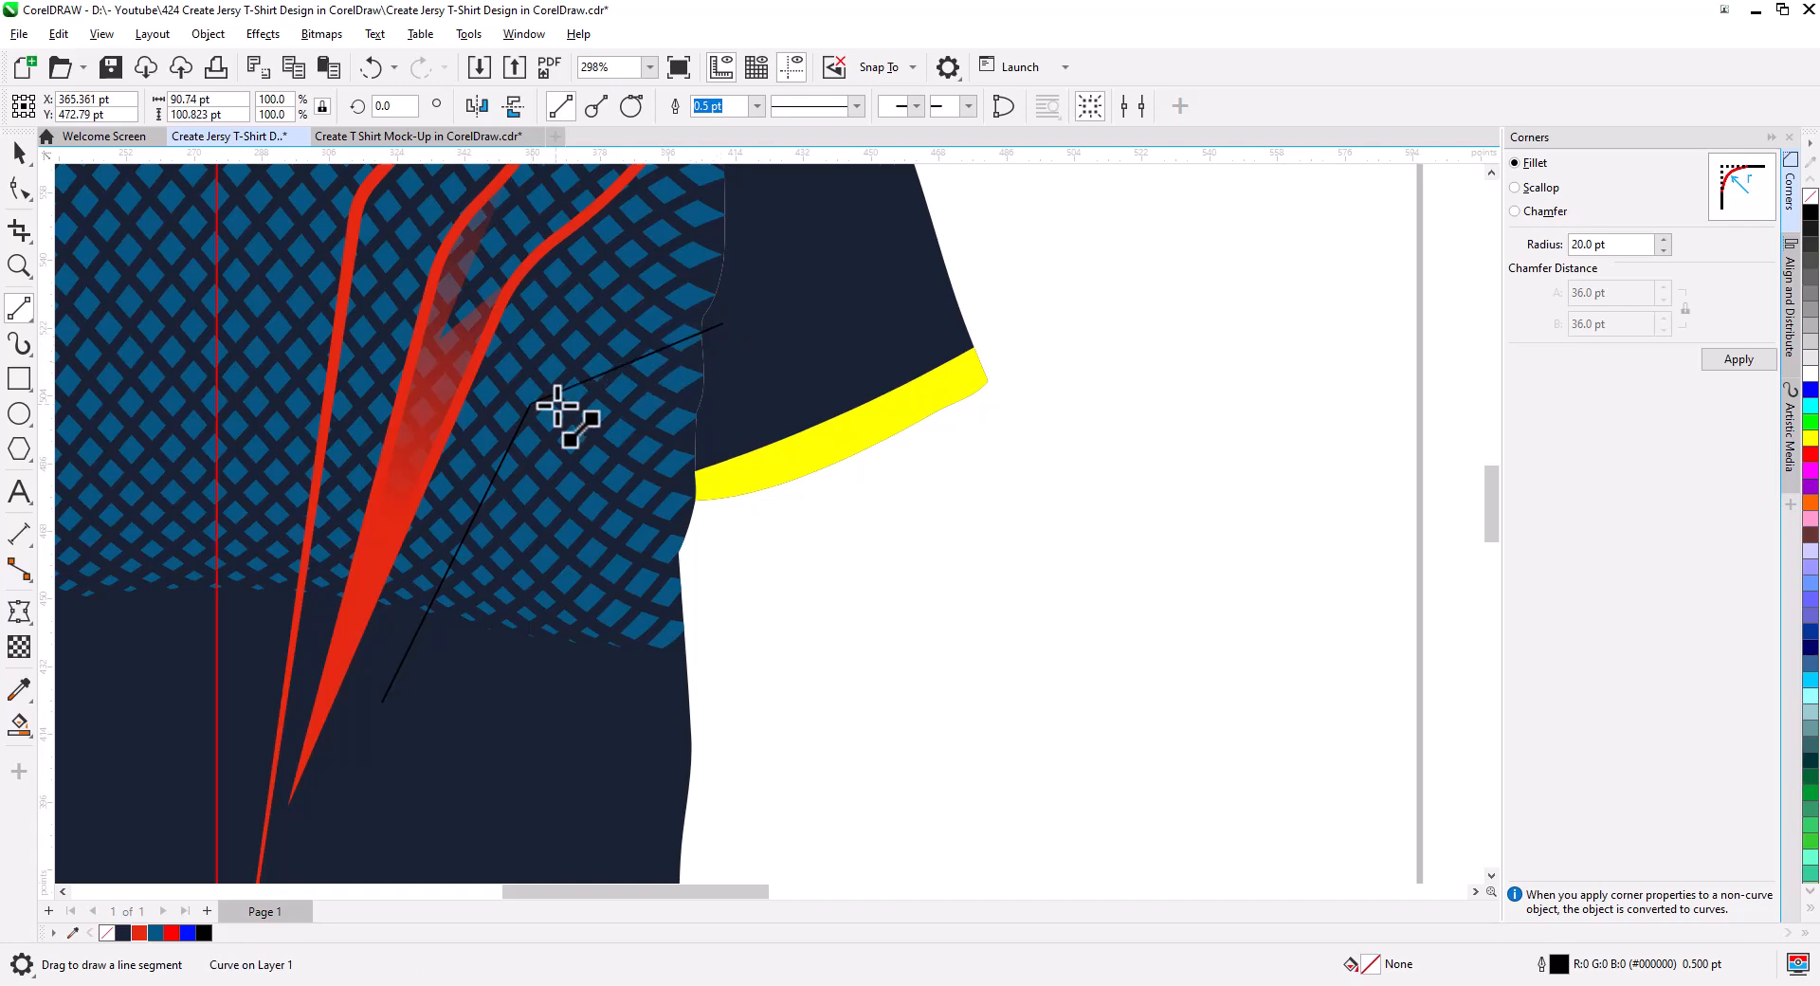
- Fillet the middle corner of the bent line with a 6 pt radius
click(20, 188)
drag(509, 373, 585, 461)
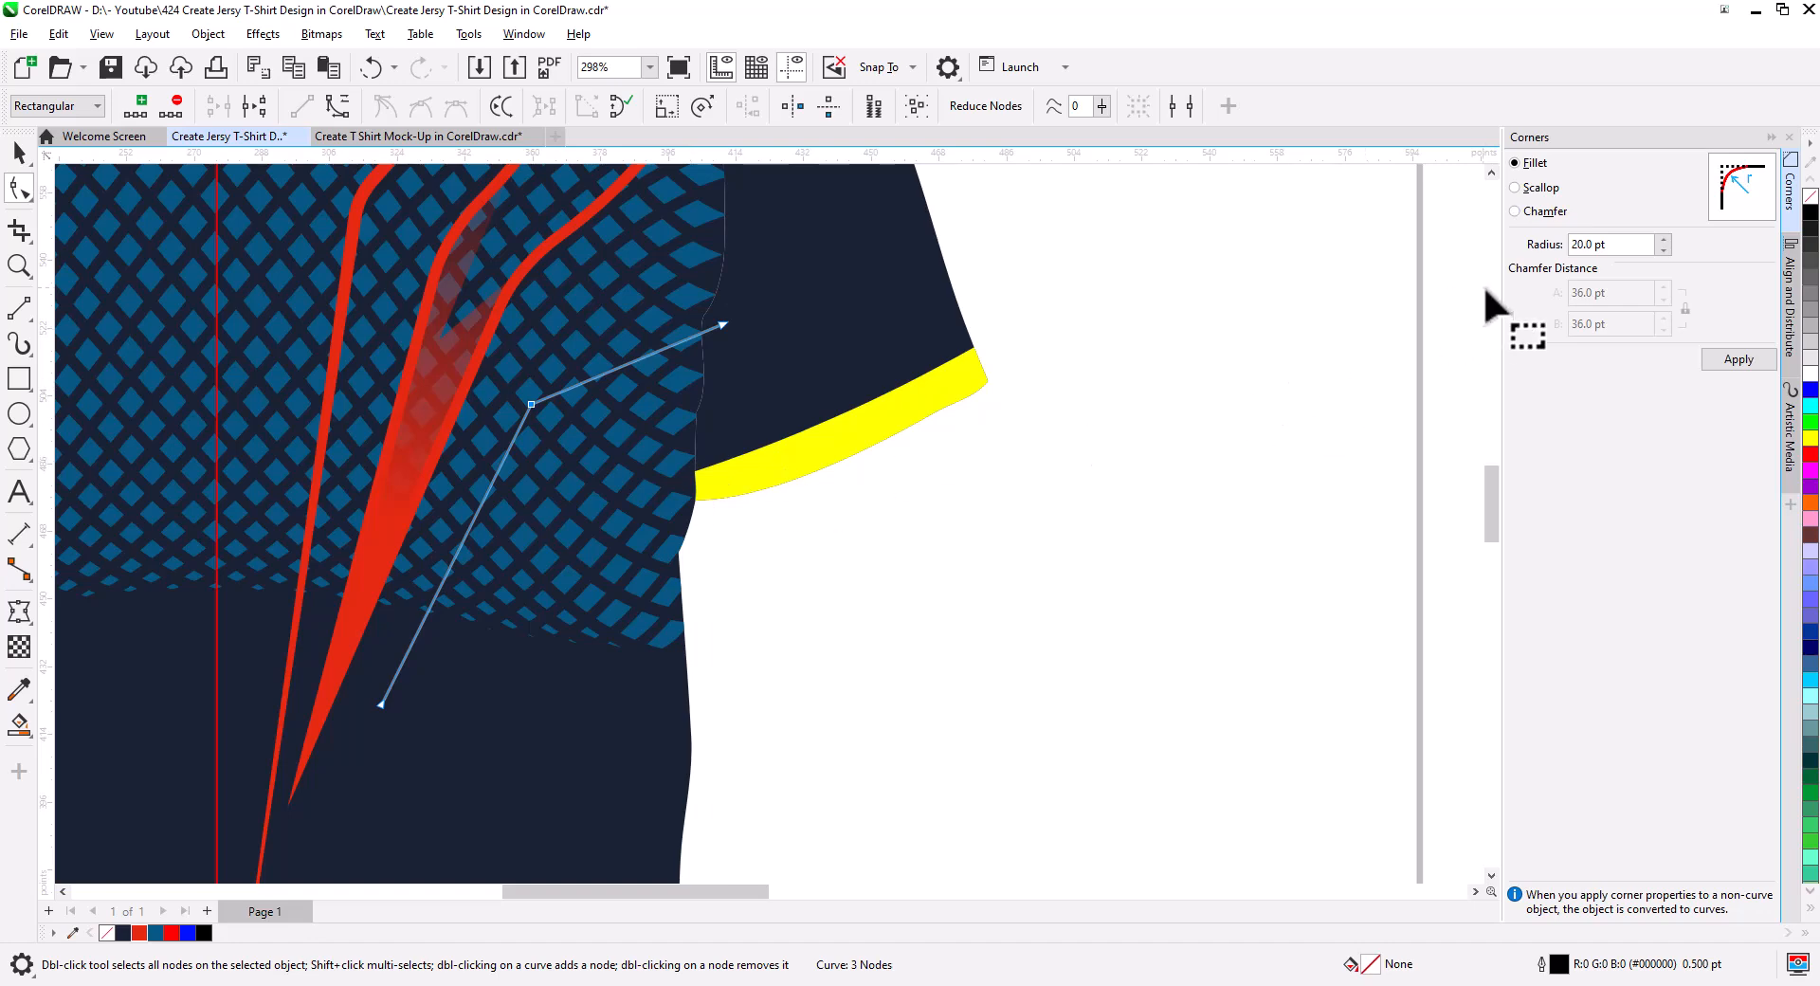
double_click(1589, 245)
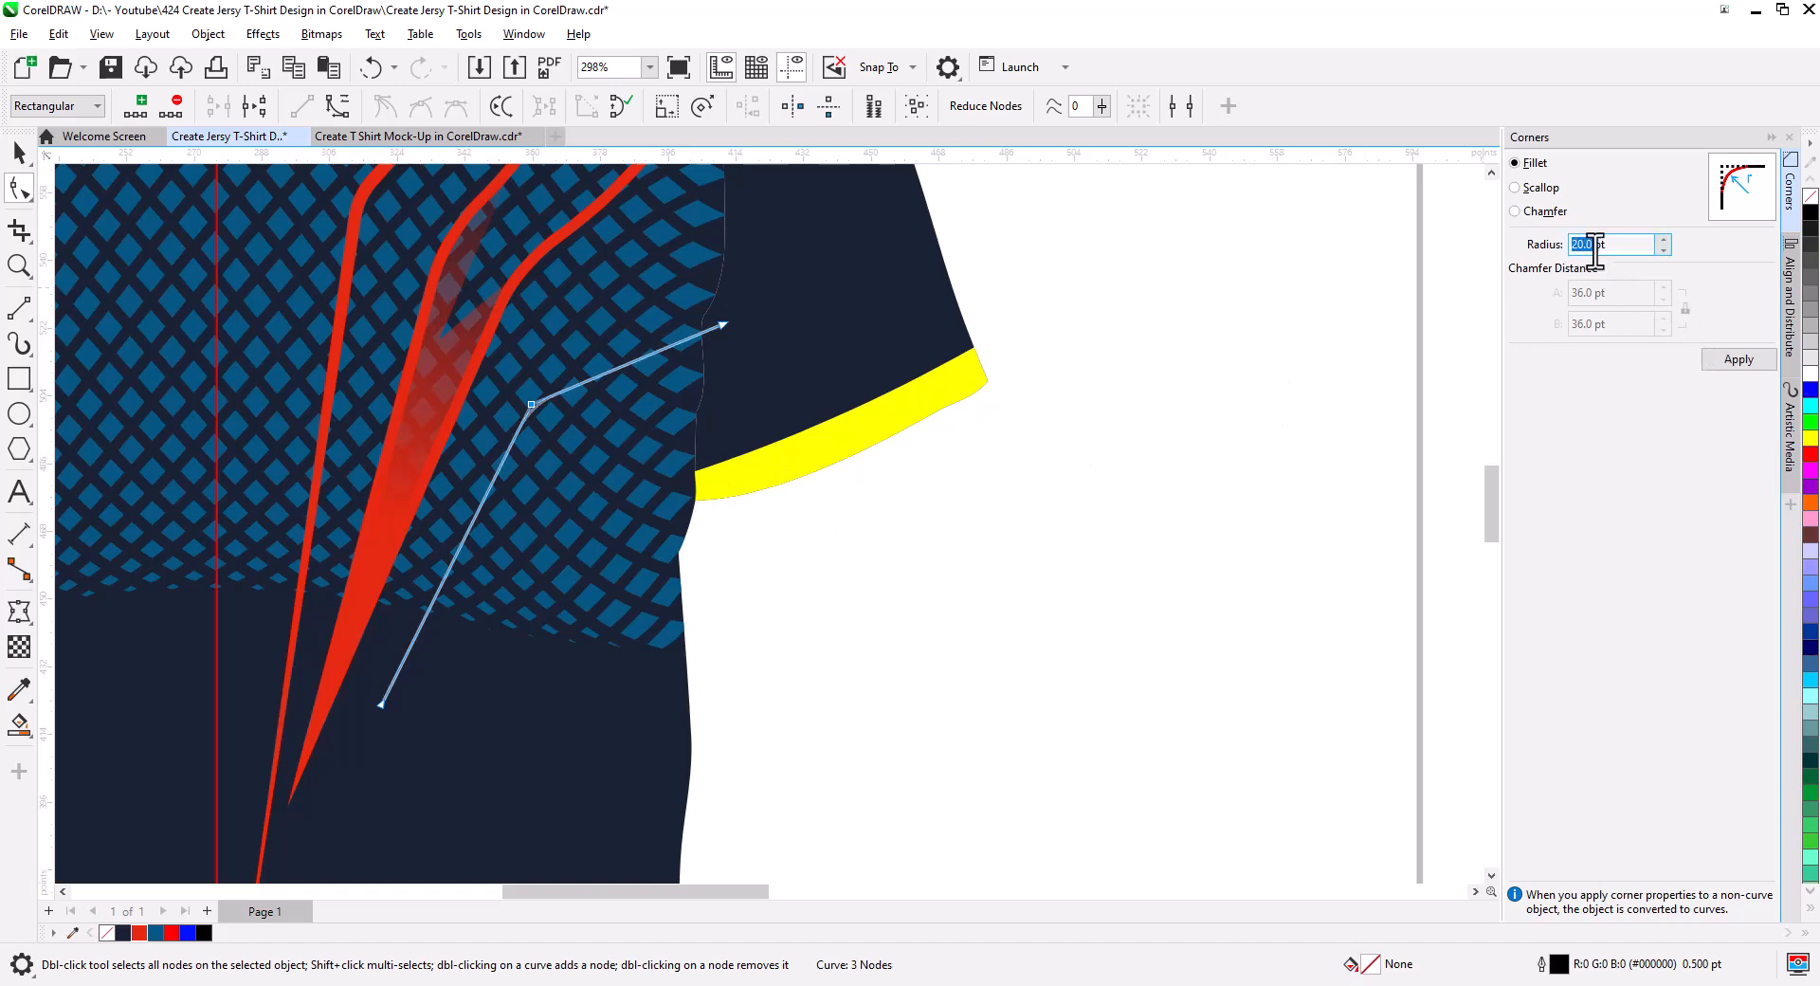
text(6)
click(1735, 362)
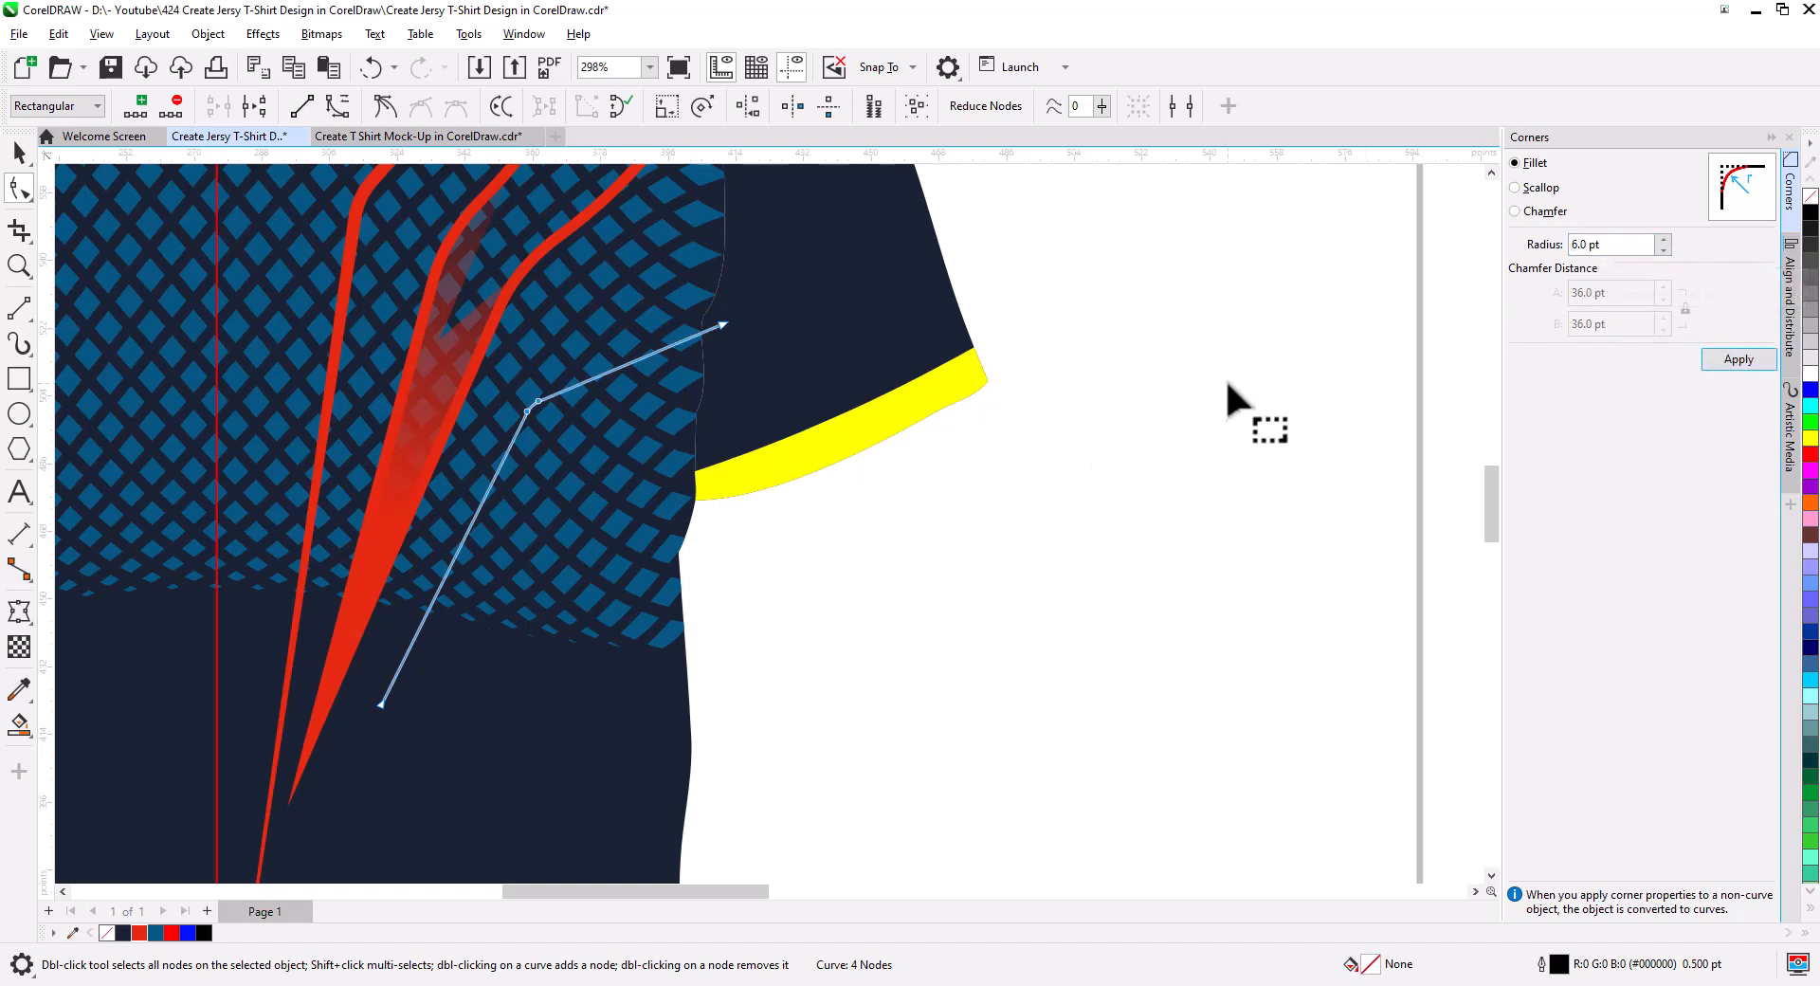
click(19, 151)
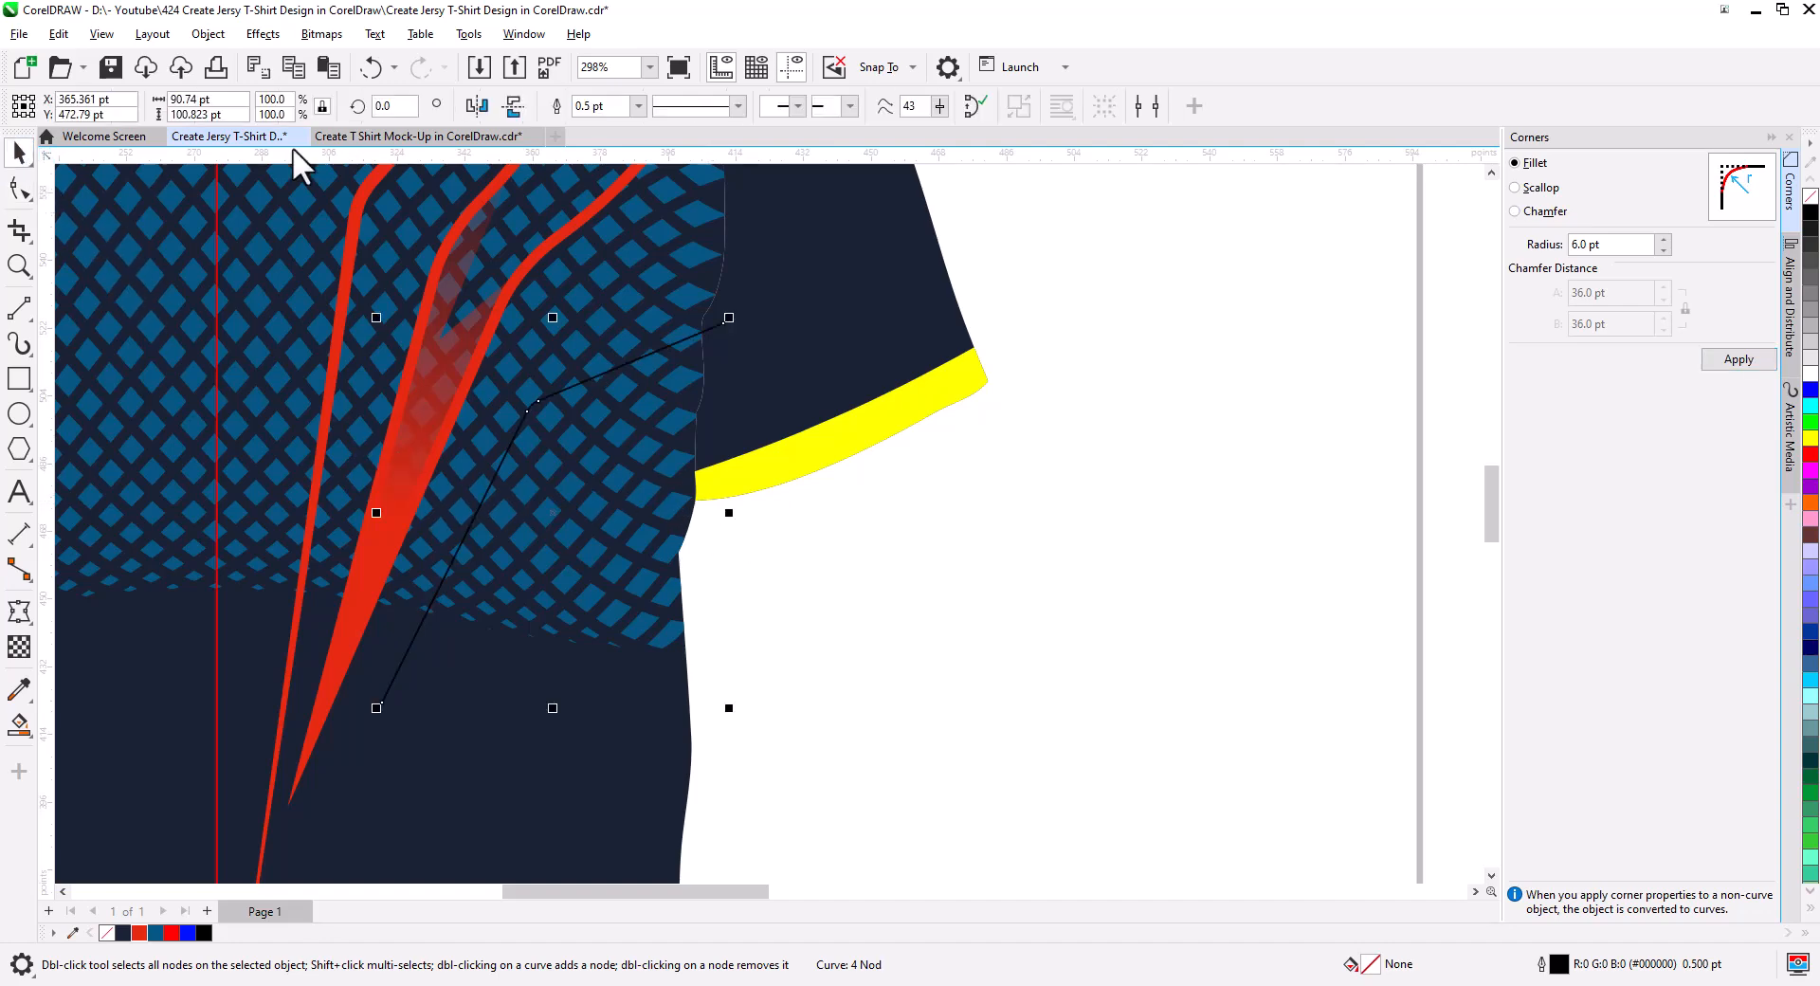
- Set the bent line's outline width to 3 pt and convert the outline to an object
click(633, 105)
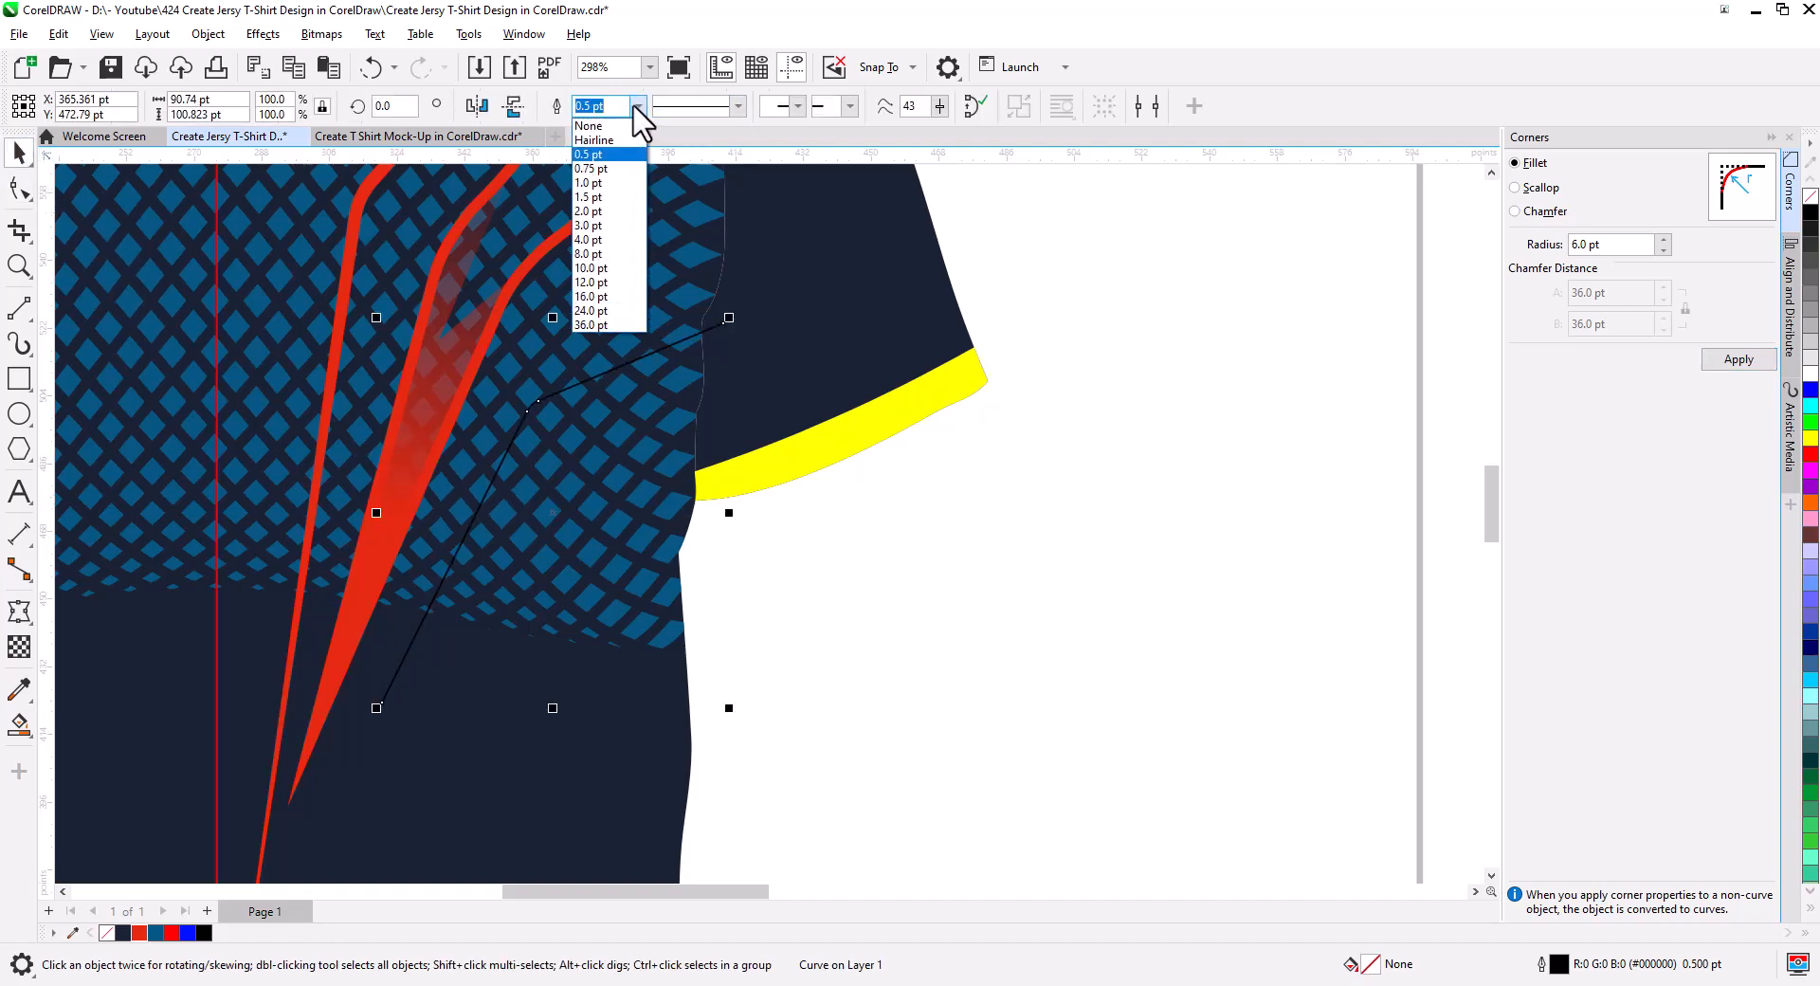
click(619, 239)
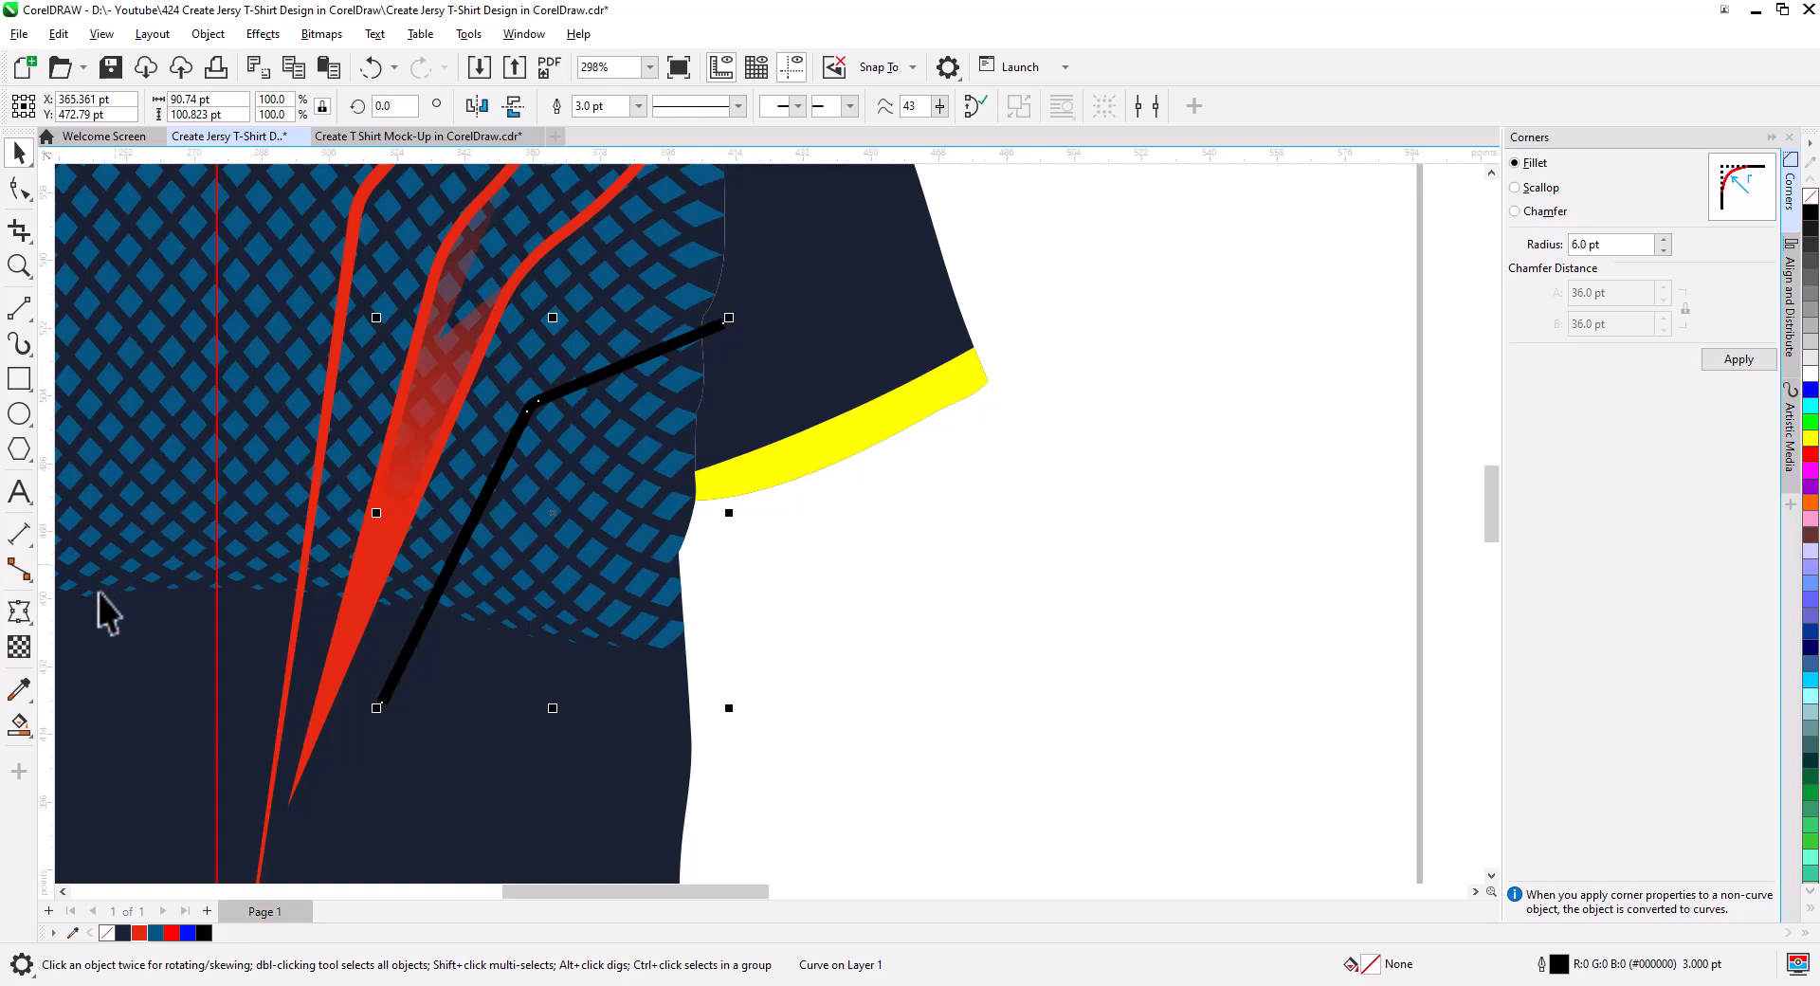
click(208, 34)
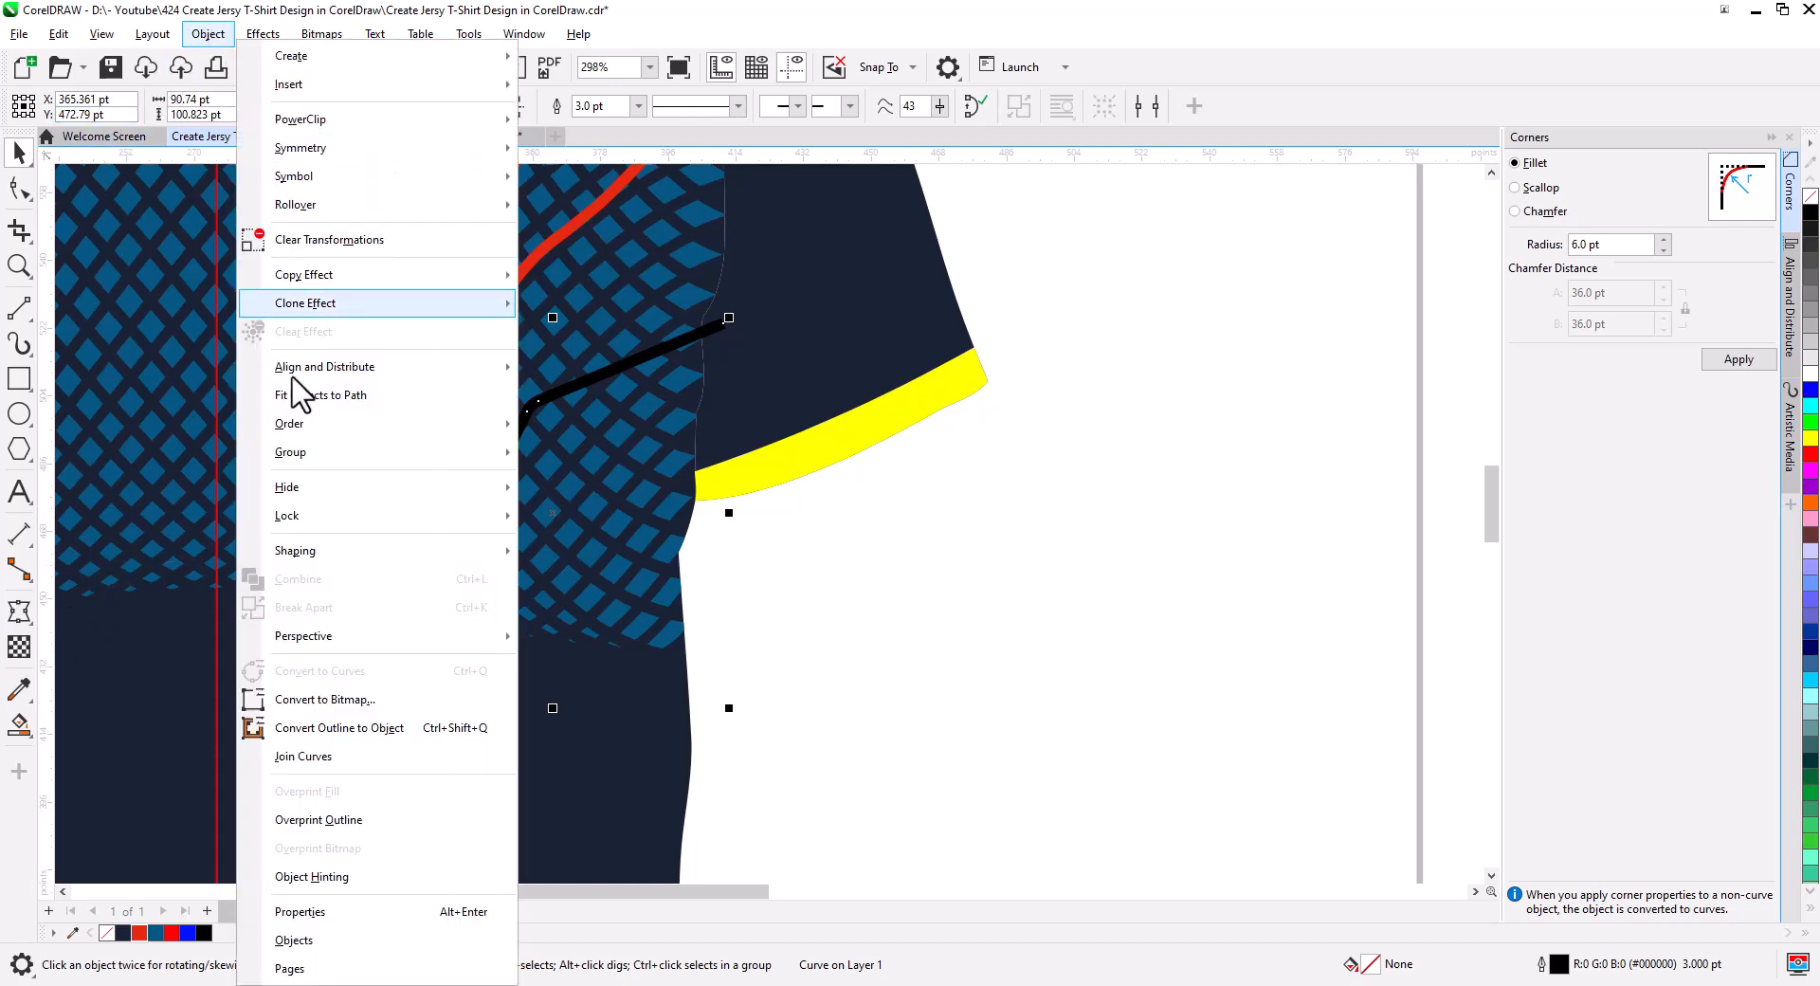
click(356, 728)
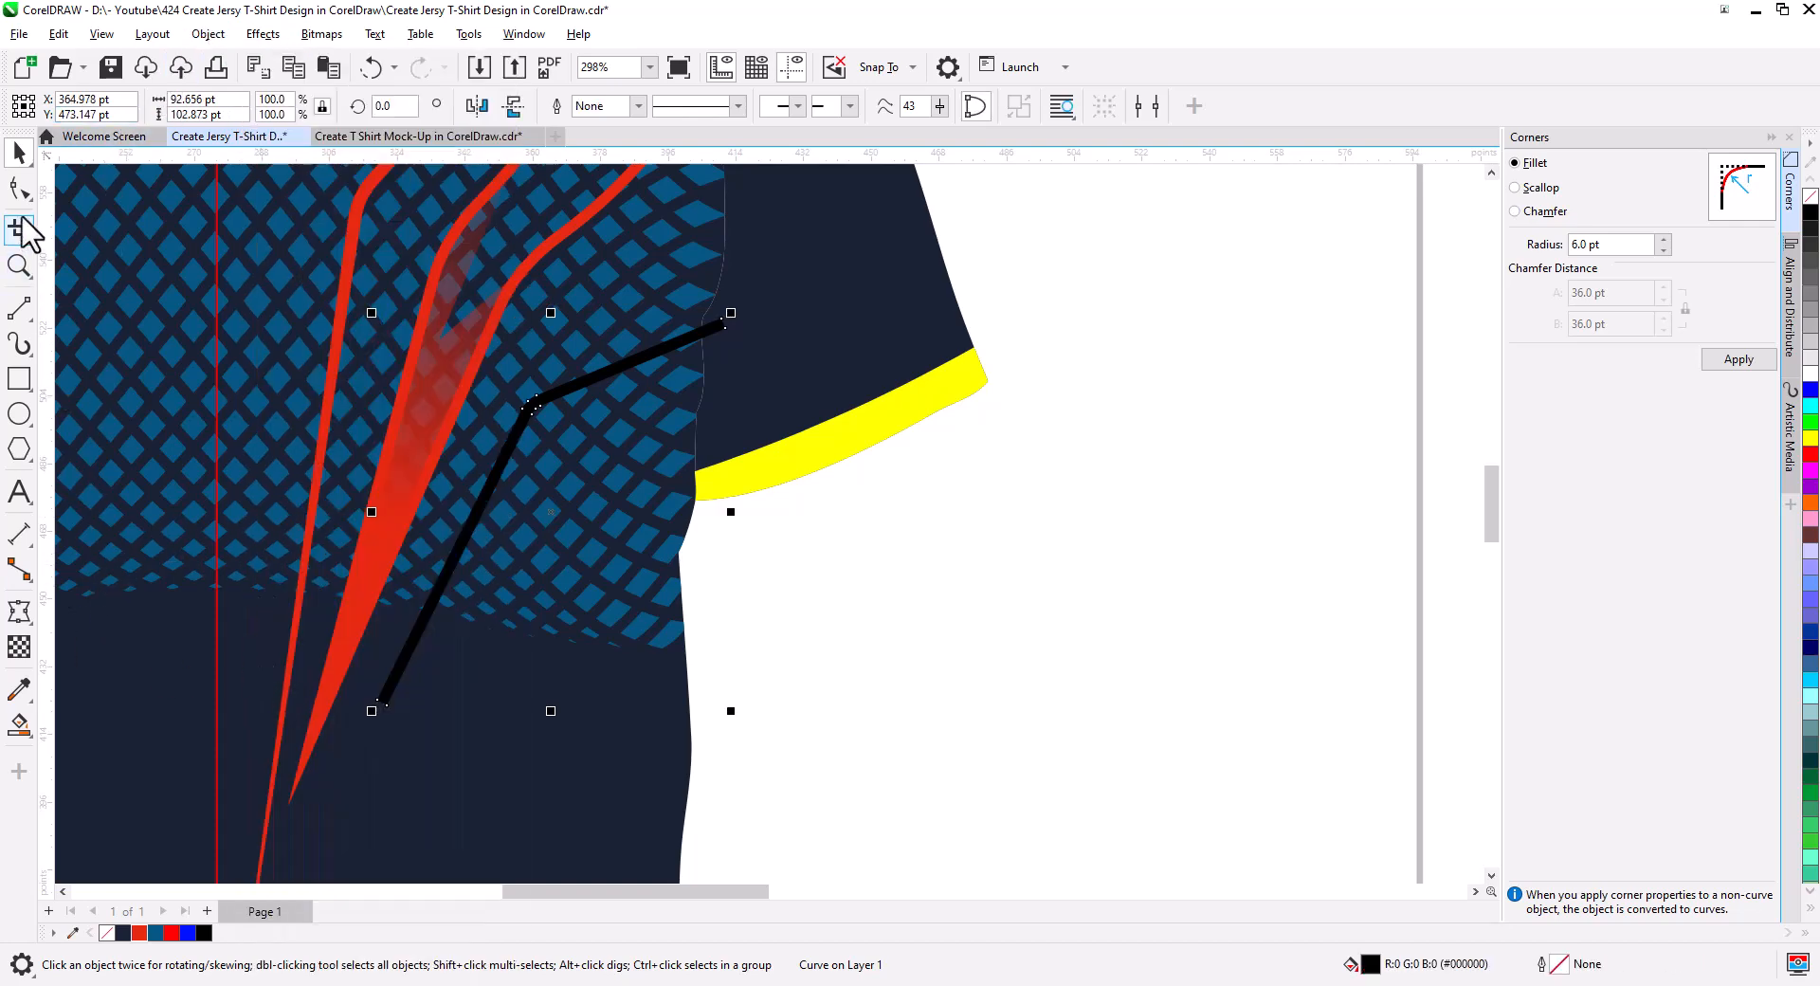
- Taper the bent stripe's lower end to a point by removing one of its end nodes, and fill the stripe with the design's red
click(19, 187)
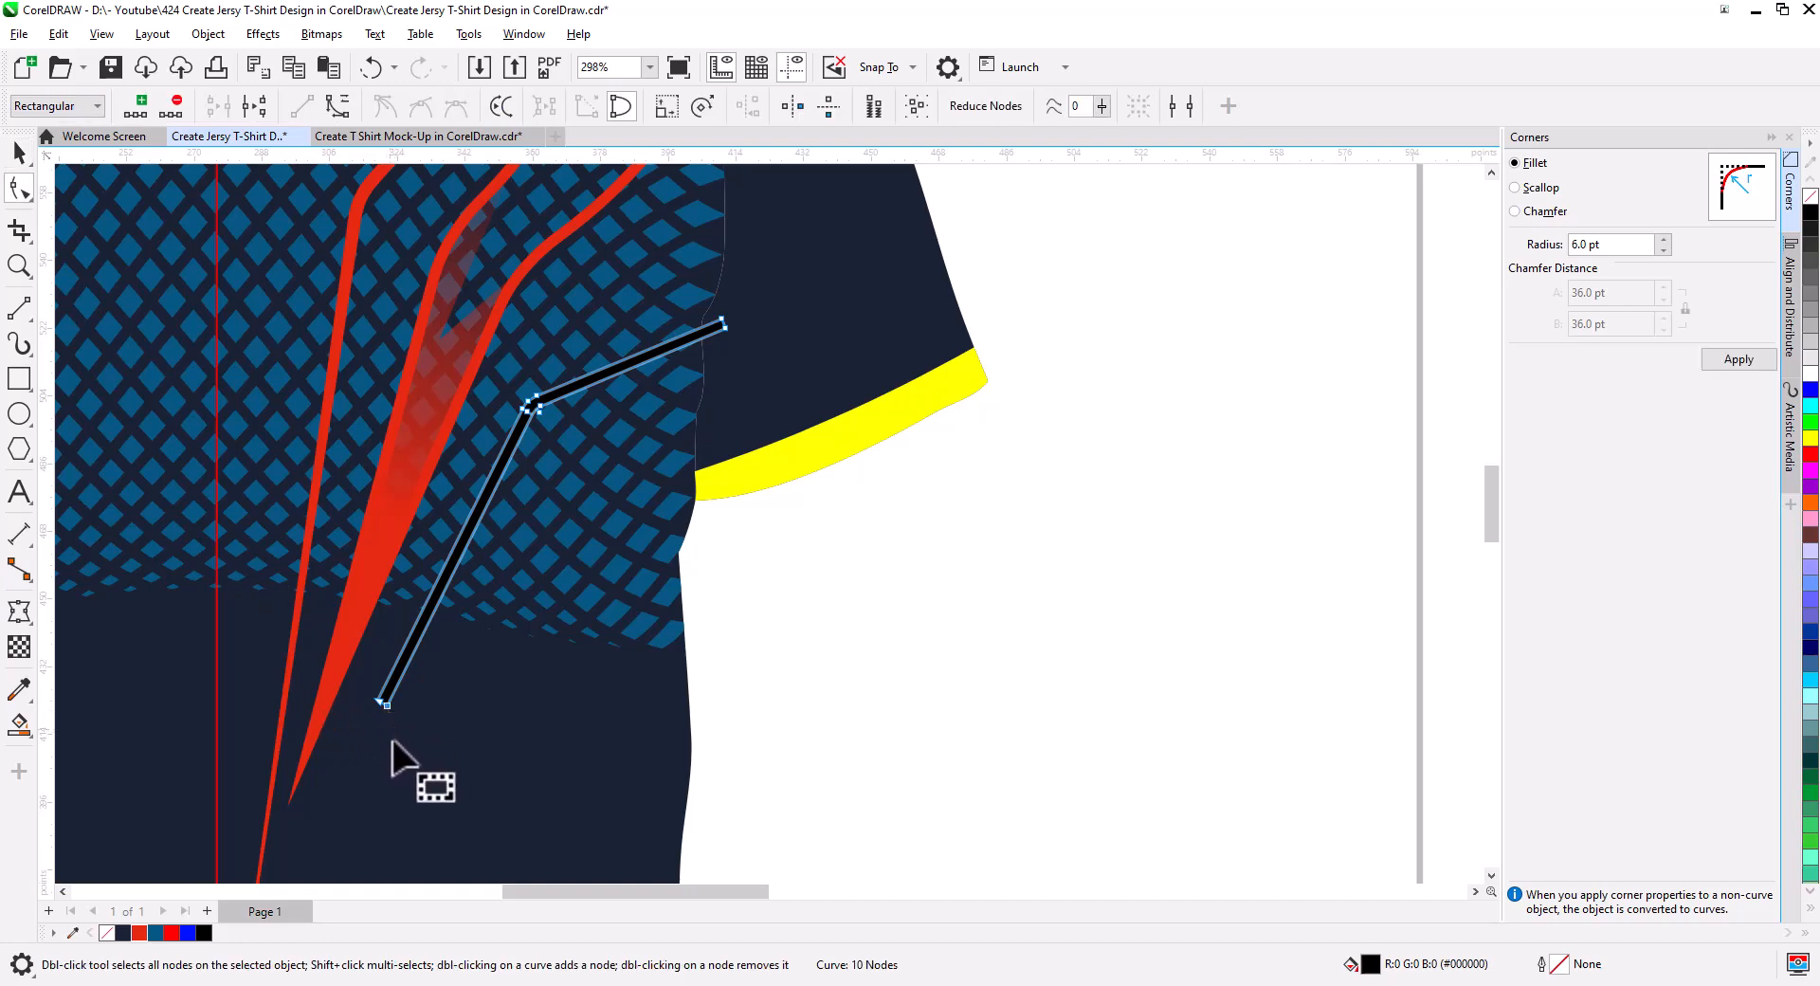
key(Delete)
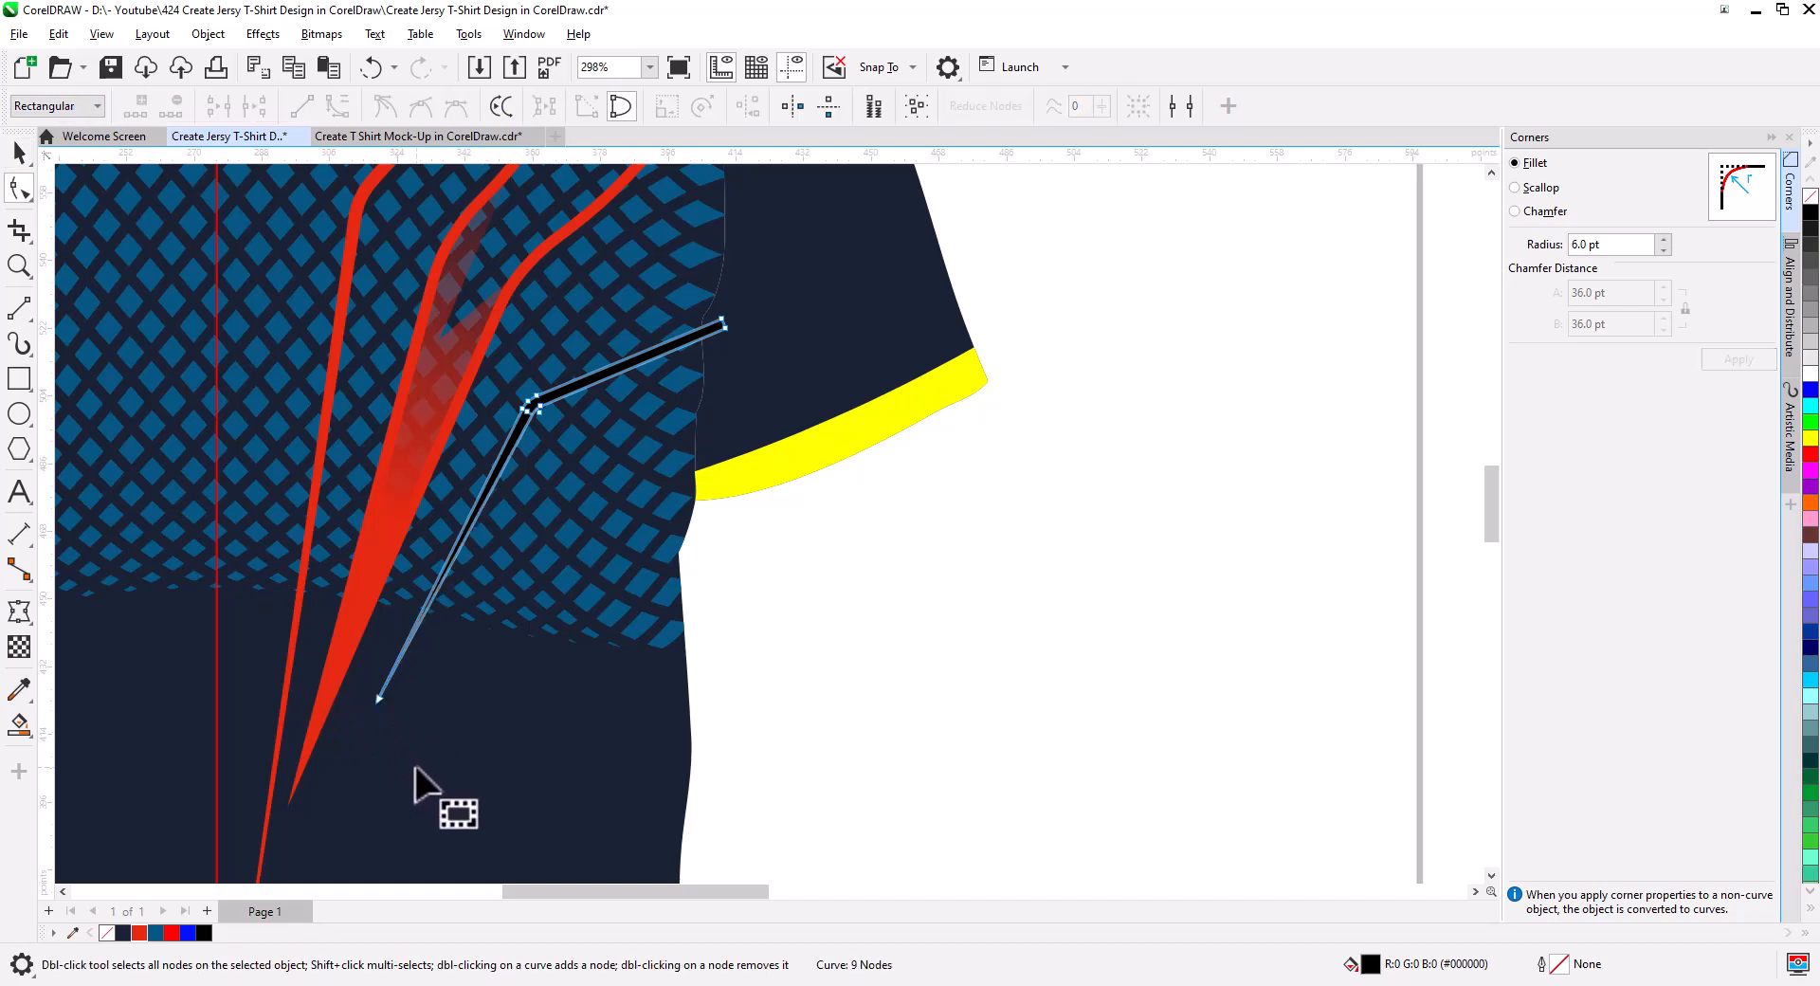
click(19, 152)
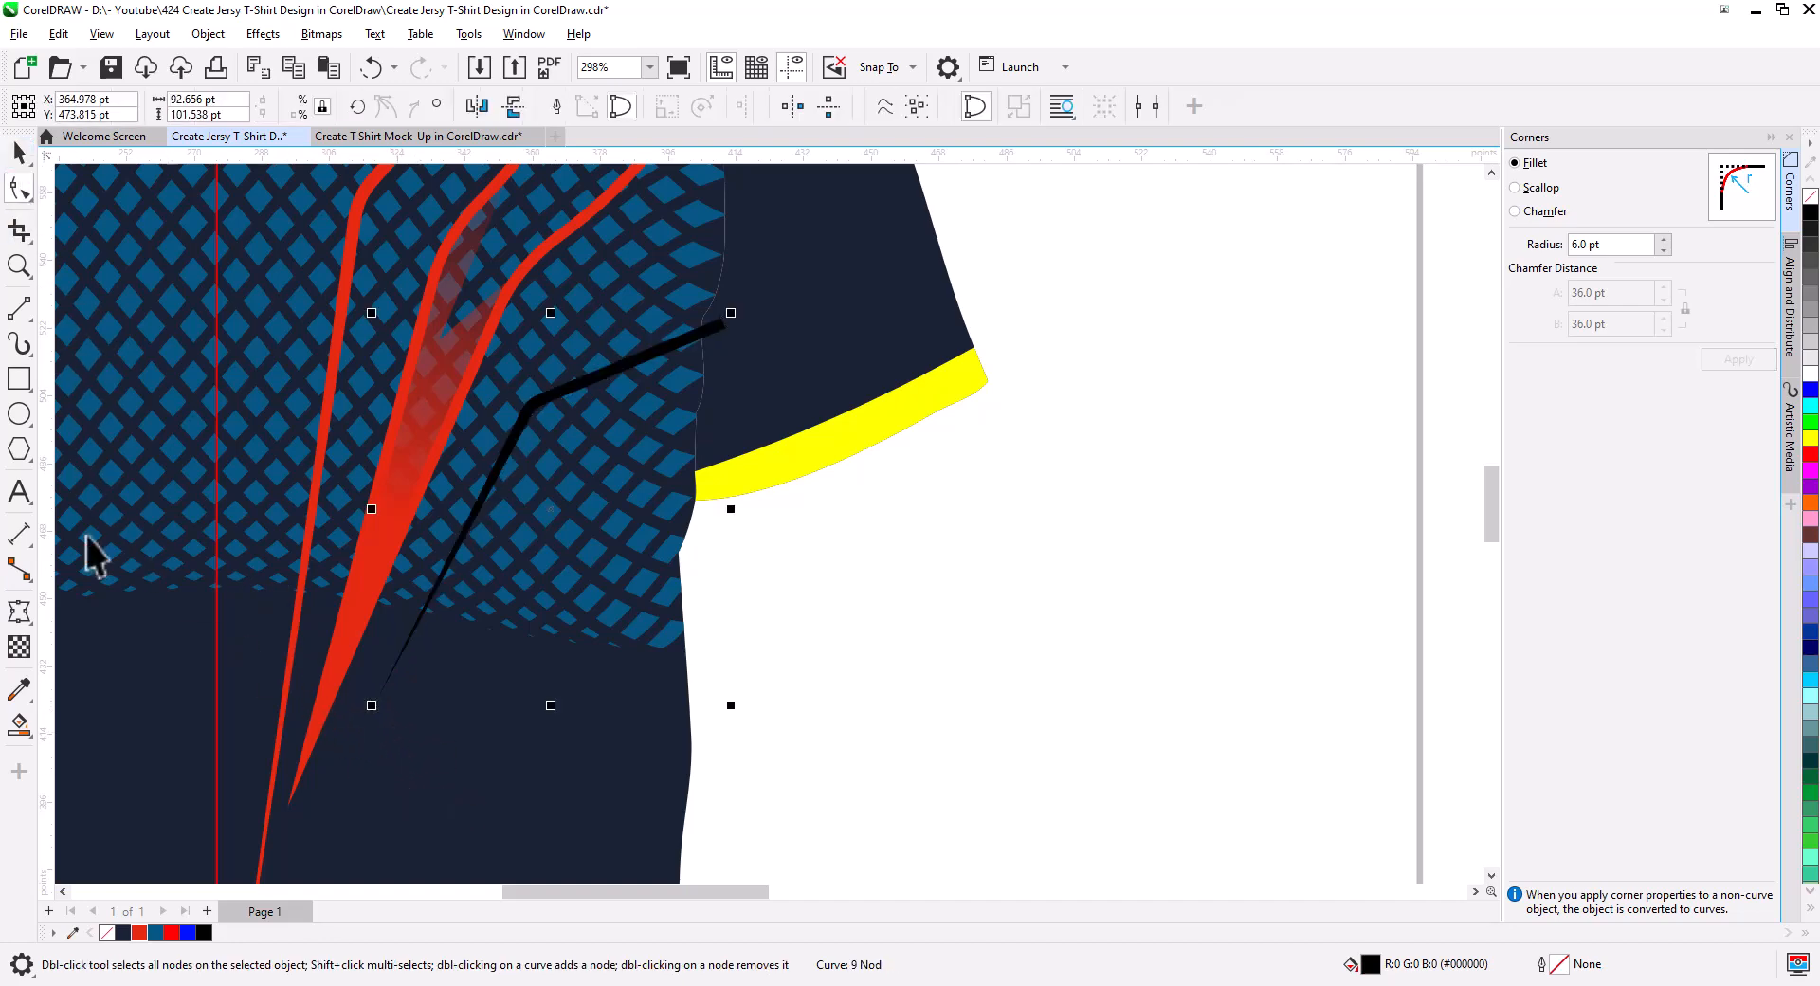
right_click(140, 933)
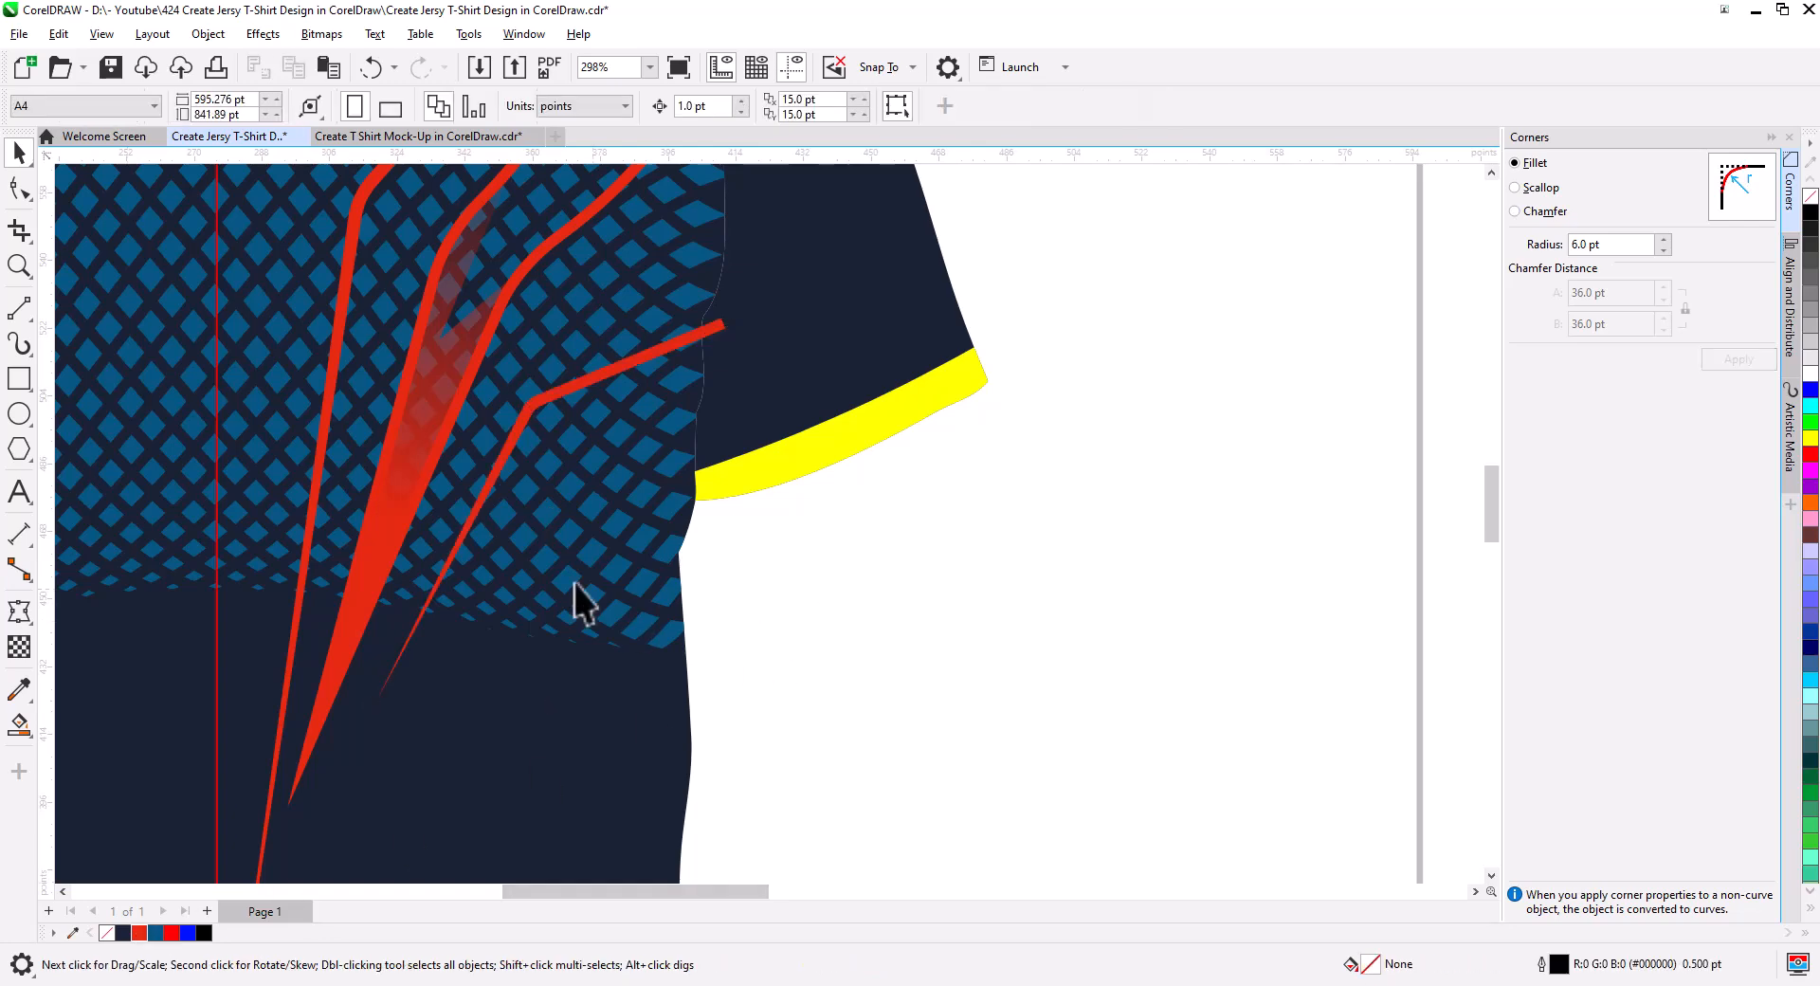
click(748, 679)
- Mirror a copy of the four red stripe objects horizontally onto the other half of the shirt body
scroll(561, 601, down, 2)
scroll(571, 609, down, 2)
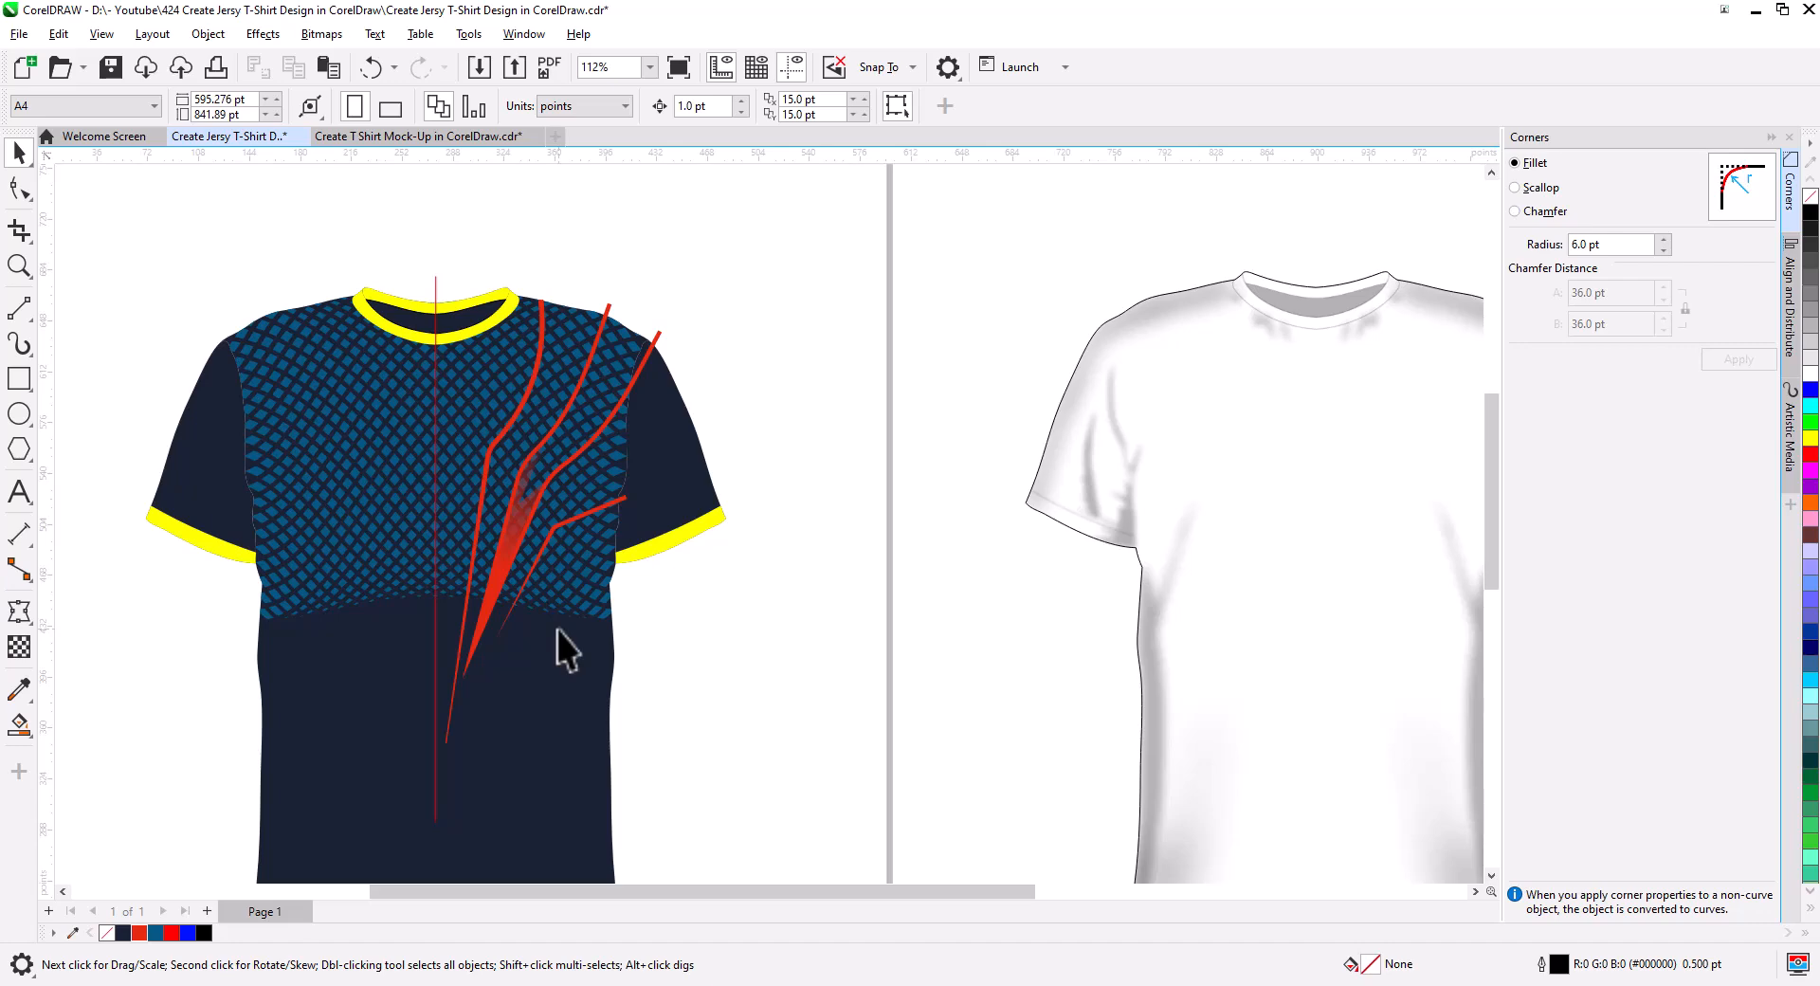
scroll(559, 633, down, 2)
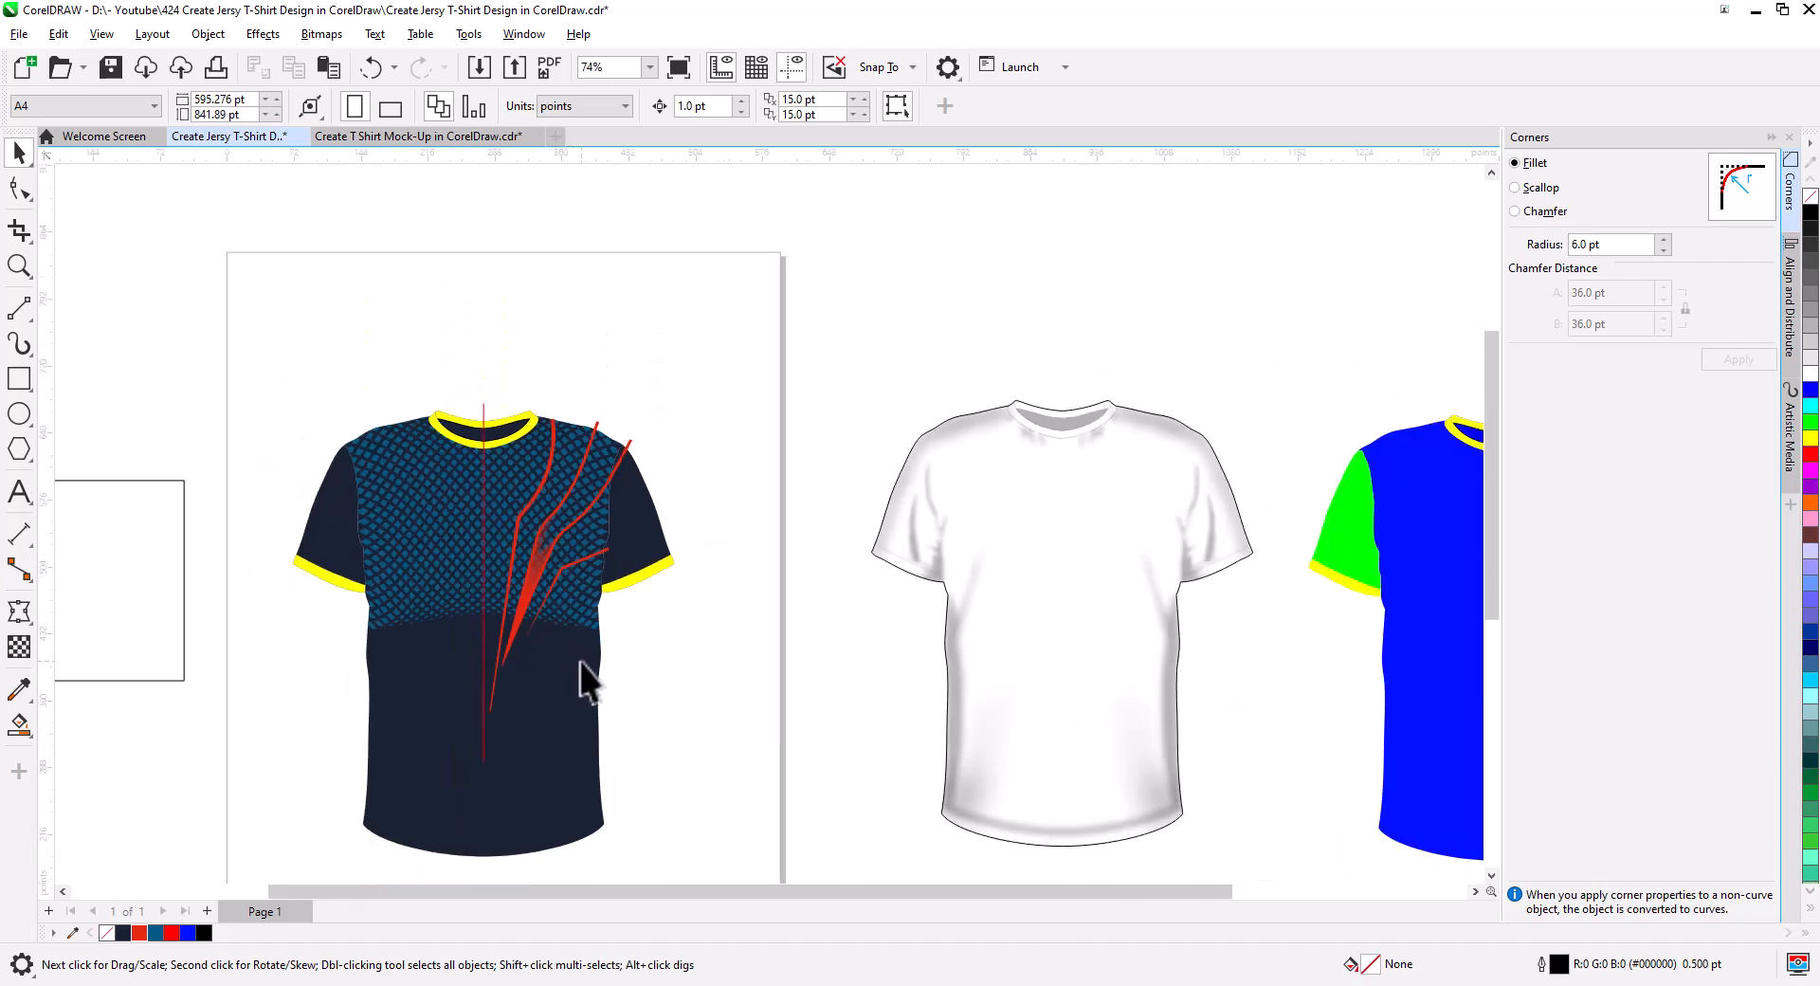
scroll(706, 582, up, 2)
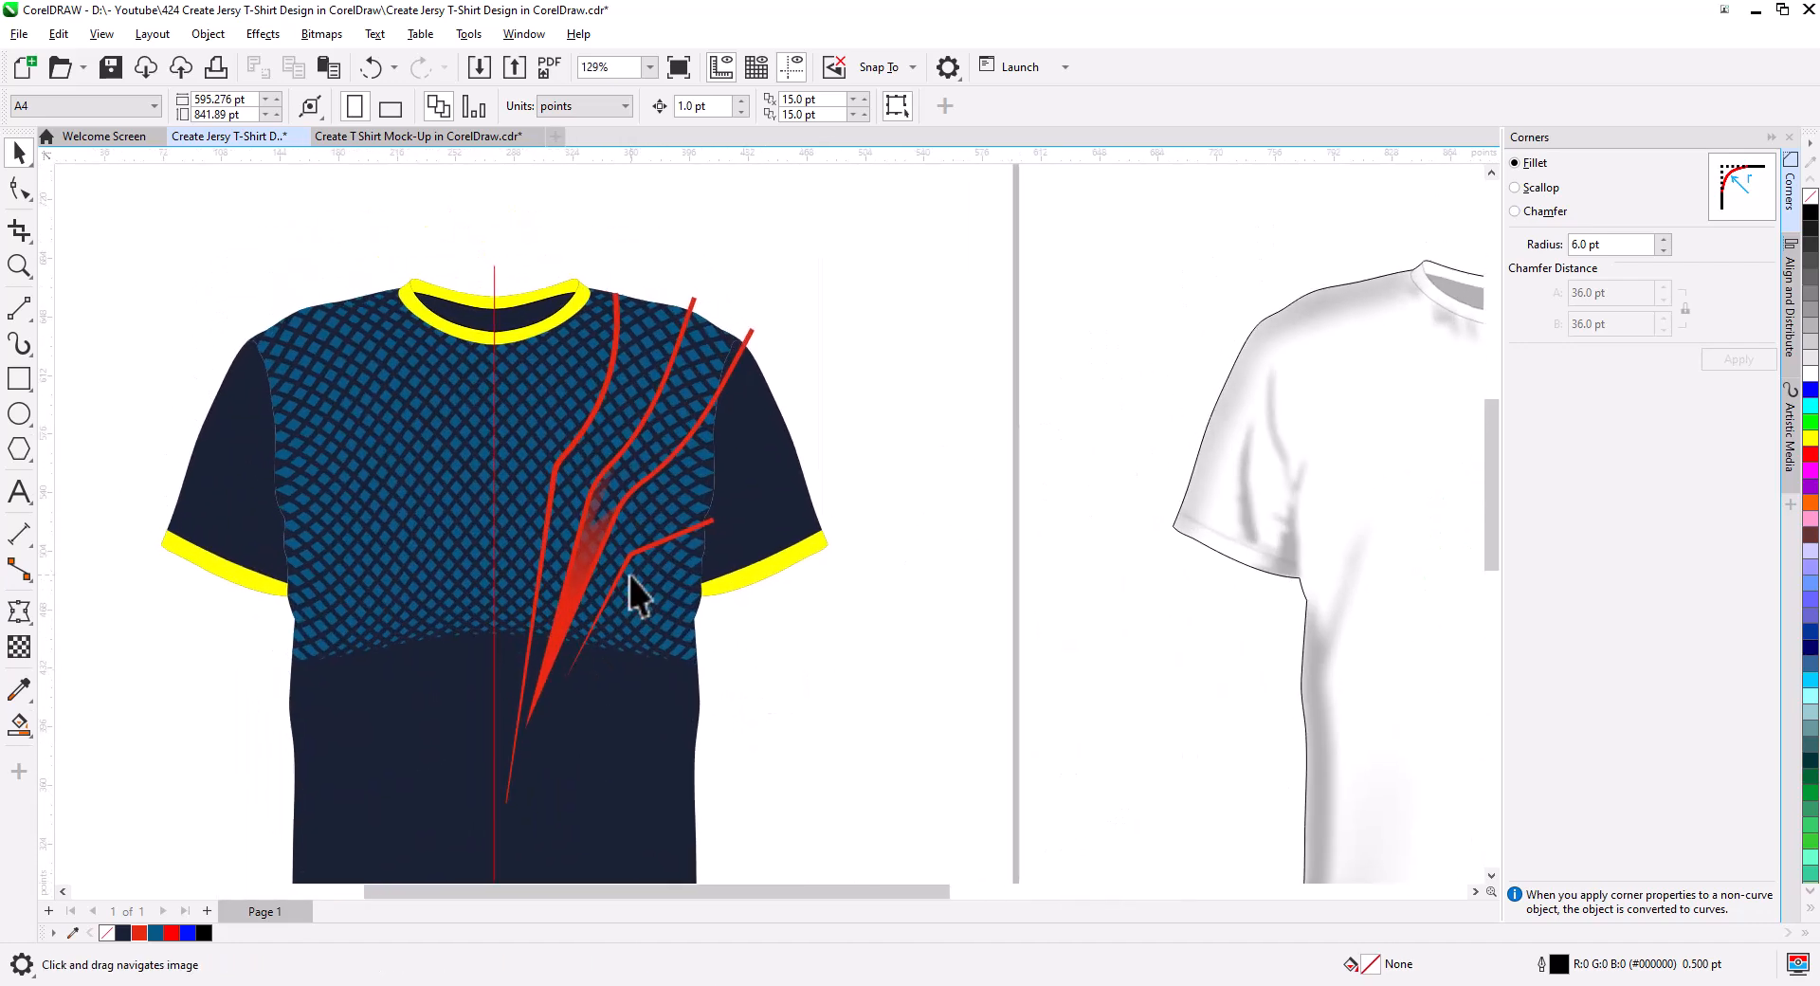
click(623, 557)
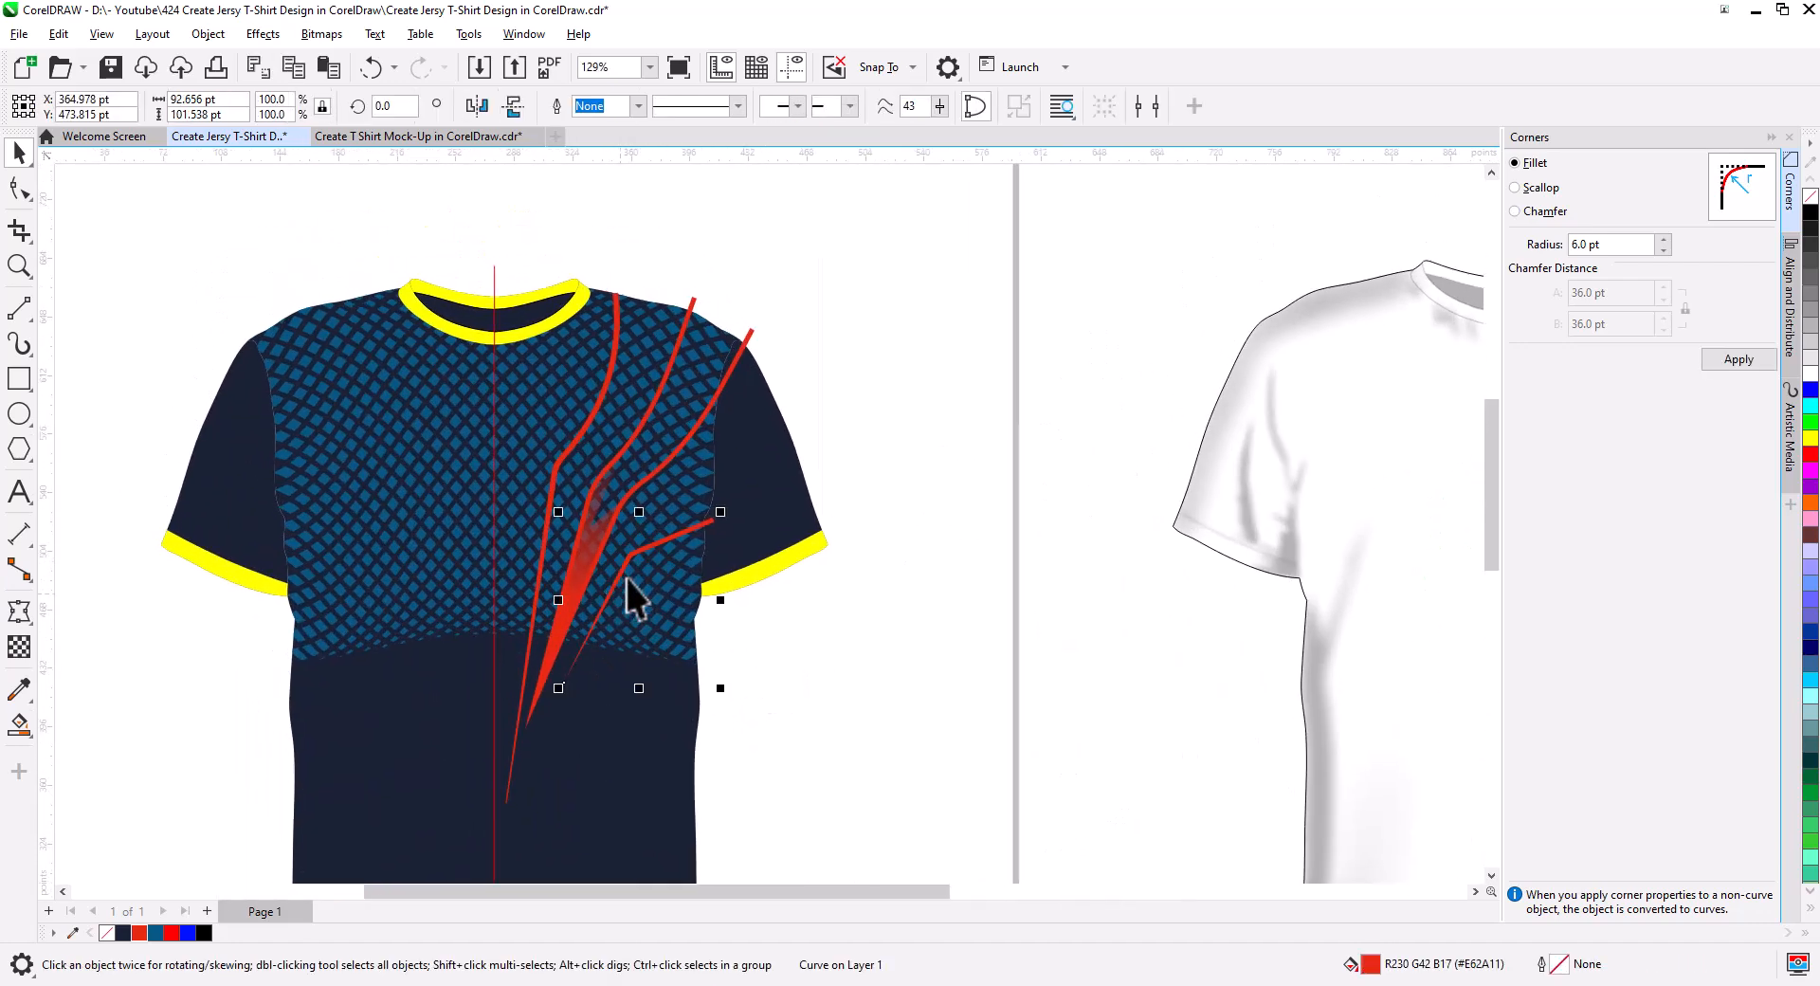
shift+click(747, 334)
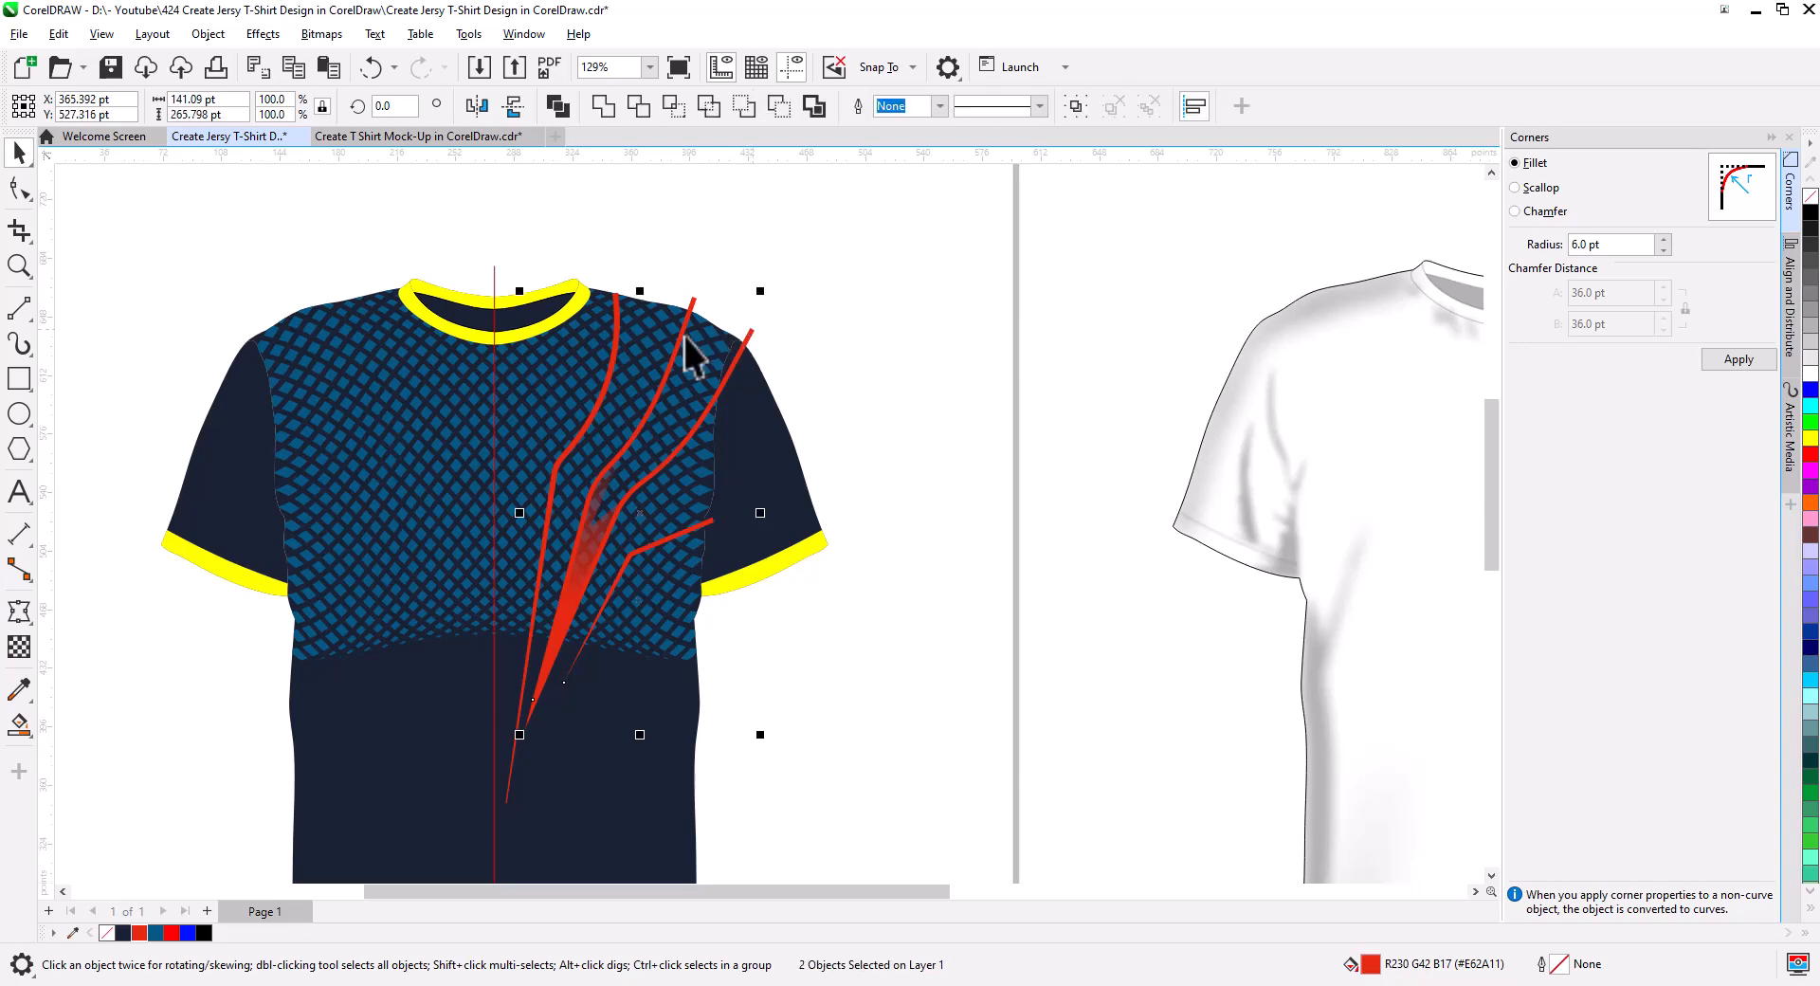
shift+click(616, 309)
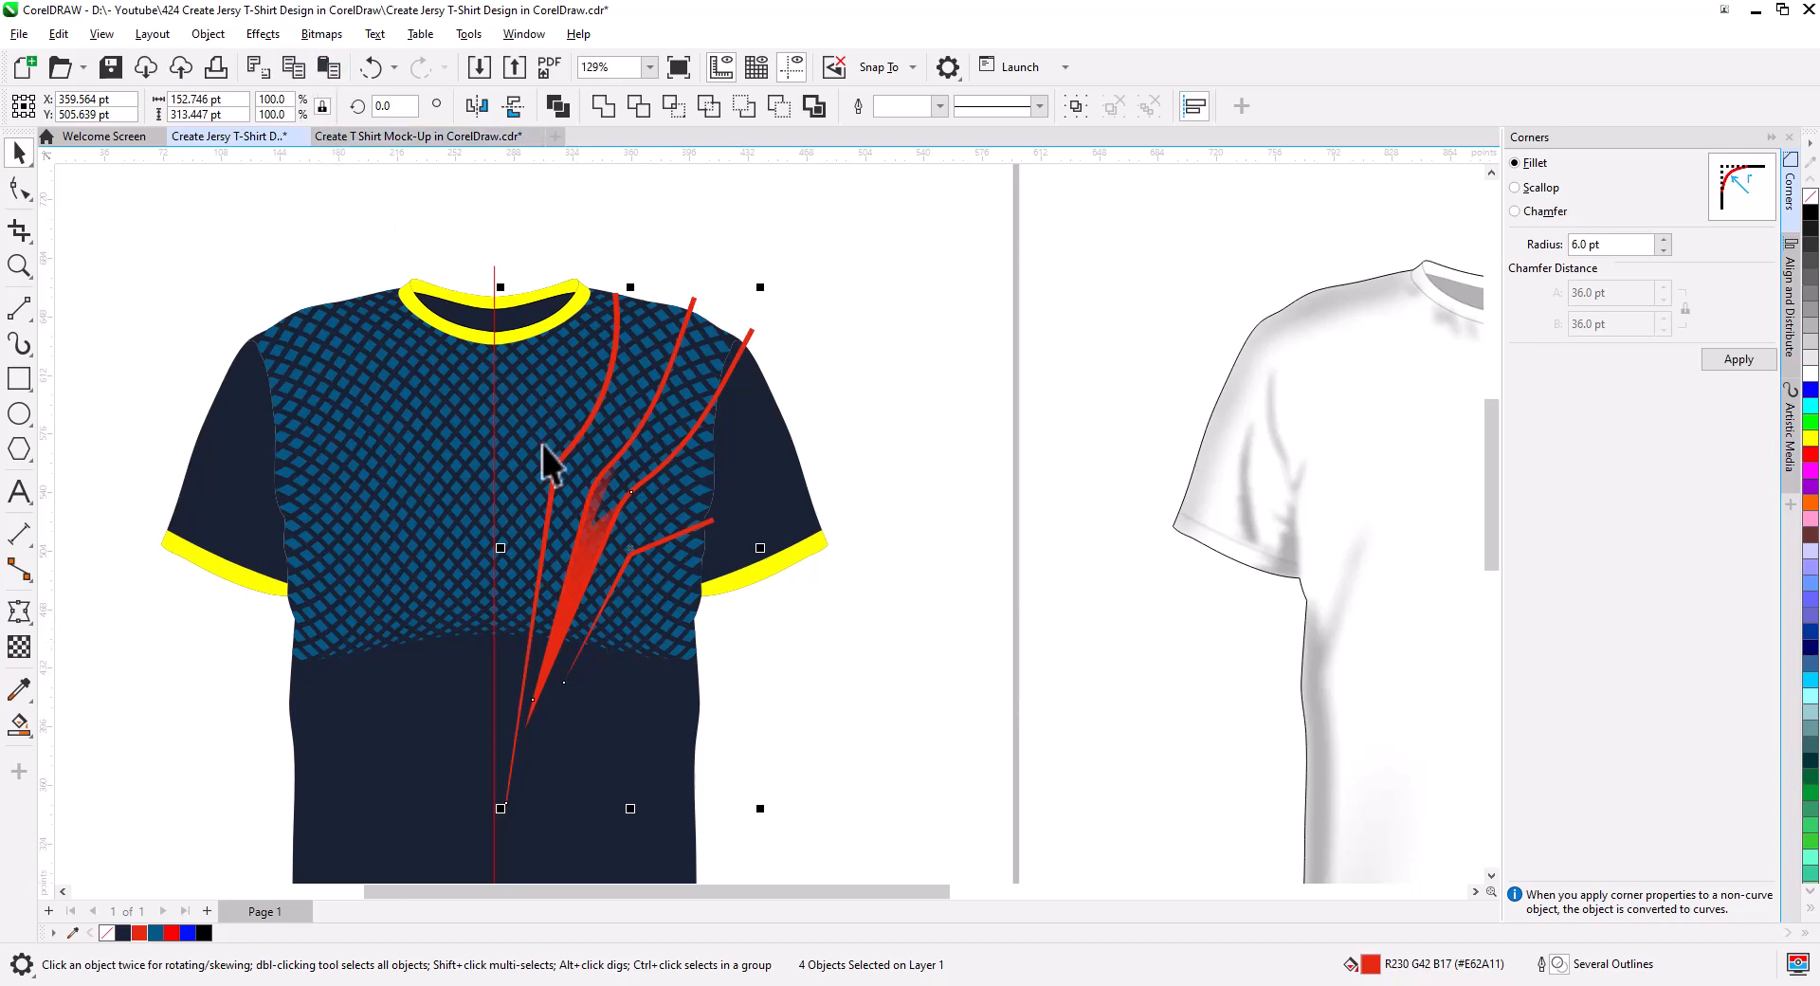
drag(761, 549, 252, 548)
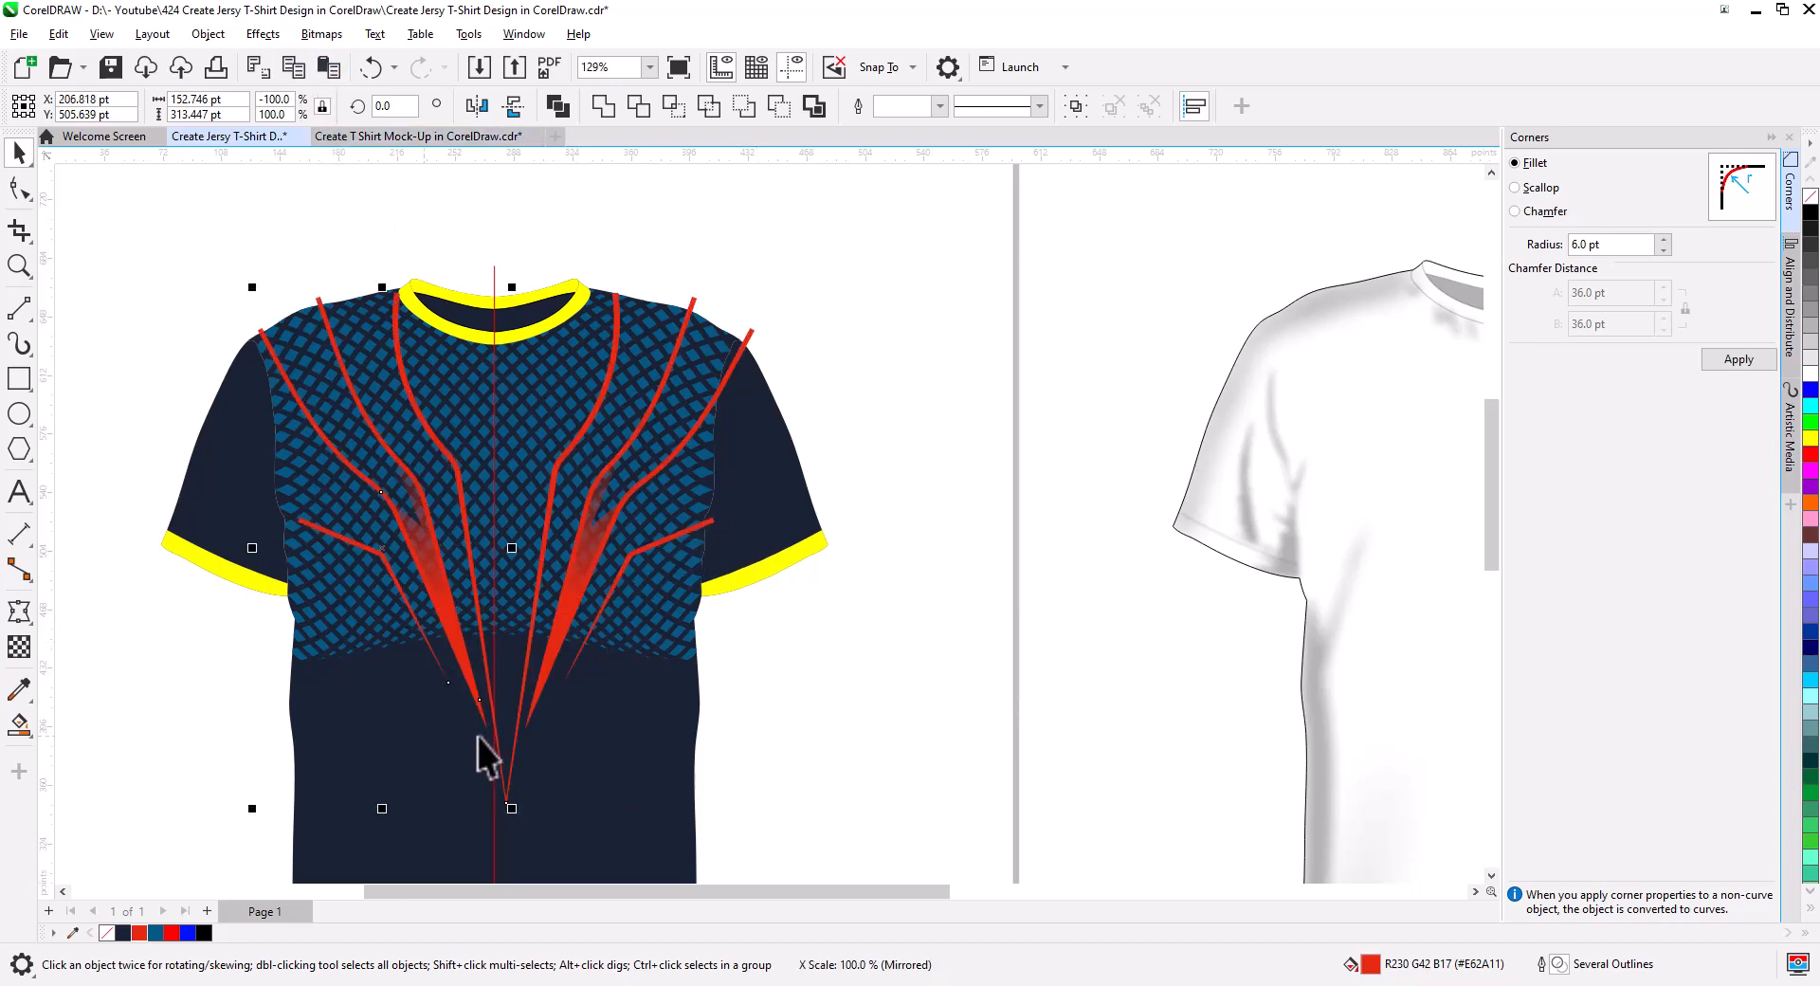
- Move the mirrored stripes outward so that the lower tip of the innermost stripe snaps onto the centre line
drag(462, 649, 431, 649)
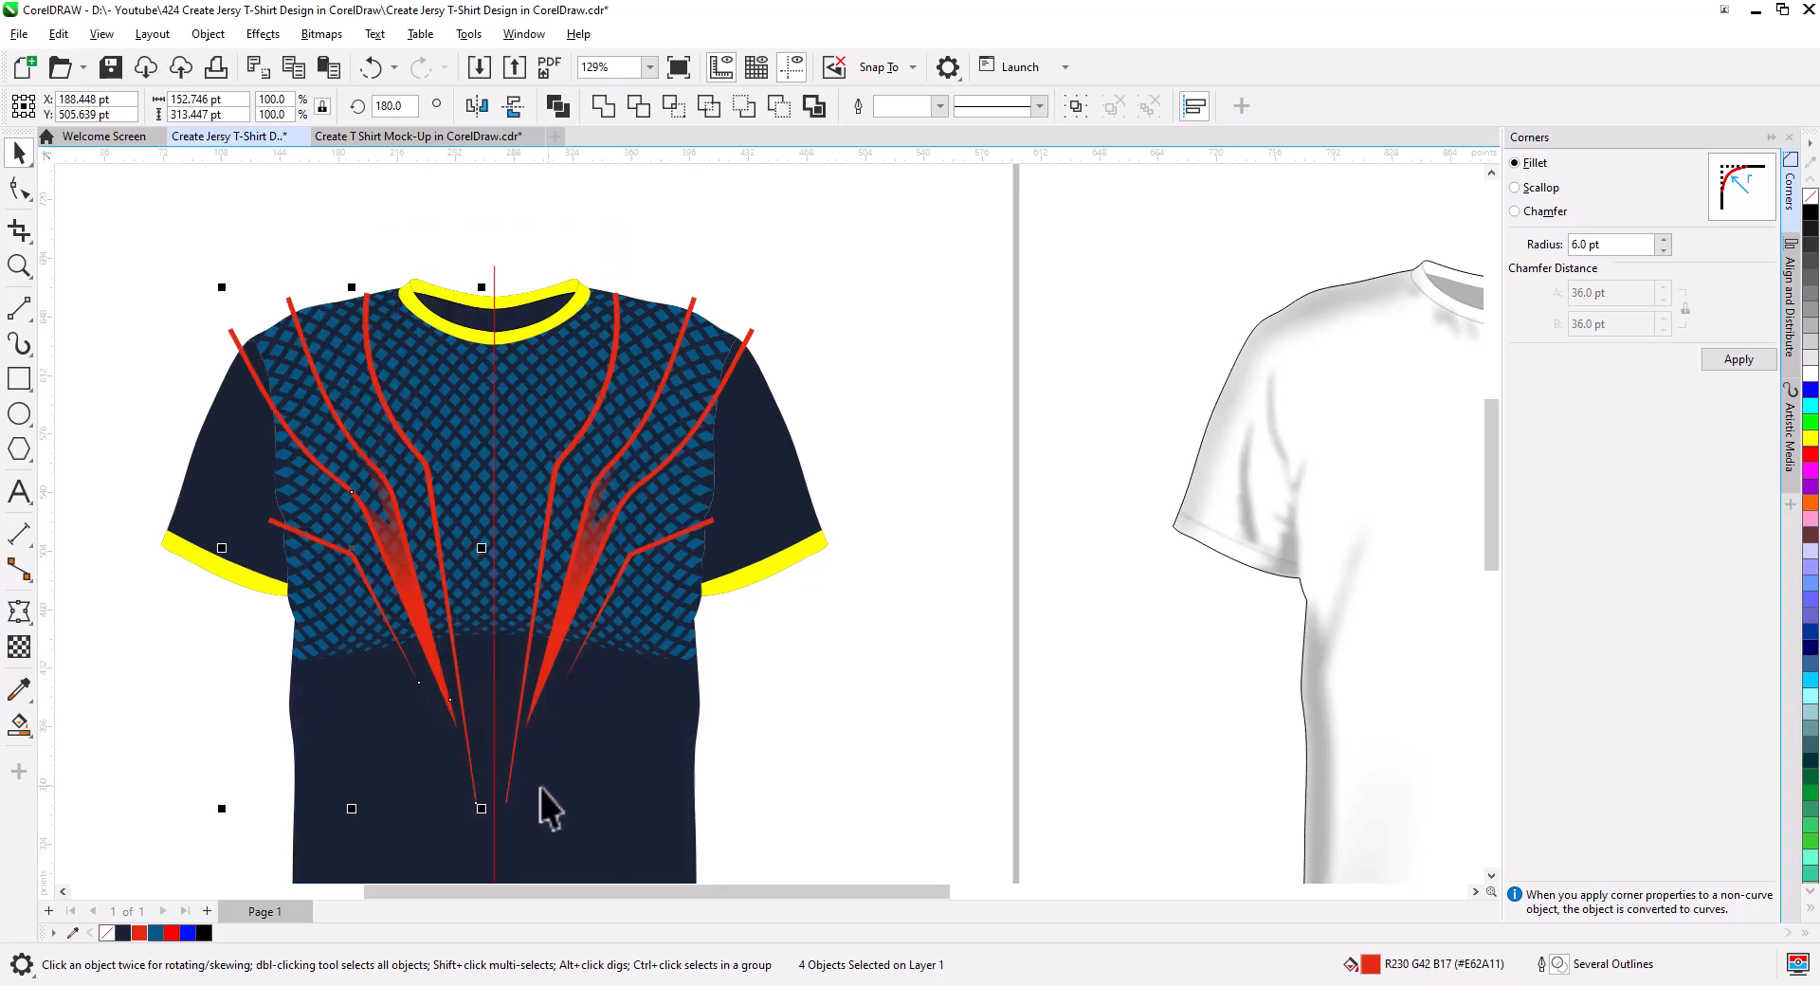
scroll(552, 792, up, 1)
drag(555, 794, 648, 657)
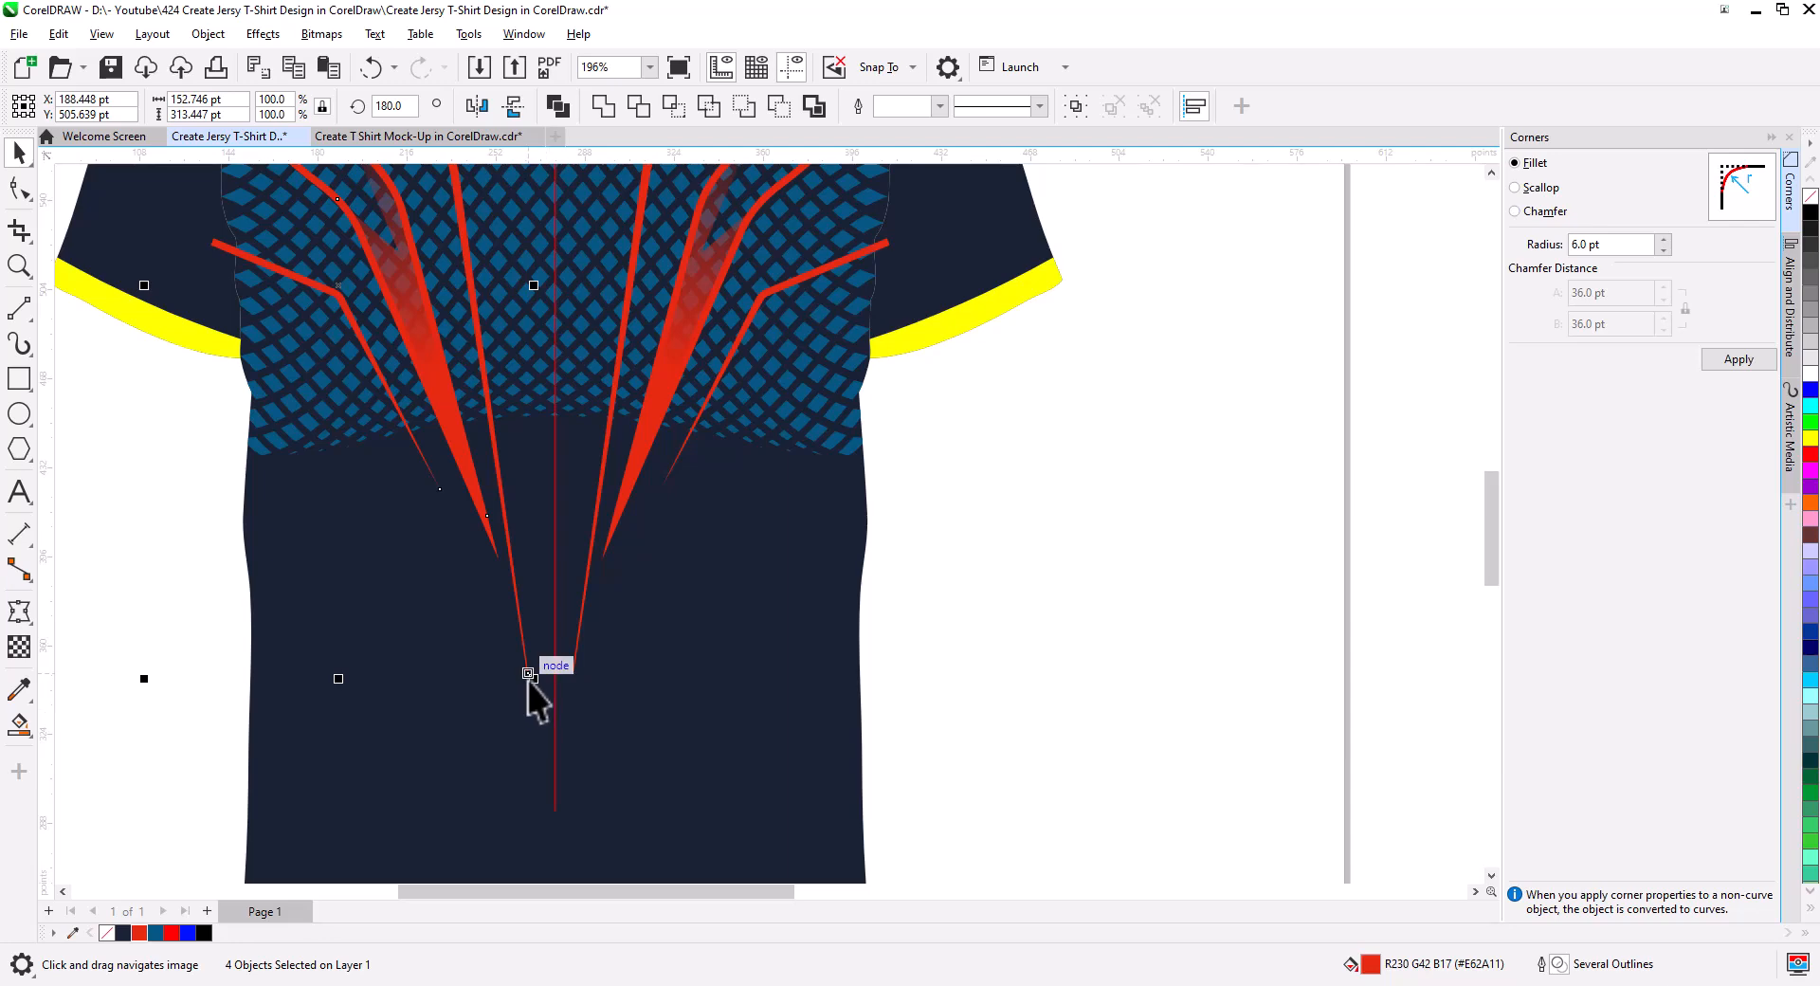
drag(528, 673, 556, 675)
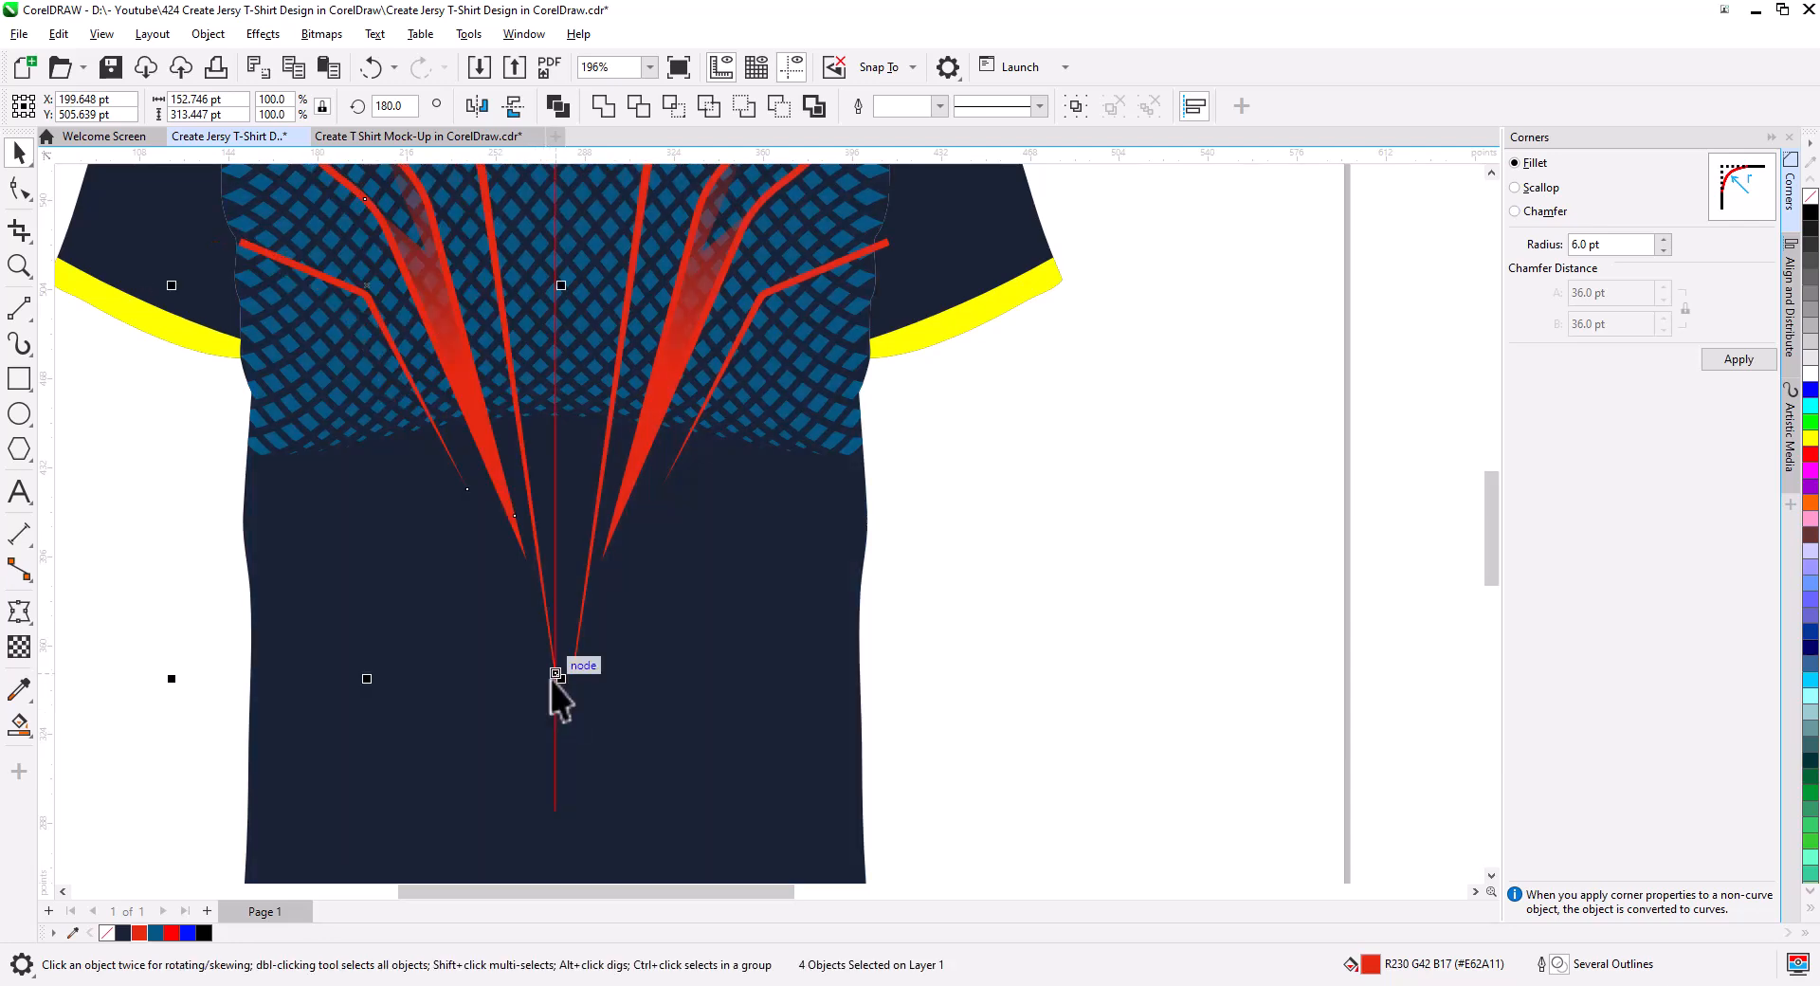
- Group all eight red stripe objects from both halves of the shirt
shift+click(582, 605)
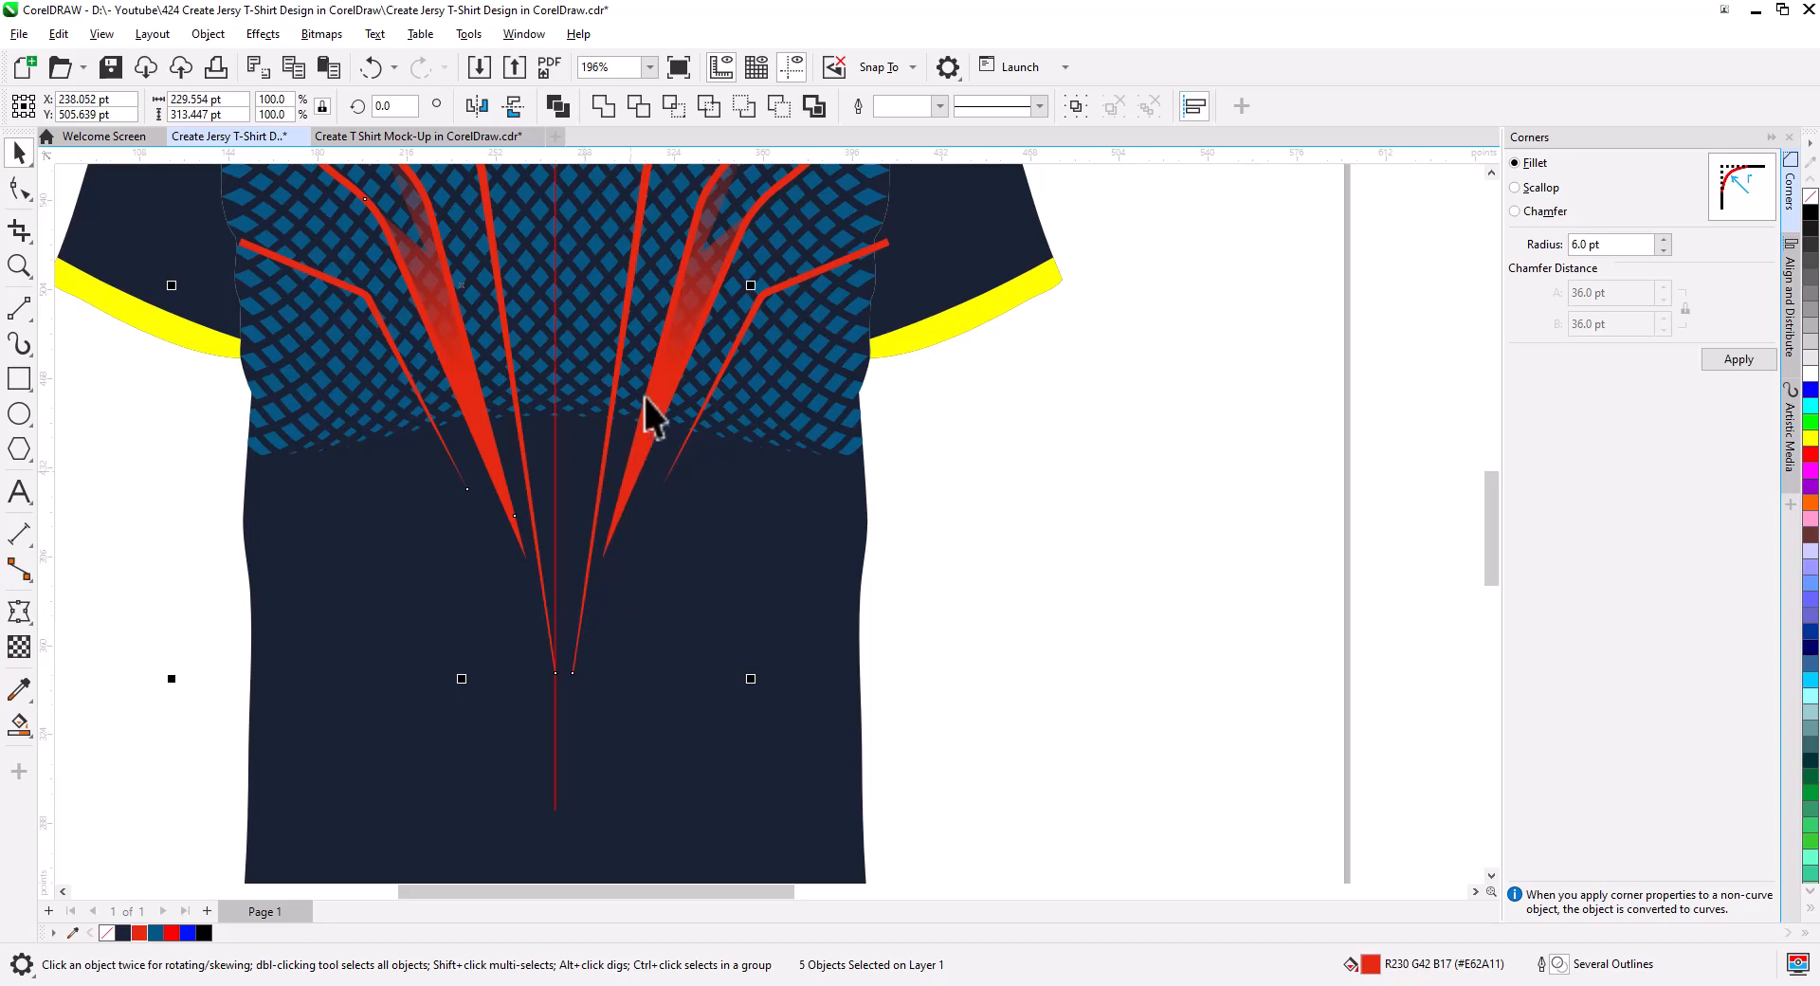
shift+click(685, 345)
shift+click(756, 315)
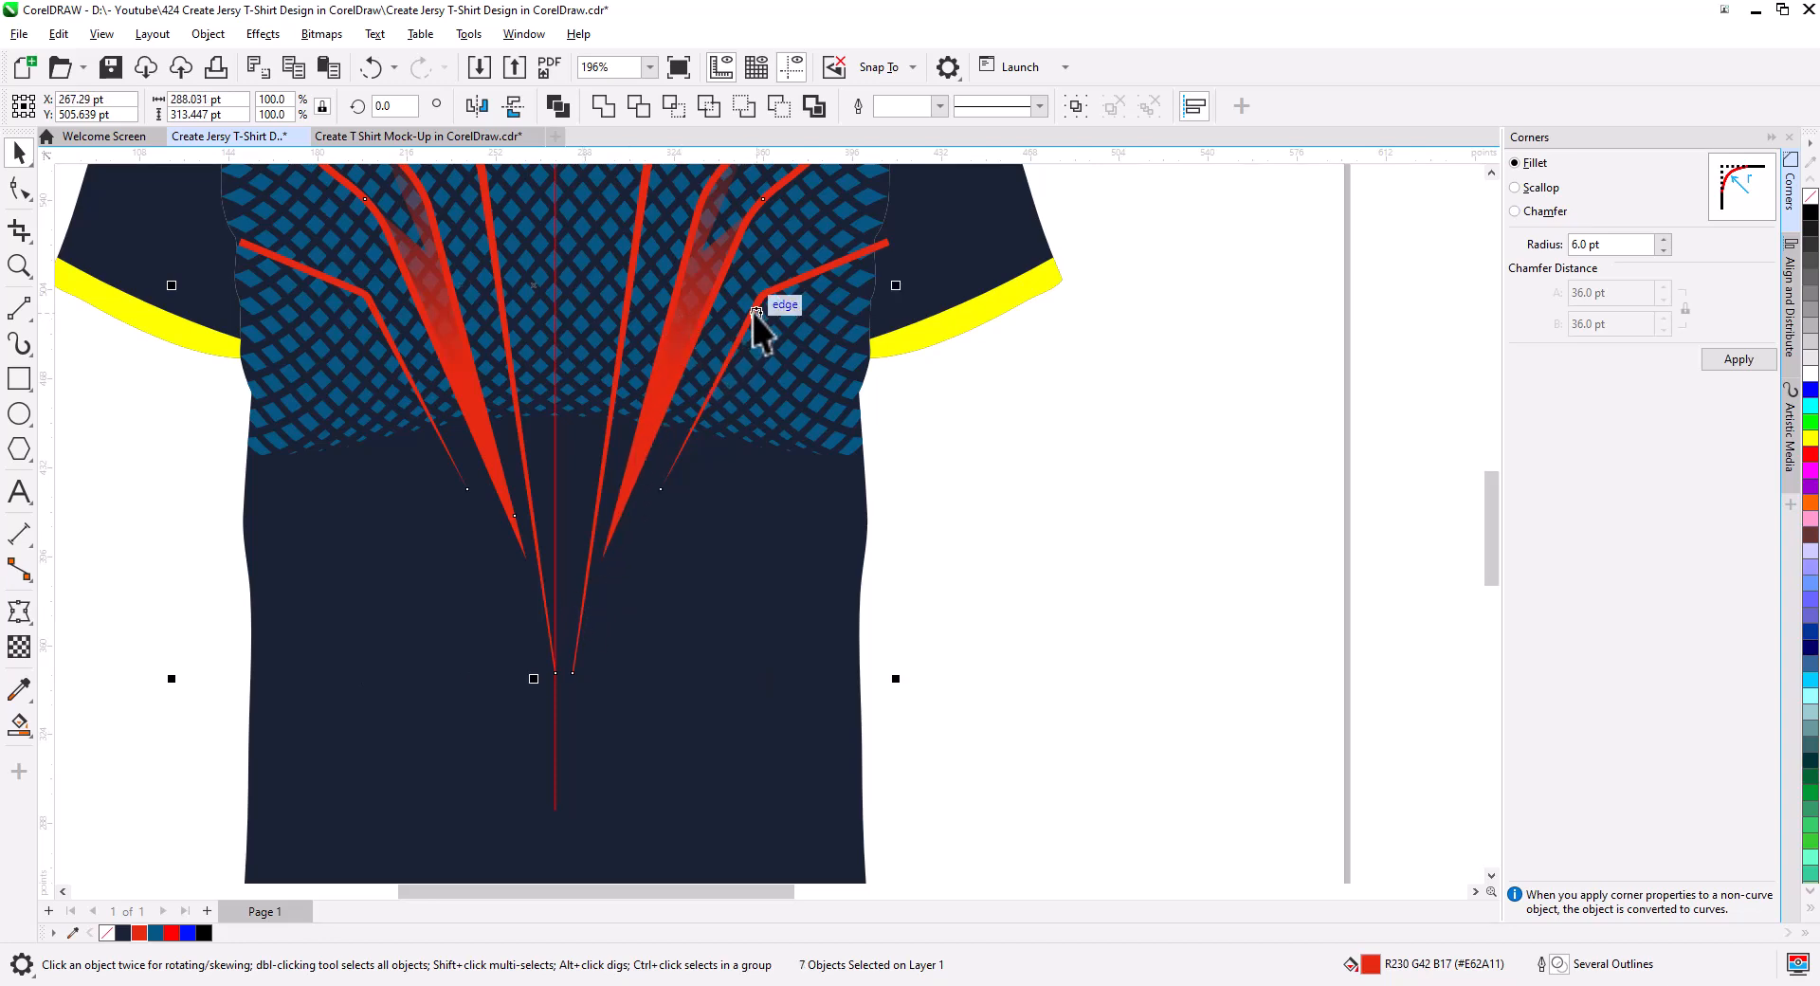
drag(890, 320, 841, 449)
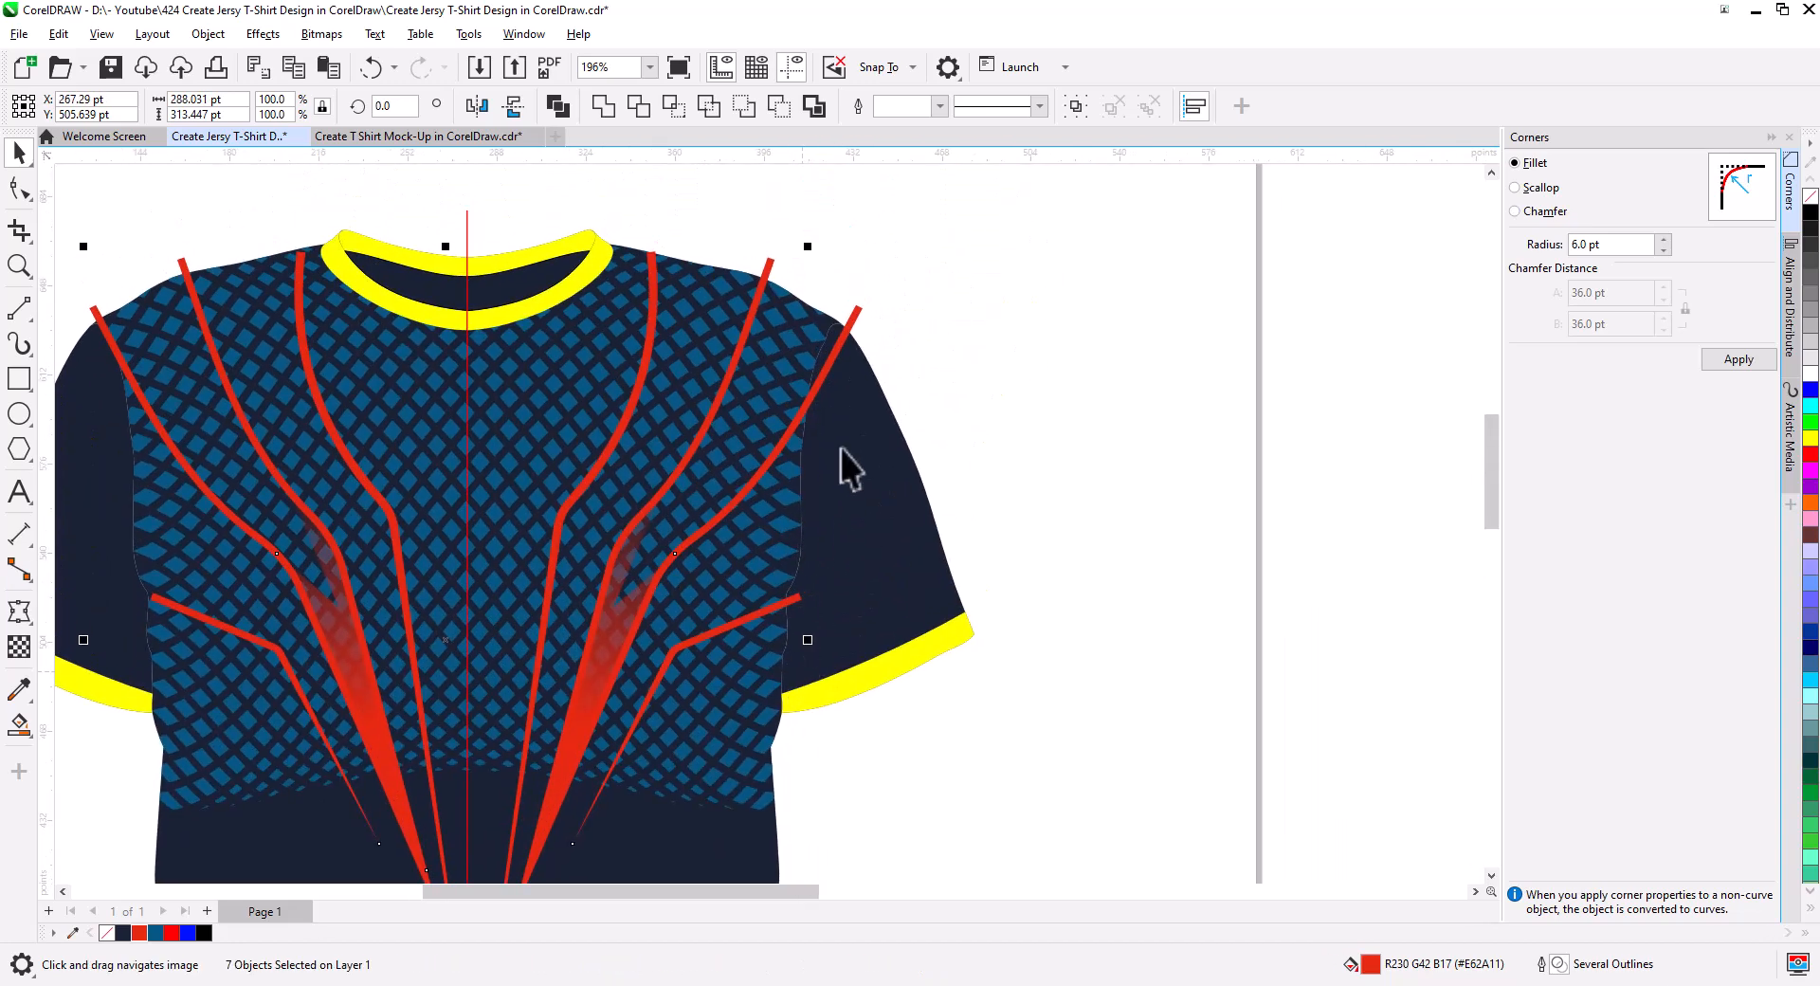
right_click(855, 313)
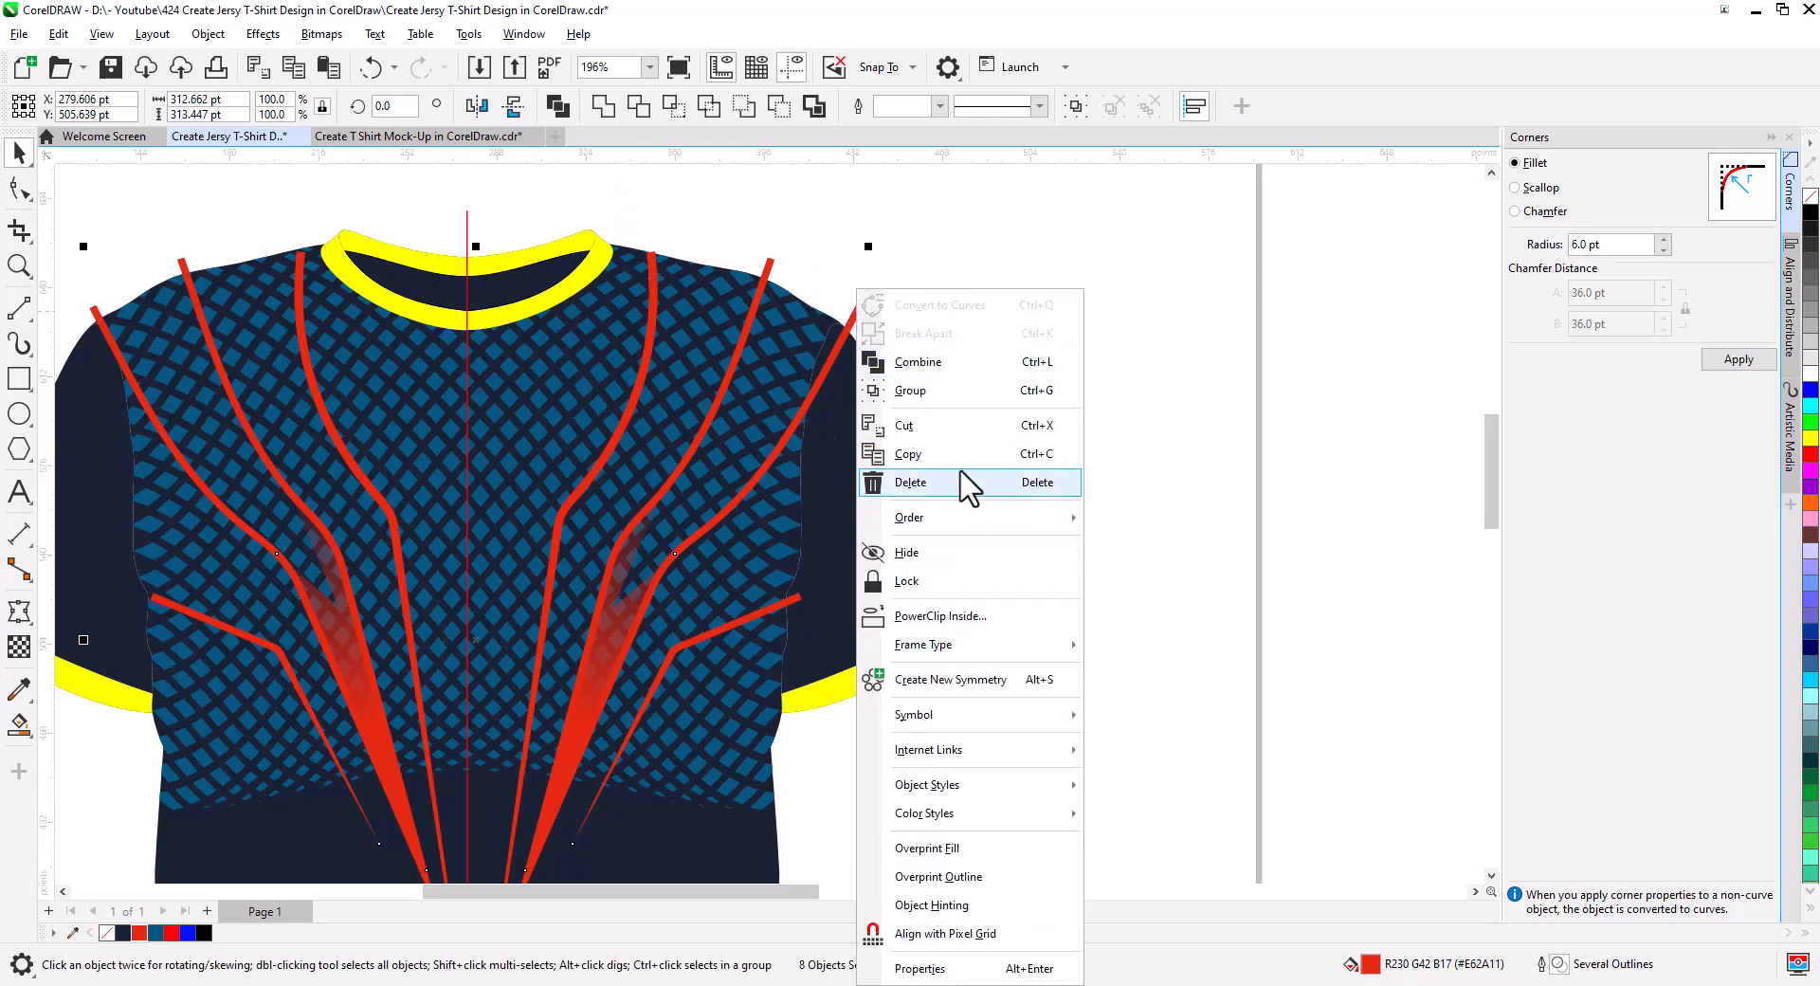
click(960, 393)
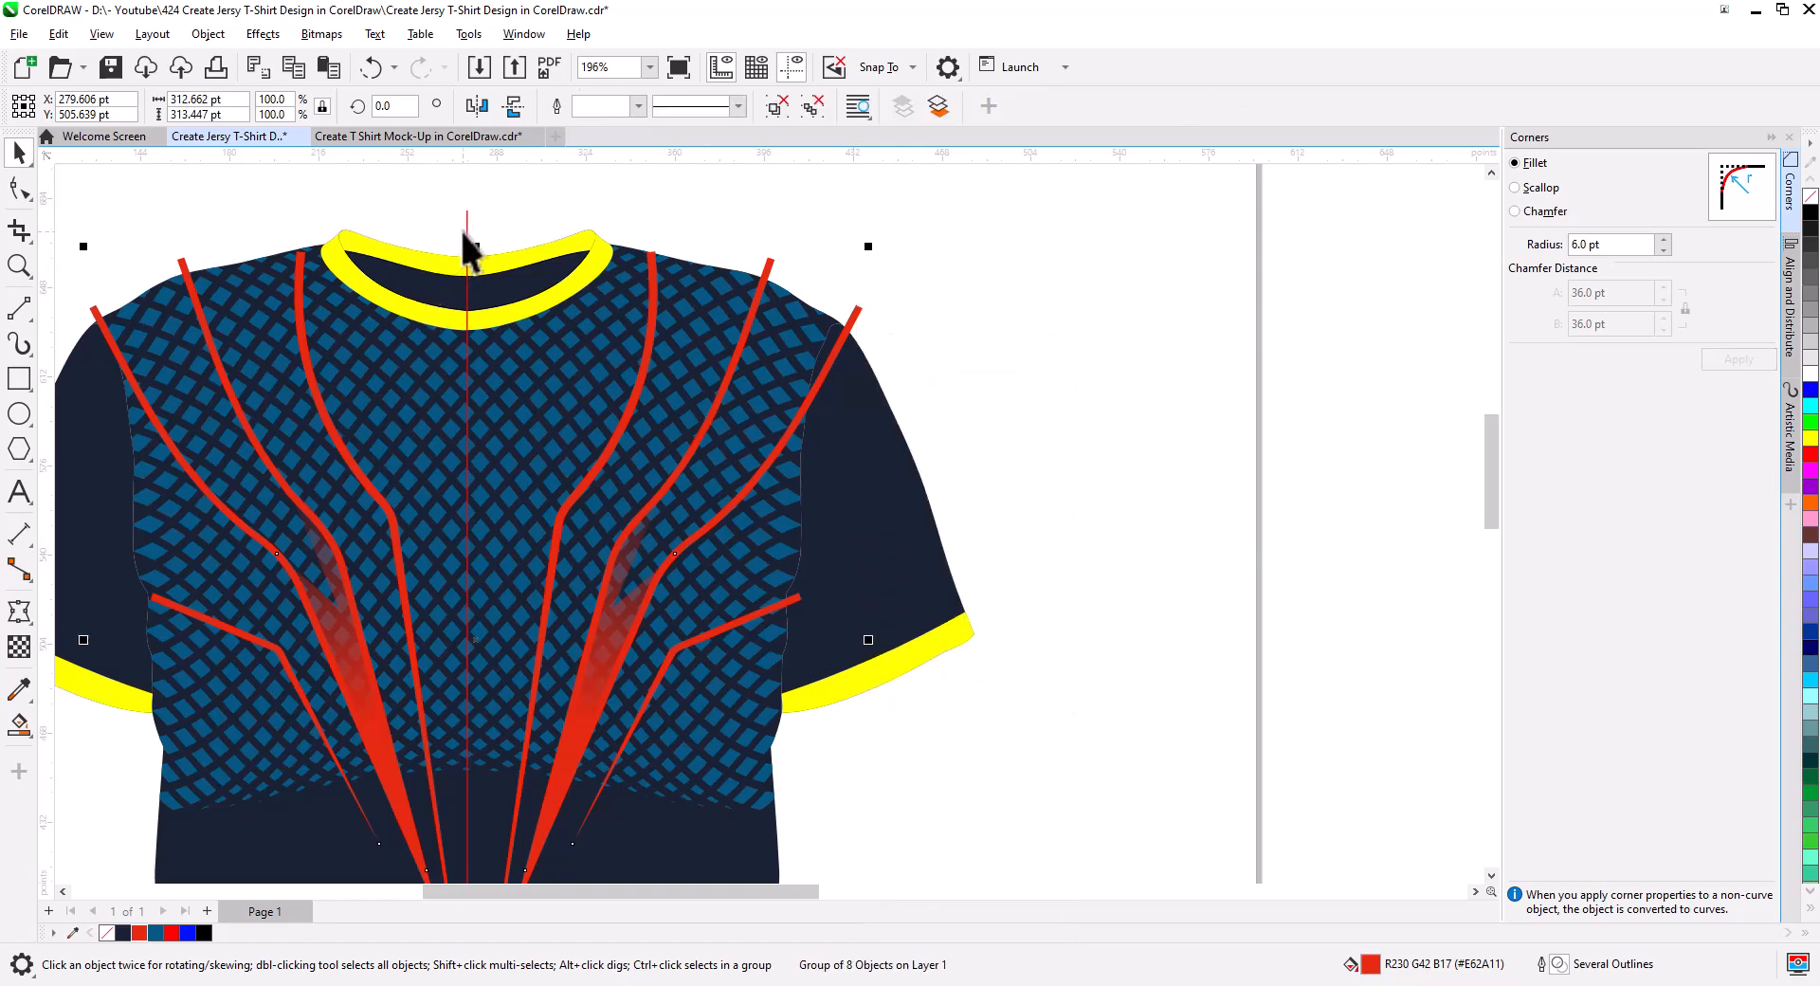
- Align the stripe group horizontally centred on the vertical centre line
shift+click(465, 229)
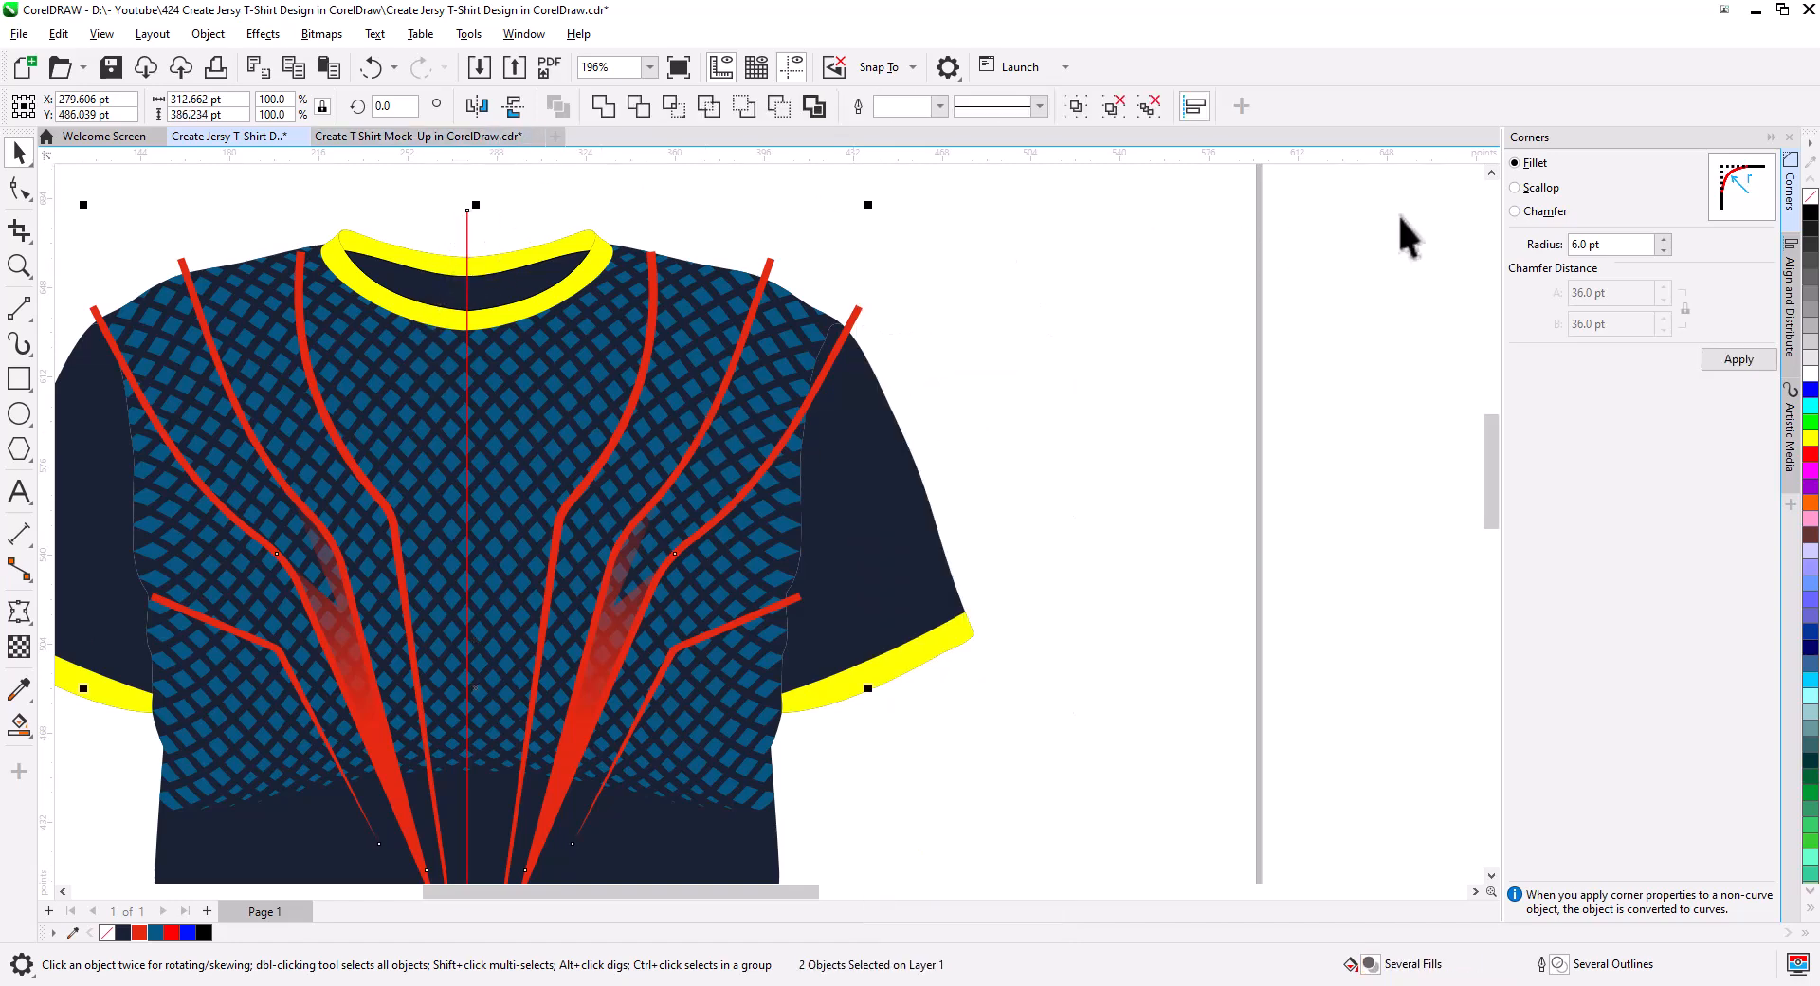
click(1790, 294)
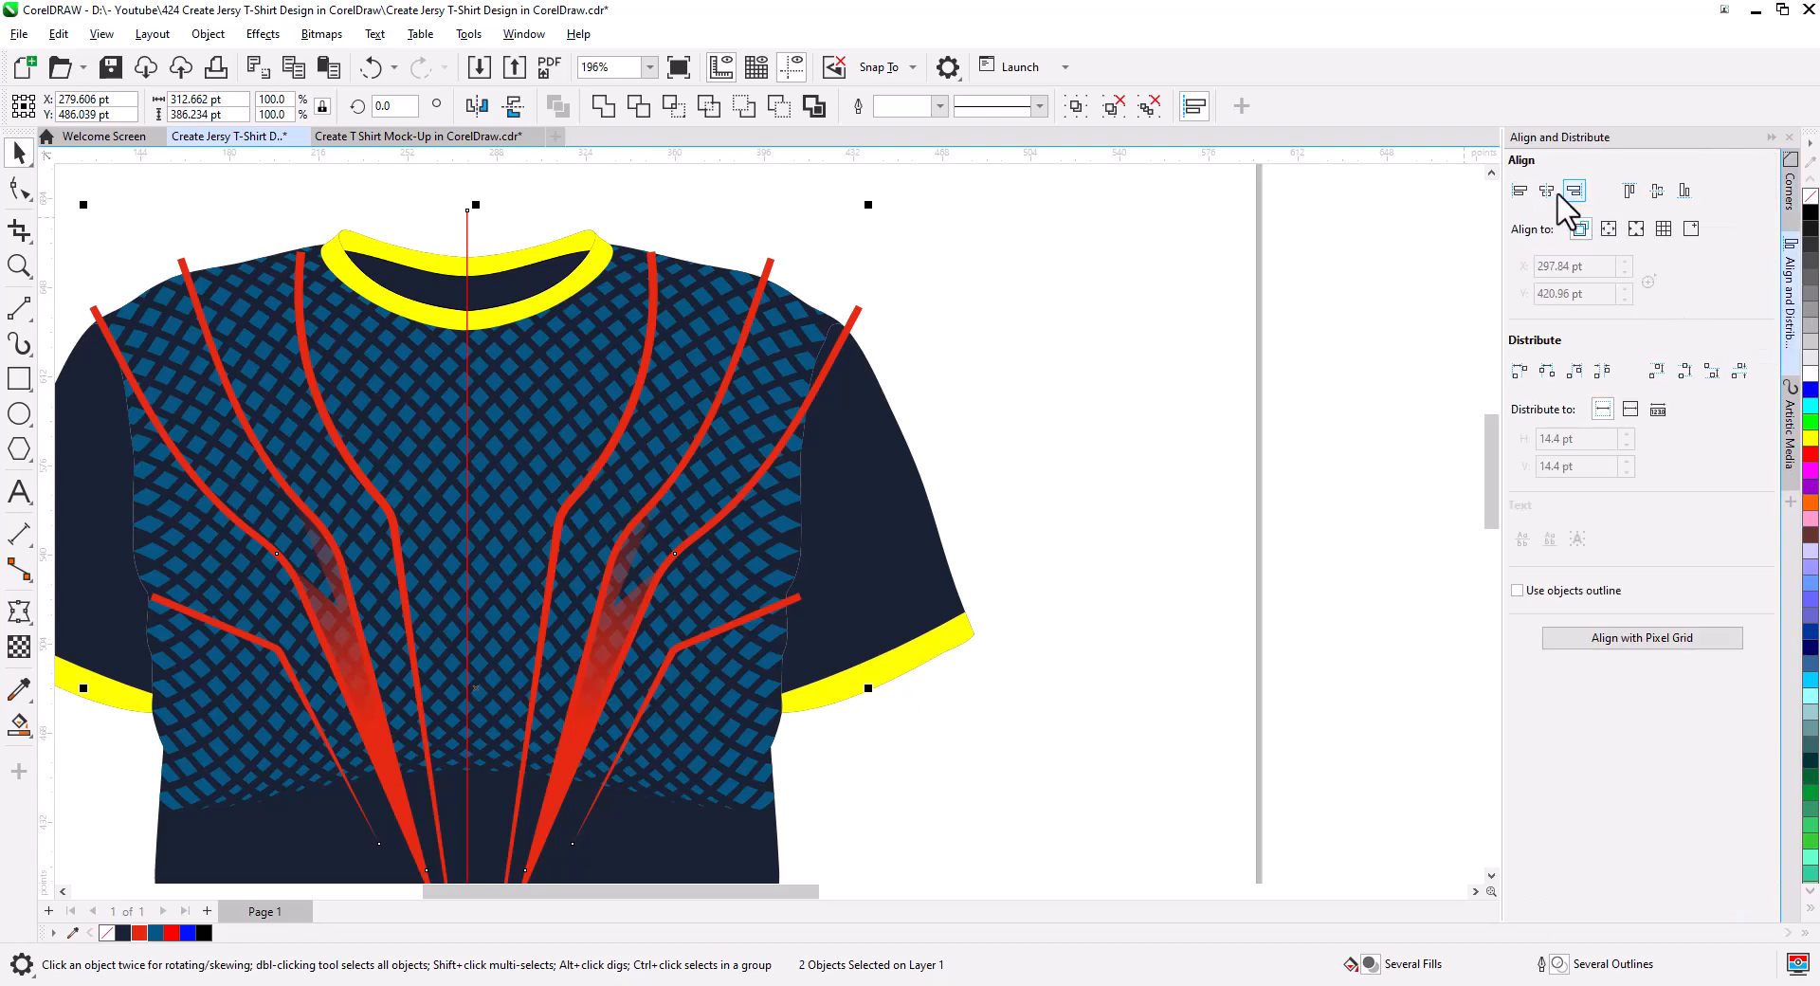
click(1548, 192)
click(1129, 379)
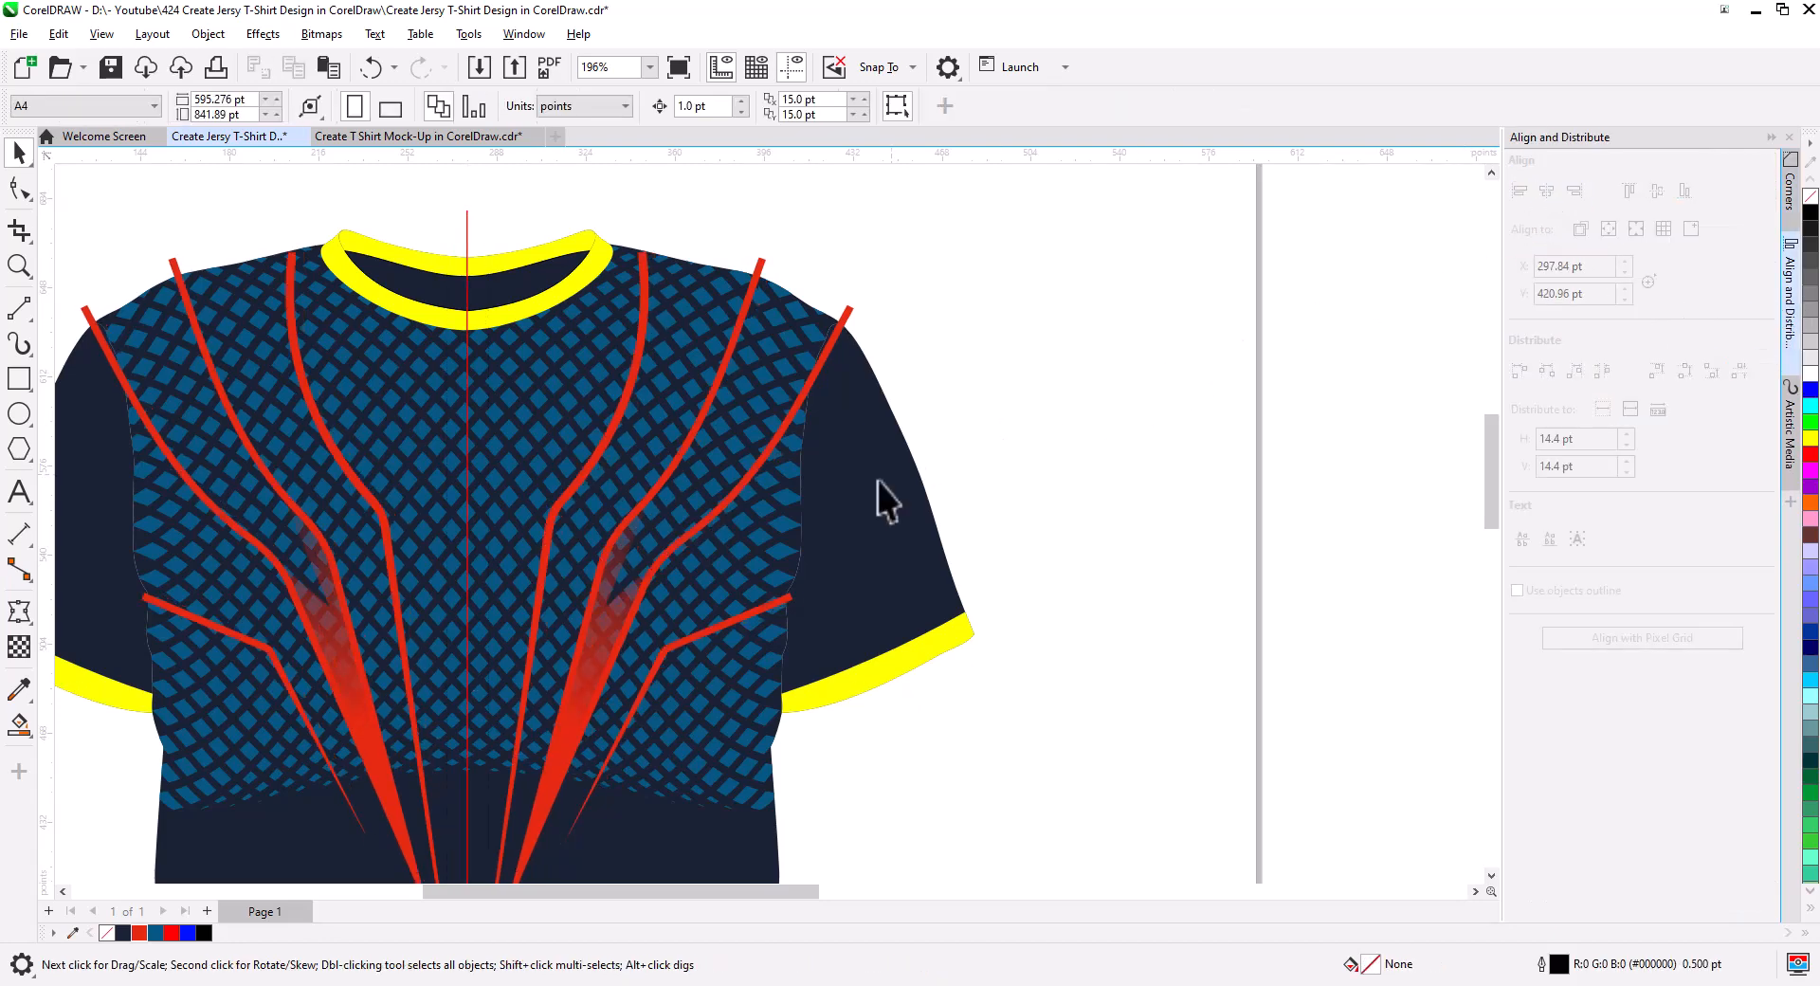
- PowerClip the stripe group inside the navy shirt body
scroll(872, 531, down, 1)
drag(858, 596, 912, 429)
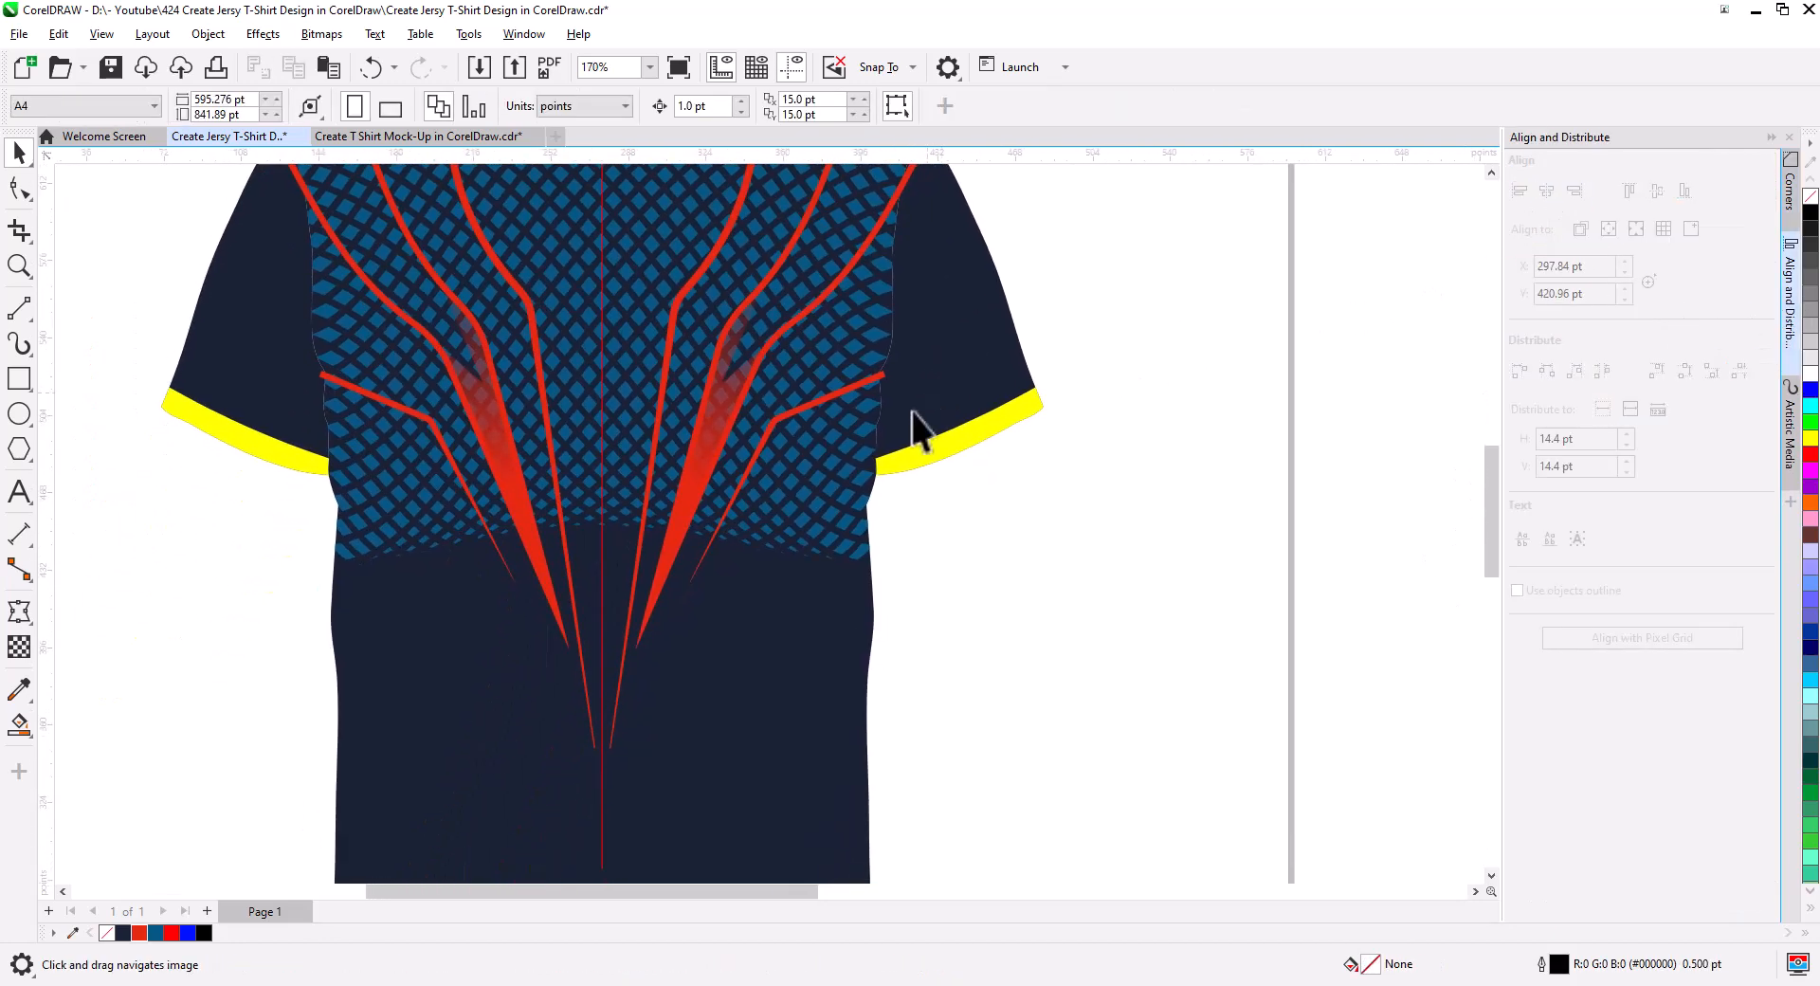
click(692, 481)
right_click(692, 481)
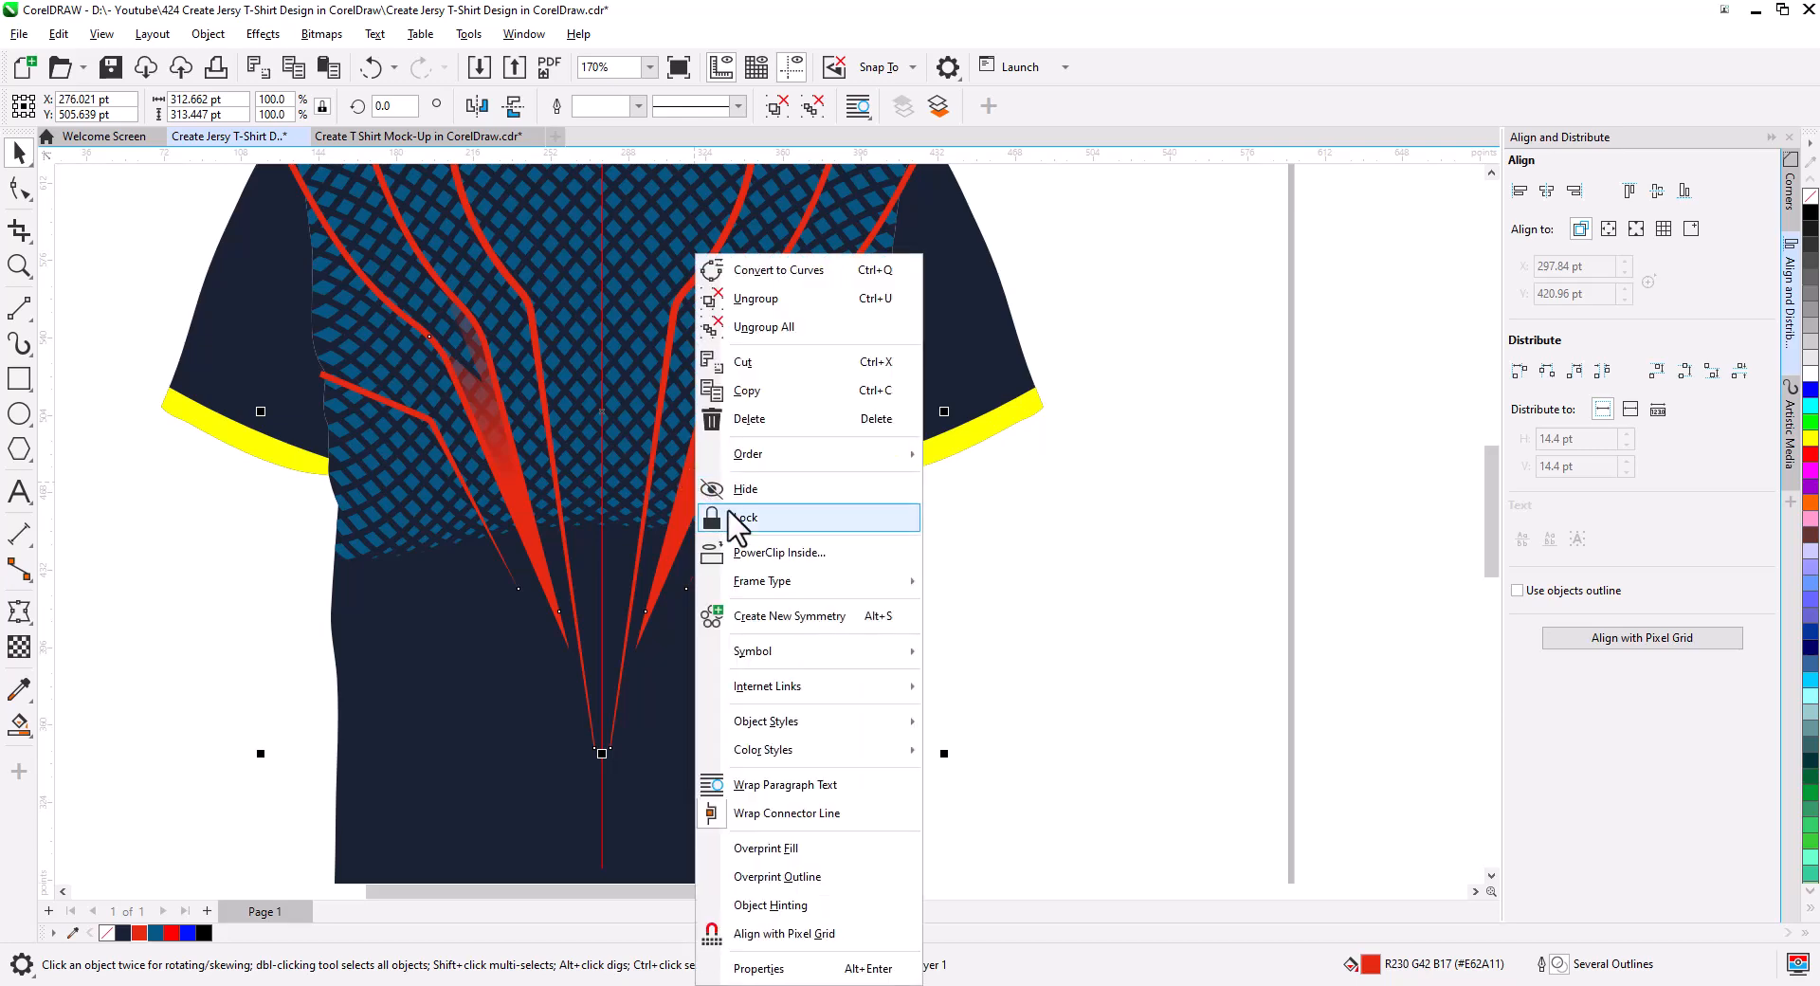
click(804, 554)
click(774, 667)
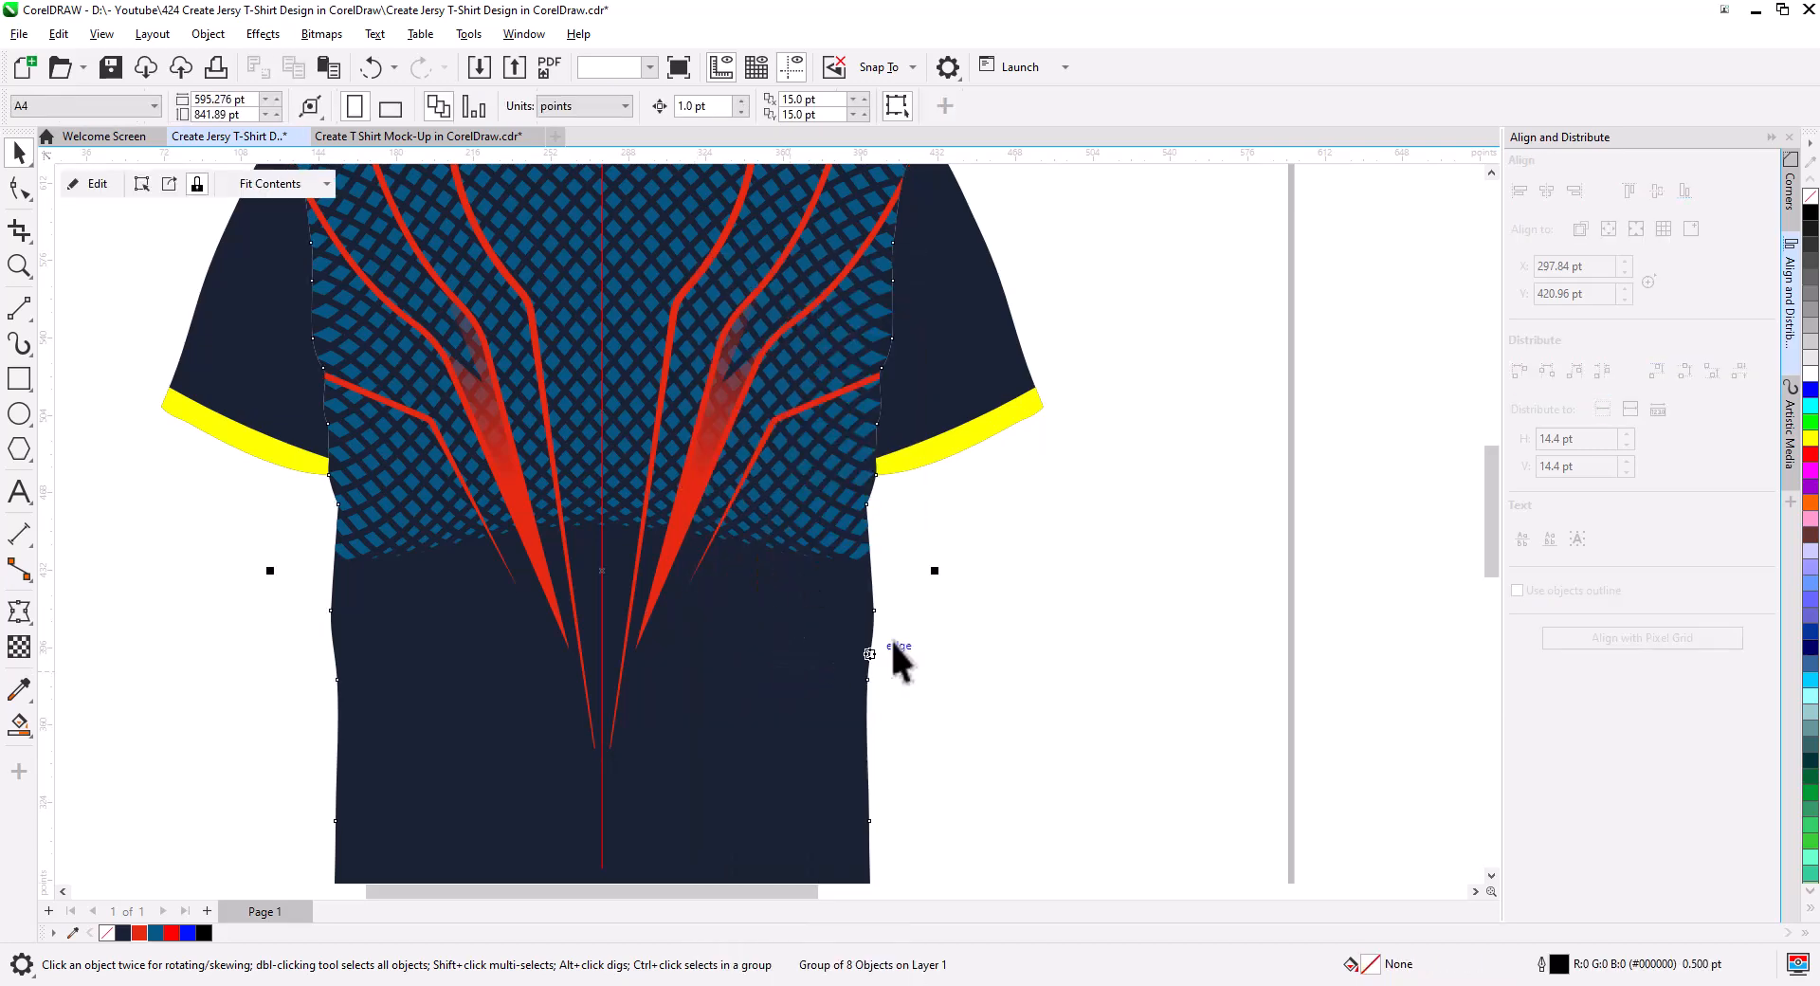
click(1044, 597)
- Delete the vertical red centre line from the shirt
drag(991, 562, 1052, 681)
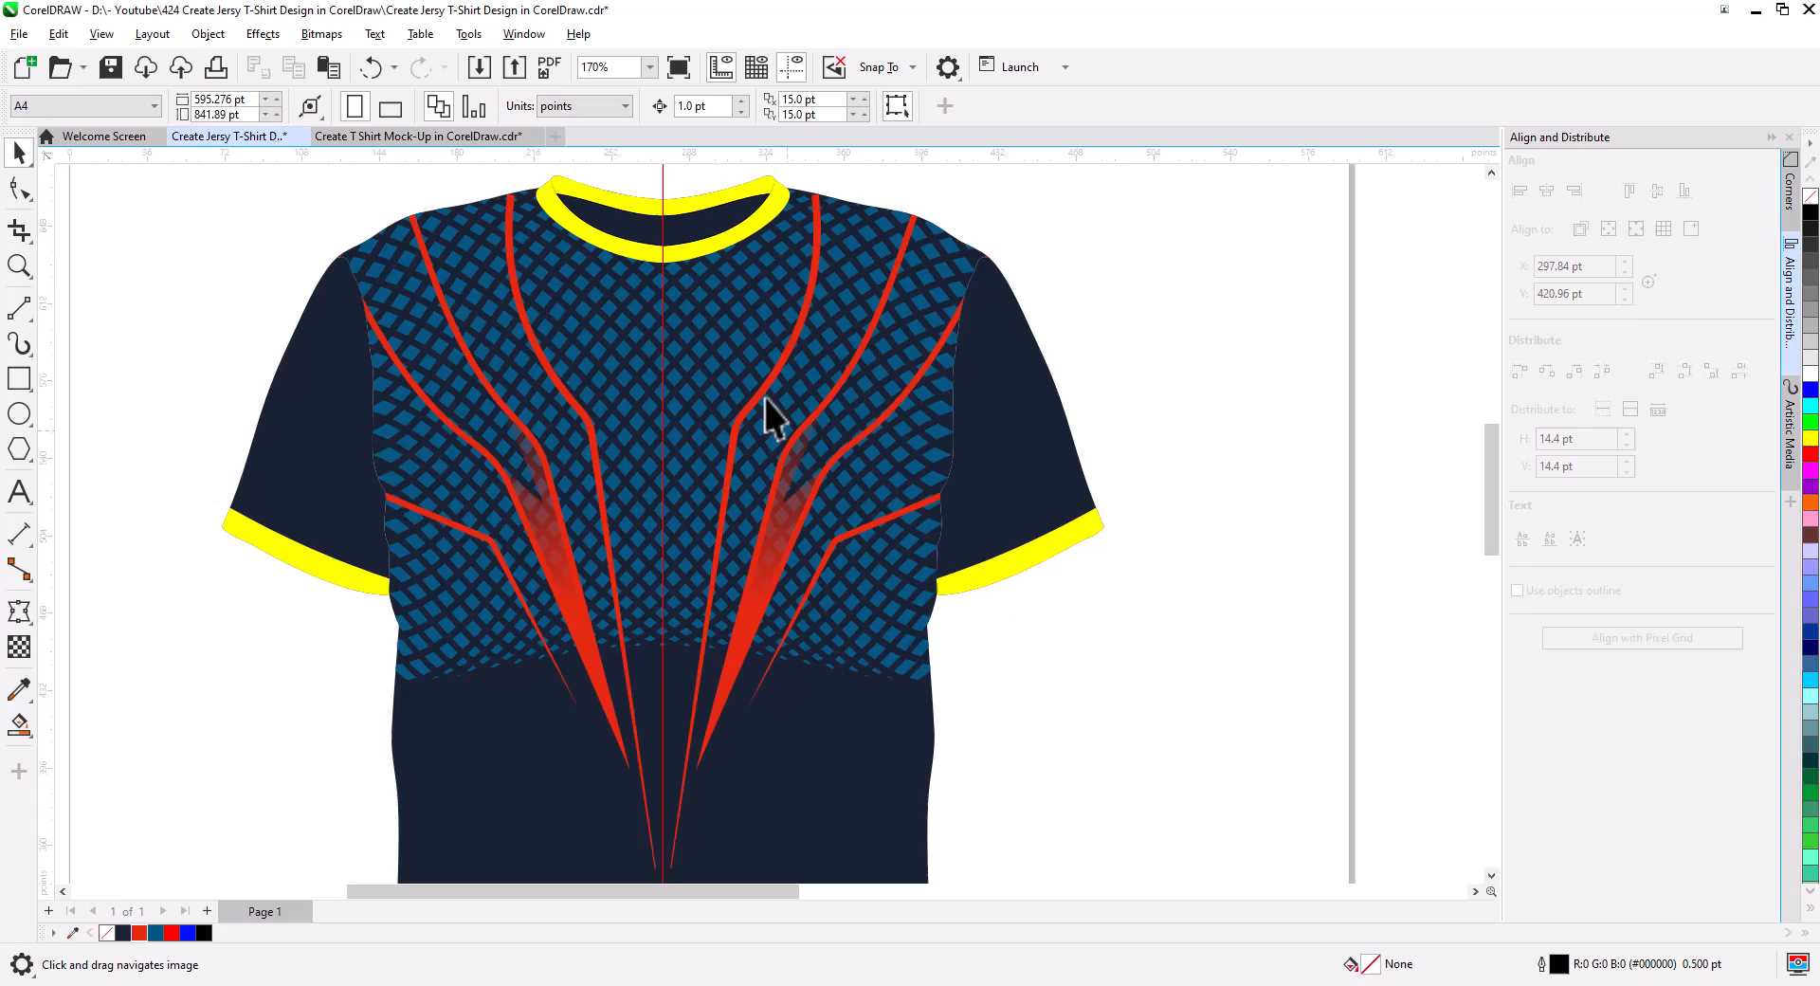
click(662, 178)
key(Delete)
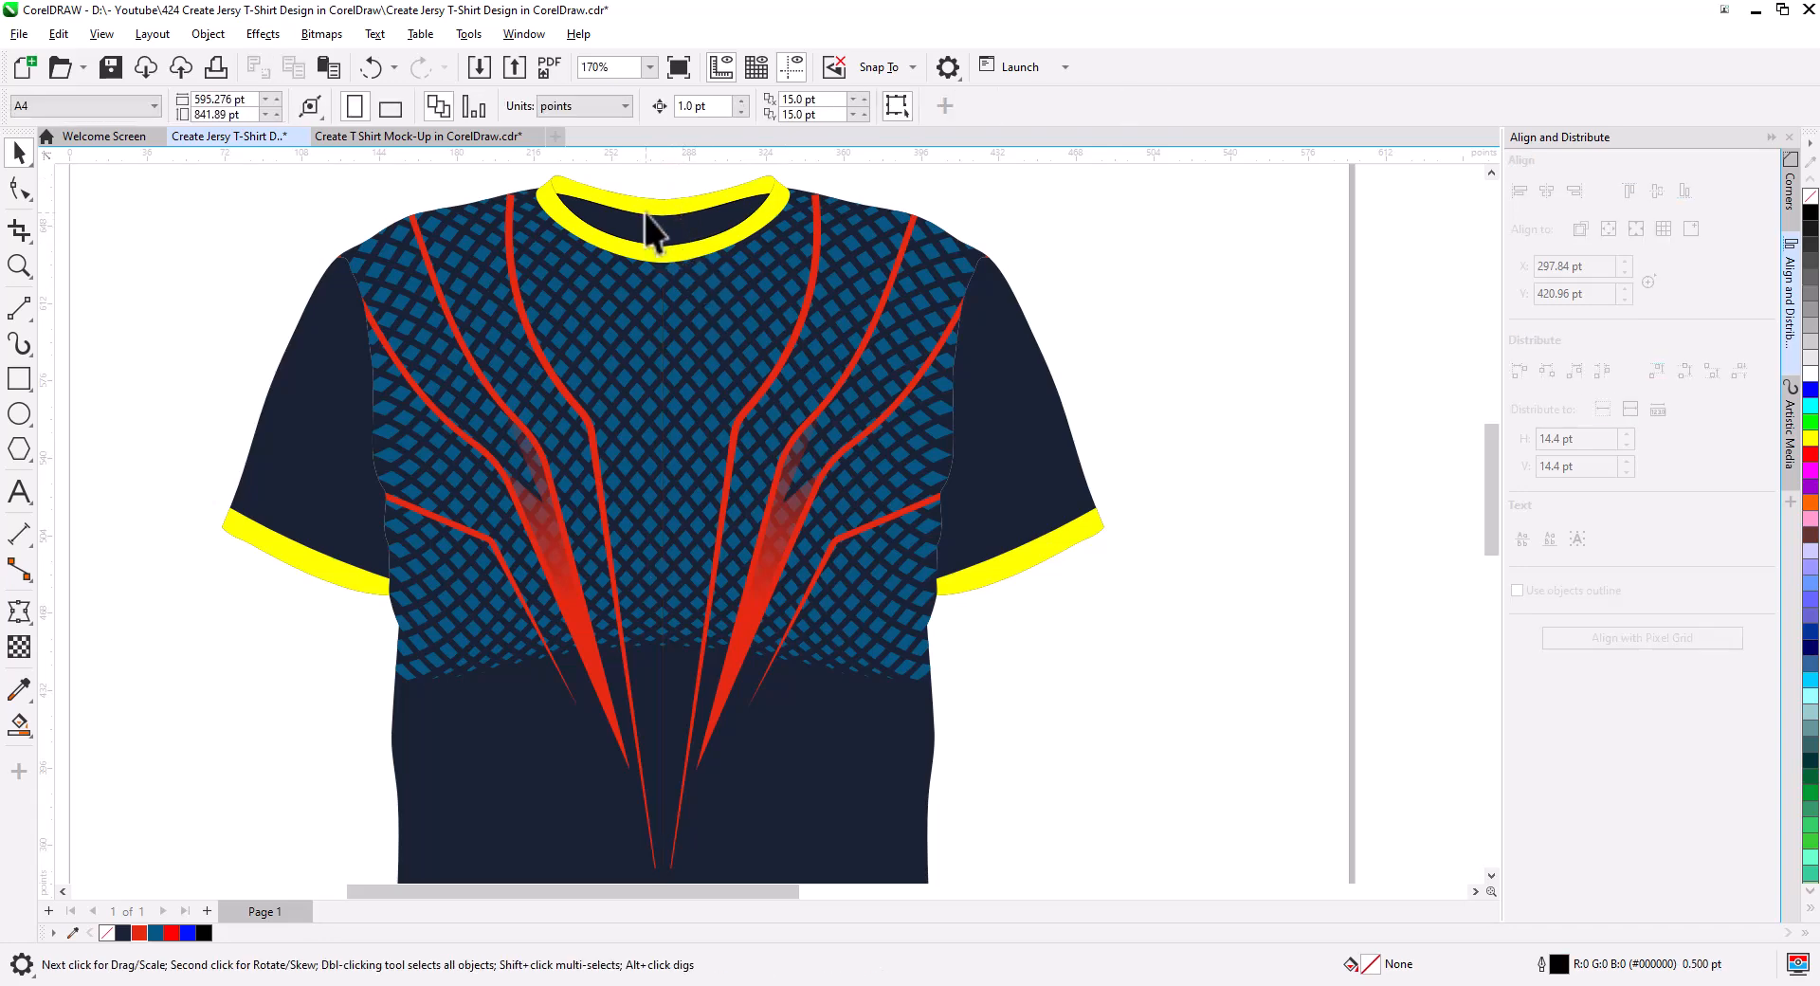
- Recolour the yellow collar bands and sleeve cuffs with the same red as the stripes
click(647, 210)
shift+click(624, 251)
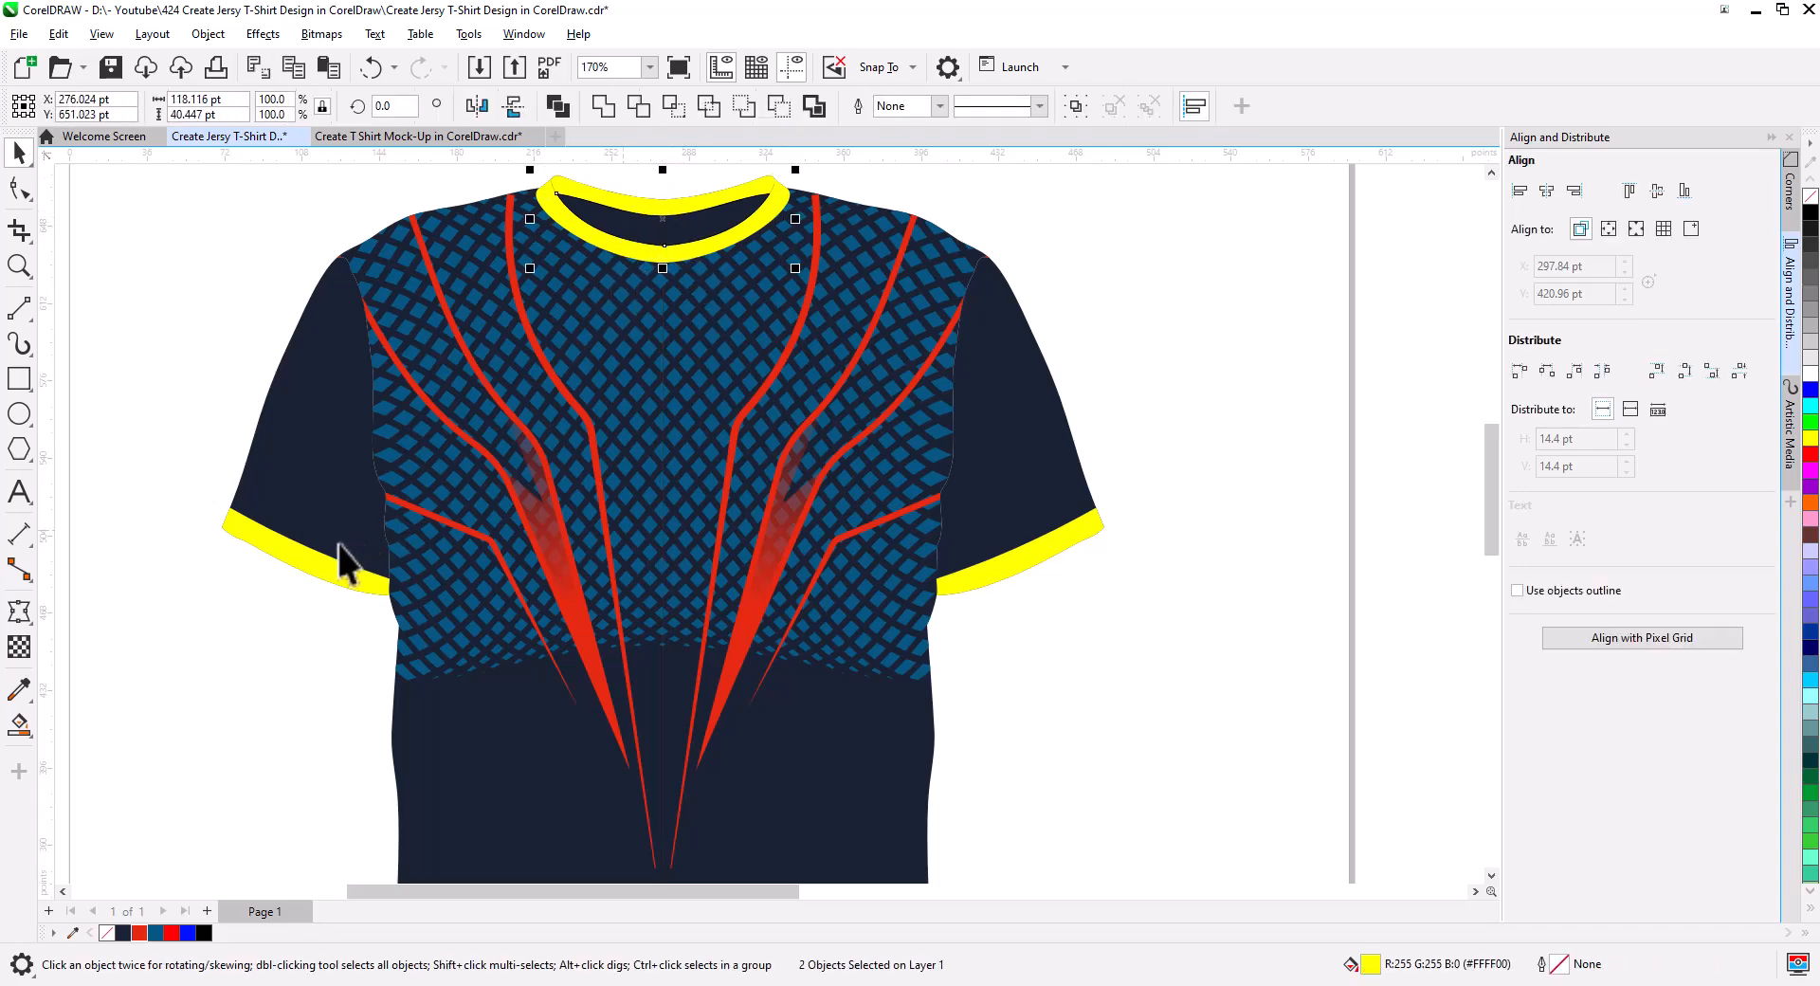
shift+click(320, 567)
click(138, 933)
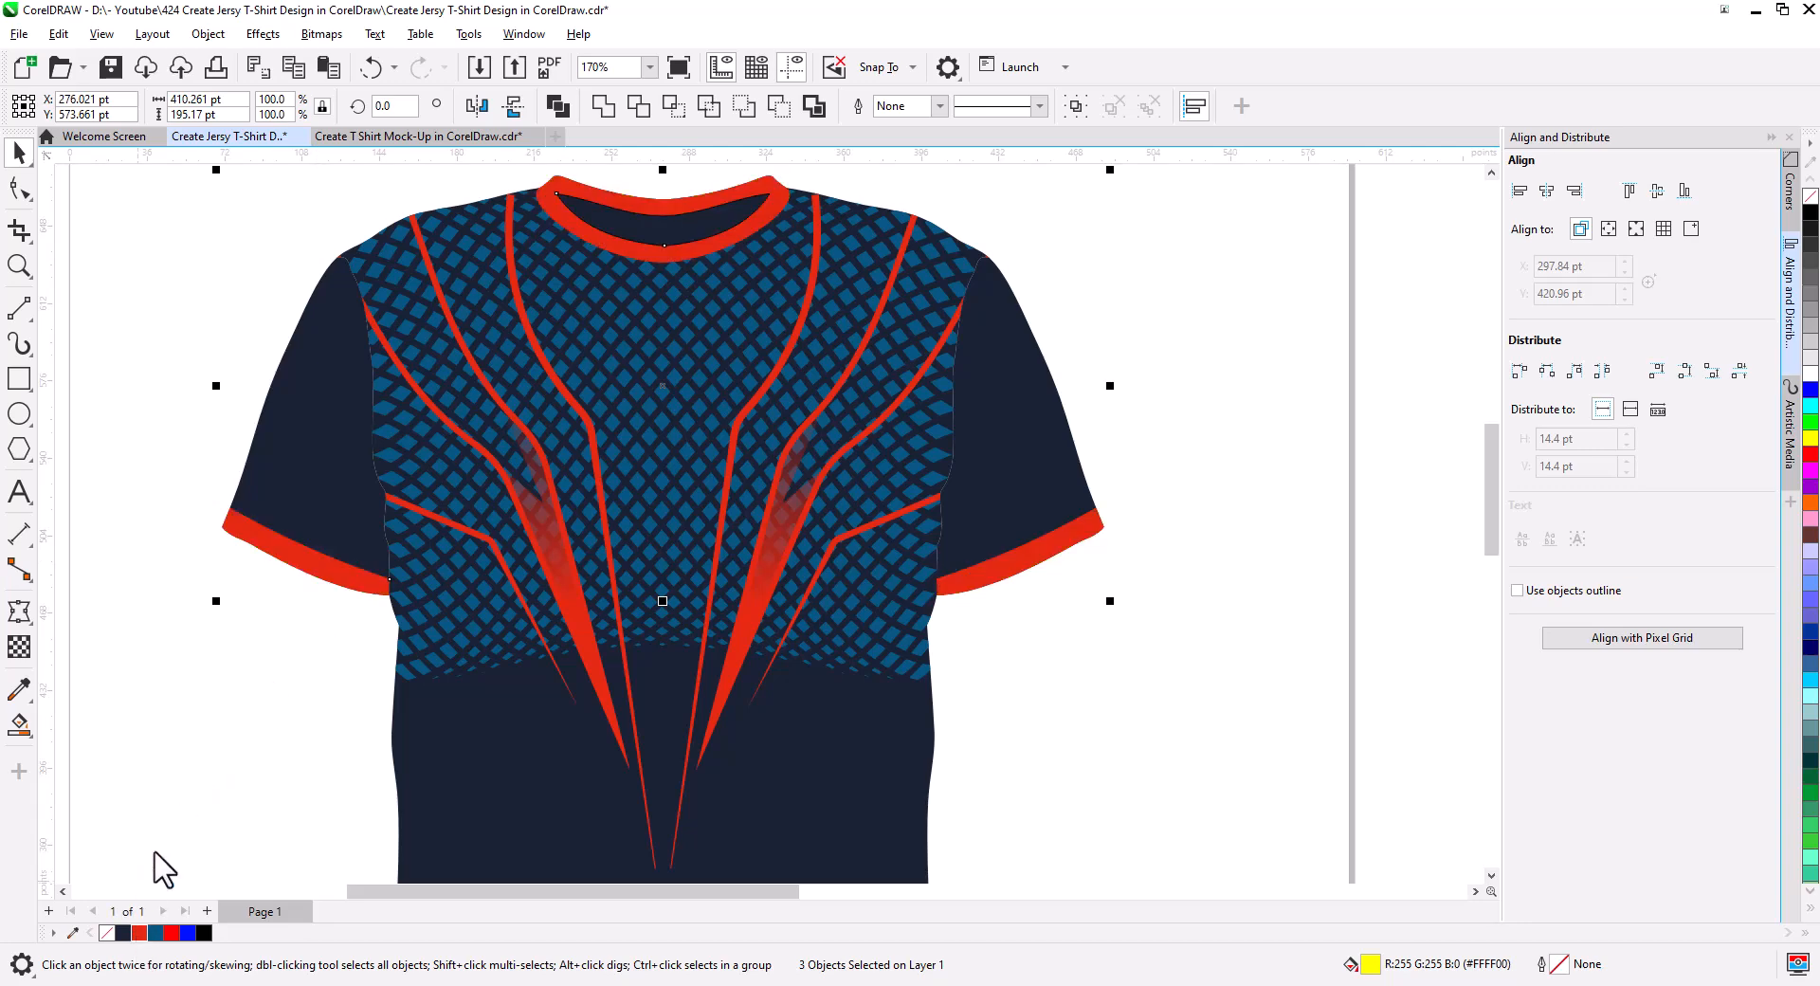
key(Escape)
- Examine the whole shirt front and the fading notched shape and stripe ends near the sleeve seam
scroll(606, 670, down, 3)
scroll(700, 624, down, 1)
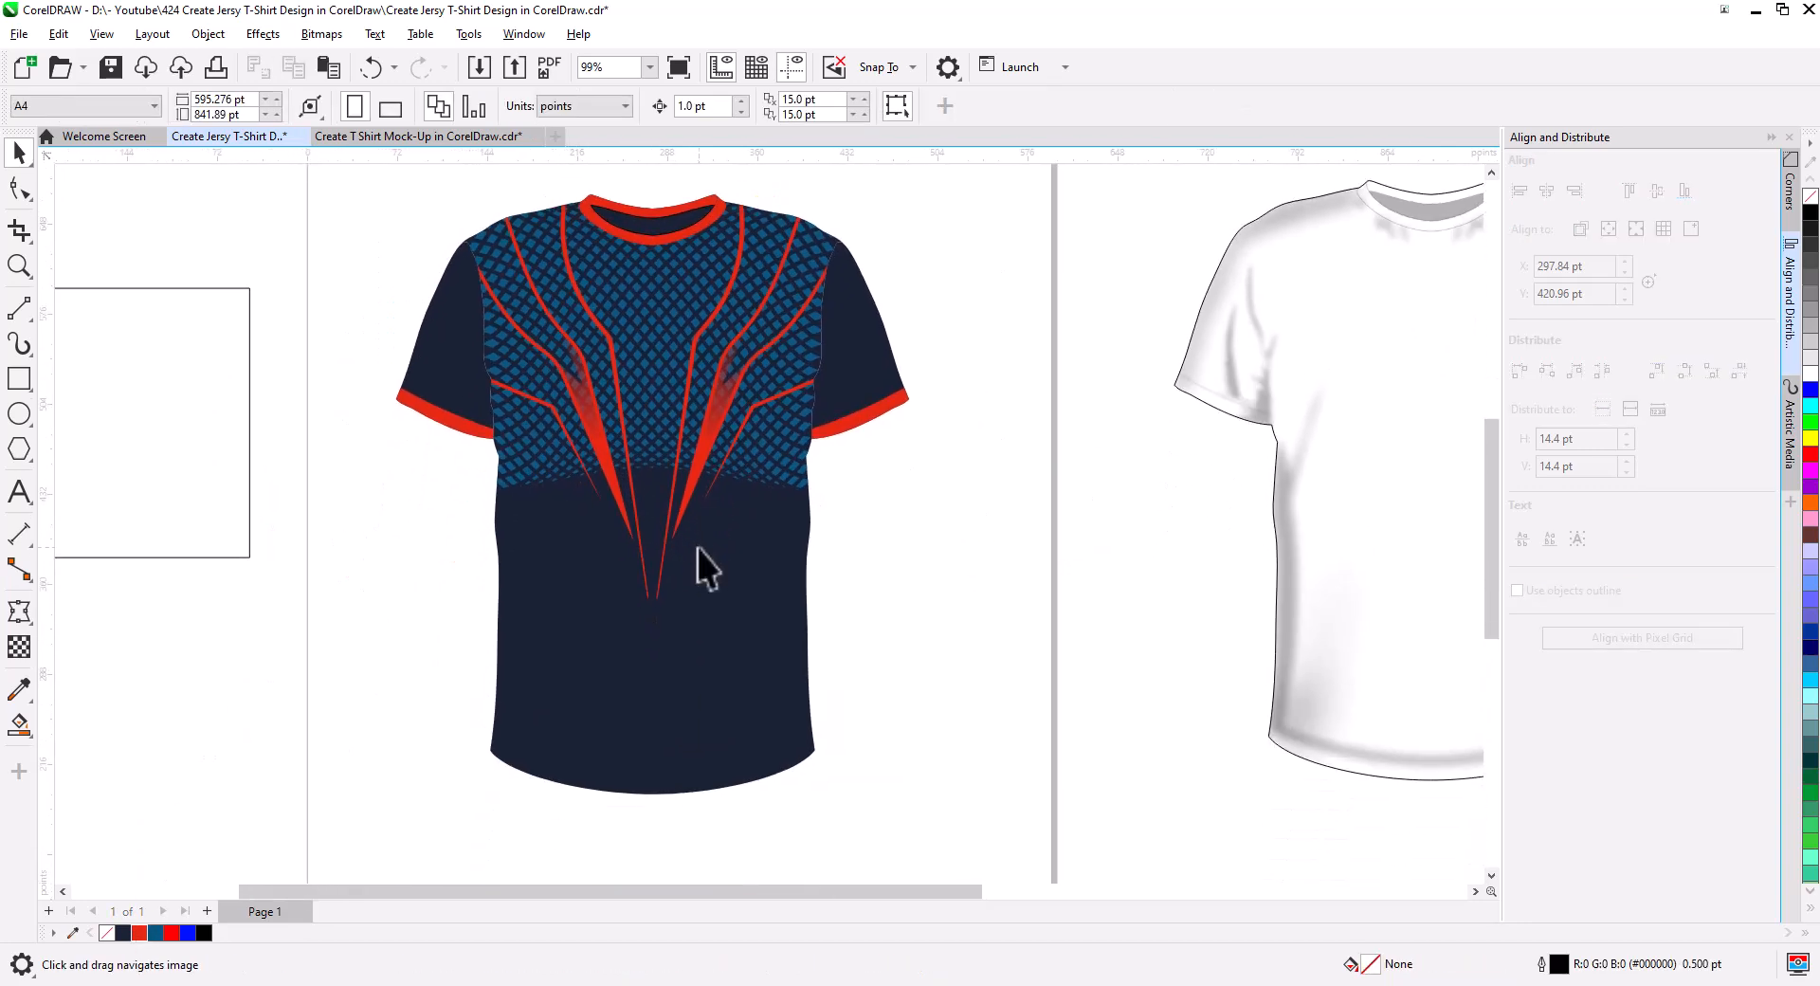
drag(712, 574, 641, 628)
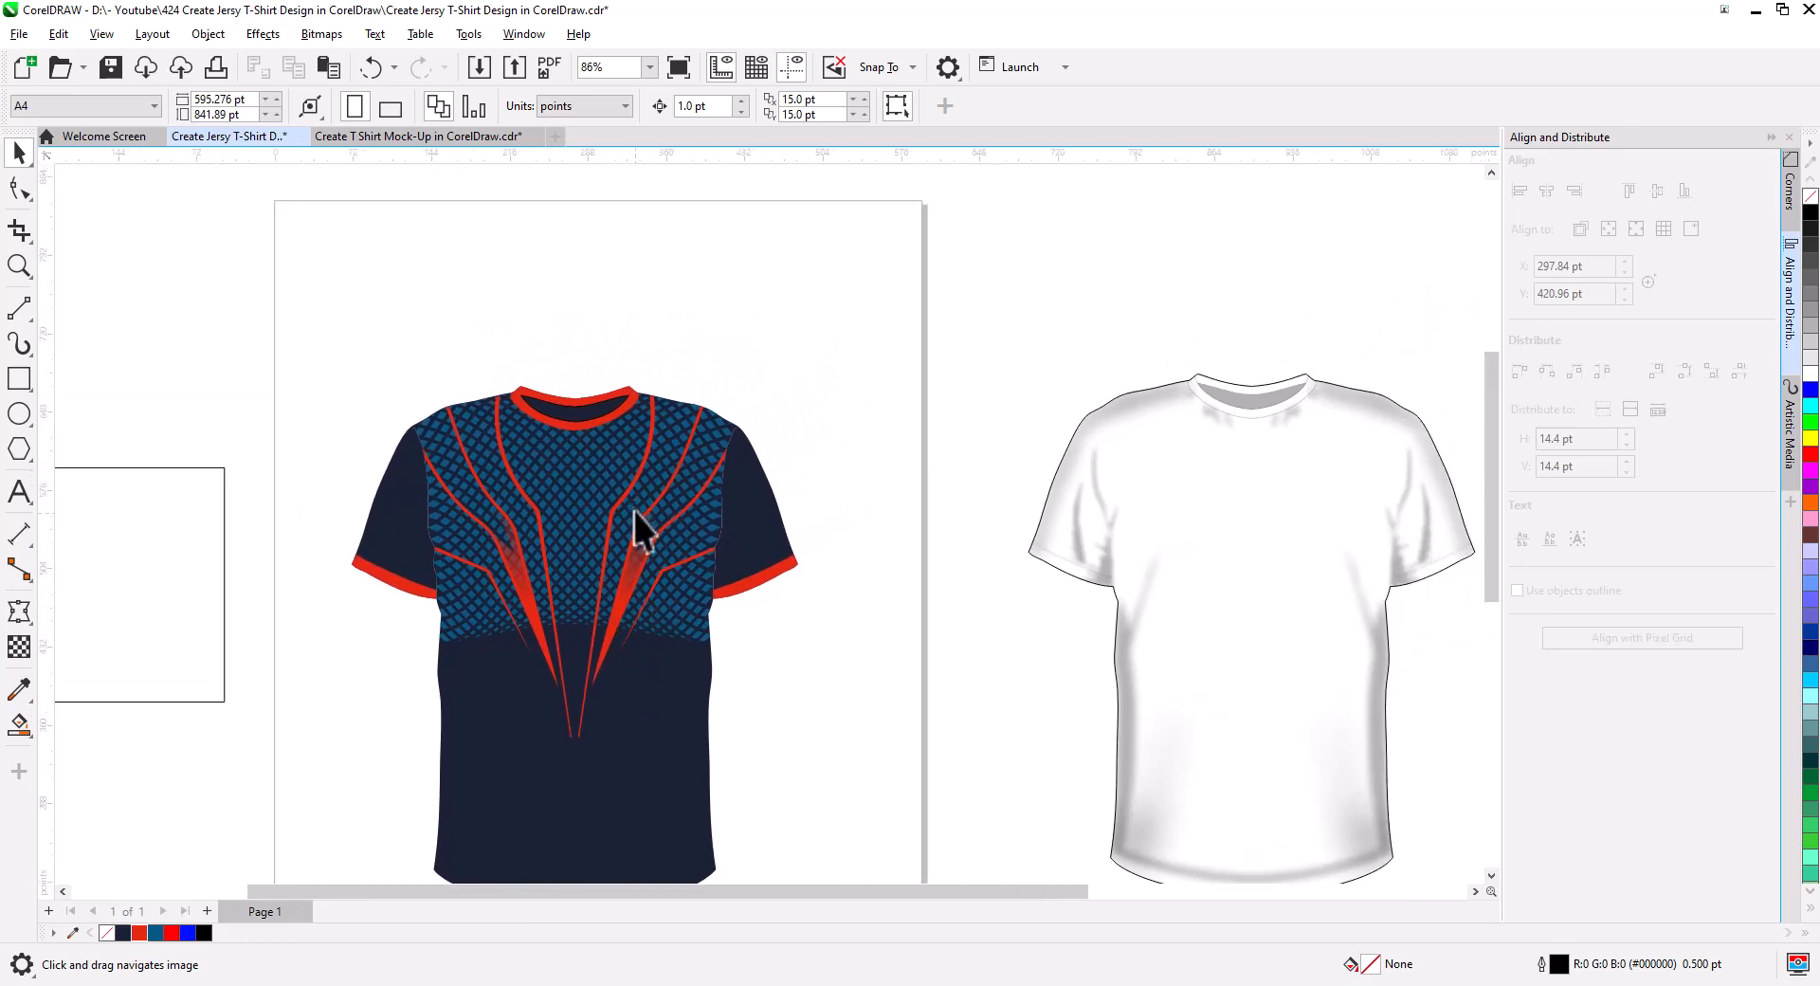
scroll(636, 537, up, 1)
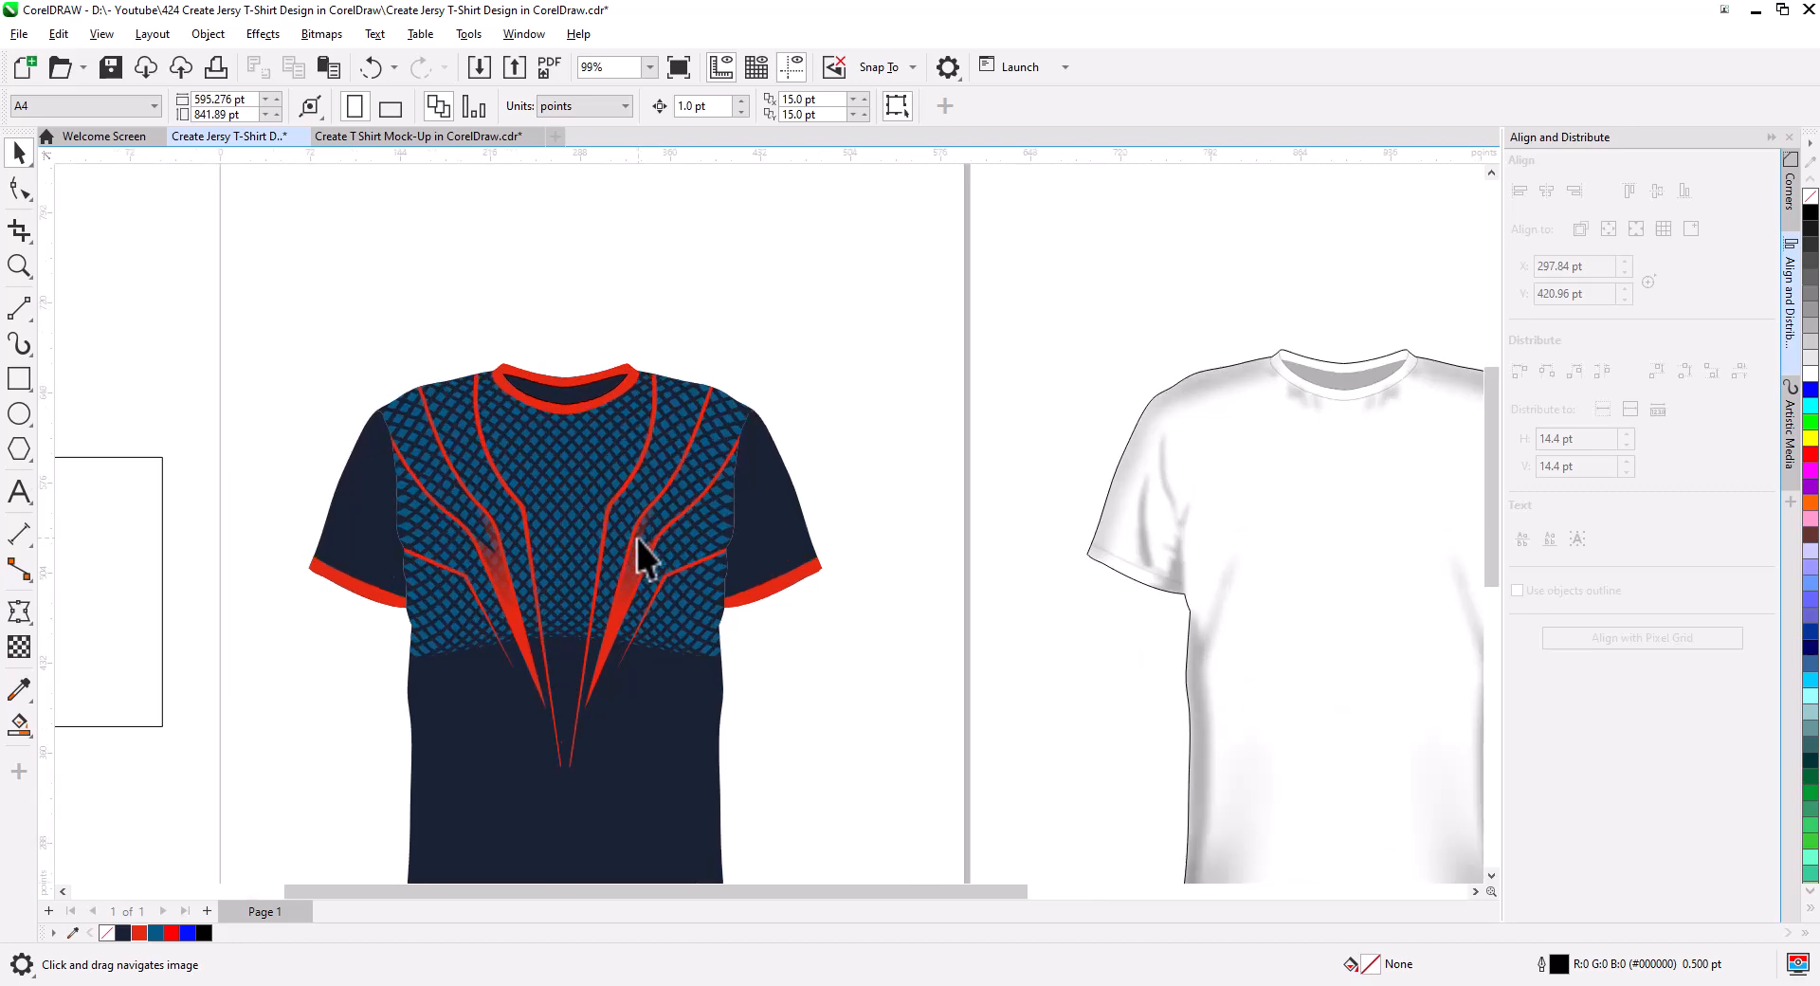
scroll(637, 545, up, 1)
scroll(625, 542, up, 5)
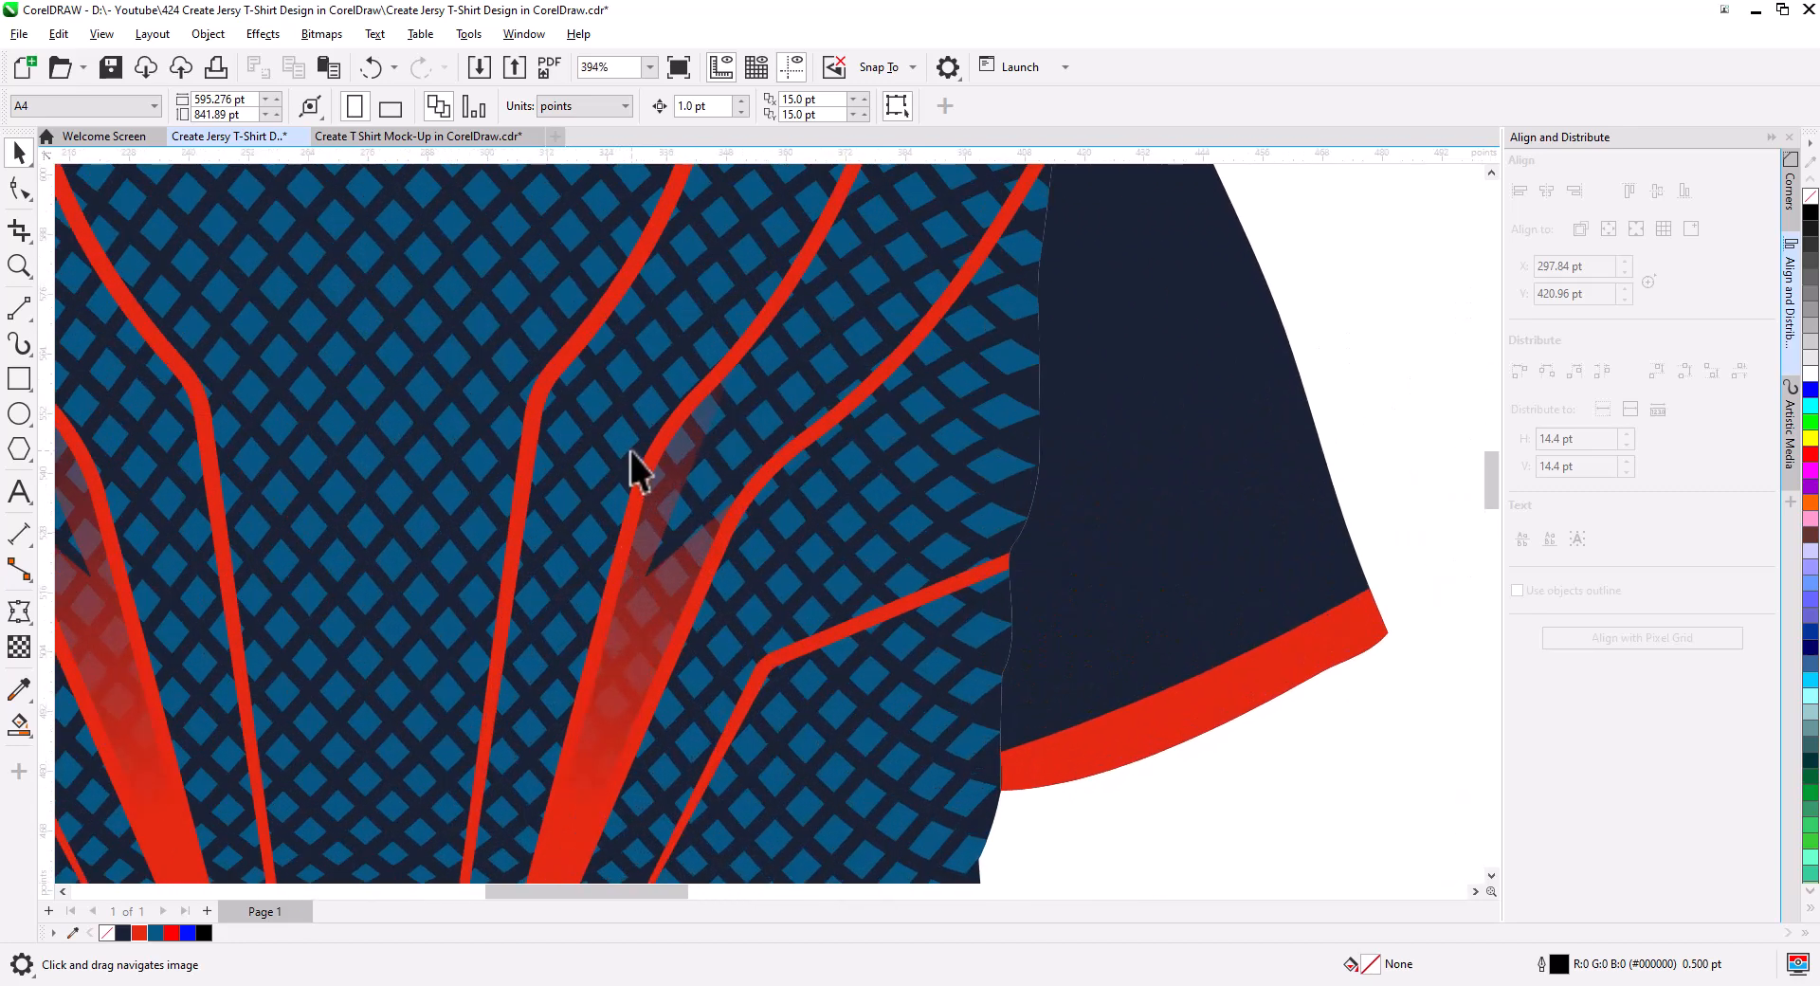
drag(629, 455, 609, 595)
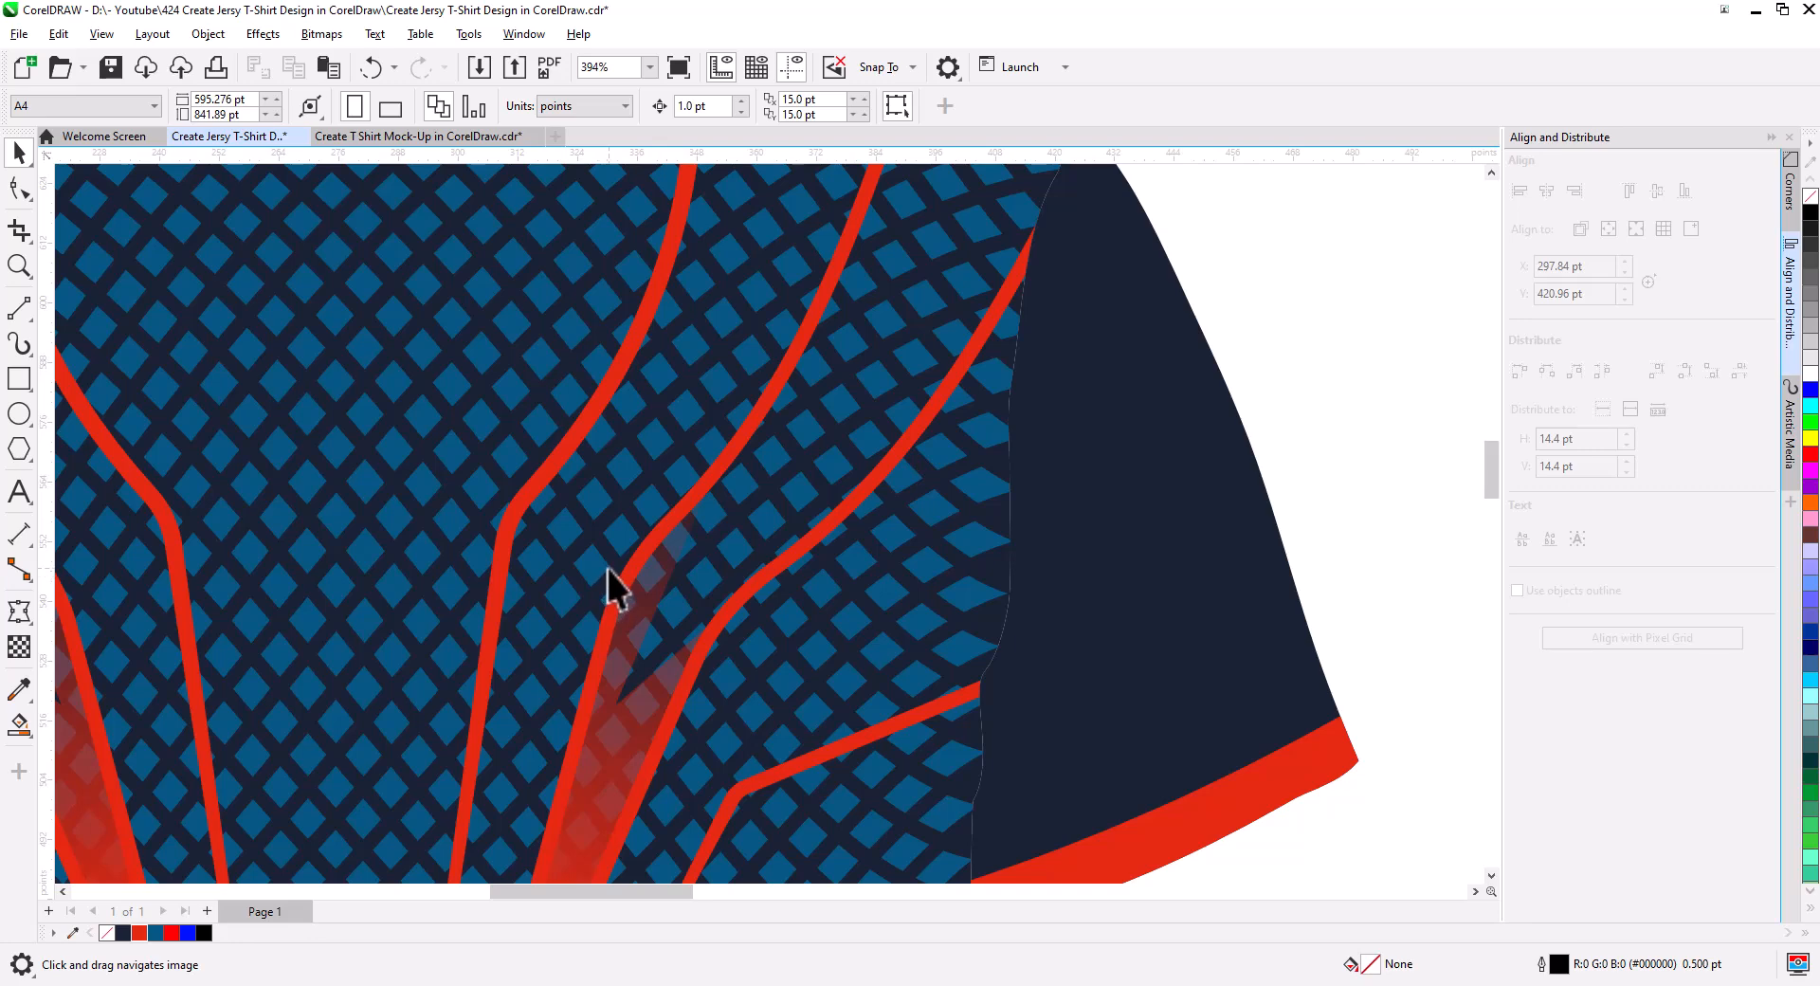
drag(679, 540, 601, 602)
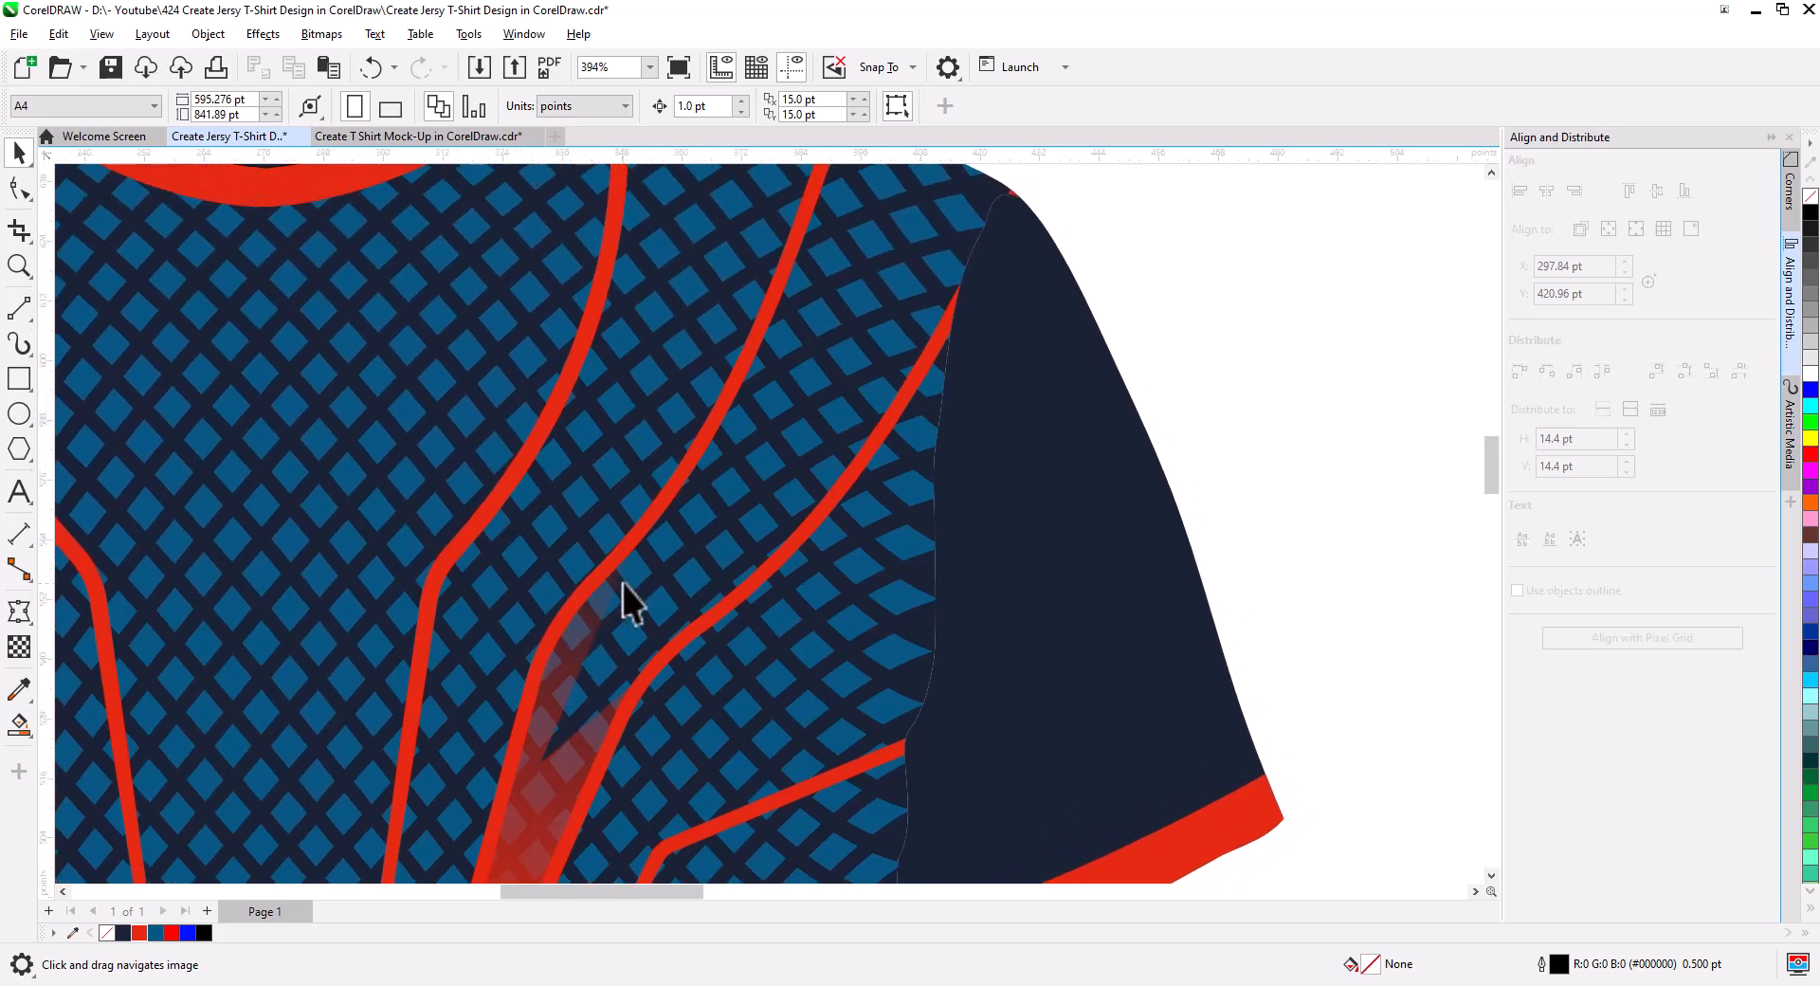
- Add the text "YOUR TEXT HERE" beside the shirt's right-hand sleeve and set it in Bebas Neue
scroll(683, 555, down, 1)
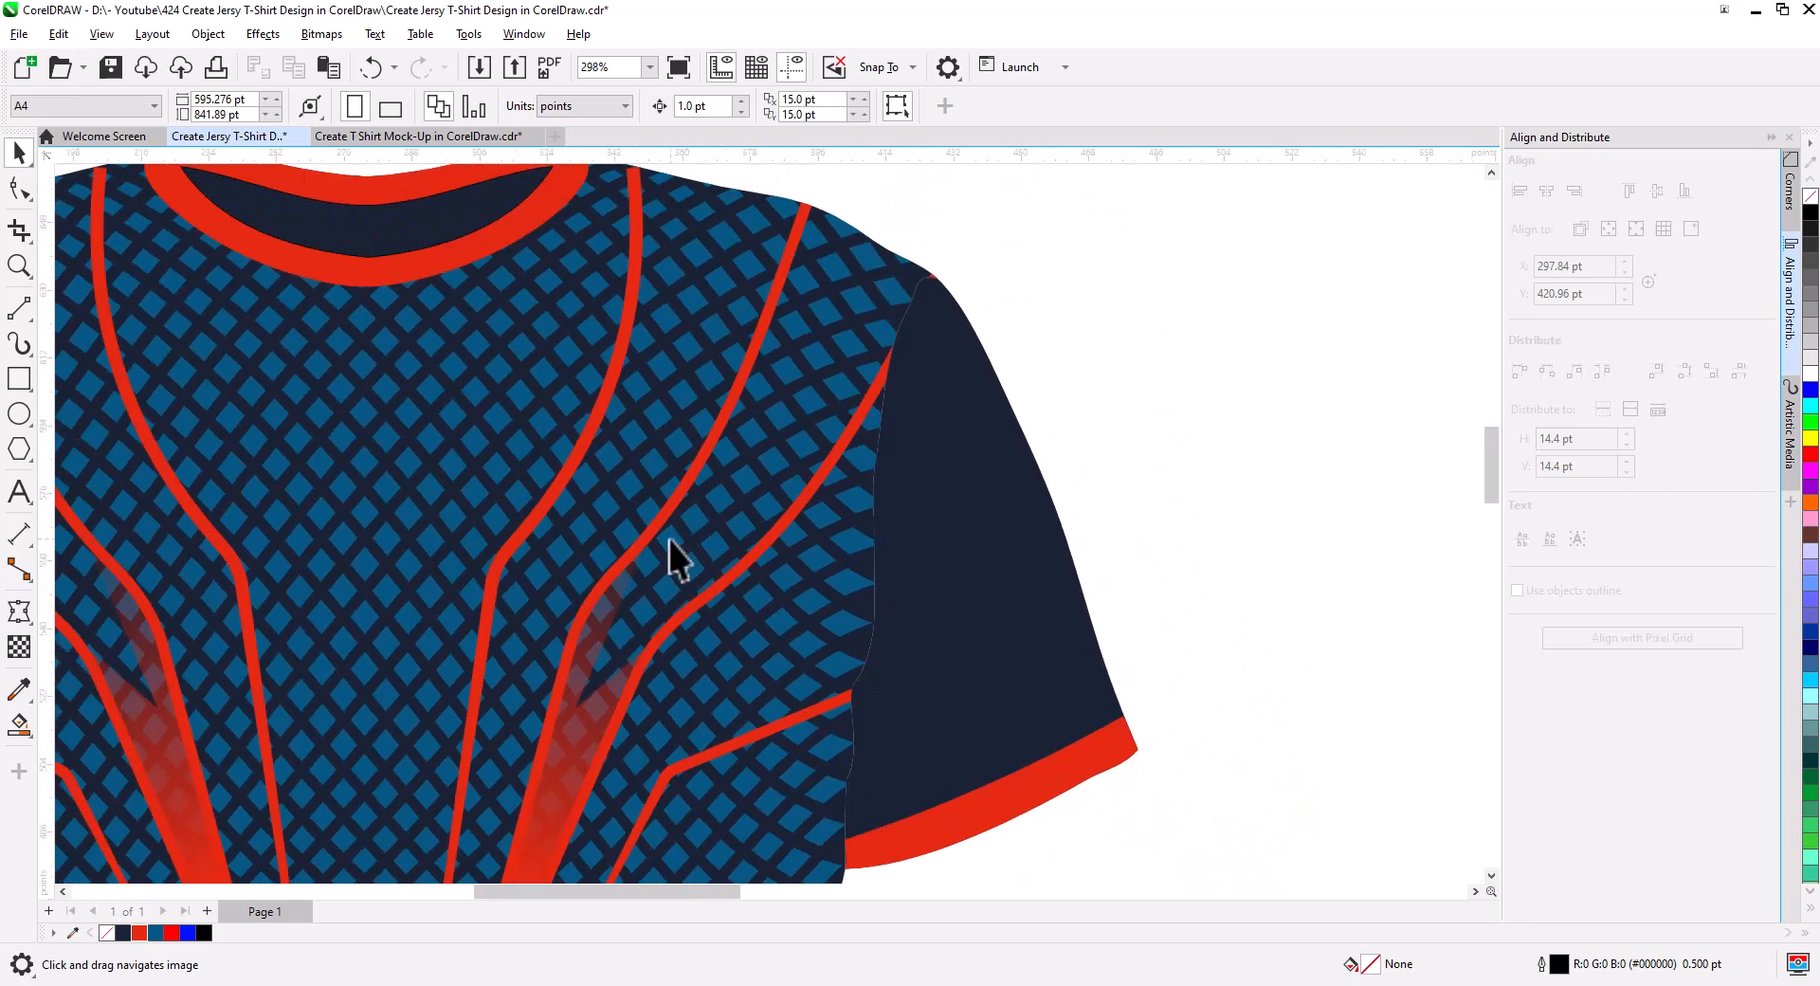
click(17, 491)
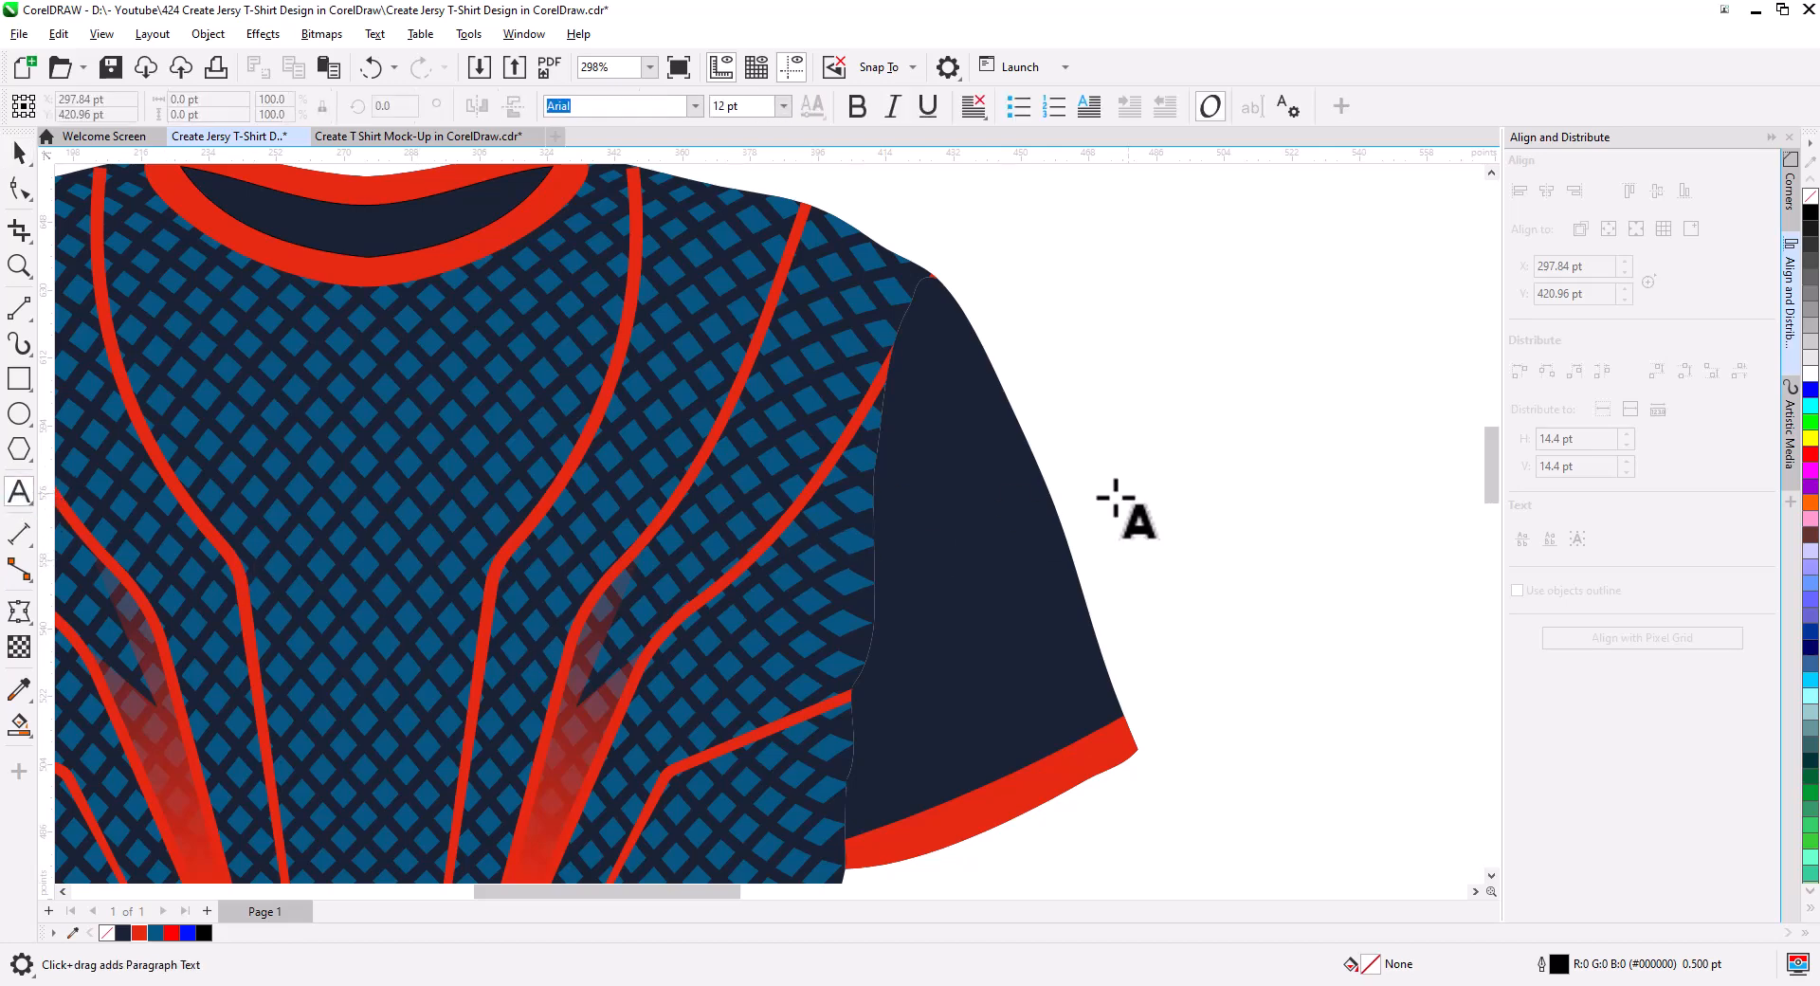
click(1183, 521)
text(YOUR TEXT HERE)
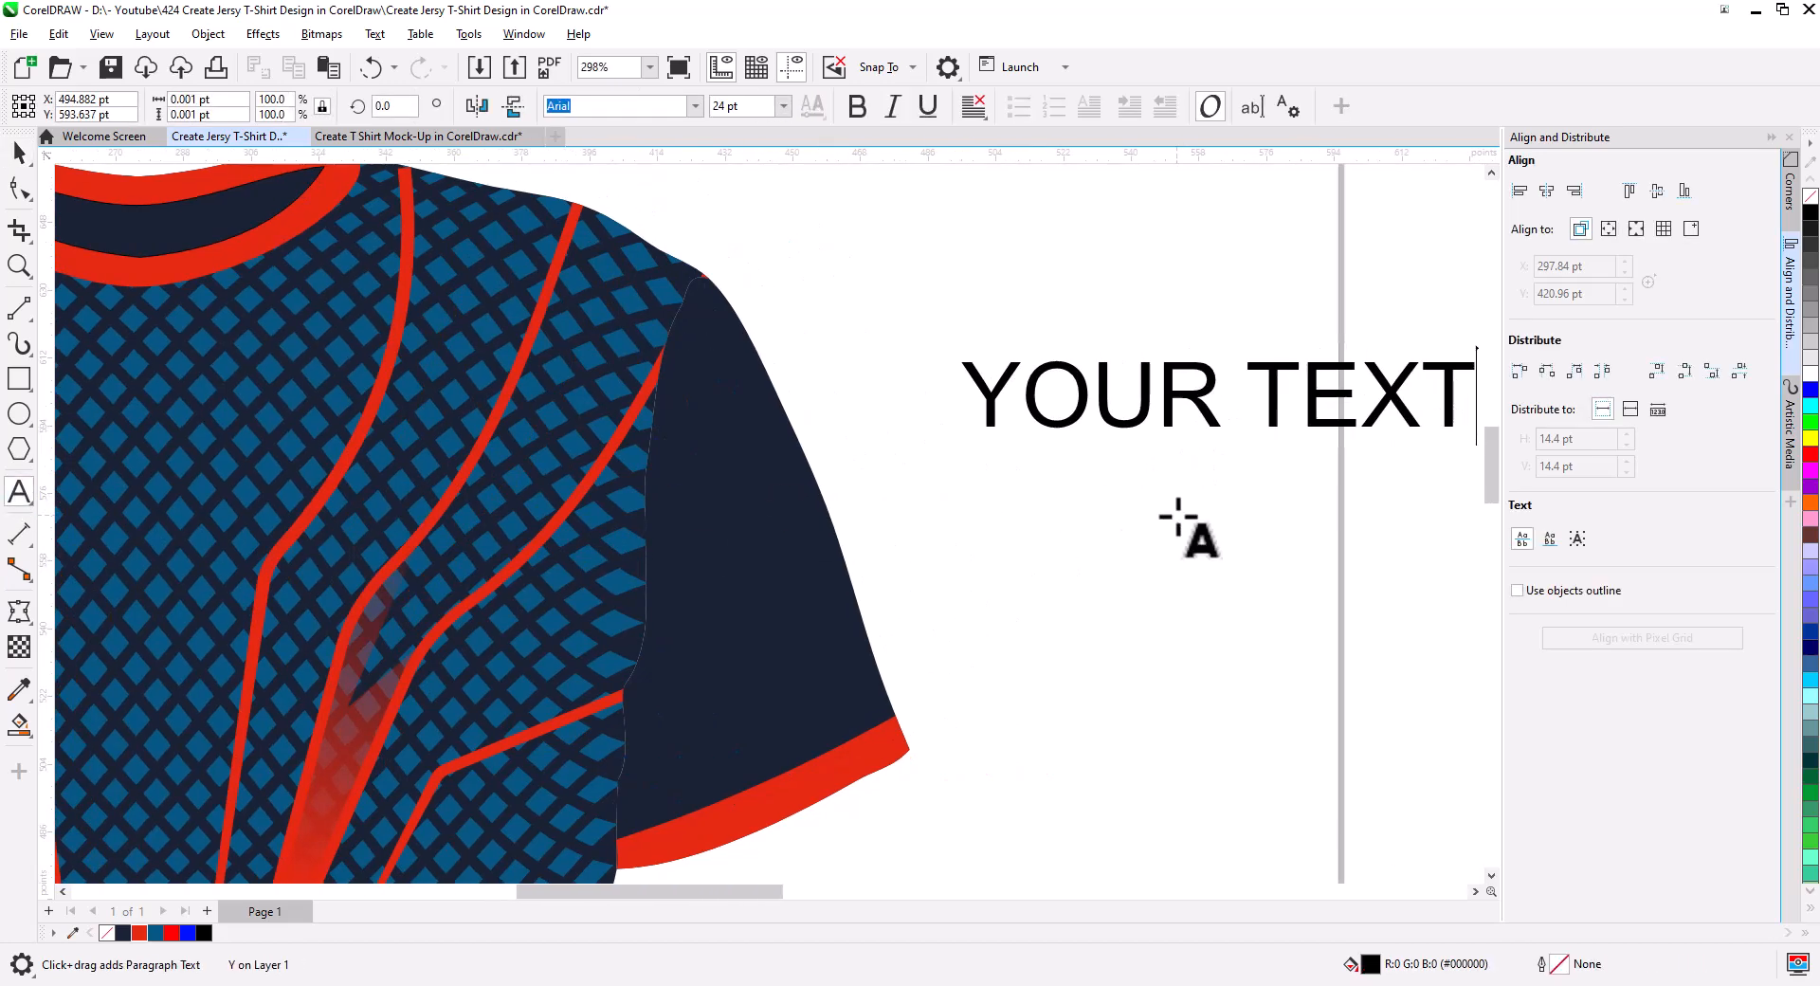
click(19, 152)
click(695, 106)
click(673, 167)
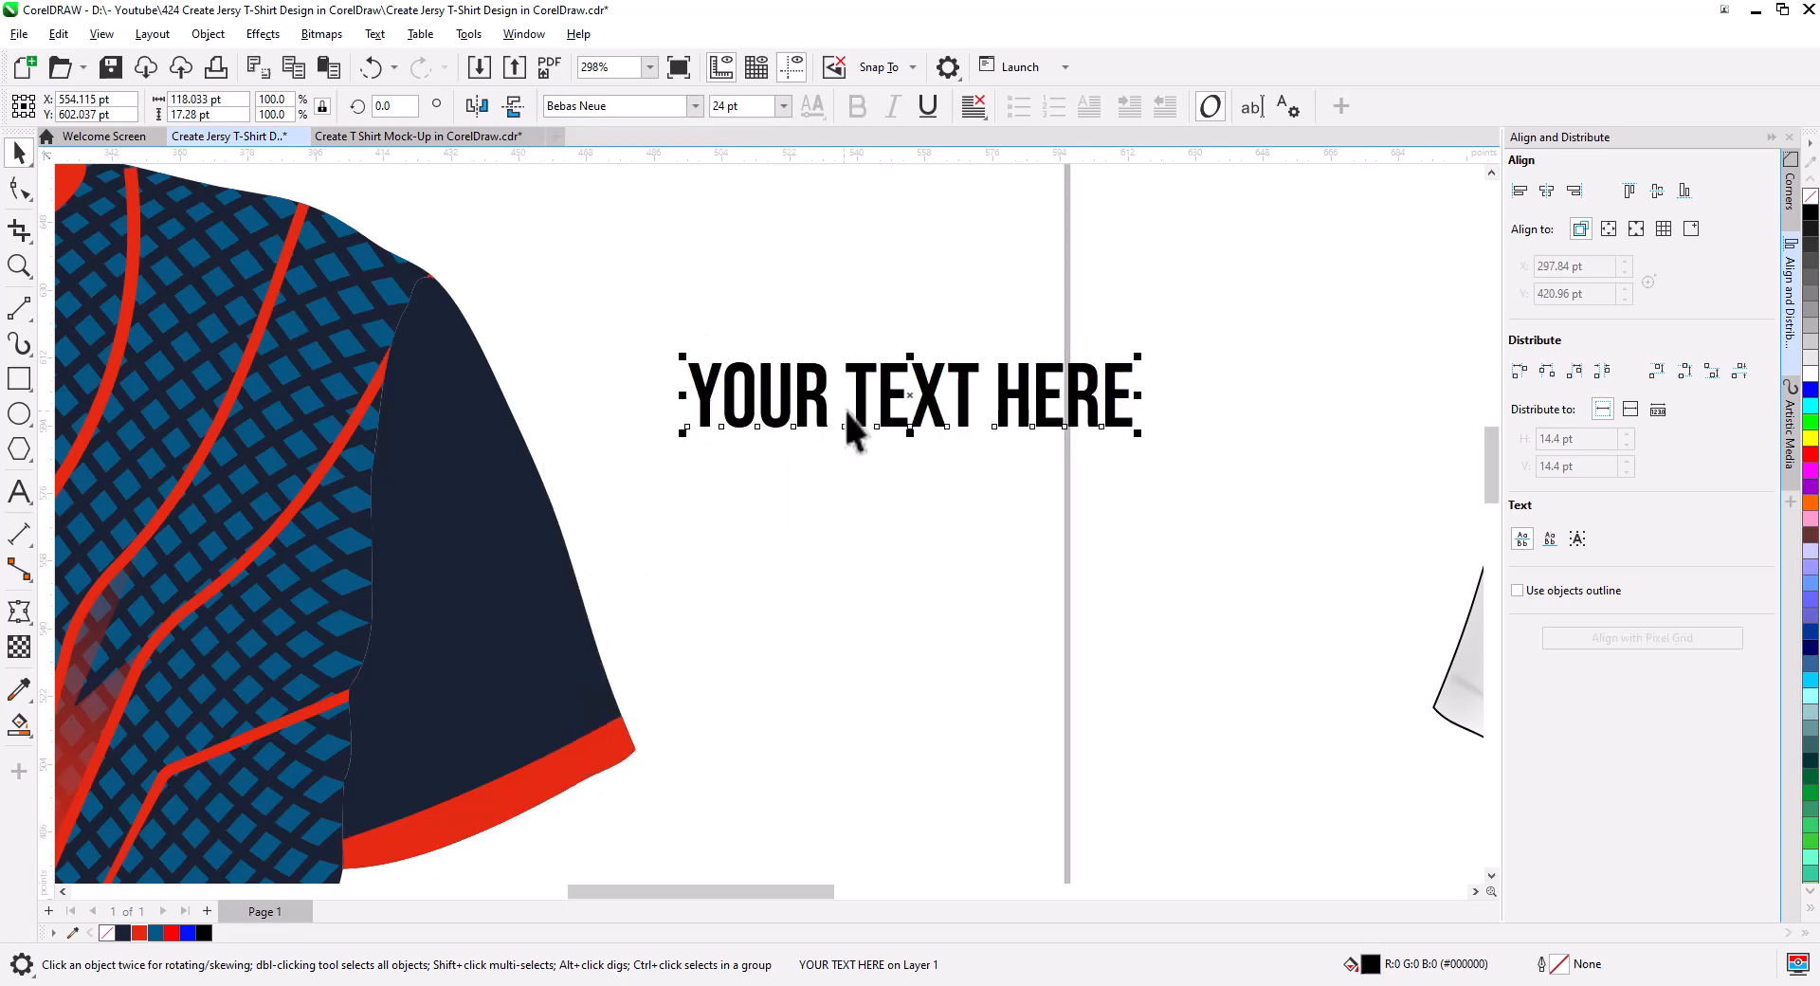
- Shrink the text to about 80 pt wide and place it against the outer edge of the sleeve
drag(853, 427, 684, 469)
drag(969, 471, 828, 454)
drag(744, 557, 1118, 609)
scroll(601, 532, up, 1)
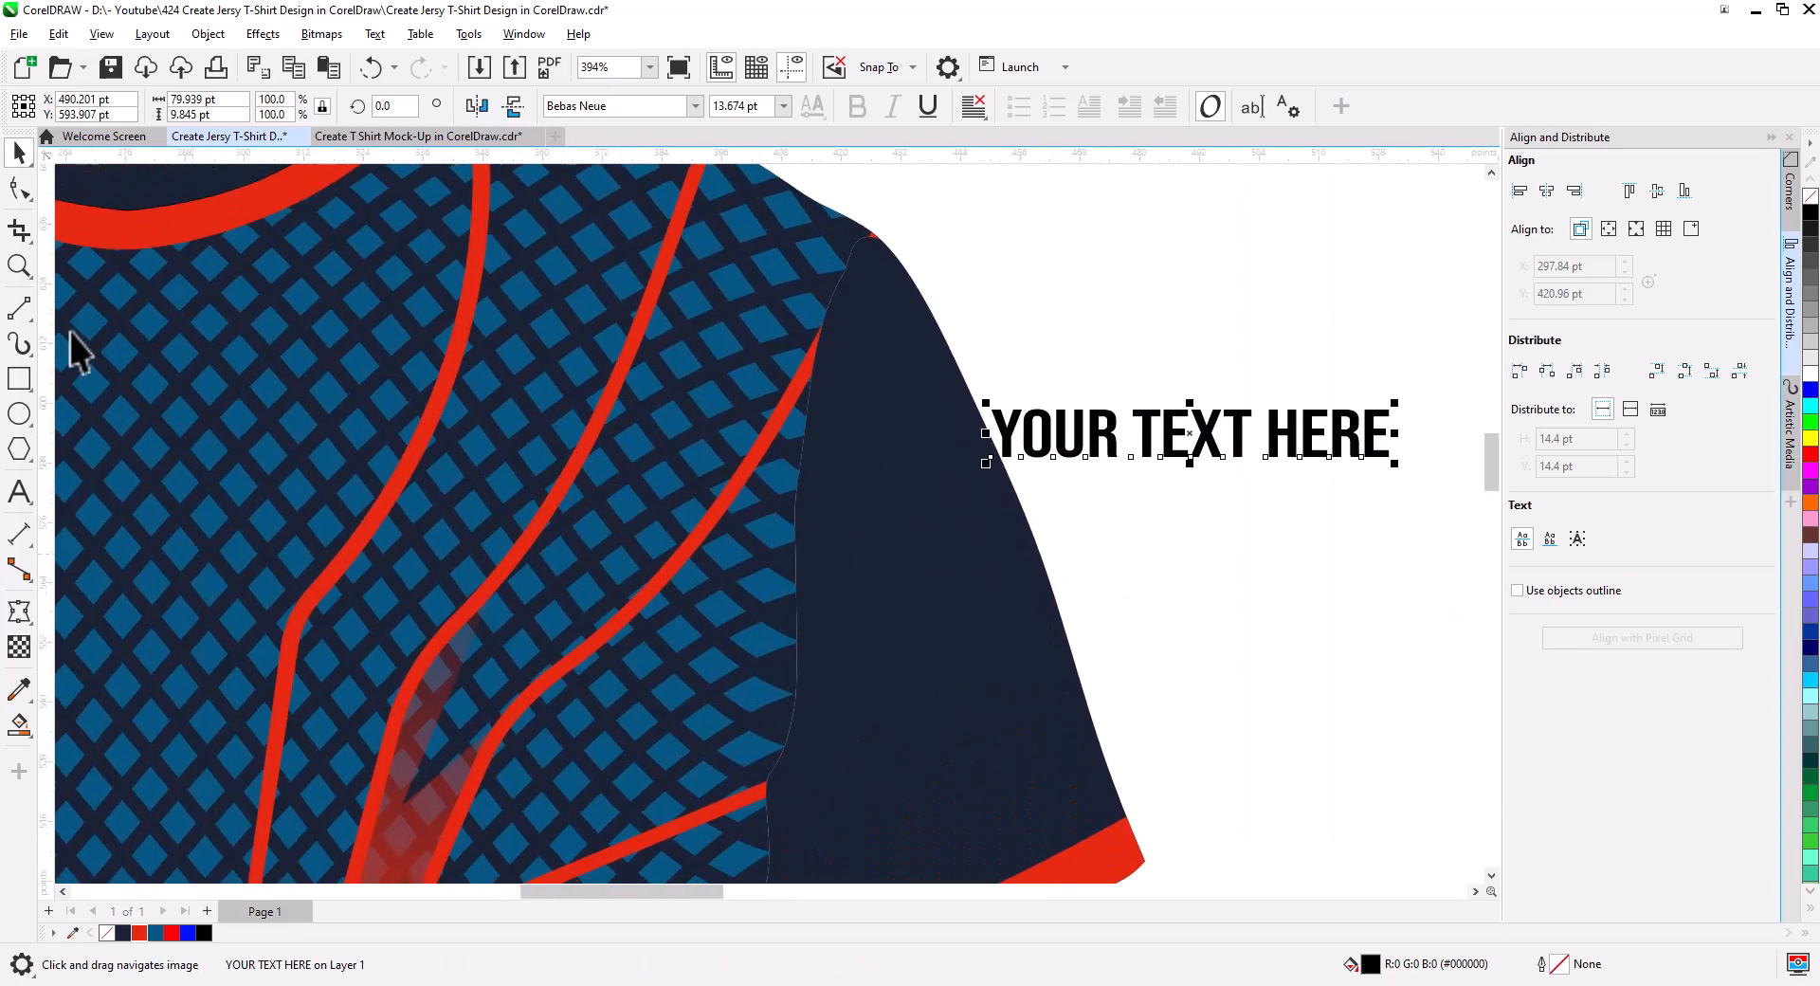
- Draw a line along the upper part of the middle right-hand stripe, bend it to the stripe's curve and shift it slightly inward
click(19, 318)
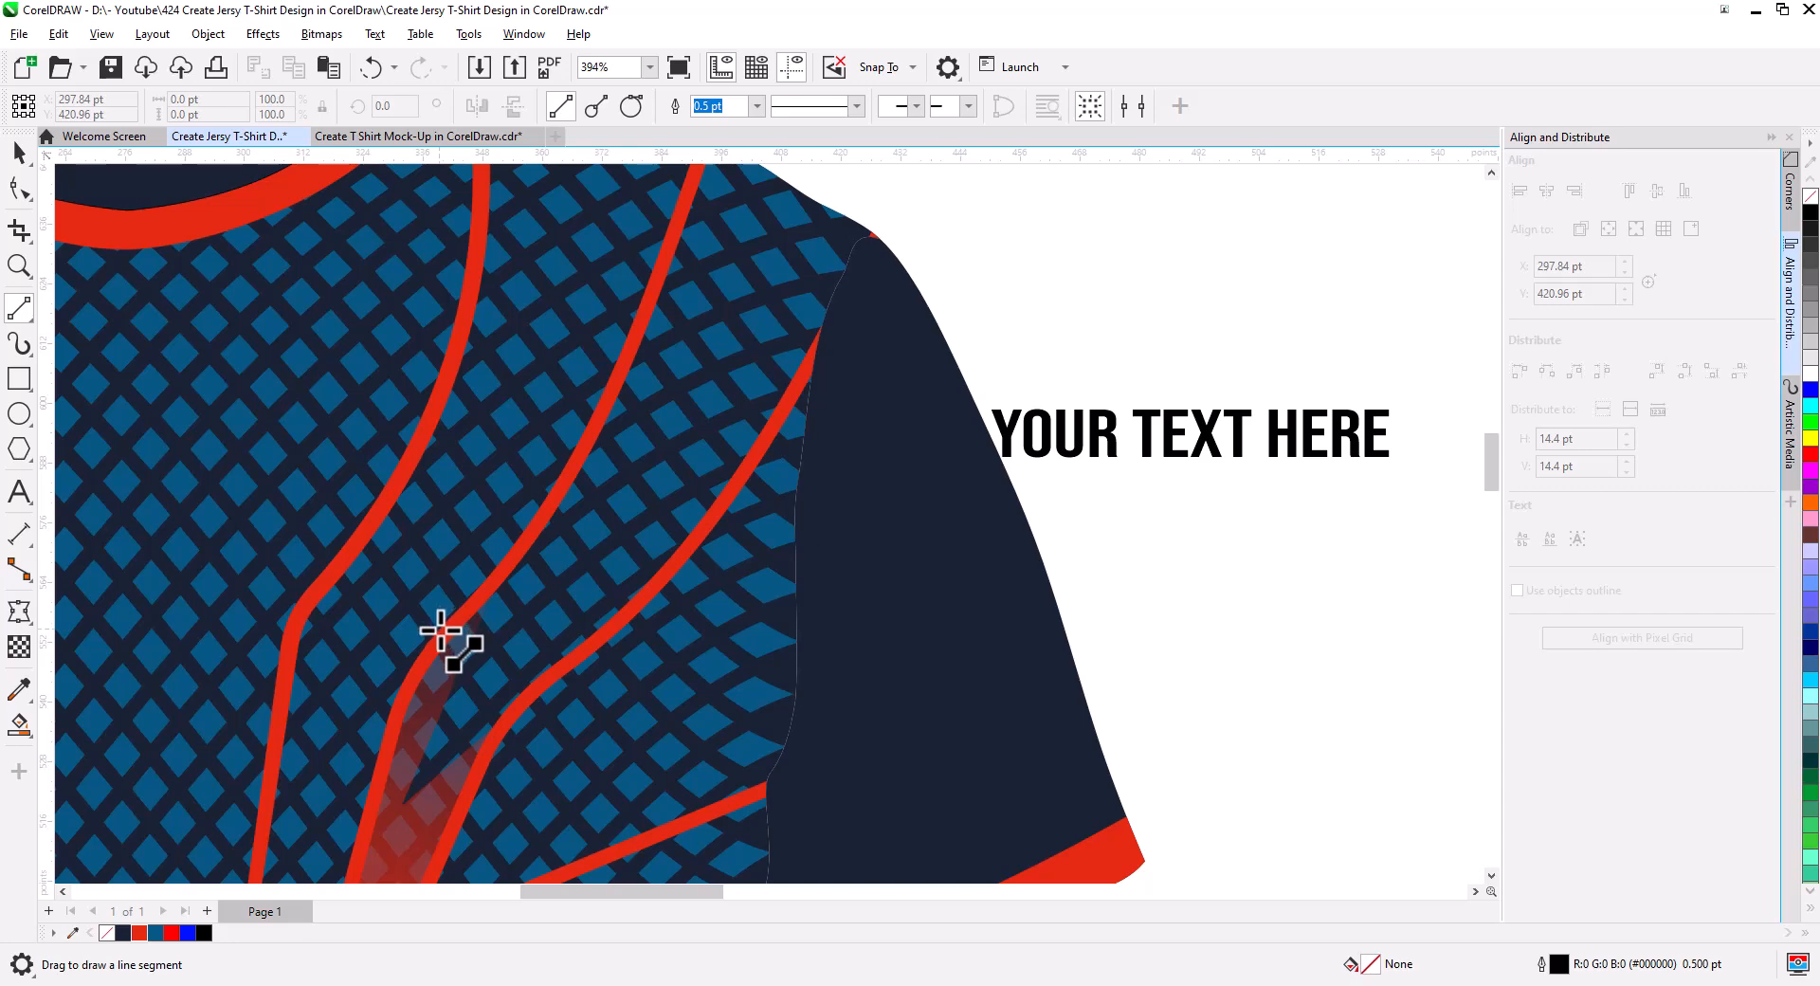
drag(441, 628, 684, 181)
click(19, 187)
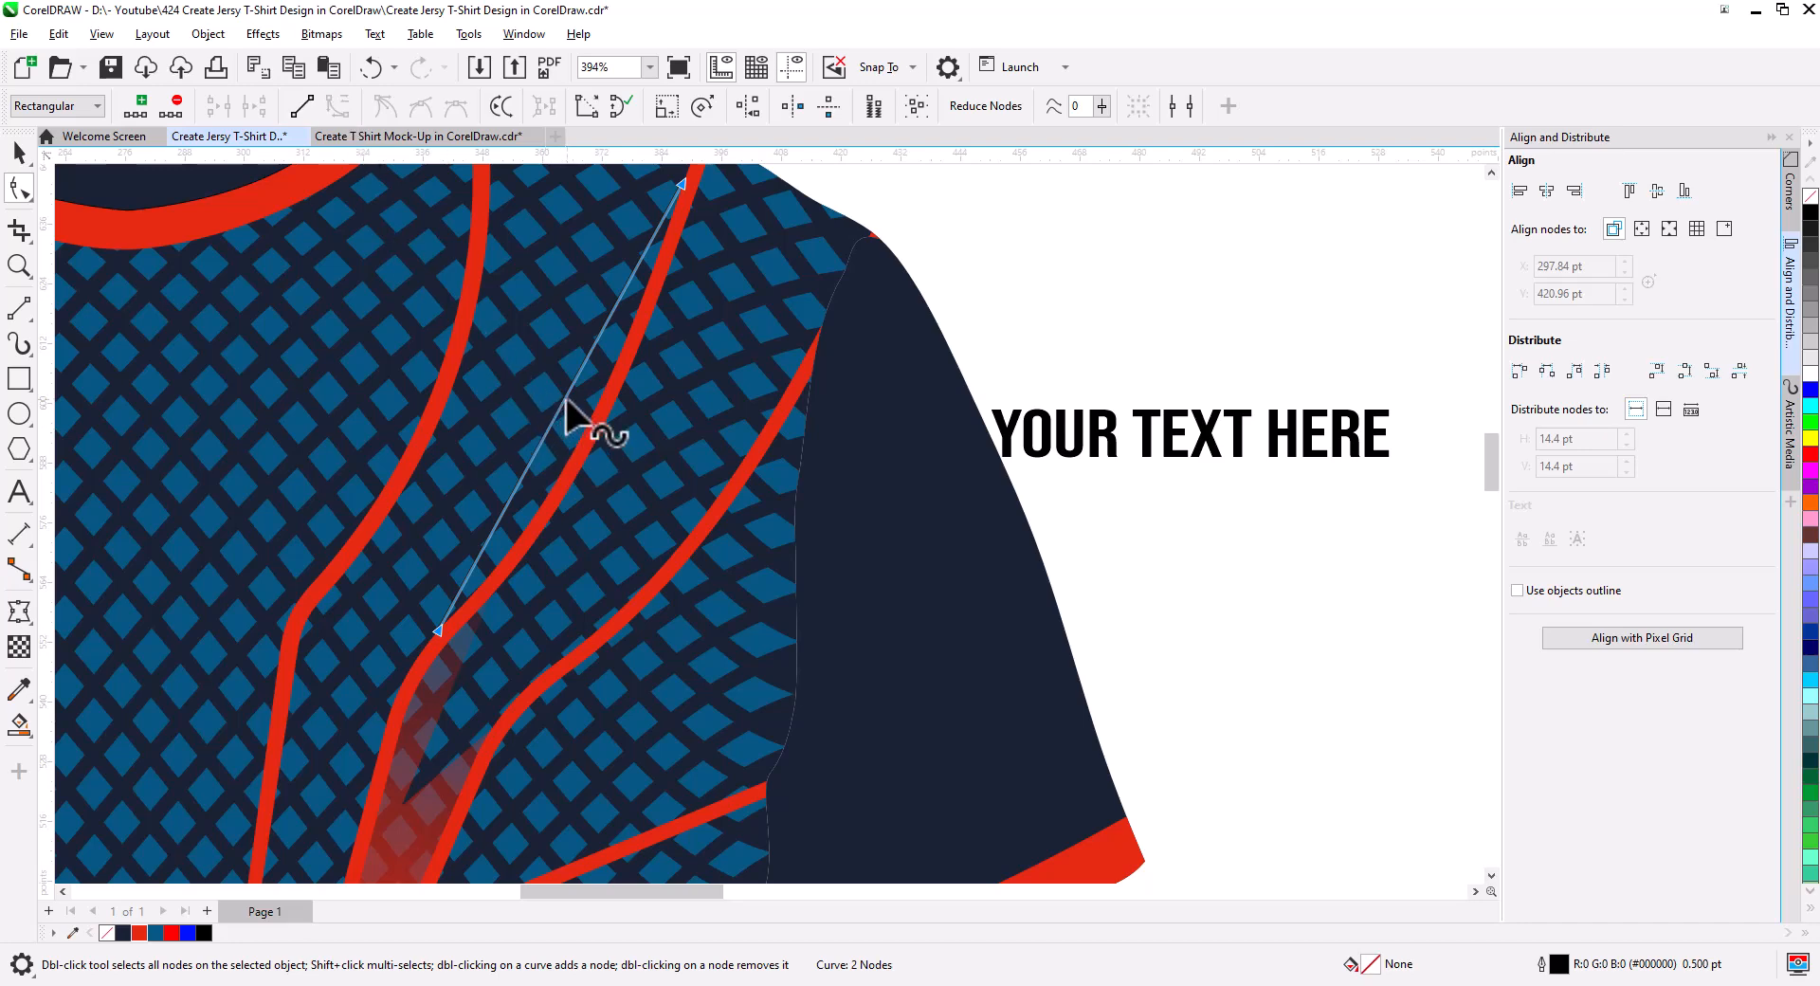
drag(562, 400, 586, 422)
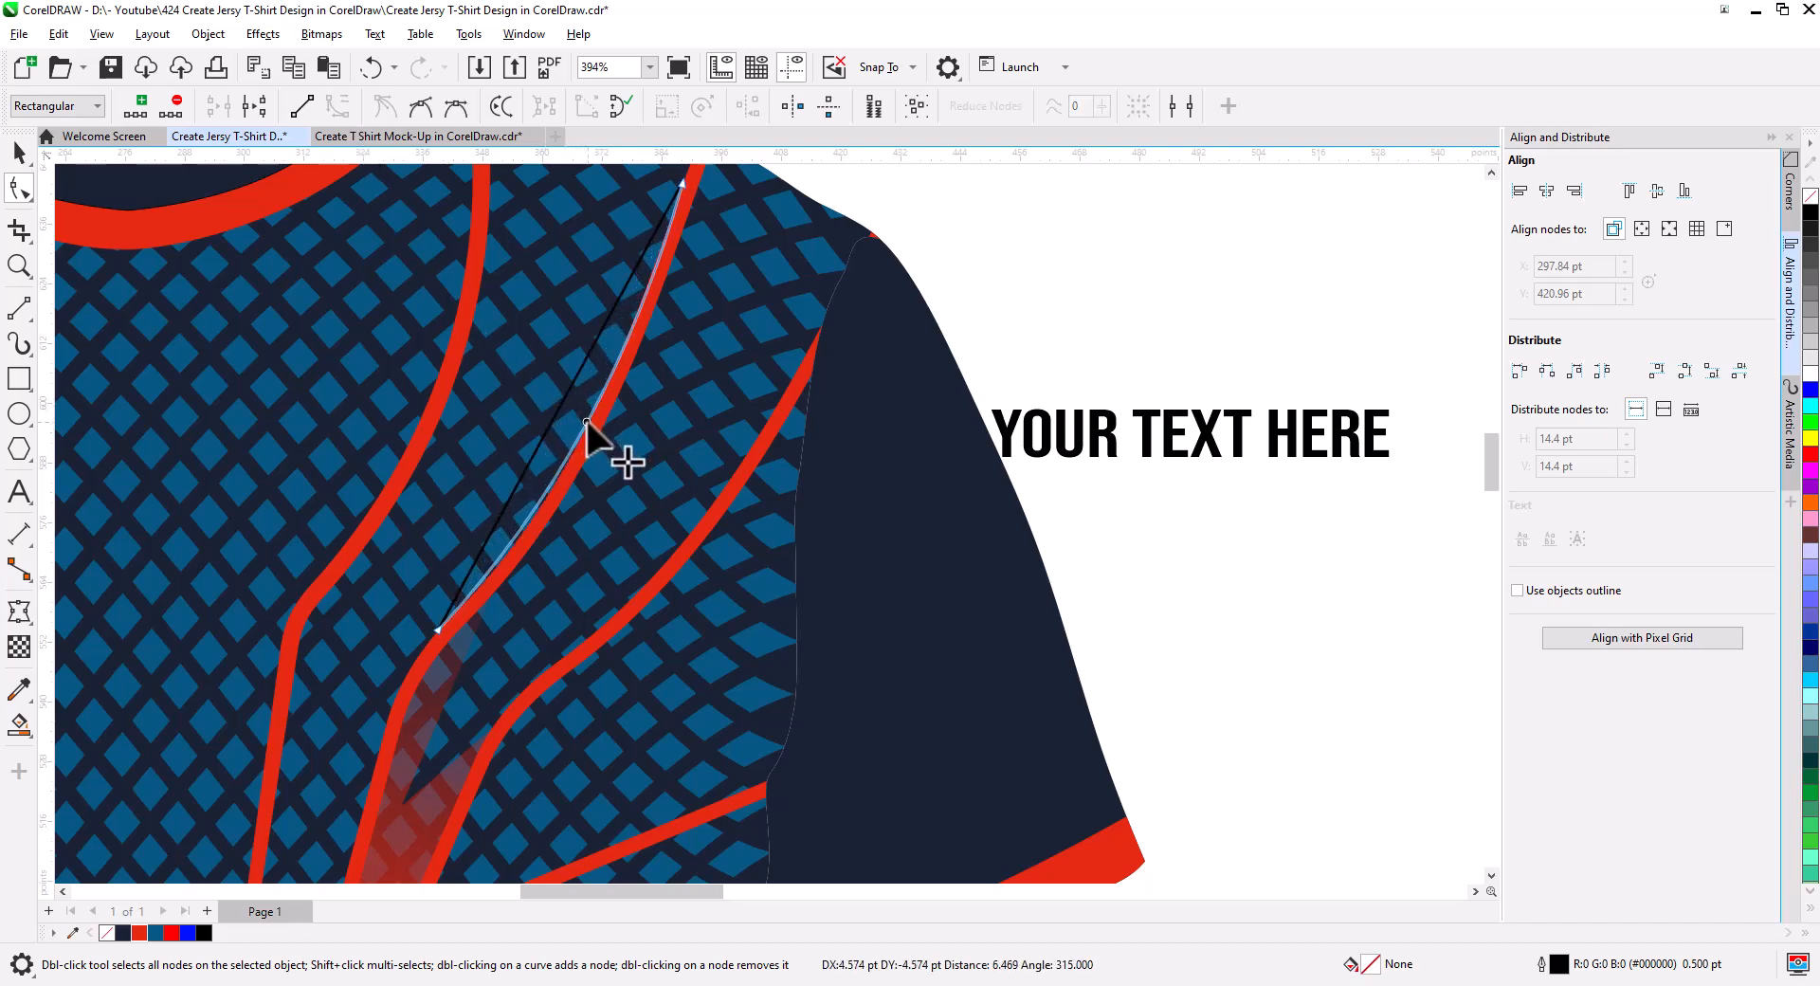
click(19, 151)
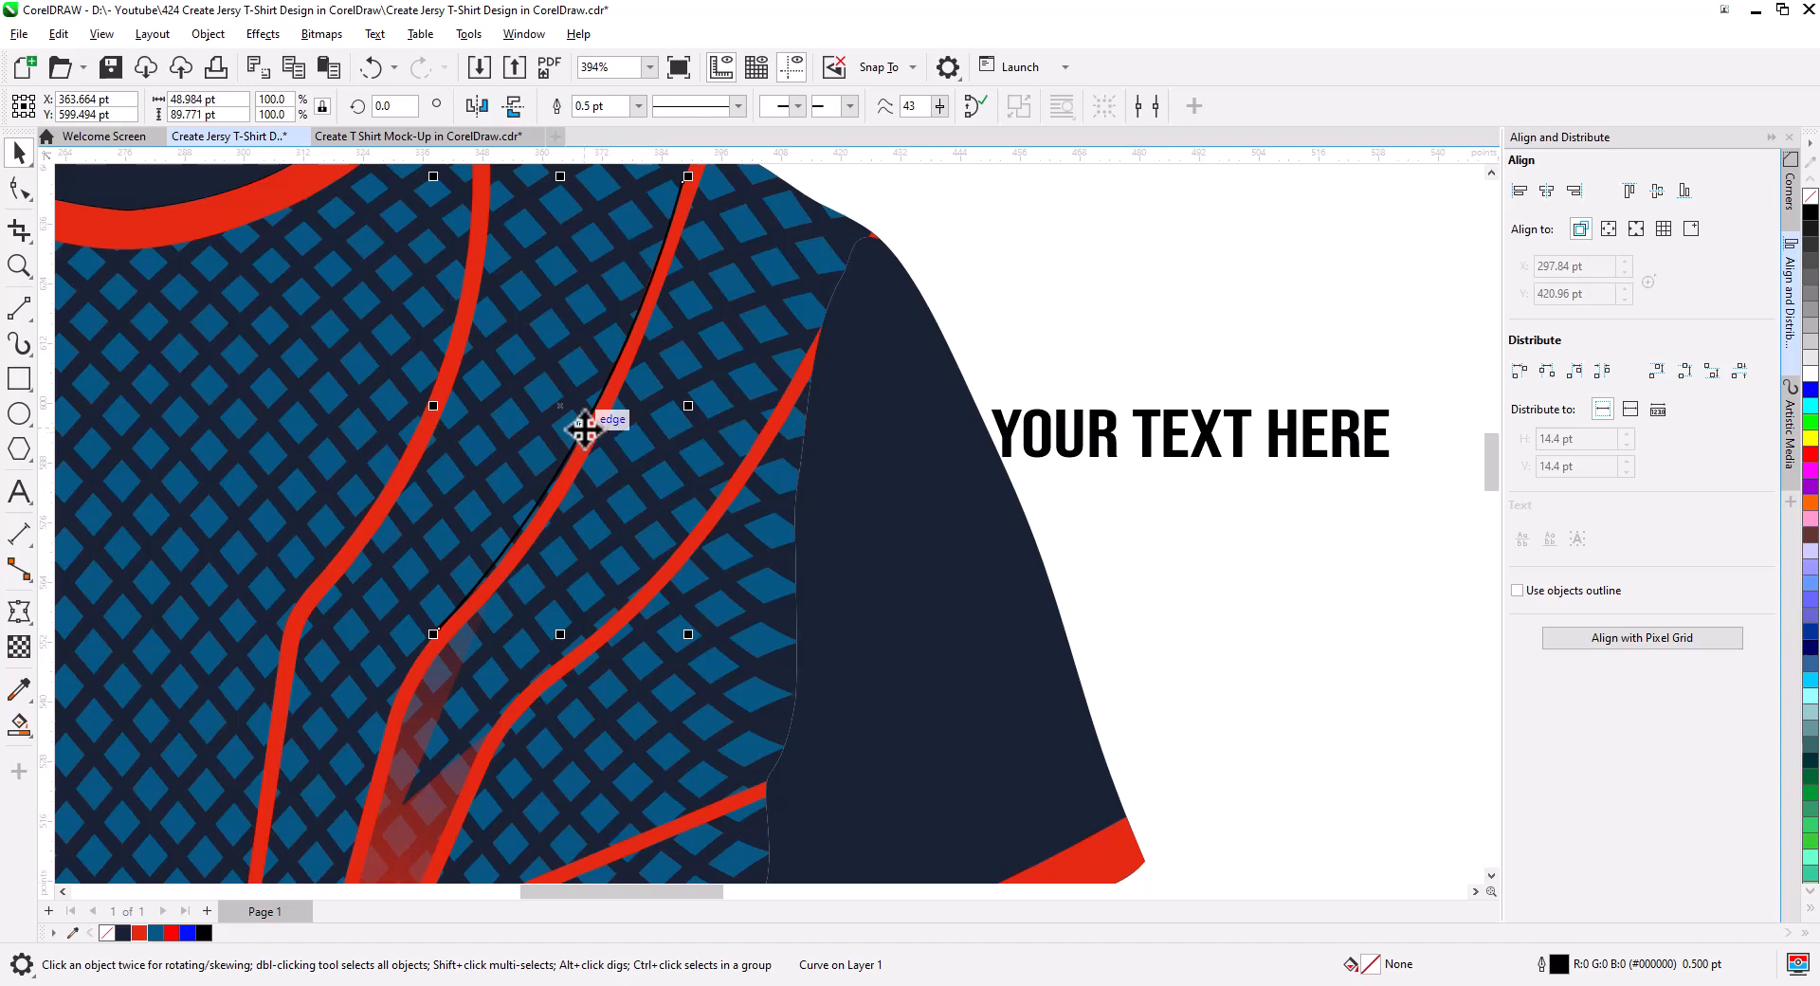
drag(584, 431, 565, 427)
- Move the text onto the chest over the curved line and scale it down to about 68 pt wide
click(1142, 493)
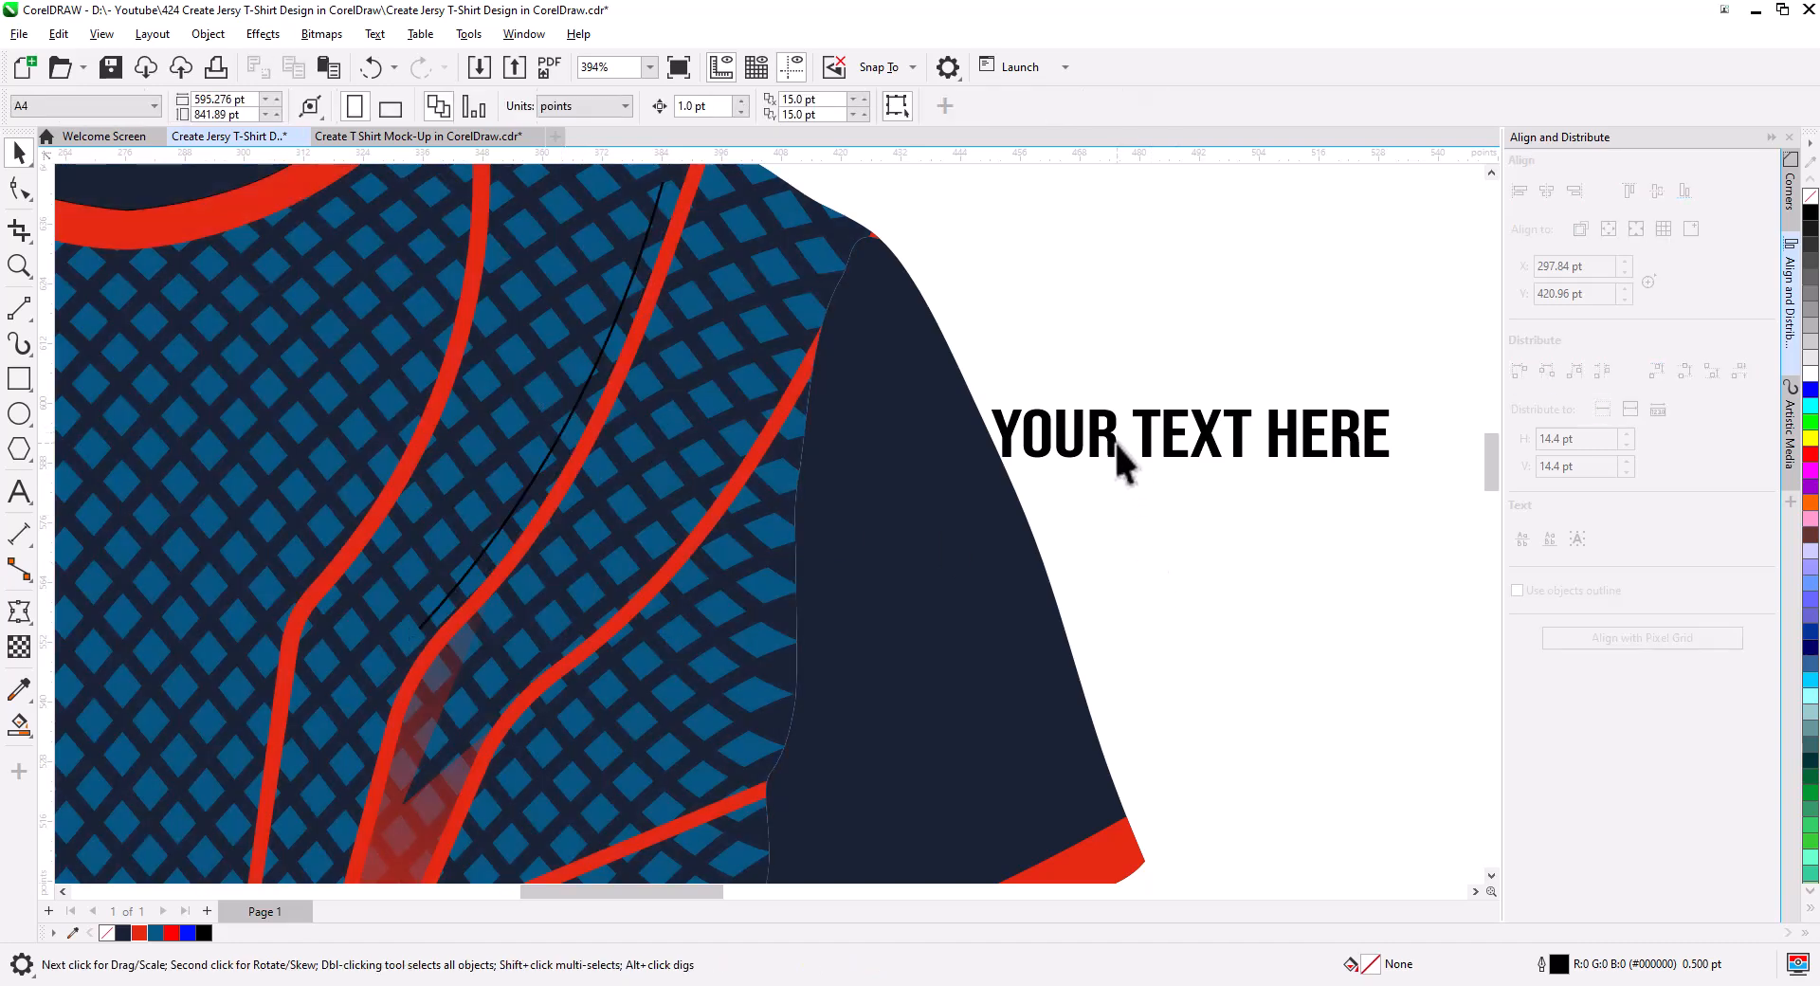
drag(1116, 445, 631, 425)
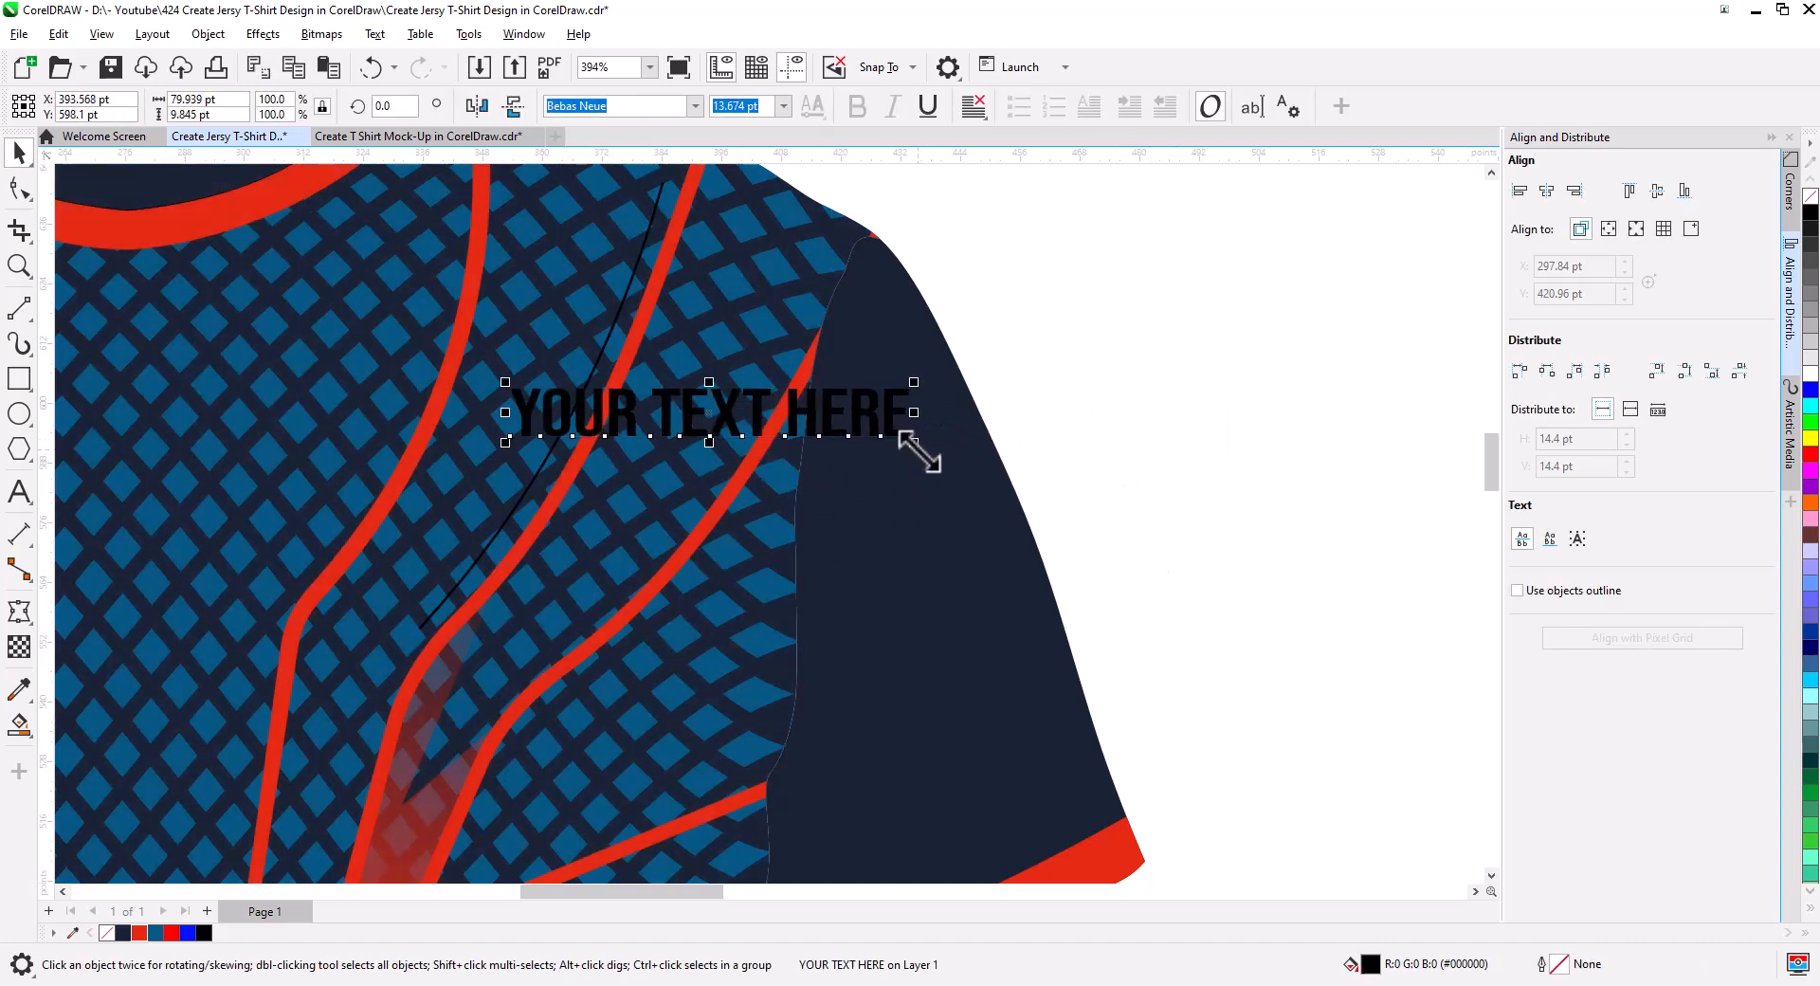
drag(915, 443, 853, 437)
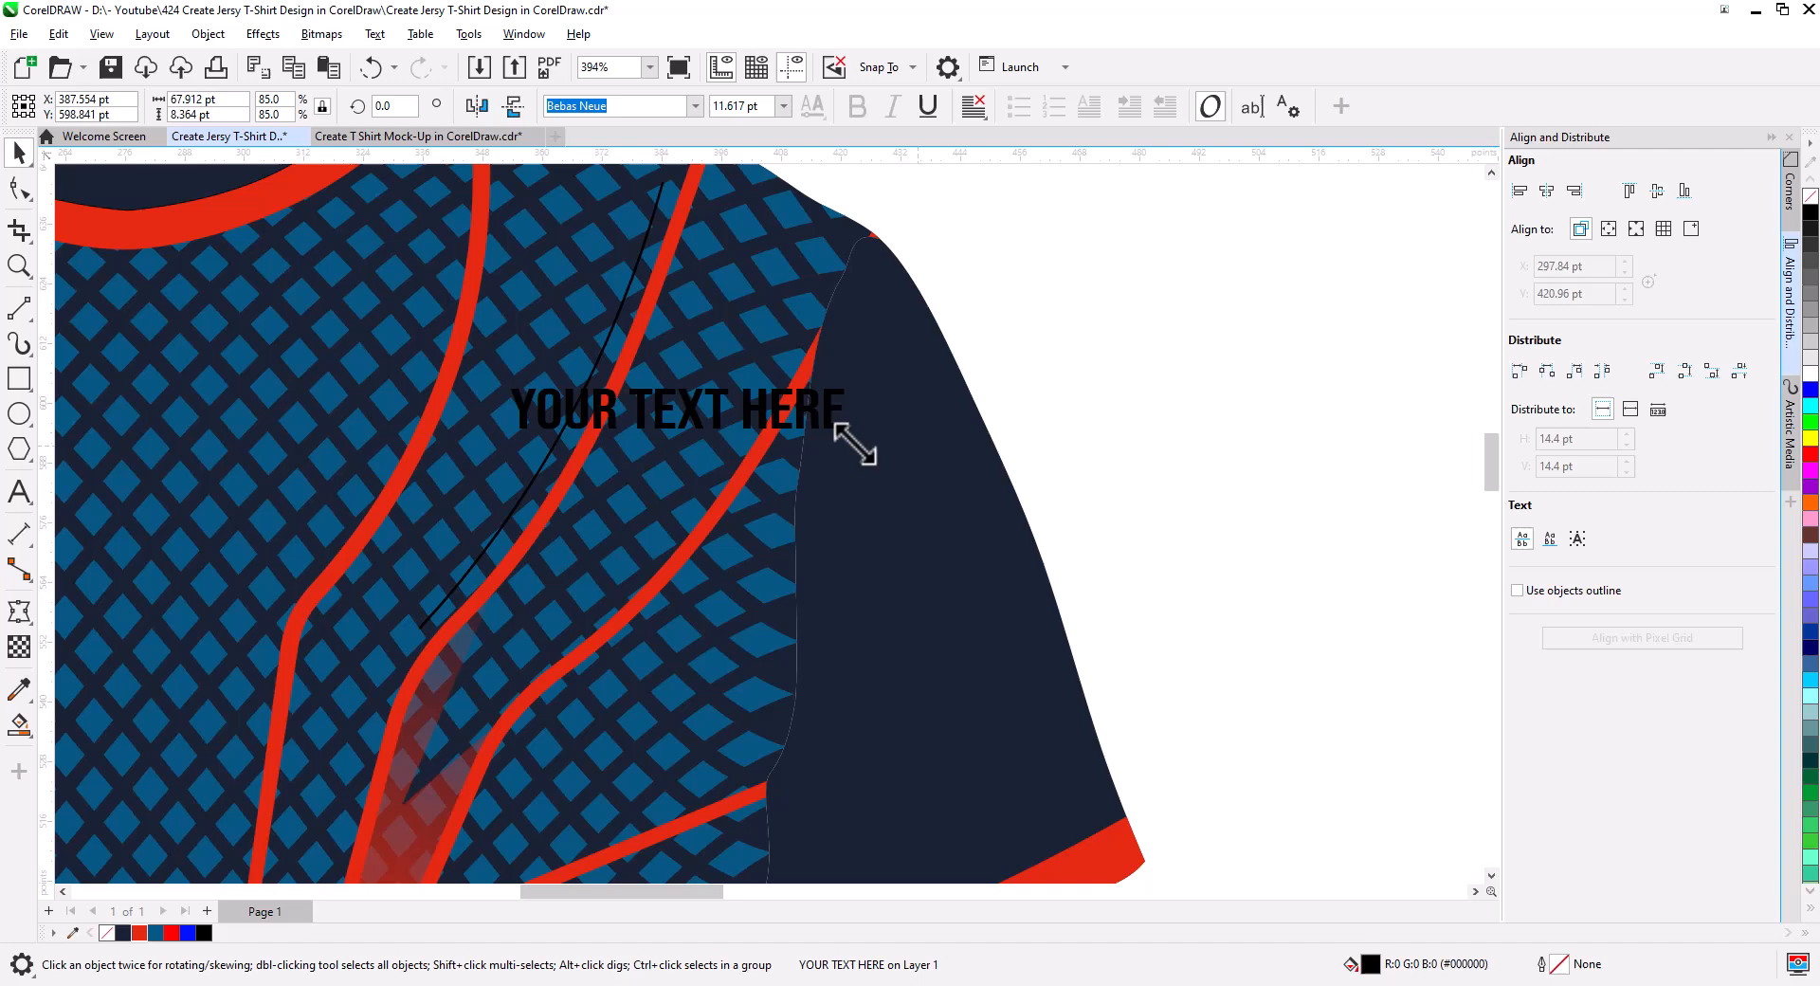
- Fit the text to the curved line and slide it a little further up the path
shift+click(539, 467)
click(374, 34)
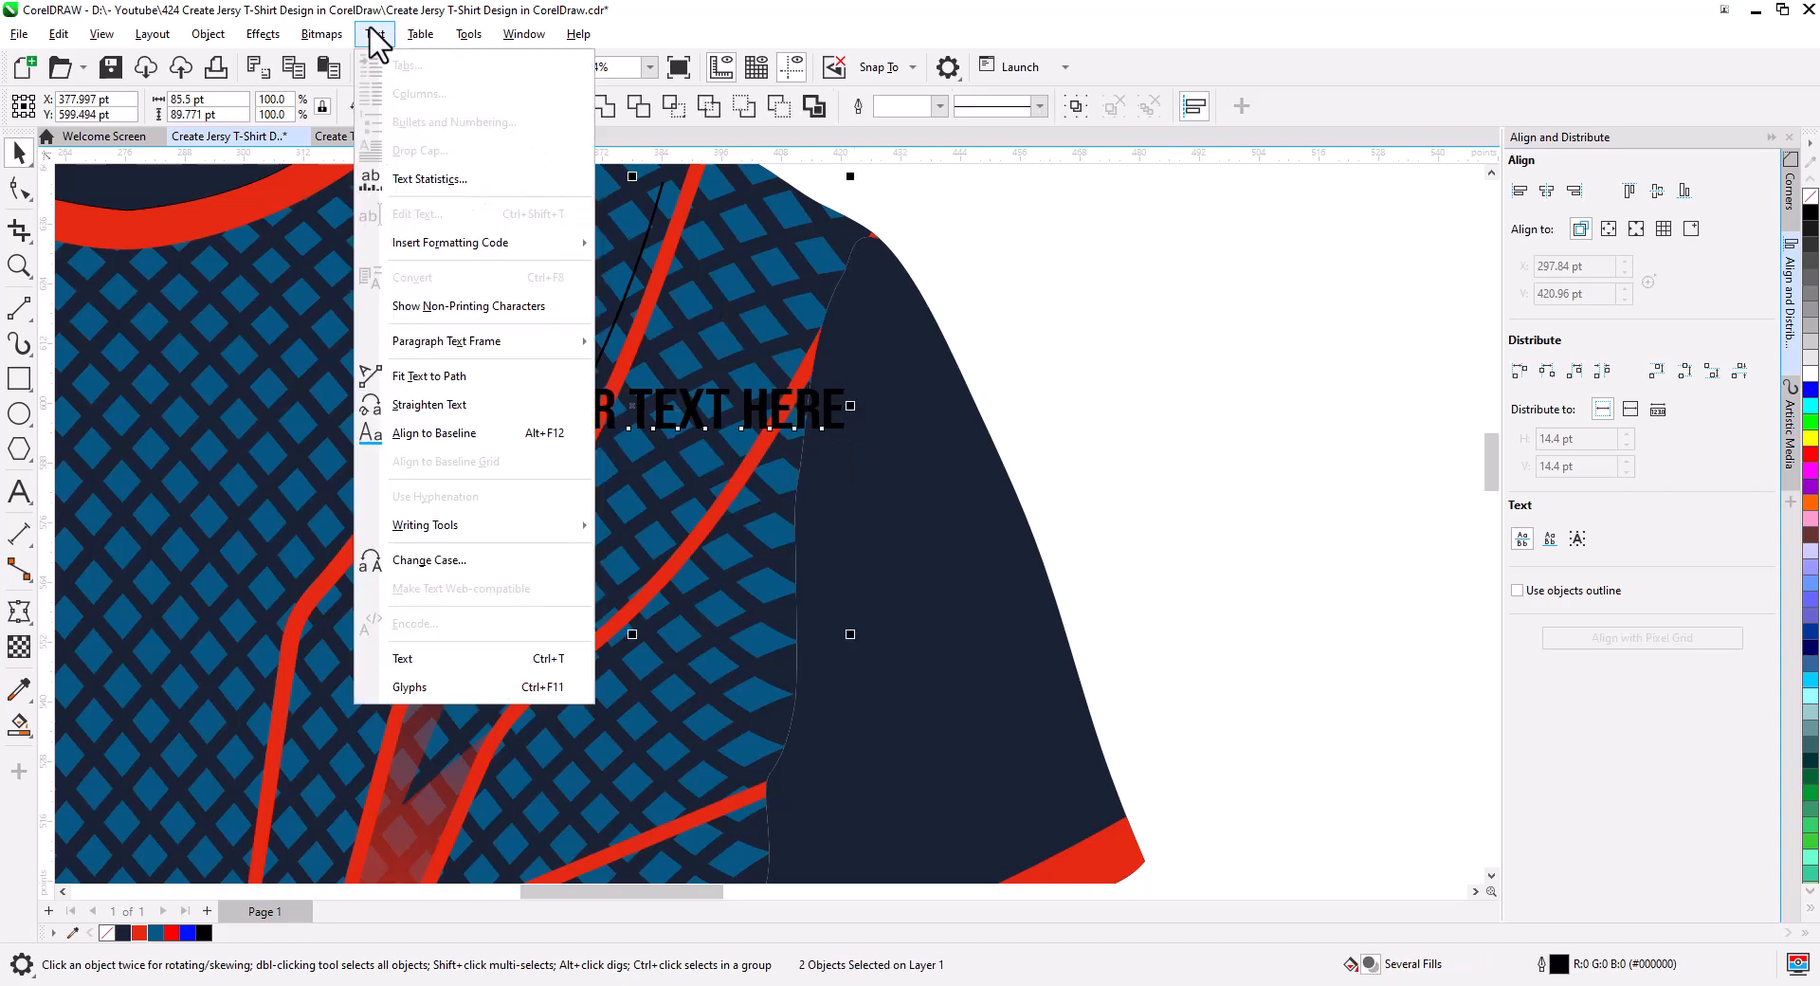
click(455, 378)
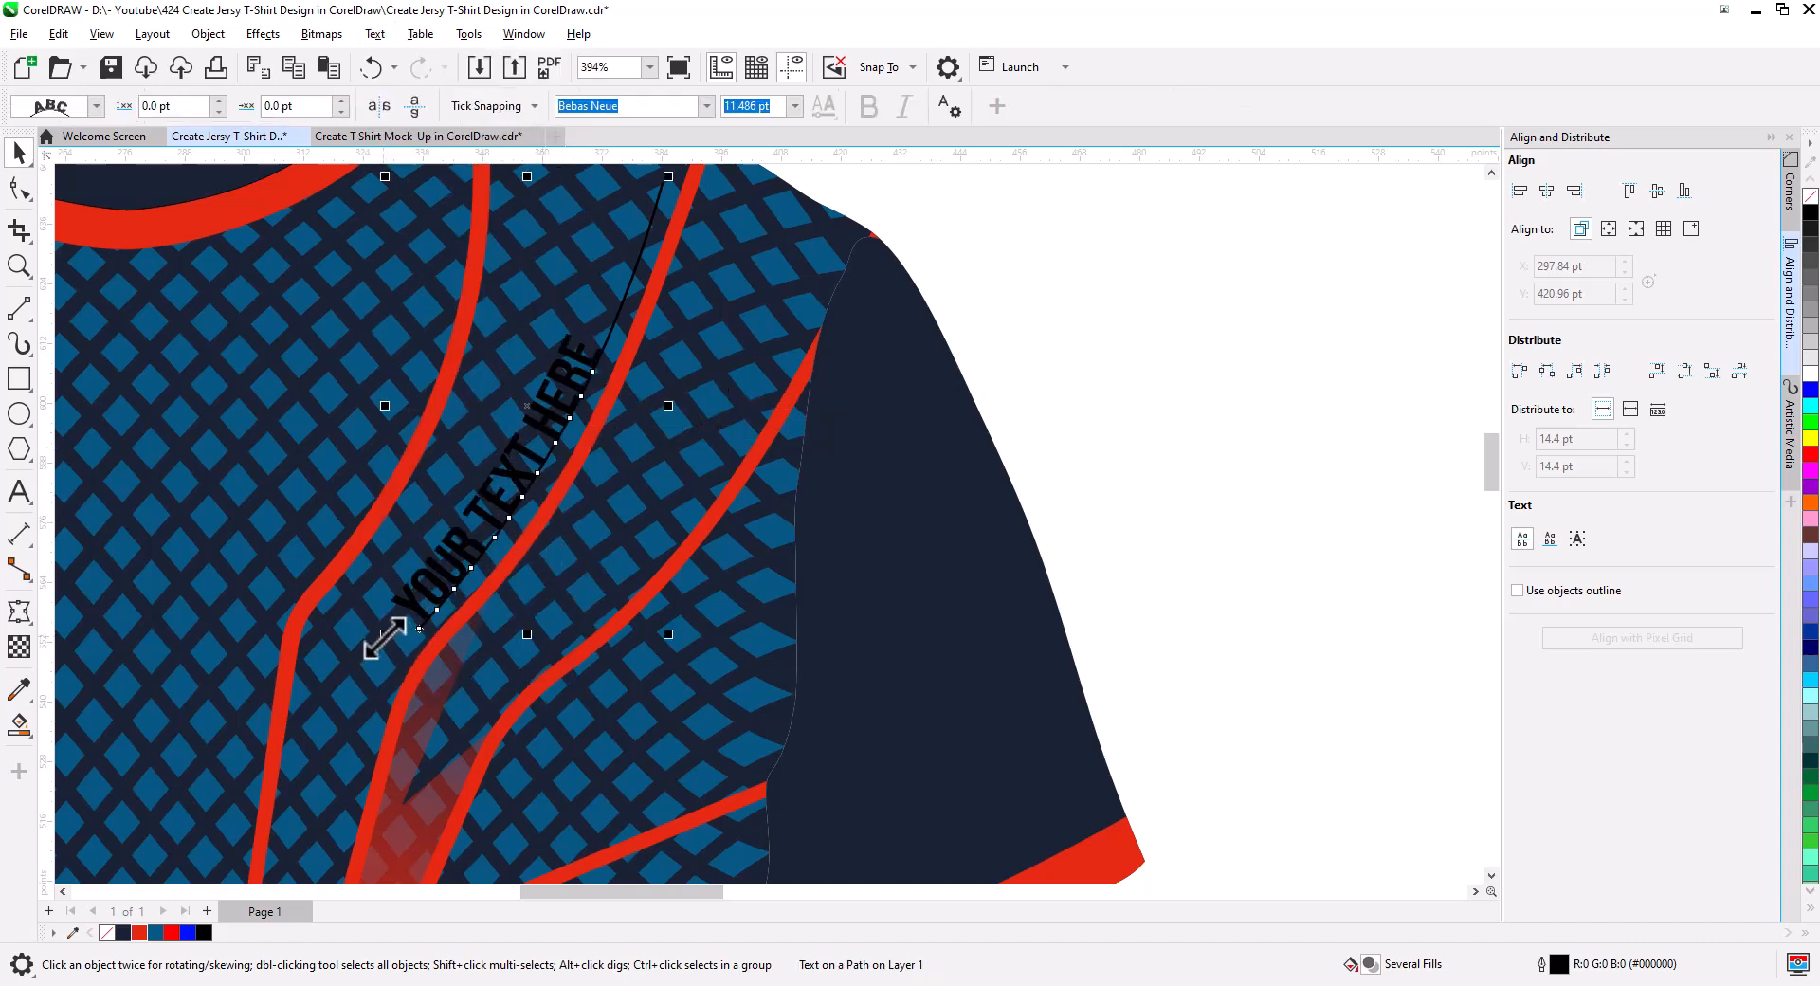
mouse_move(420, 628)
mouse_down()
mouse_move(454, 590)
mouse_move(431, 590)
mouse_up()
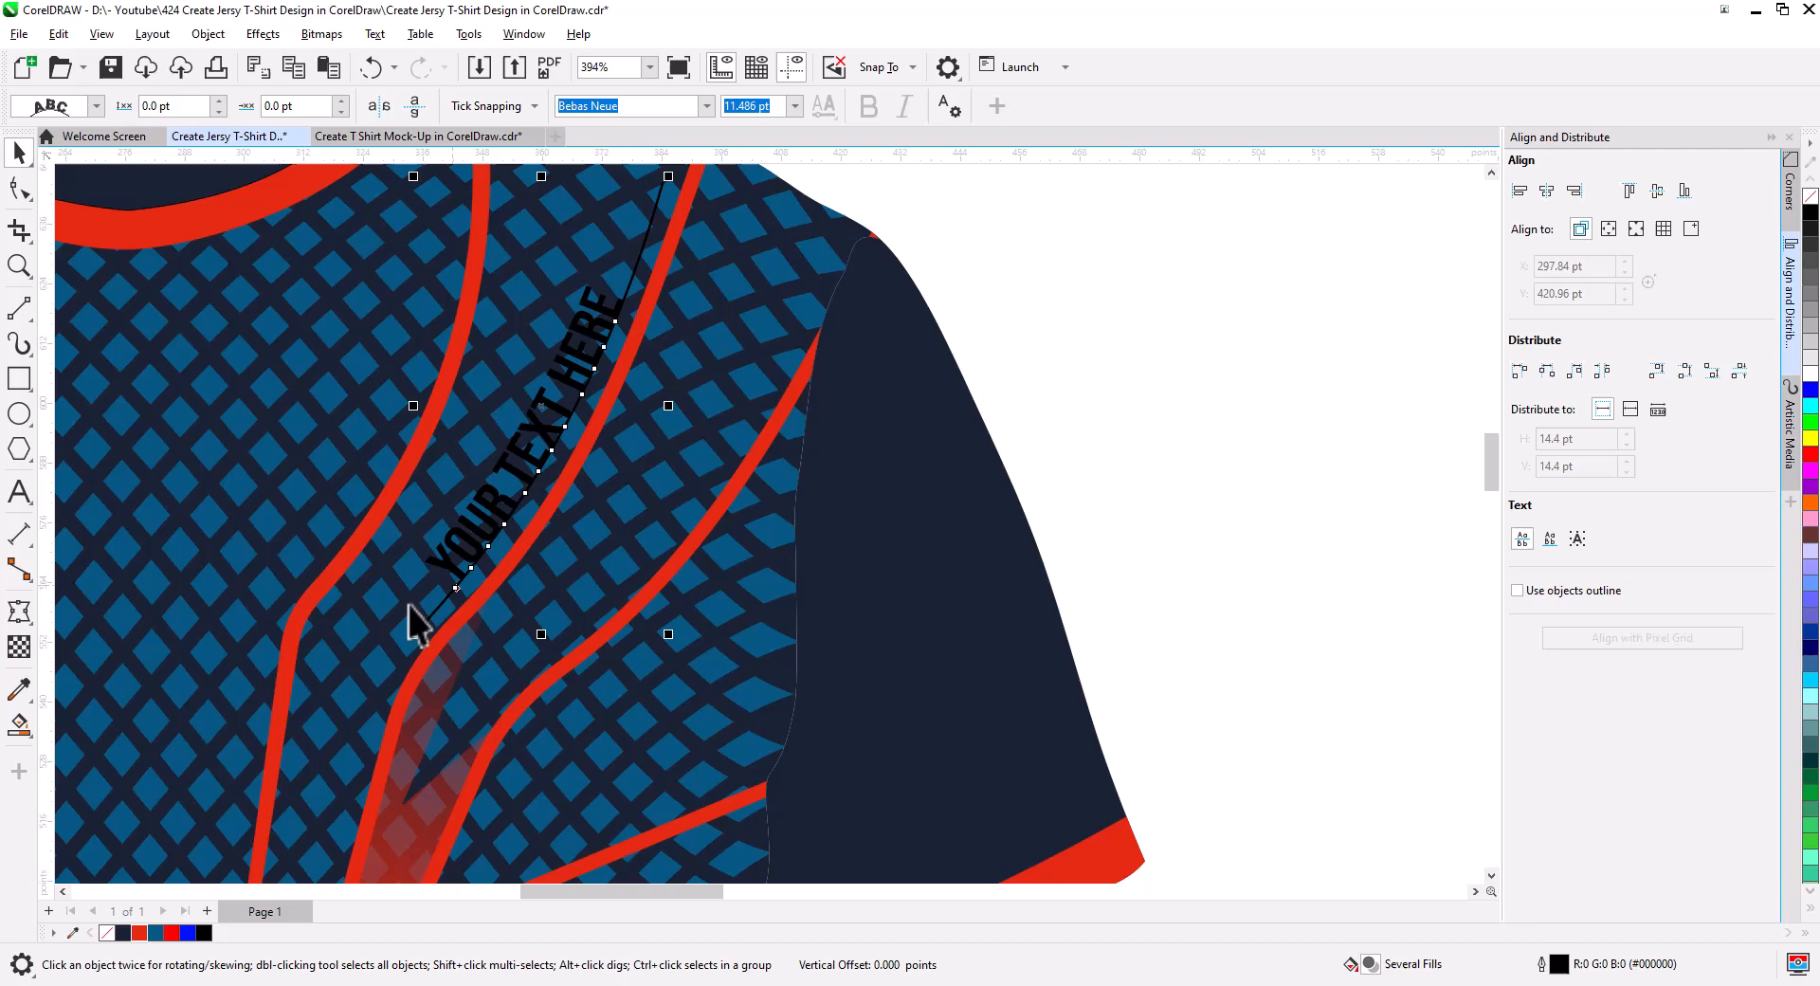
- Break the text apart from its path and delete the black guide curve
click(207, 34)
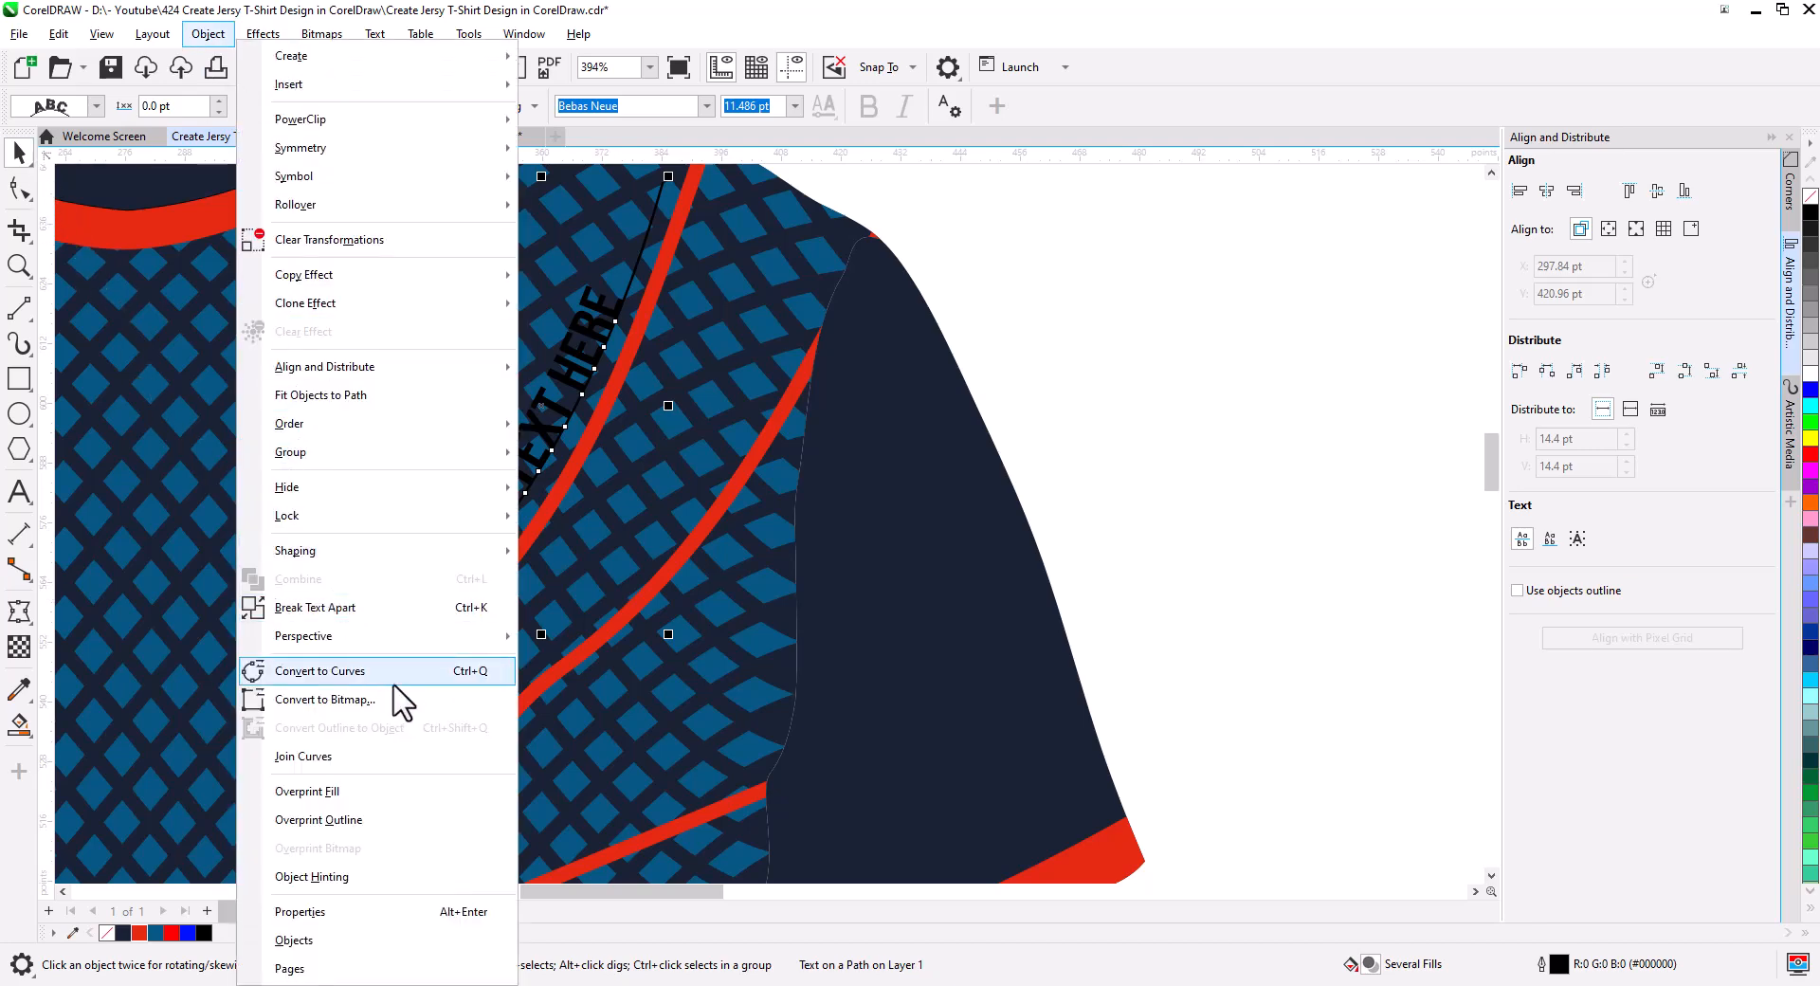
click(380, 608)
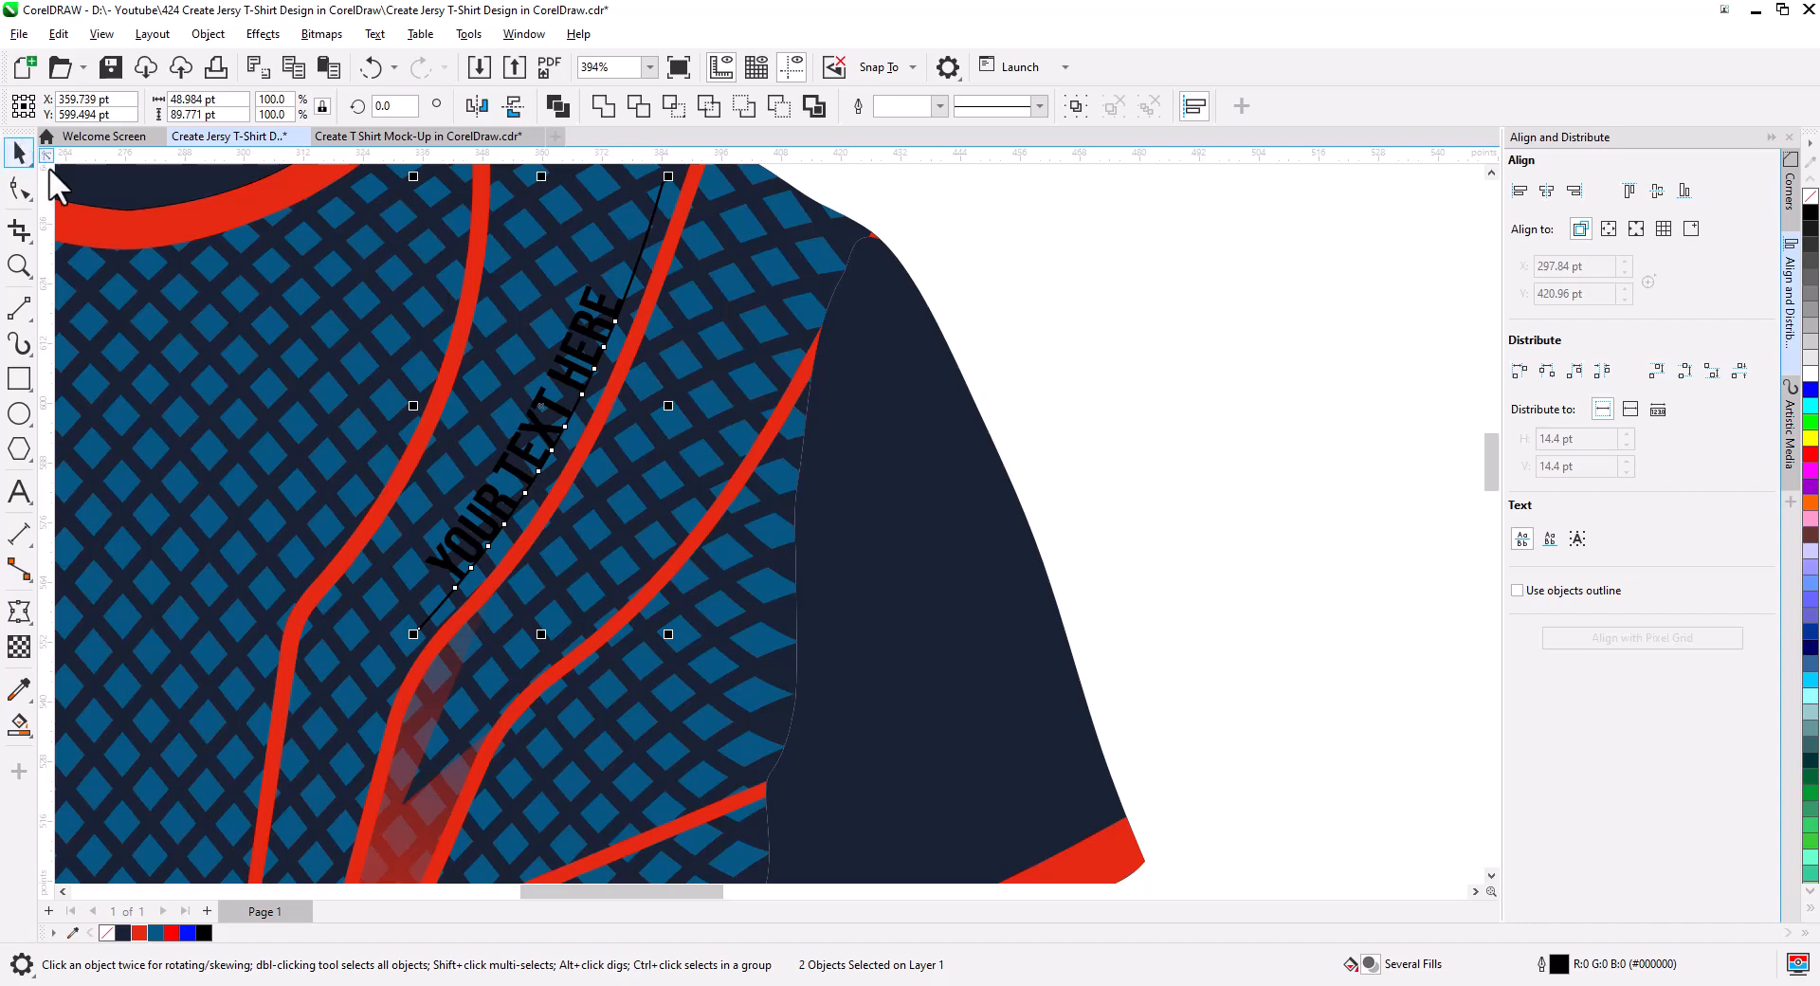
key(Escape)
click(663, 227)
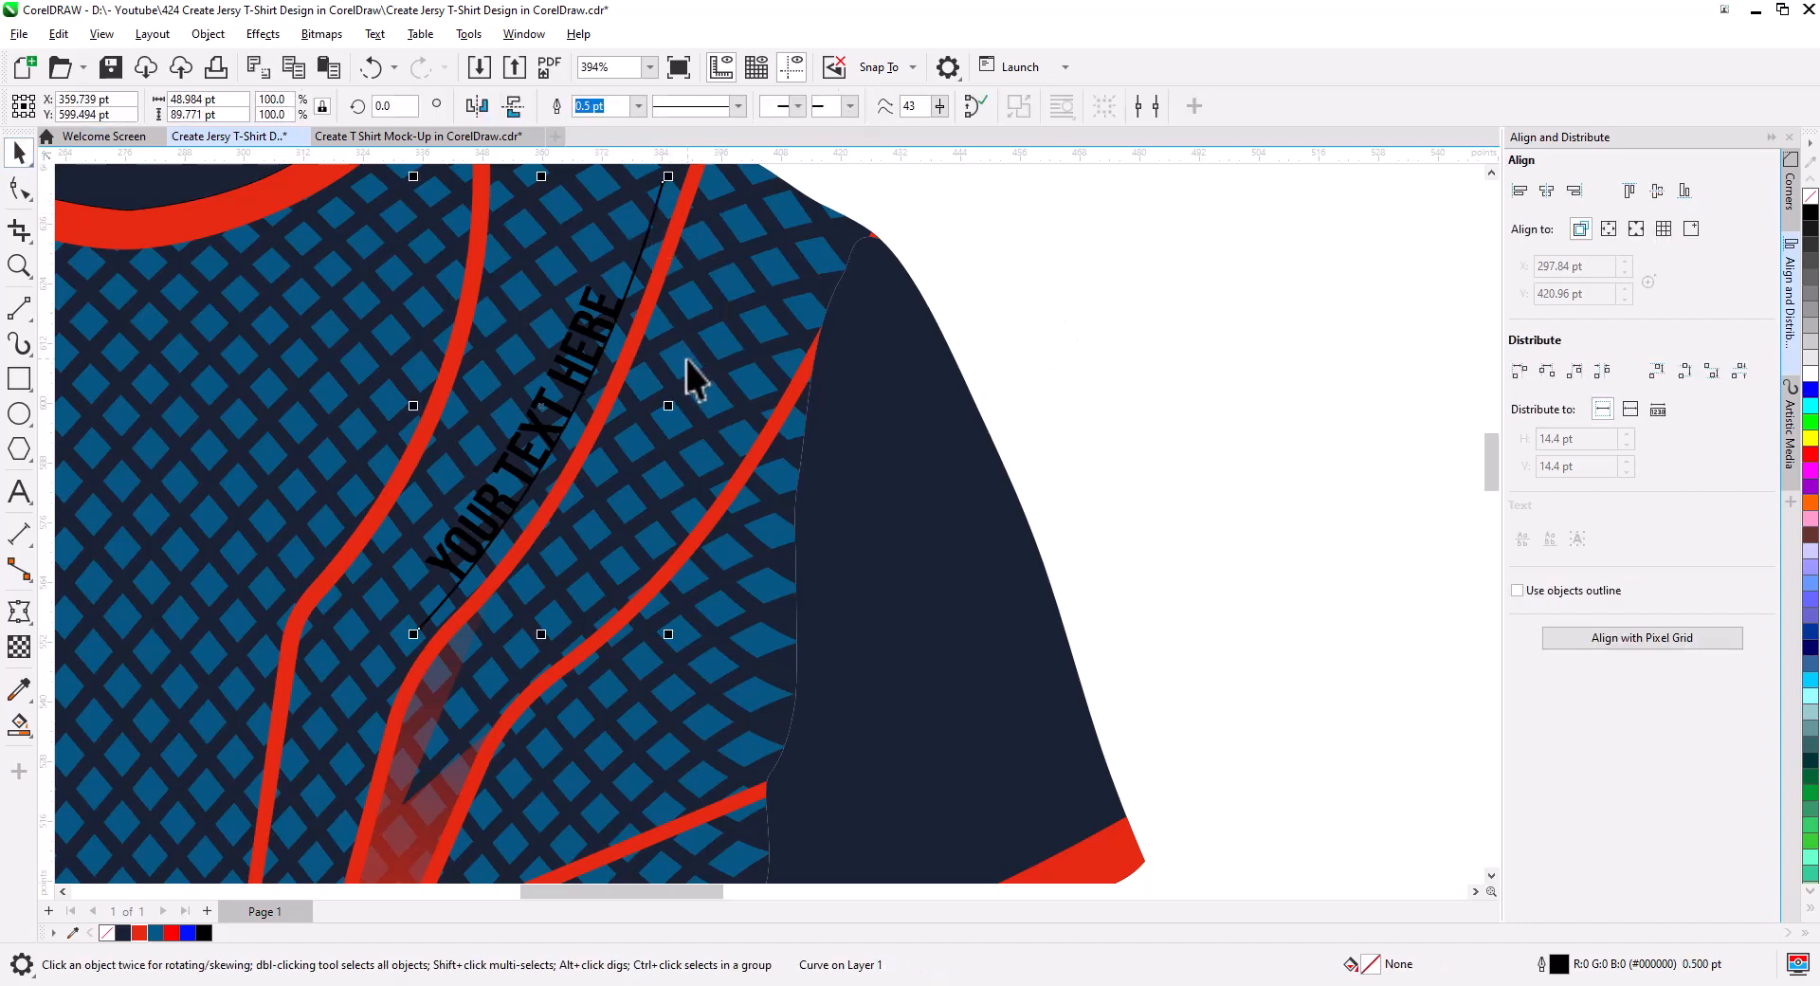
key(Delete)
- Fill the curved chest text with white
click(585, 370)
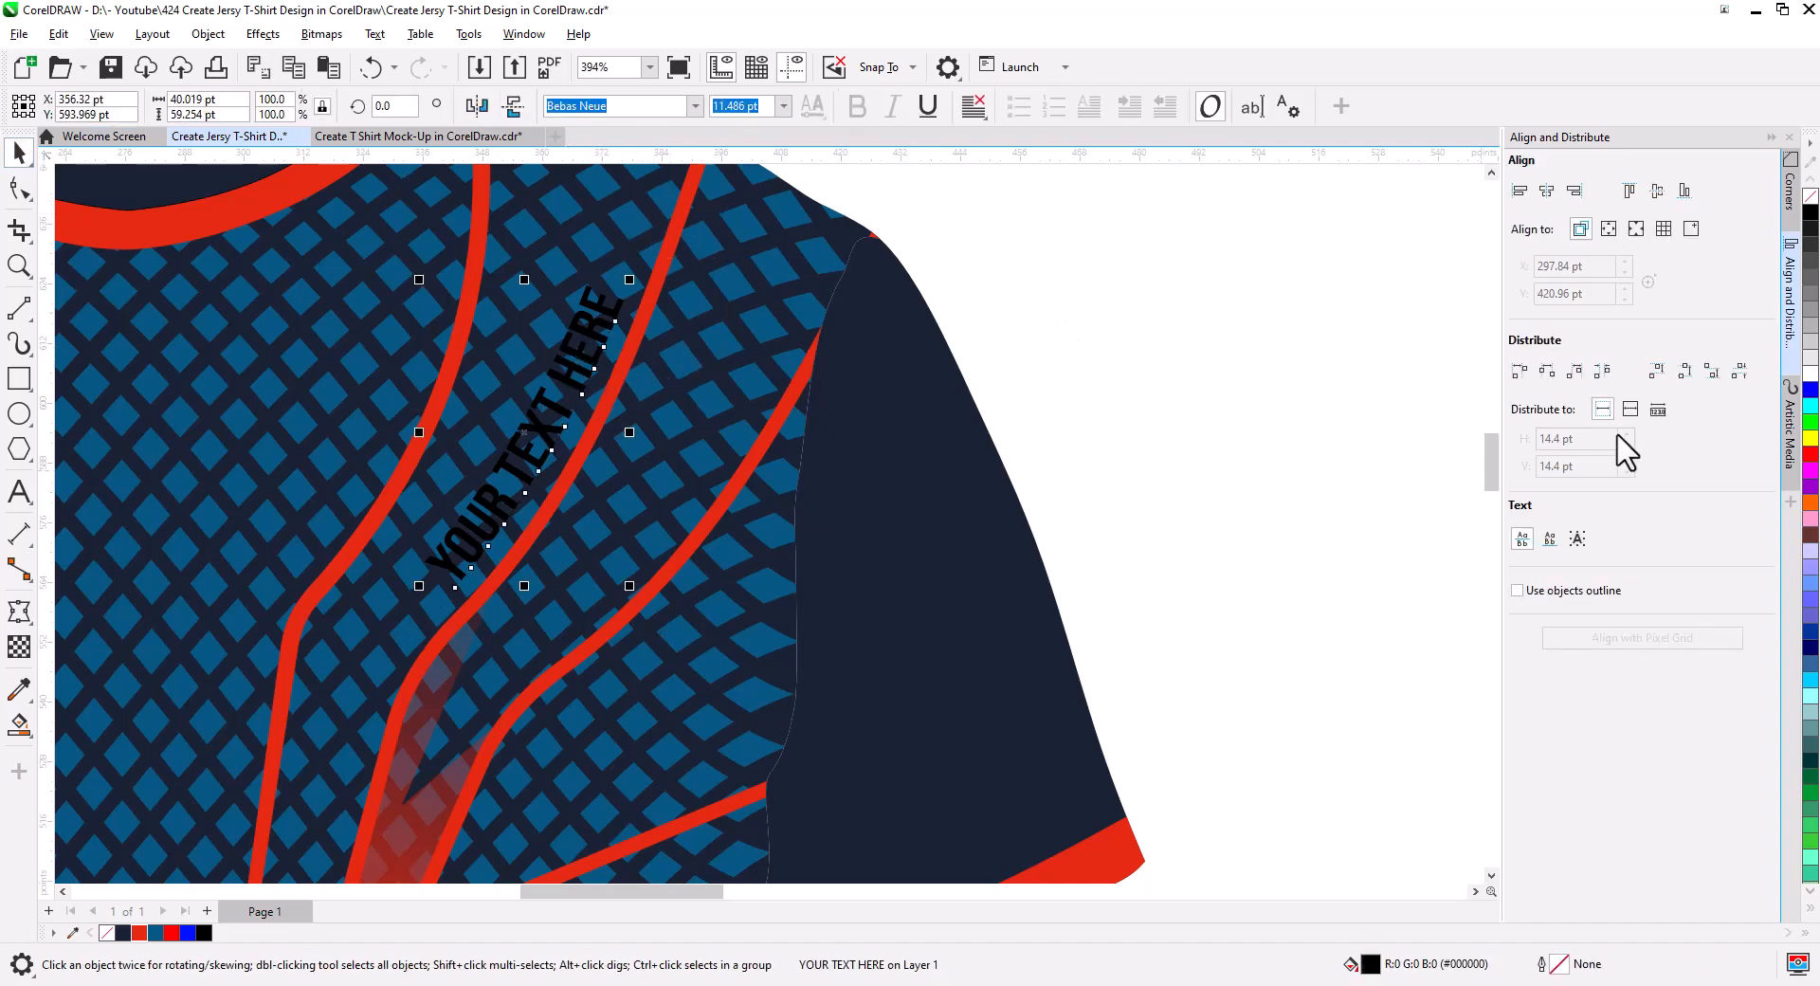
click(1809, 376)
click(1226, 430)
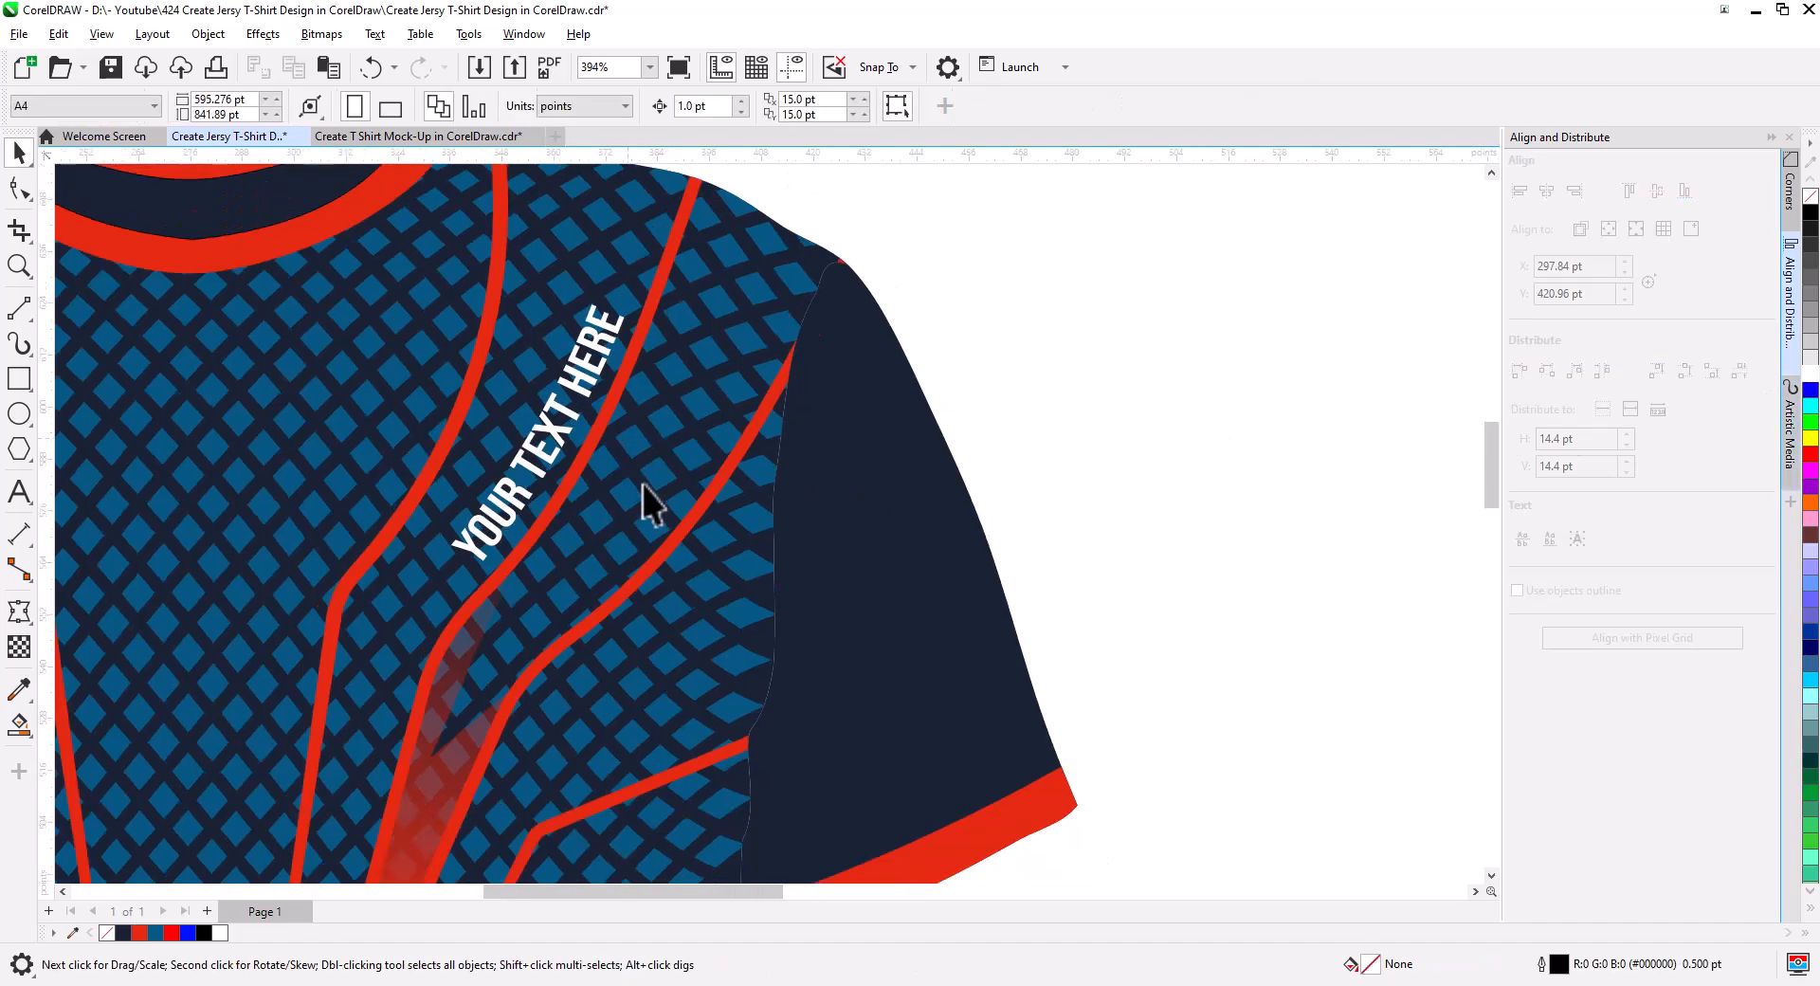
- Select all parts of the finished navy shirt, including the text, and group them
scroll(664, 531, down, 4)
scroll(865, 555, down, 3)
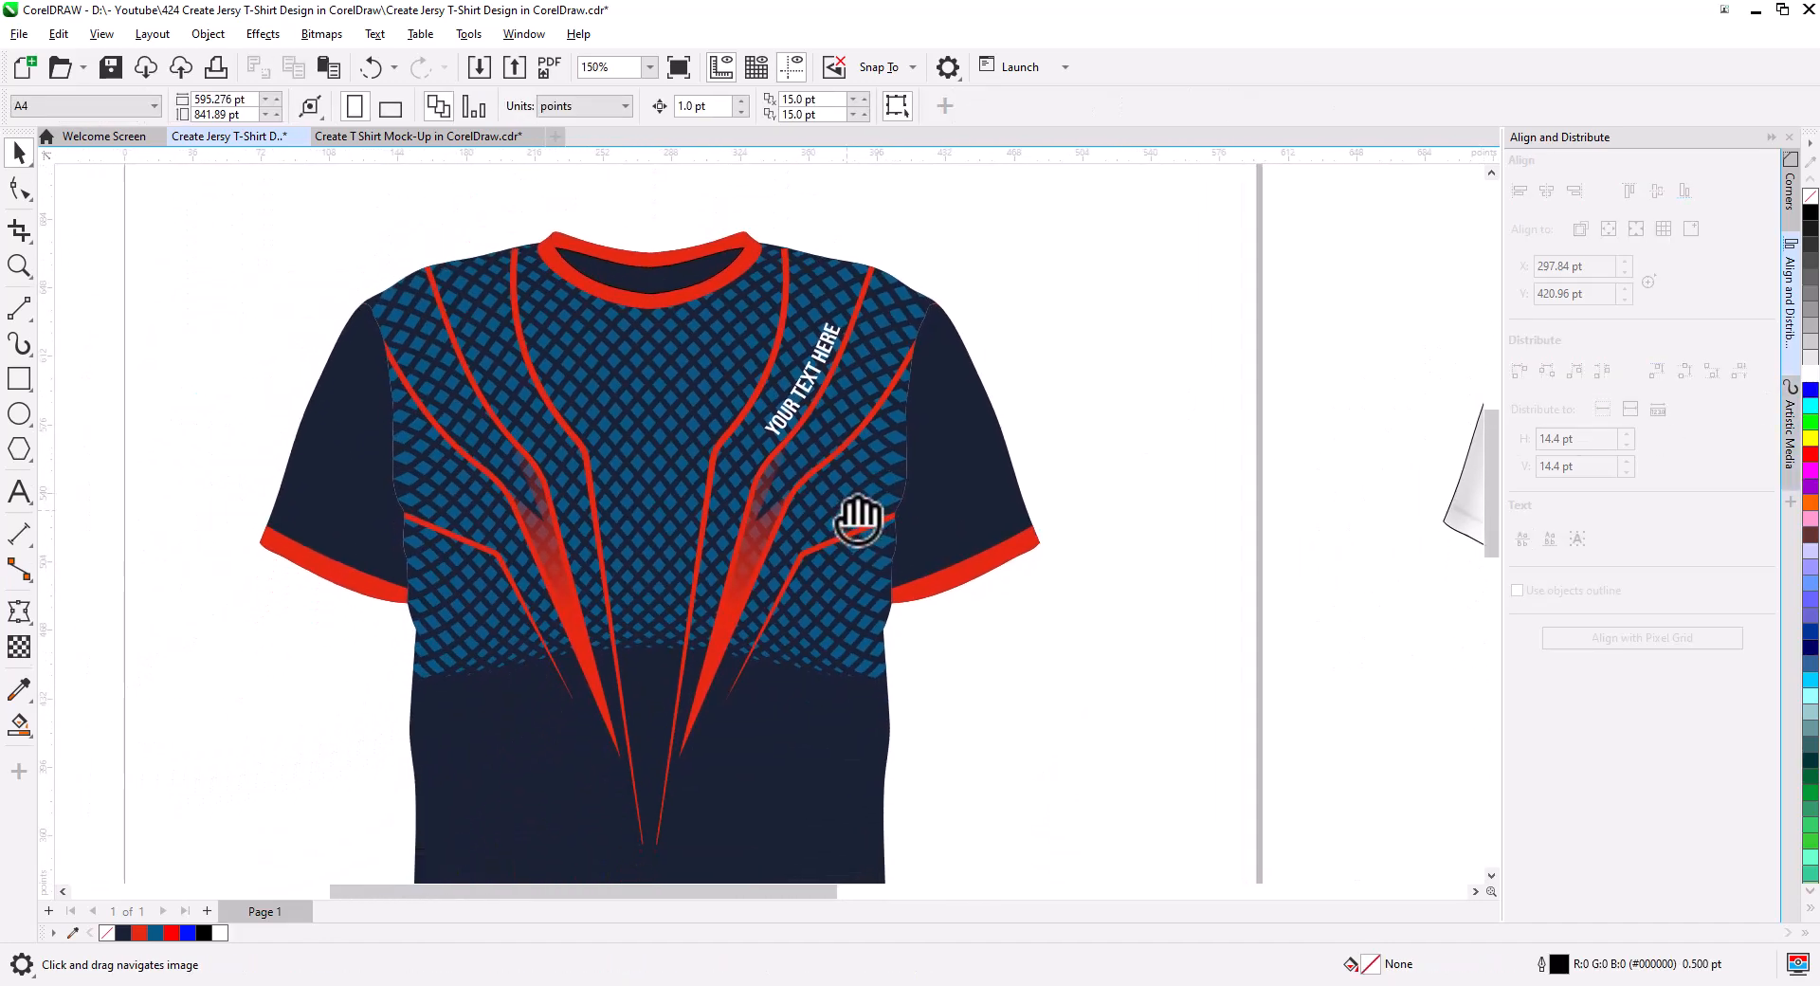
drag(852, 508, 851, 517)
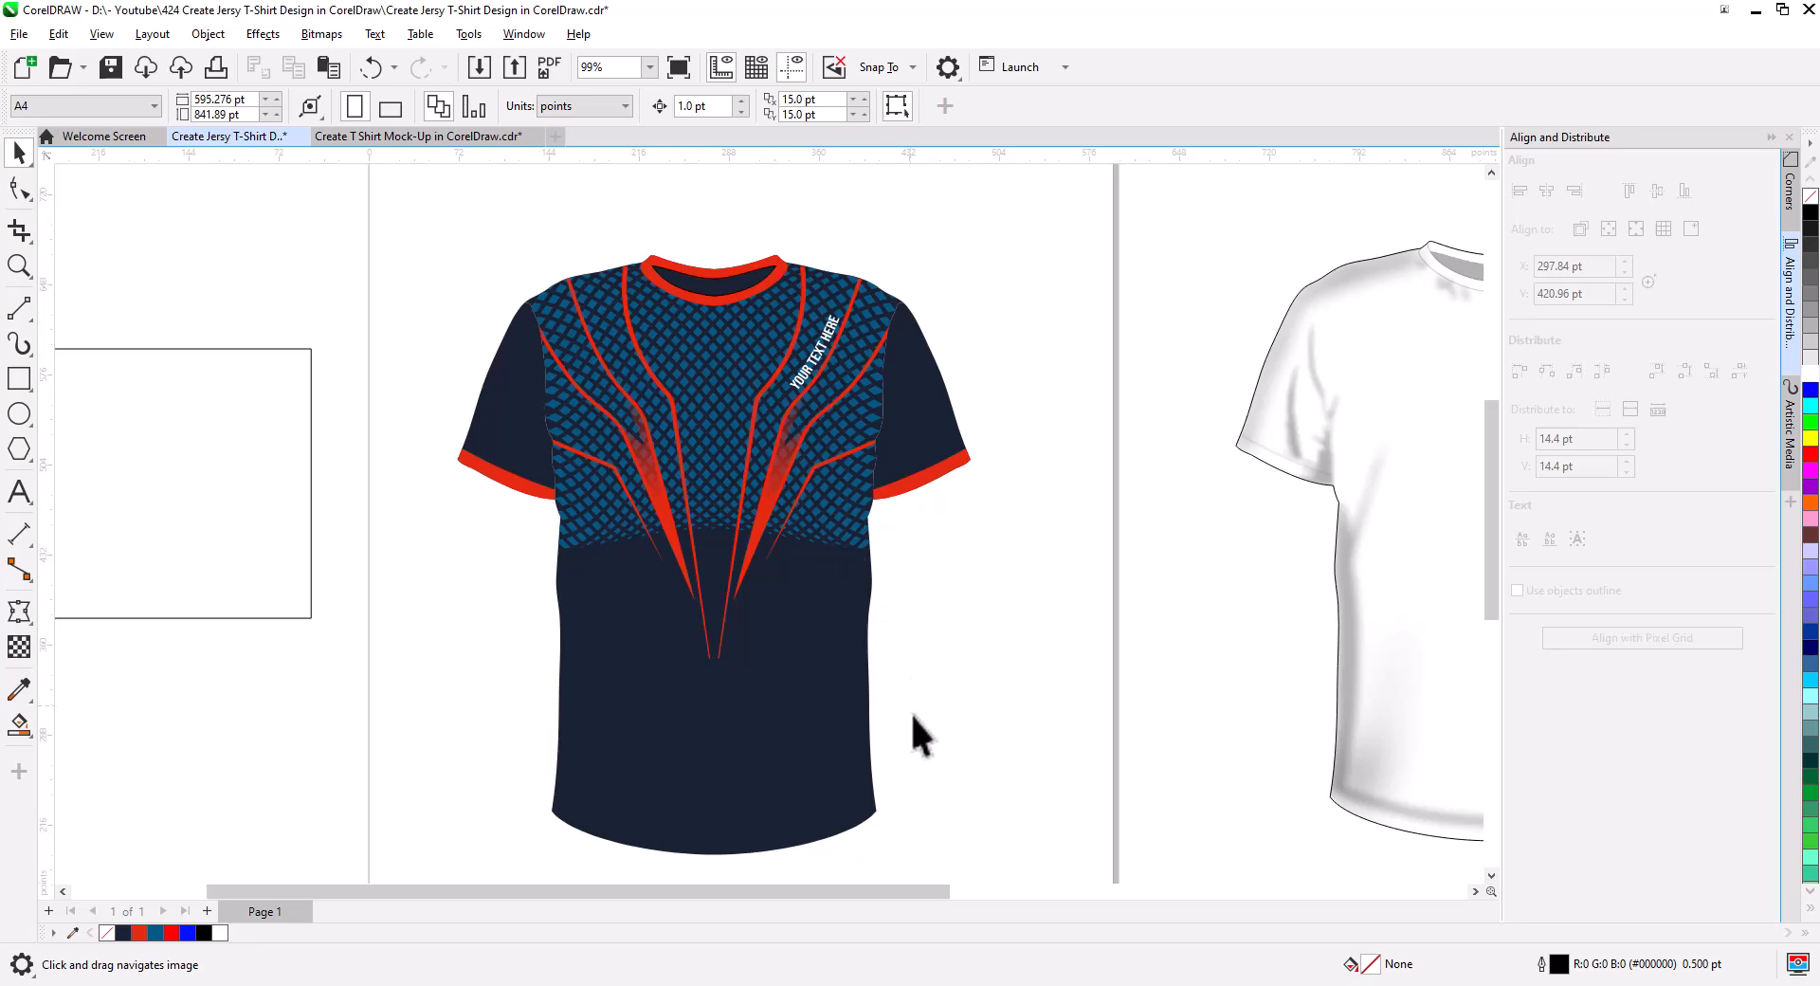
scroll(995, 839, down, 2)
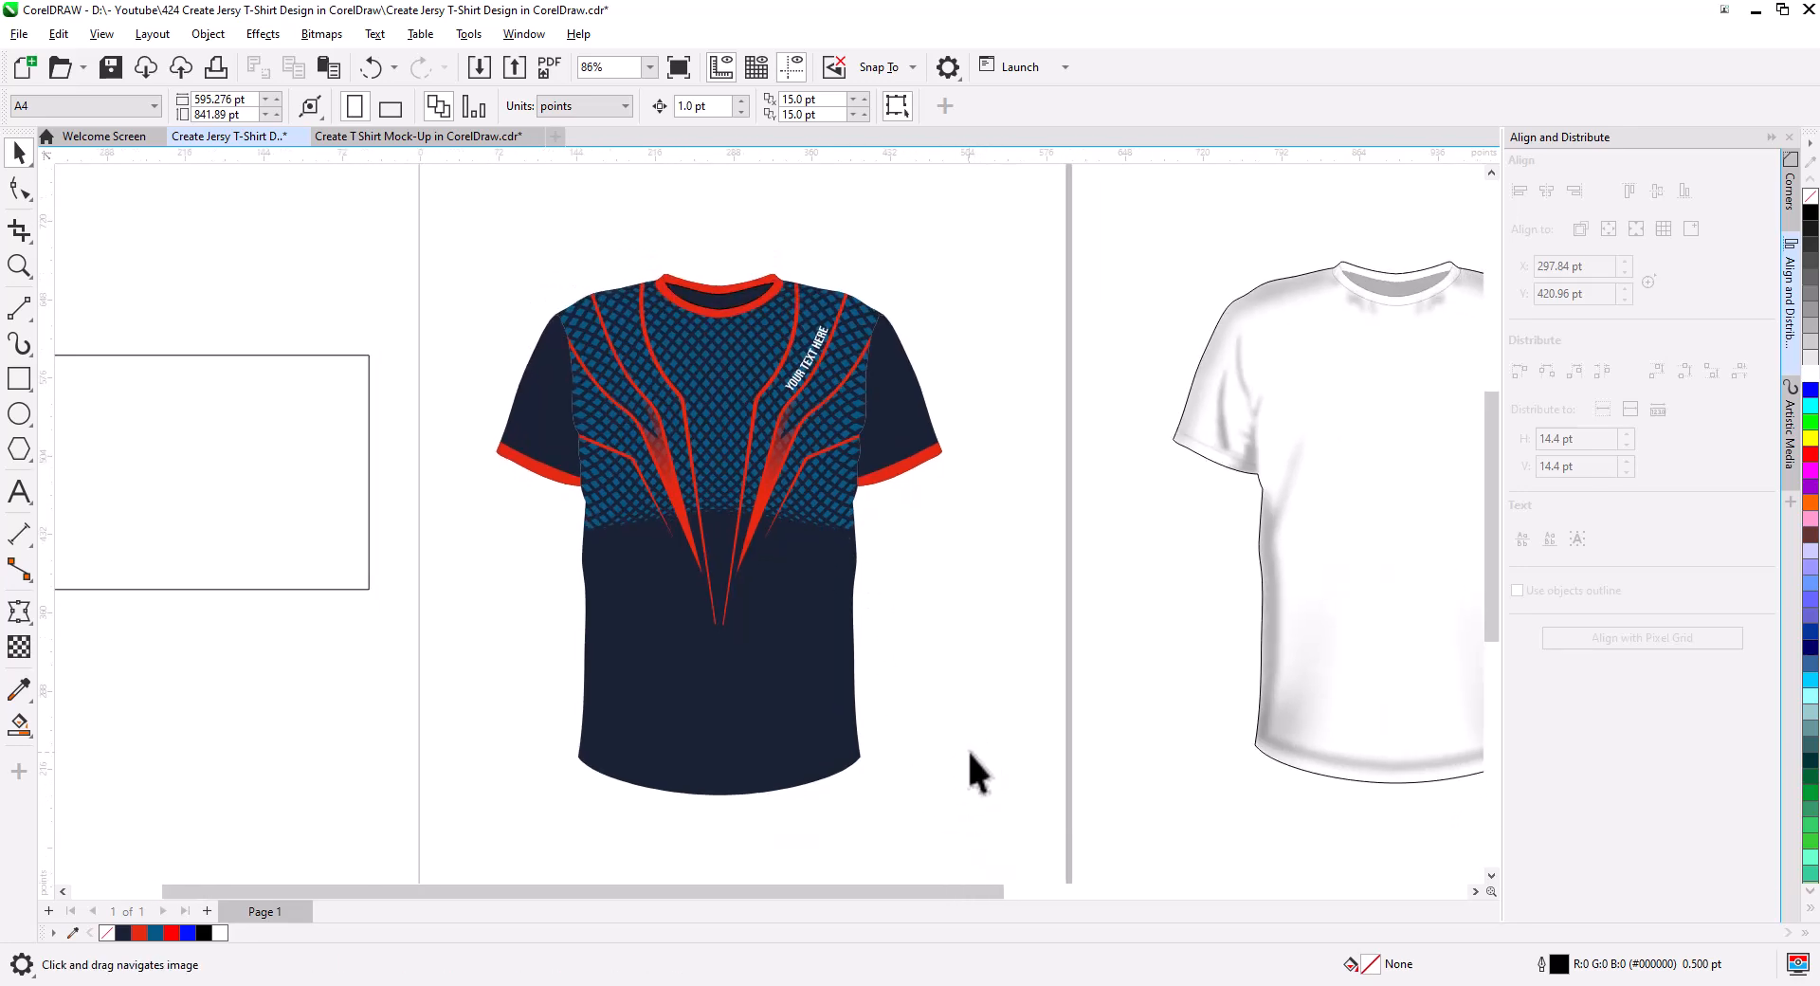
drag(804, 698, 455, 265)
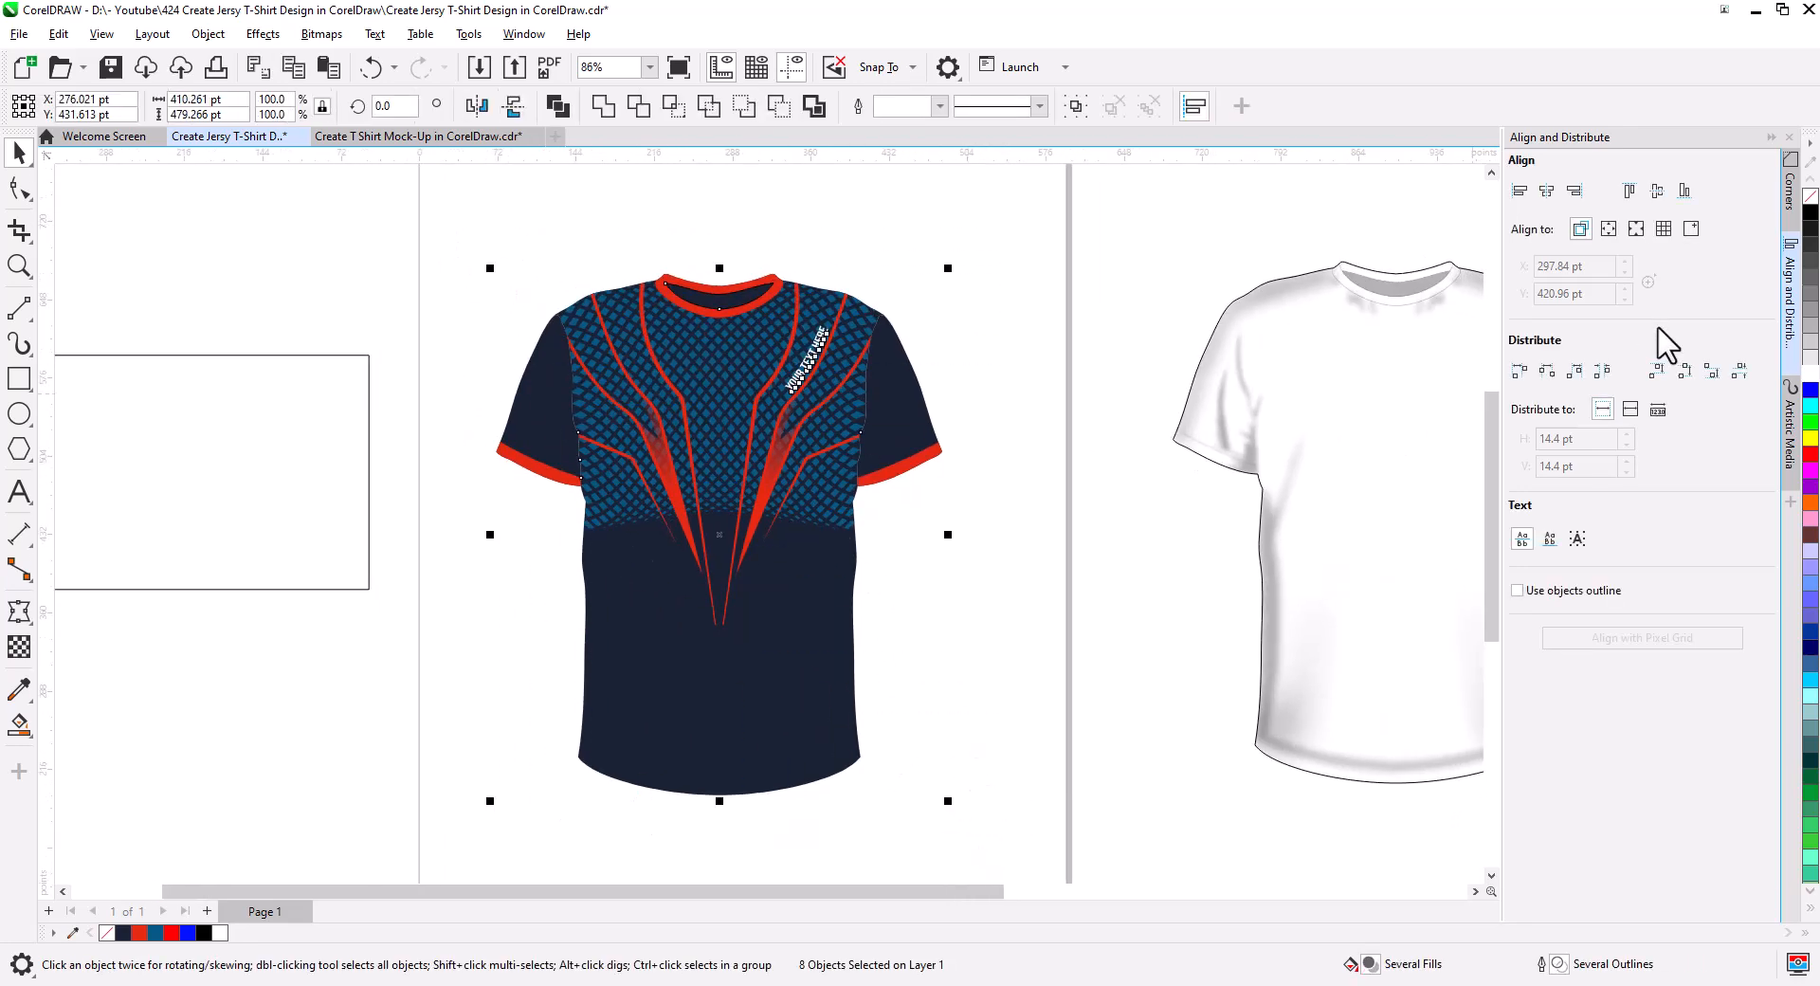
right_click(807, 493)
mouse_move(876, 536)
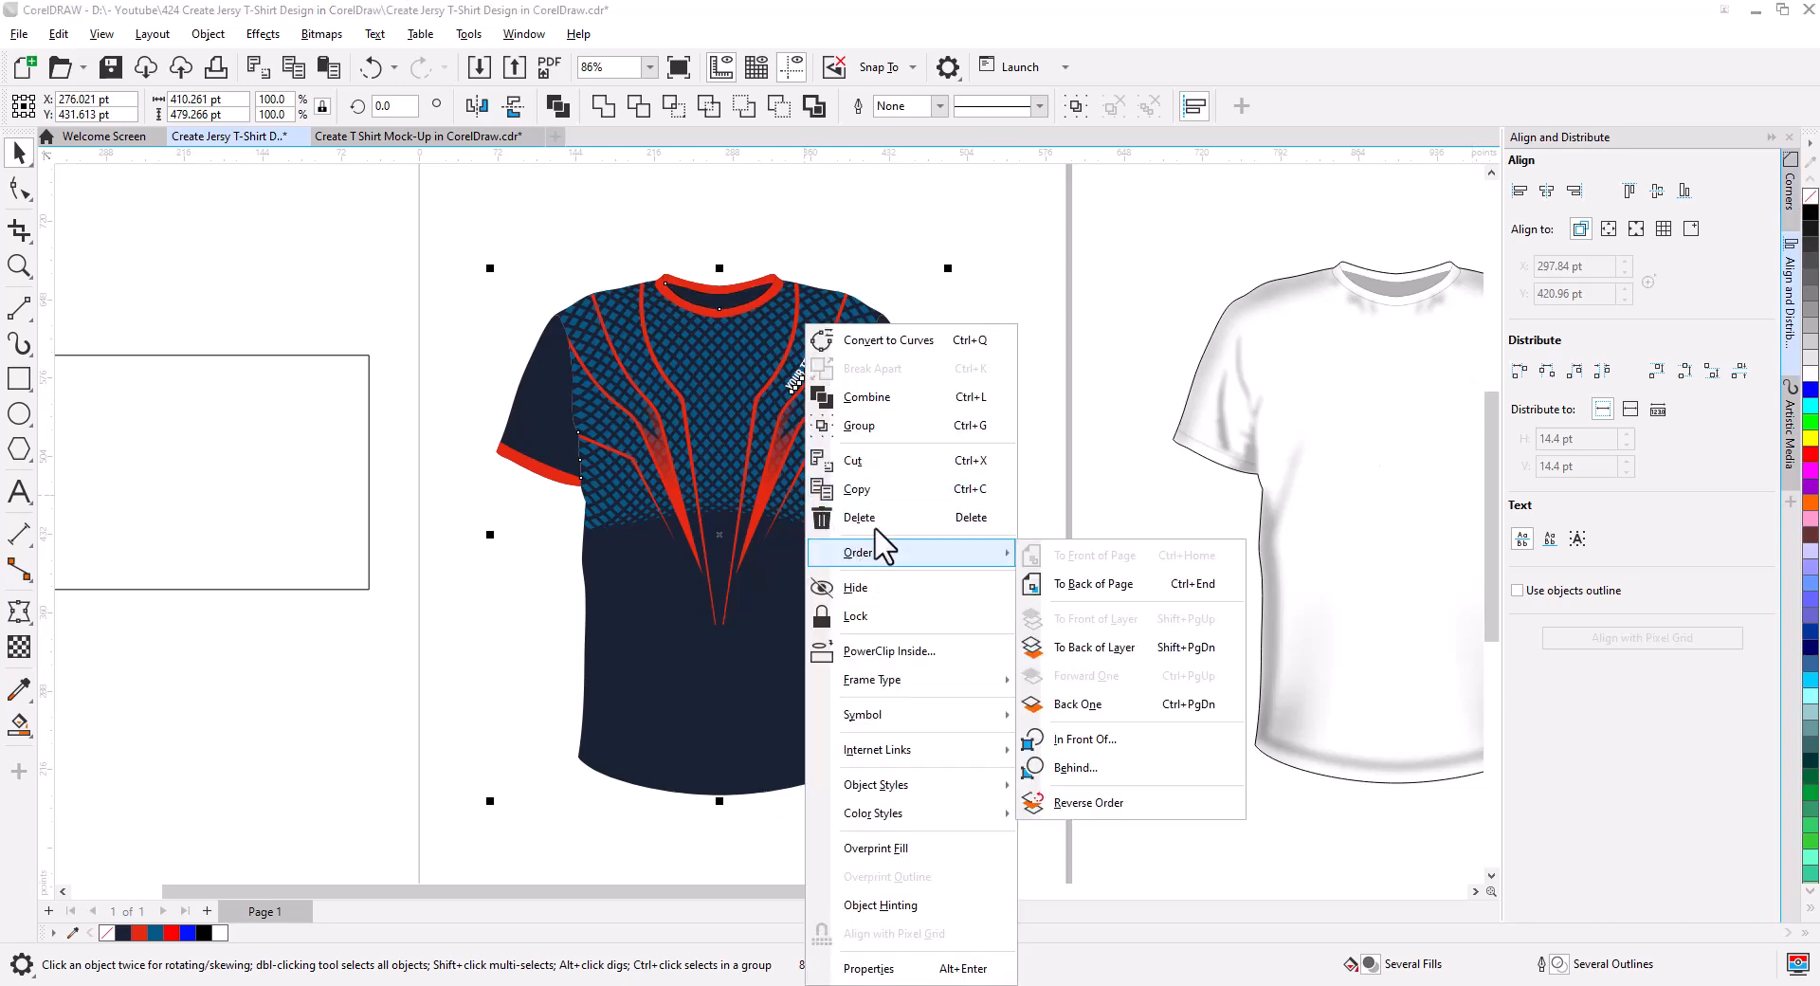
click(891, 427)
- PowerClip the shirt group inside the white shaded T-shirt mock-up
right_click(797, 564)
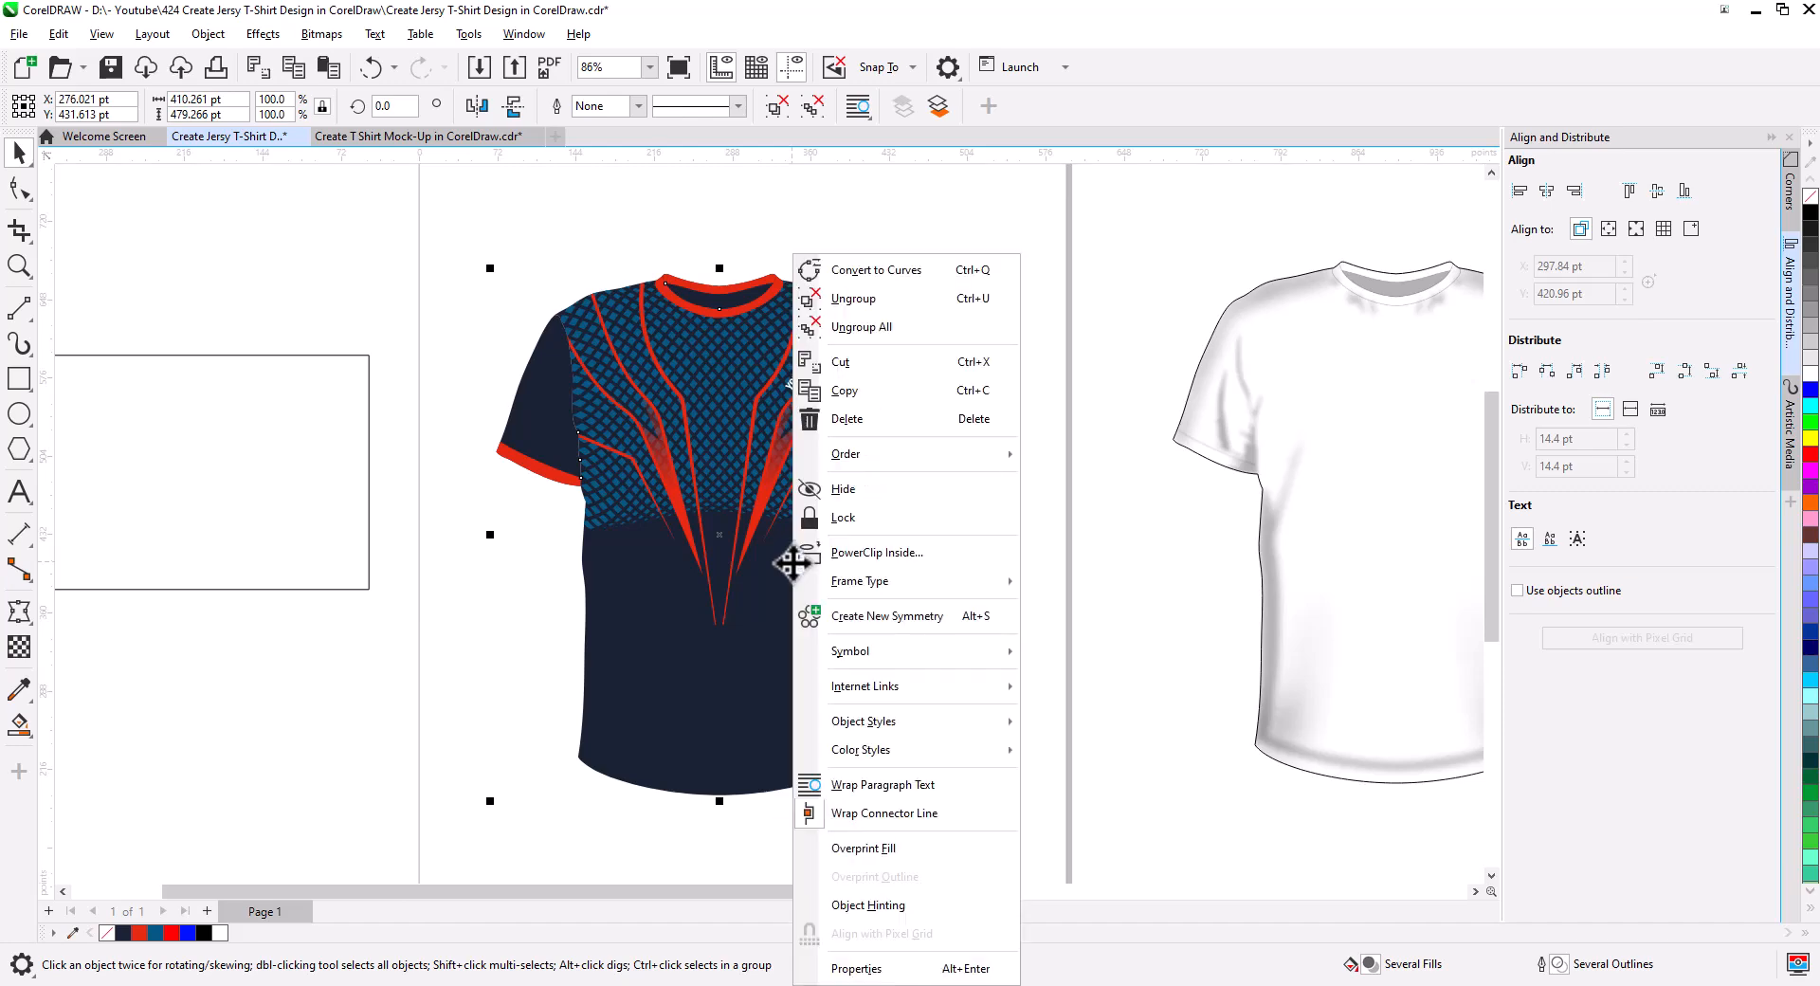
click(877, 552)
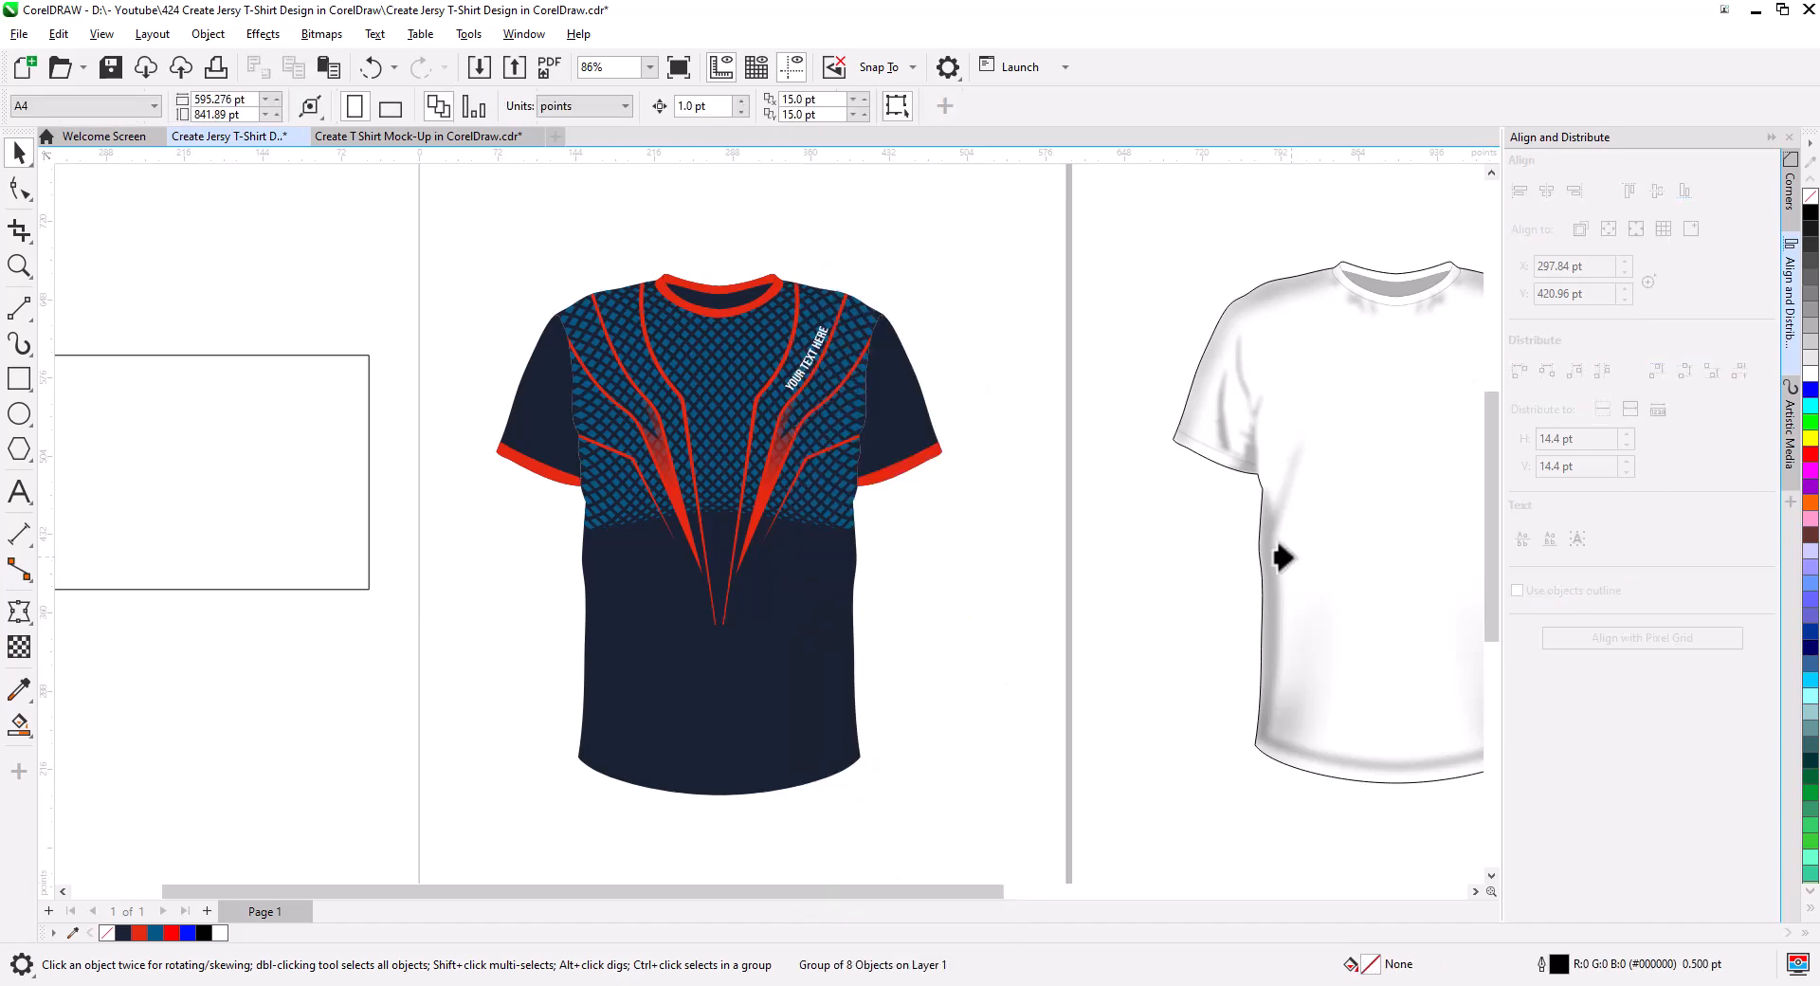
click(1308, 565)
- Edit the mock-up's PowerClip contents and send the shirt design group to the back of the layer
drag(1040, 626, 651, 679)
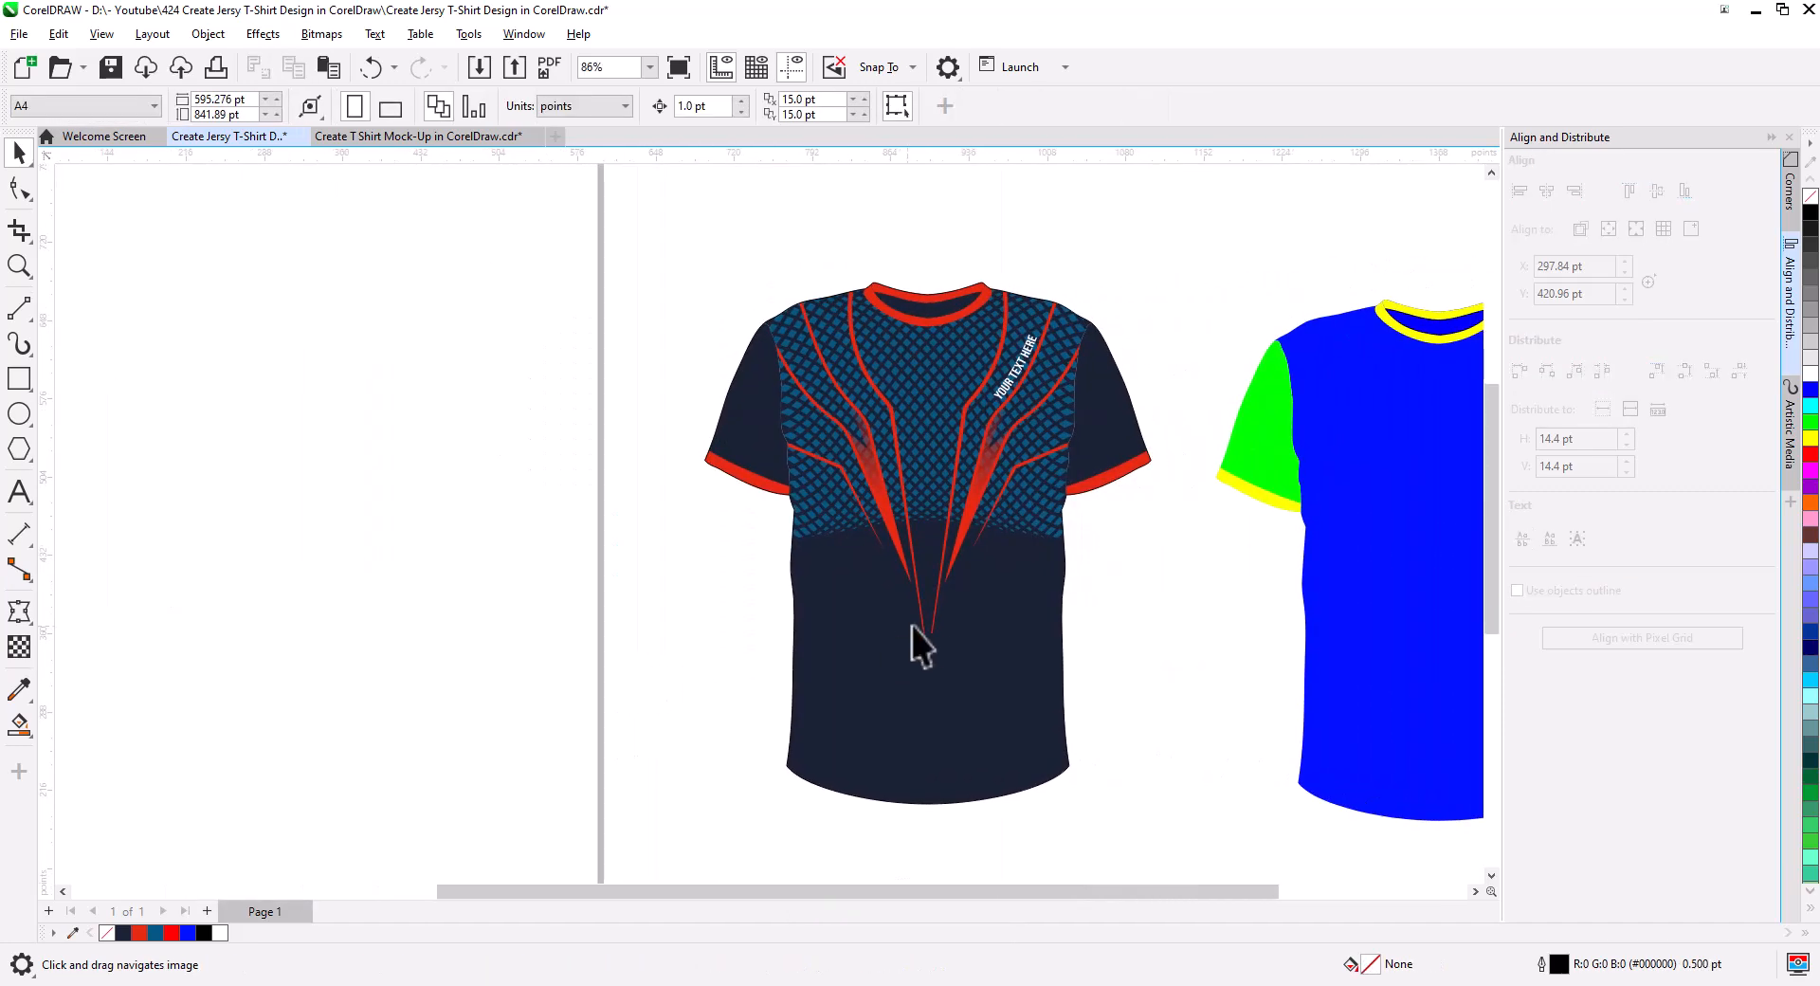
scroll(912, 623, up, 3)
drag(994, 636, 843, 633)
scroll(845, 634, down, 1)
click(847, 631)
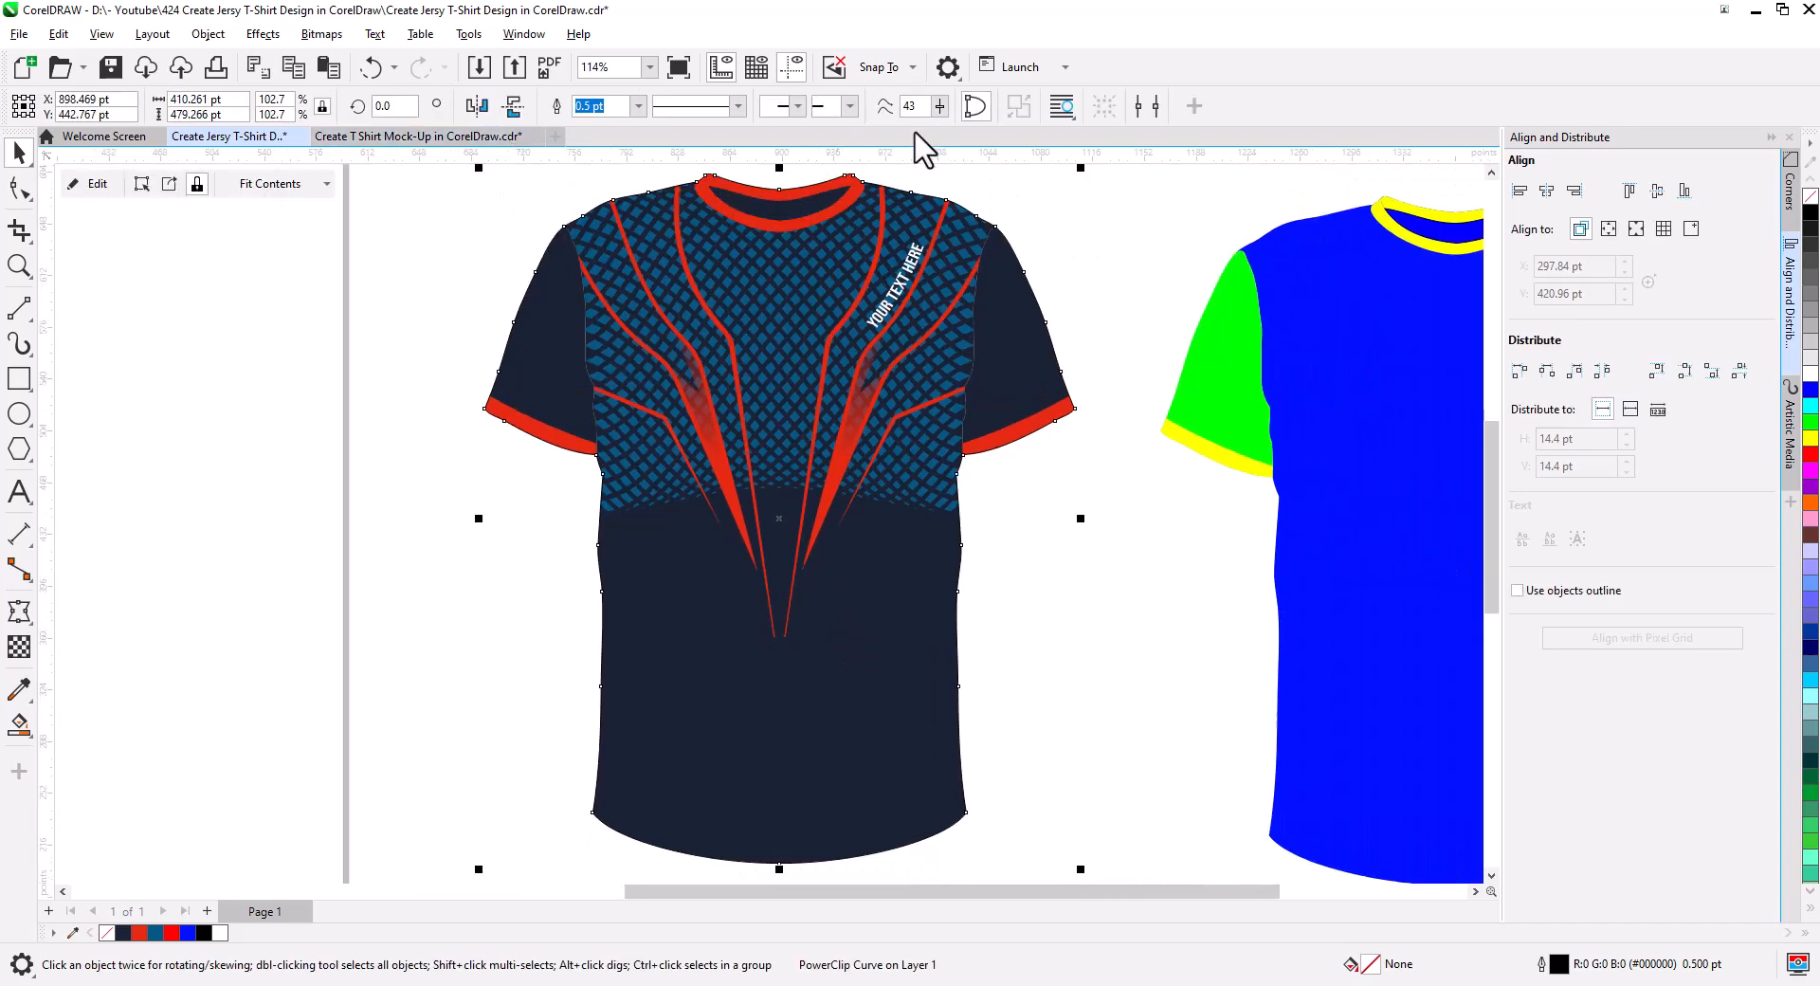
click(90, 184)
right_click(726, 588)
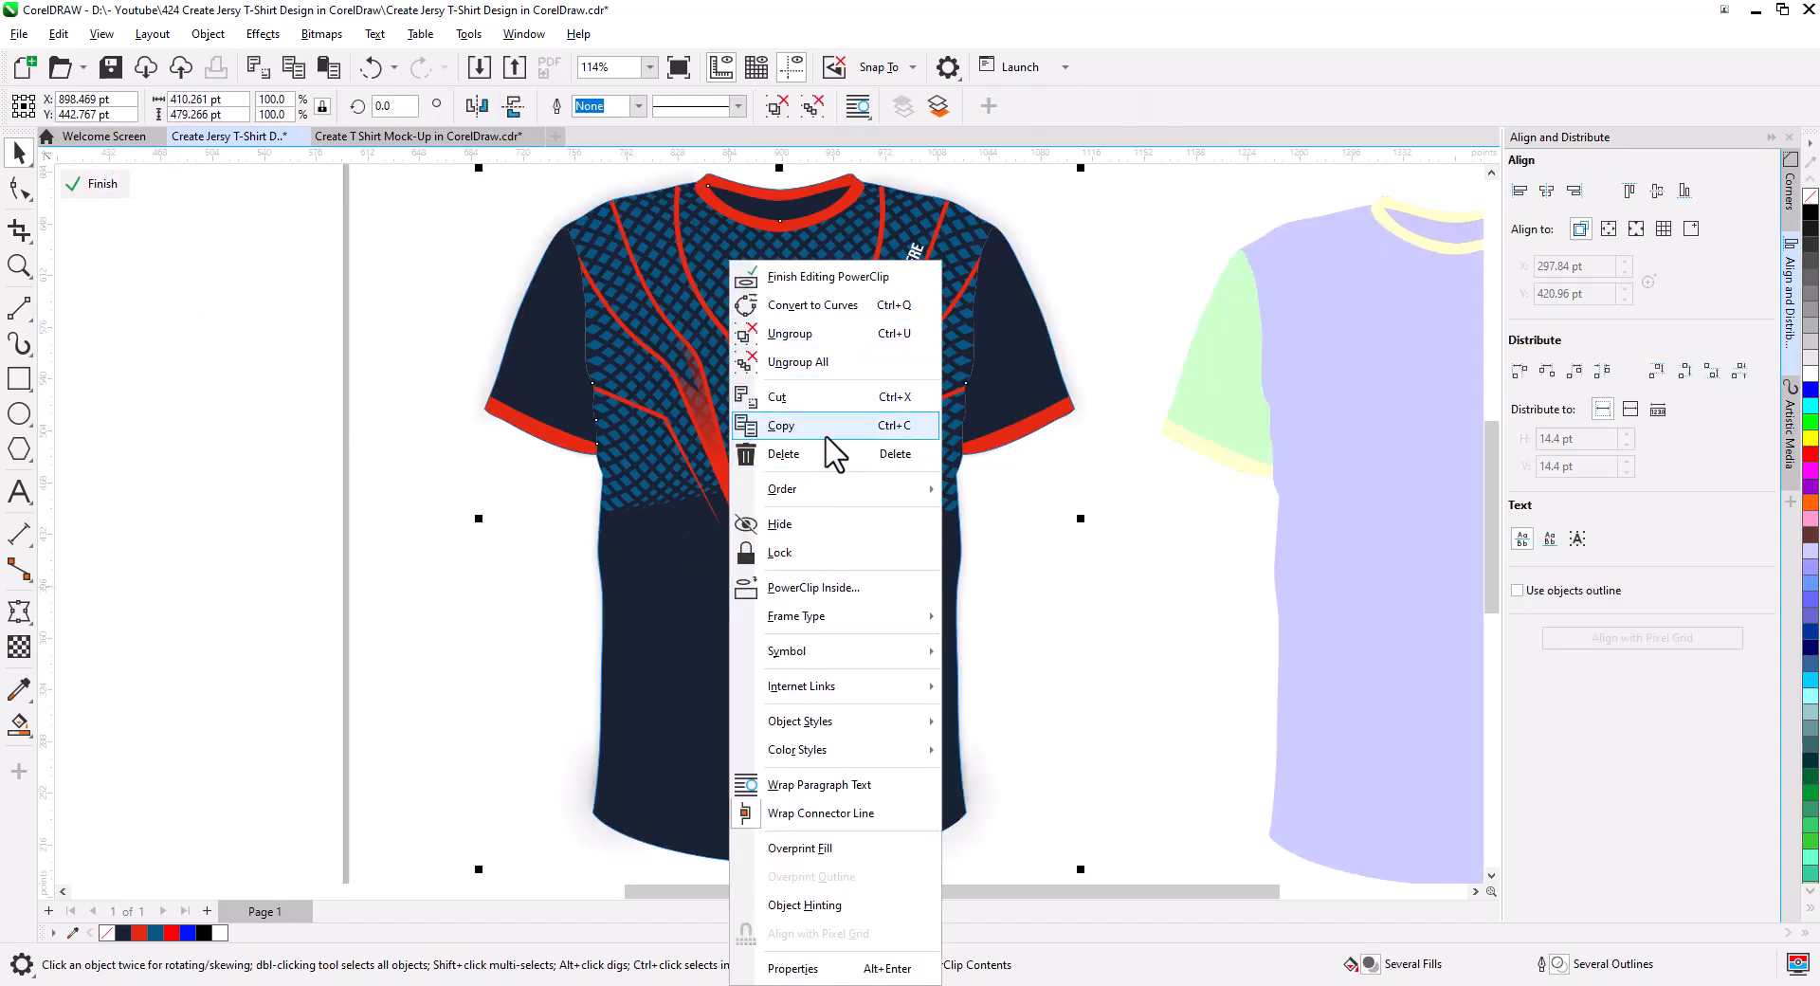
mouse_move(823, 492)
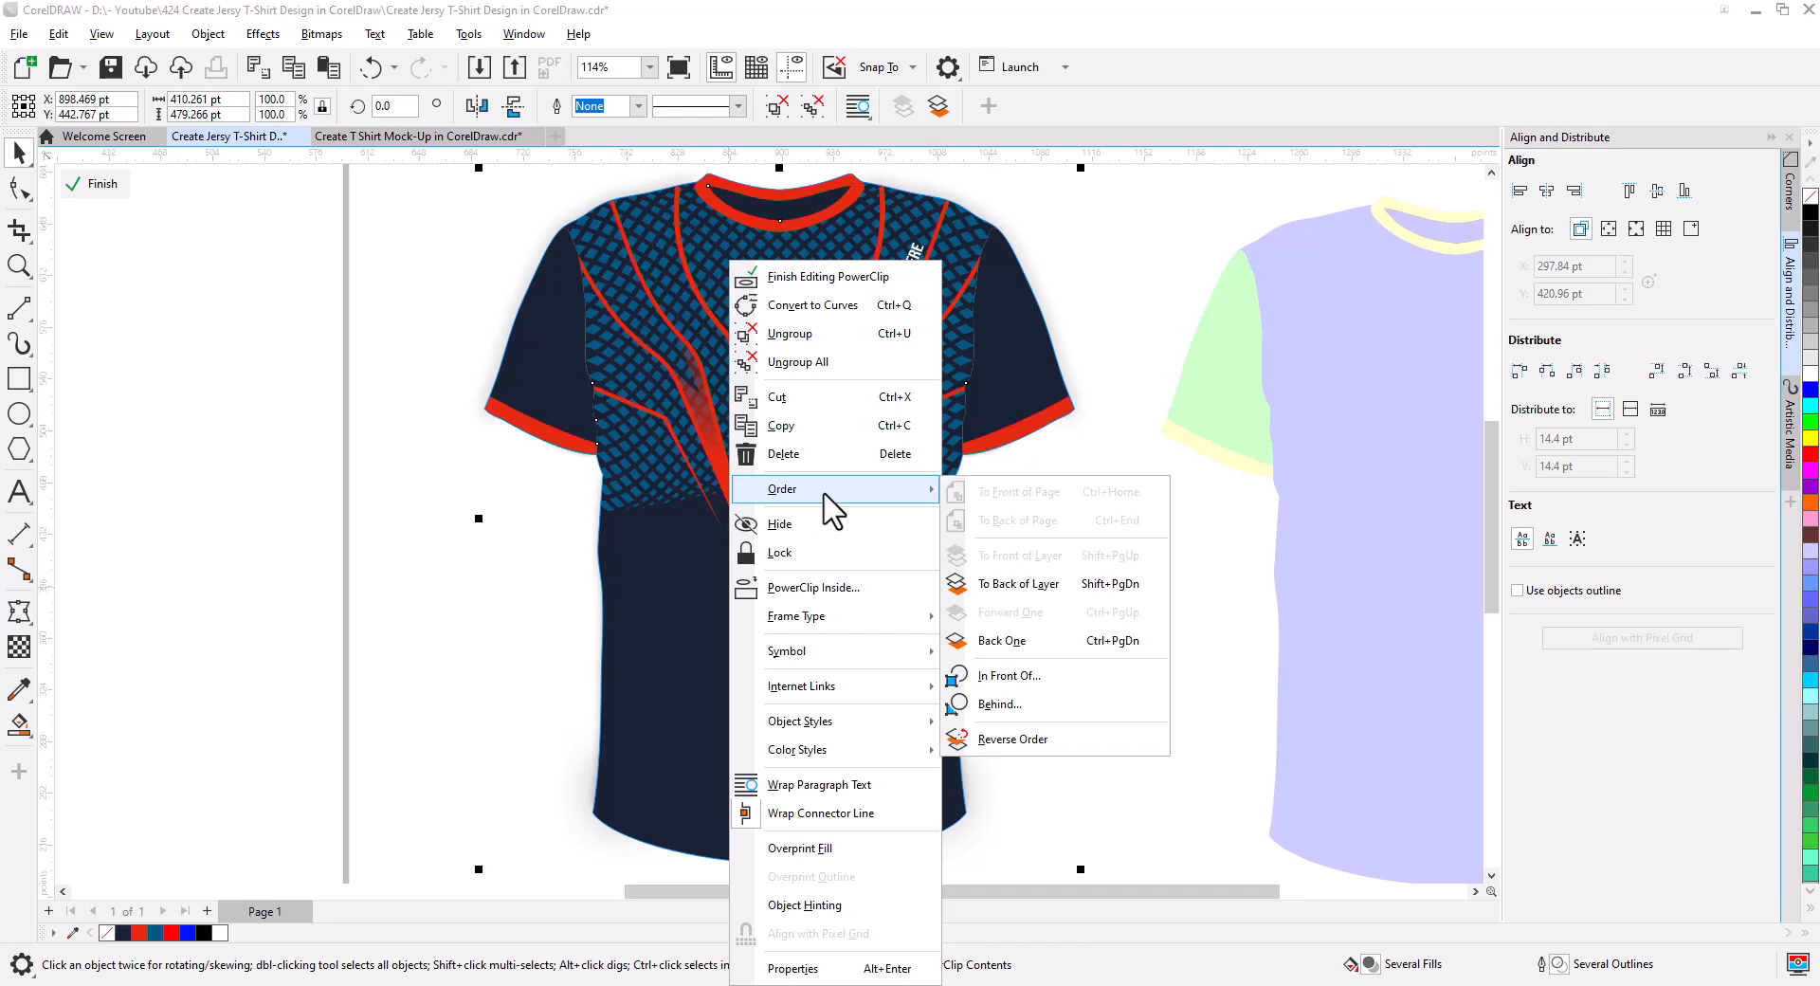
click(1046, 584)
click(1100, 584)
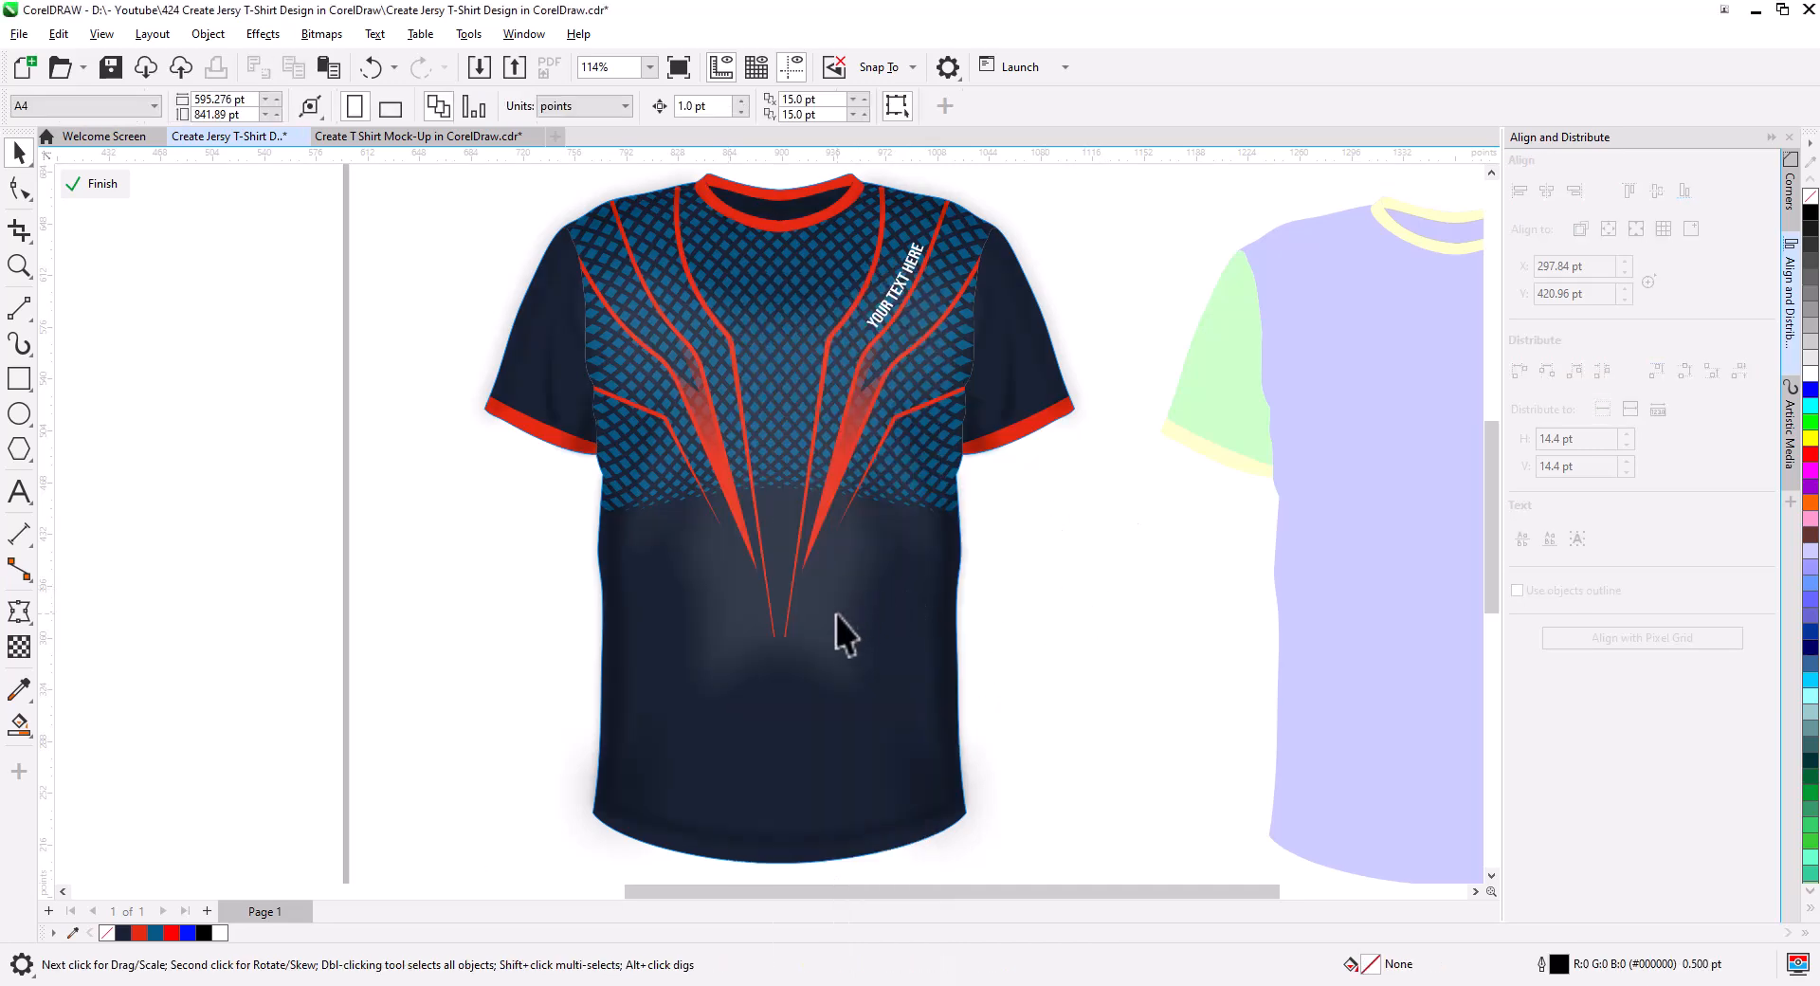
- Apply a uniform transparency of 26 to the highlight bitmap over the shirt and finish editing the PowerClip
click(834, 612)
click(19, 646)
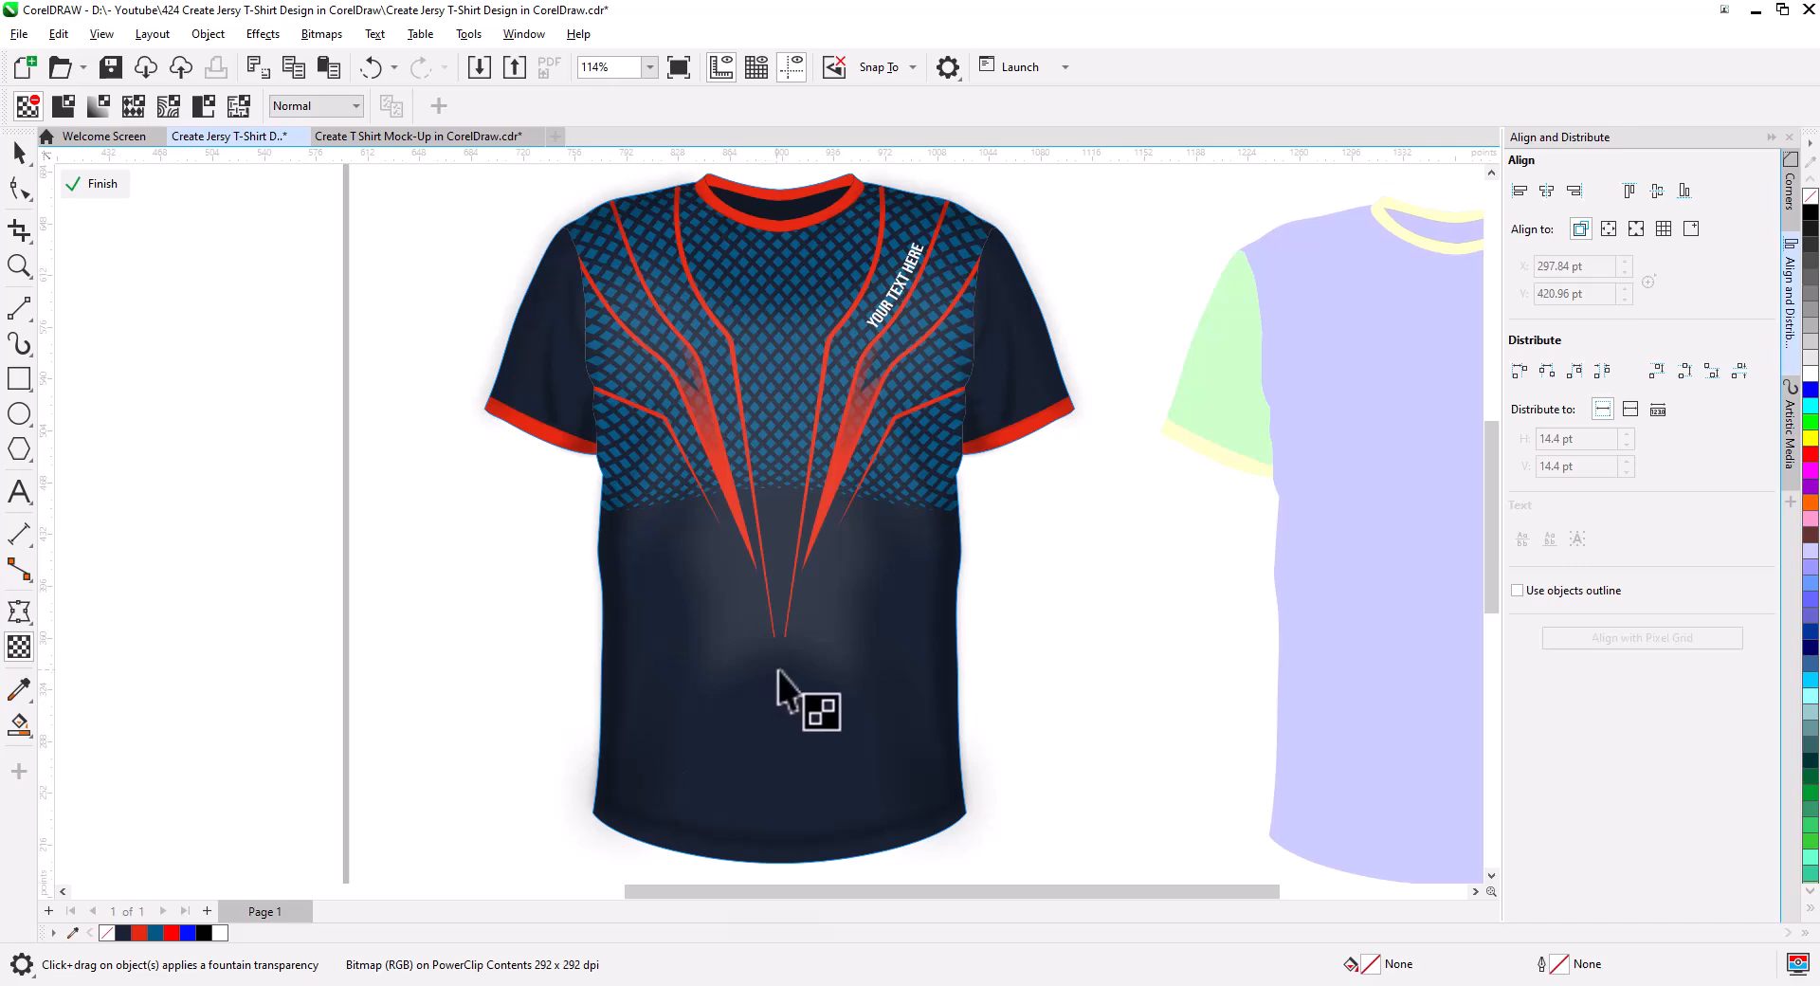
scroll(805, 664, down, 1)
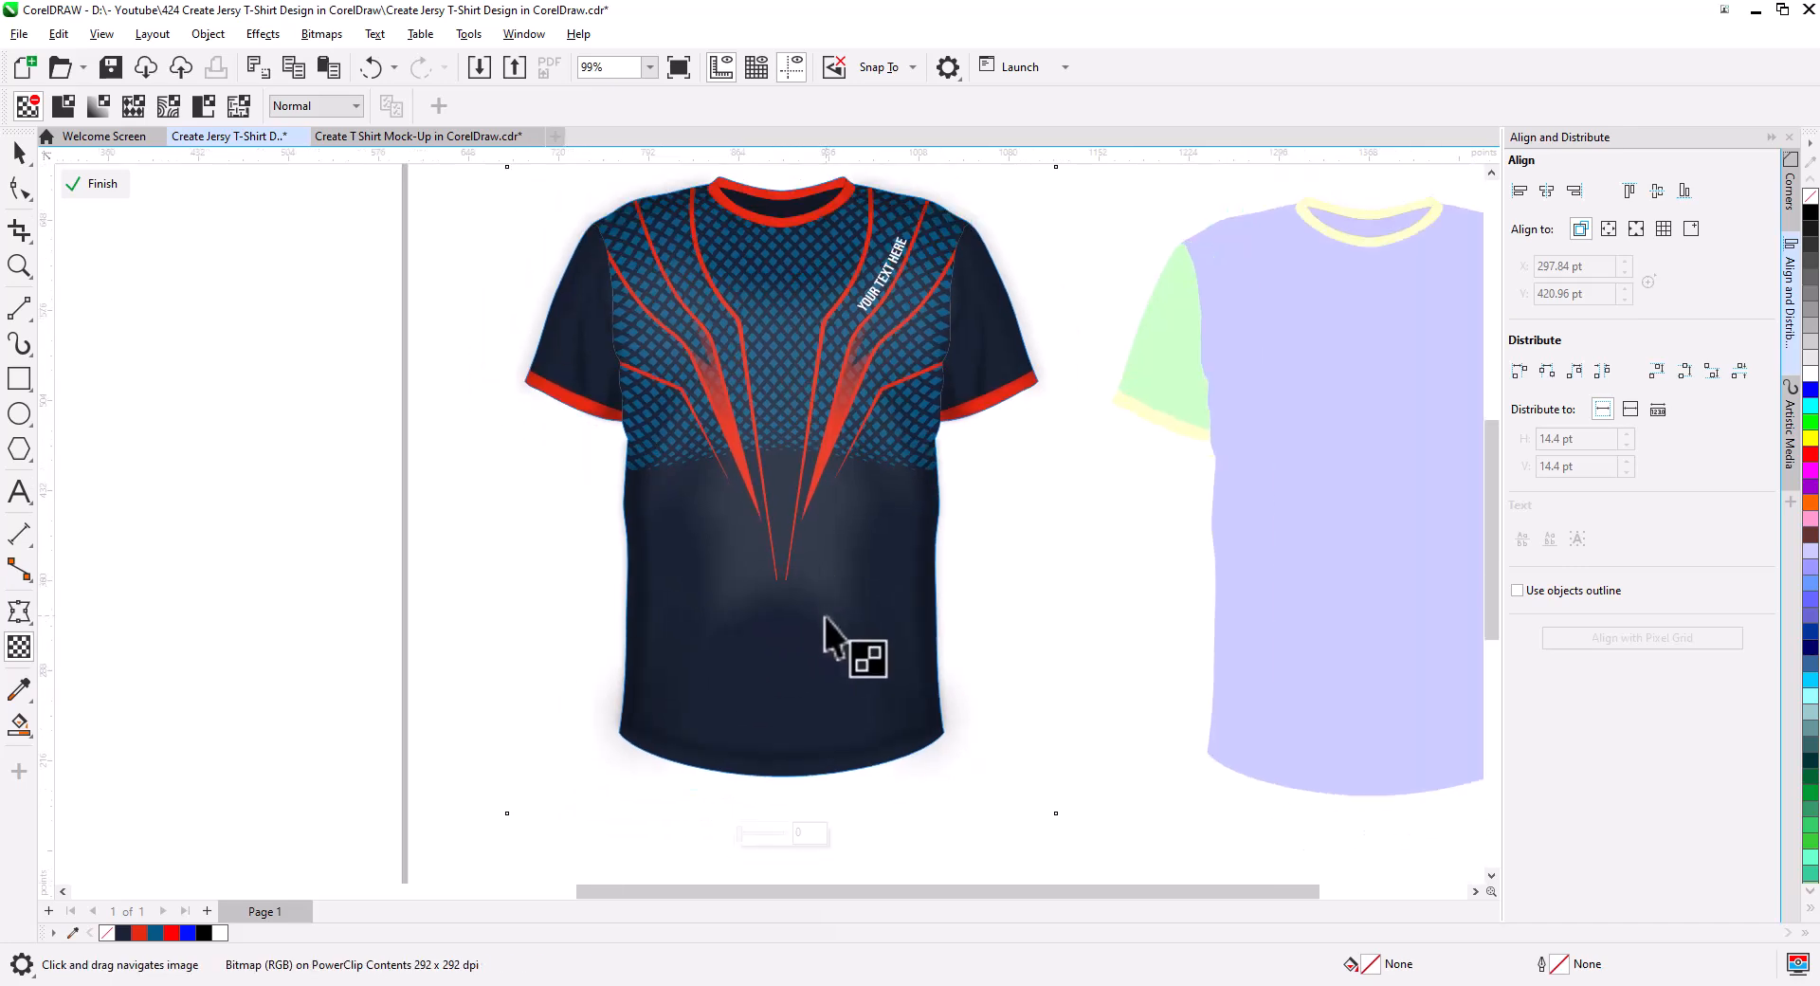
click(749, 833)
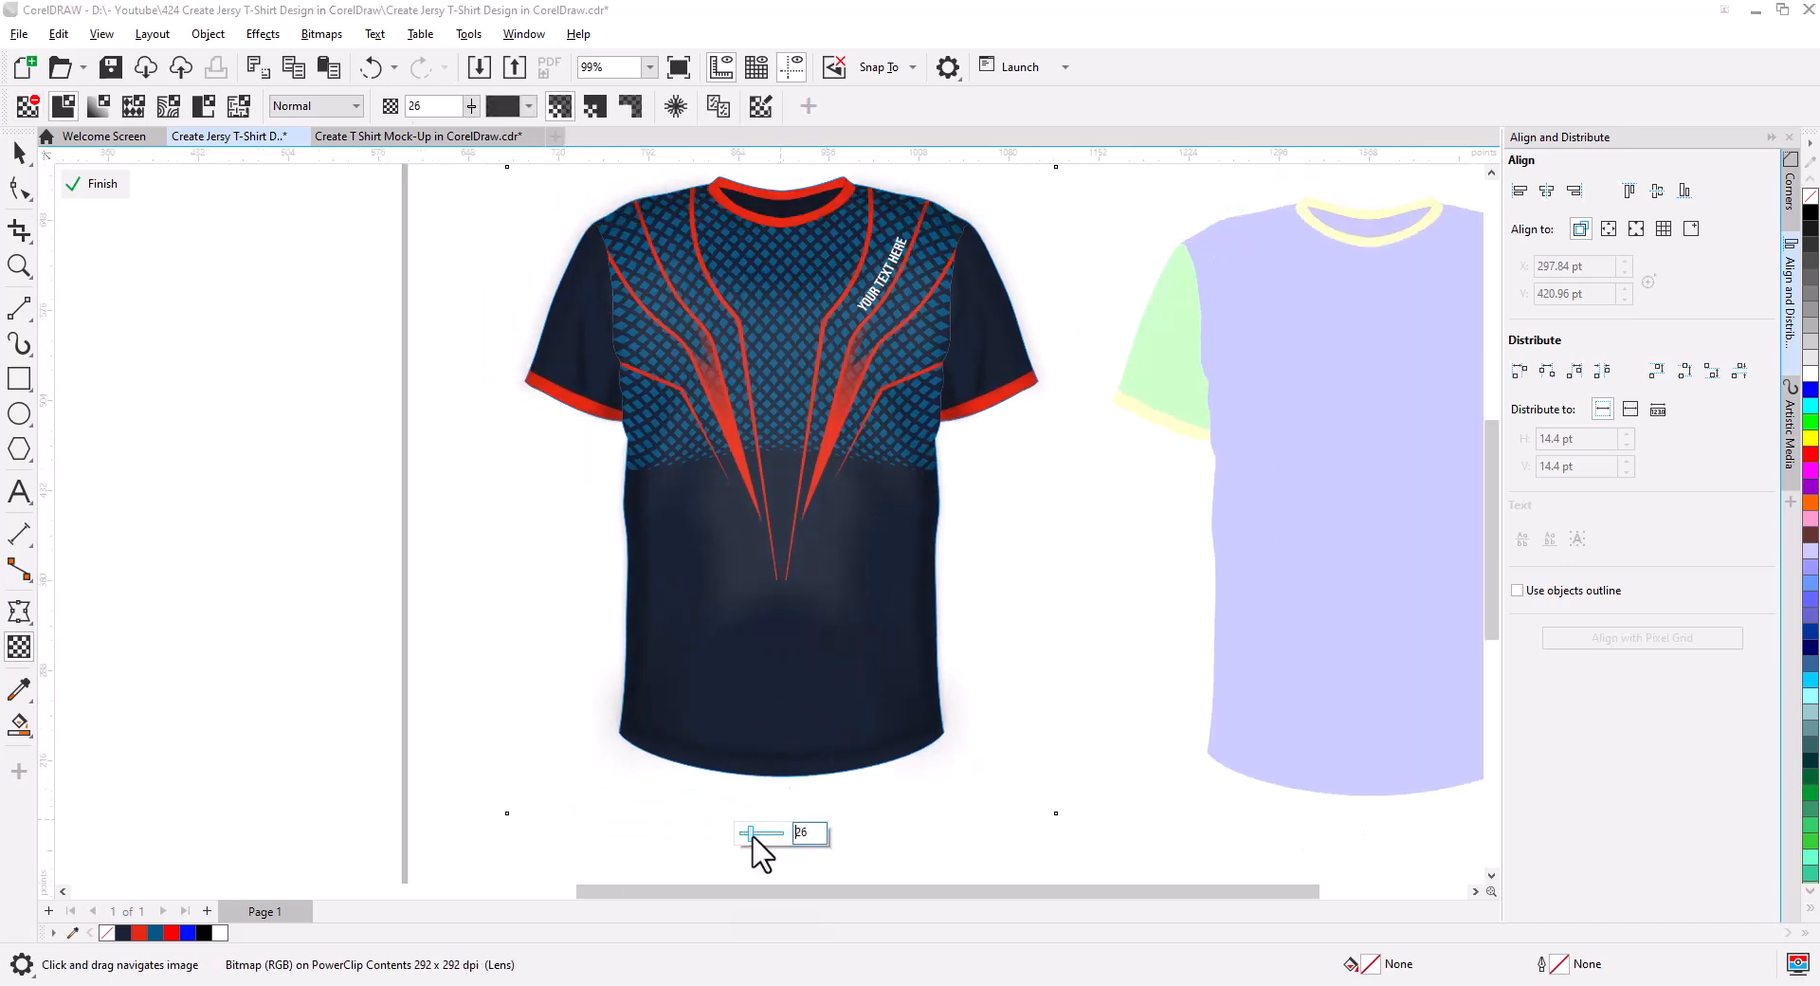
click(95, 183)
- Remove the outline from the clipped shirt mock-up
click(19, 152)
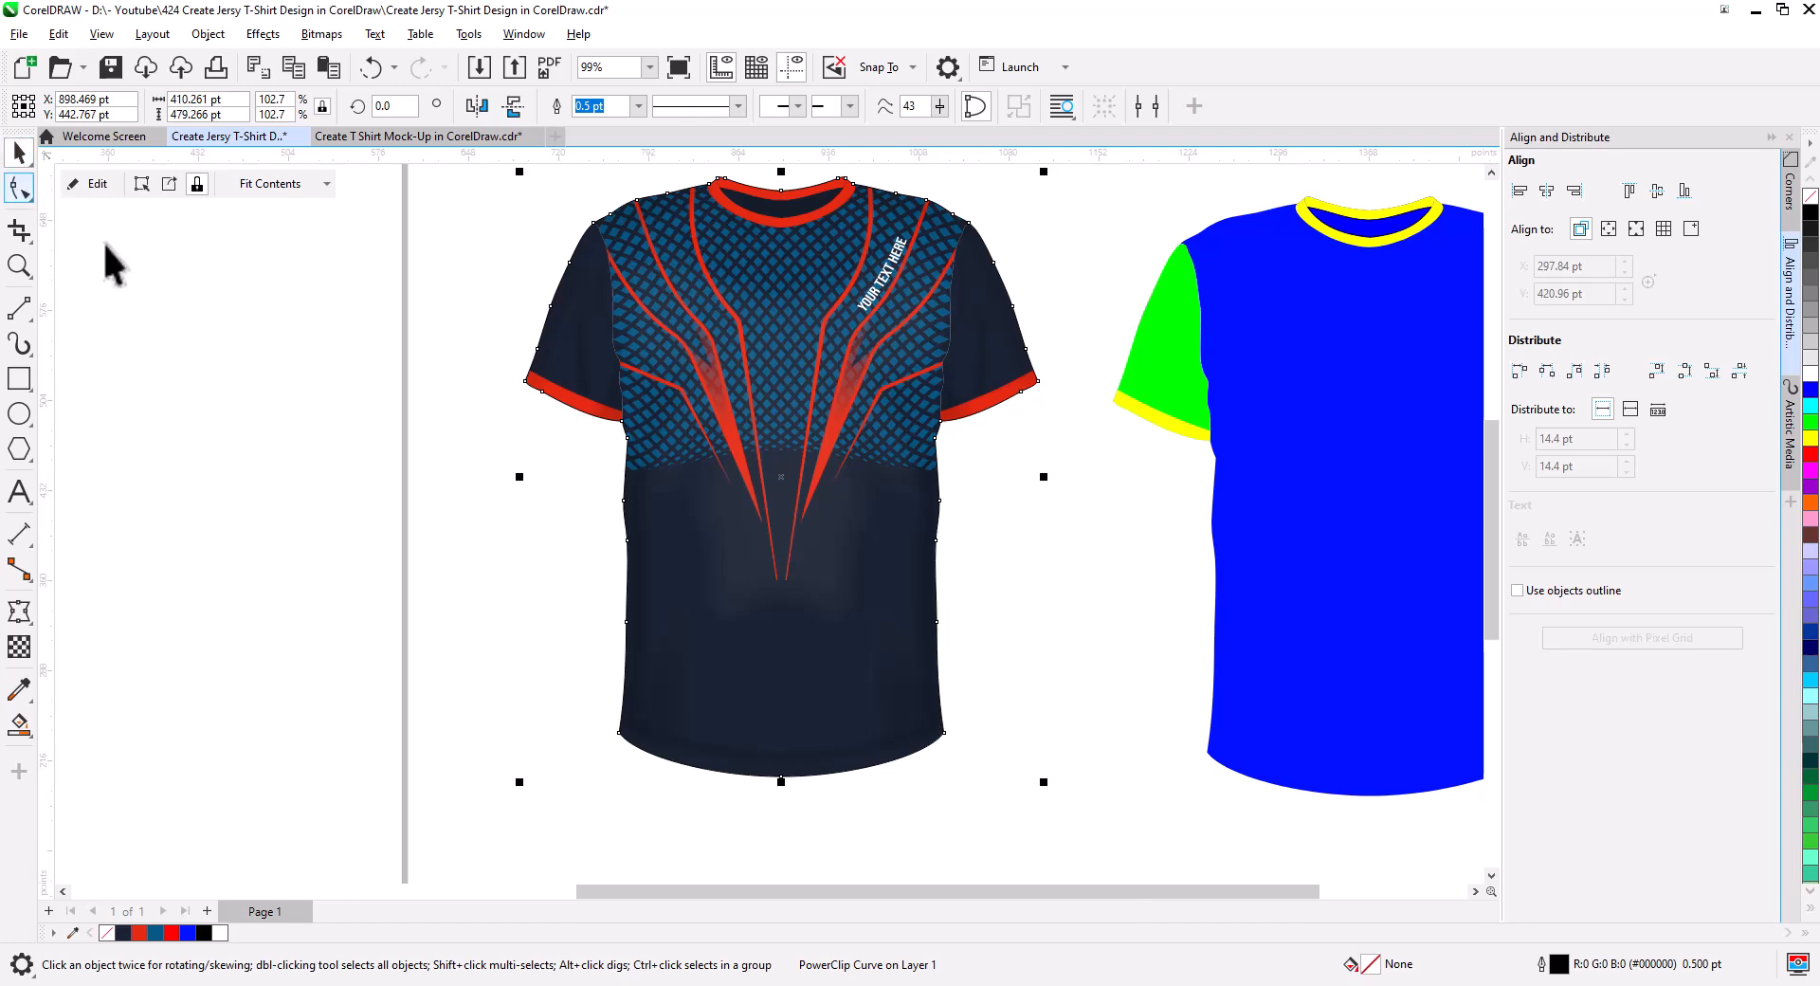
scroll(845, 525, right, 2)
click(773, 491)
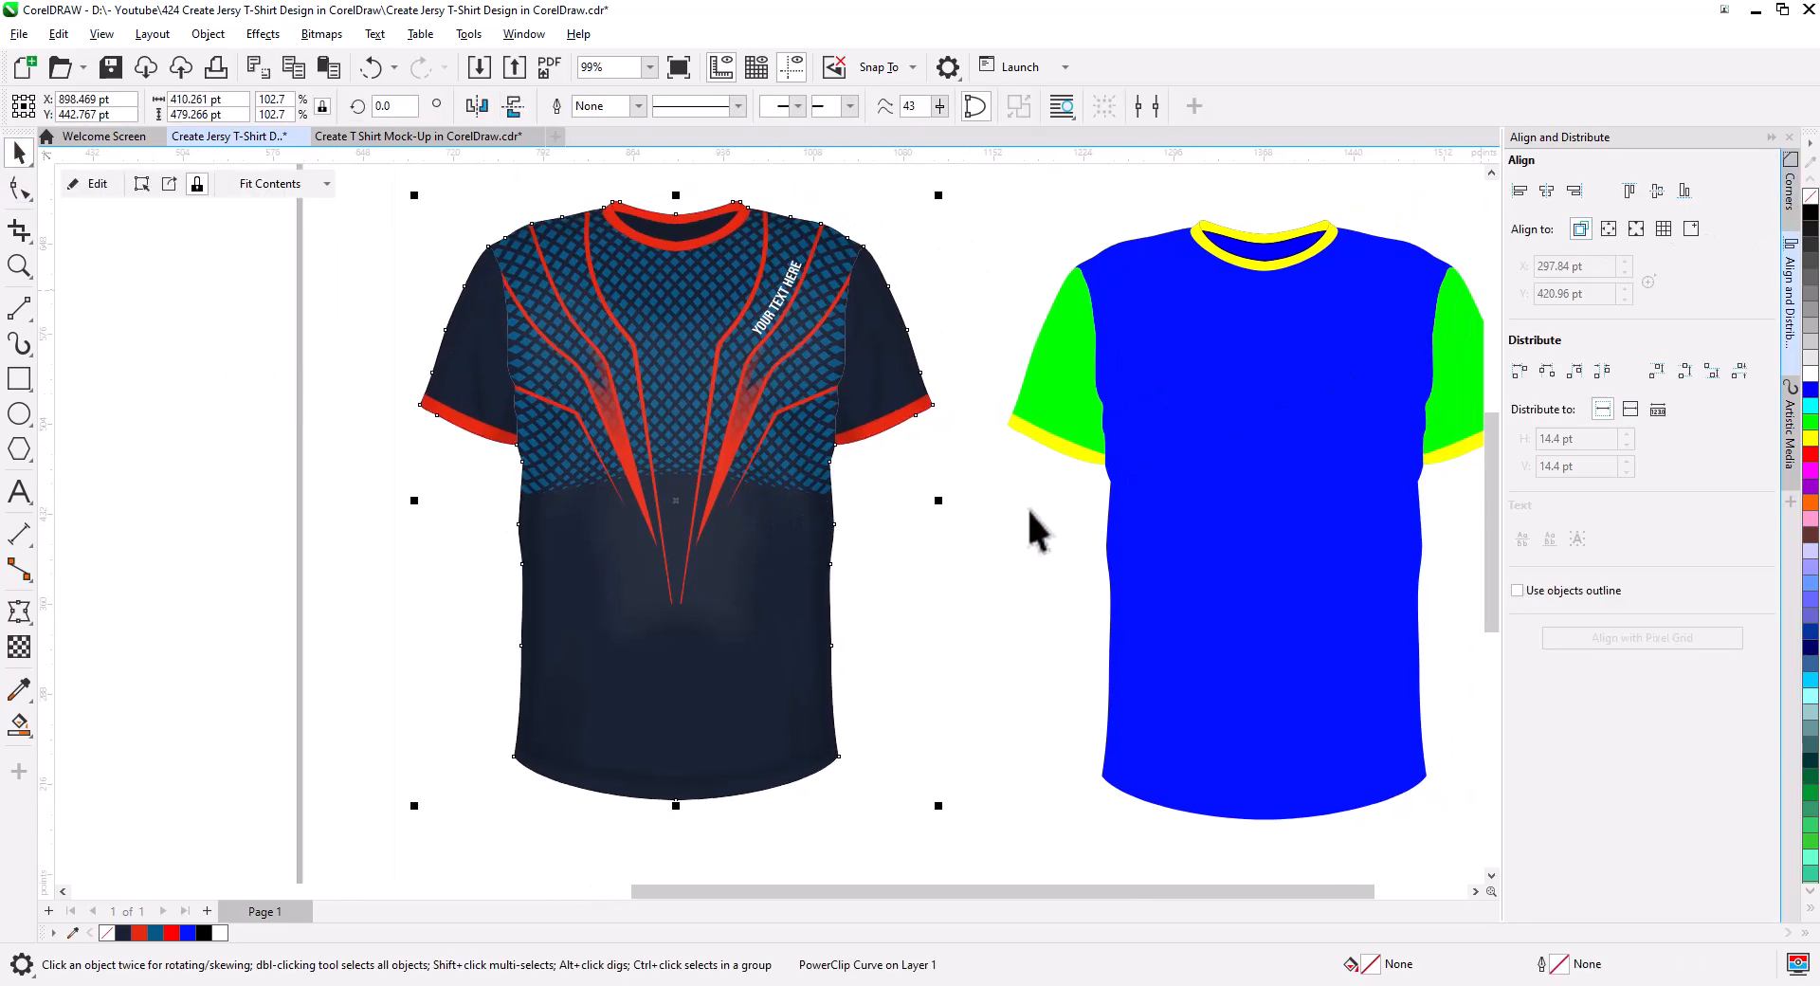
click(894, 540)
scroll(805, 447, up, 1)
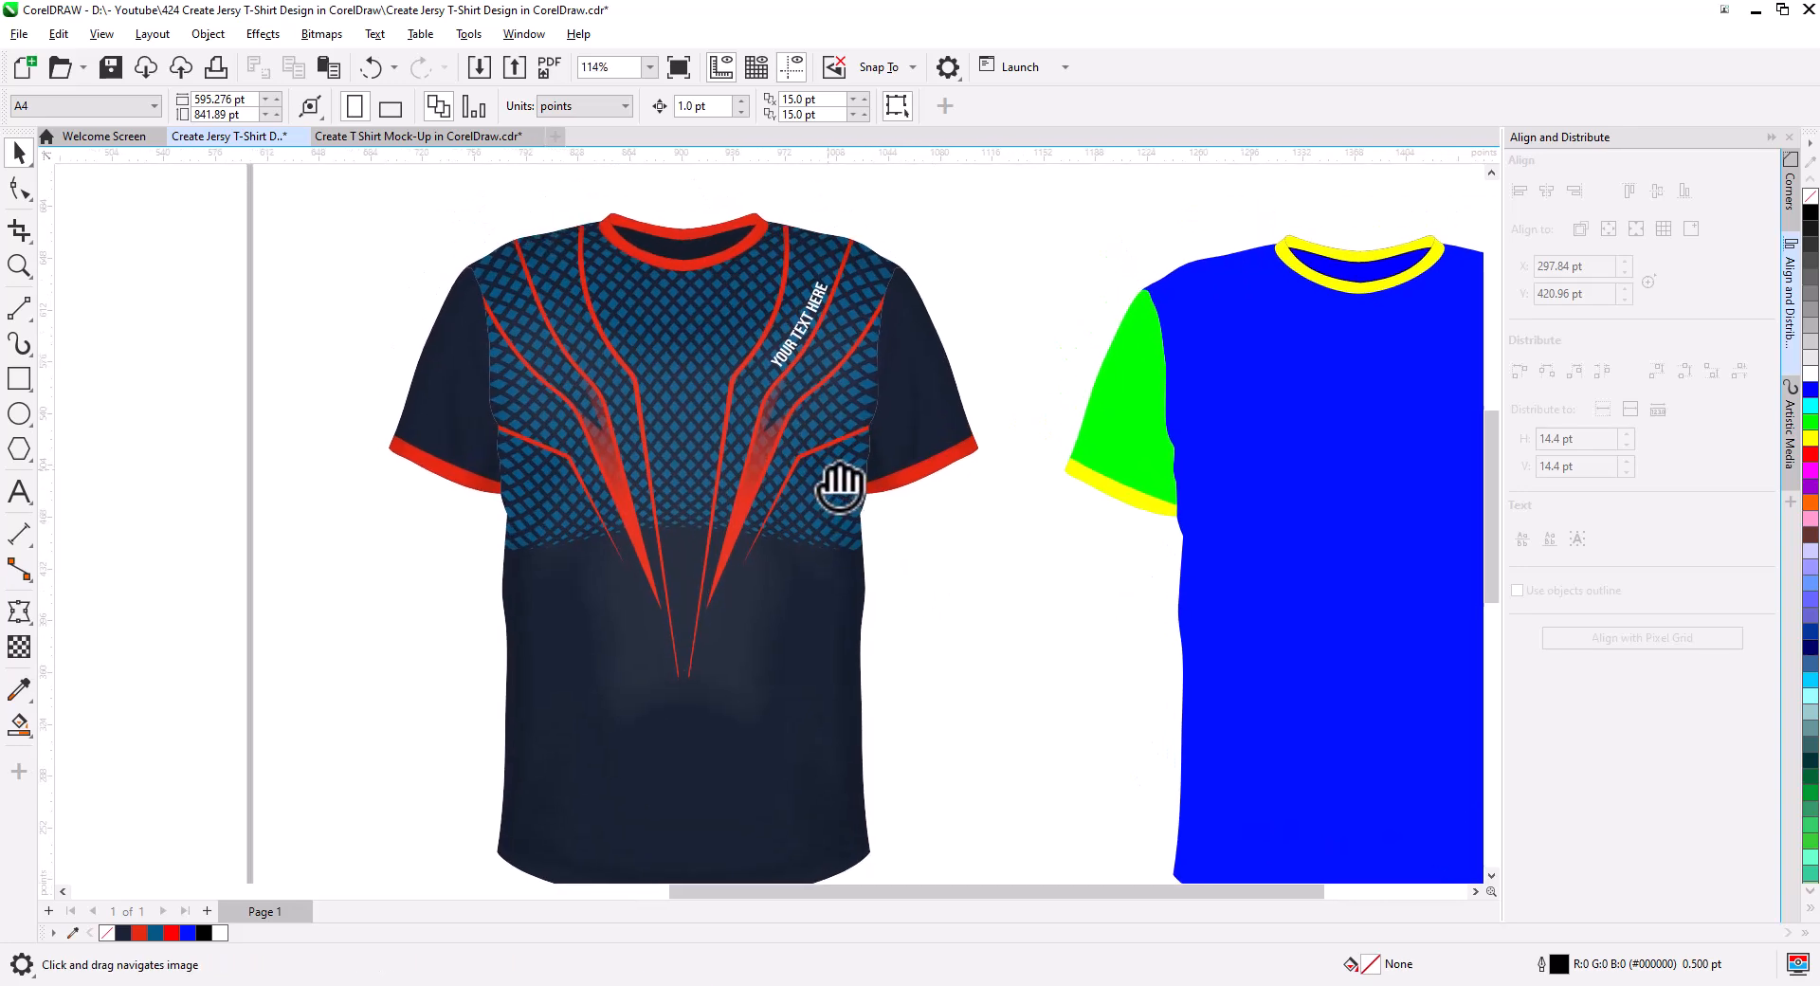
scroll(778, 433, up, 5)
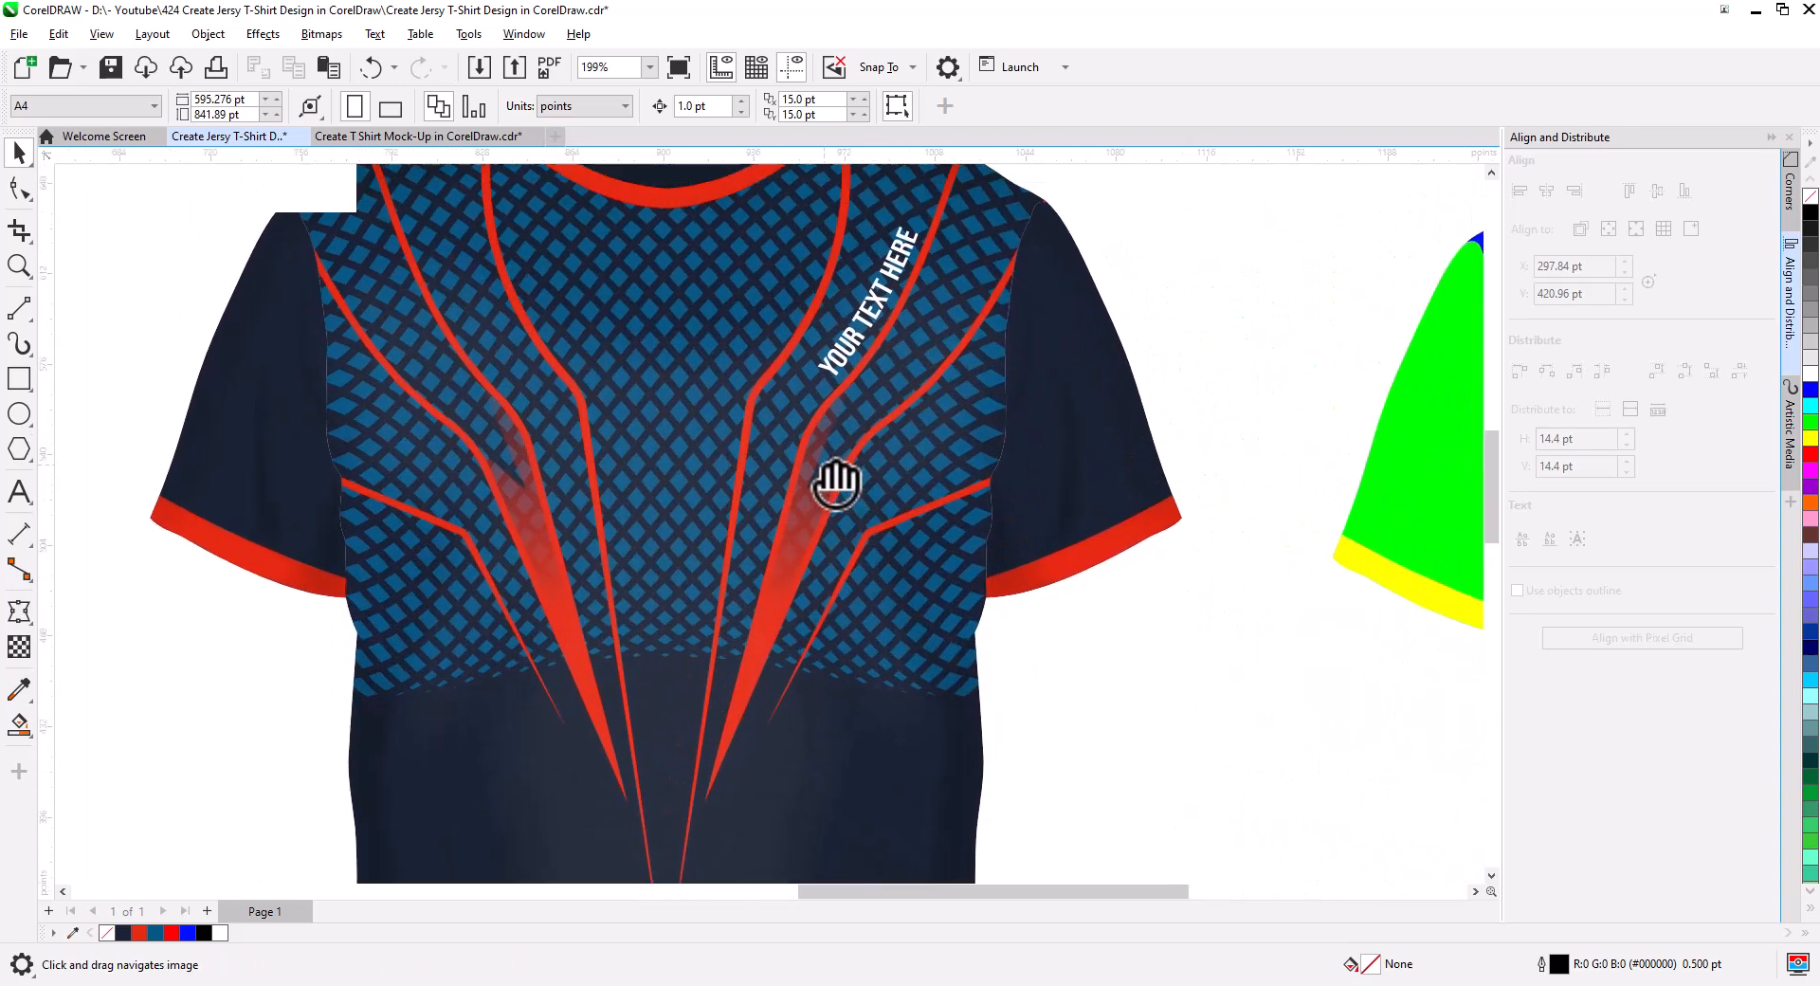
drag(819, 476, 844, 548)
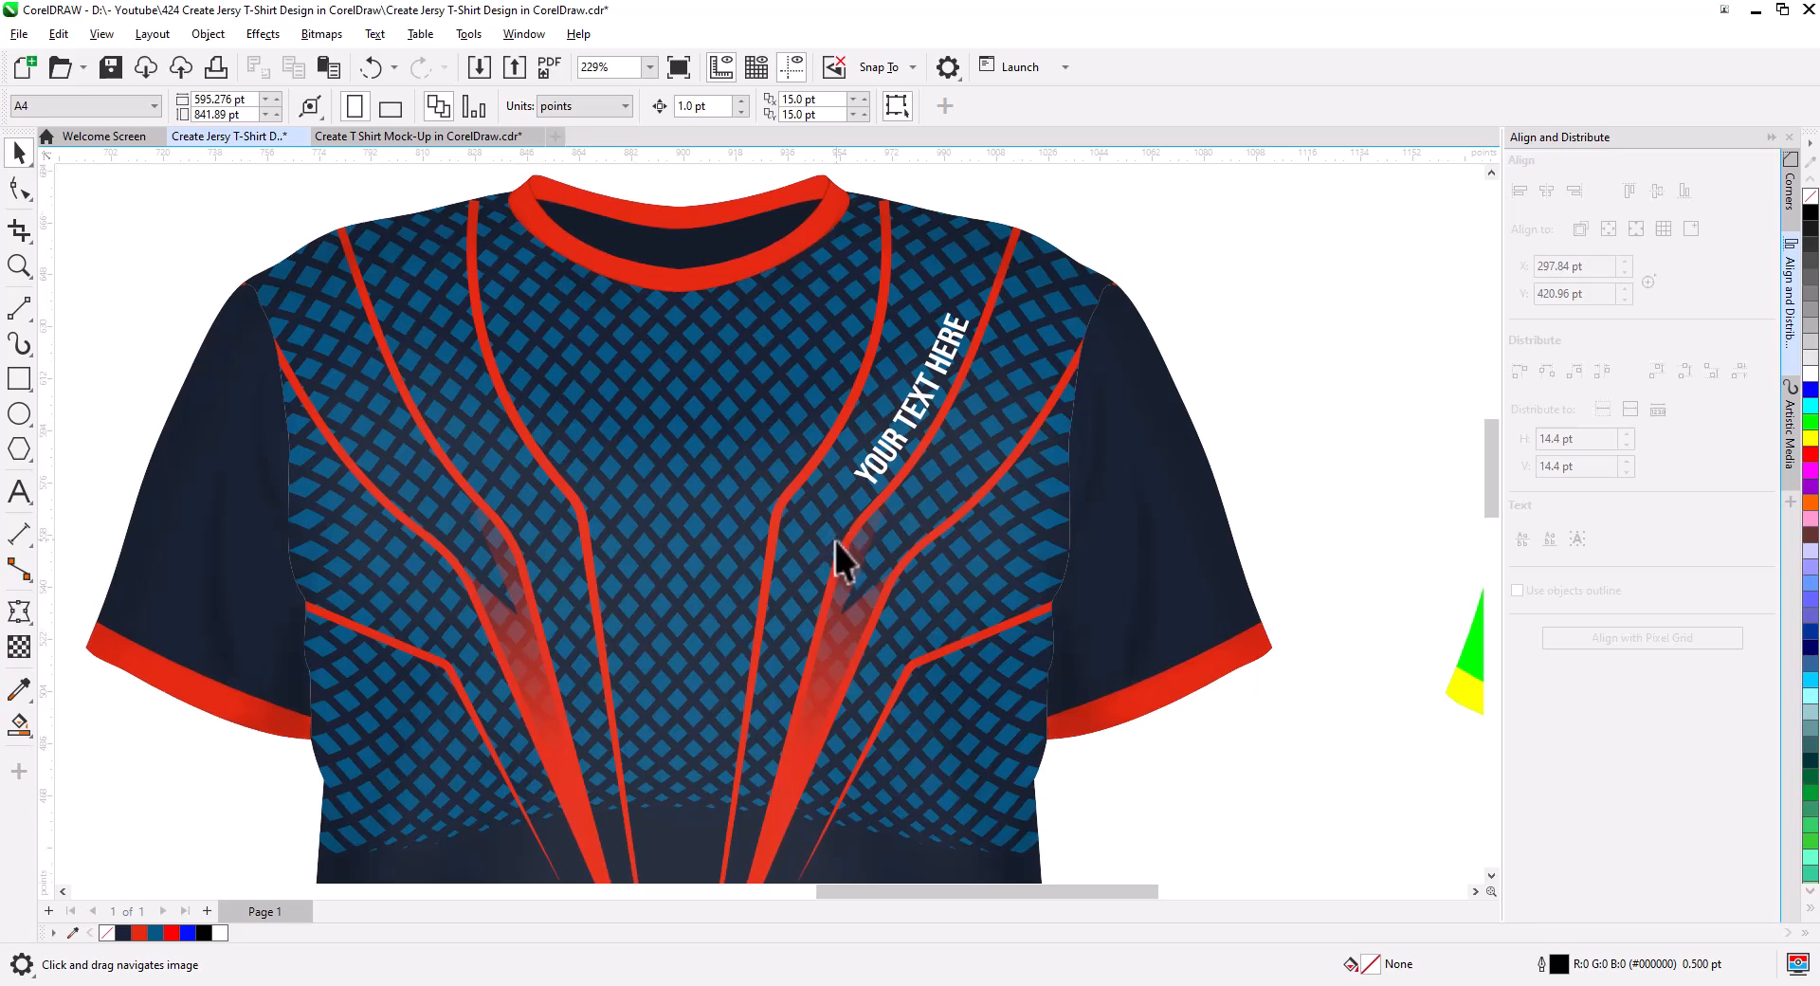